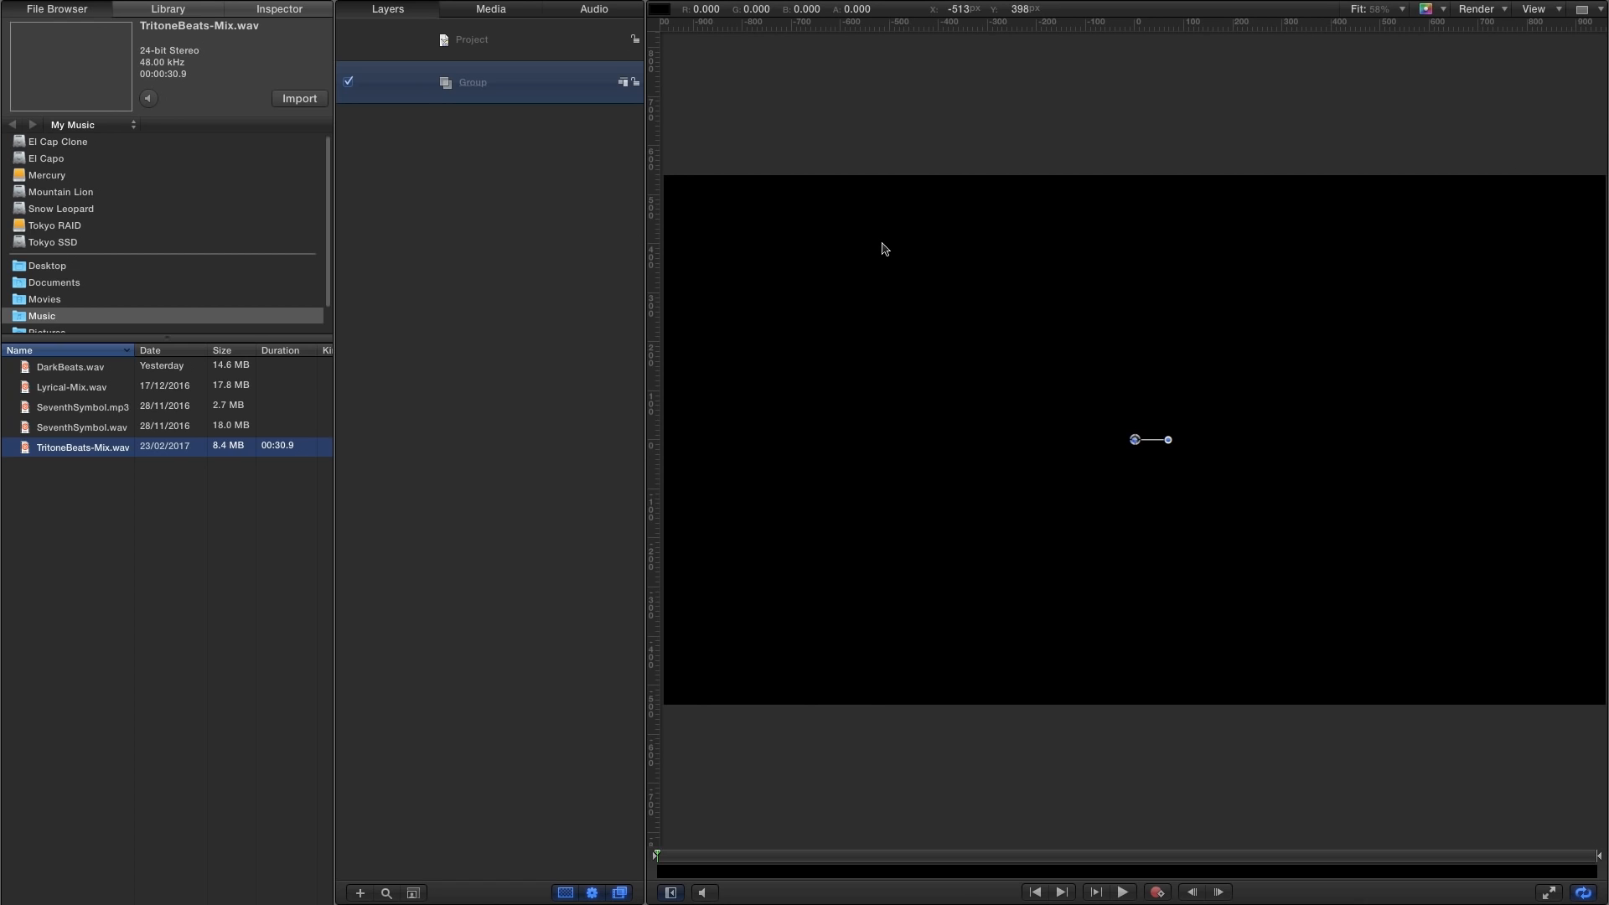
# Set the project's duration to 00:00:30:00 in the project properties.
pyautogui.press('super+j')
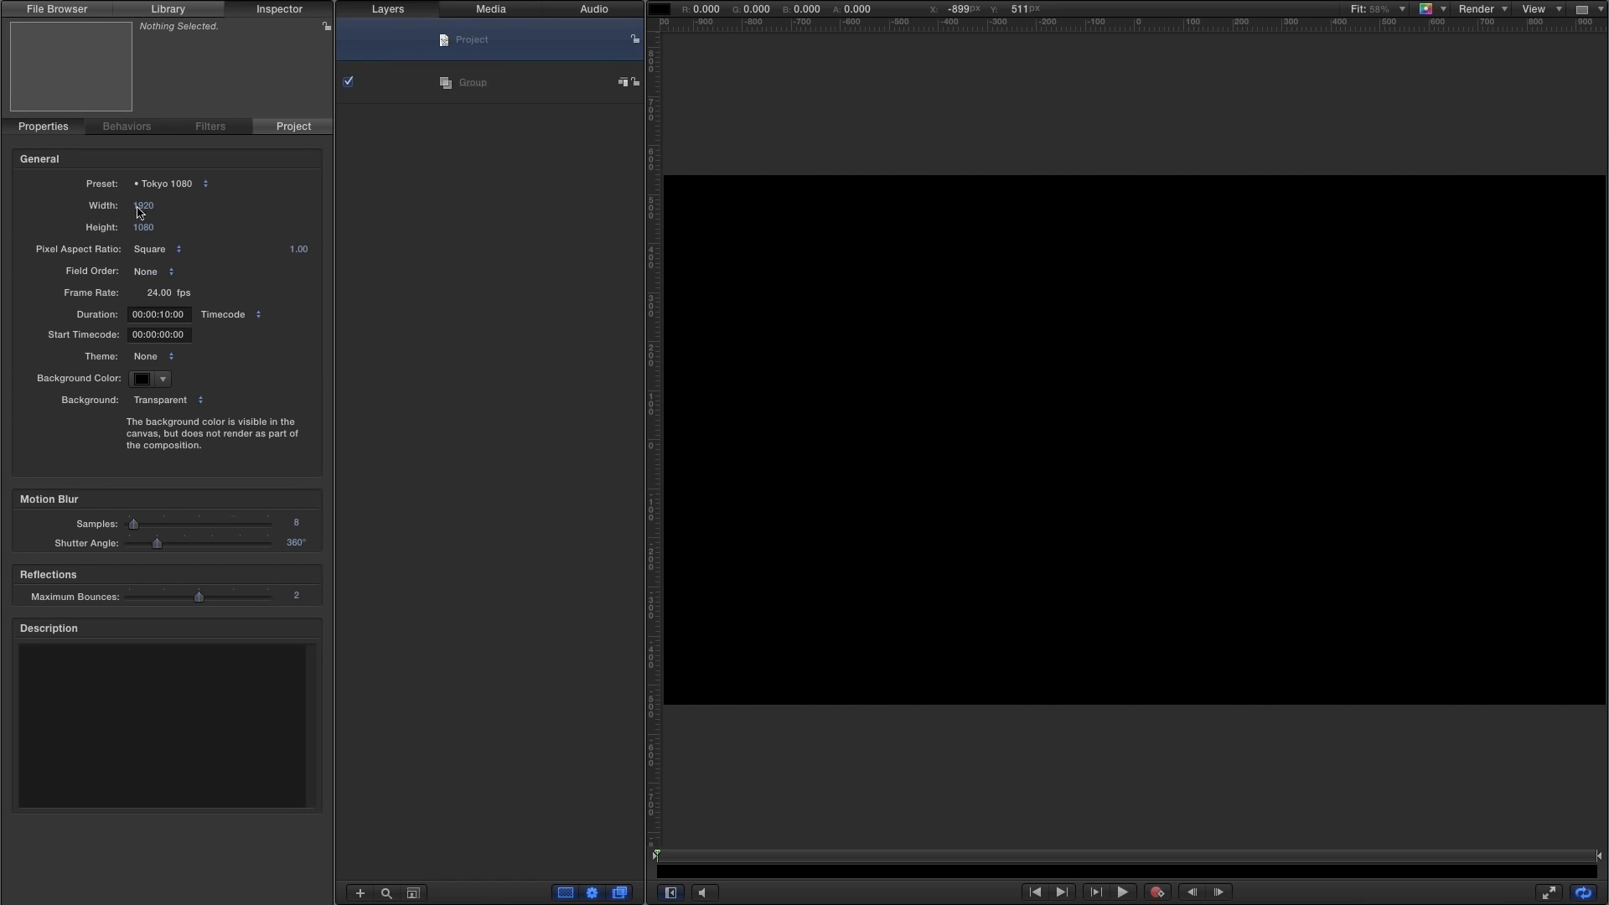
pyautogui.click(184, 314)
pyautogui.write('3:')
pyautogui.write('00')
pyautogui.press('Return')
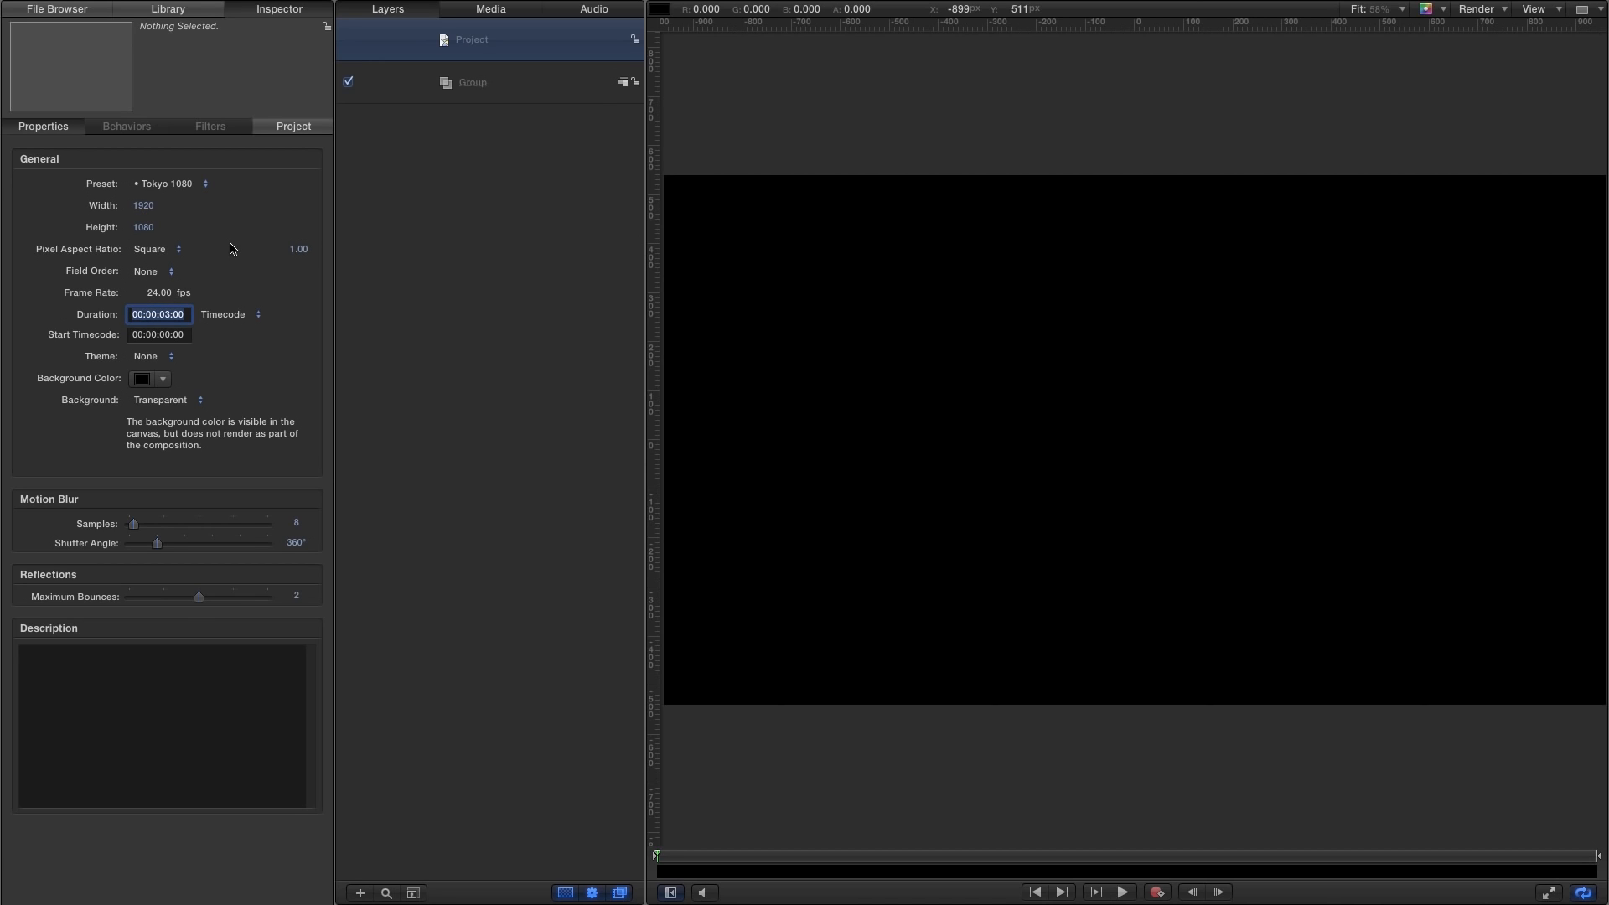
pyautogui.write('3000')
pyautogui.press('Return')
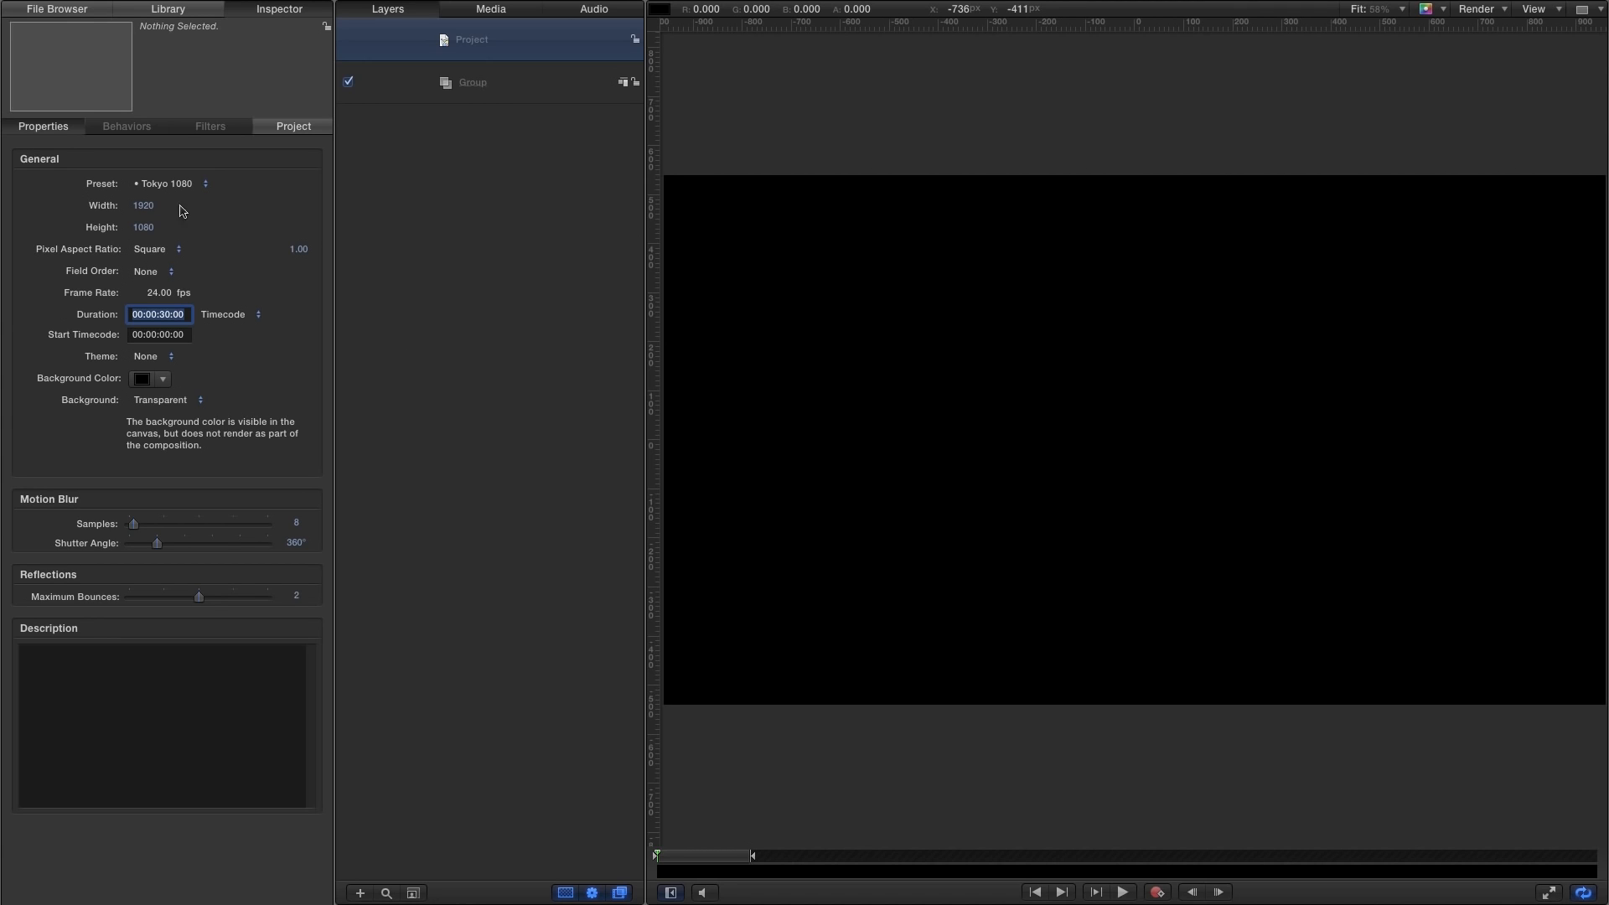
# Add the TritoneBeats-Mix.wav audio file from the Music folder to the project.
pyautogui.press('super+Tab')
pyautogui.click(61, 7)
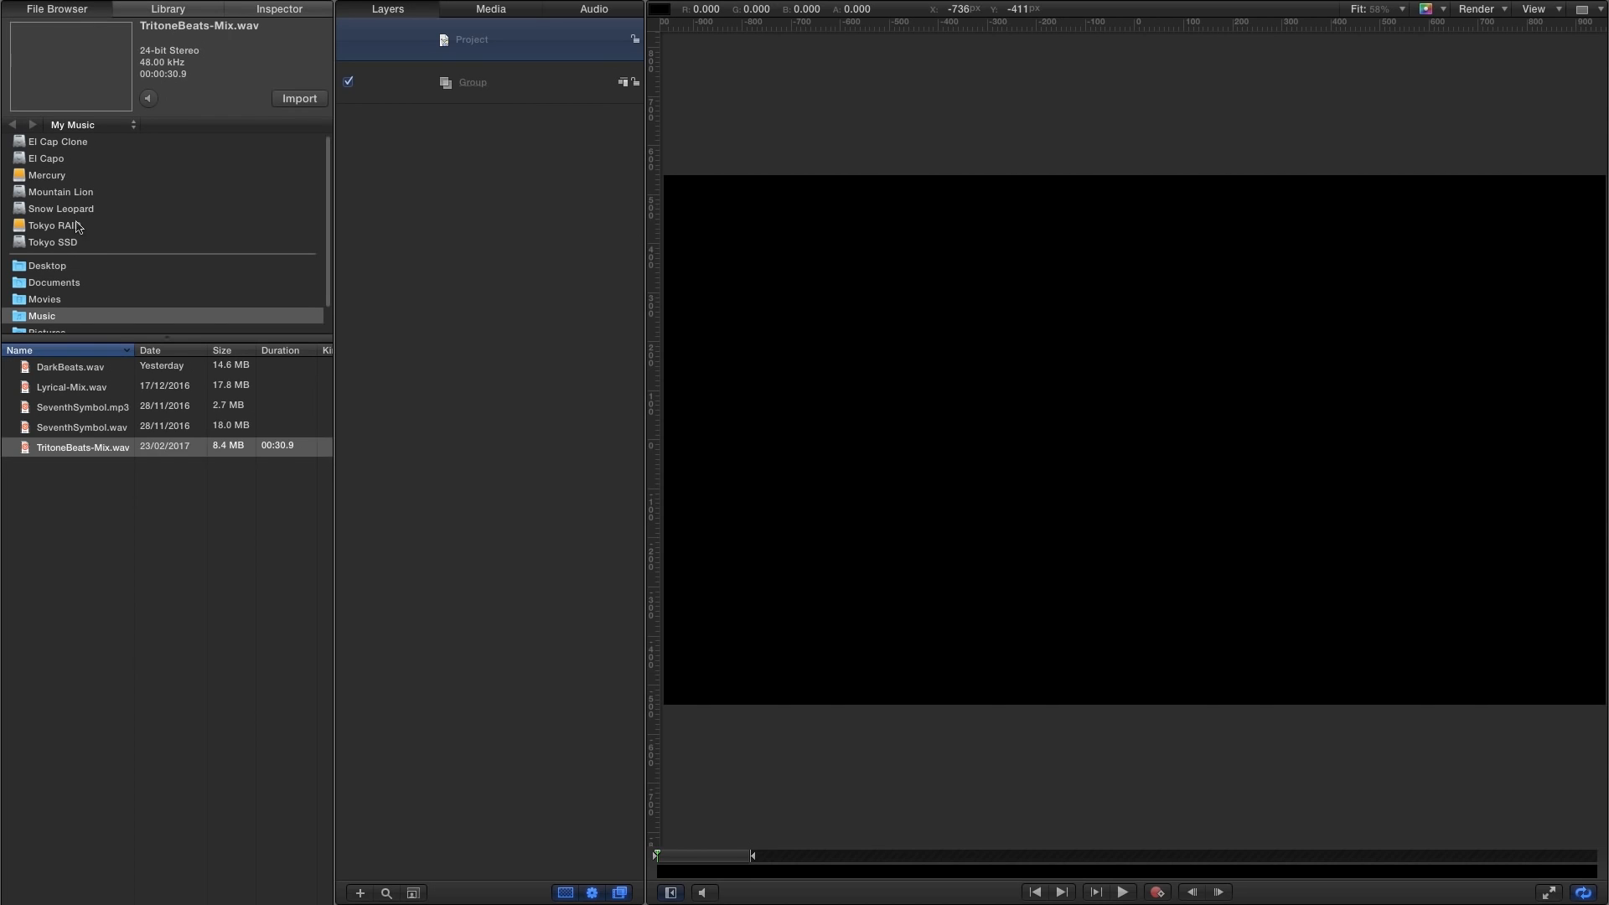
pyautogui.click(139, 646)
pyautogui.click(24, 450)
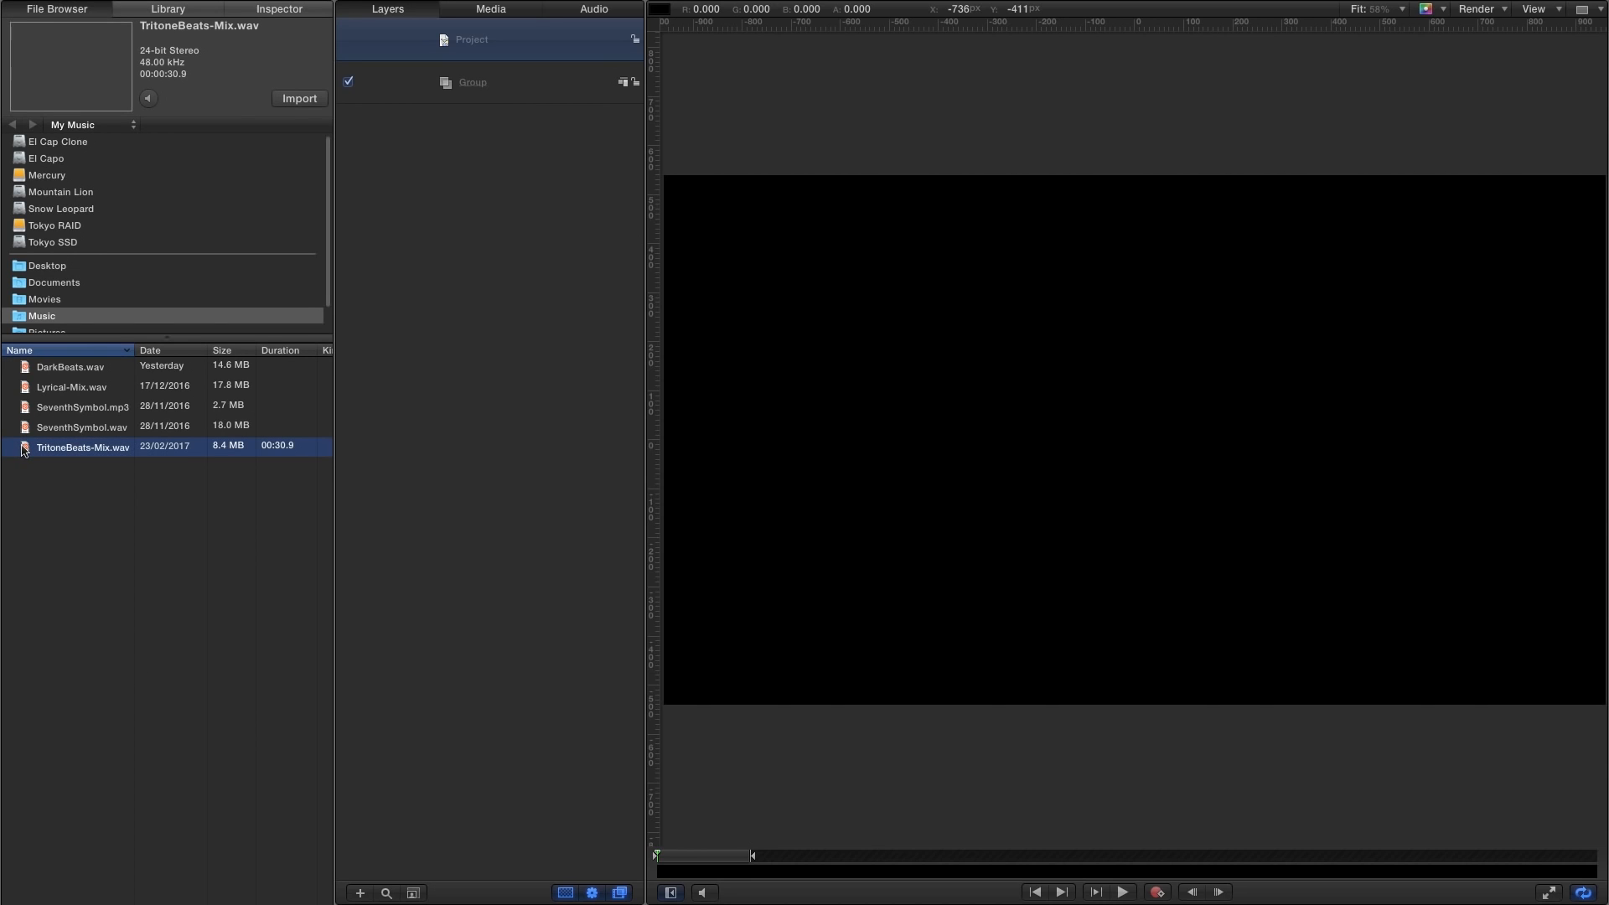
pyautogui.moveTo(23, 449); pyautogui.dragTo(443, 262)
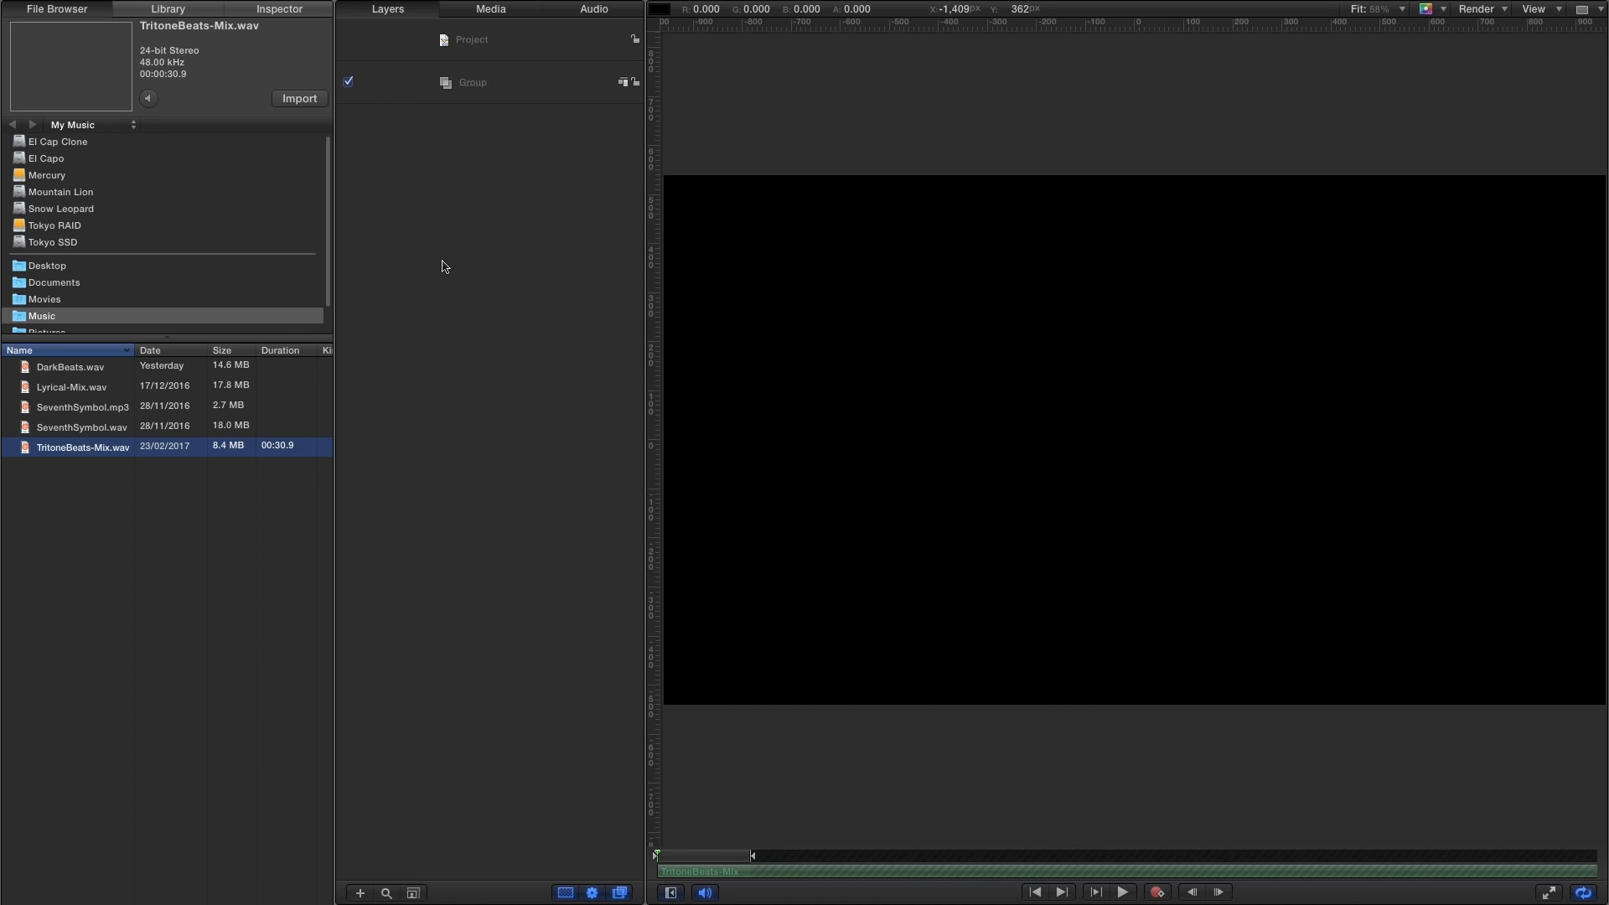
# Show the audio track in the timeline, move the playhead to frame 92, and hide the audio timeline.
pyautogui.press('F6')
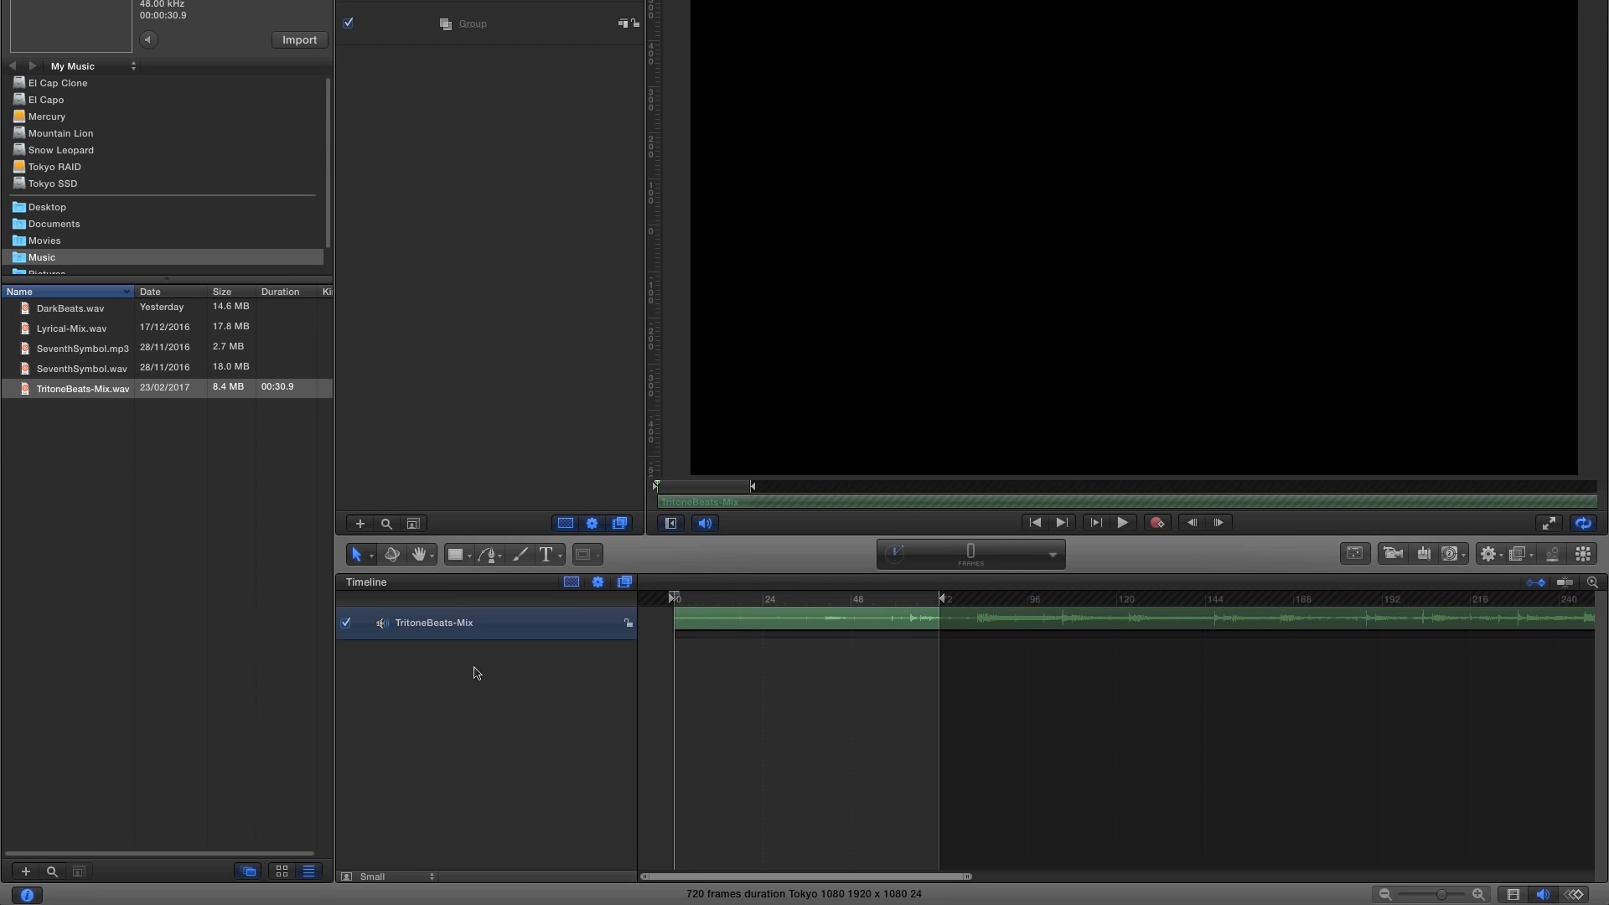
pyautogui.moveTo(991, 600); pyautogui.dragTo(1012, 599)
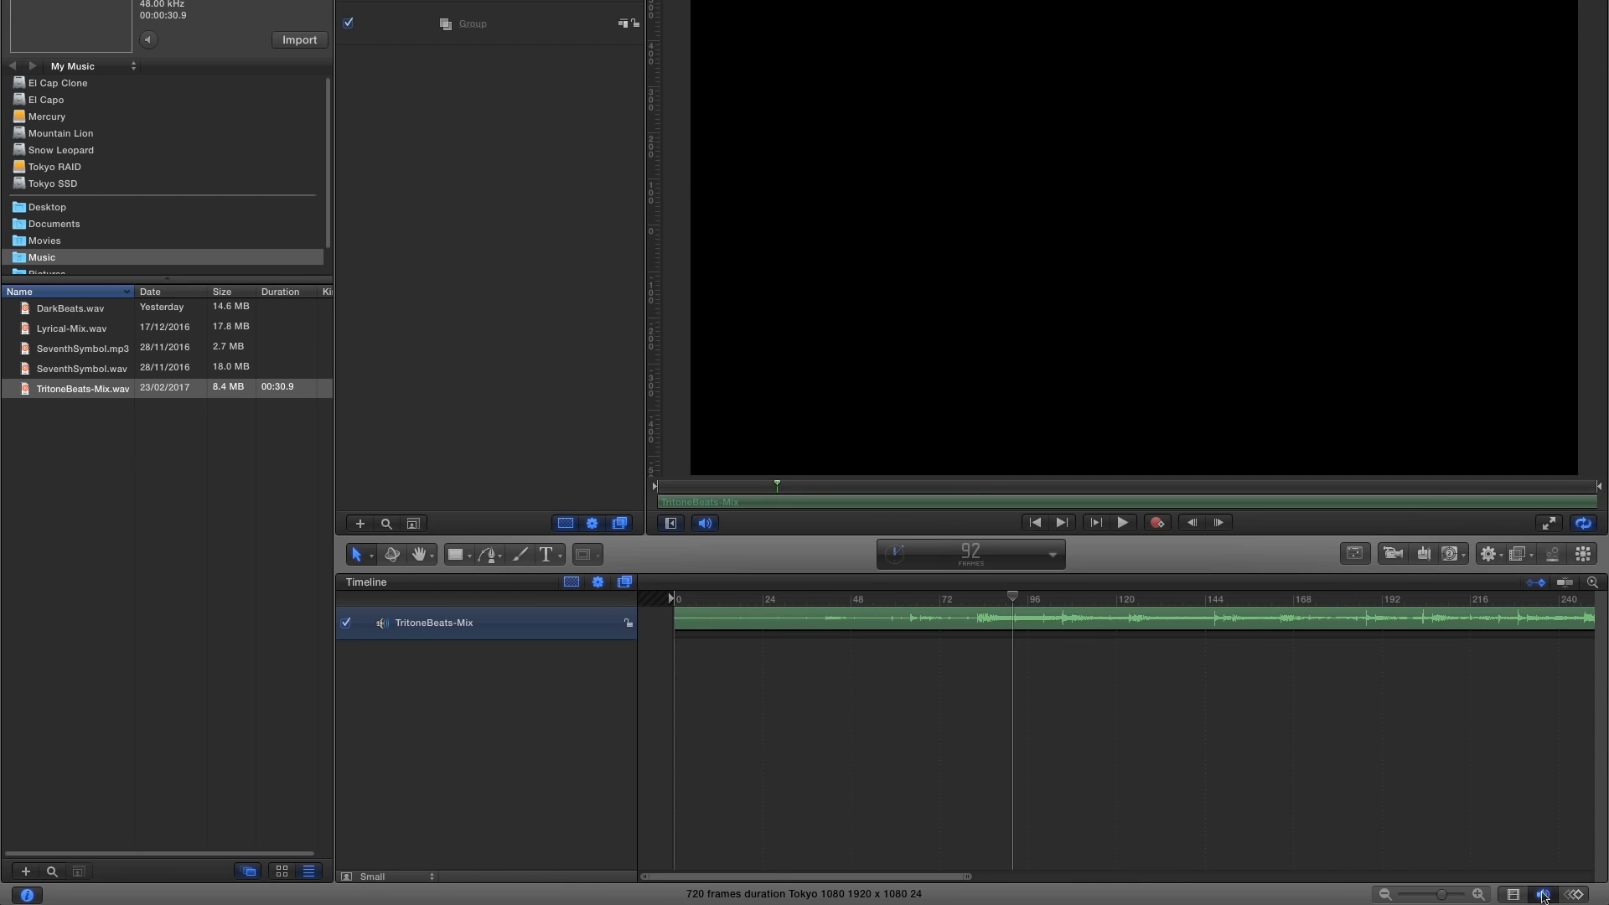
pyautogui.click(1544, 895)
# Draw a tall, narrow rectangle about 67 by 381 px inside the group, left of the canvas centre.
pyautogui.click(506, 26)
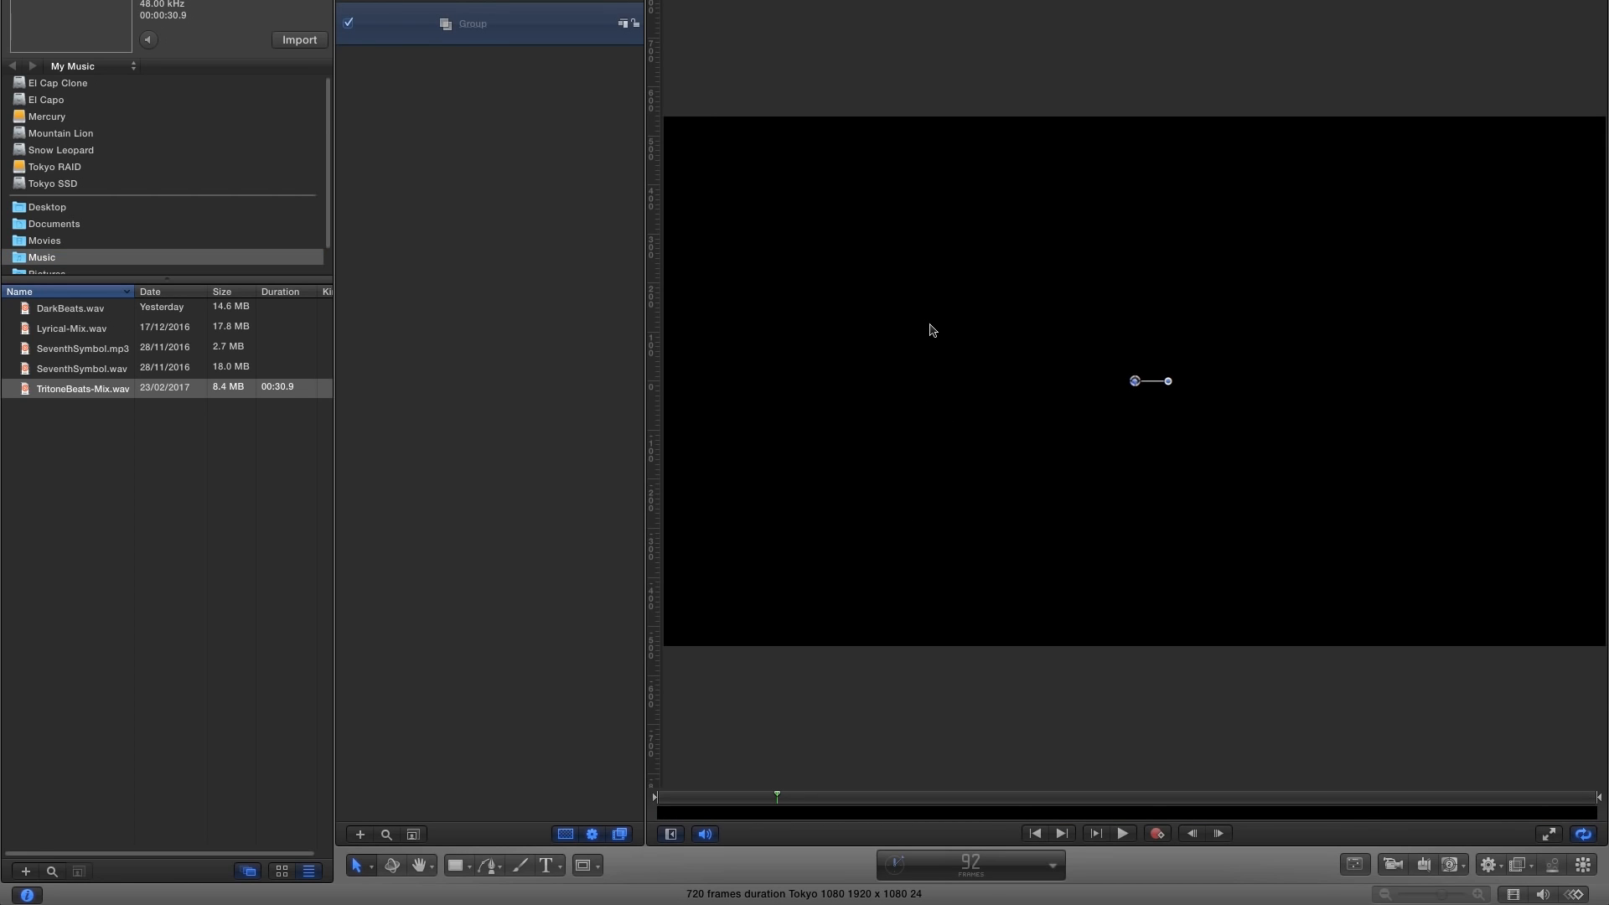
pyautogui.click(457, 865)
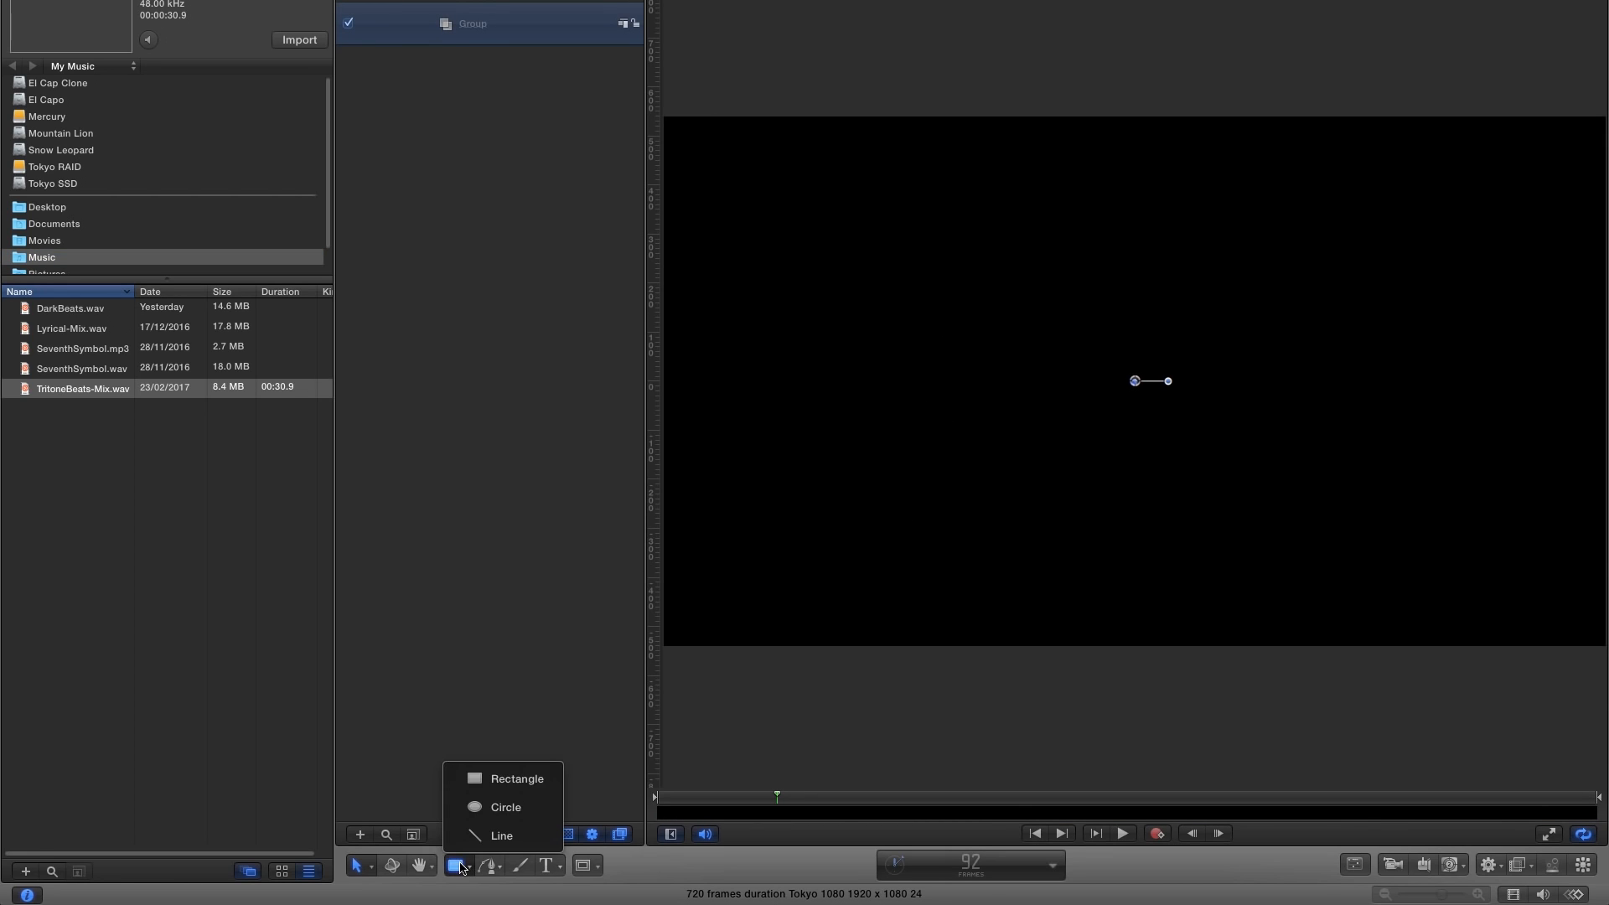
pyautogui.click(532, 779)
pyautogui.moveTo(884, 283); pyautogui.dragTo(919, 471)
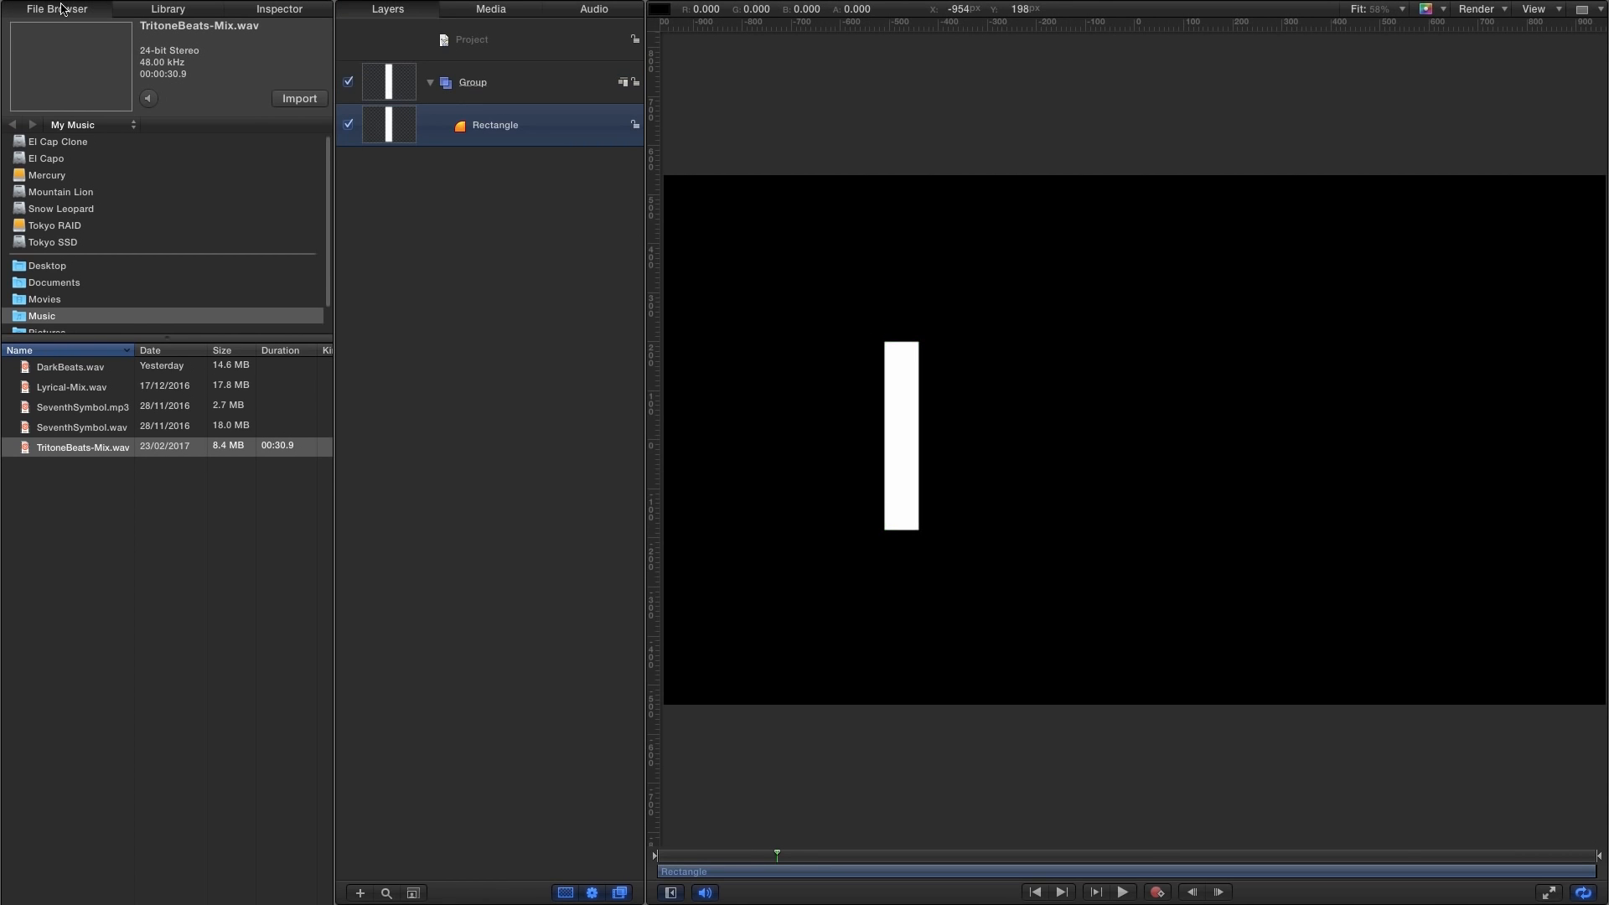
# Set the rectangle's geometry to a width of 5 and a height of 100.
pyautogui.click(279, 9)
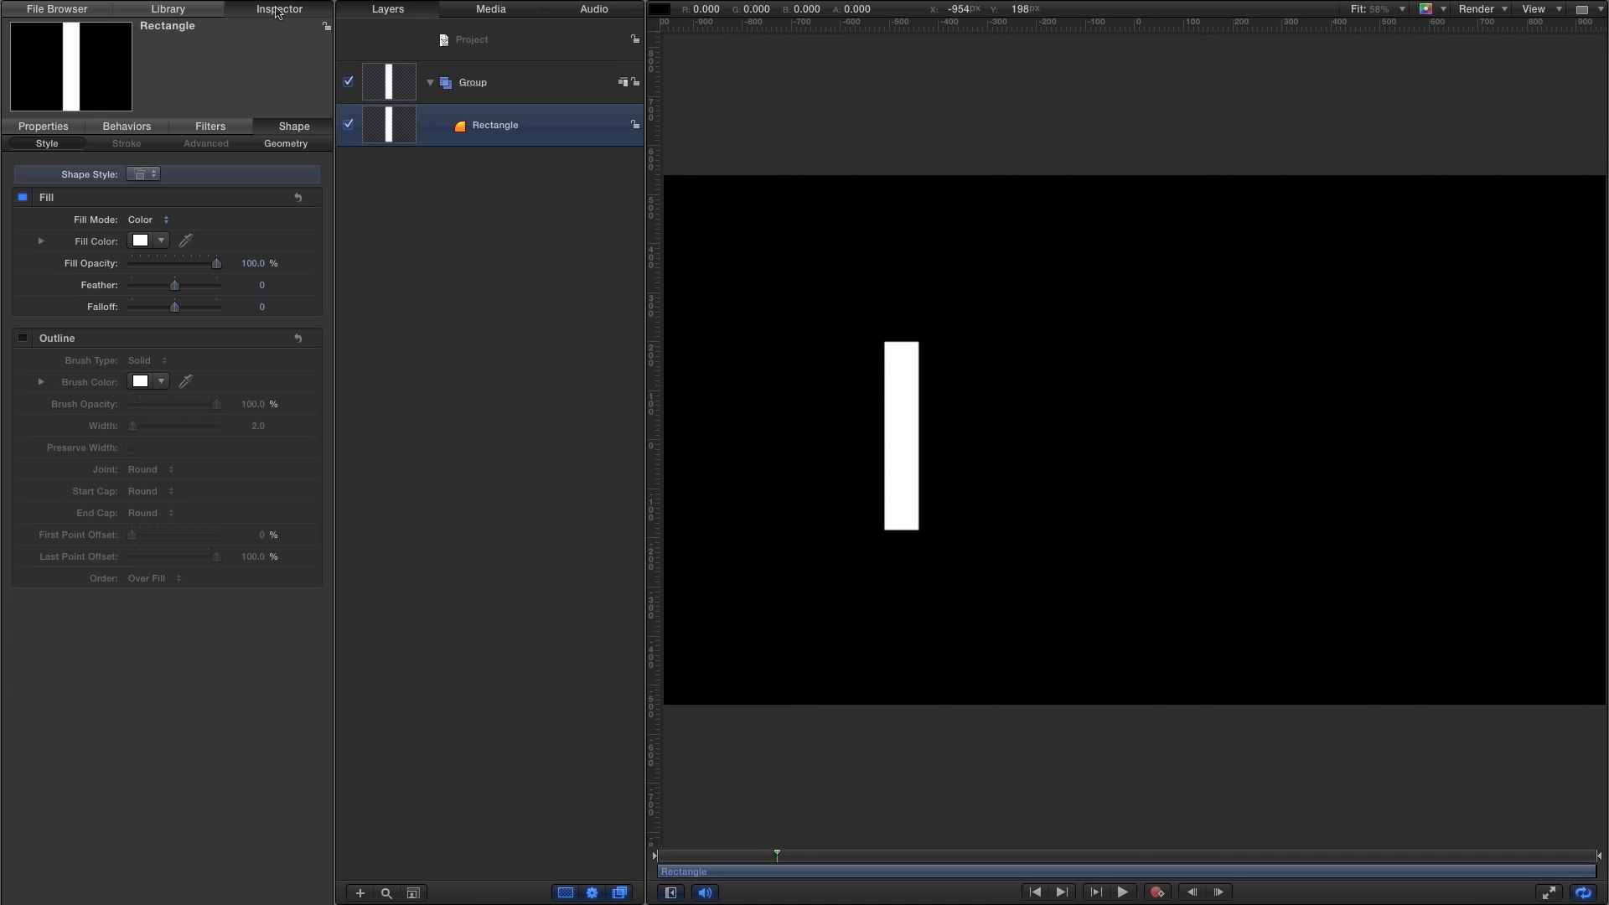
pyautogui.click(287, 144)
pyautogui.click(41, 241)
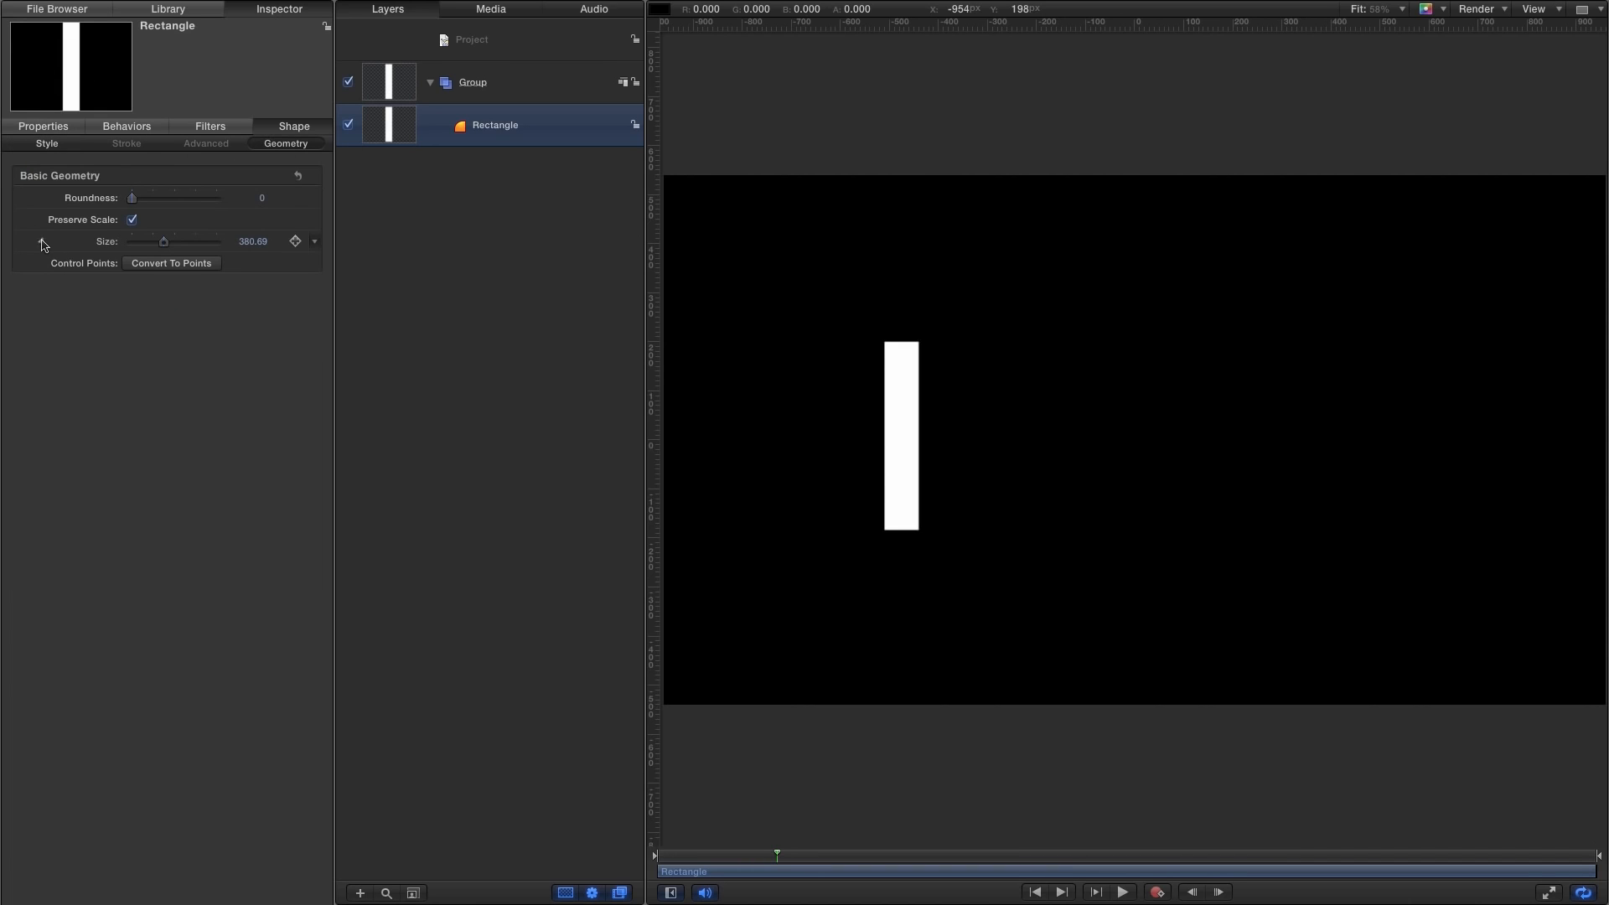
pyautogui.click(254, 263)
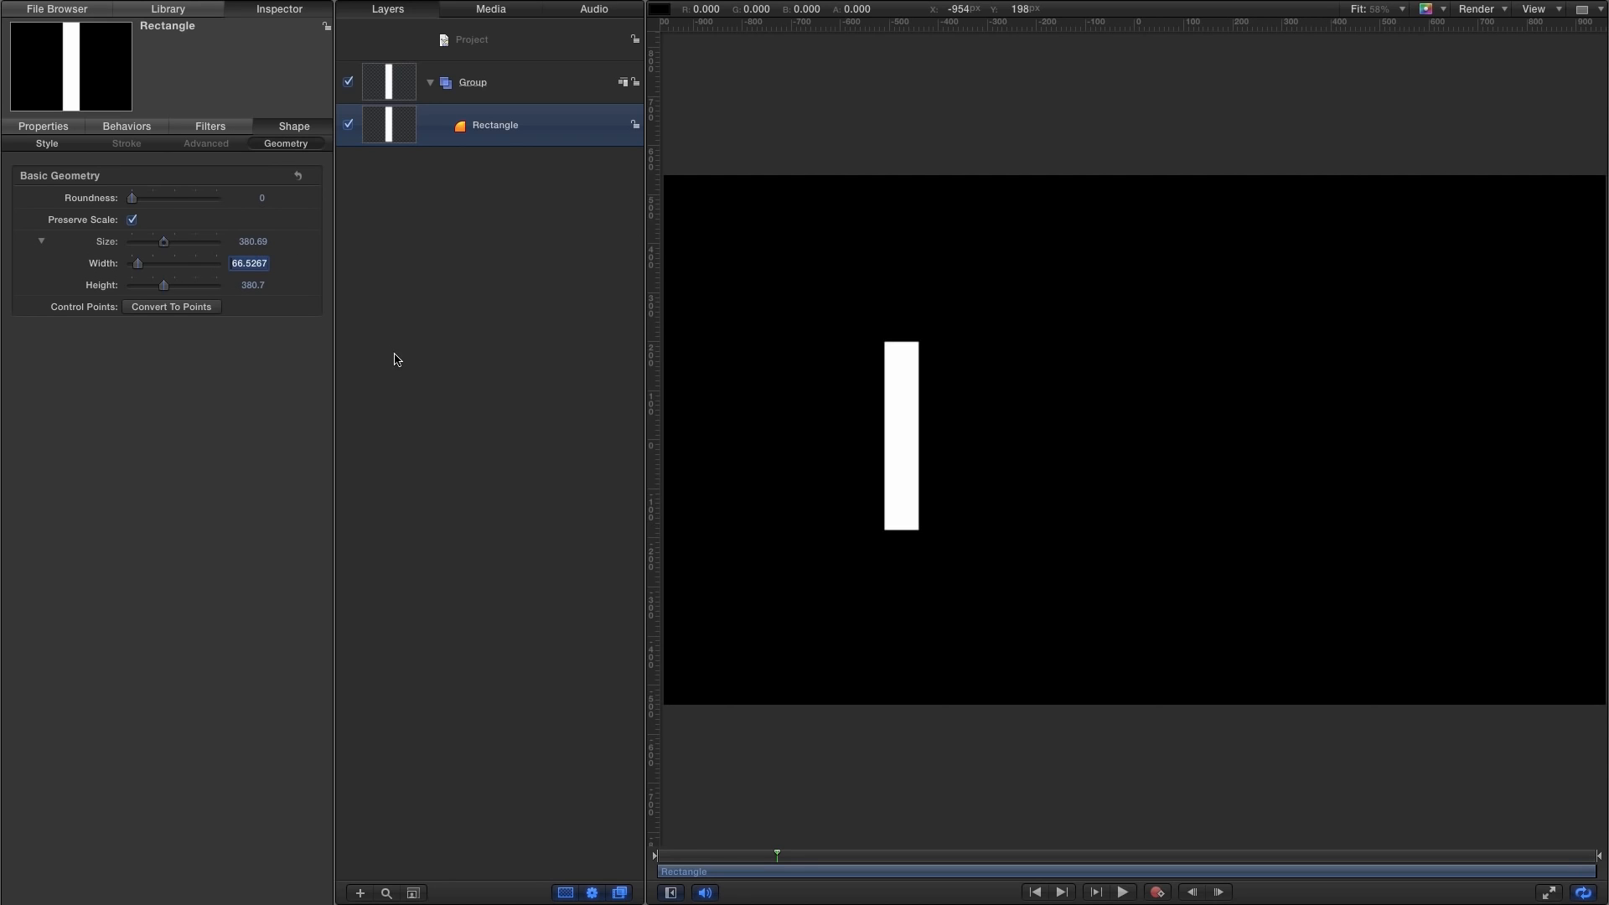
pyautogui.write('5')
pyautogui.press('Tab')
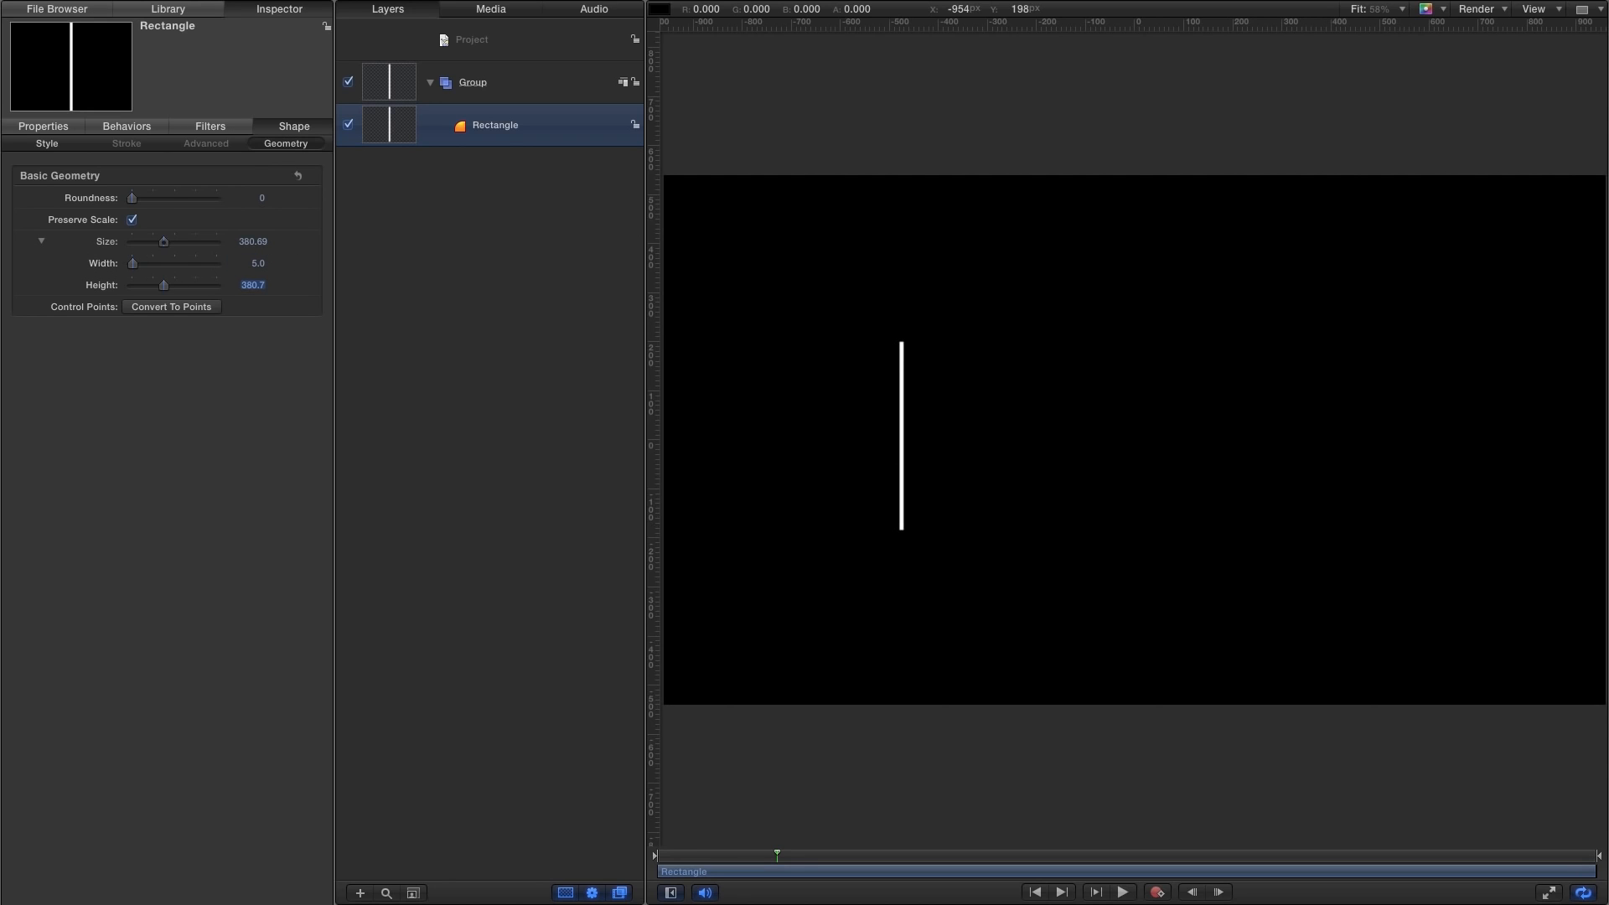
pyautogui.write('100')
pyautogui.press('Return')
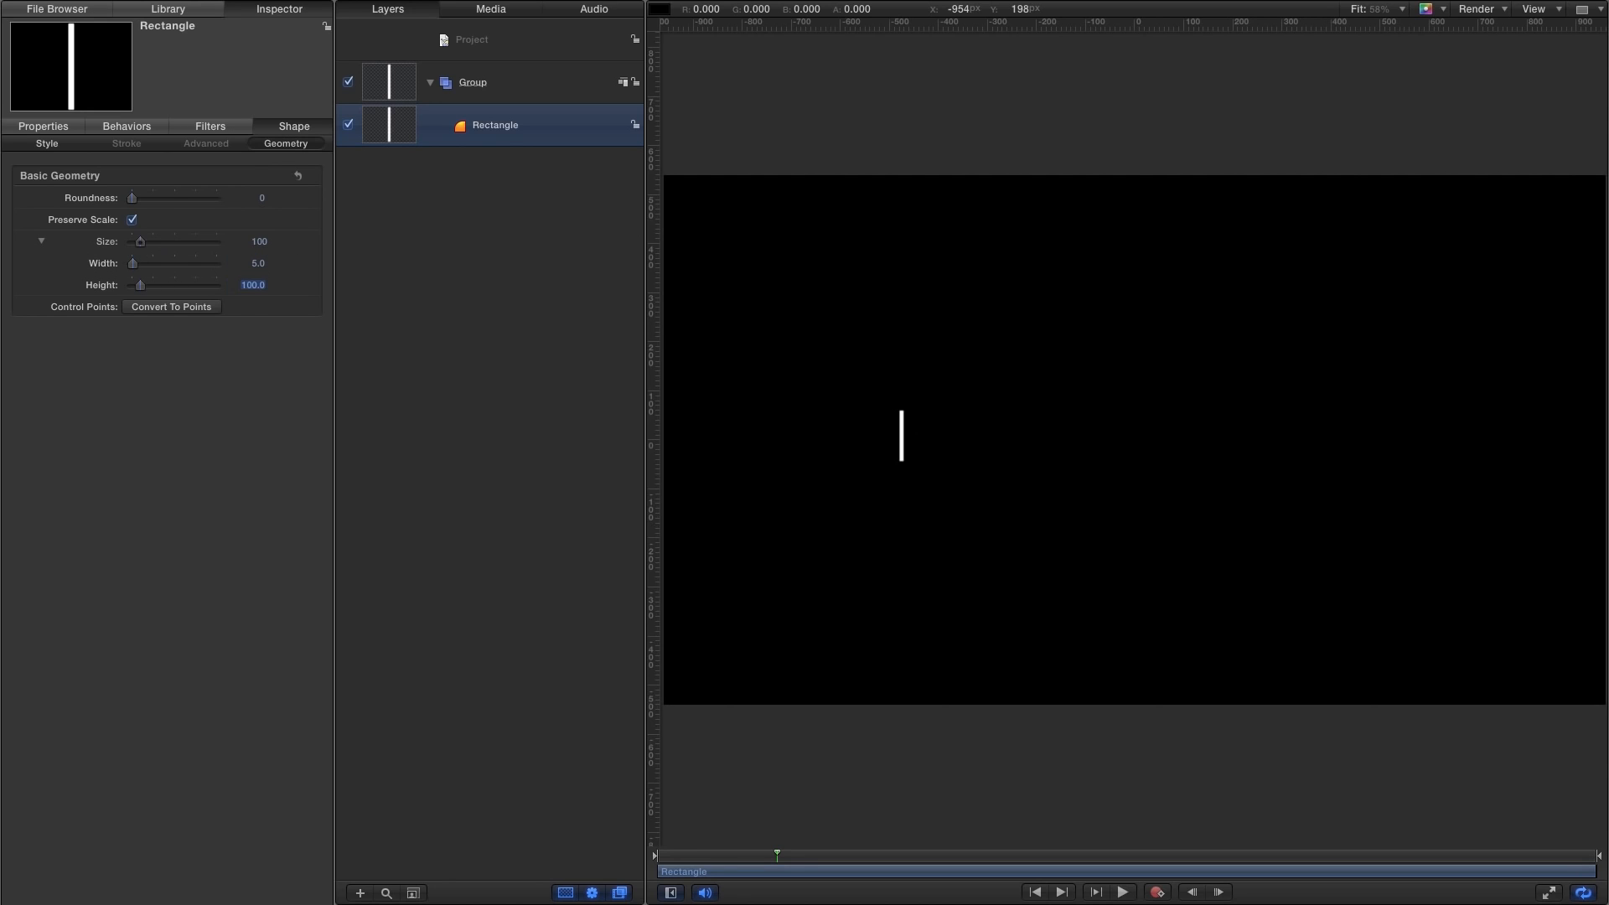
# Reset the rectangle's transform to centre it on the canvas and set its anchor point Y to 50 px.
pyautogui.click(43, 128)
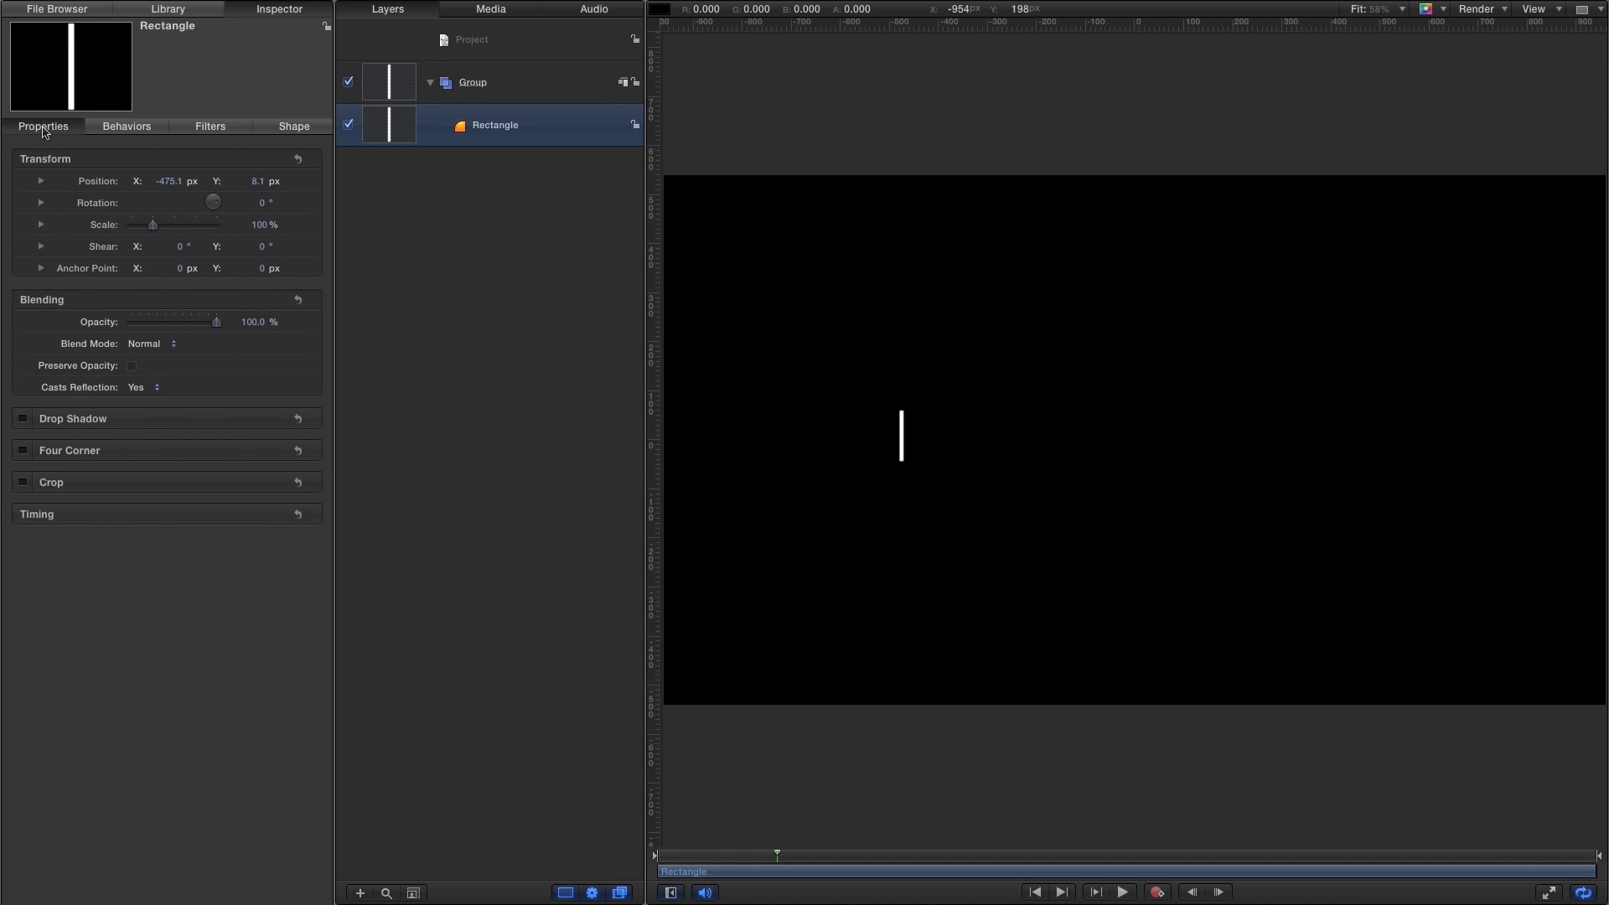
pyautogui.click(299, 160)
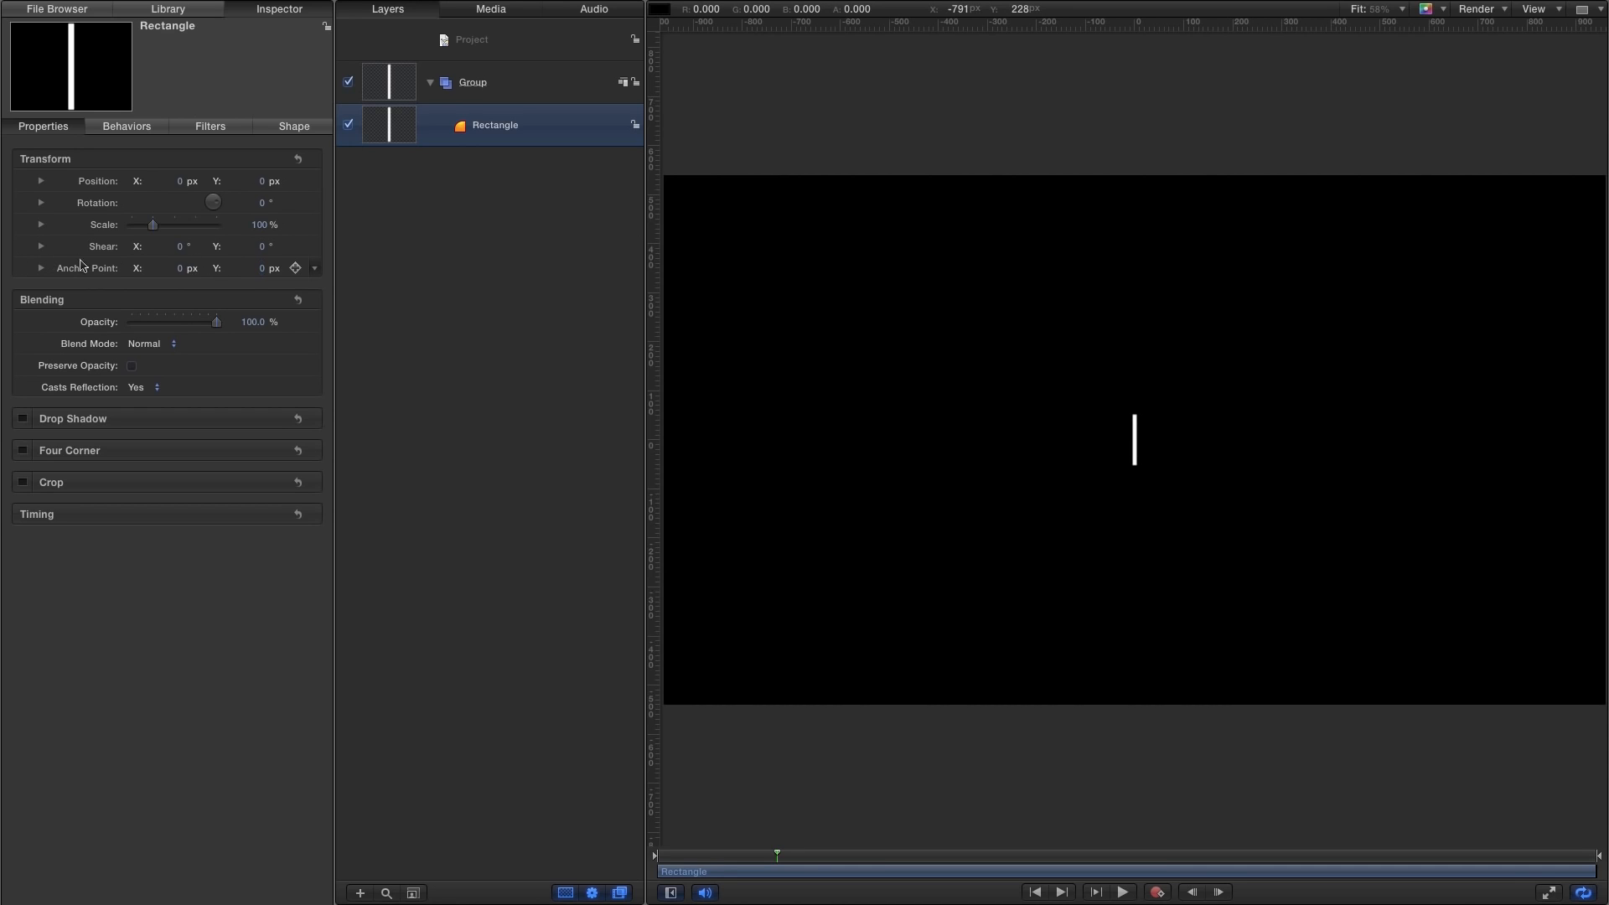
pyautogui.click(263, 270)
pyautogui.write('50')
pyautogui.press('Return')
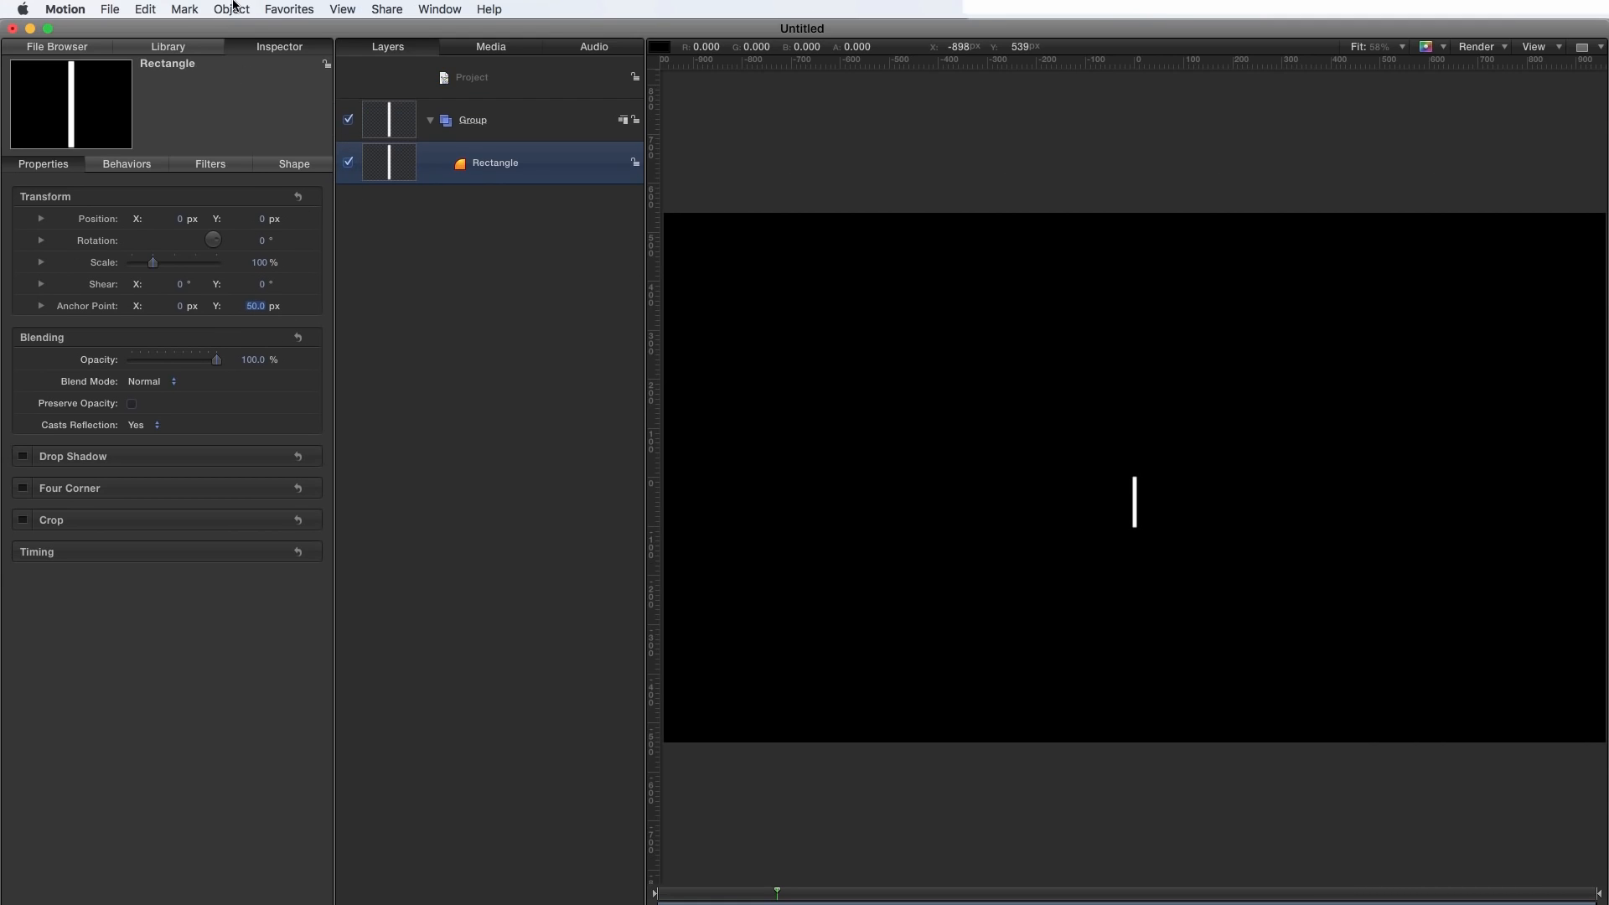
# Replicate the rectangle and give the replicator a Circle shape with an Outline arrangement.
pyautogui.click(233, 7)
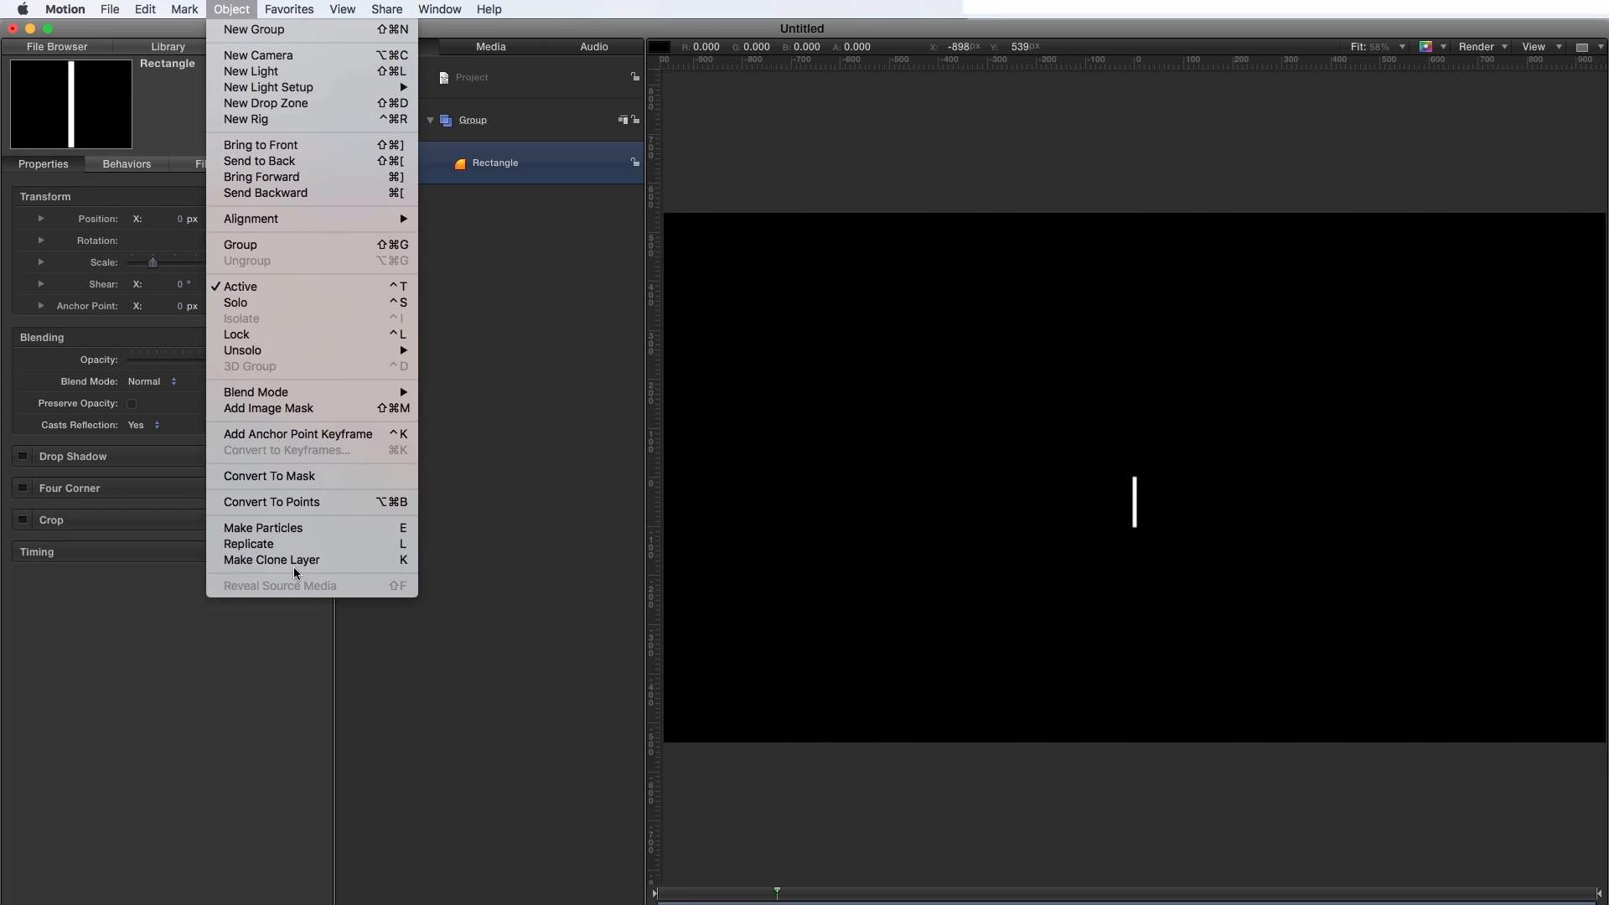
pyautogui.click(293, 544)
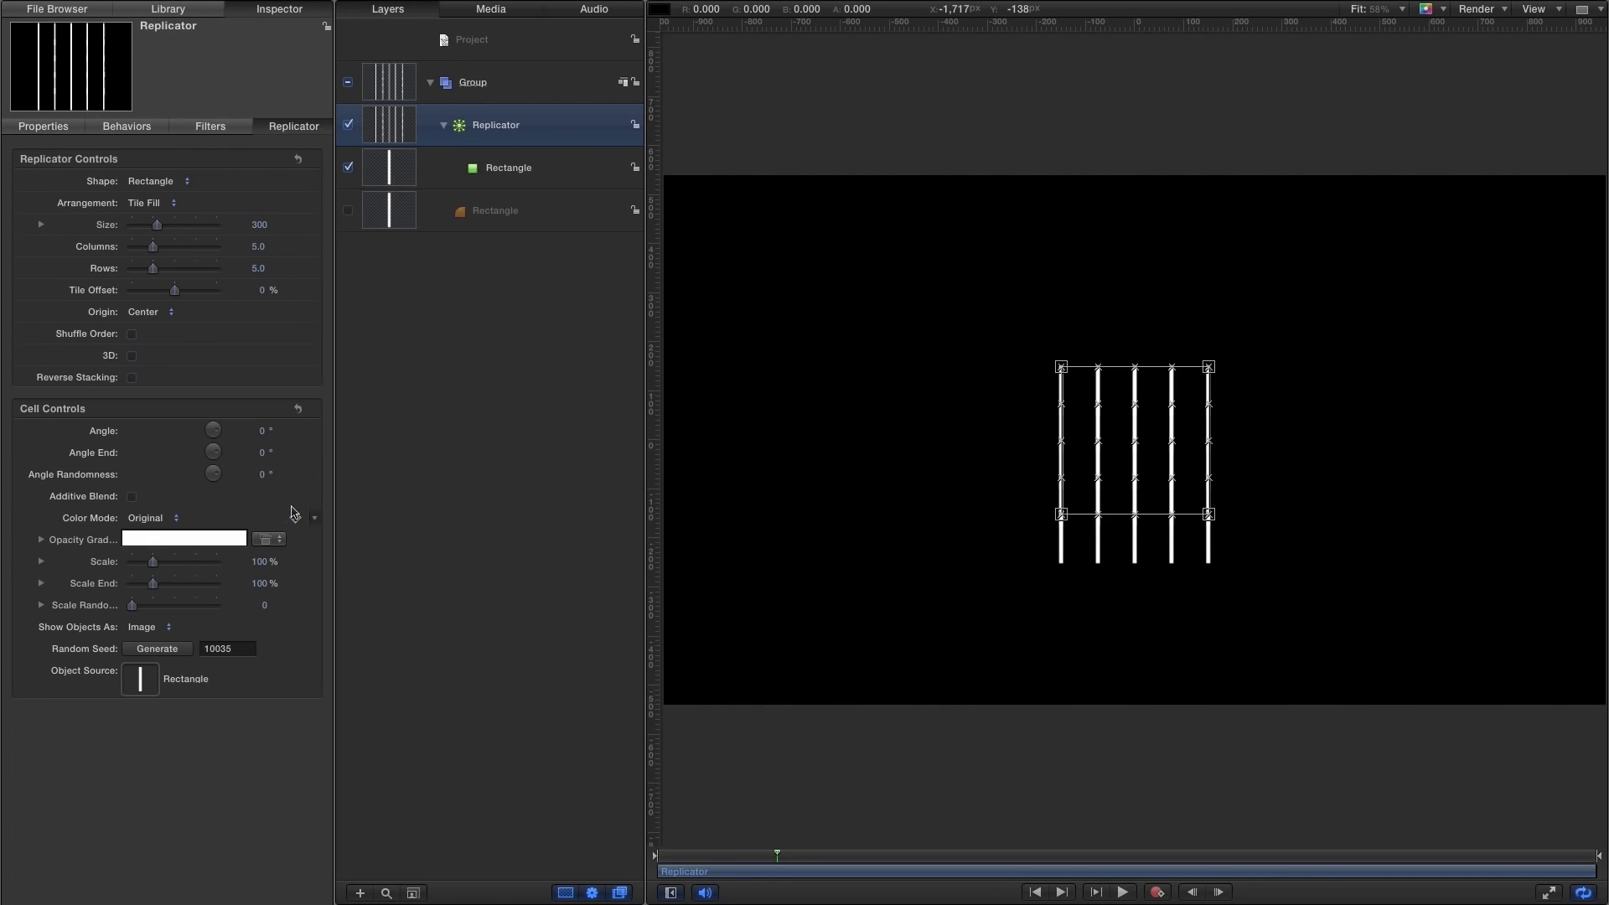
pyautogui.click(160, 182)
pyautogui.click(155, 196)
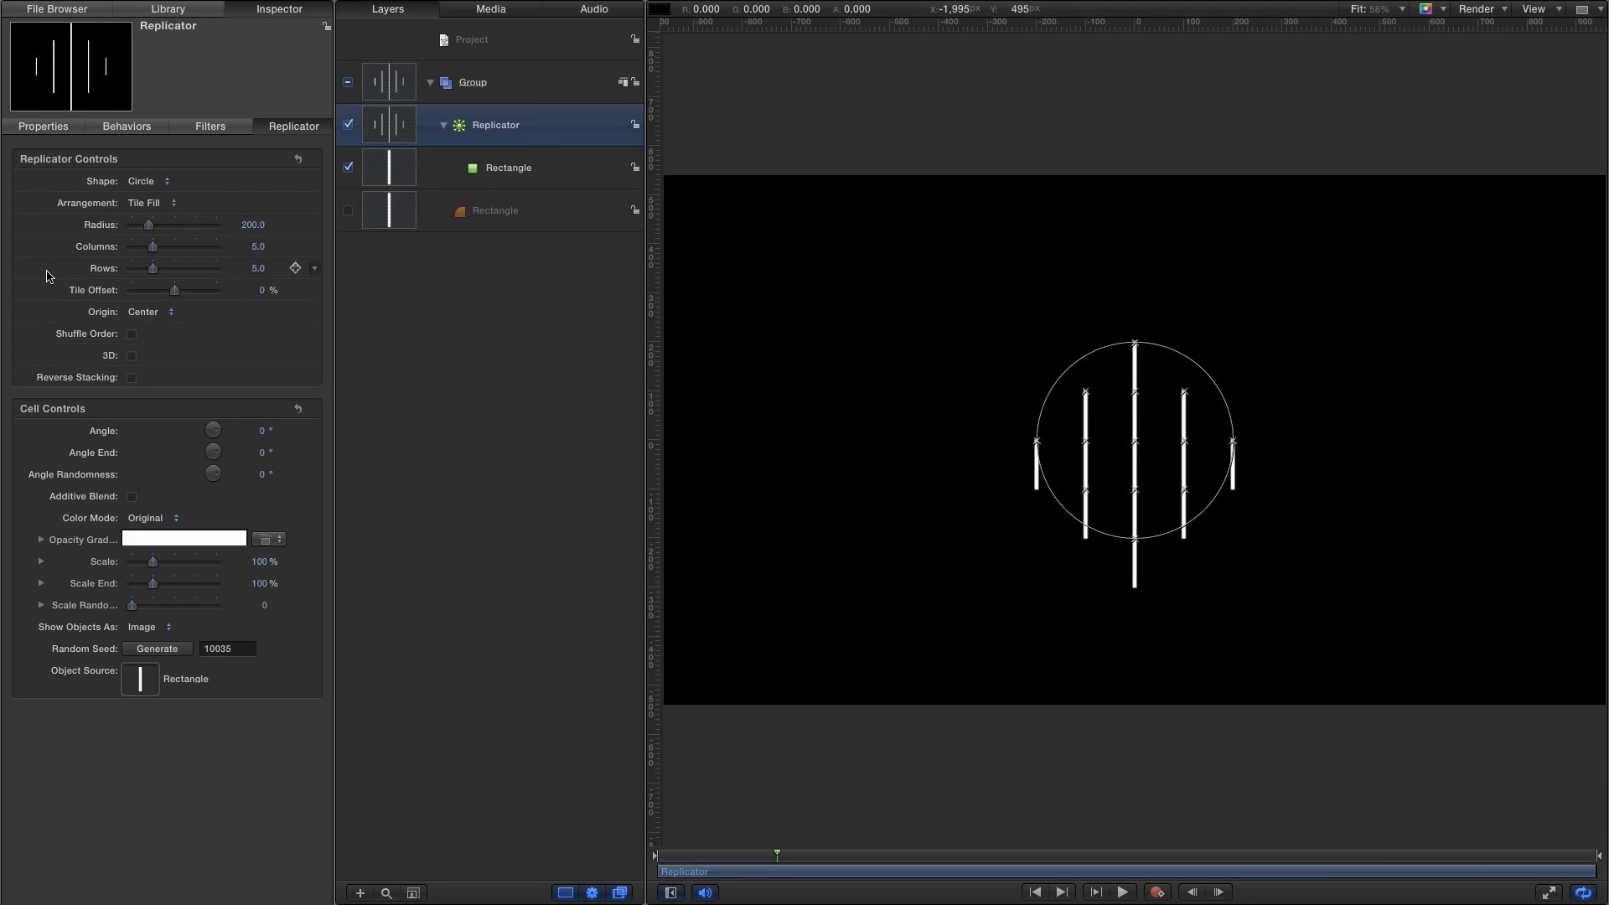
pyautogui.click(155, 202)
pyautogui.click(149, 190)
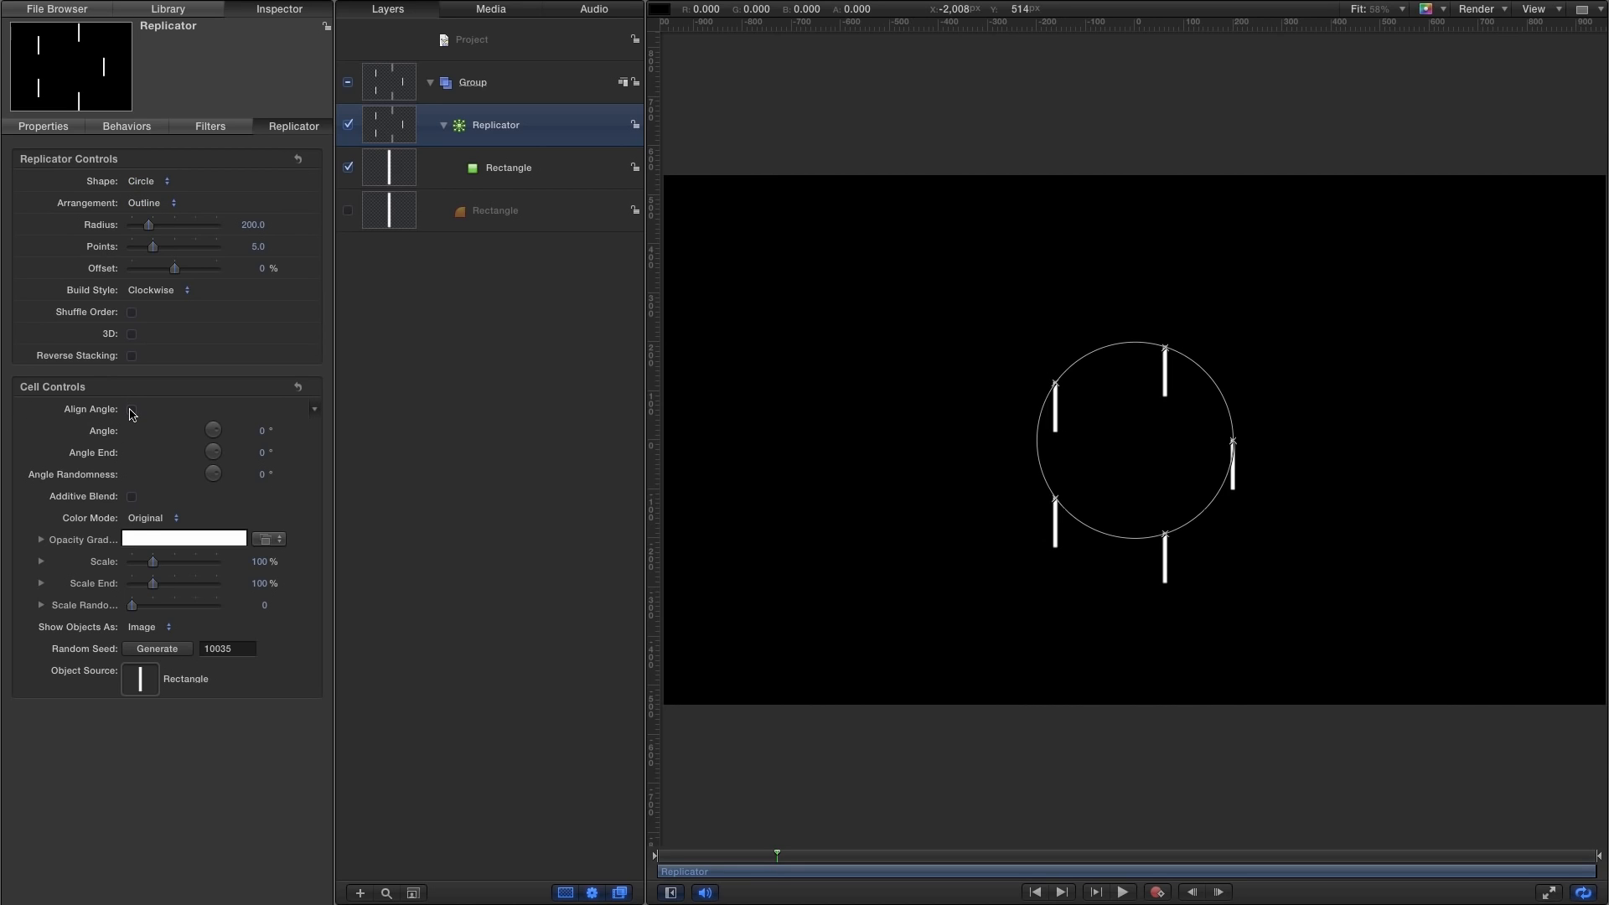
# Enable Align Angle for the replicator cells and set the number of points to 110.
pyautogui.click(132, 411)
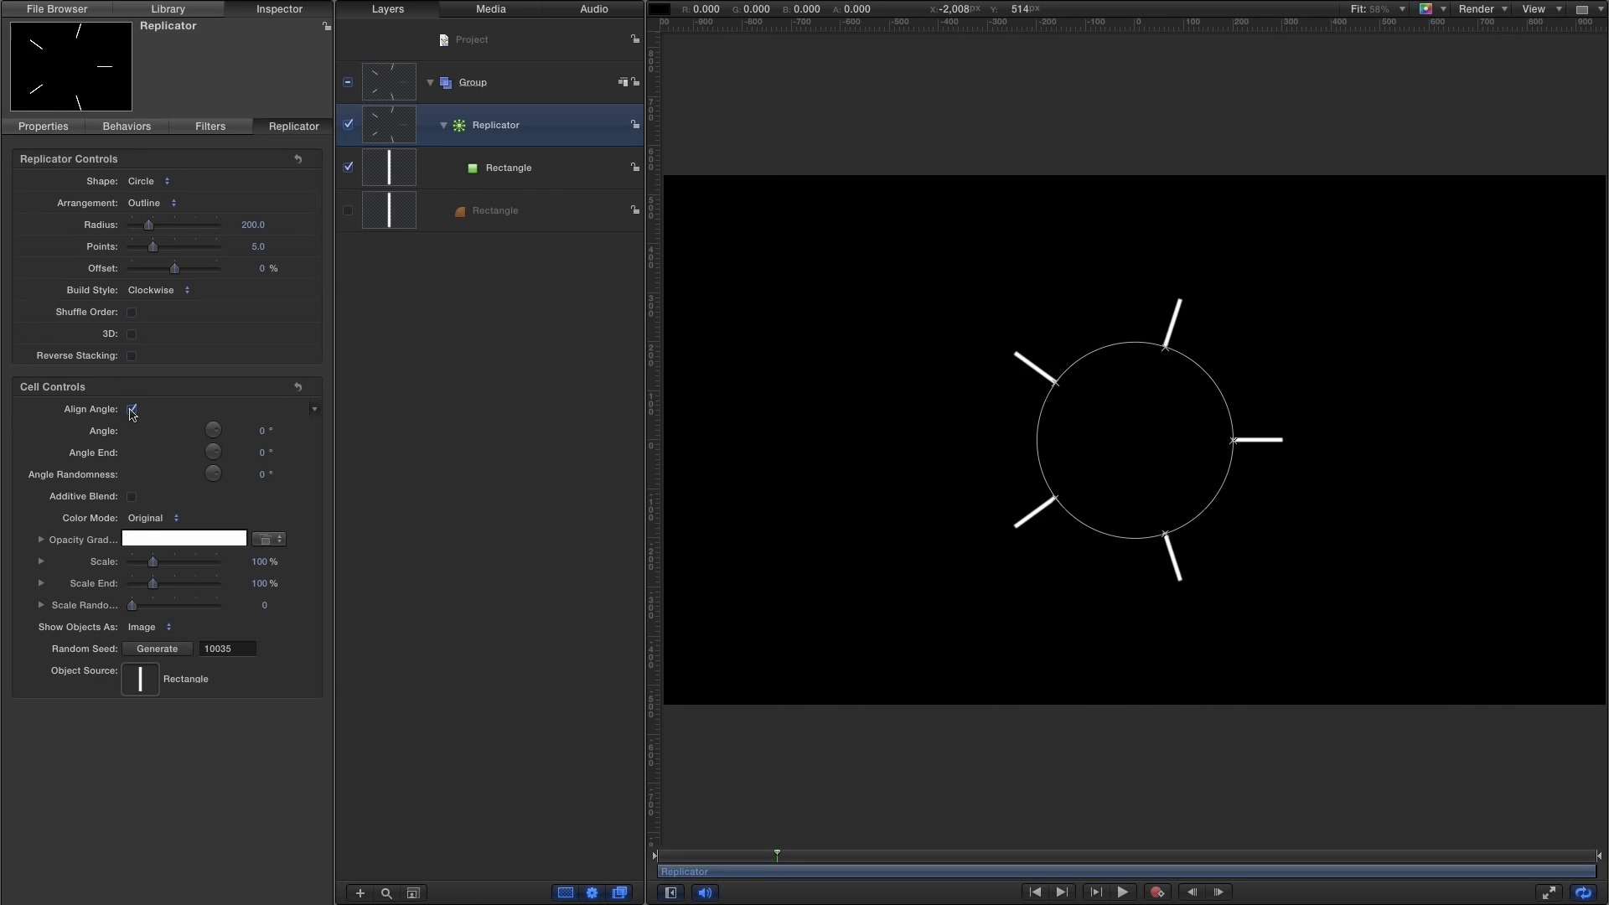
pyautogui.click(257, 247)
pyautogui.write('110')
pyautogui.press('Return')
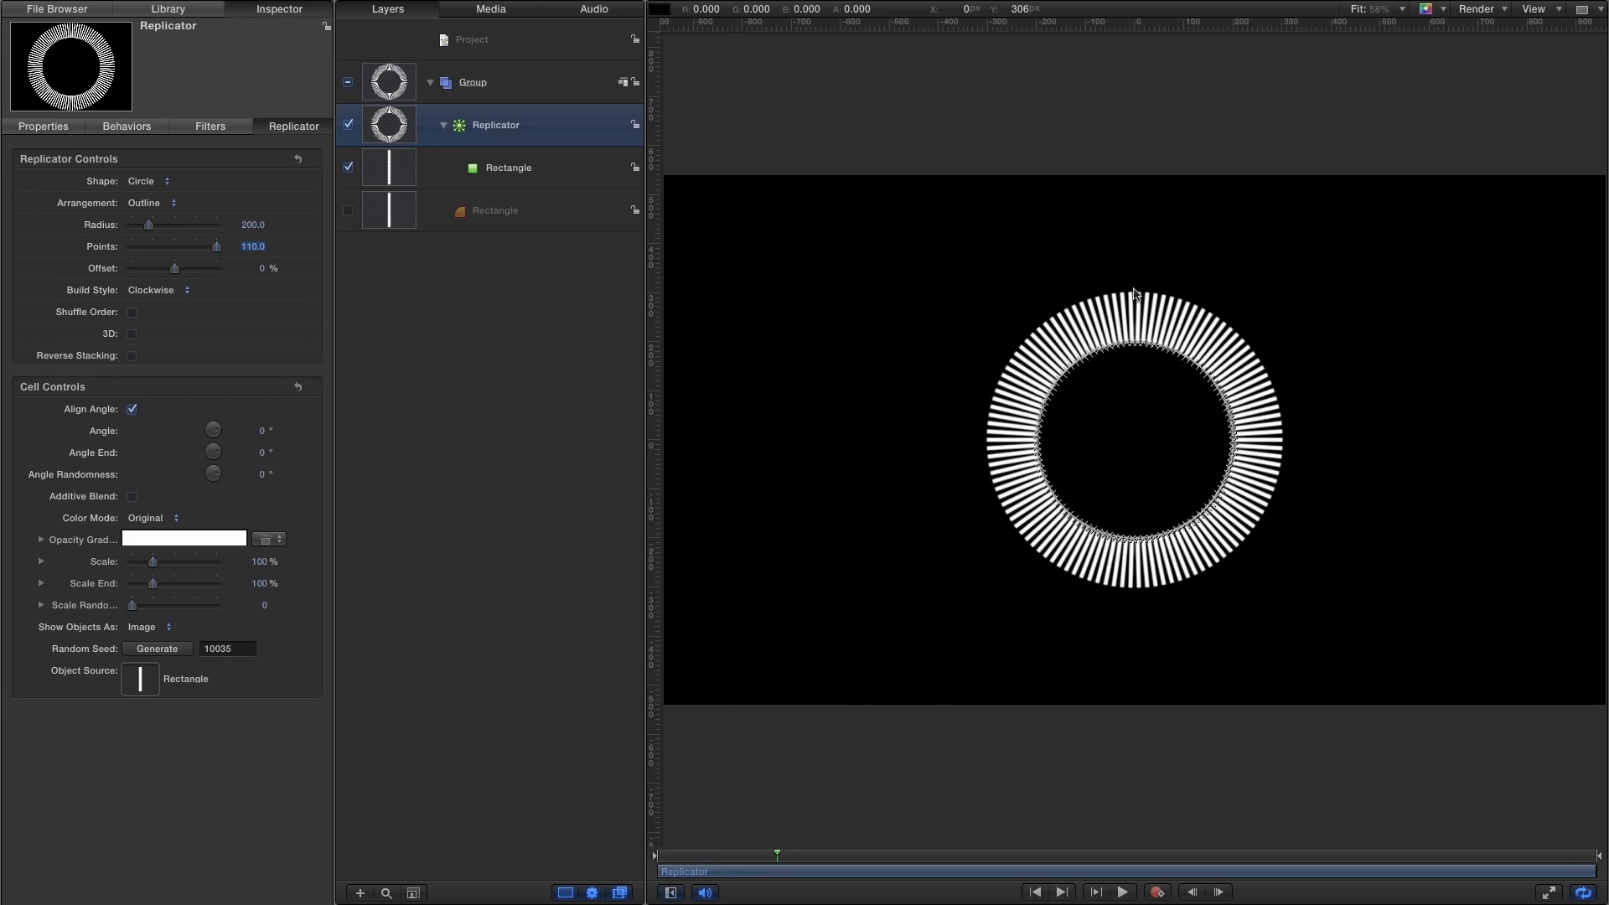
# Add a tag to the replicator's opacity gradient at location 10% and lower its opacity to 0%.
pyautogui.click(41, 540)
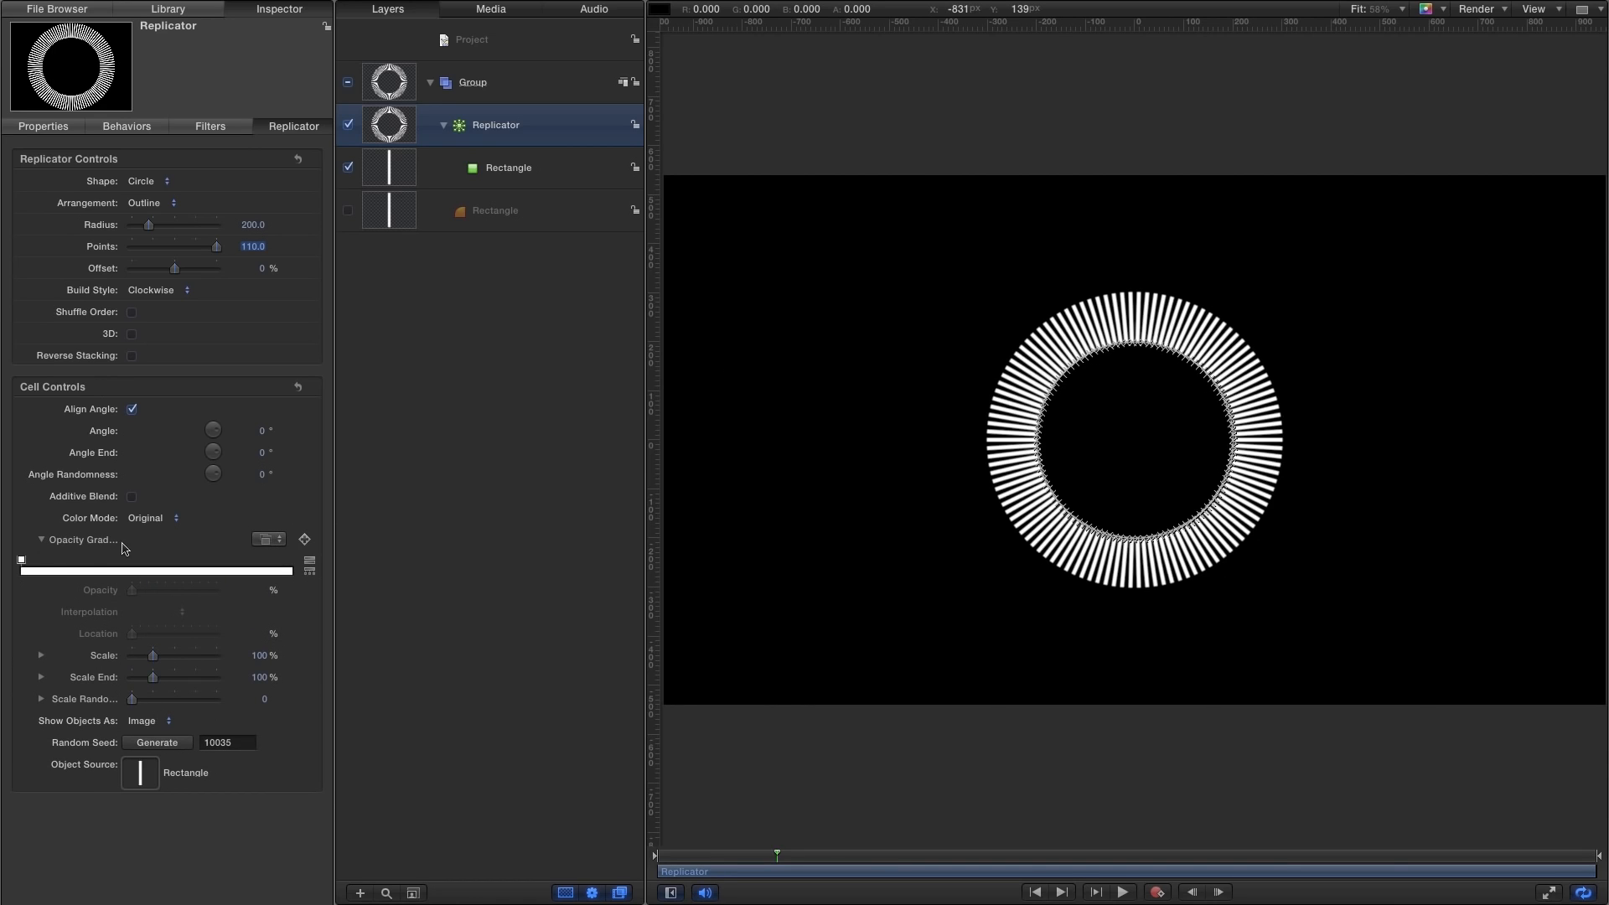
pyautogui.click(59, 563)
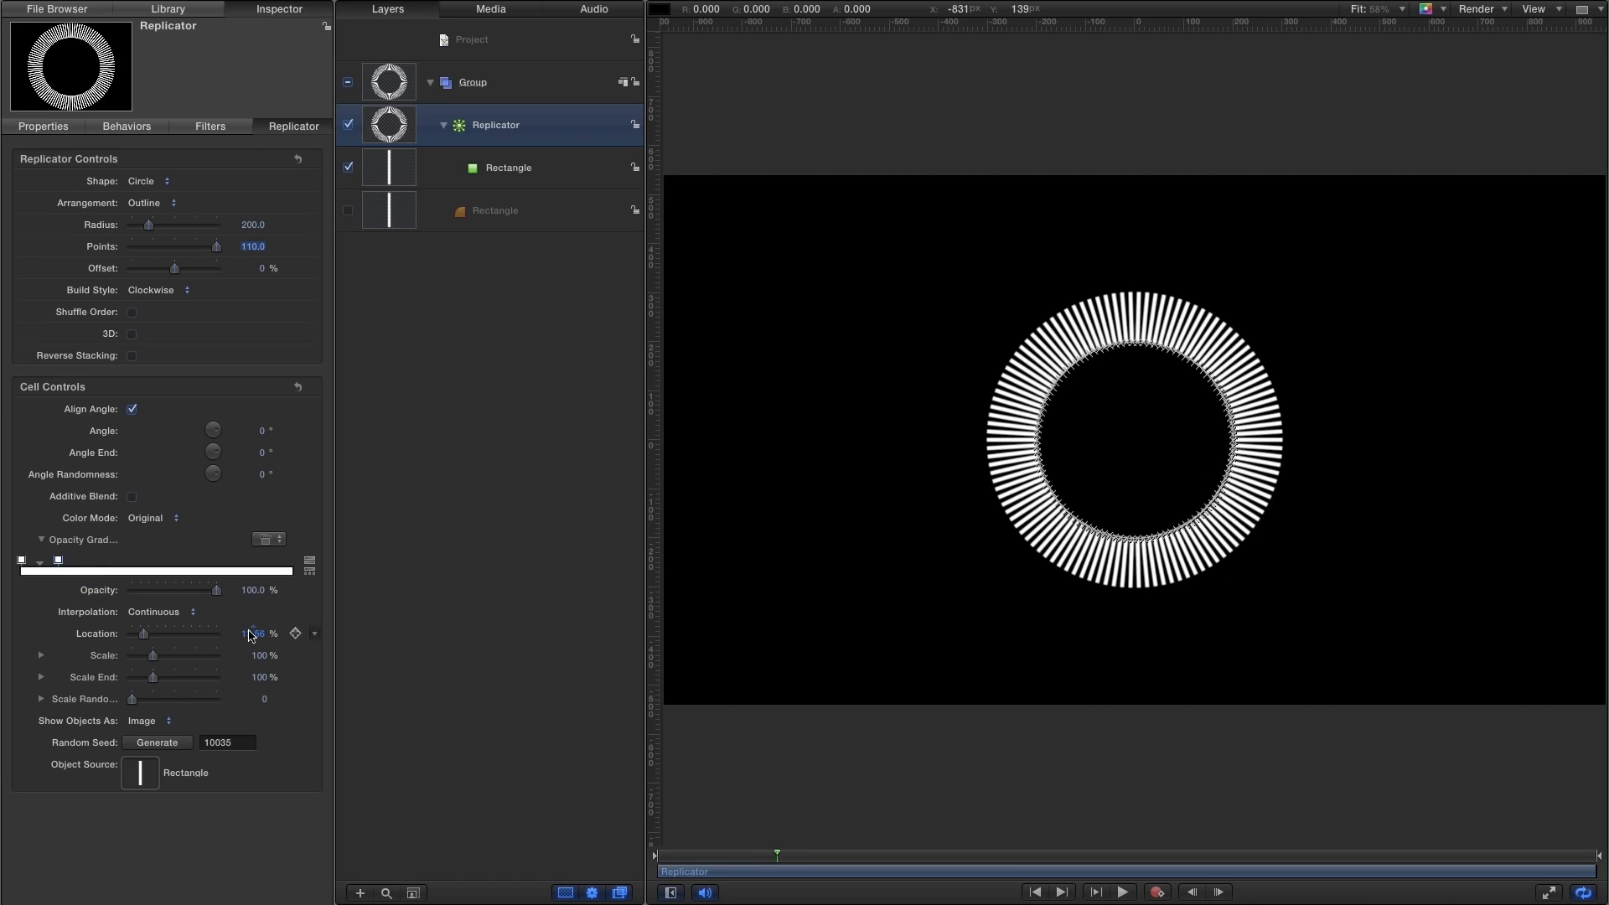
pyautogui.moveTo(254, 634); pyautogui.dragTo(251, 635)
pyautogui.write('10')
pyautogui.press('Return')
pyautogui.moveTo(217, 592); pyautogui.dragTo(118, 610)
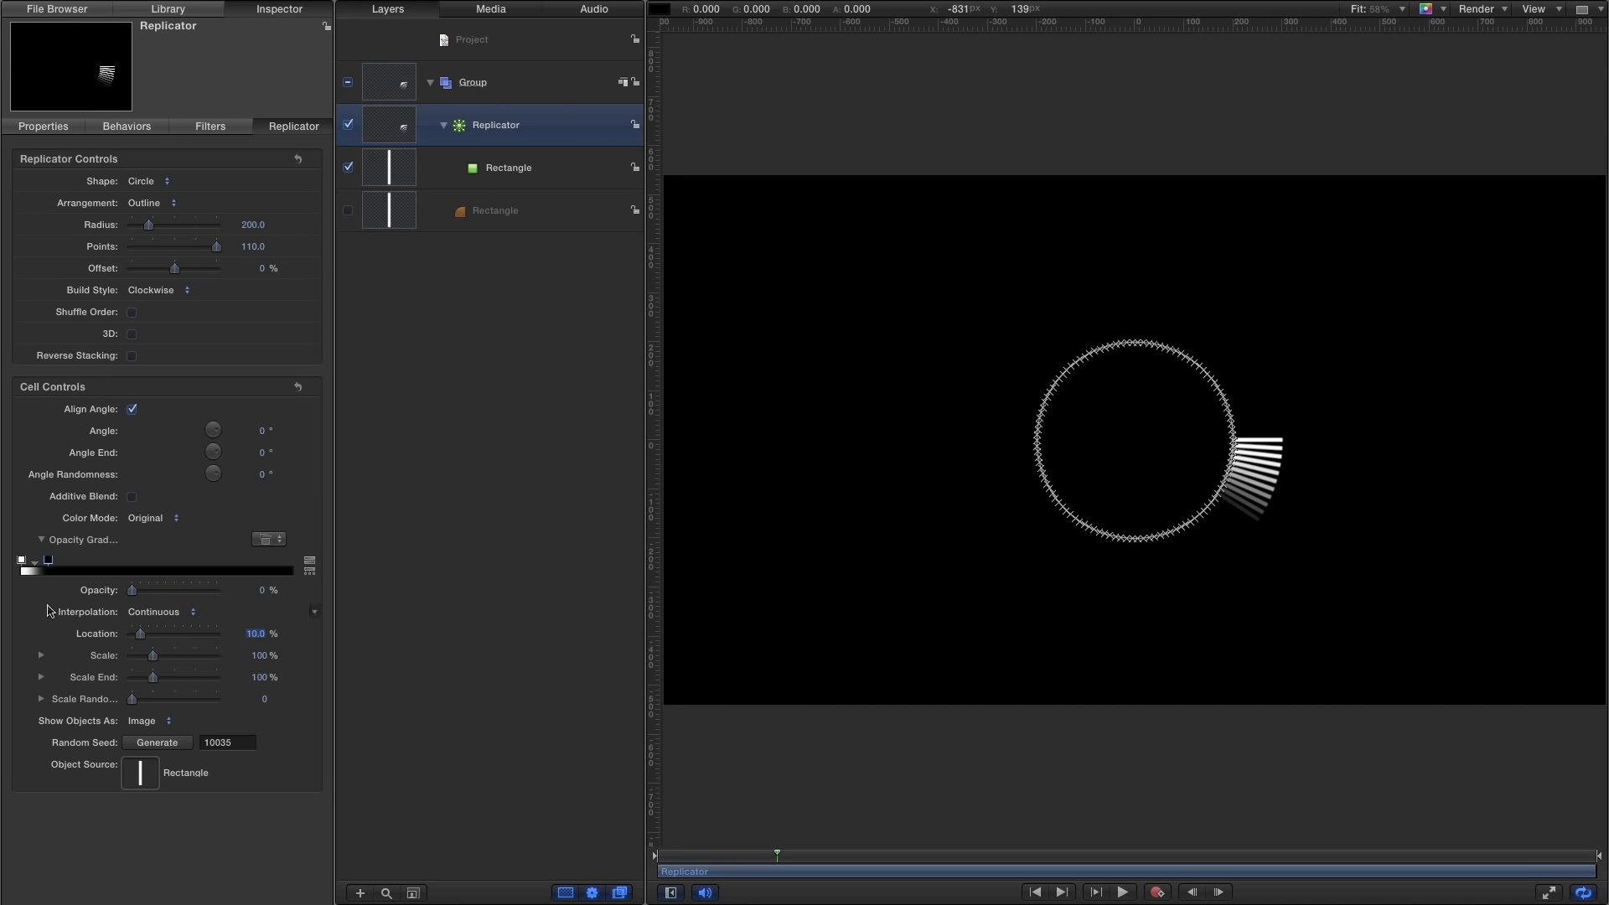
# Set the interpolation of the opacity gradient's first tag to Constant.
pyautogui.click(23, 560)
pyautogui.click(146, 612)
pyautogui.click(148, 585)
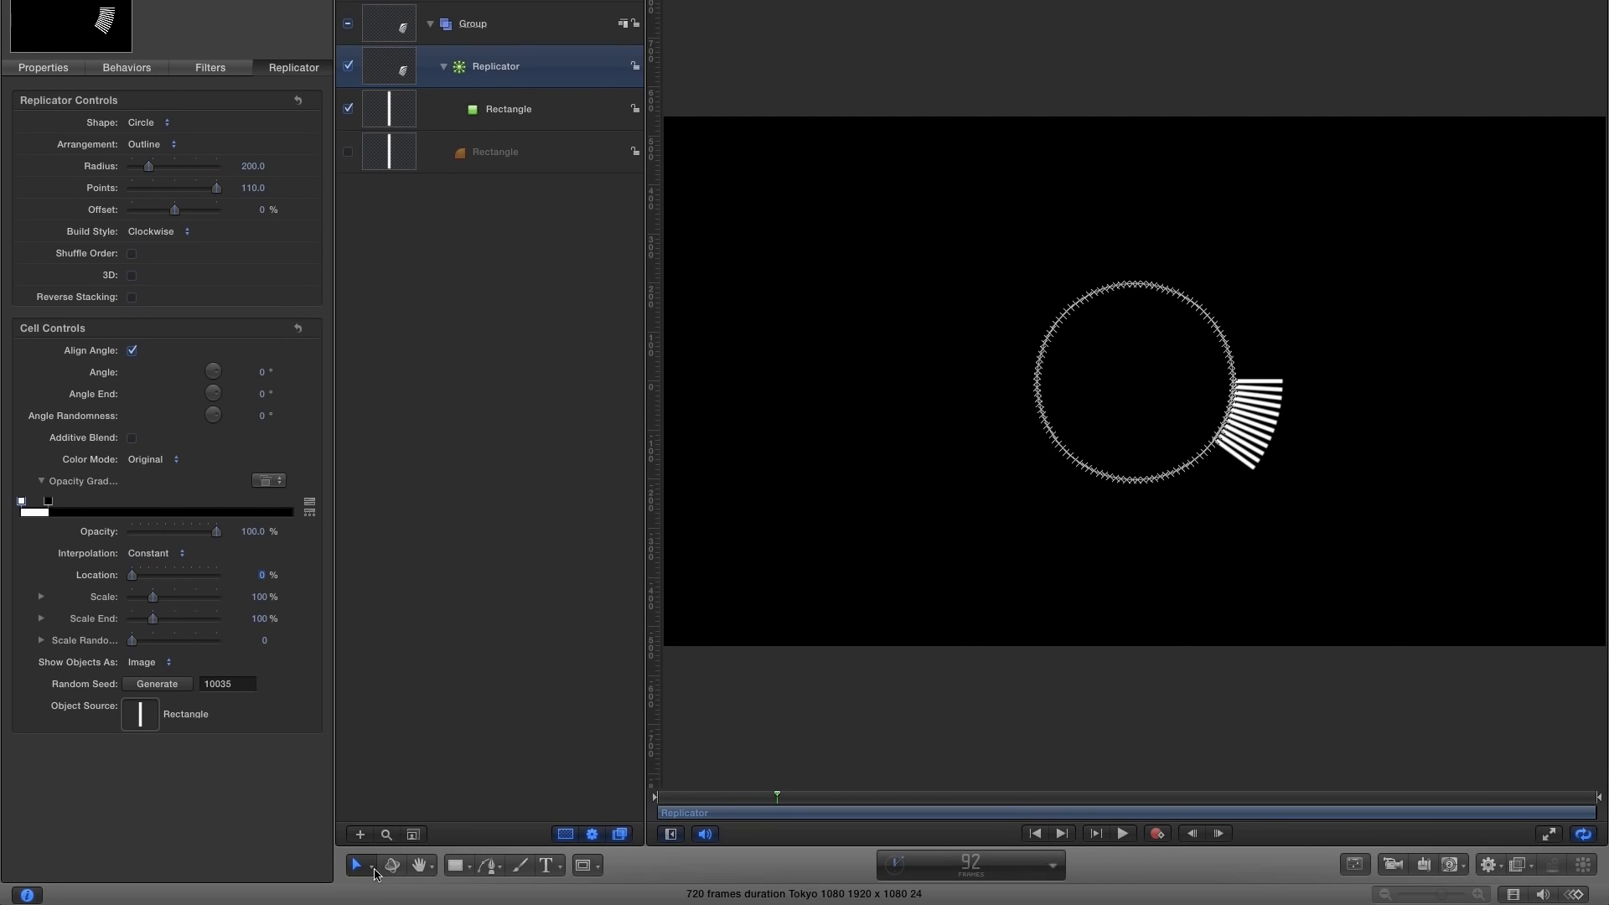
# Switch to the Transform tool and set the replicator's Offset to -25%.
pyautogui.click(373, 868)
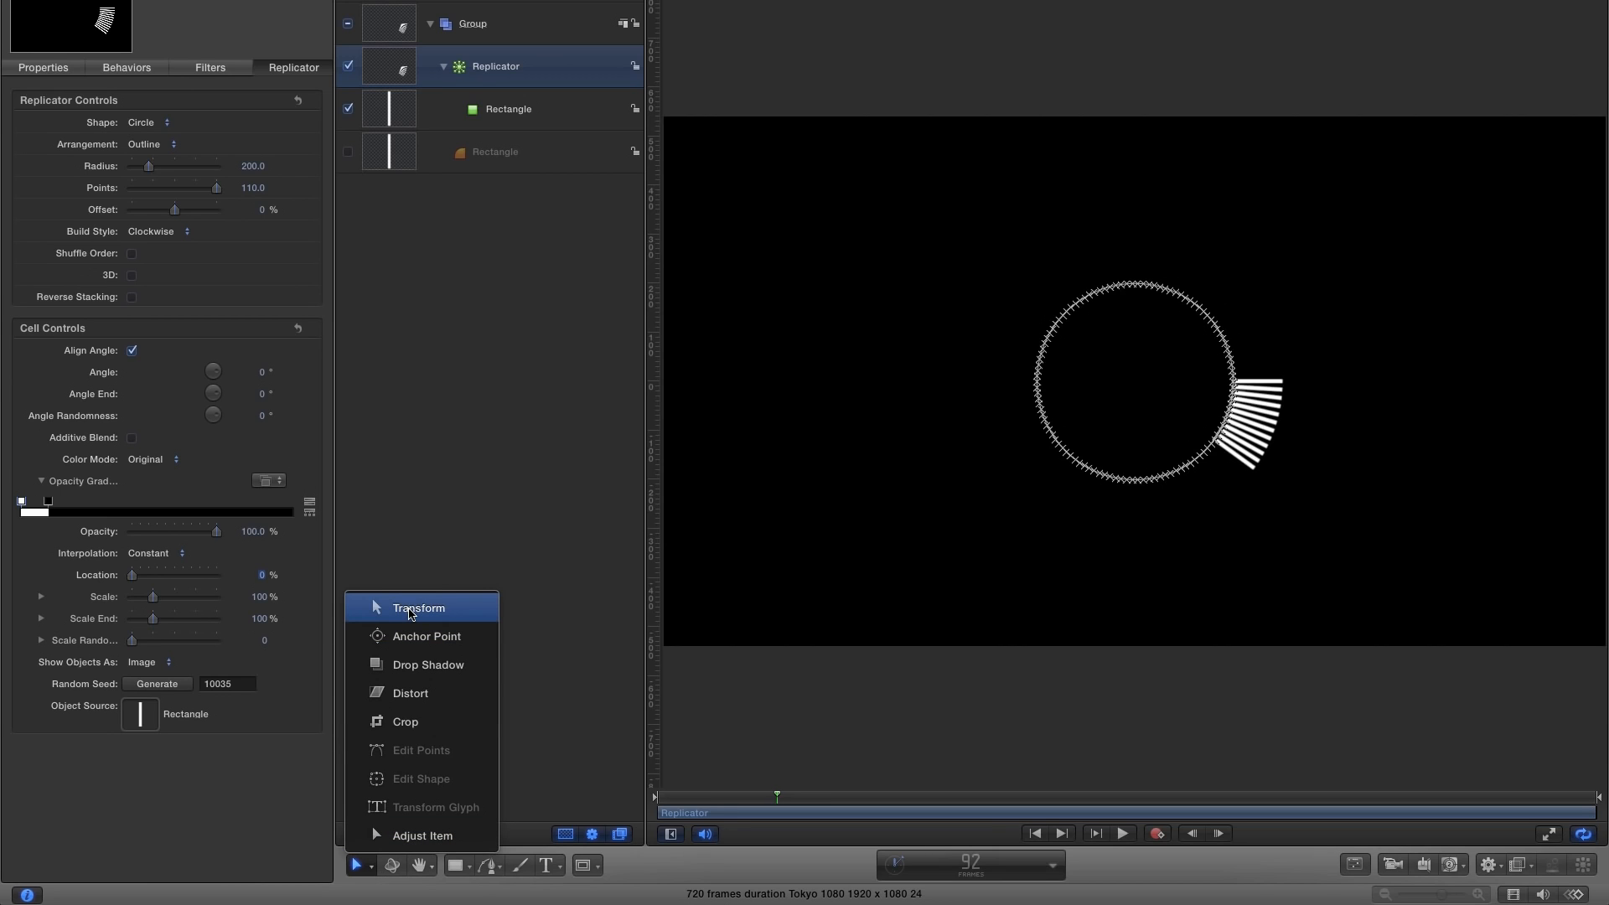
pyautogui.click(410, 610)
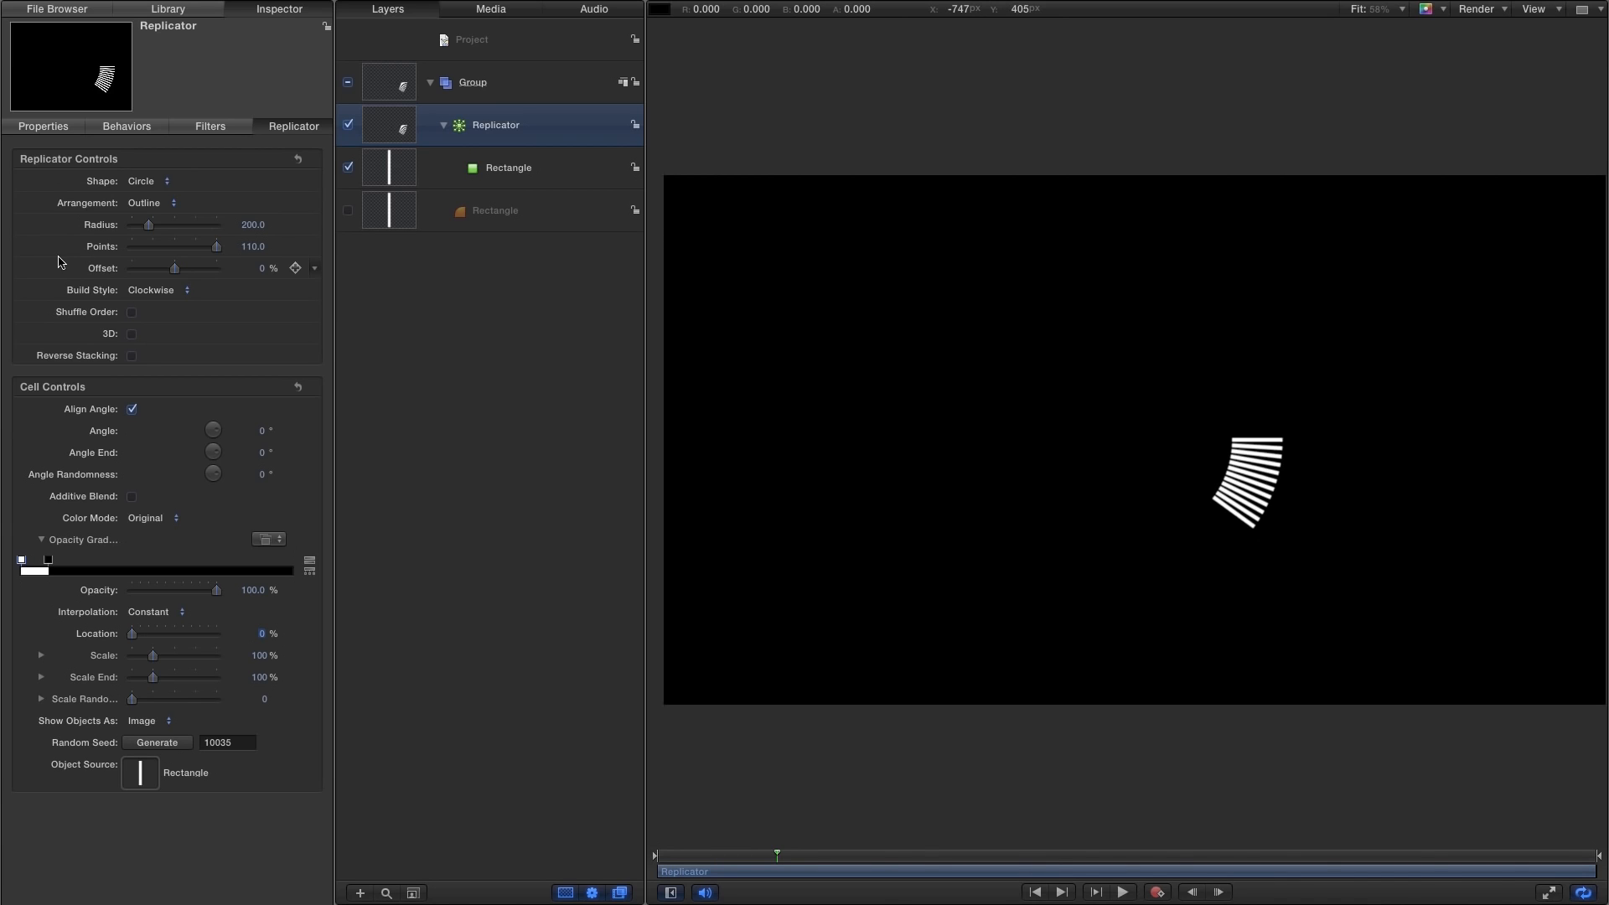
pyautogui.click(263, 270)
pyautogui.write('-25')
pyautogui.press('Return')
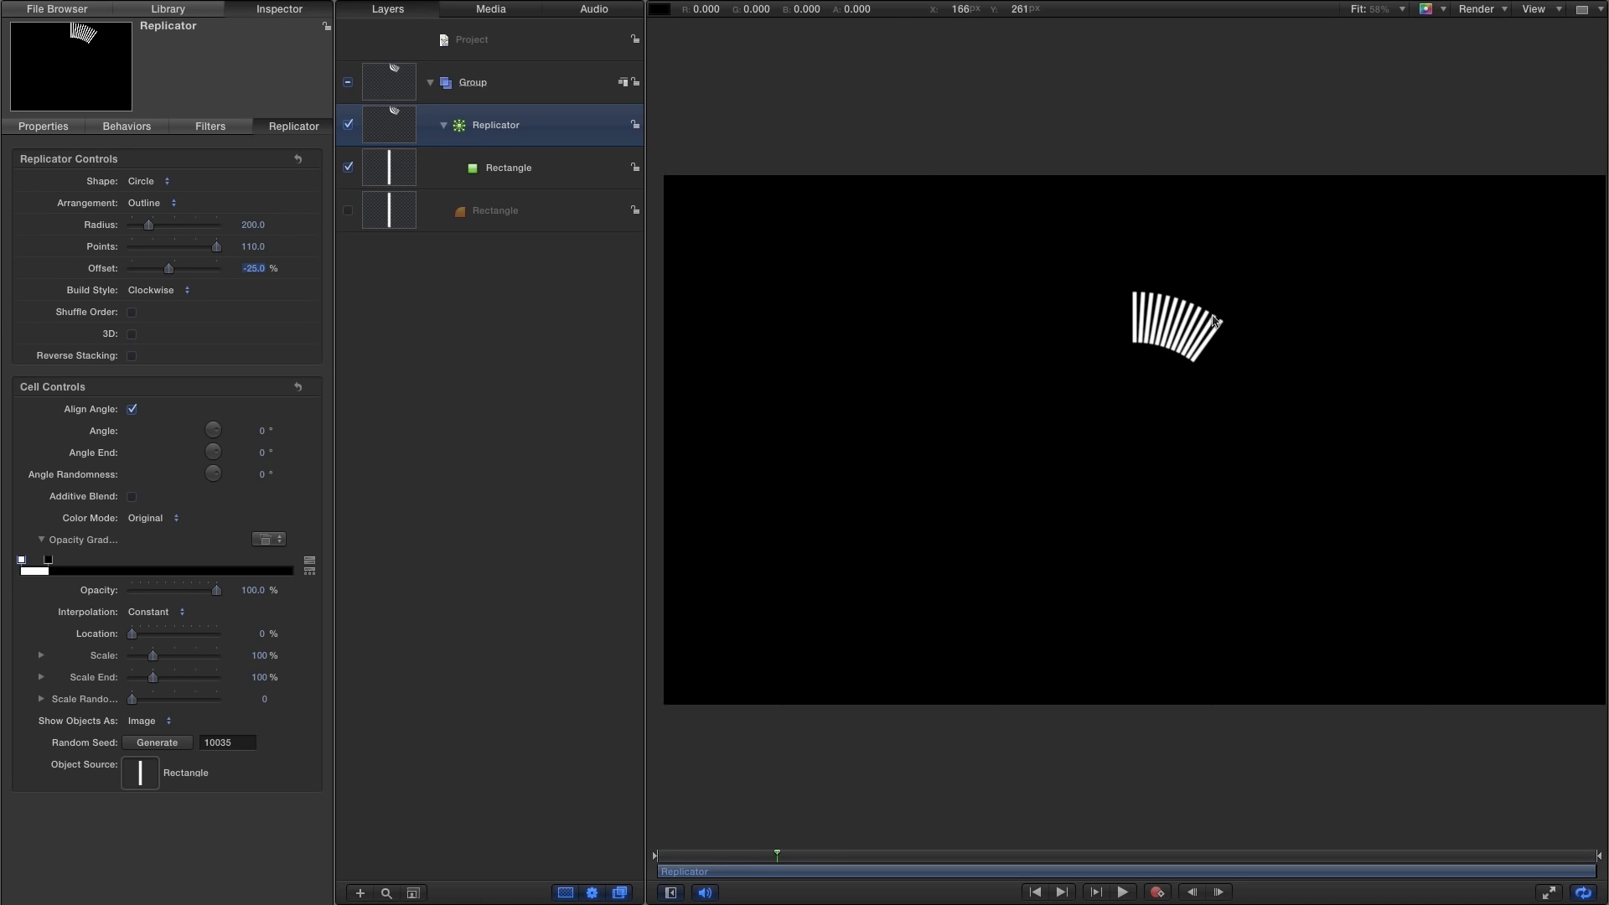
# Expand the replicator's cell Scale parameter and set its Y value to 5%.
pyautogui.click(40, 656)
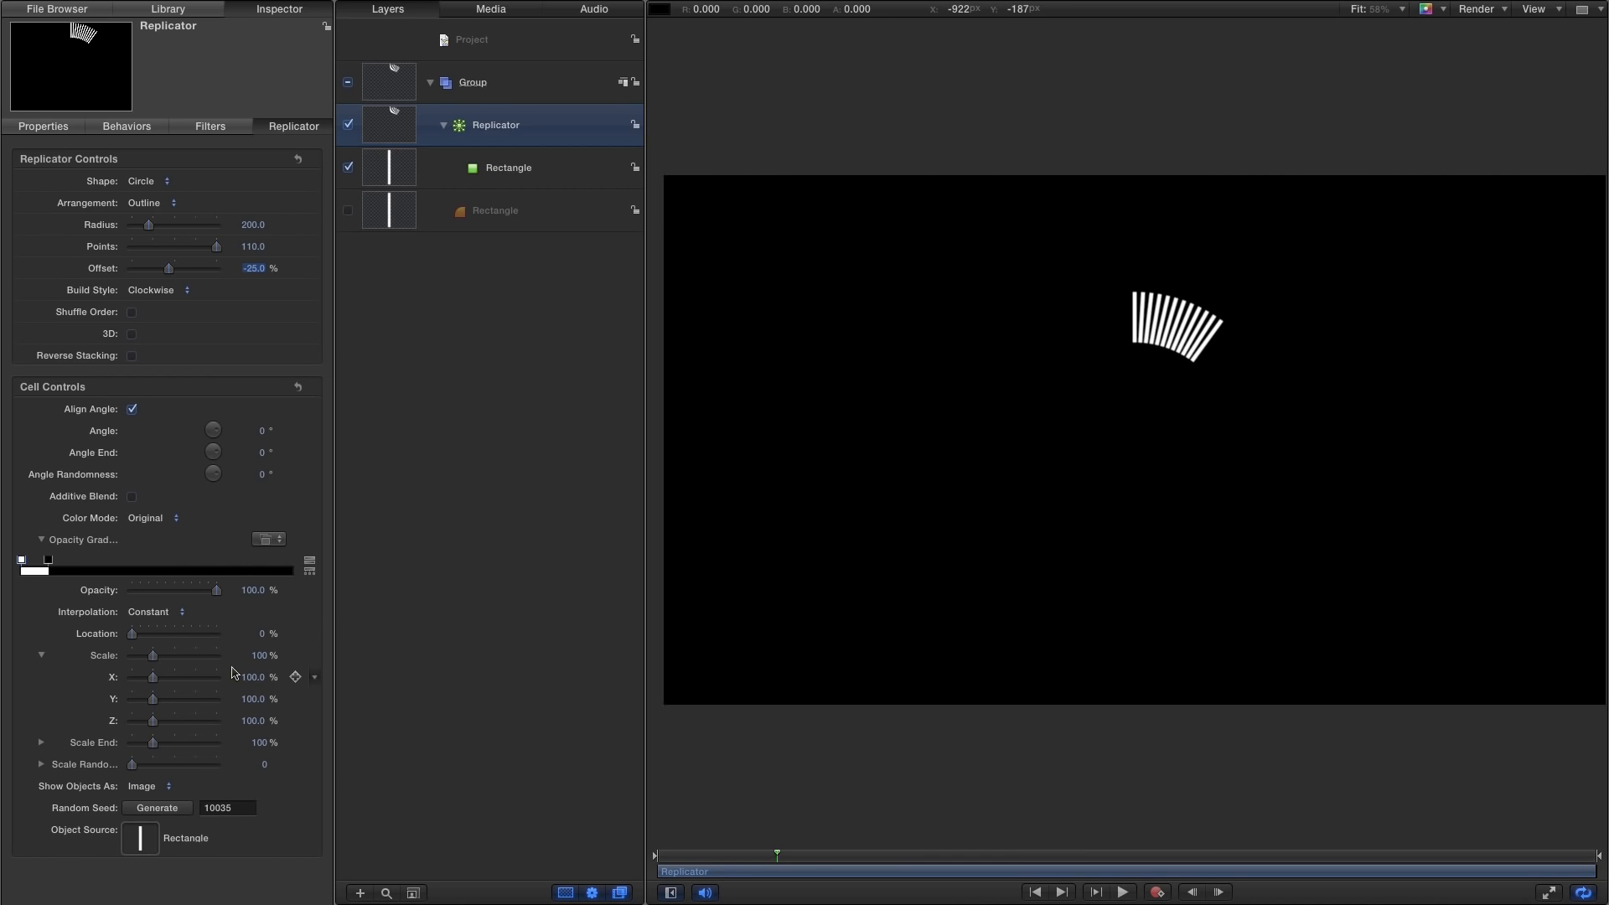
pyautogui.click(251, 700)
pyautogui.write('5')
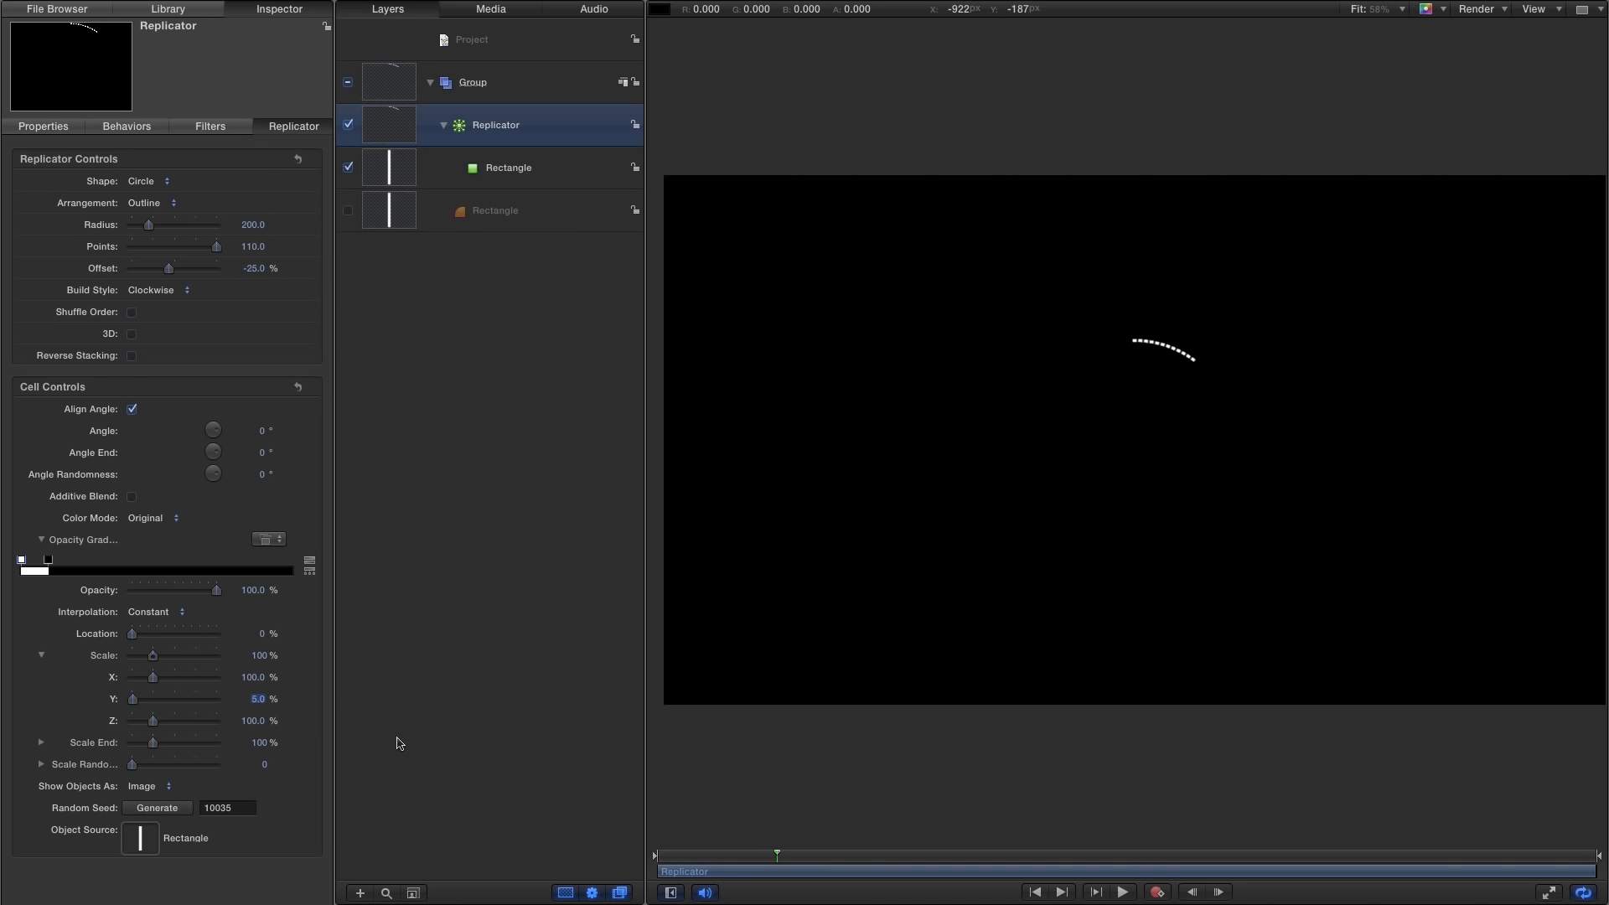
# Add an Audio parameter behavior to the replicator cell's Scale Y and set the behavior's Ceiling to 0.25.
pyautogui.rightClick(89, 699)
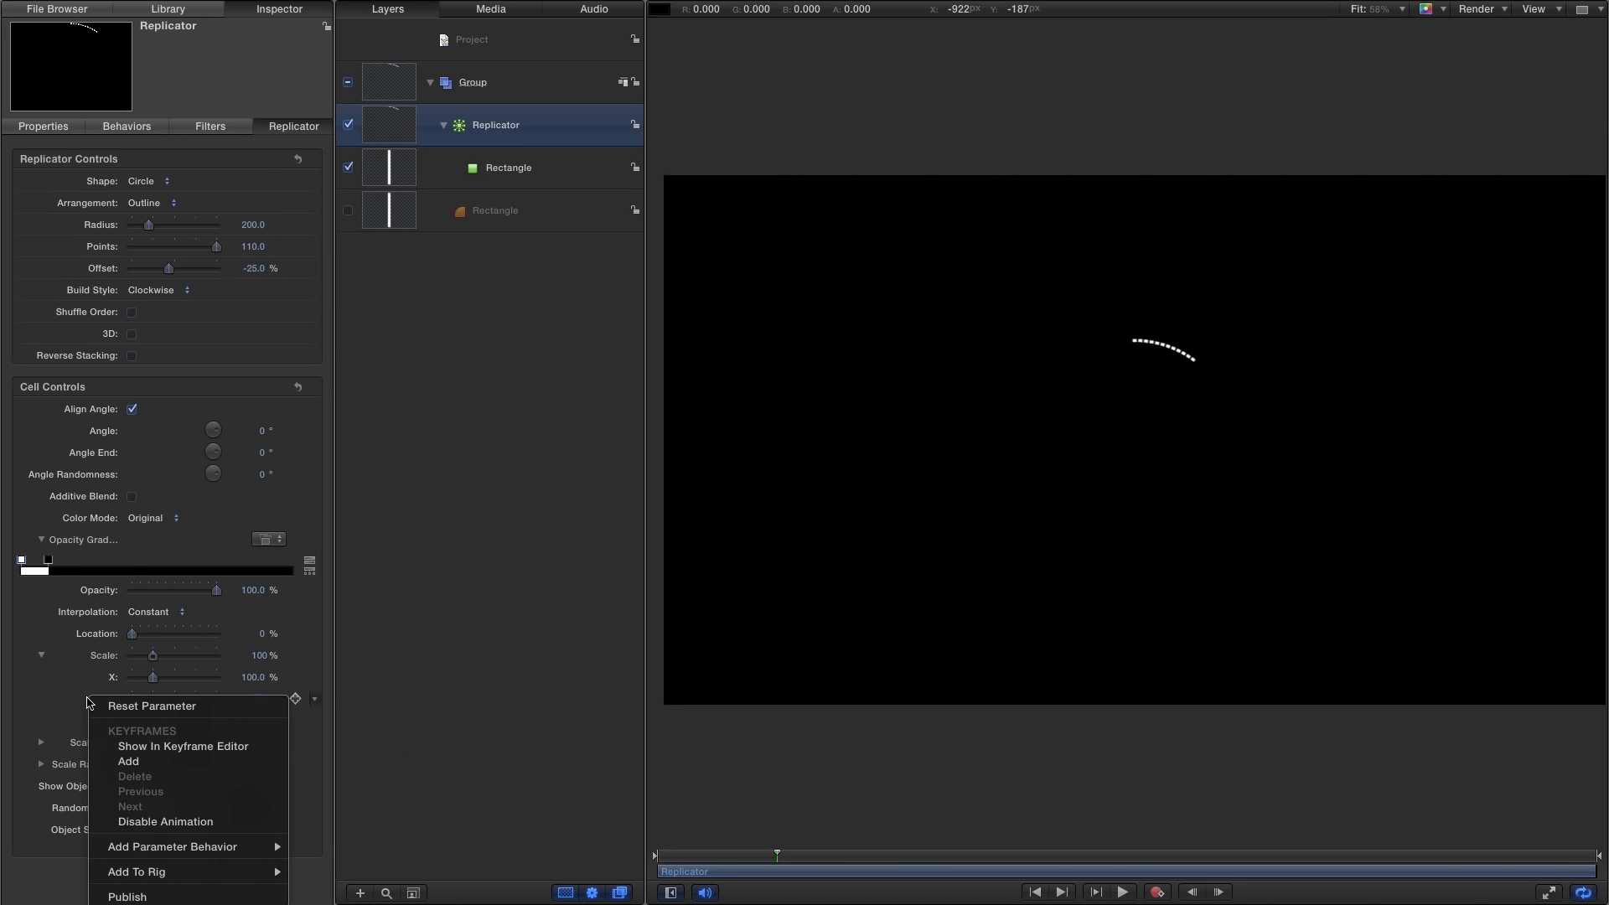
pyautogui.moveTo(155, 847)
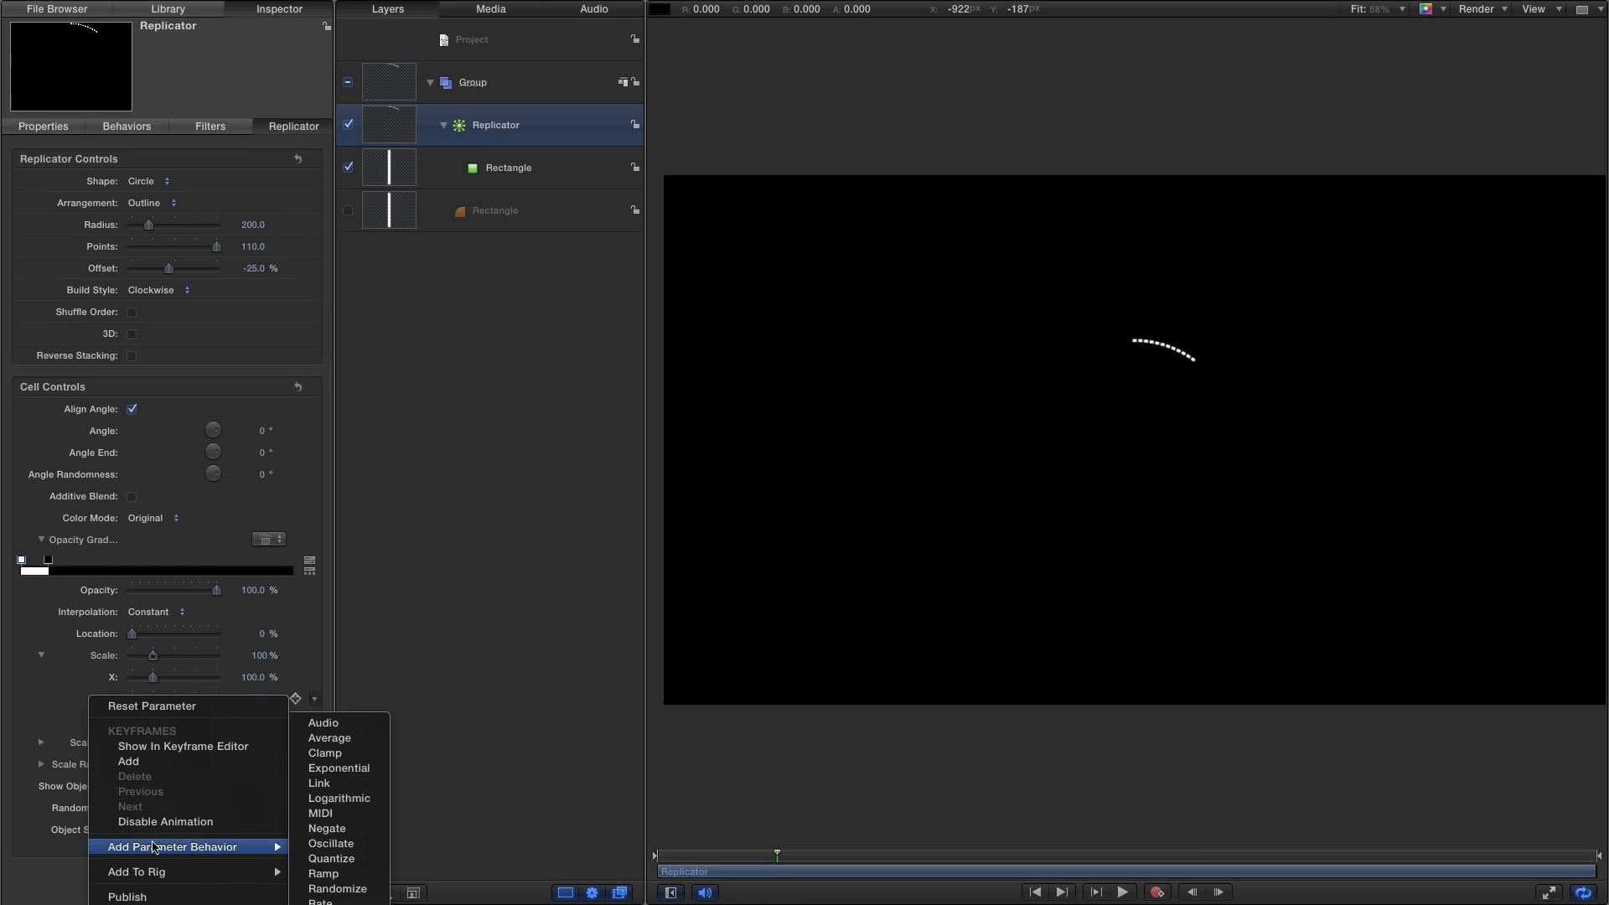
pyautogui.click(322, 723)
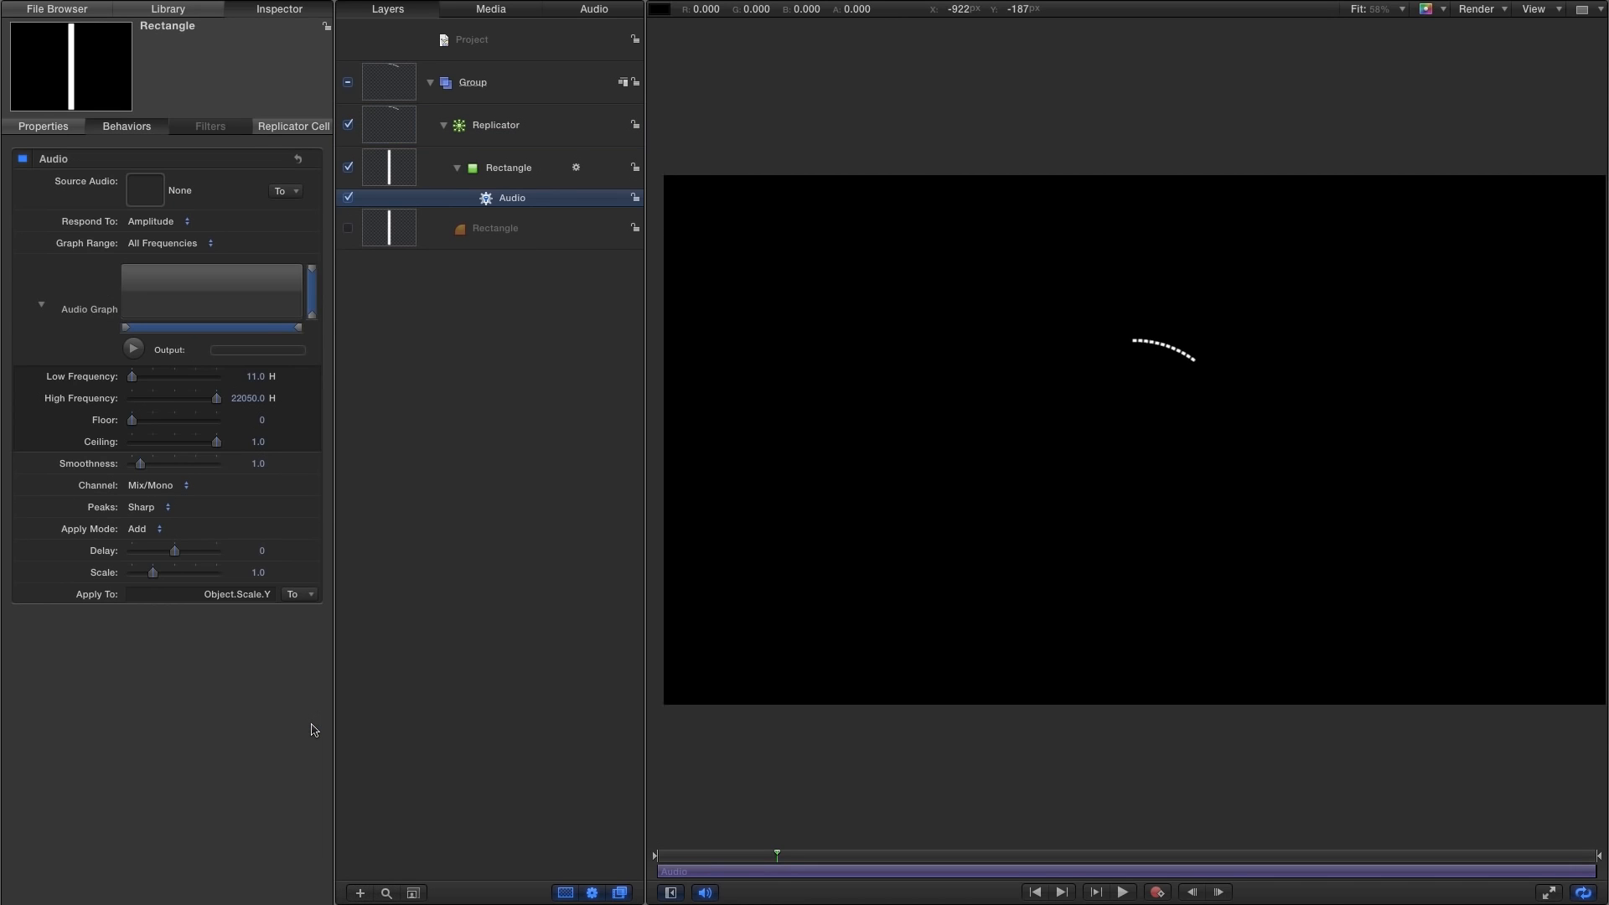
pyautogui.click(258, 442)
pyautogui.write('.25')
pyautogui.press('Return')
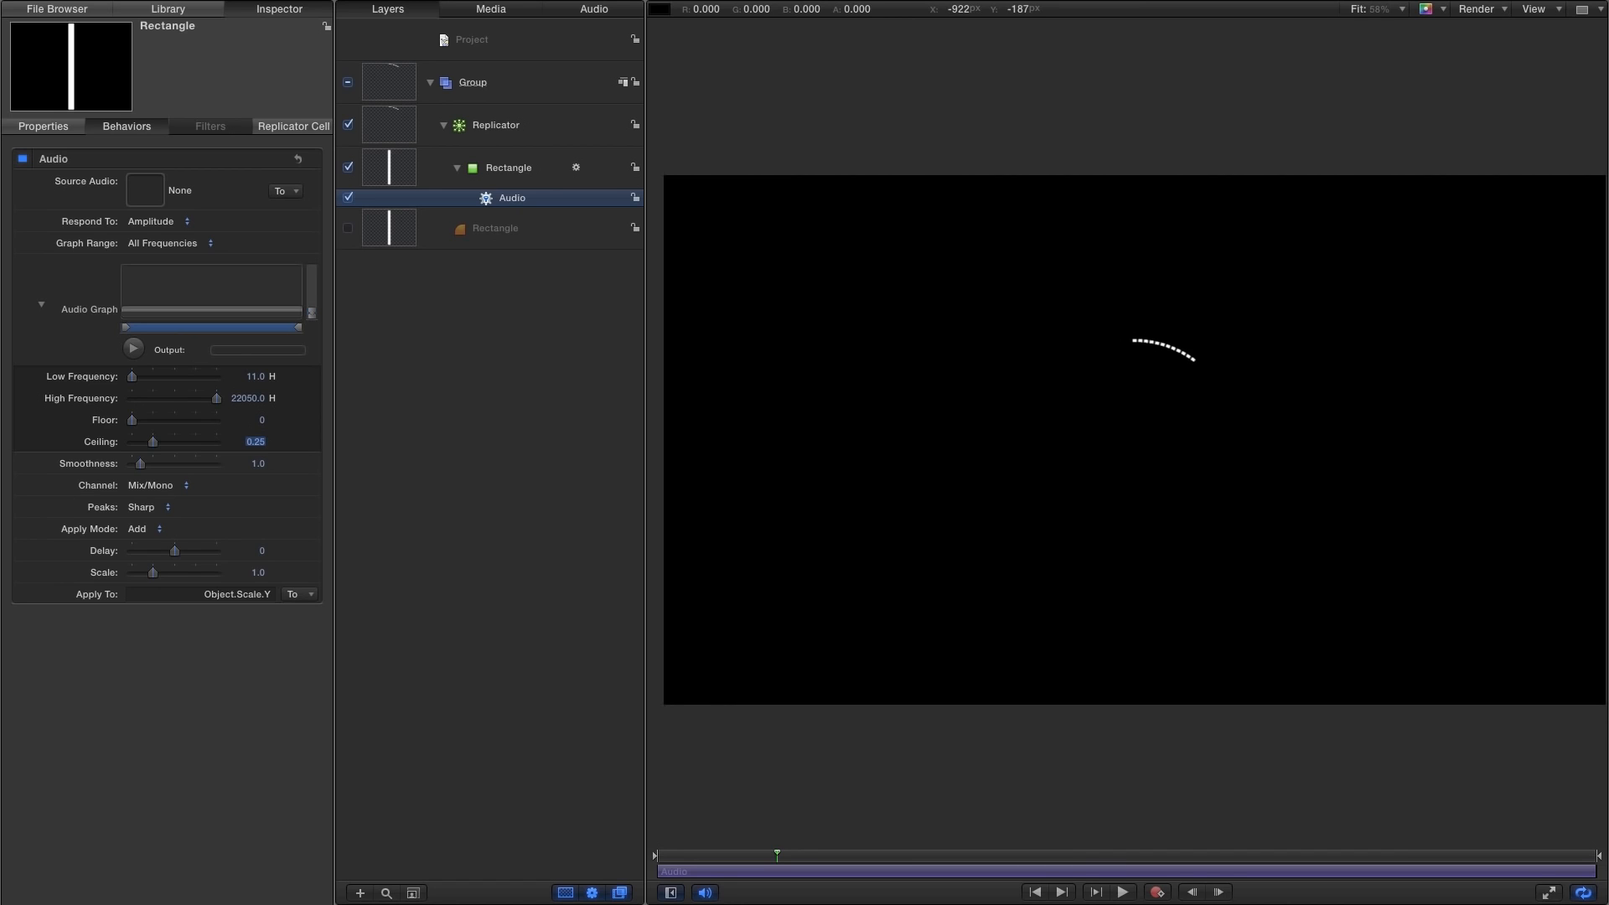
# Assign the TritoneBeats-Mix track as the Audio behavior's source audio.
pyautogui.click(292, 193)
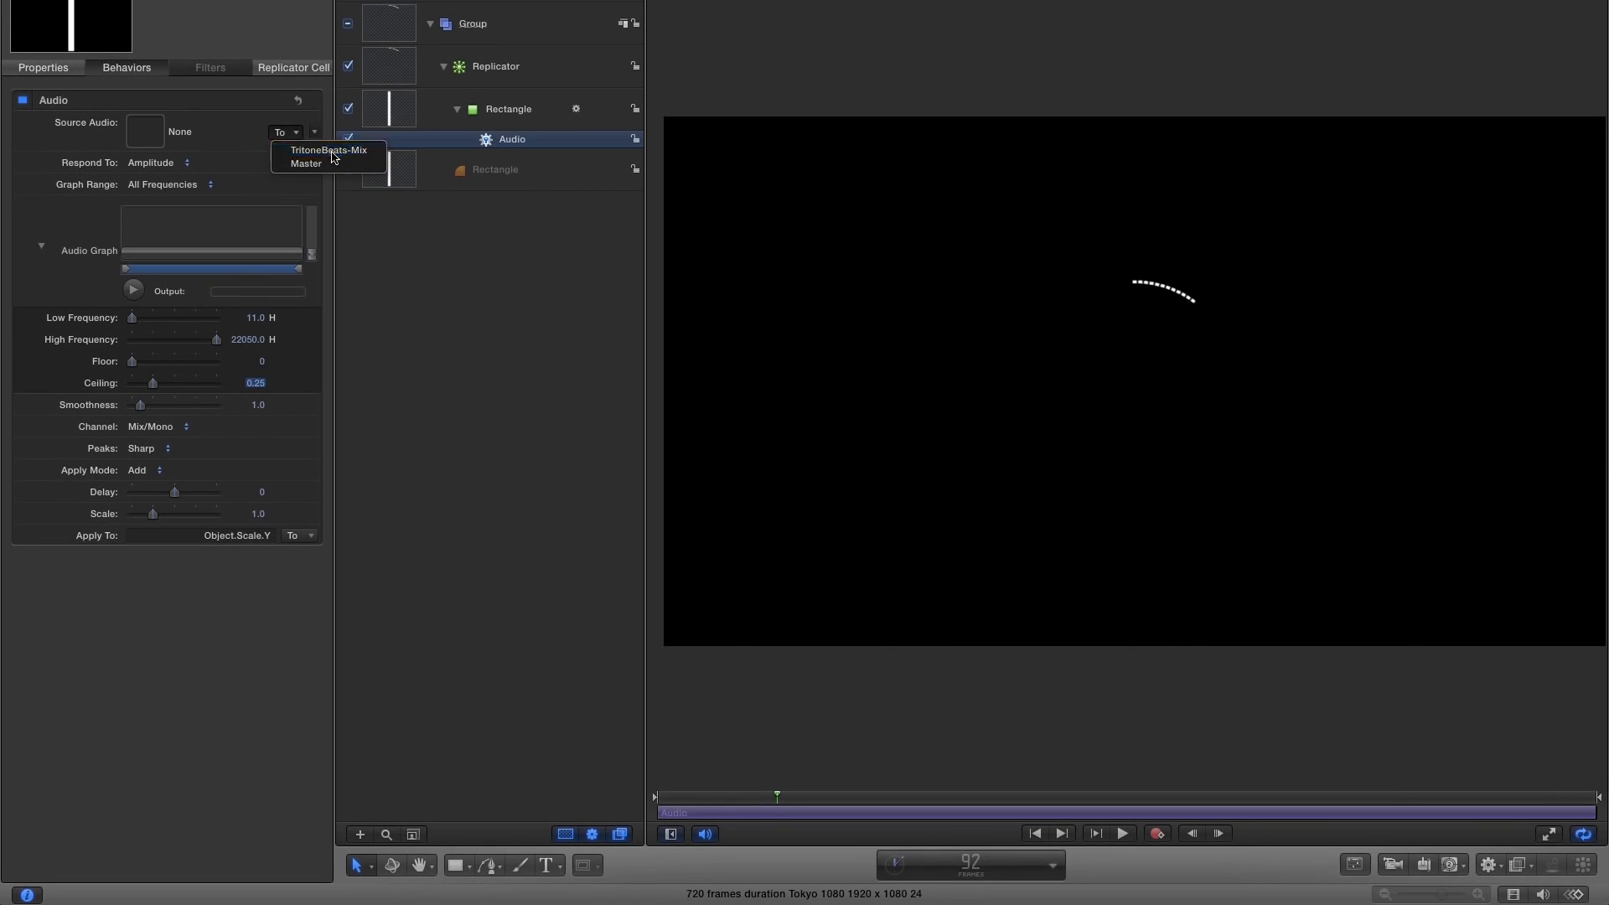
pyautogui.click(332, 153)
pyautogui.click(1541, 894)
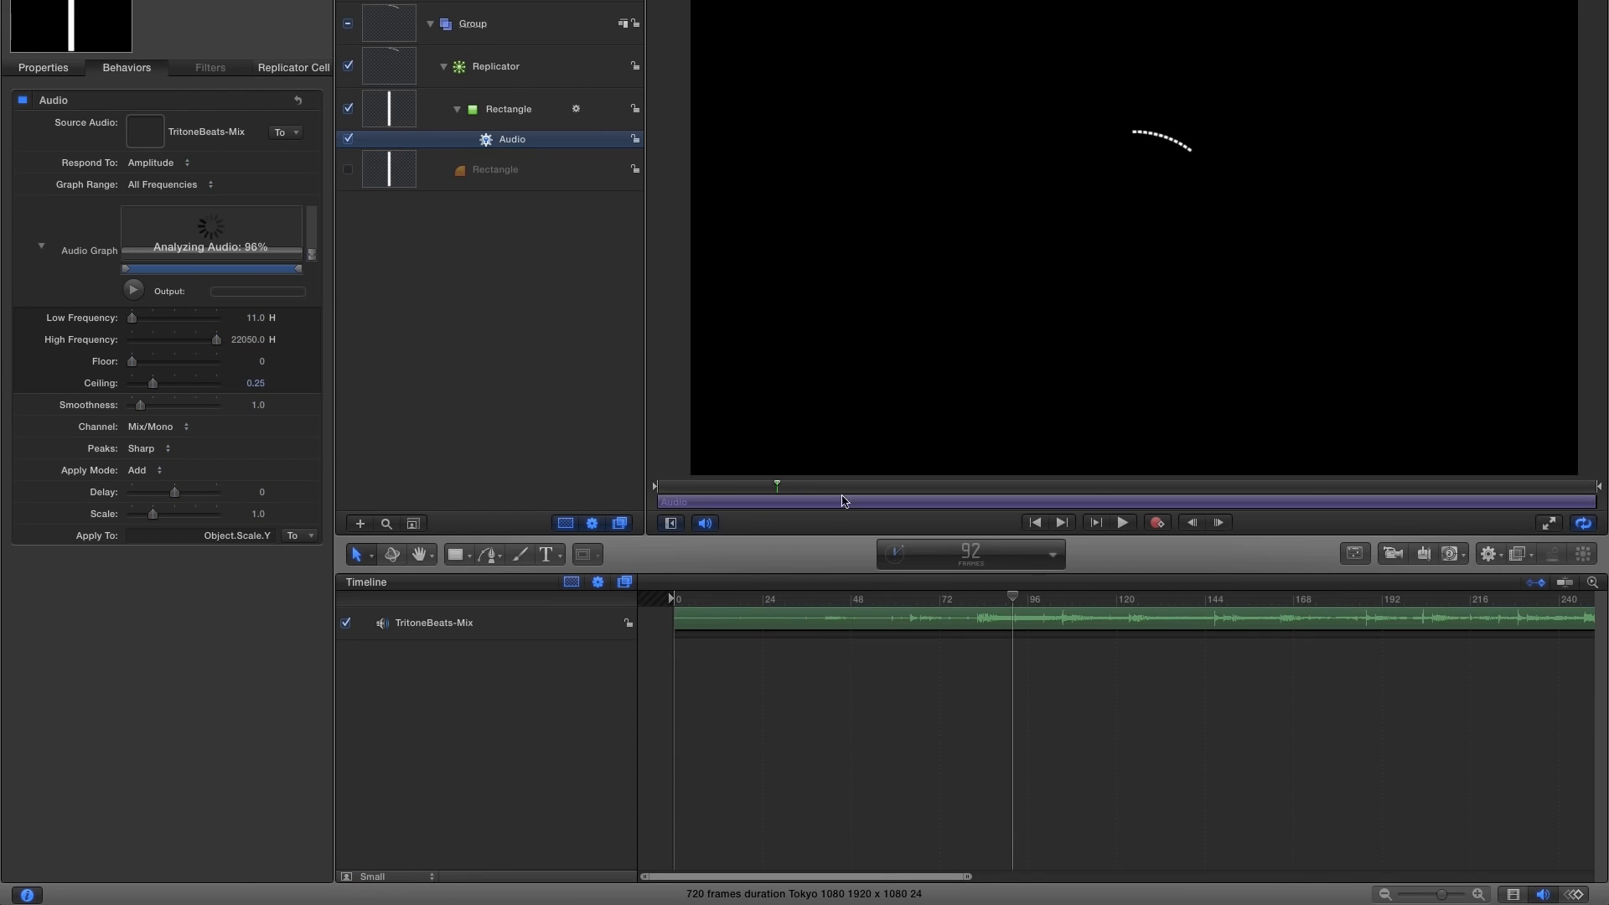
pyautogui.moveTo(461, 631); pyautogui.dragTo(142, 131)
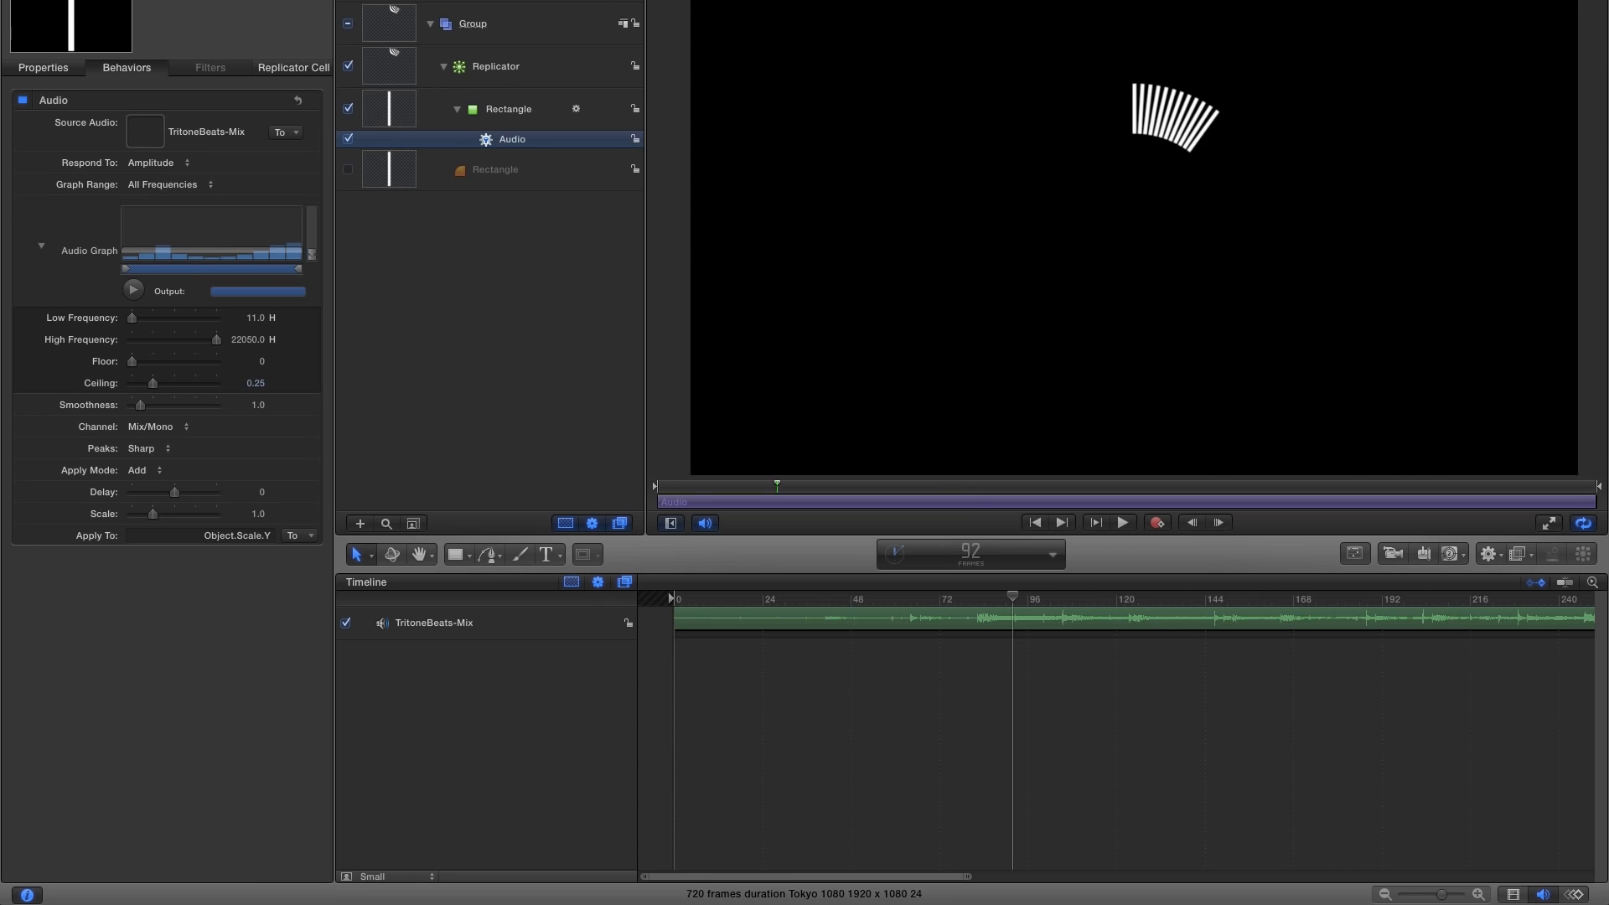
pyautogui.click(1541, 894)
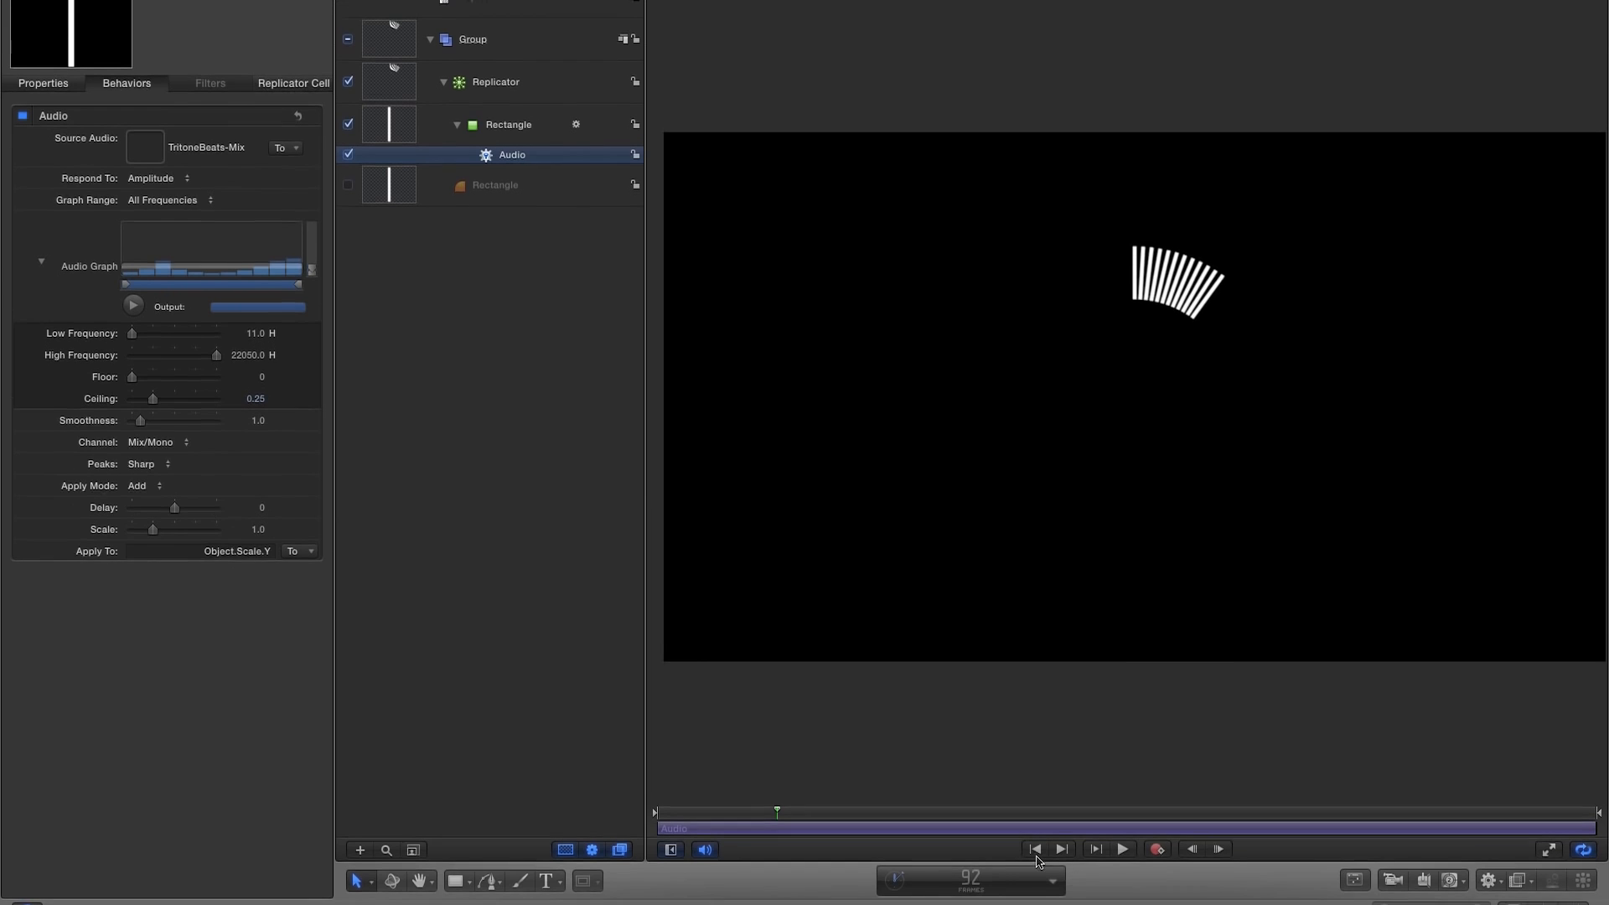
# Preview the audio-driven bars in playback and set the Audio behavior's Scale to 0.25.
pyautogui.click(1123, 834)
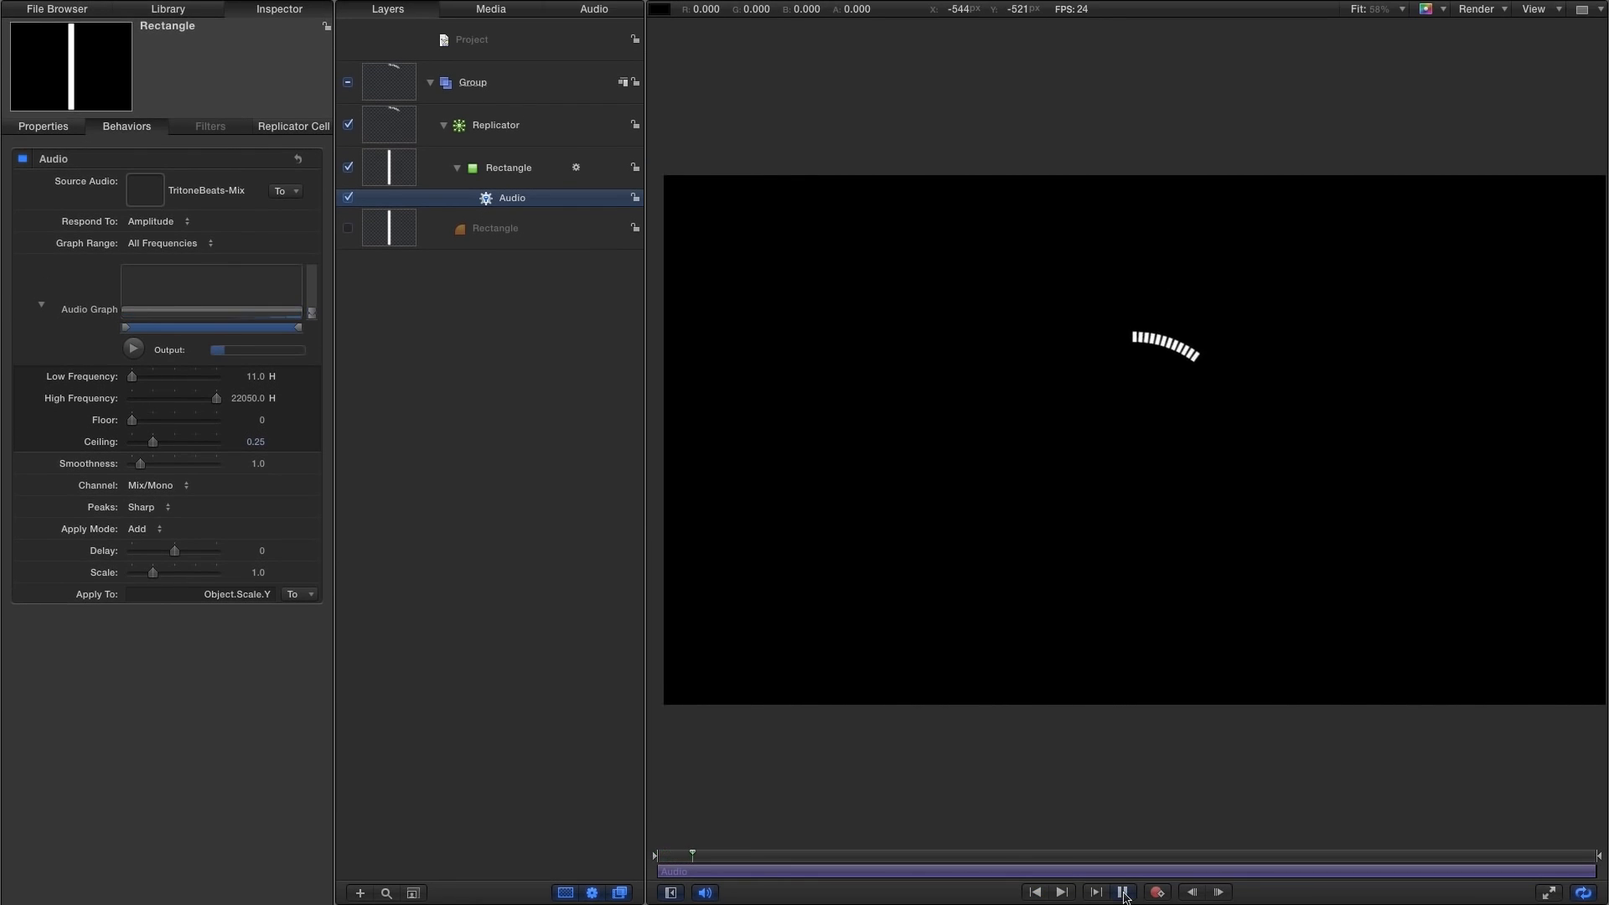
pyautogui.click(1123, 894)
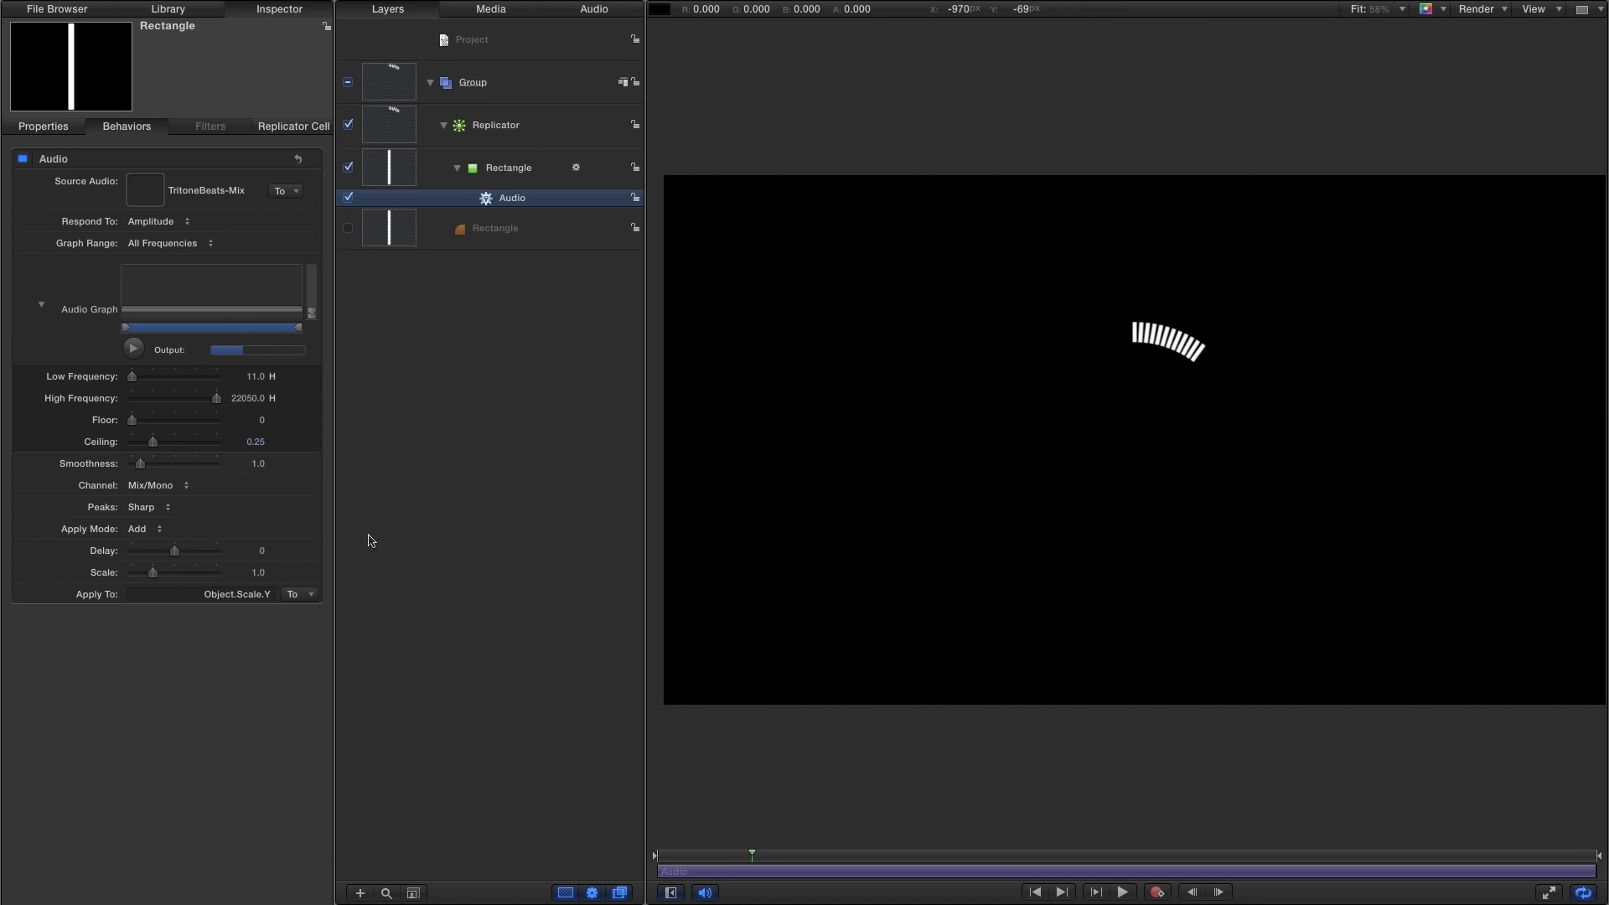
pyautogui.doubleClick(259, 572)
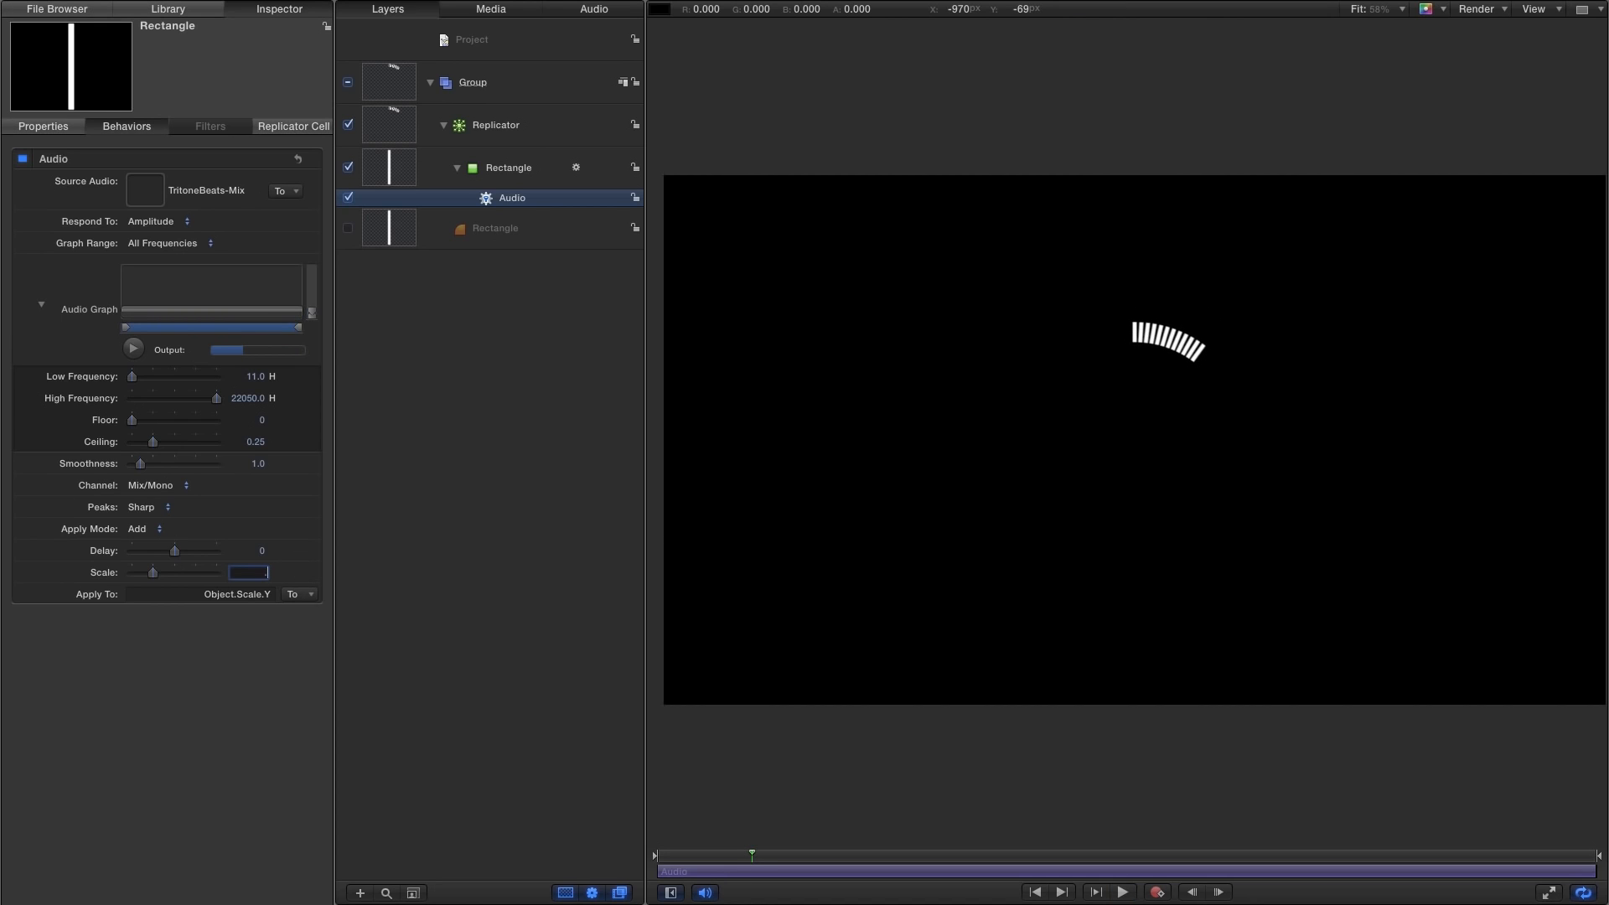
pyautogui.press('Return')
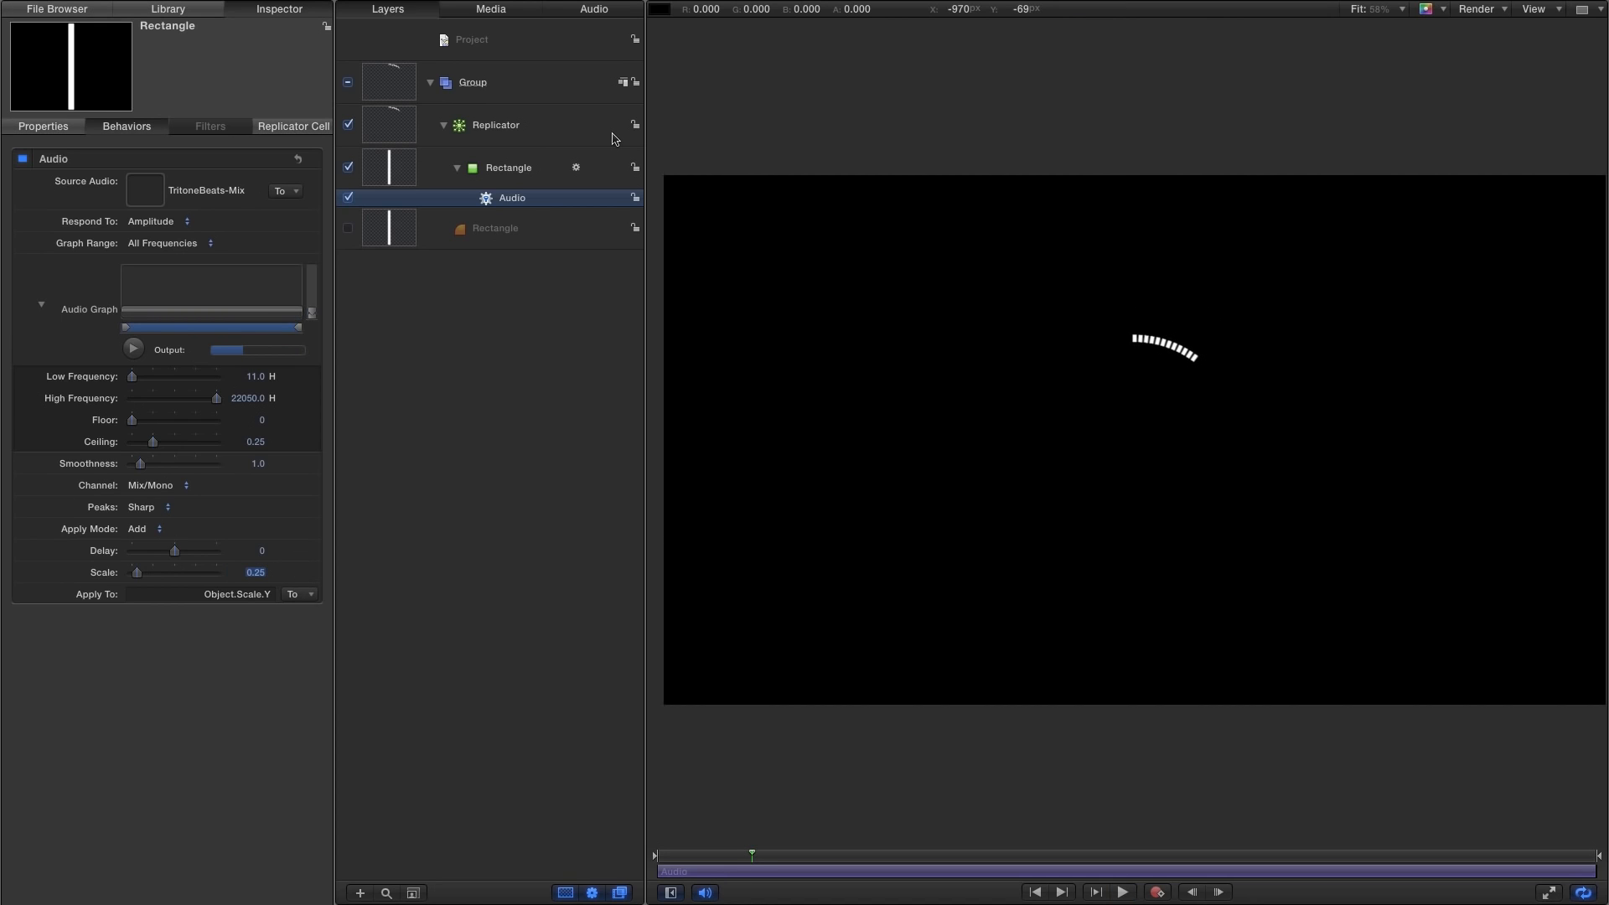
# Expand the cell's Scale Randomness, widen the Inspector, and add a Link parameter behavior to Scale Randomness Y.
pyautogui.click(294, 125)
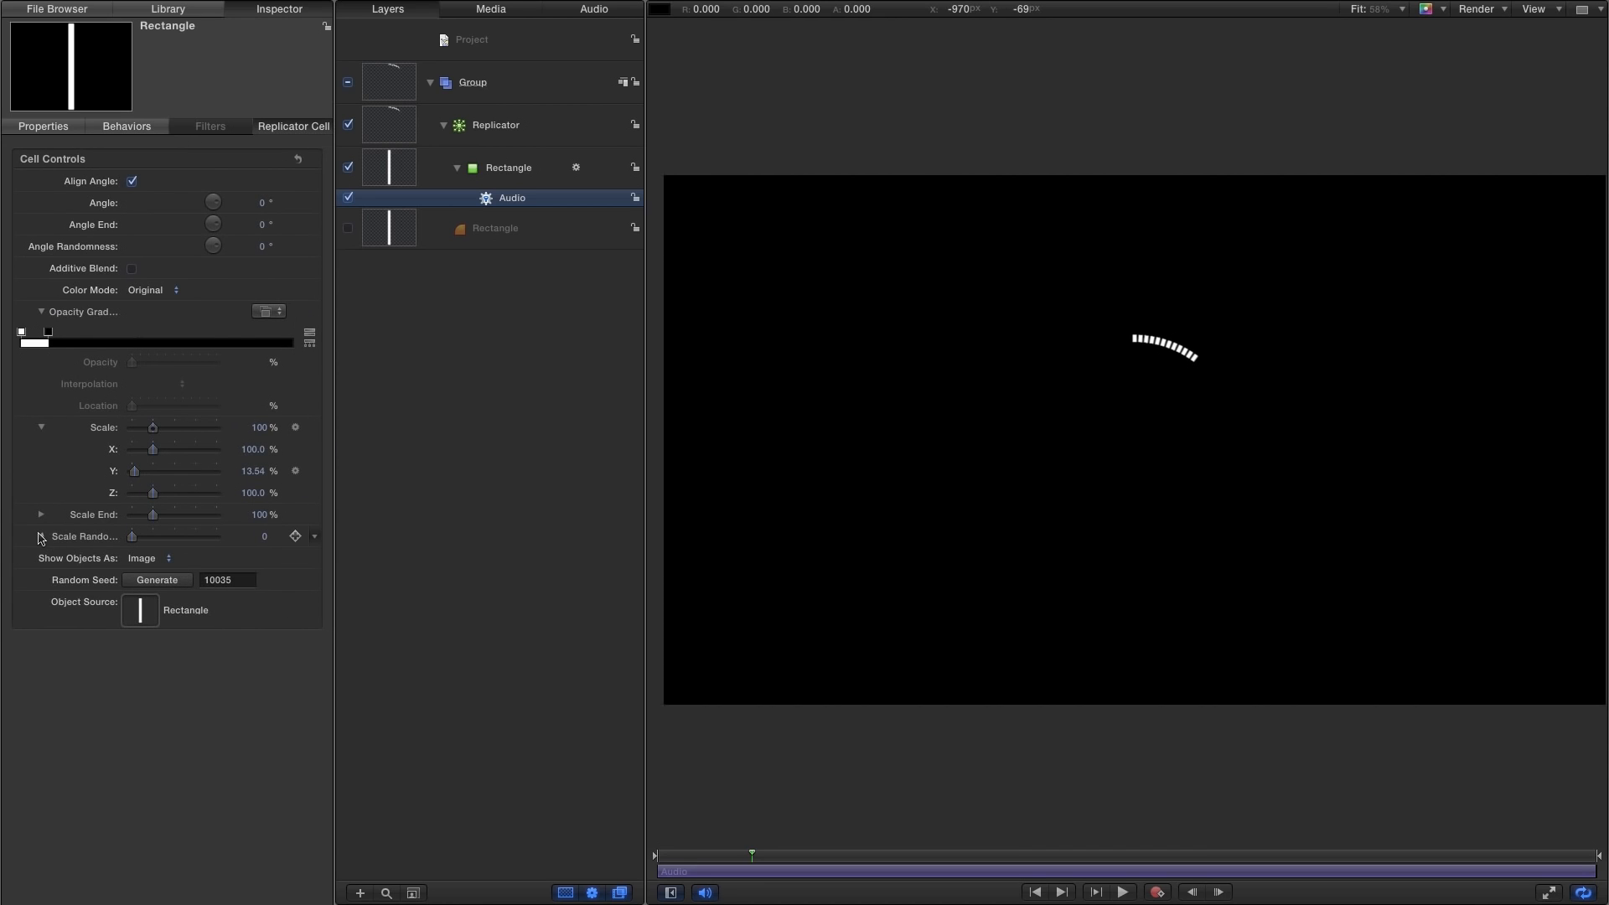
pyautogui.click(40, 537)
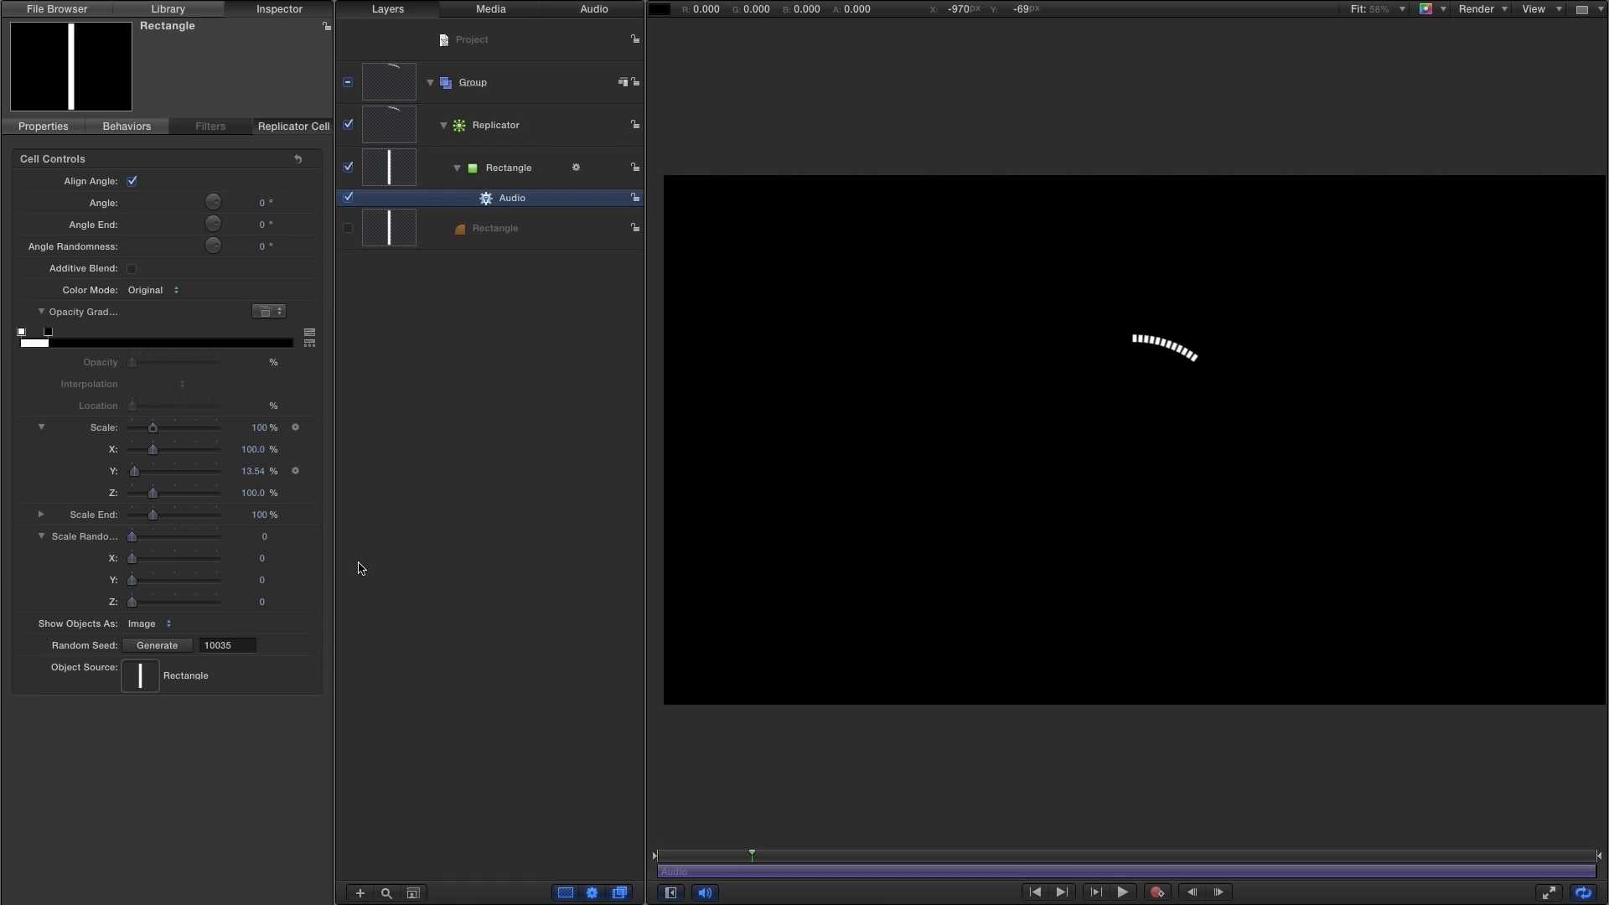
pyautogui.moveTo(335, 565); pyautogui.dragTo(549, 555)
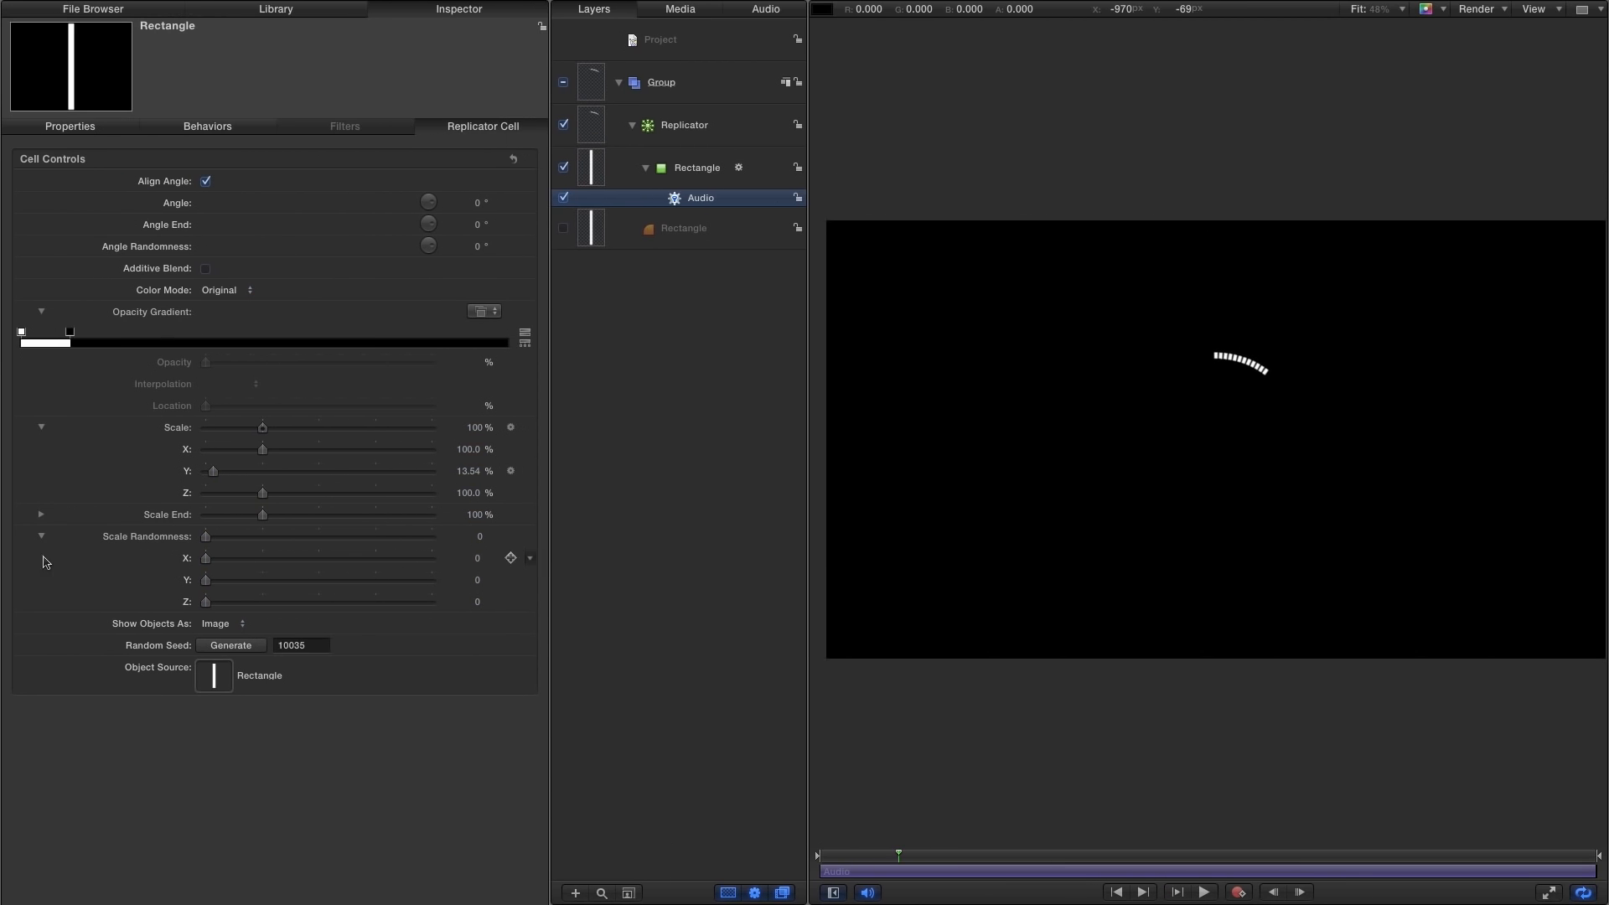
pyautogui.click(155, 584)
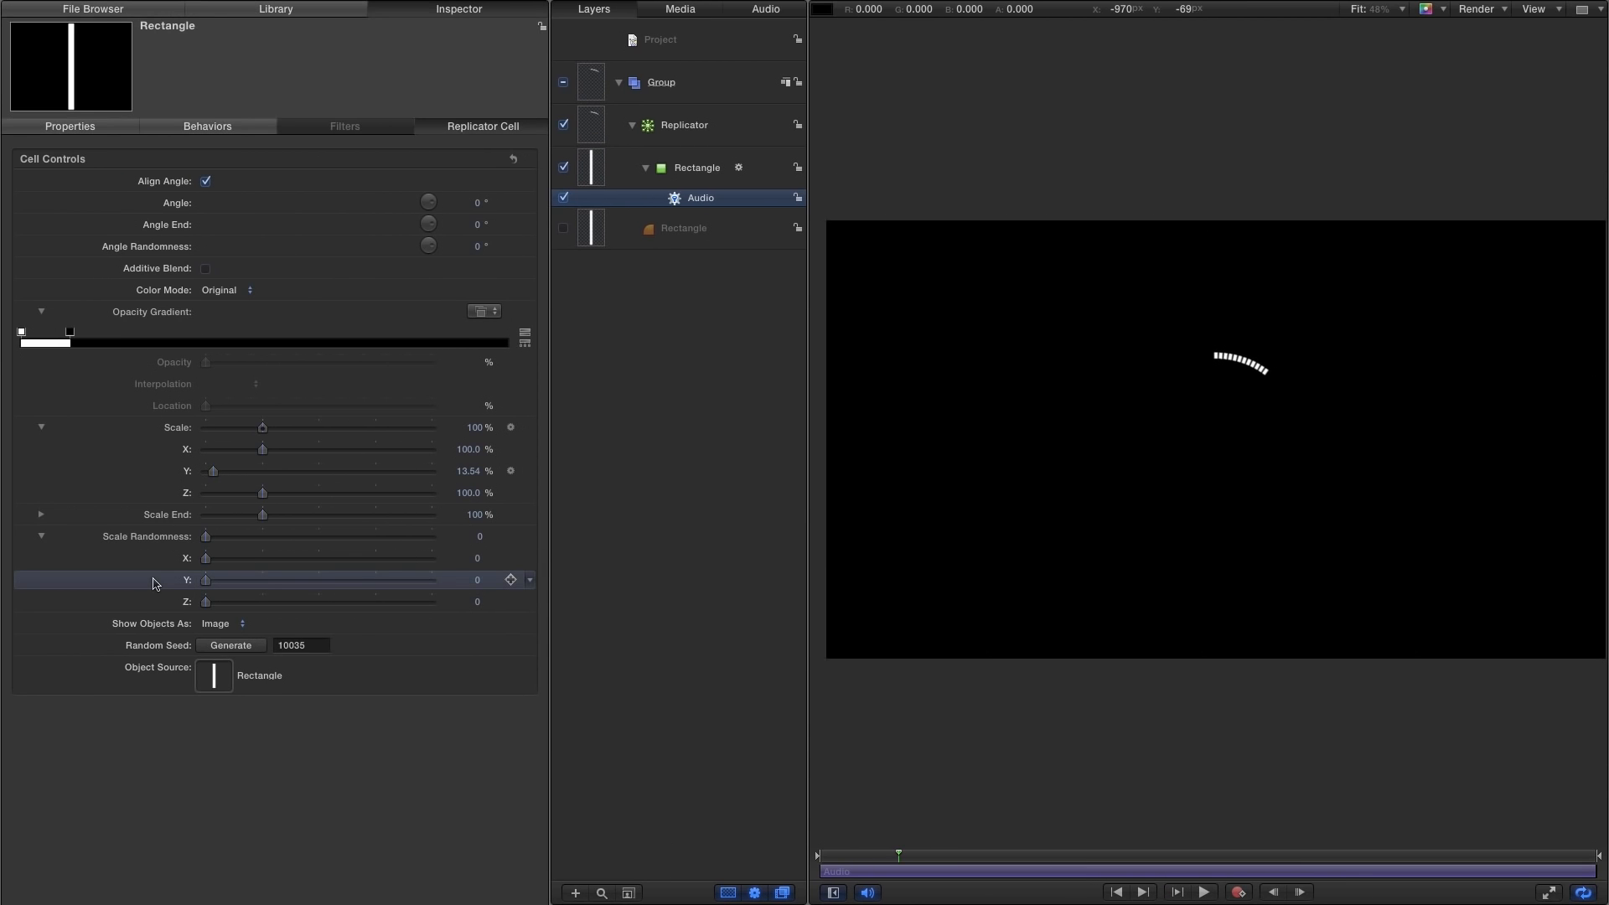
pyautogui.rightClick(155, 584)
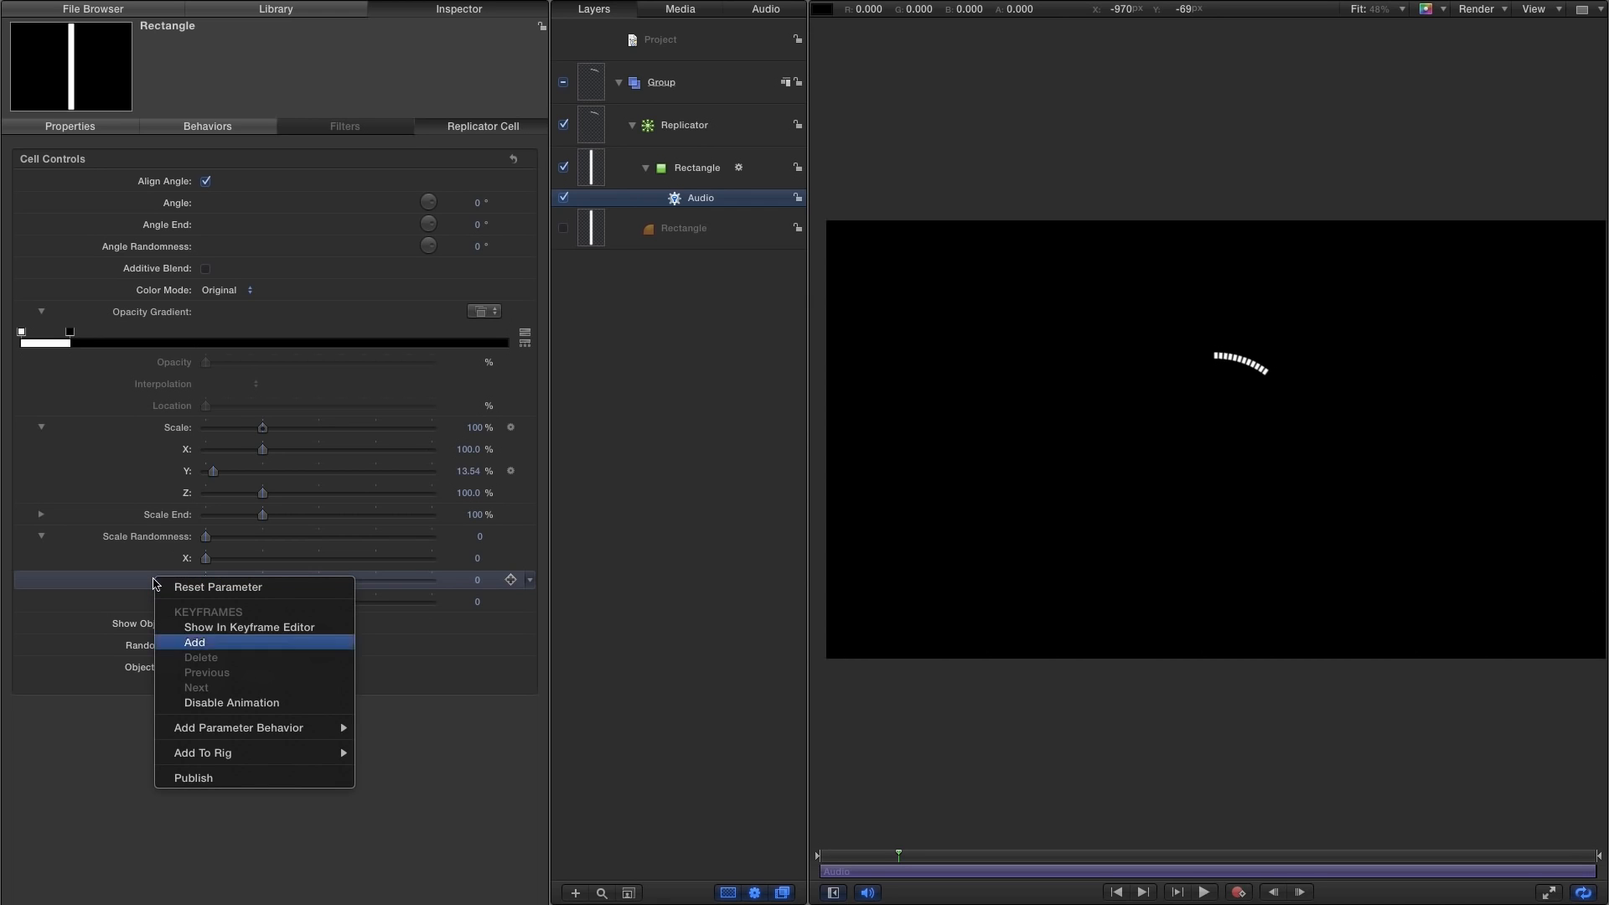
pyautogui.moveTo(222, 730)
pyautogui.click(397, 783)
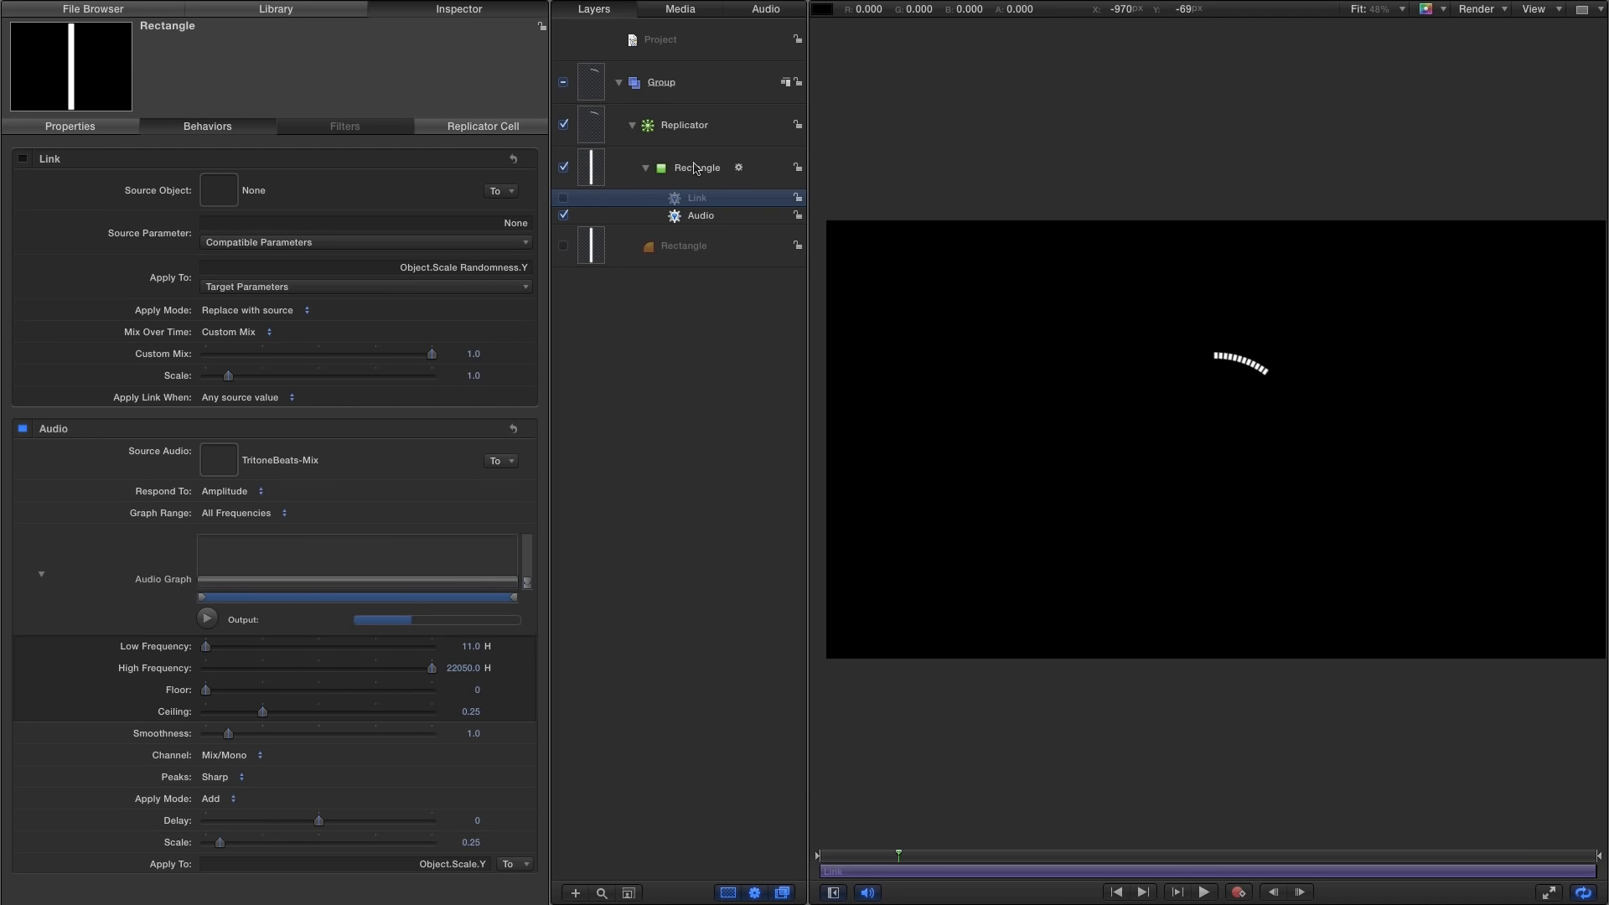
# Link Scale Randomness Y to the replicator cell Rectangle's Scale Y parameter and preview the animation.
pyautogui.moveTo(662, 173); pyautogui.dragTo(223, 192)
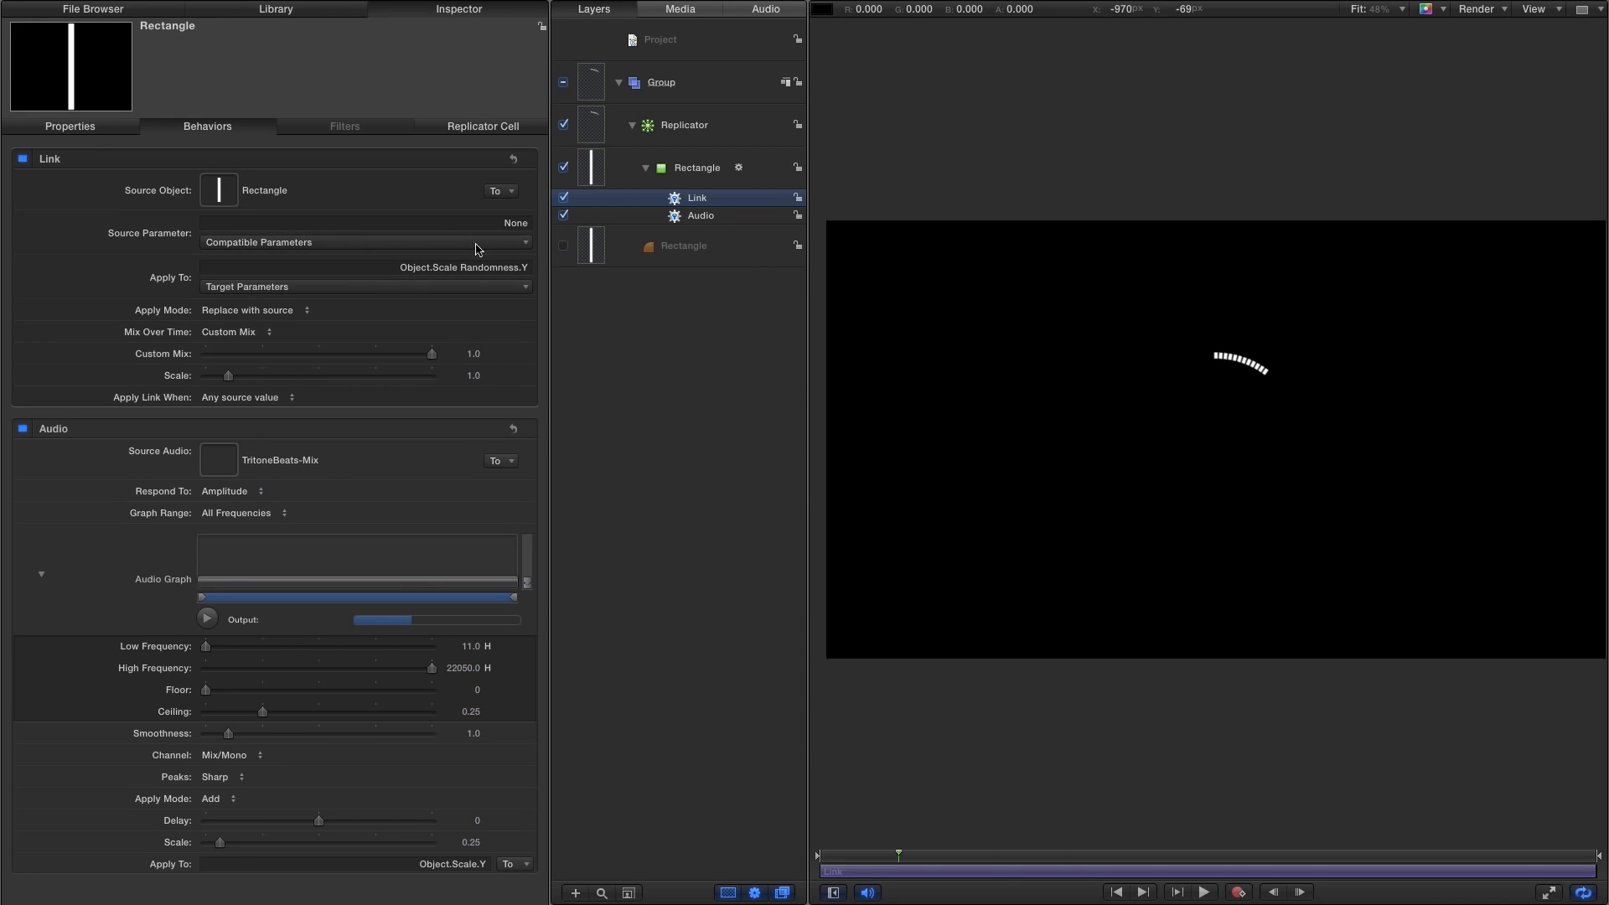
pyautogui.click(375, 244)
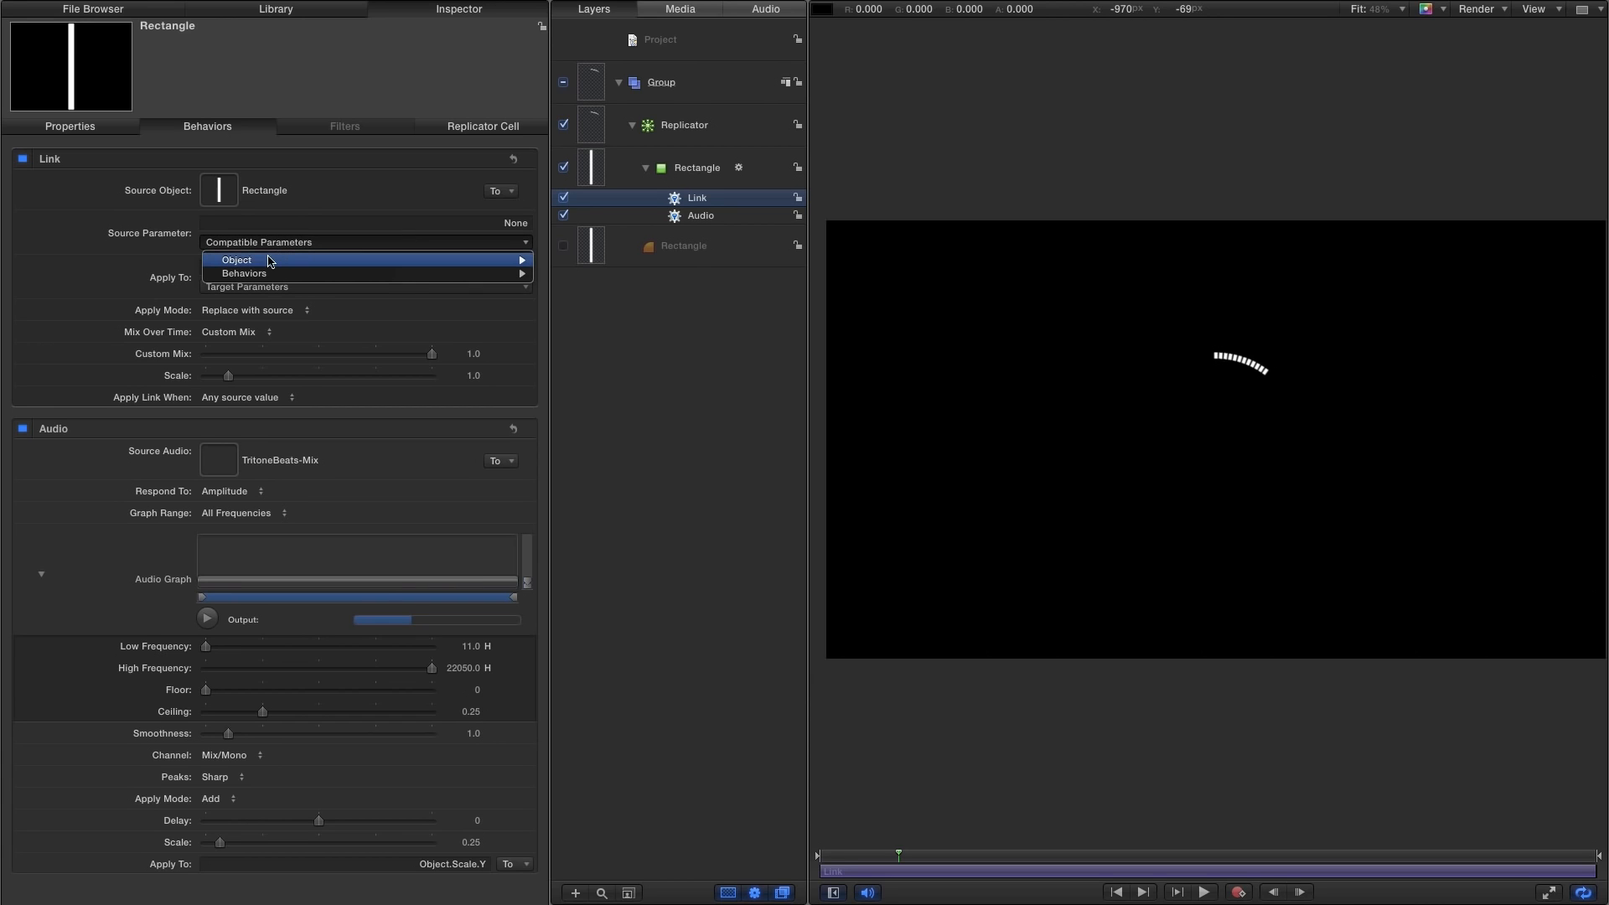
pyautogui.moveTo(269, 262)
pyautogui.moveTo(662, 354)
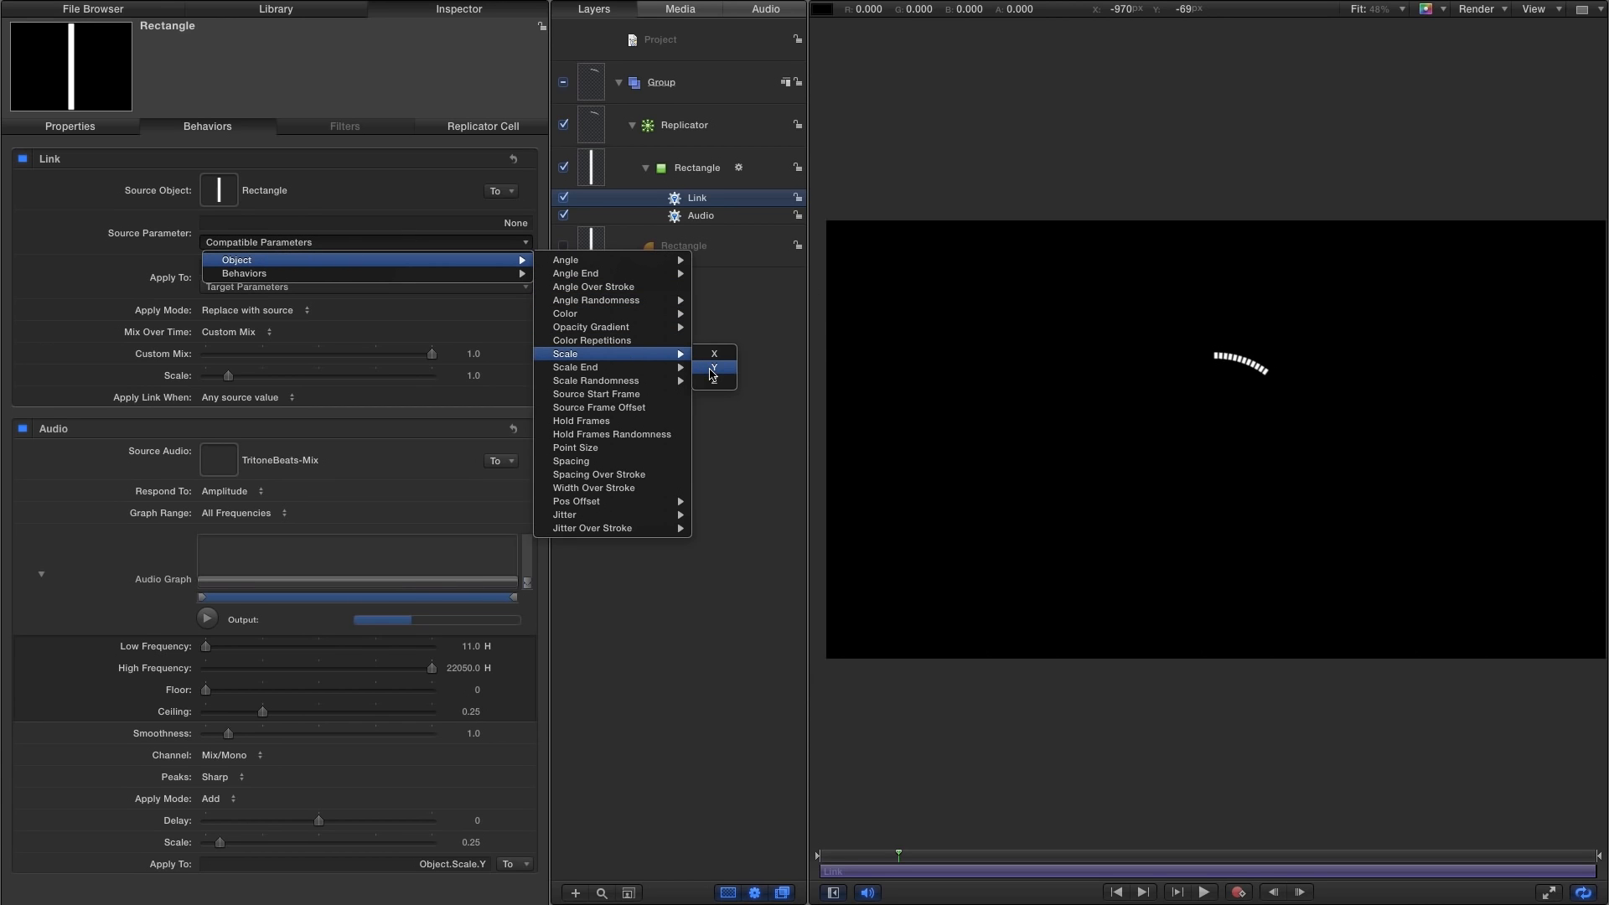
pyautogui.click(717, 374)
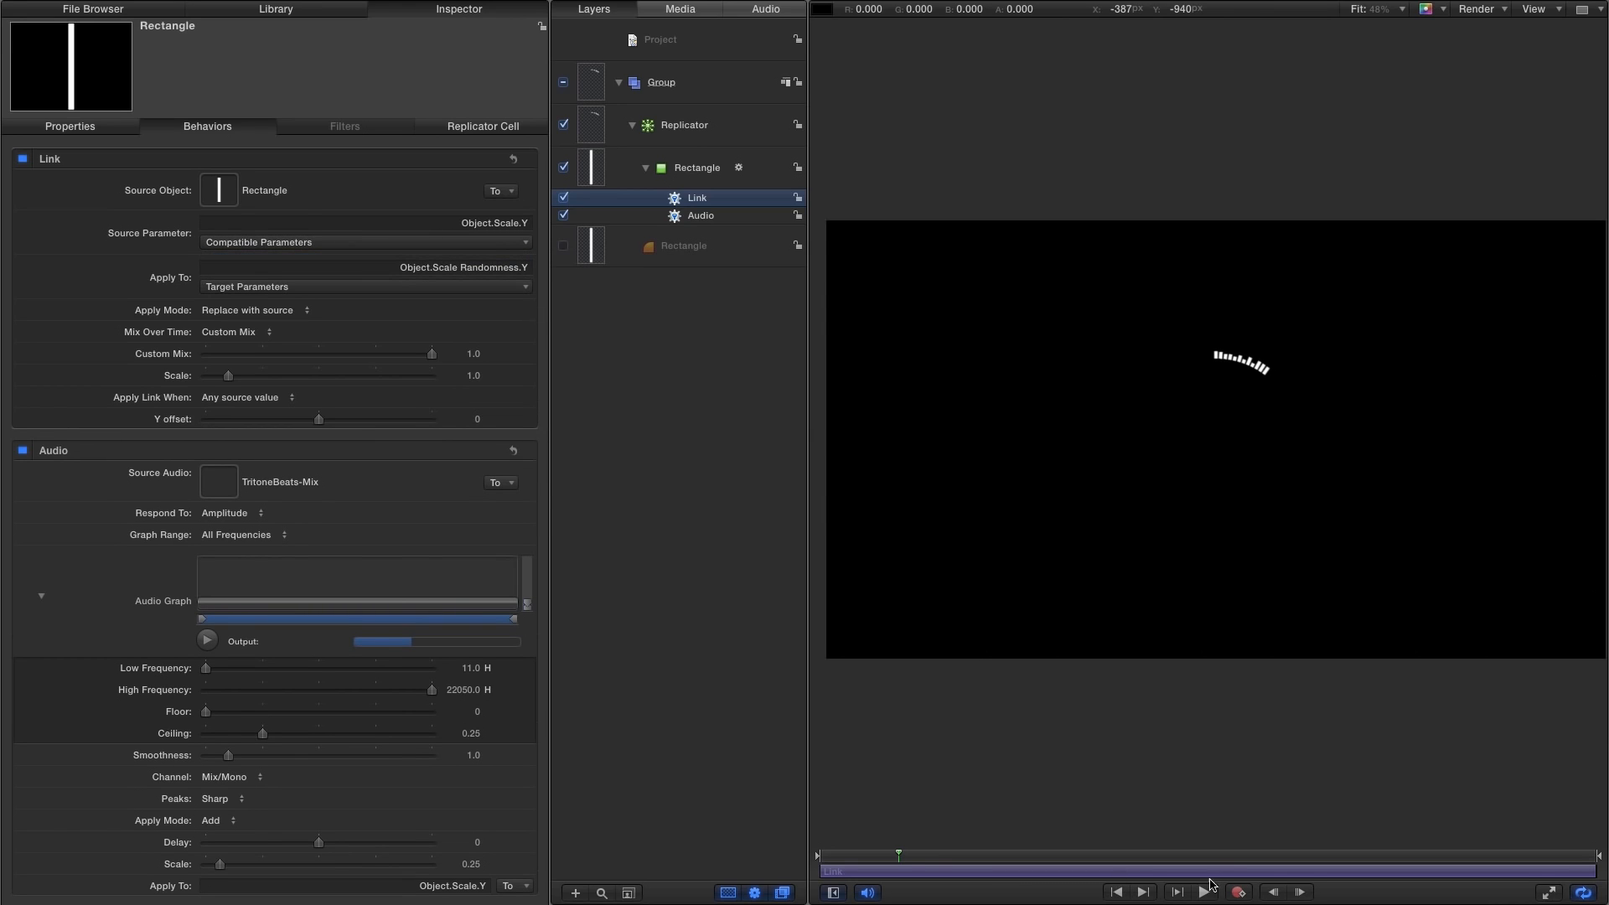
pyautogui.click(1205, 892)
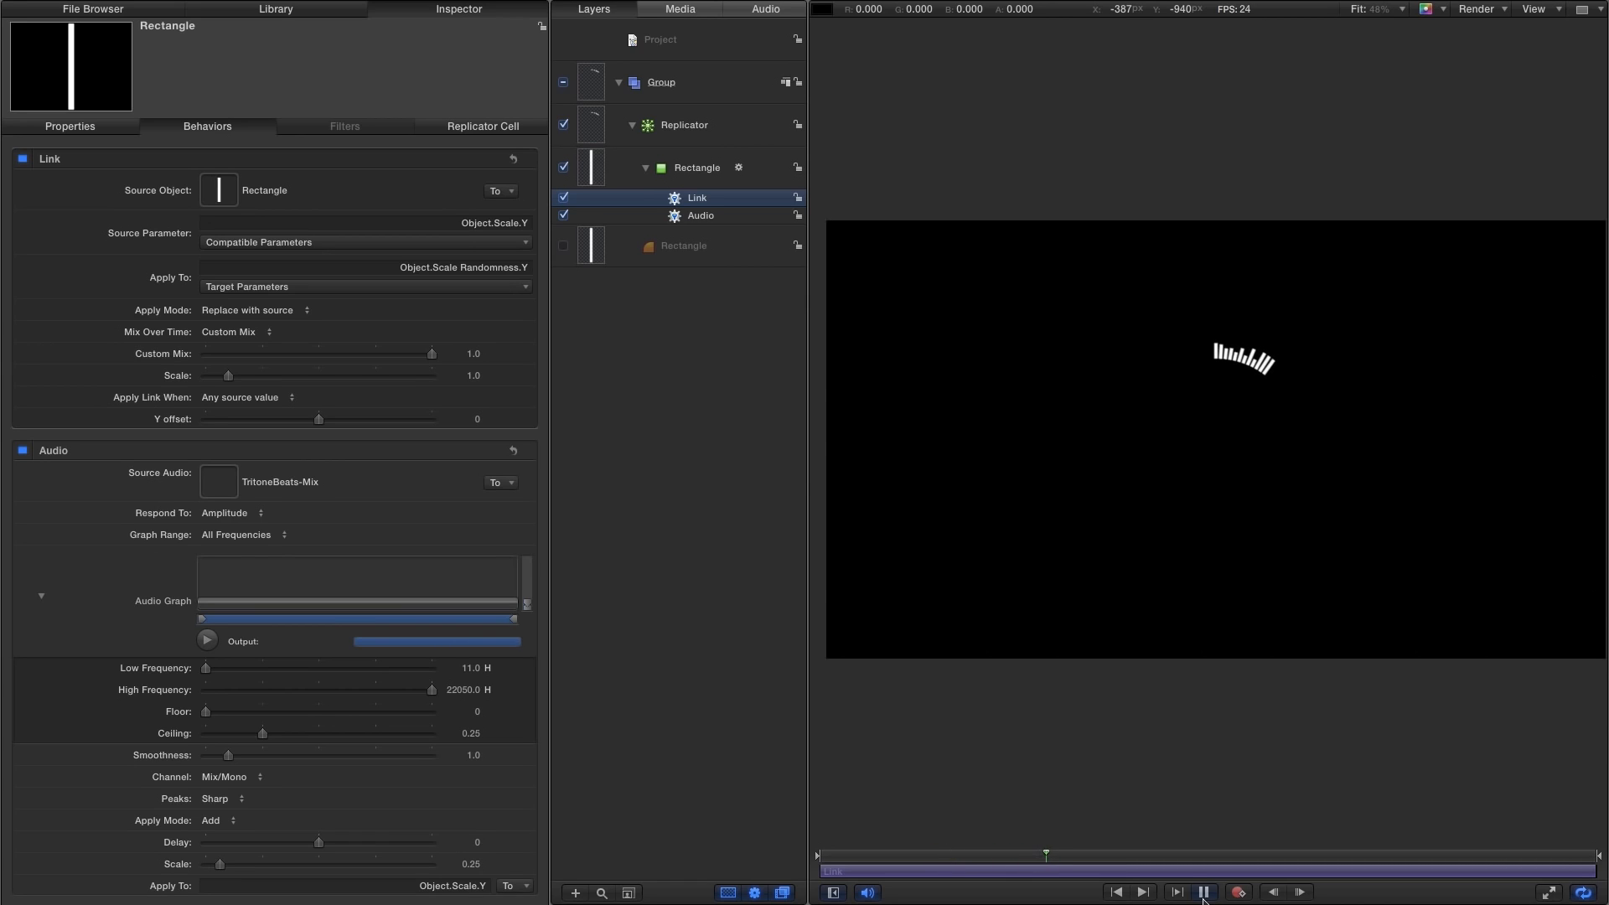
pyautogui.click(1204, 893)
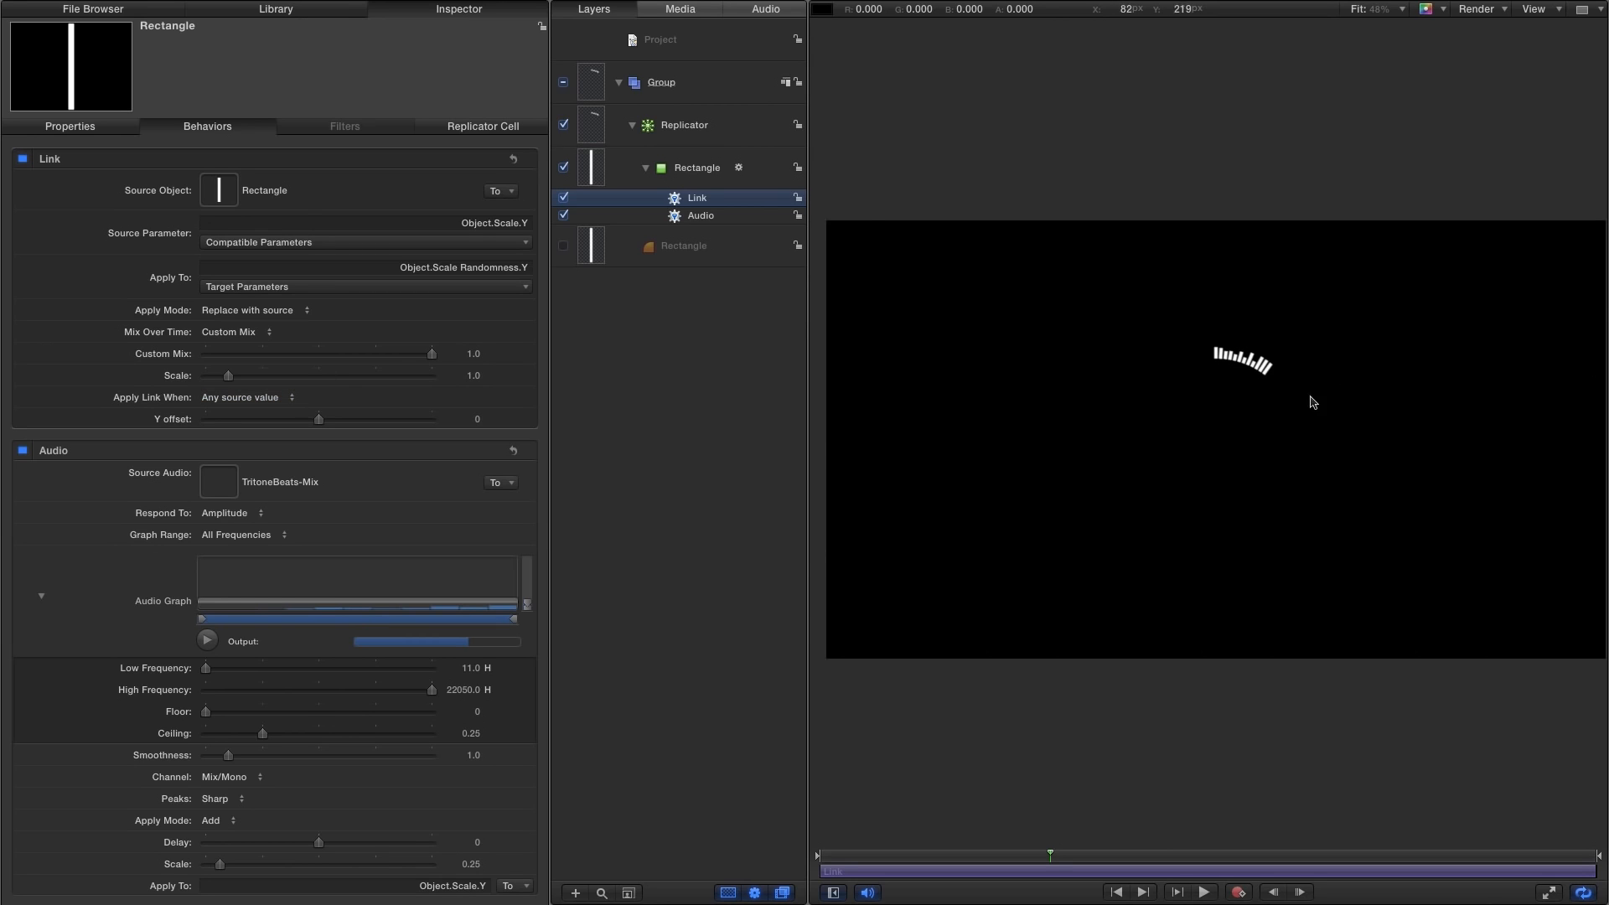
# Add a second Link parameter behavior to the Scale parameter of the existing Link behavior.
pyautogui.click(171, 381)
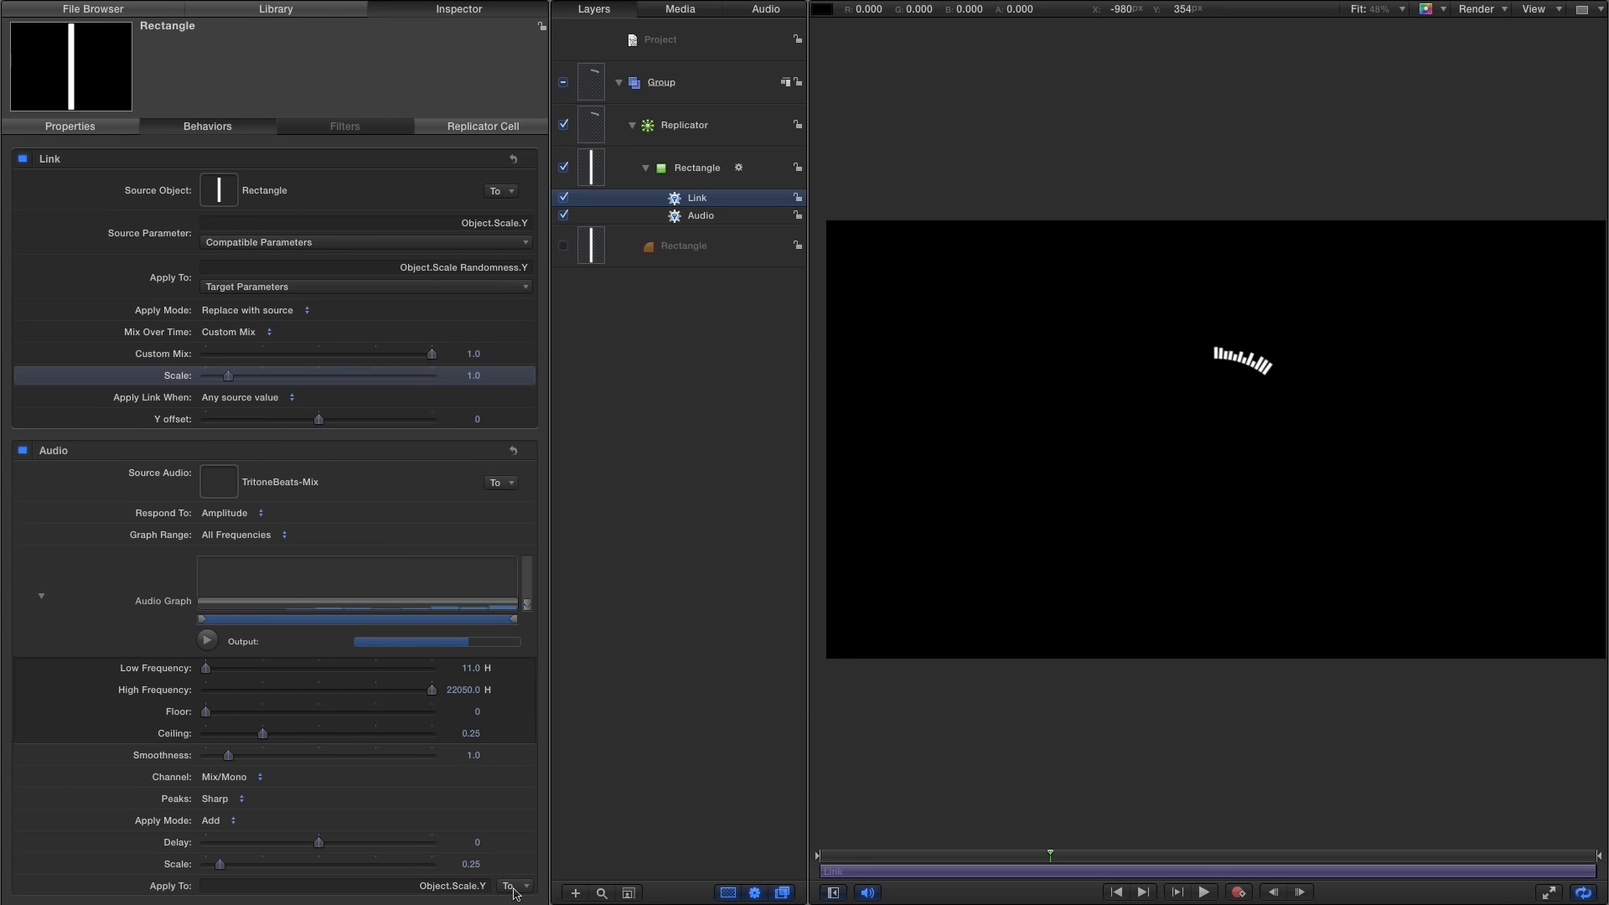
pyautogui.rightClick(167, 376)
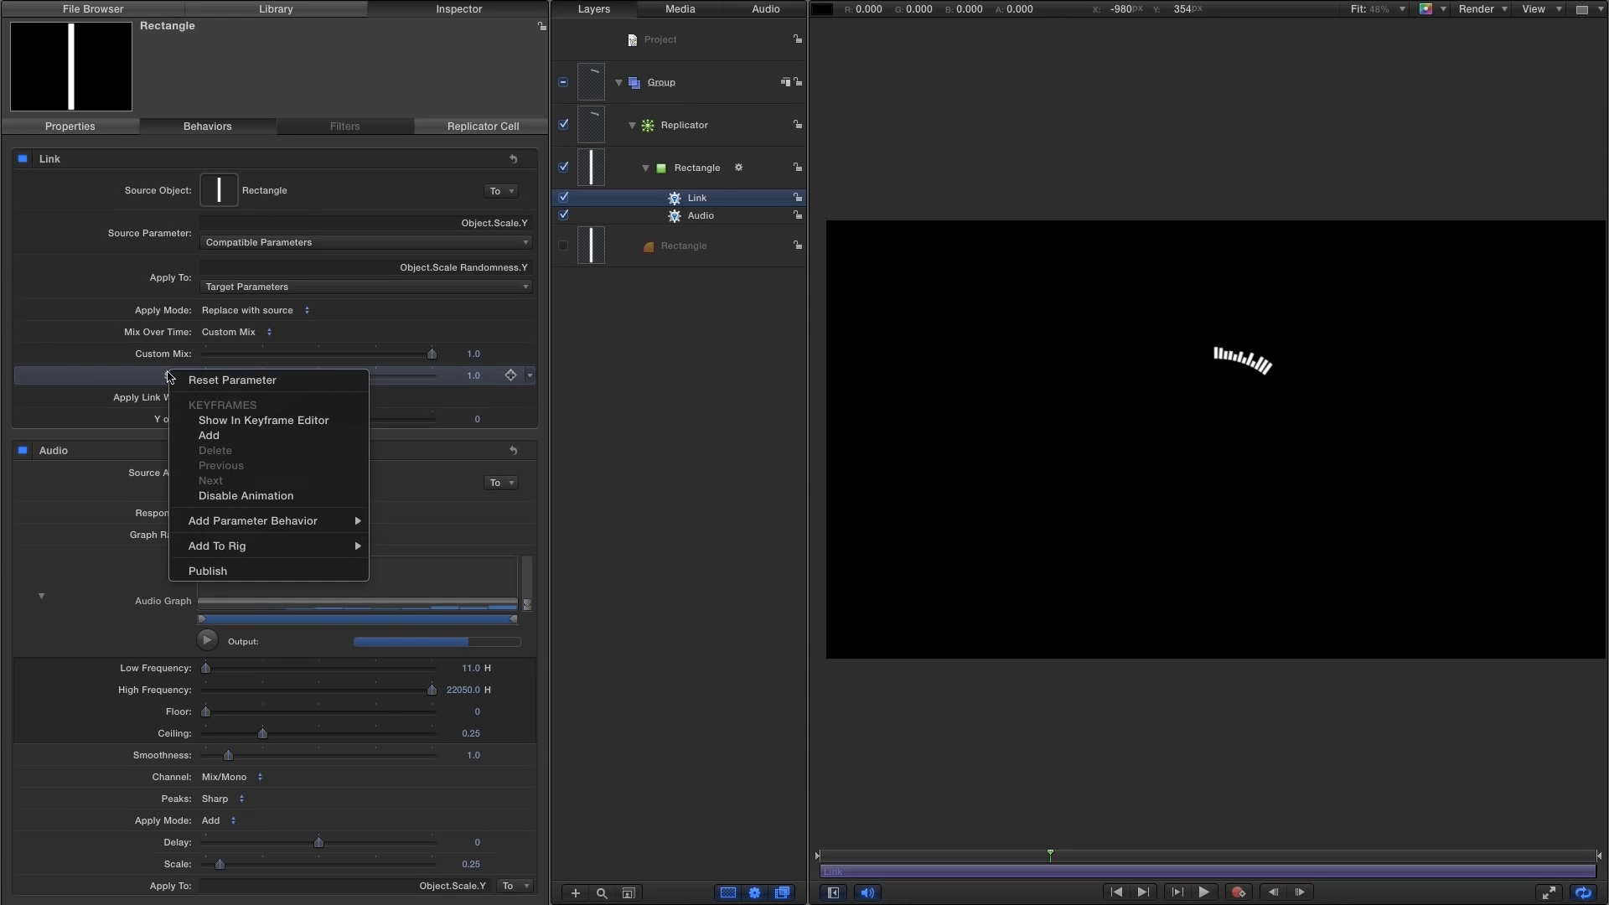
pyautogui.moveTo(259, 521)
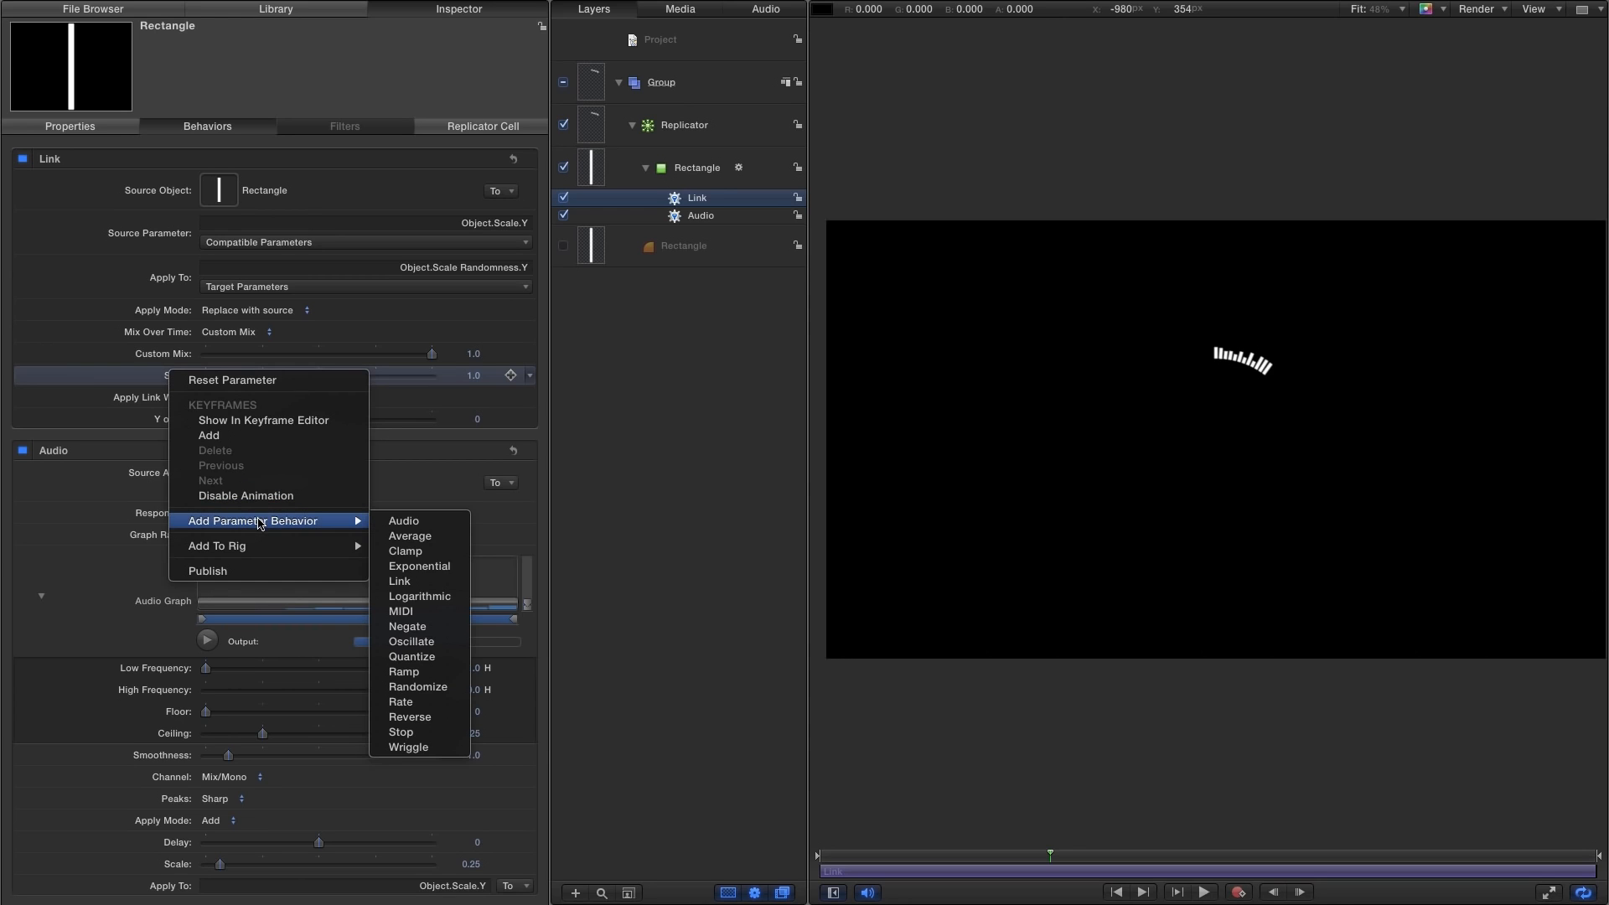
pyautogui.click(408, 583)
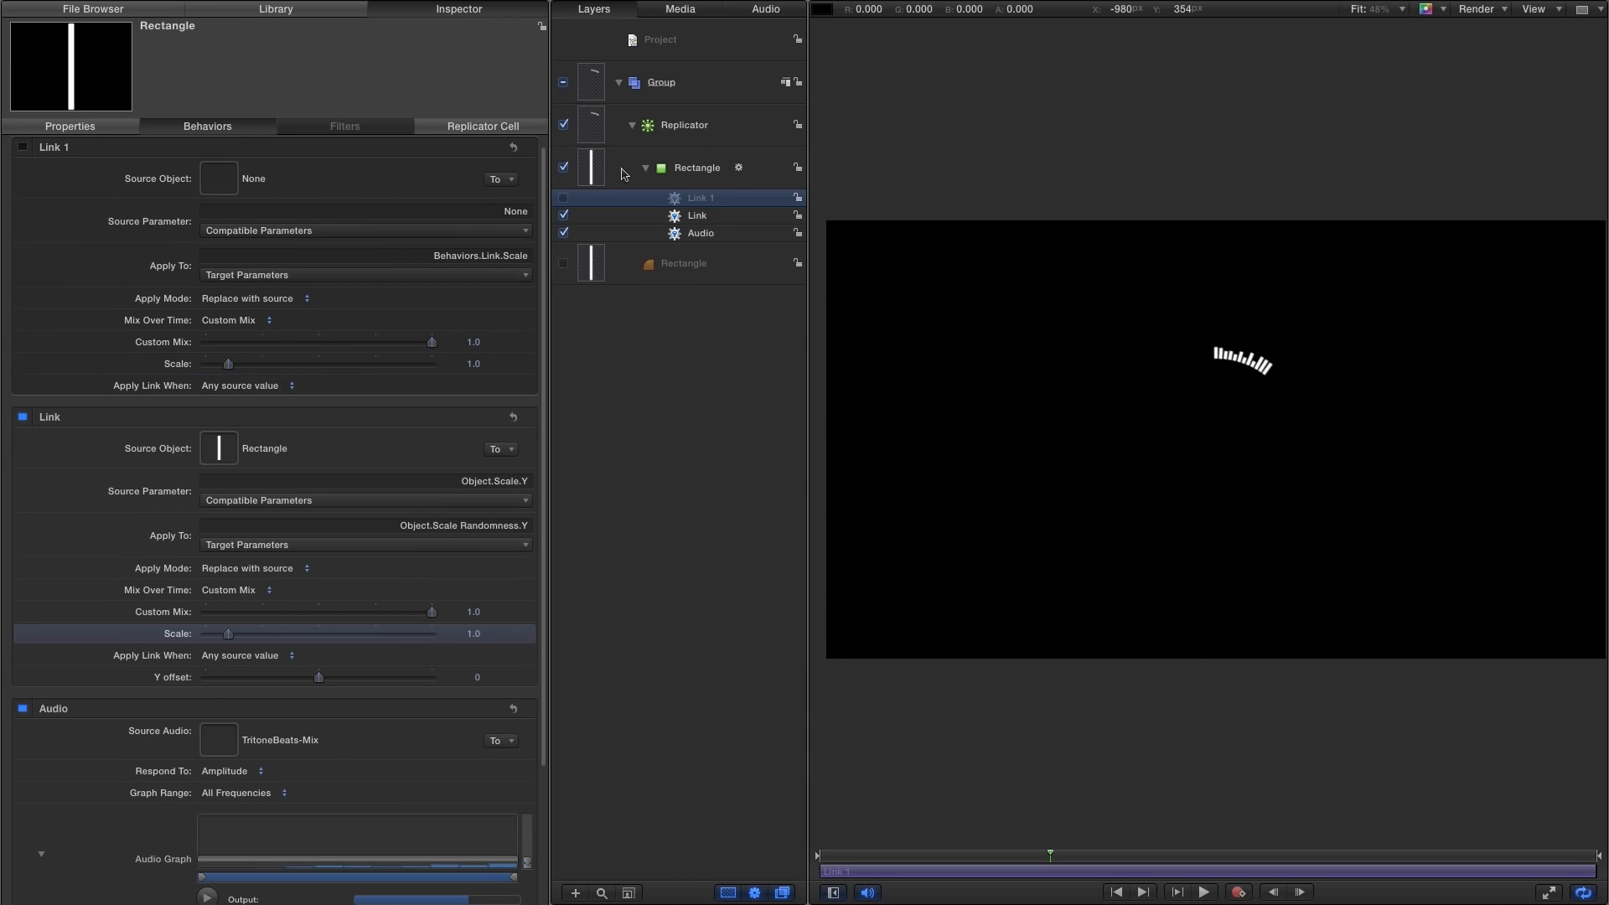
# Set the Link 1 behavior's source object to the replicator cell Rectangle and its source parameter to Object.Scale.Y.
pyautogui.moveTo(596, 175); pyautogui.dragTo(230, 180)
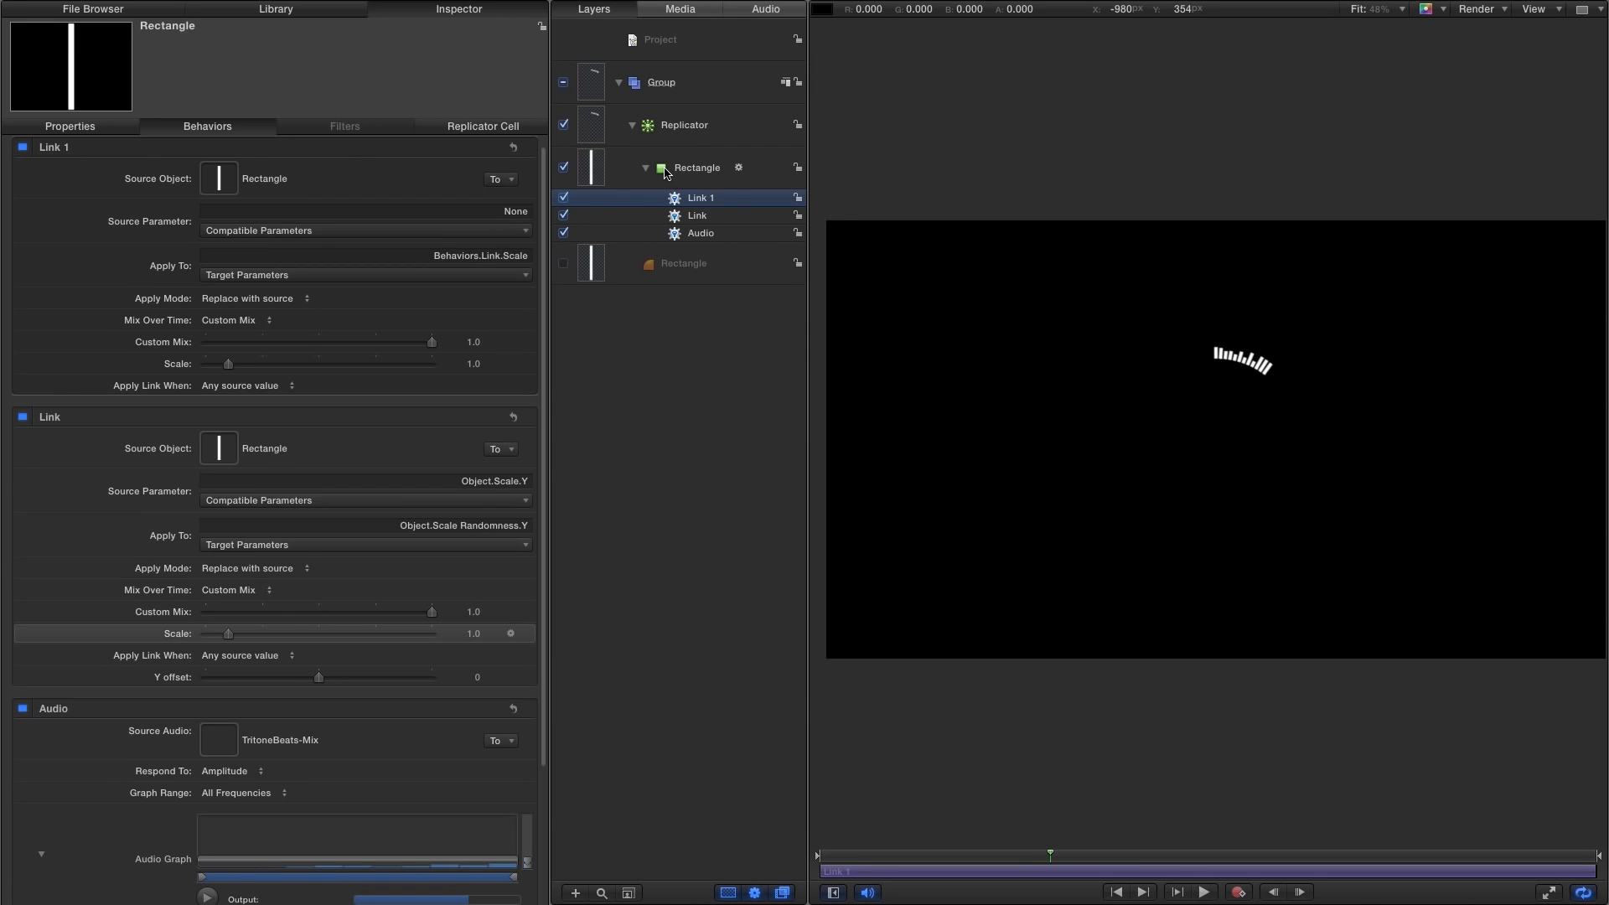
pyautogui.click(459, 232)
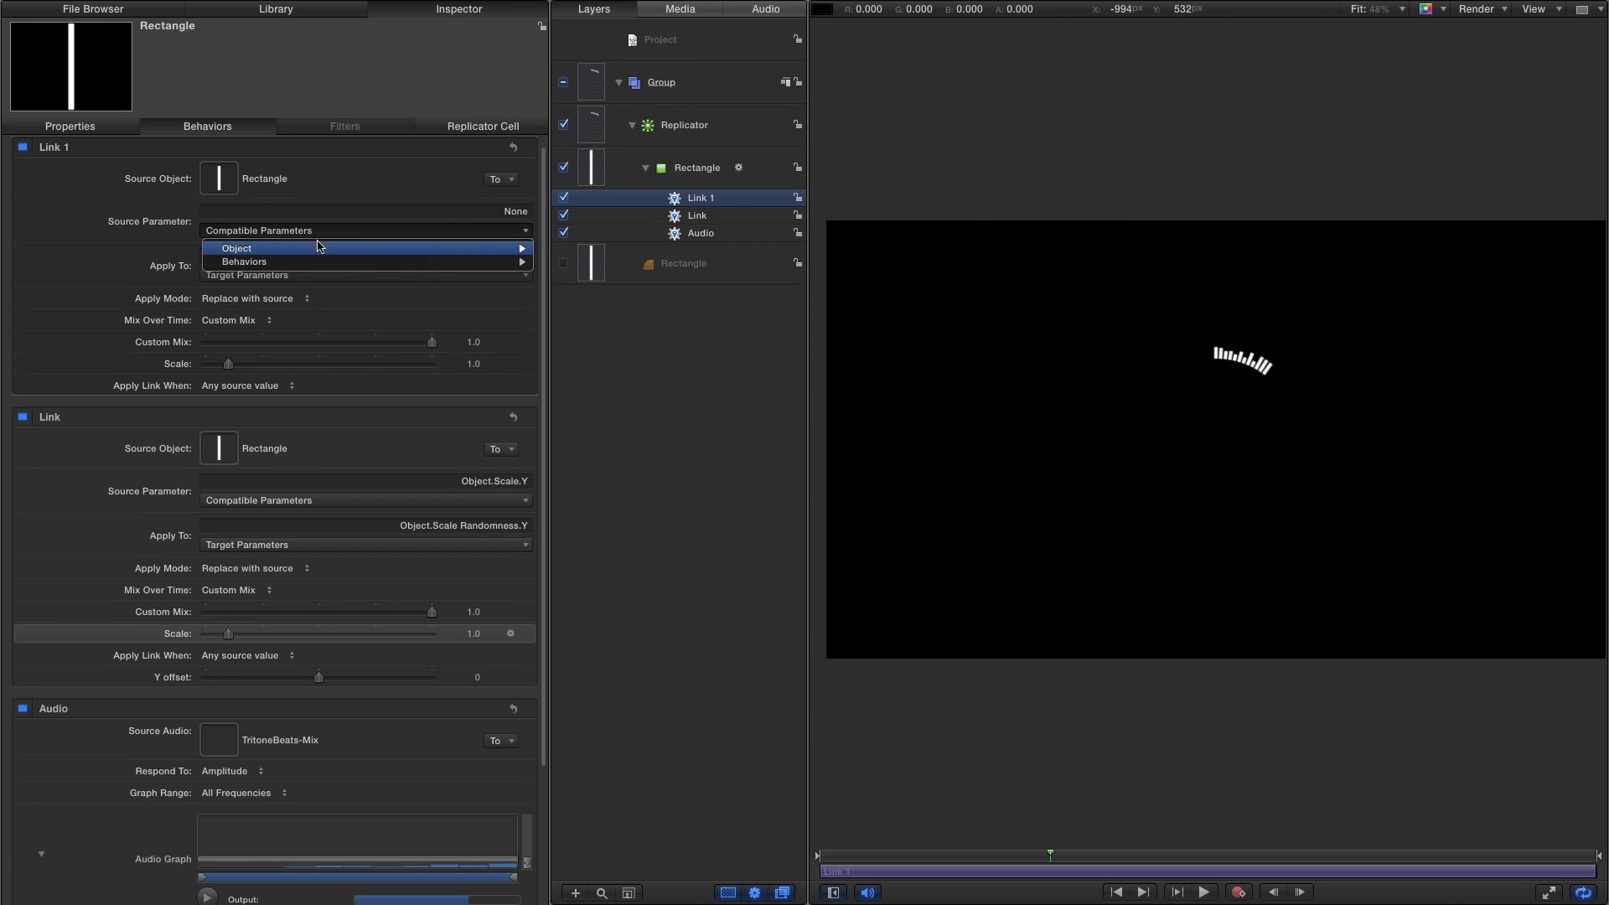
pyautogui.moveTo(285, 253)
pyautogui.moveTo(628, 342)
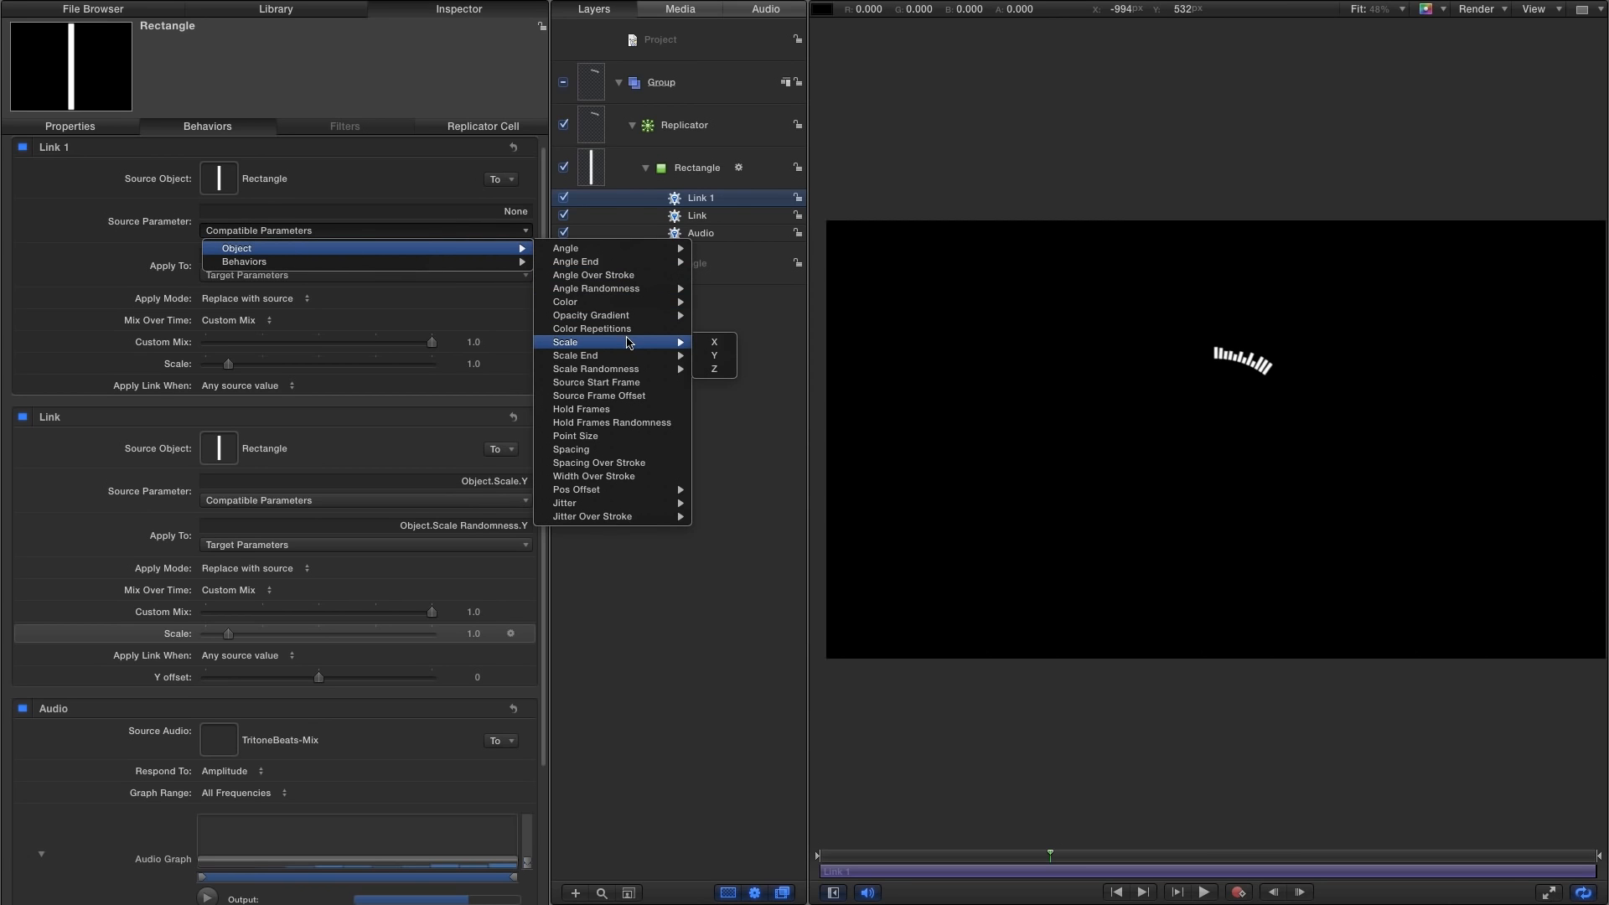
pyautogui.click(726, 356)
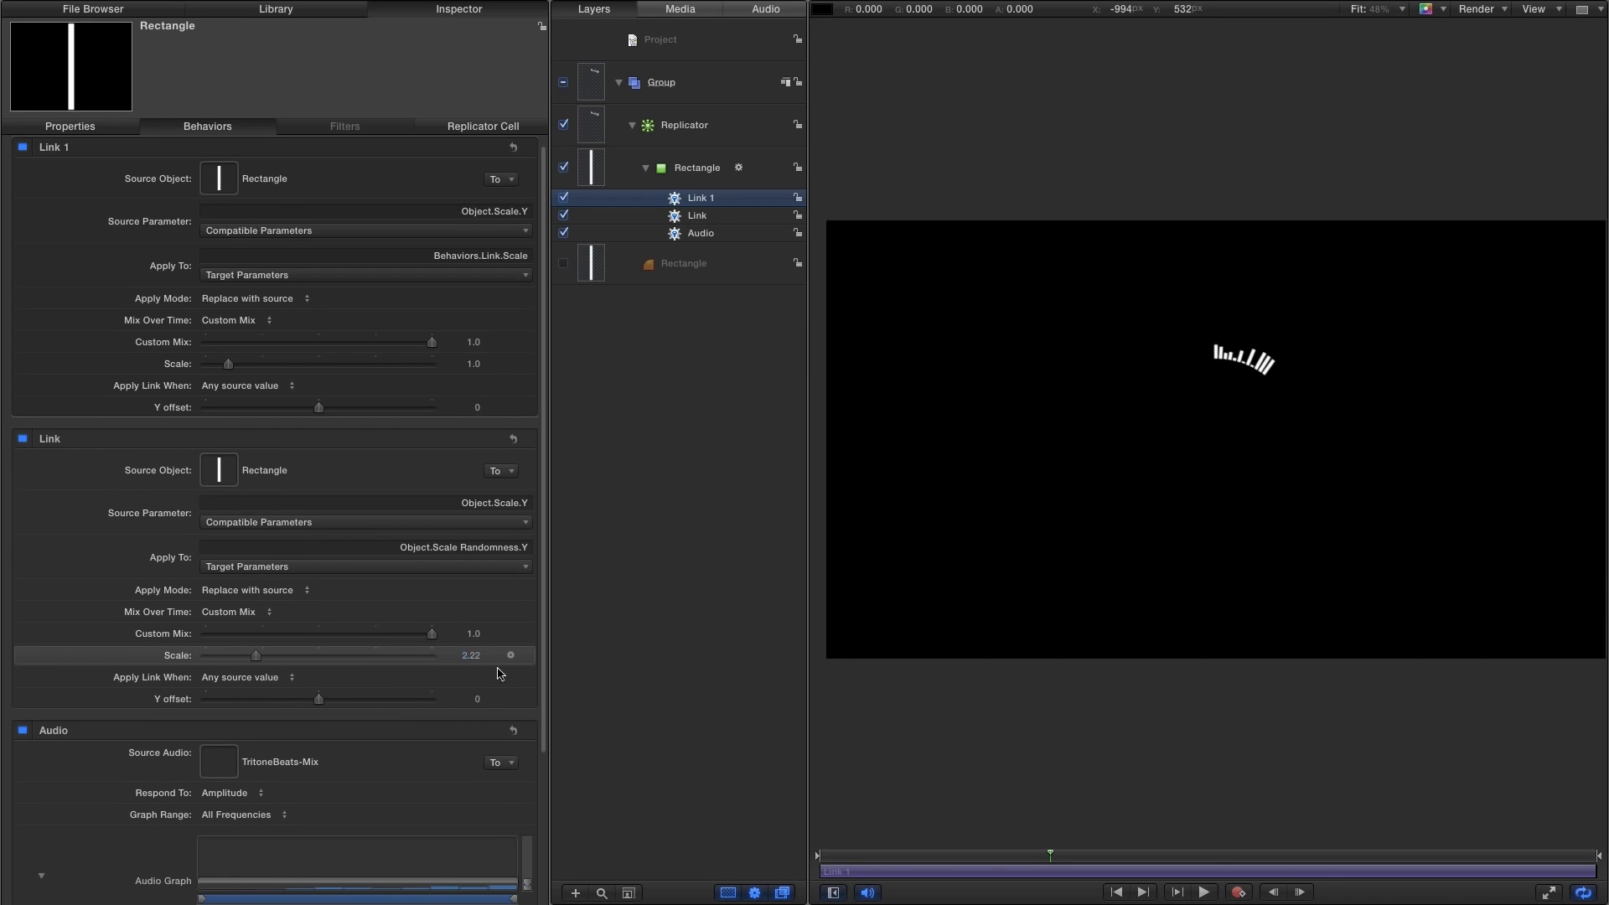
# Play back the project to check how the second link varies the bar heights with the music.
pyautogui.moveTo(470, 648); pyautogui.dragTo(491, 655)
pyautogui.click(1203, 892)
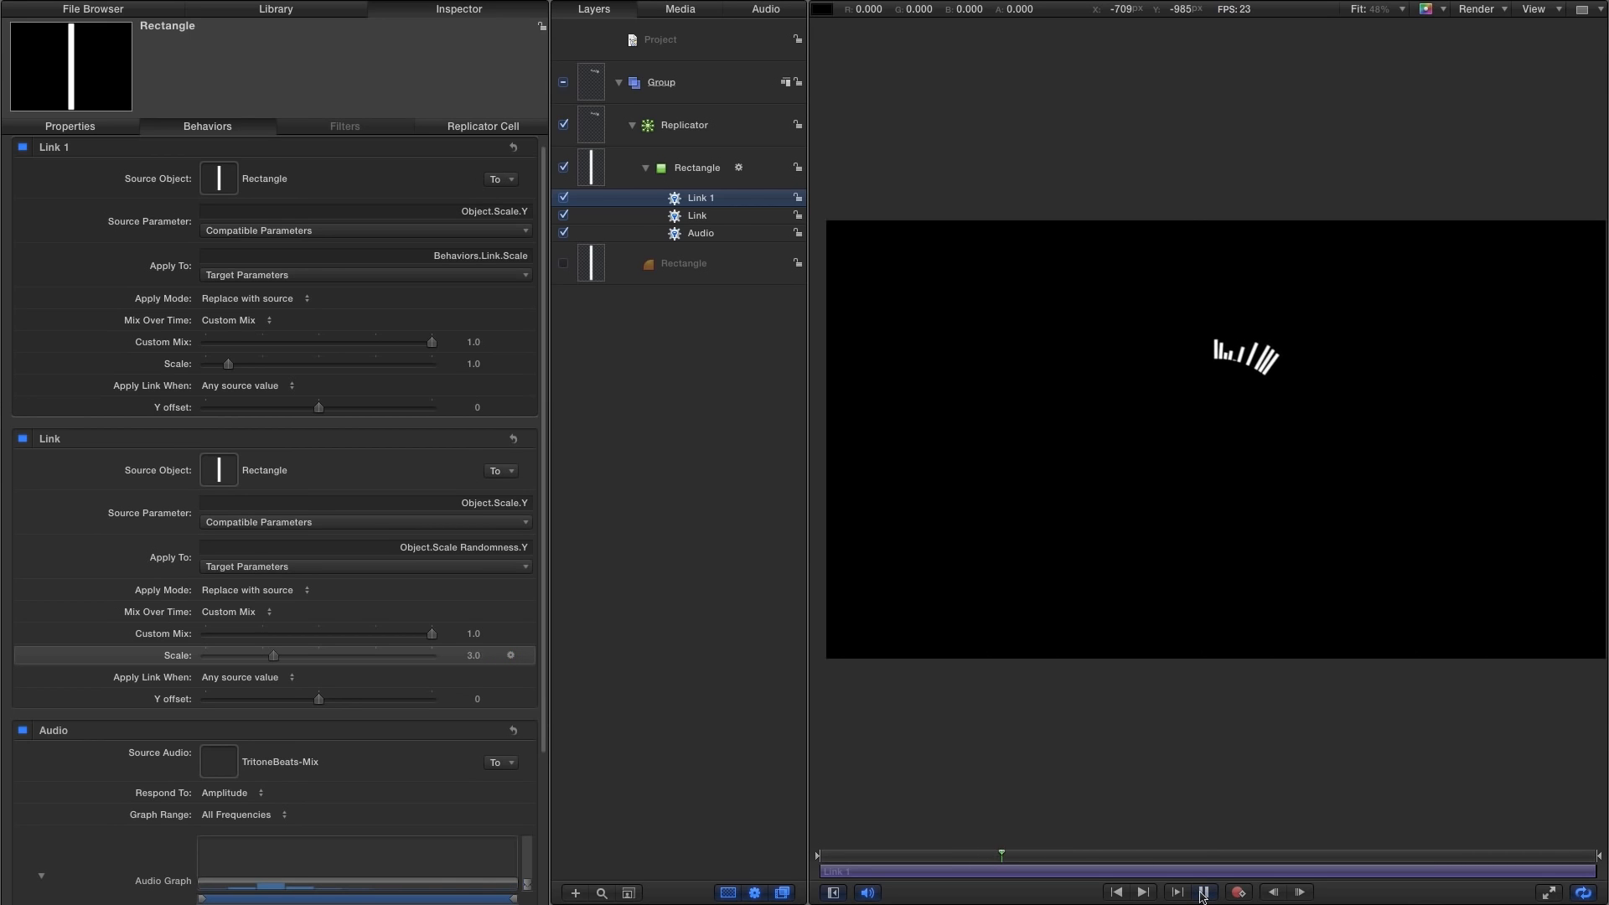
pyautogui.click(1204, 893)
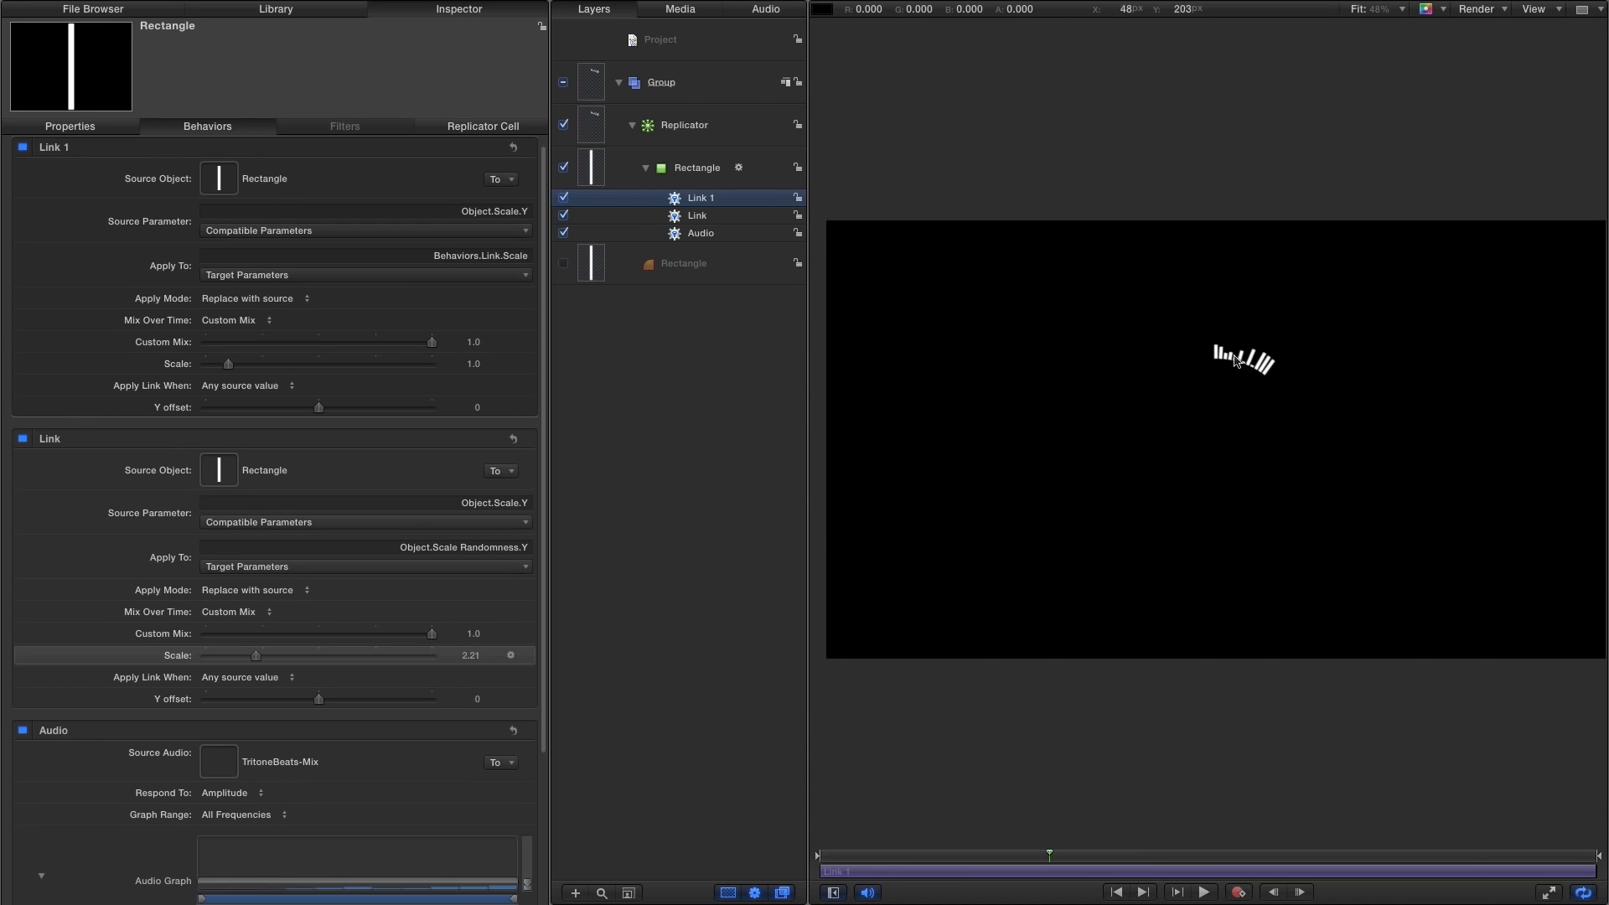
# Toggle the Link 1 behavior to compare the bars with and without it, and select the Rectangle replicator cell to inspect its parameters.
pyautogui.click(23, 147)
pyautogui.click(22, 148)
pyautogui.click(23, 147)
pyautogui.click(591, 168)
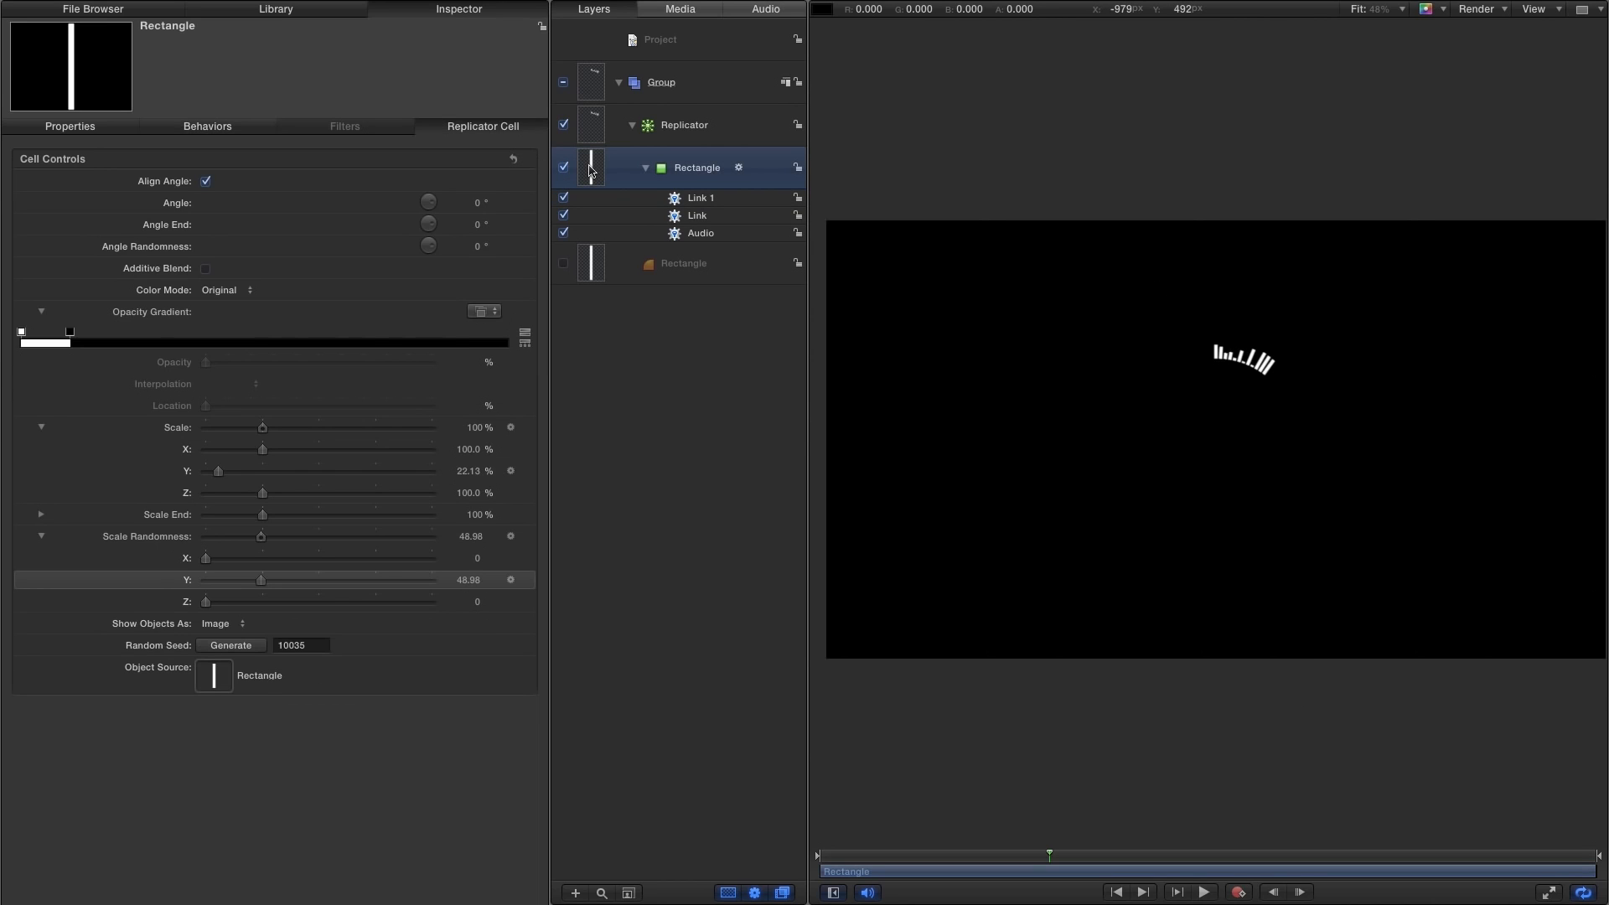
# Add the Audio behavior's Source Audio parameter to a new checkbox widget in a new rig.
pyautogui.click(696, 235)
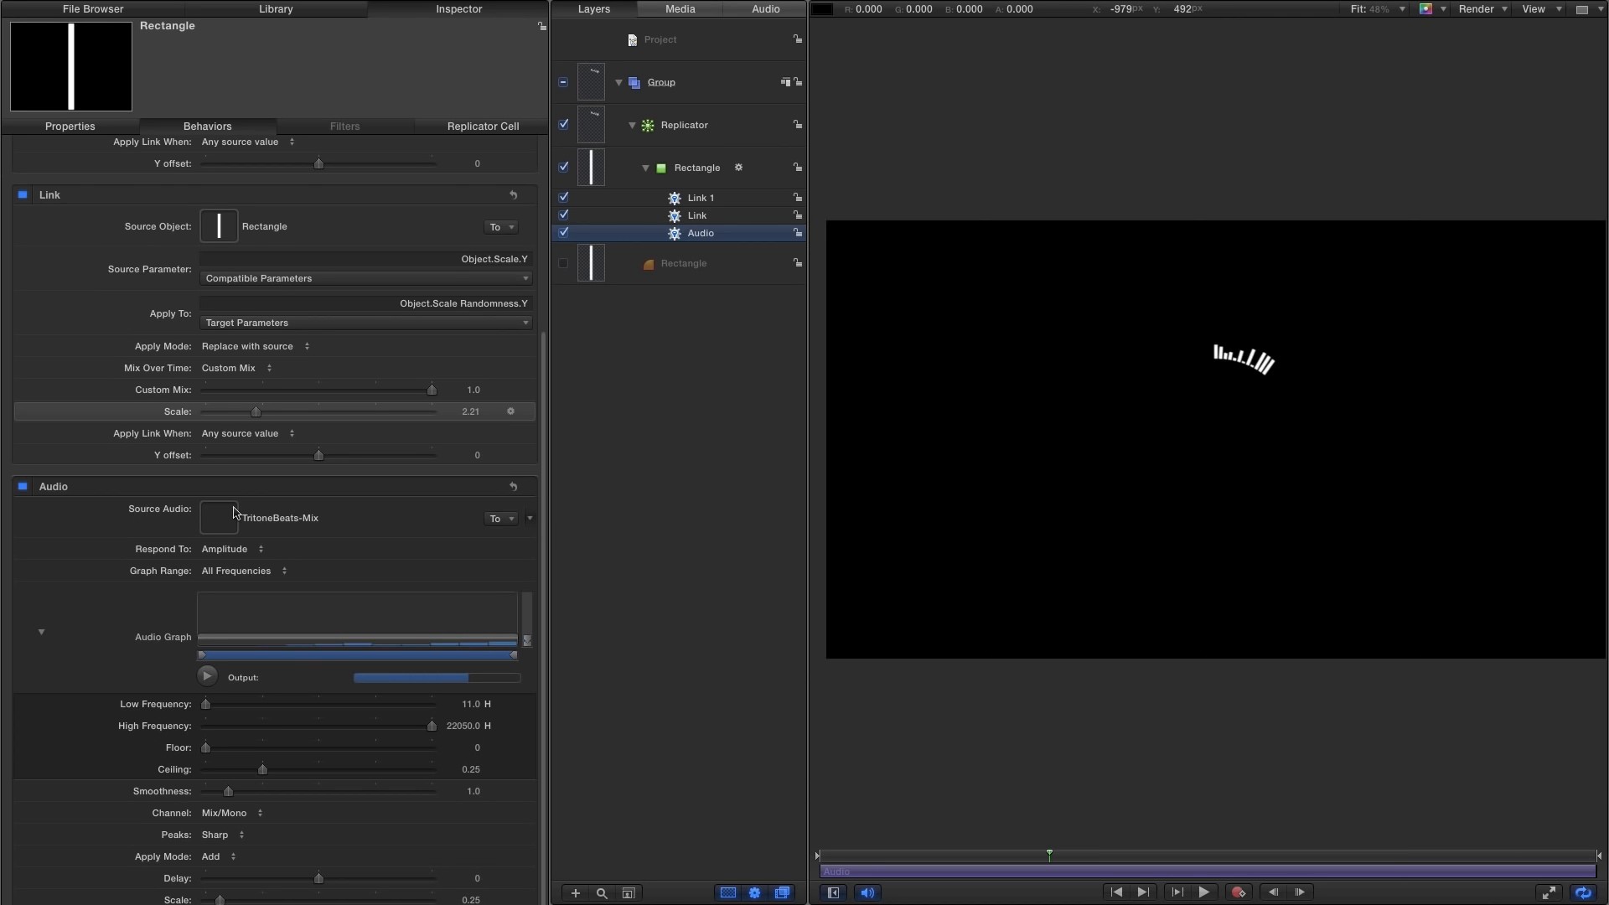
pyautogui.click(529, 518)
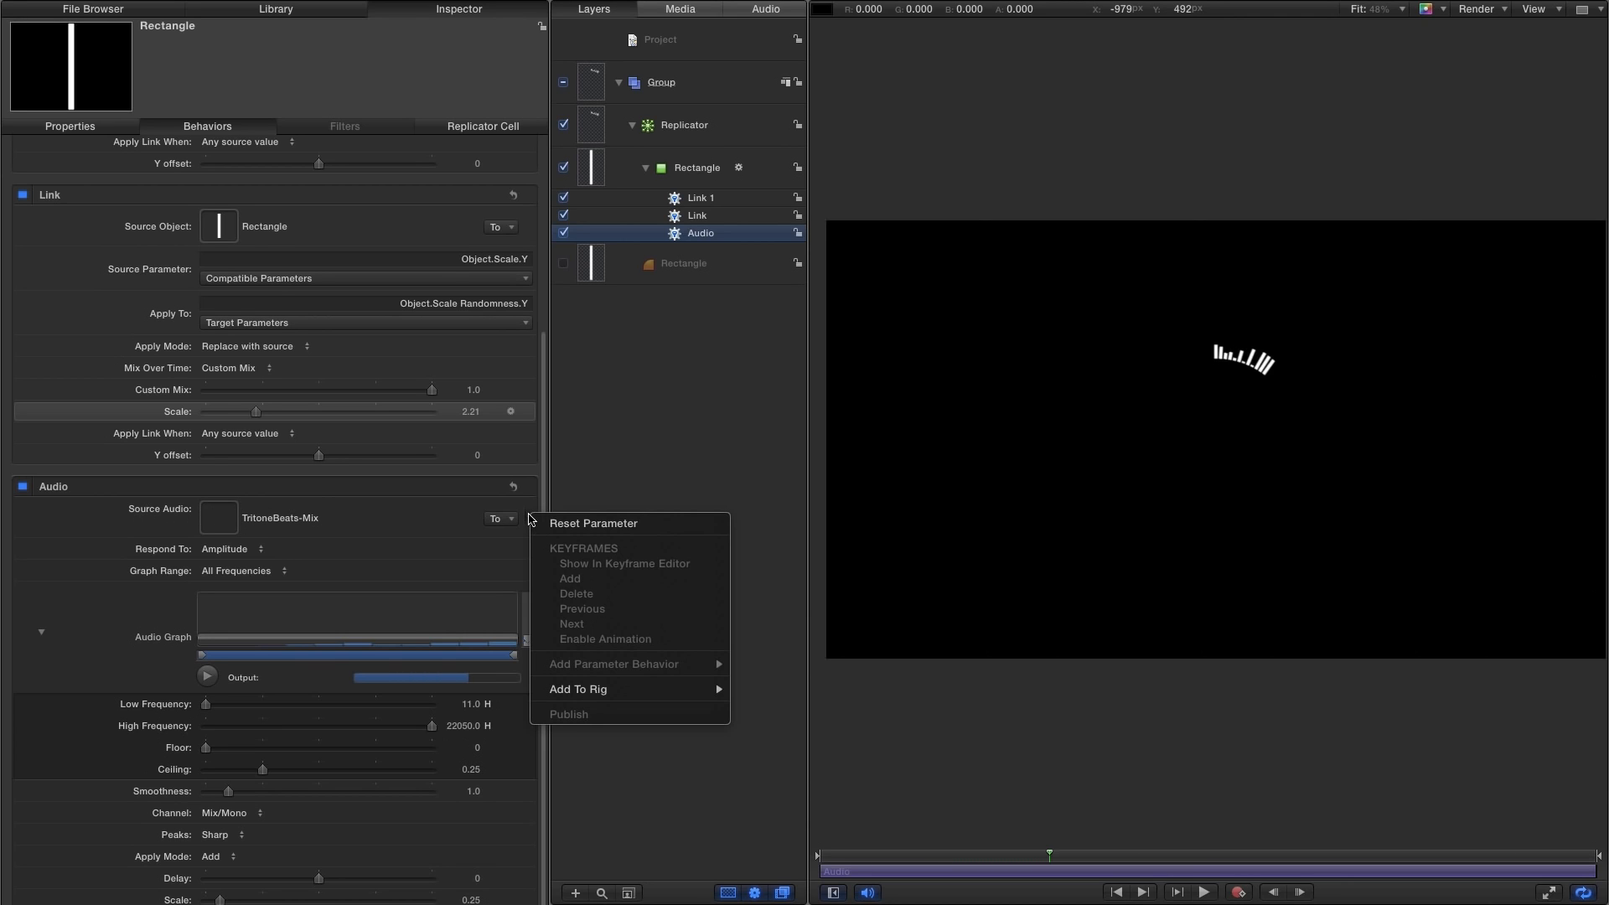
pyautogui.moveTo(588, 689)
pyautogui.moveTo(804, 698)
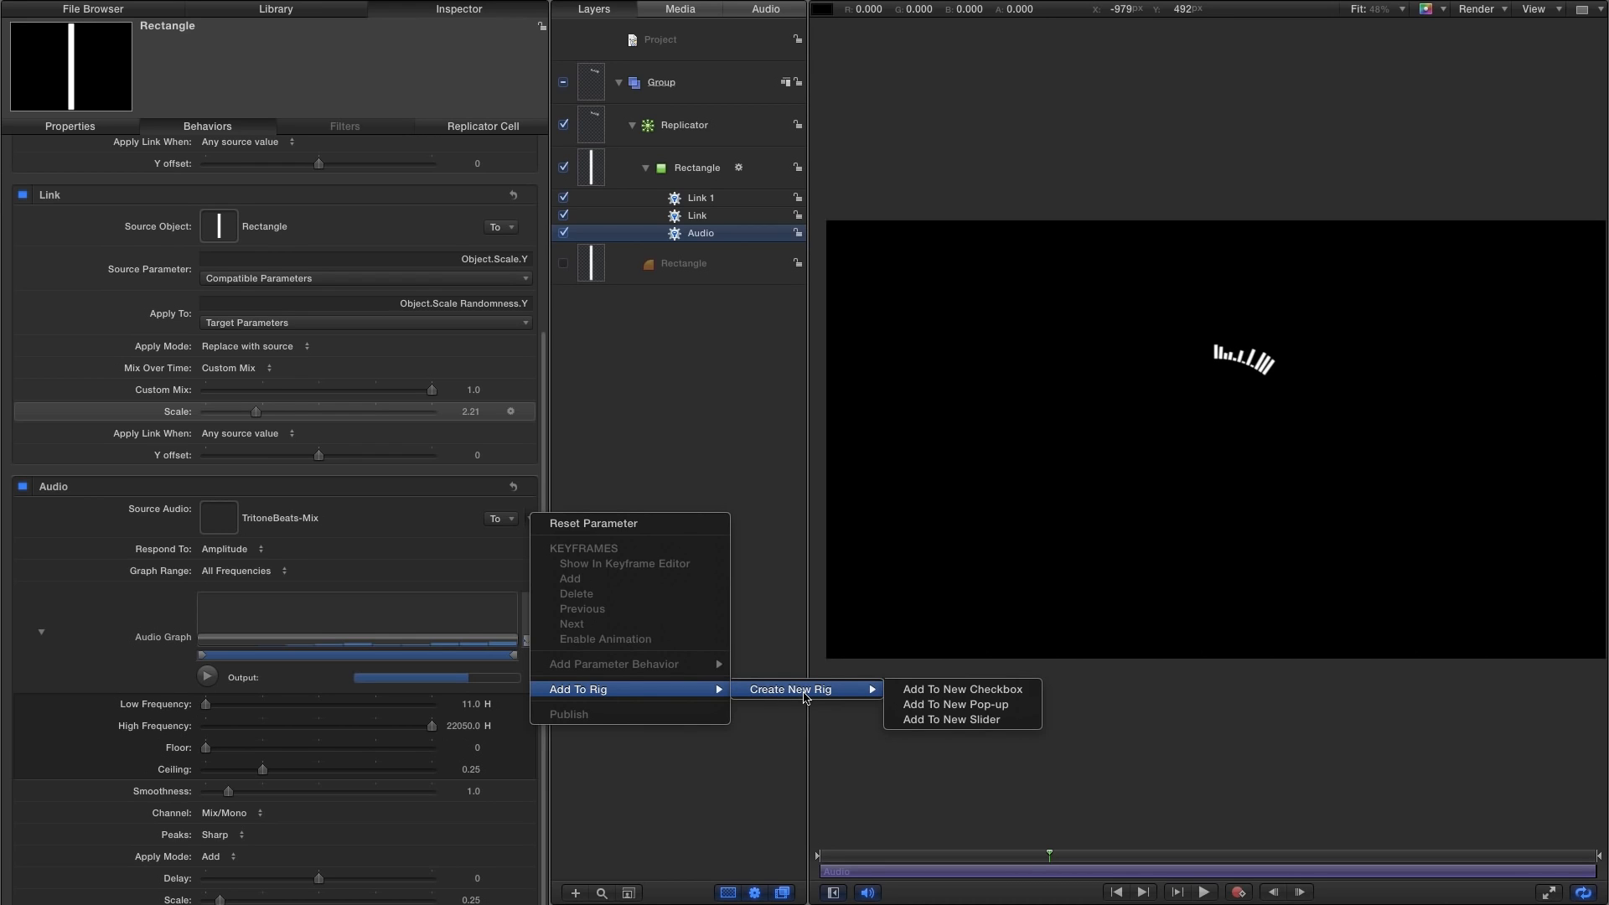
pyautogui.click(971, 689)
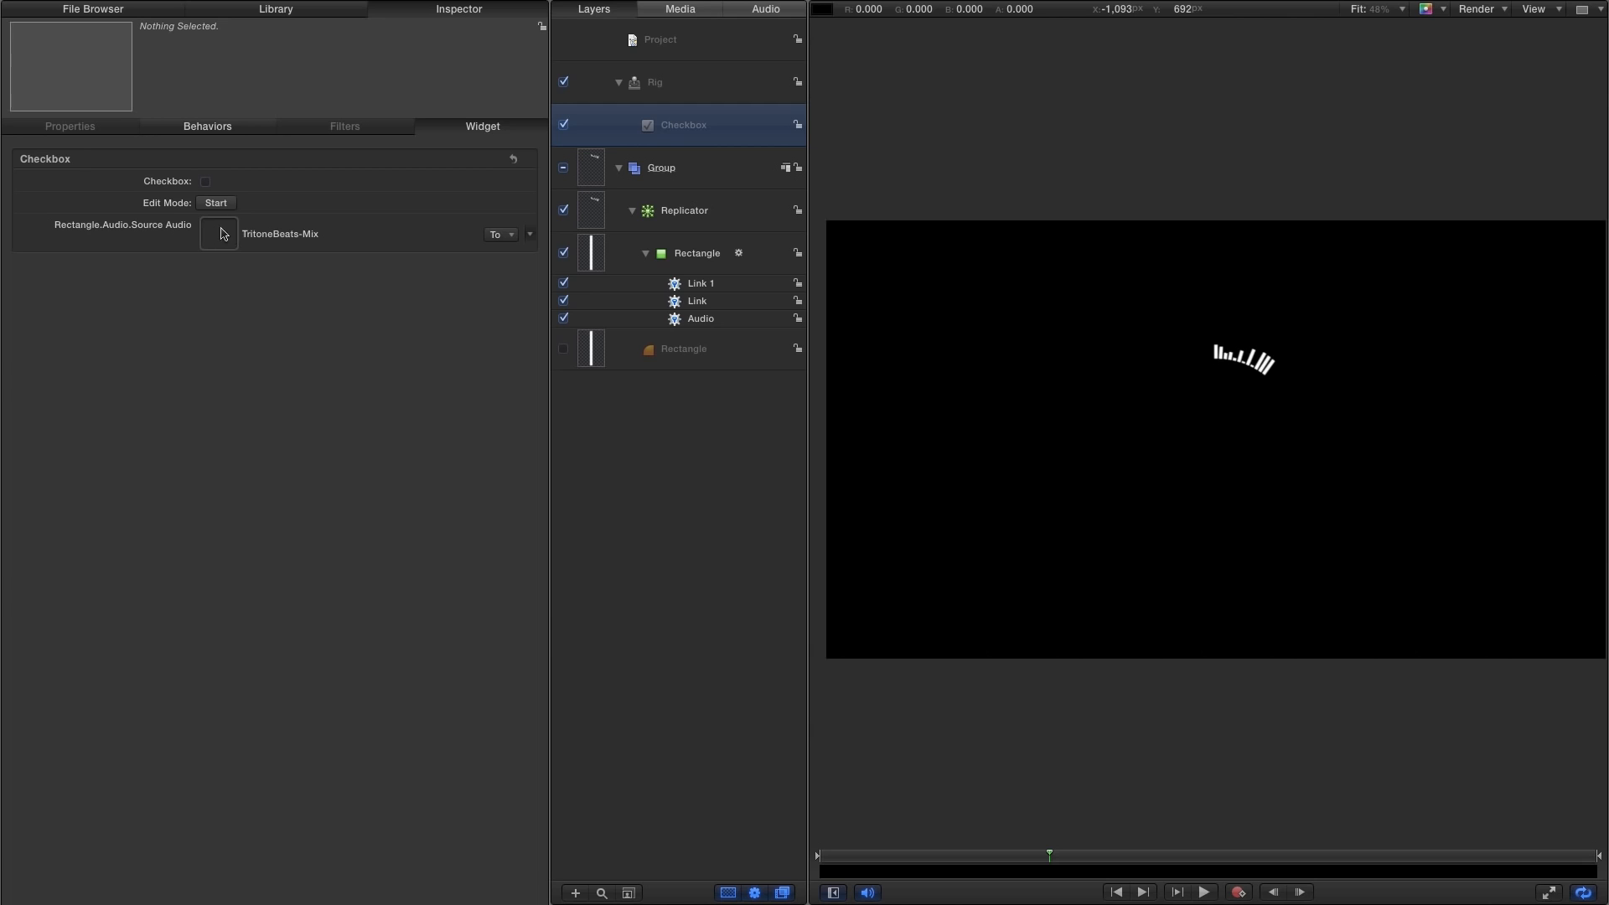
# Rename the rig's checkbox widget as Track Changer and collapse the rig.
pyautogui.doubleClick(685, 128)
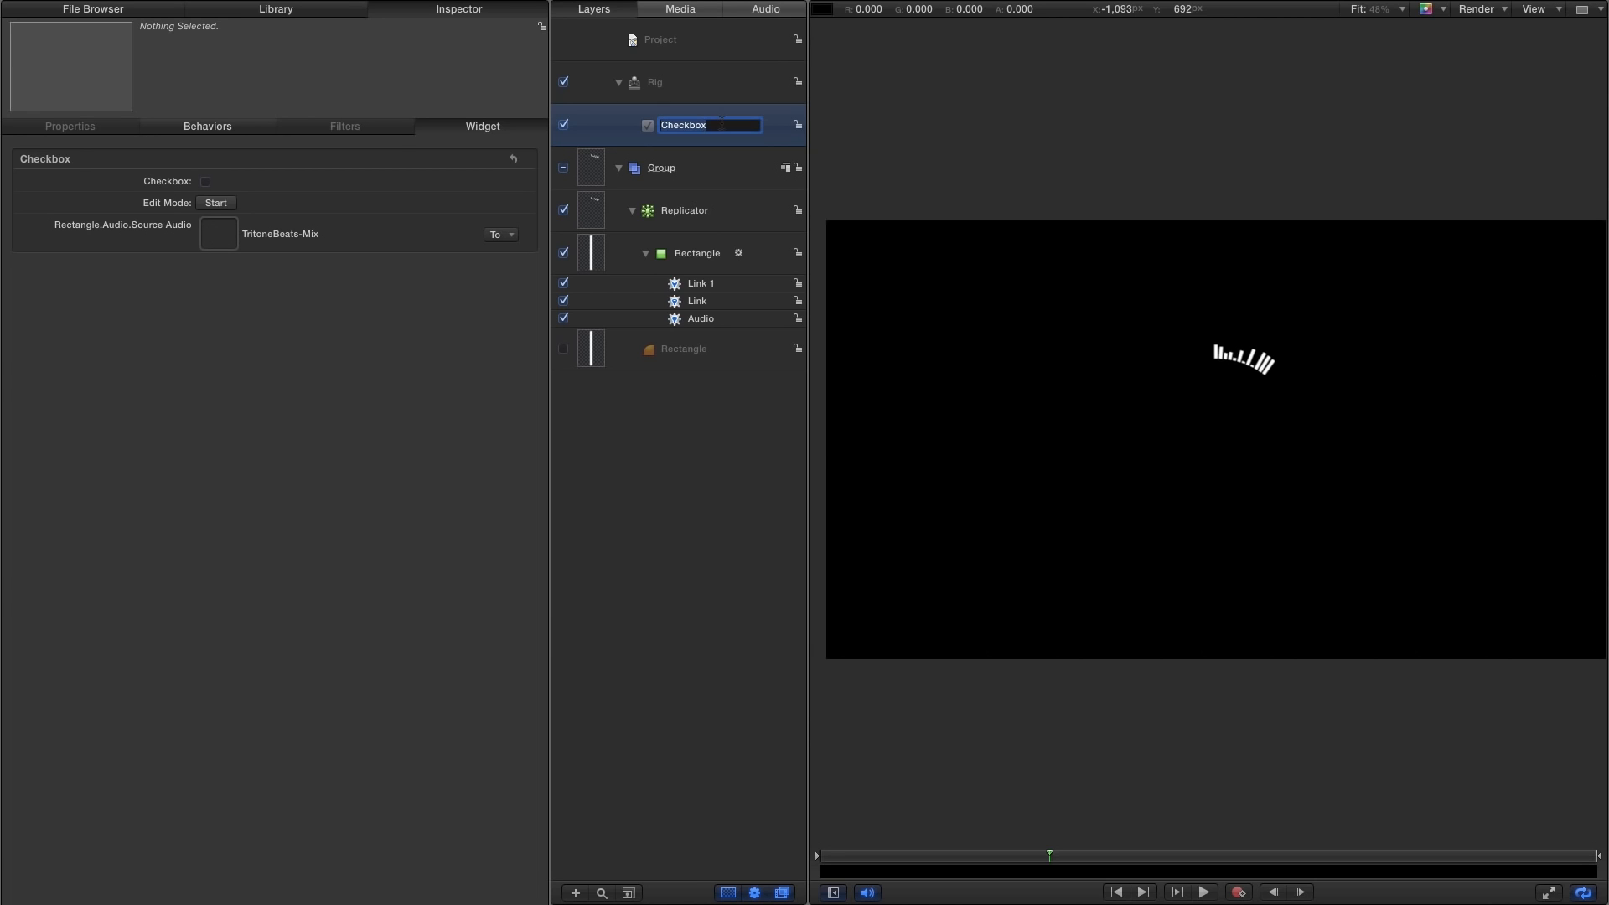
pyautogui.write('Track Changer')
pyautogui.press('Return')
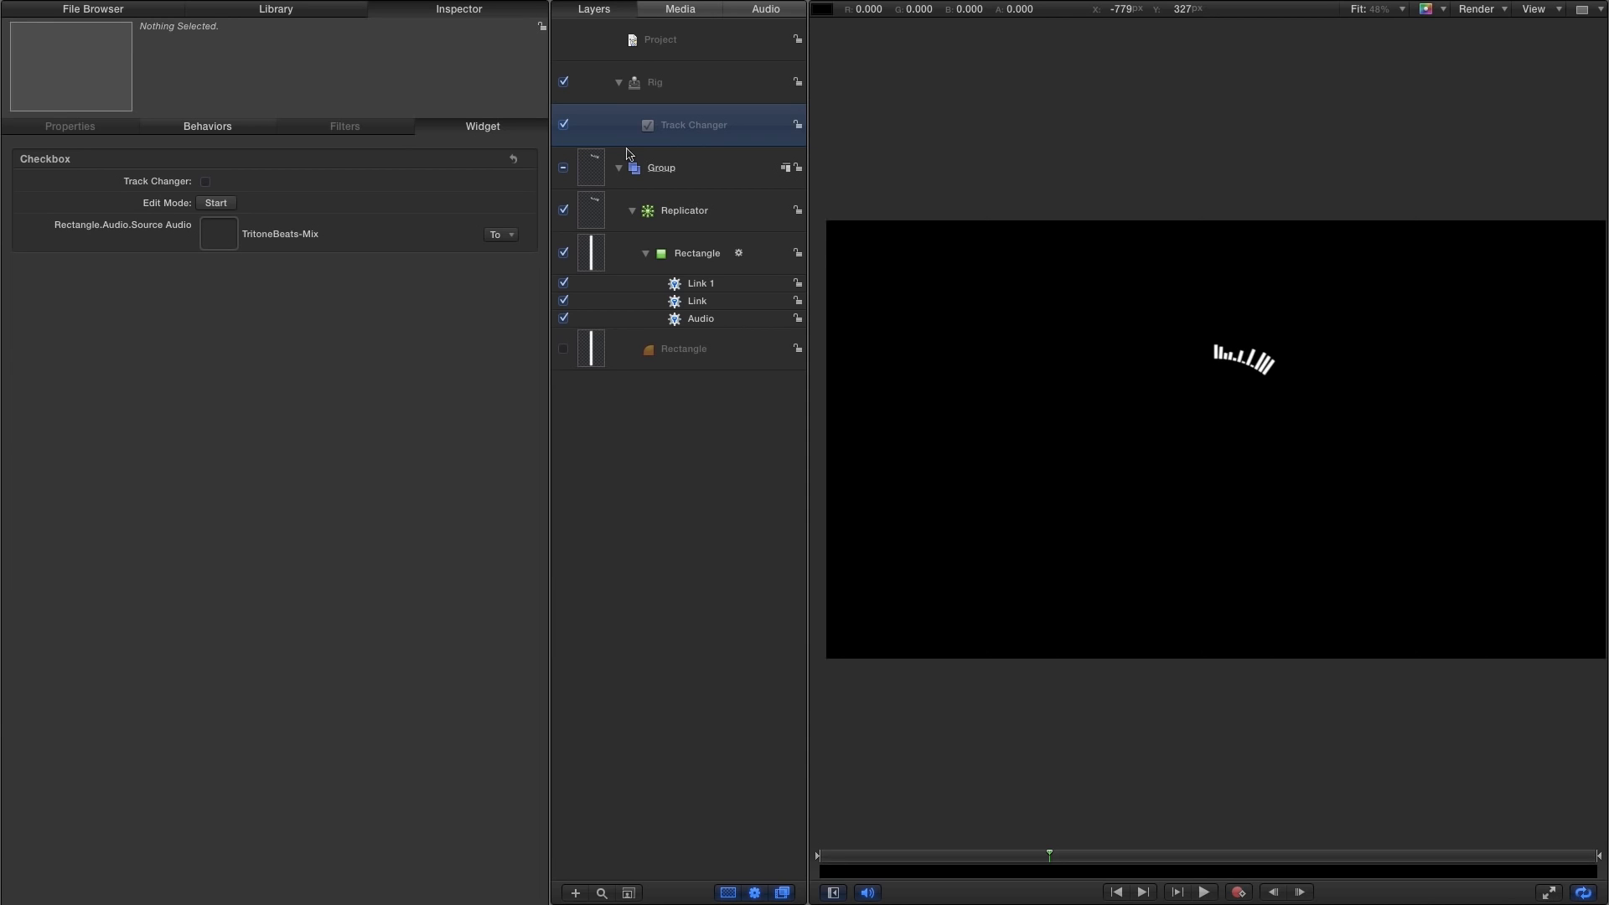
pyautogui.click(620, 83)
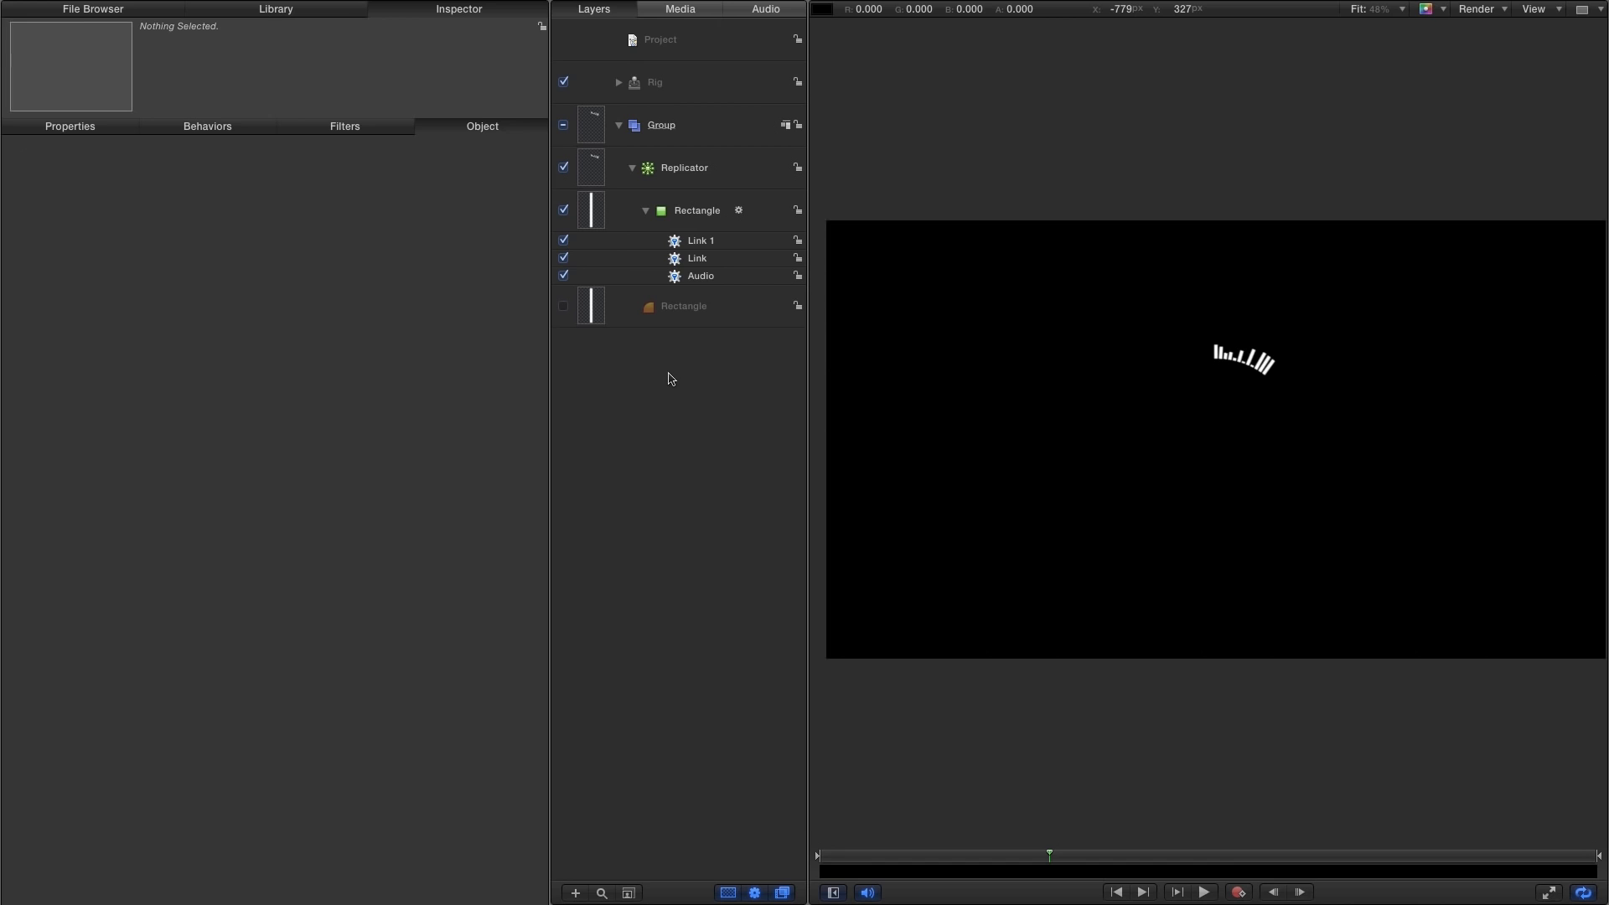
# Rename the replicator as High.
pyautogui.doubleClick(683, 168)
pyautogui.write('High')
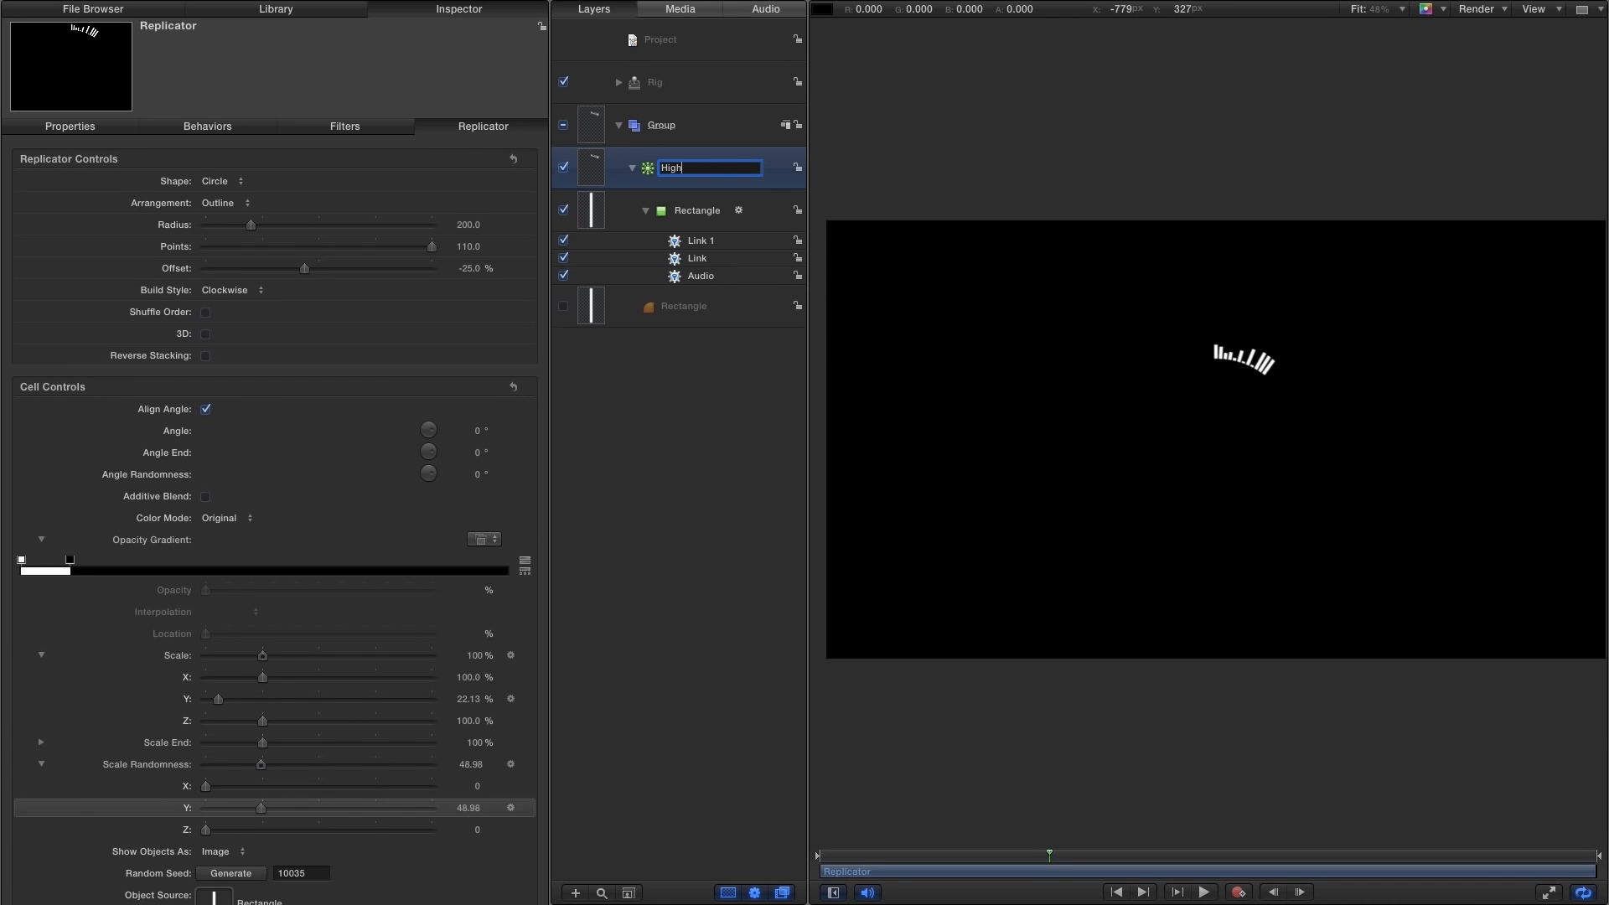
pyautogui.press('Return')
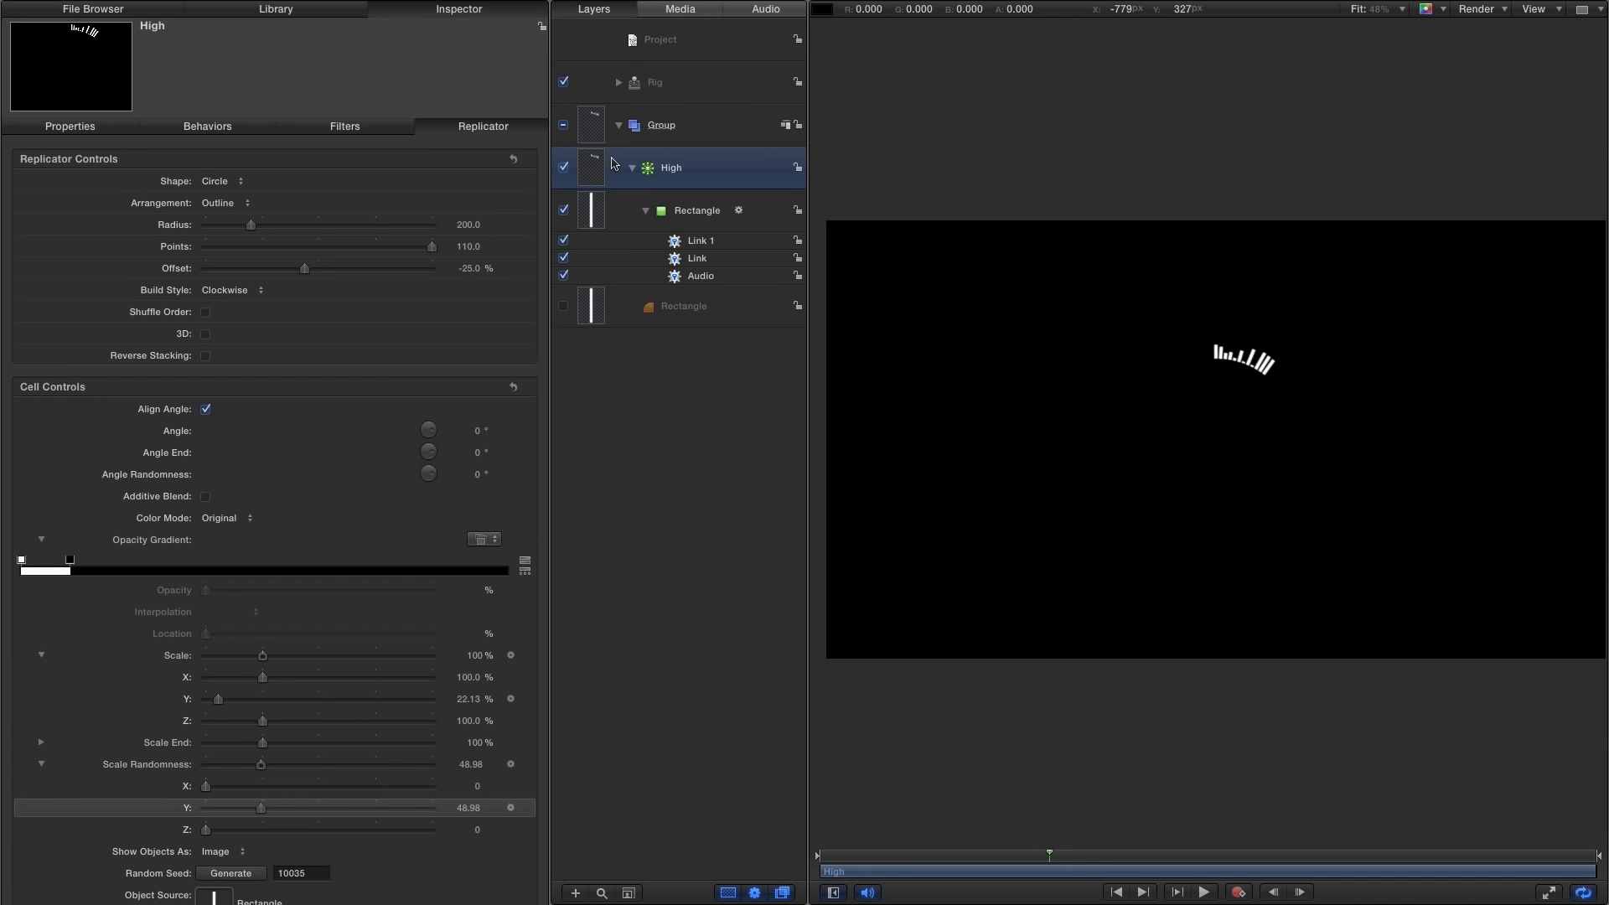
# Publish the Low Frequency and High Frequency parameters of the High replicator's Audio behavior.
pyautogui.click(677, 277)
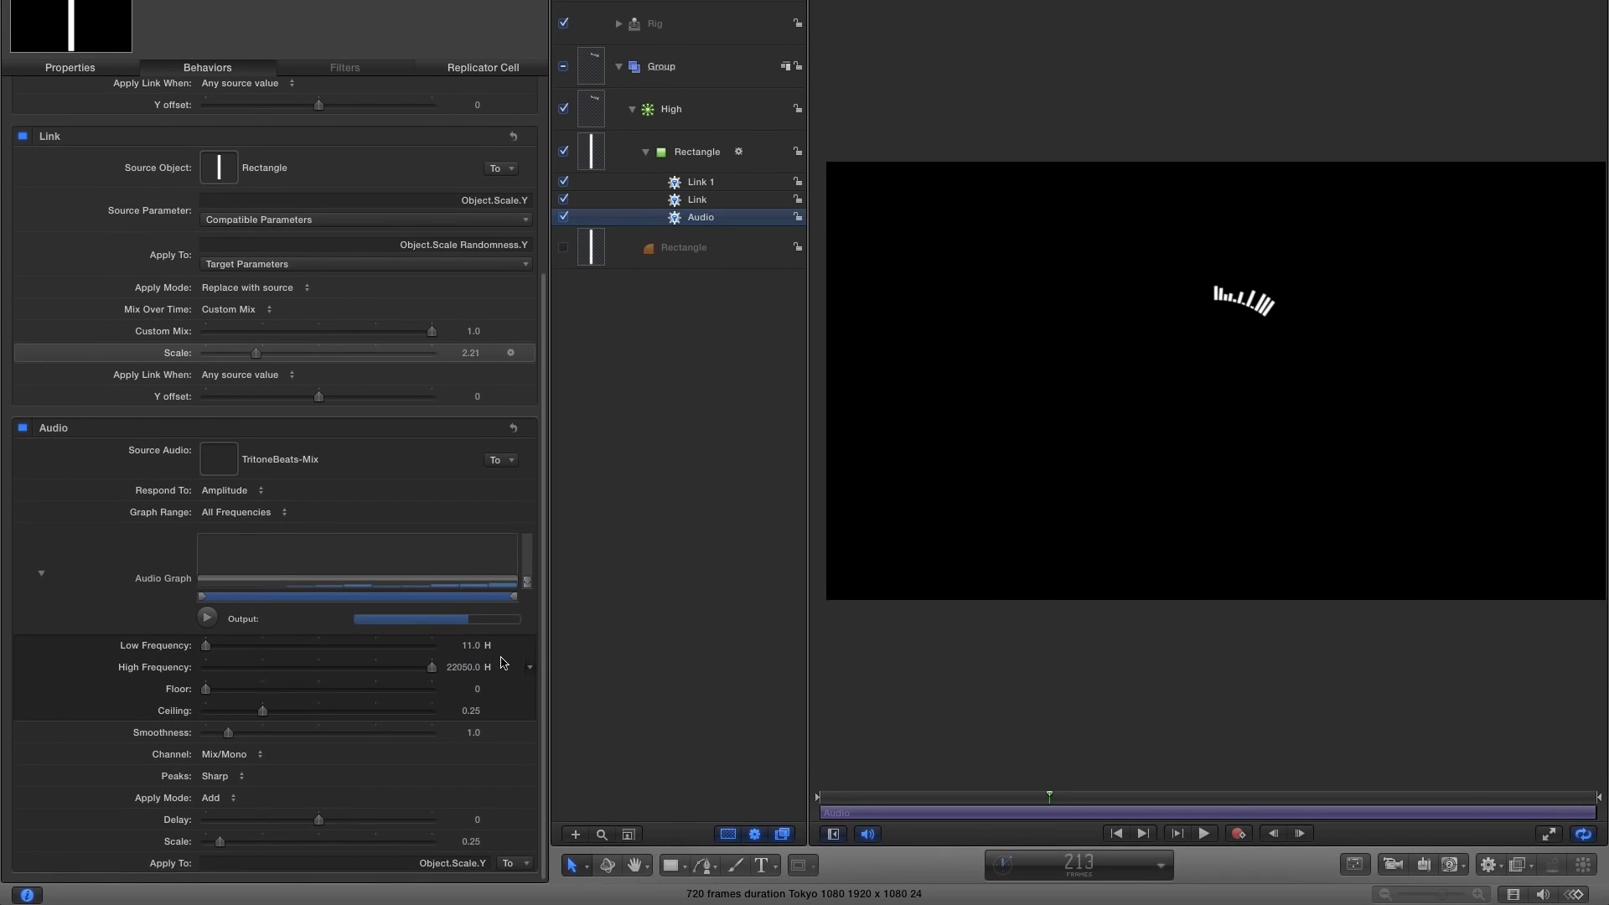
pyautogui.click(531, 646)
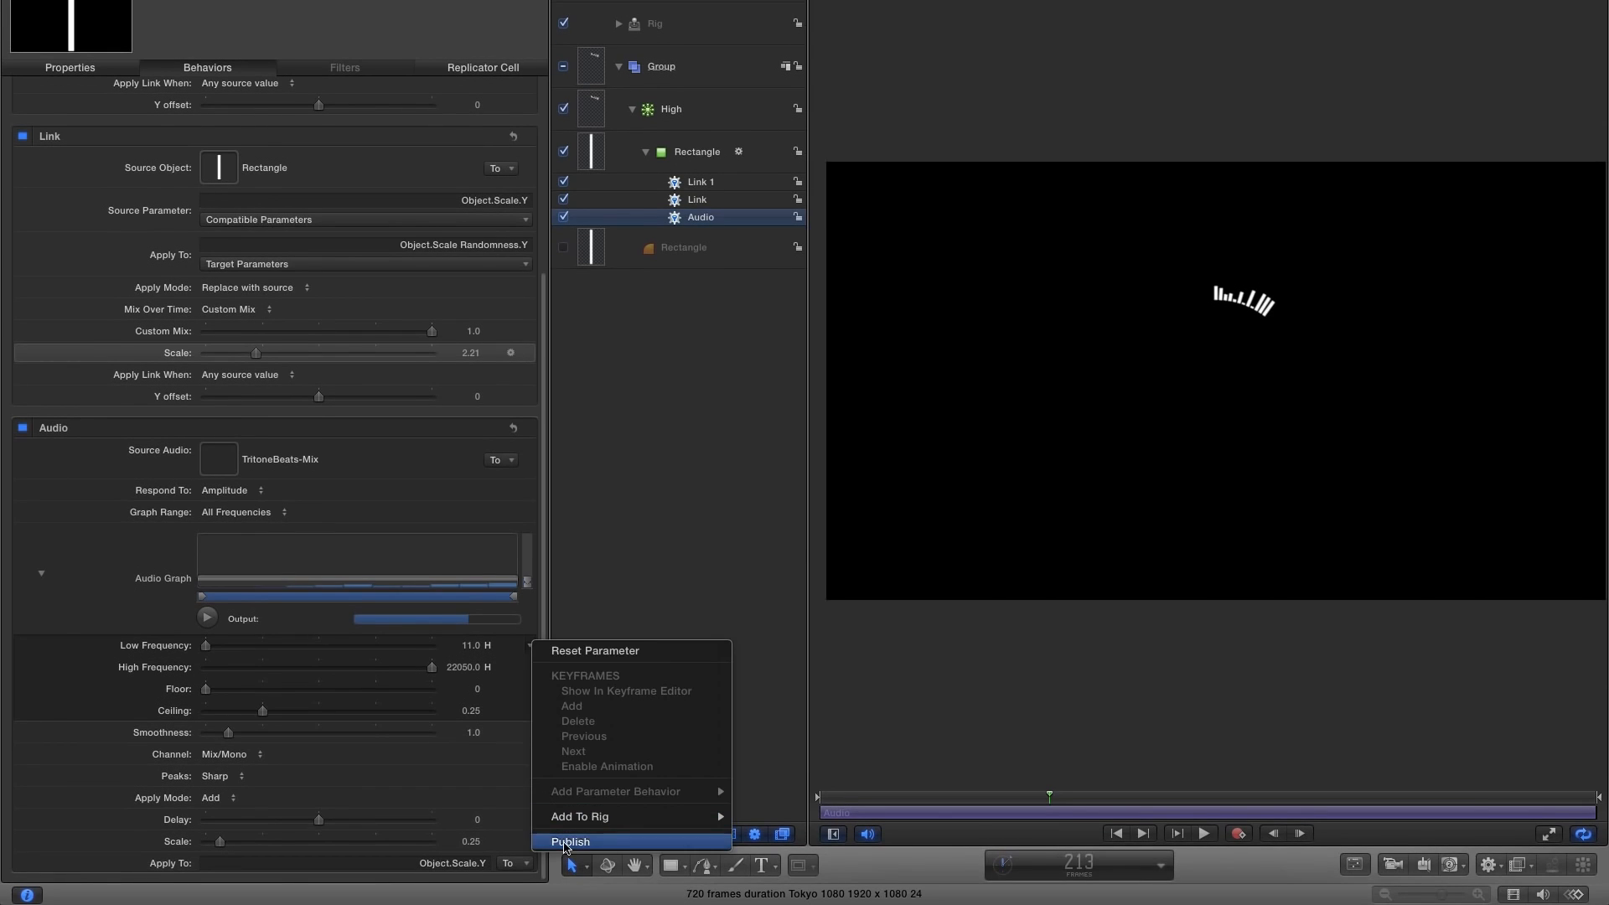
pyautogui.click(560, 826)
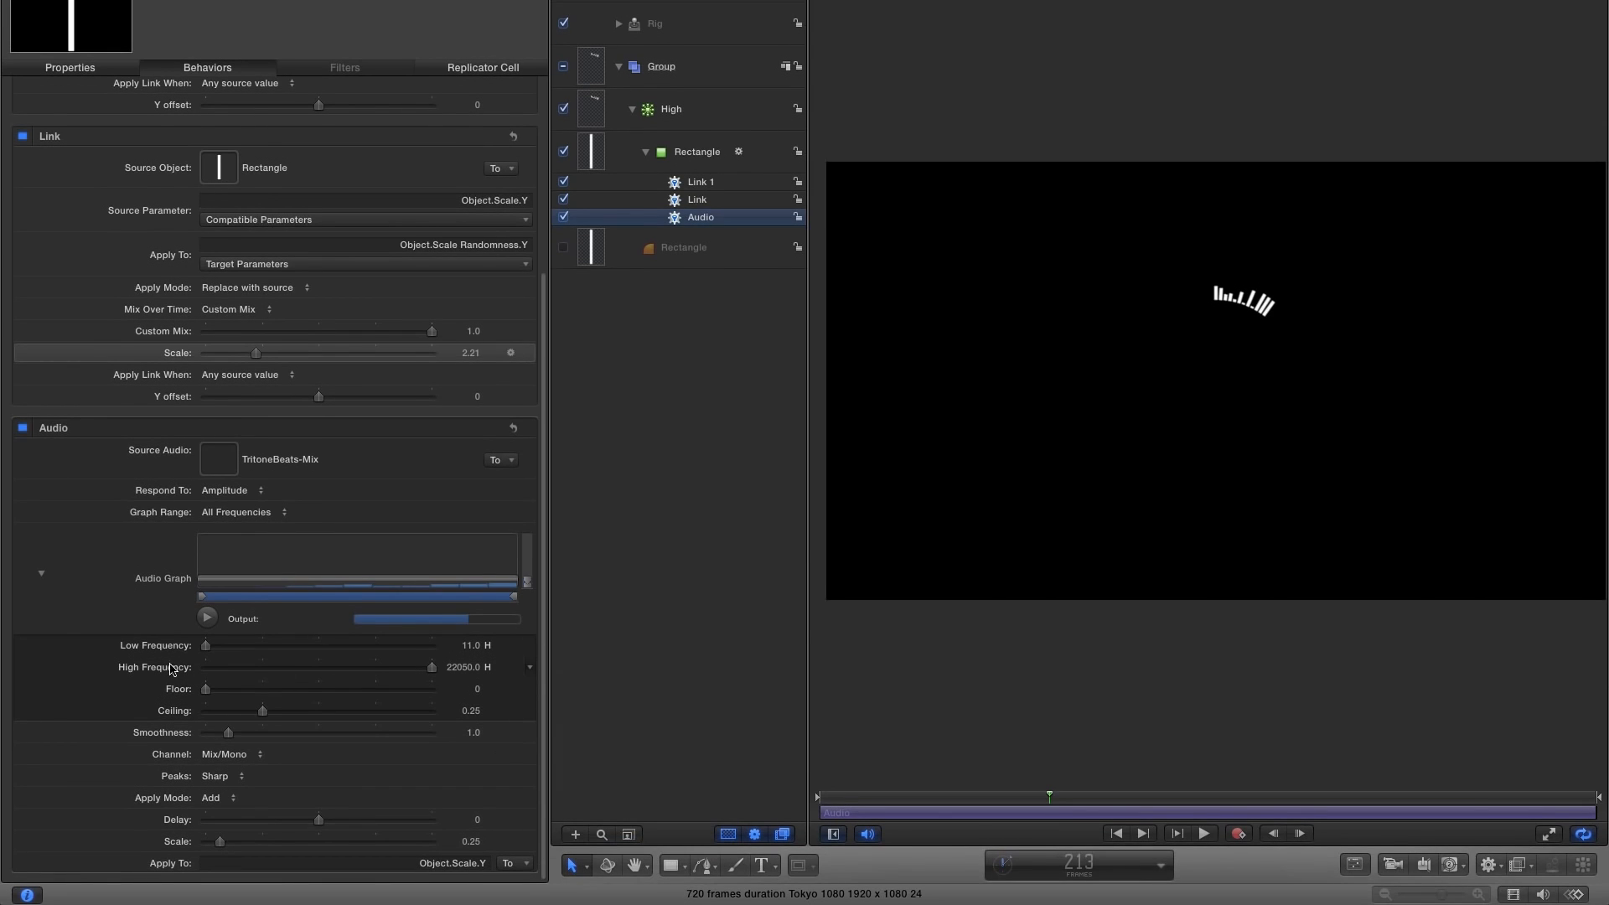
pyautogui.click(532, 668)
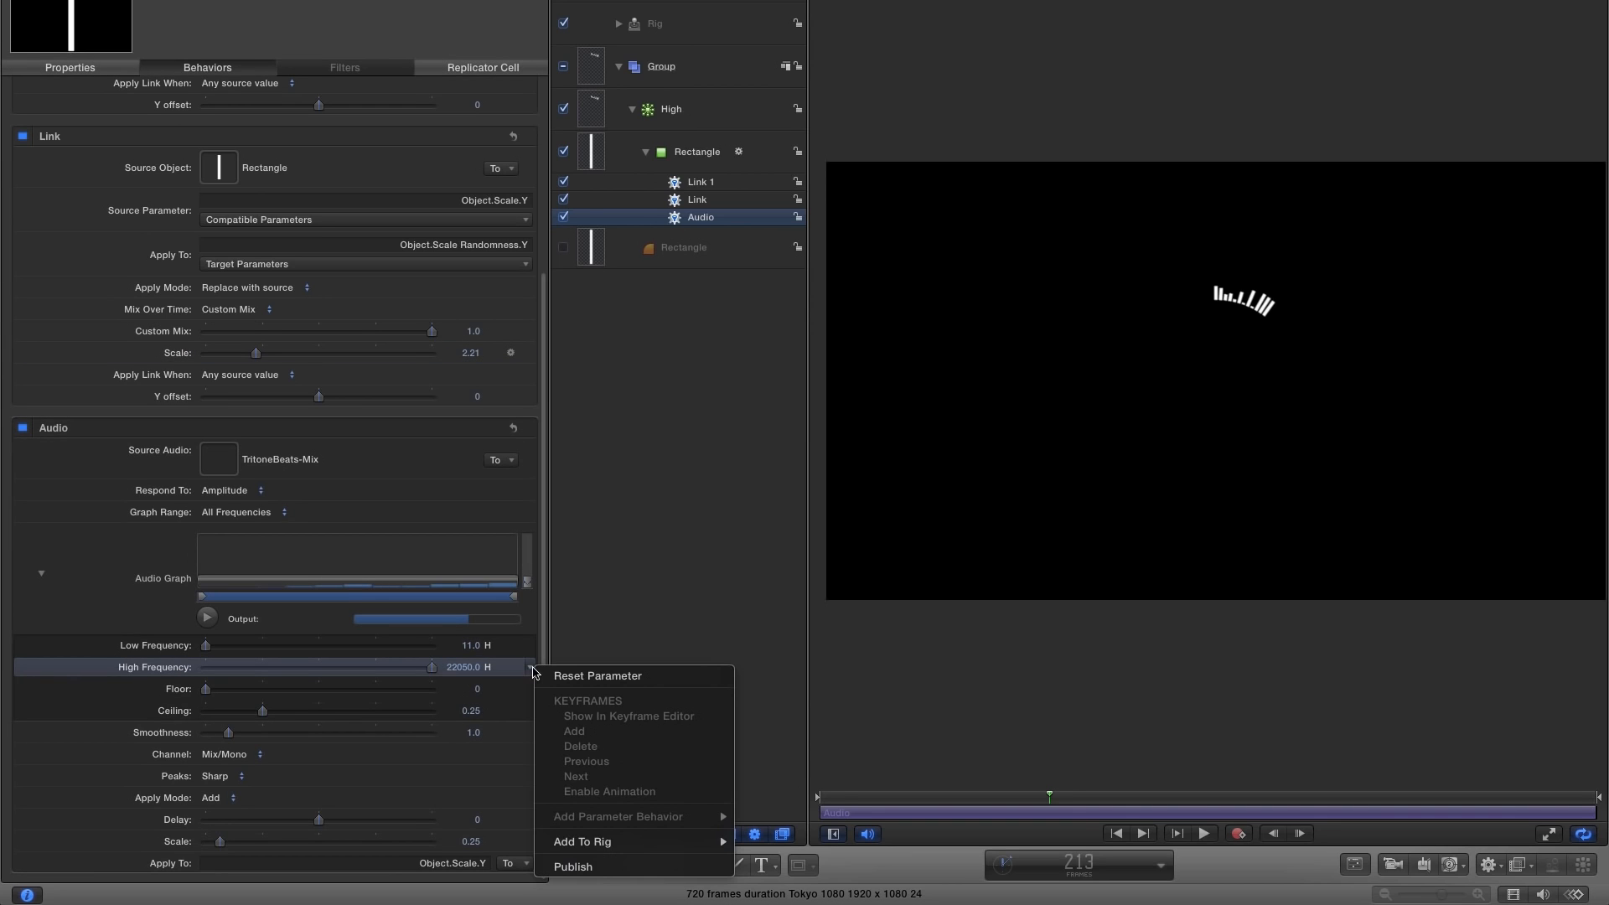
pyautogui.click(575, 868)
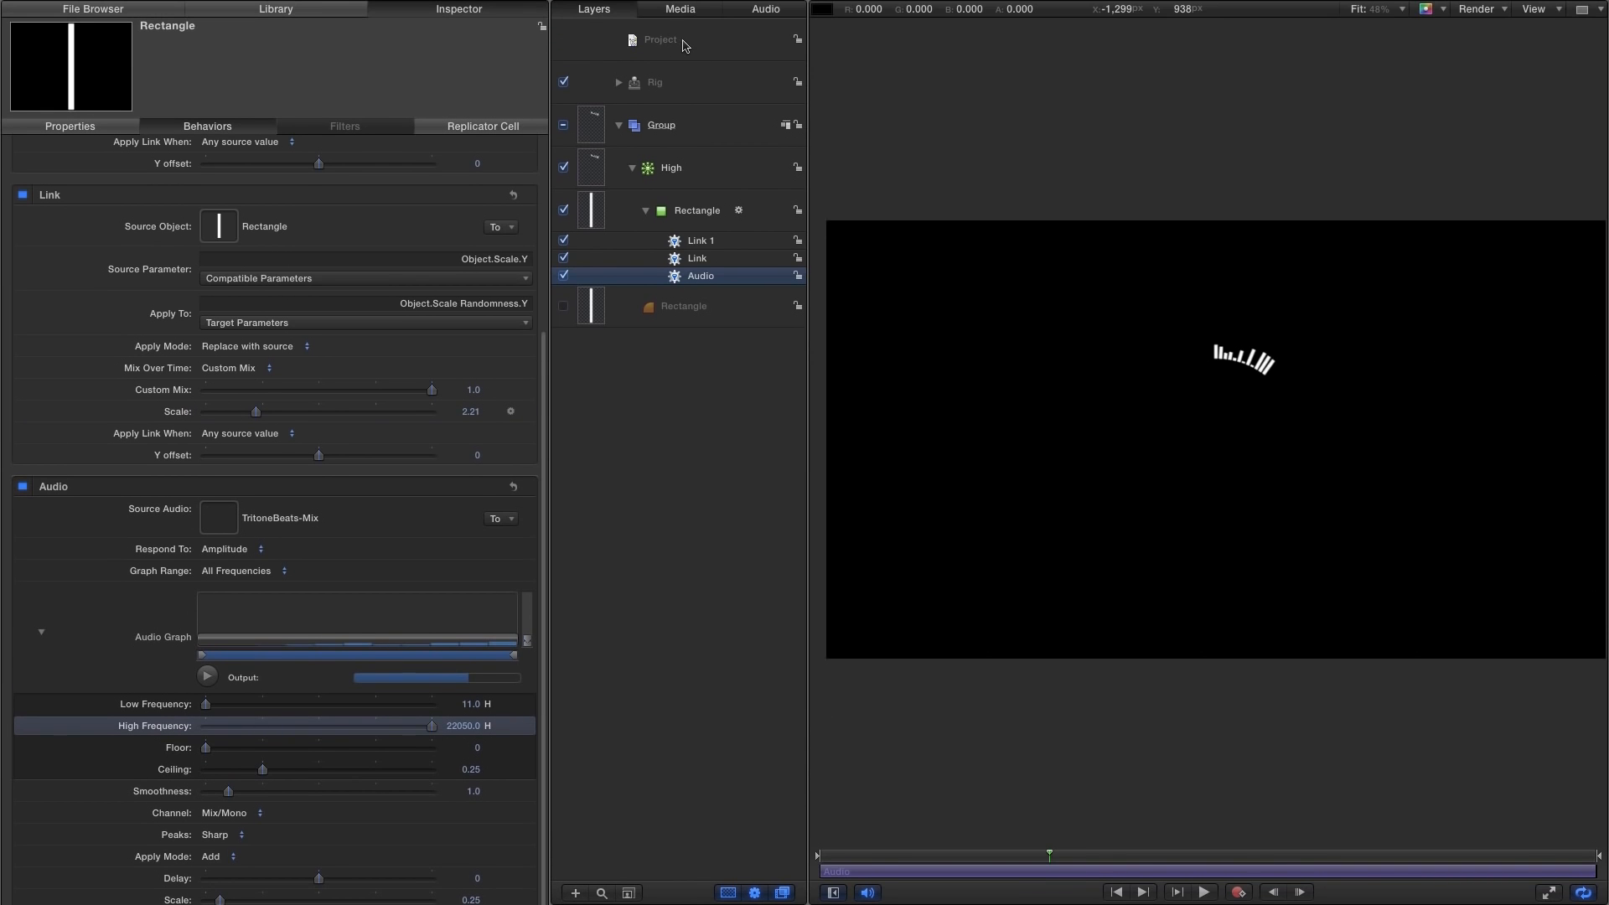
# Set the project's published Low Frequency to 5000 Hz and play back the project from the start.
pyautogui.click(685, 45)
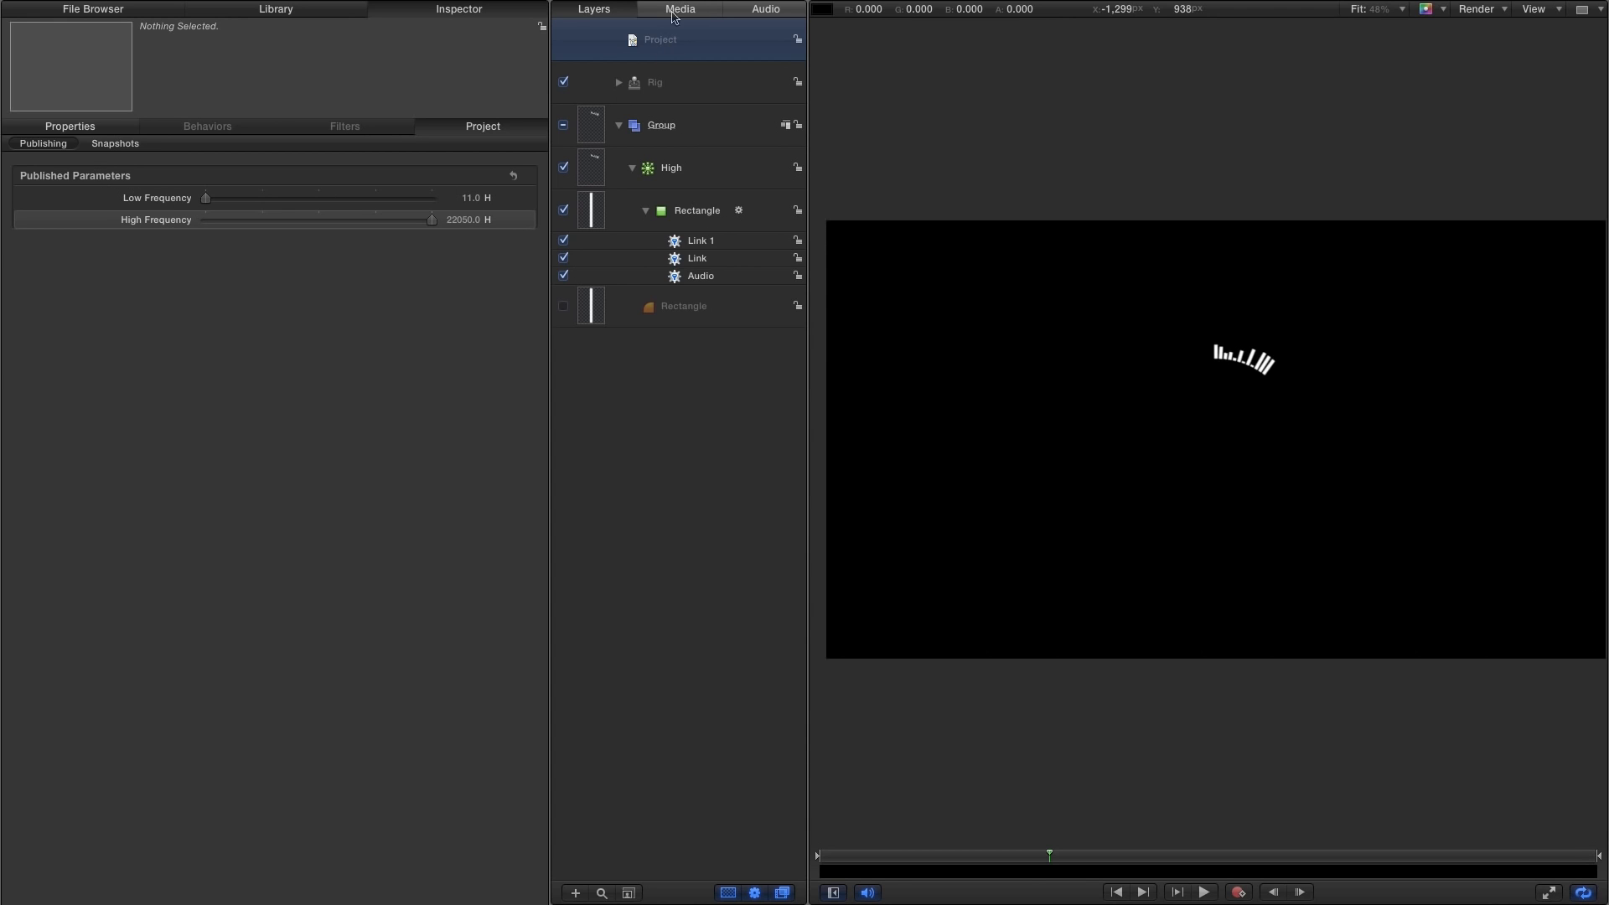
pyautogui.click(461, 219)
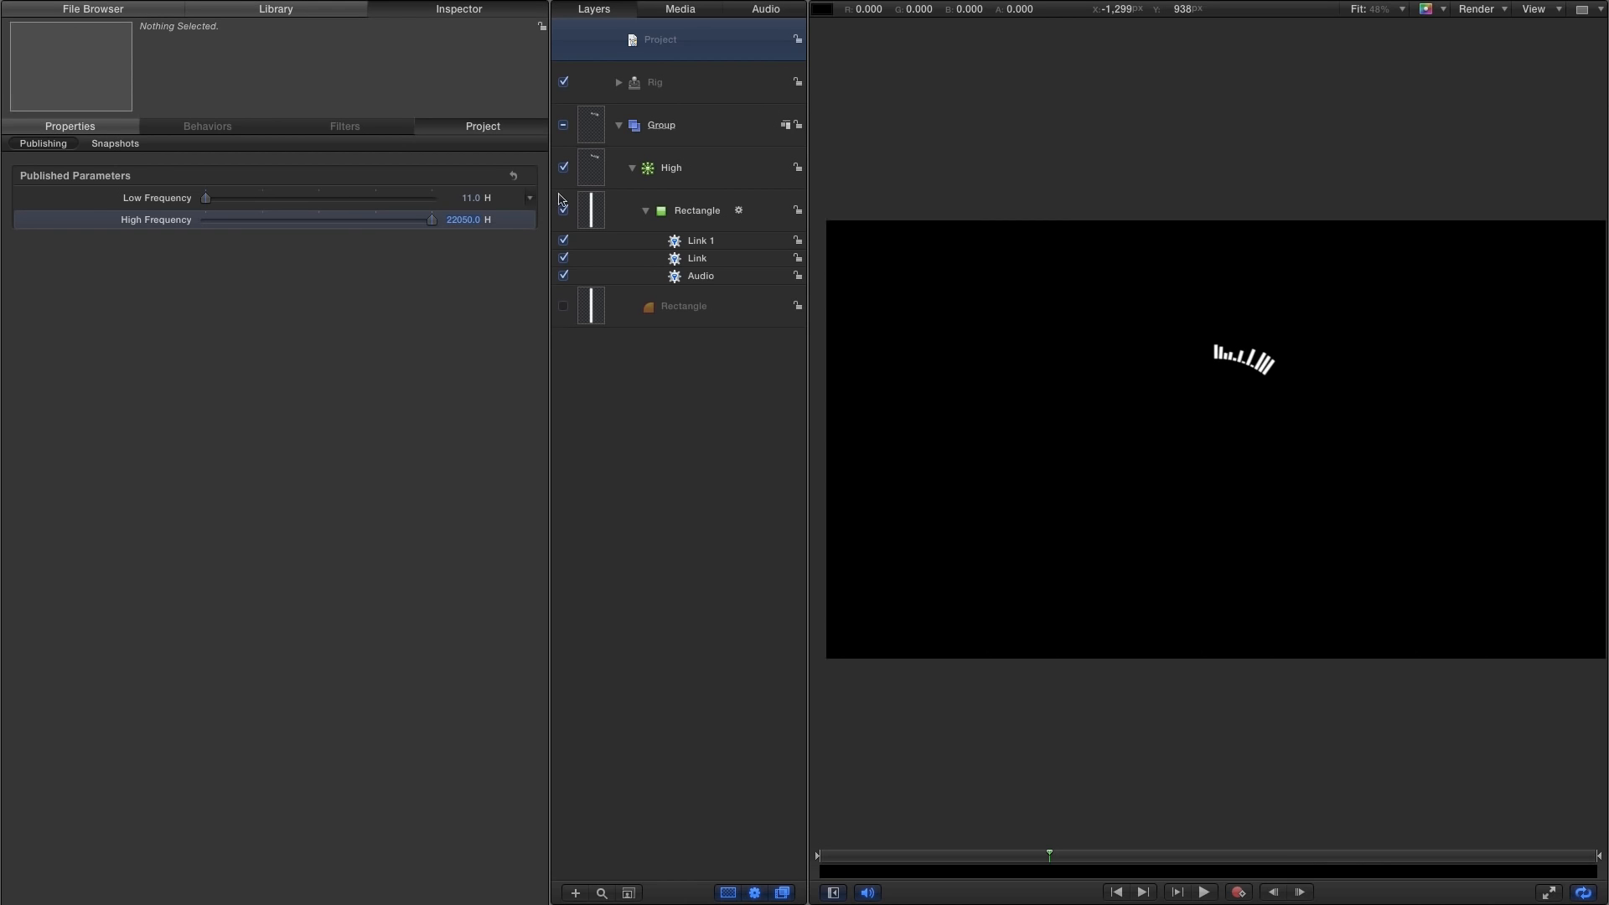
pyautogui.click(470, 197)
pyautogui.write('5000')
pyautogui.press('Return')
pyautogui.click(1116, 892)
pyautogui.click(1205, 892)
pyautogui.click(1205, 892)
# Duplicate the collapsed High replicator and rename the copy as High Mid.
pyautogui.click(597, 168)
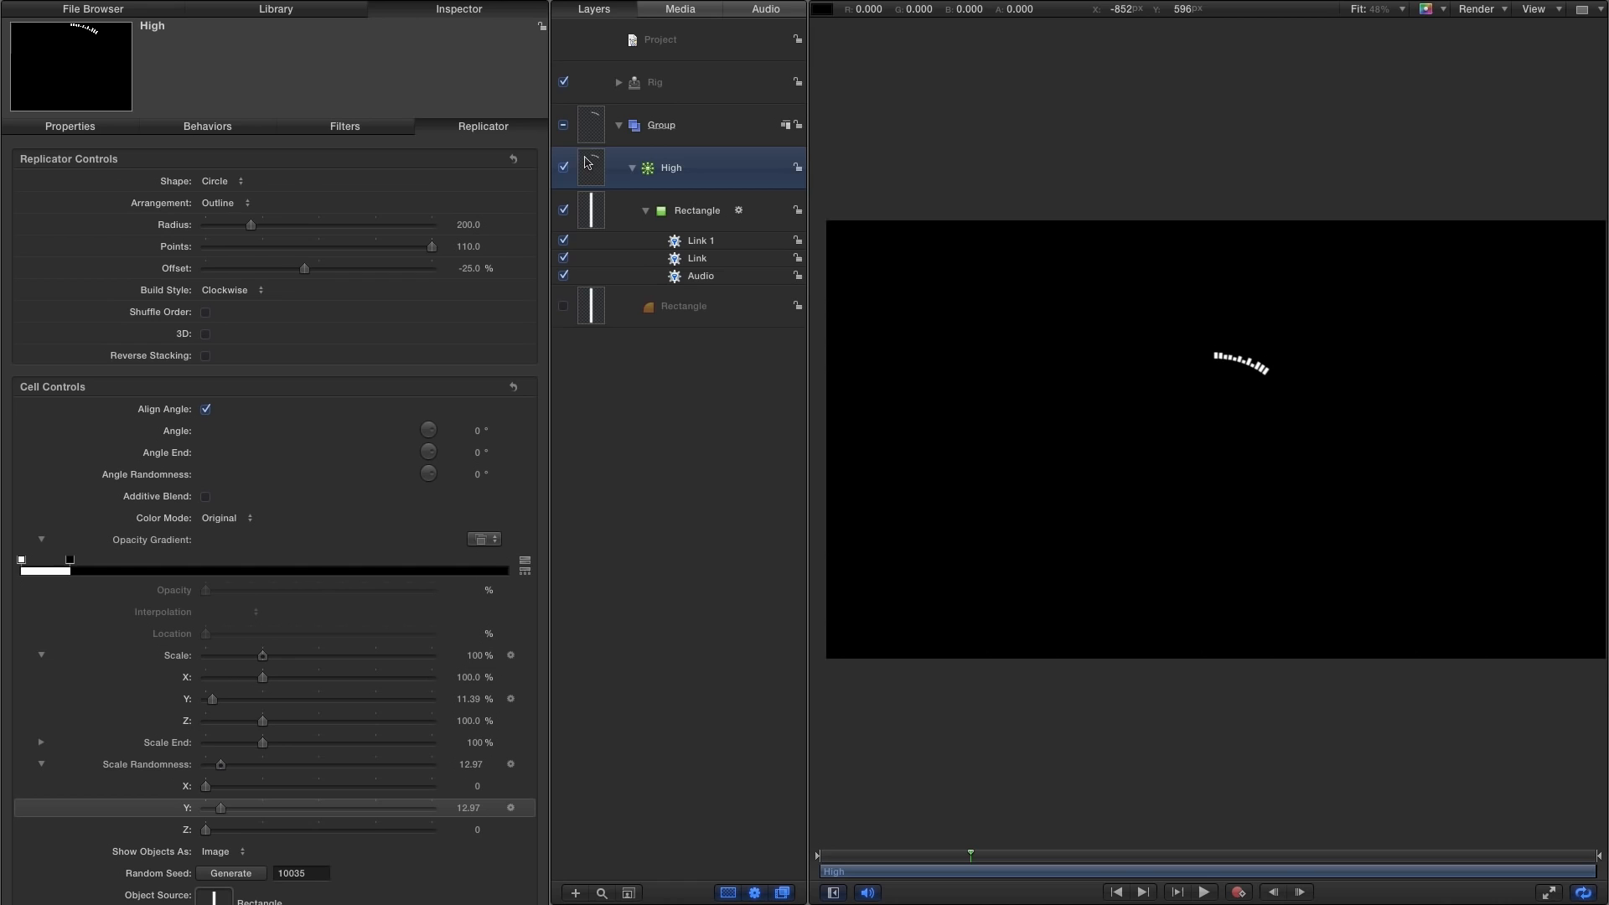
pyautogui.click(631, 168)
pyautogui.rightClick(594, 160)
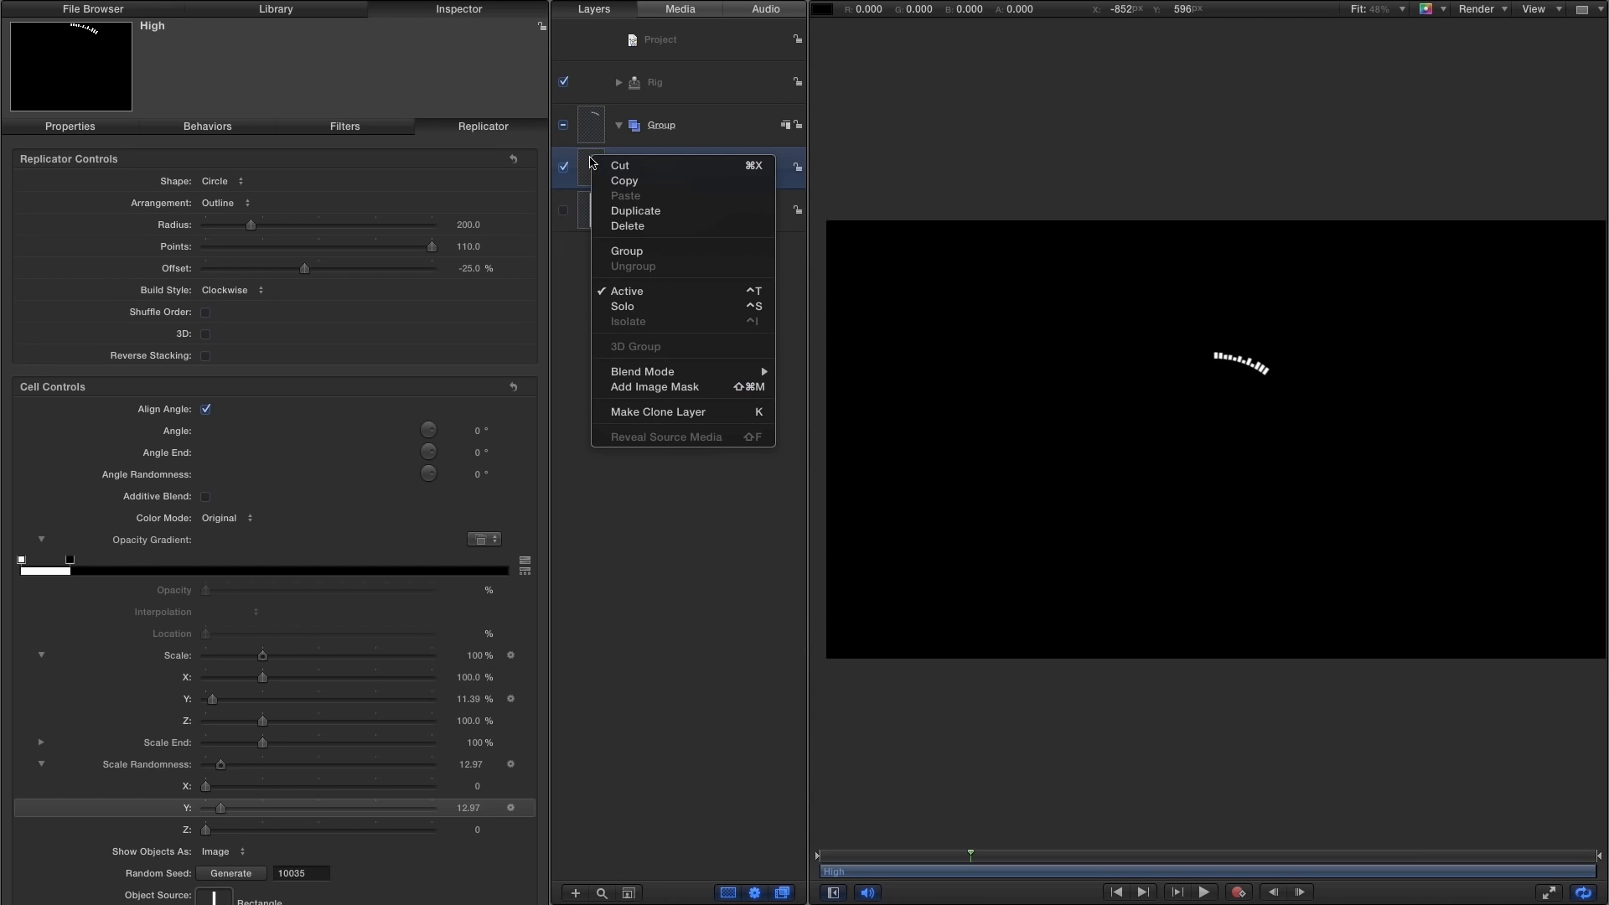
pyautogui.click(622, 211)
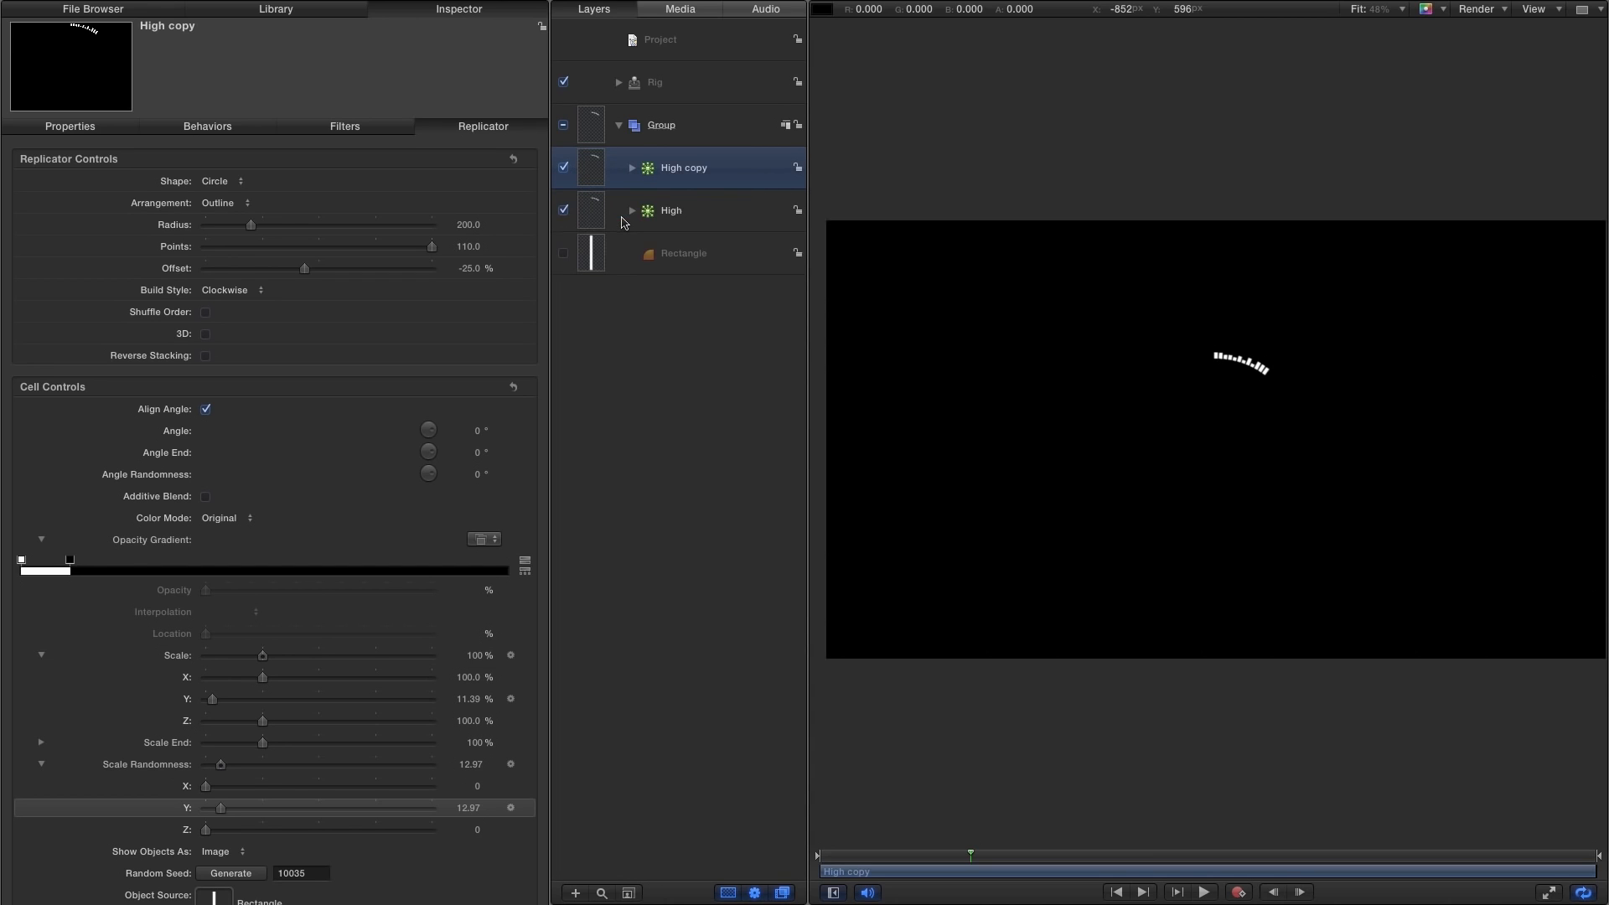
pyautogui.doubleClick(714, 168)
pyautogui.click(714, 167)
pyautogui.press('BackSpace')
pyautogui.press('BackSpace')
pyautogui.press('BackSpace')
pyautogui.press('BackSpace')
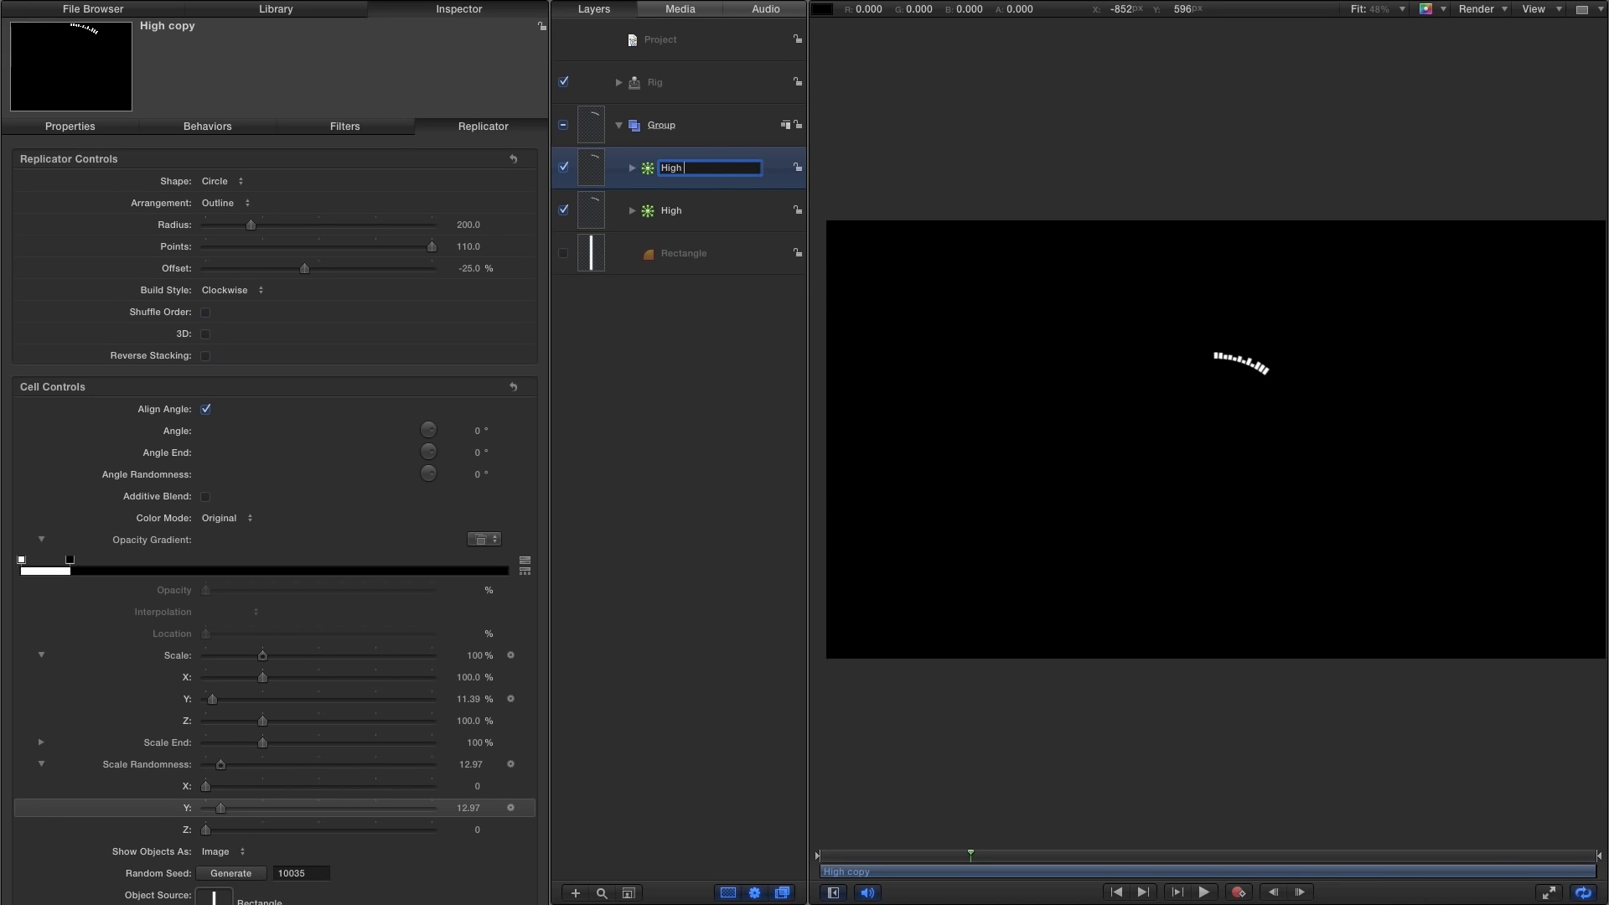
pyautogui.press('Return')
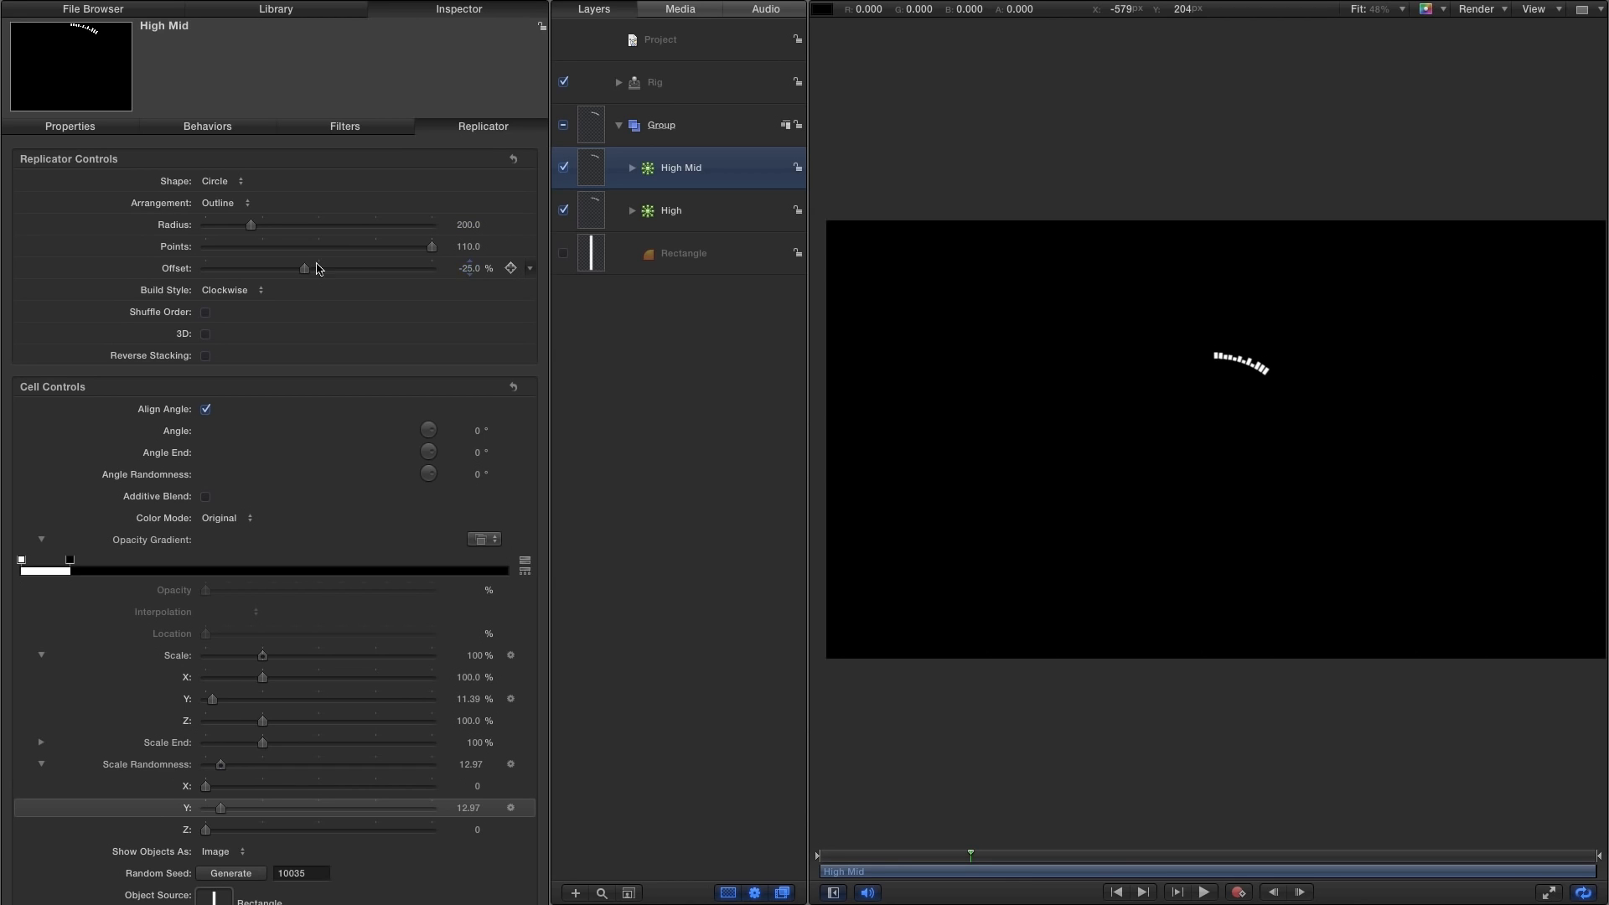
# Set the High Mid replicator's offset to -15%.
pyautogui.doubleClick(470, 273)
pyautogui.write('-15')
pyautogui.press('Return')
# Publish the Low Frequency and High Frequency parameters of the High Mid replicator's Audio behavior.
pyautogui.click(632, 168)
pyautogui.click(647, 211)
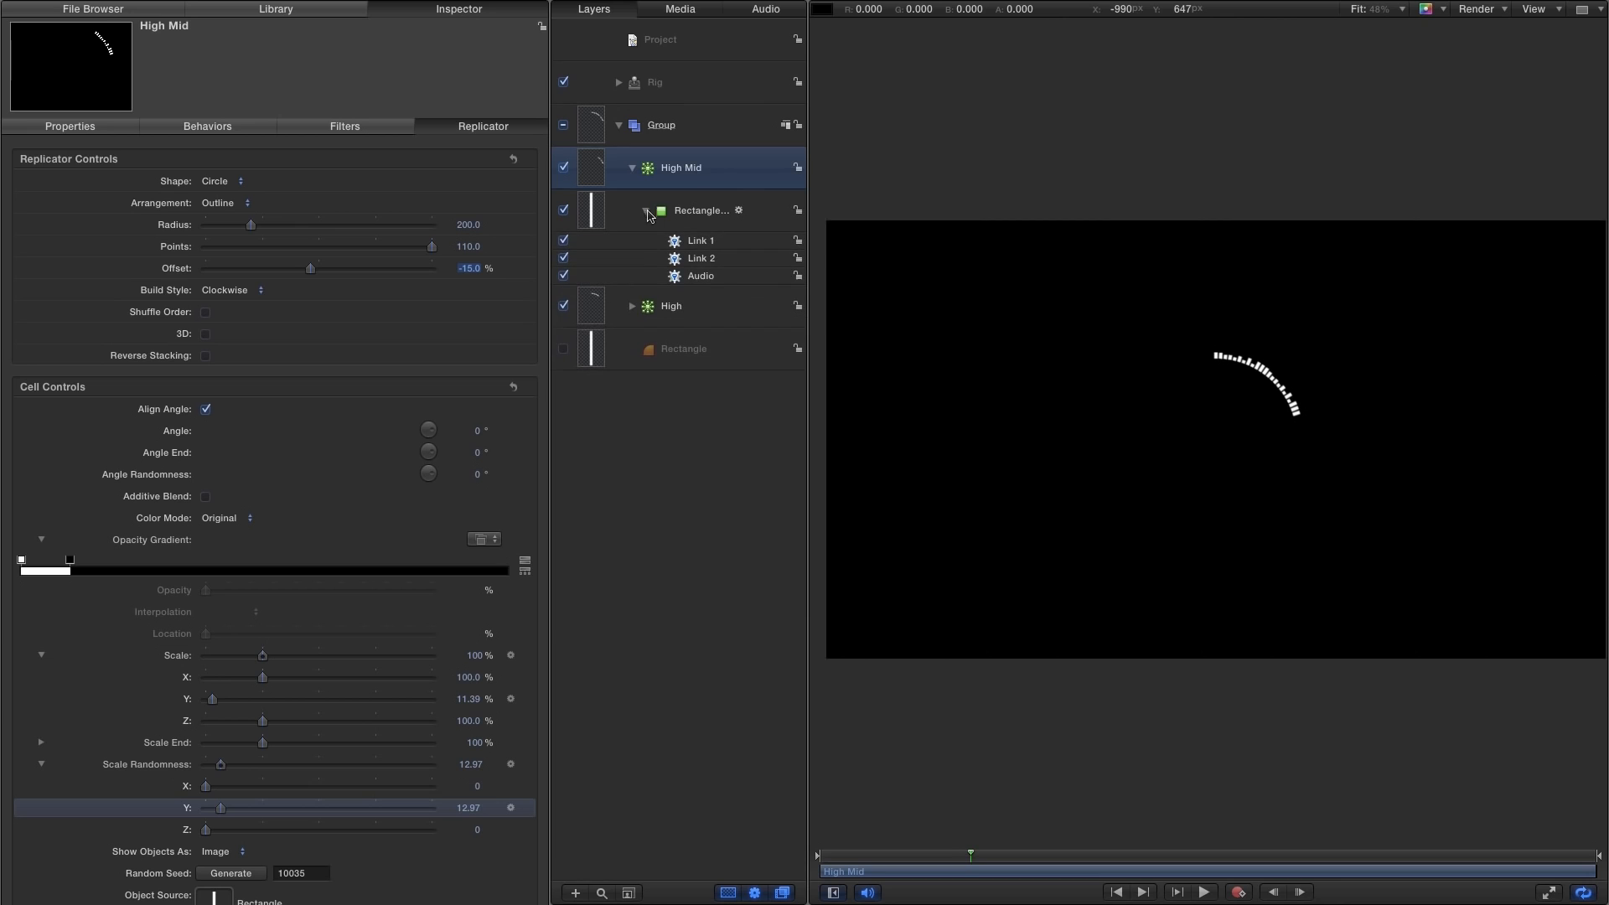
pyautogui.click(700, 276)
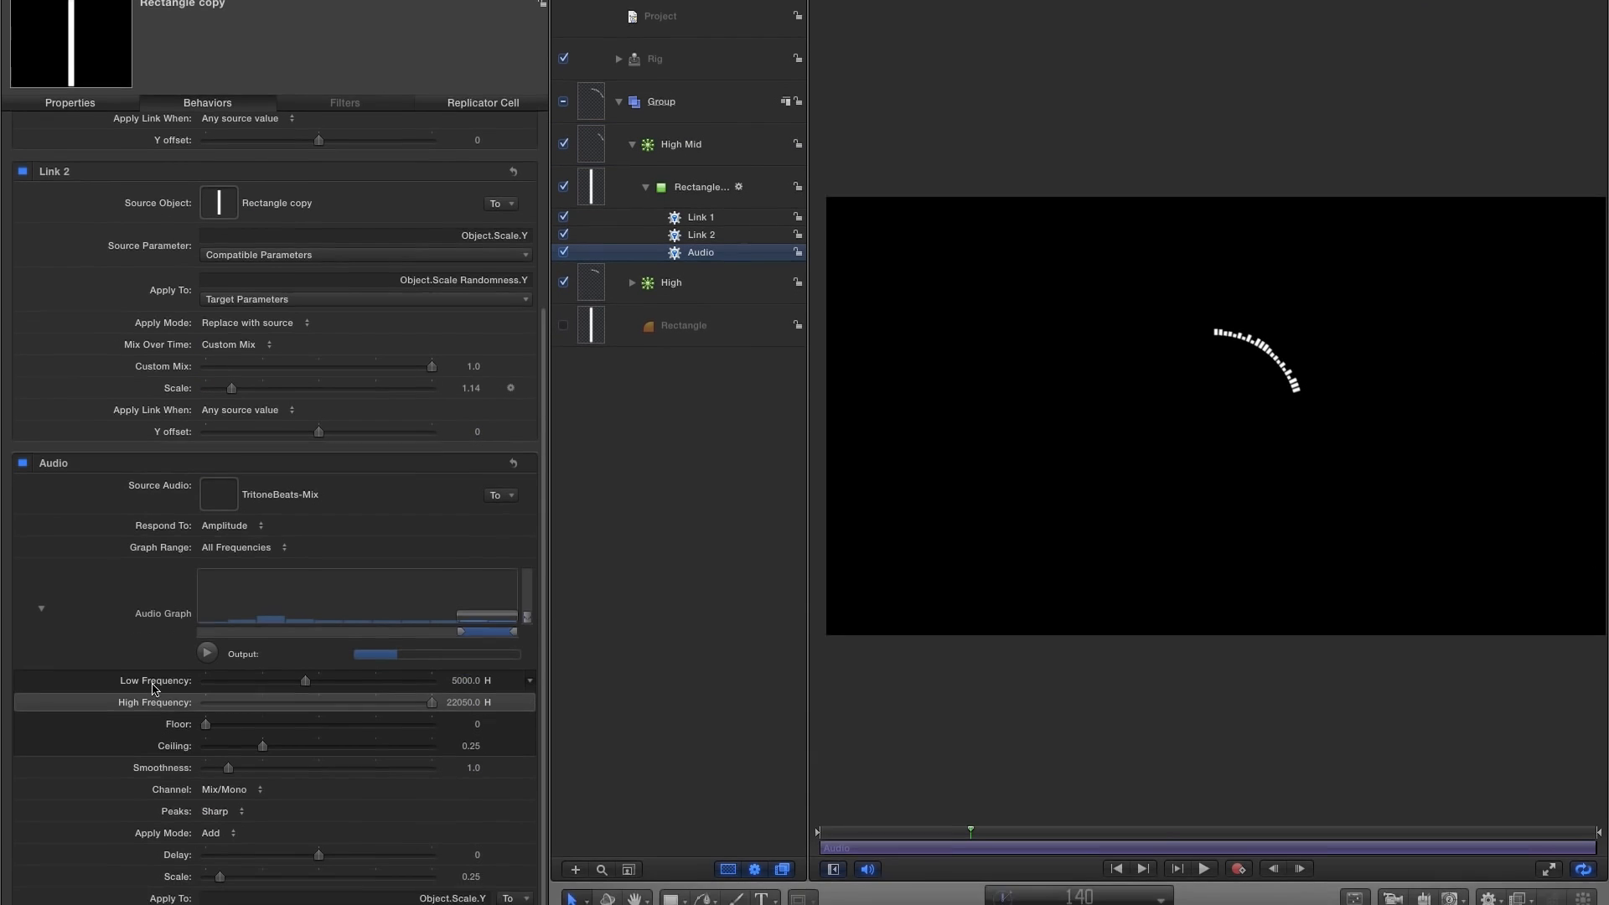
pyautogui.click(529, 646)
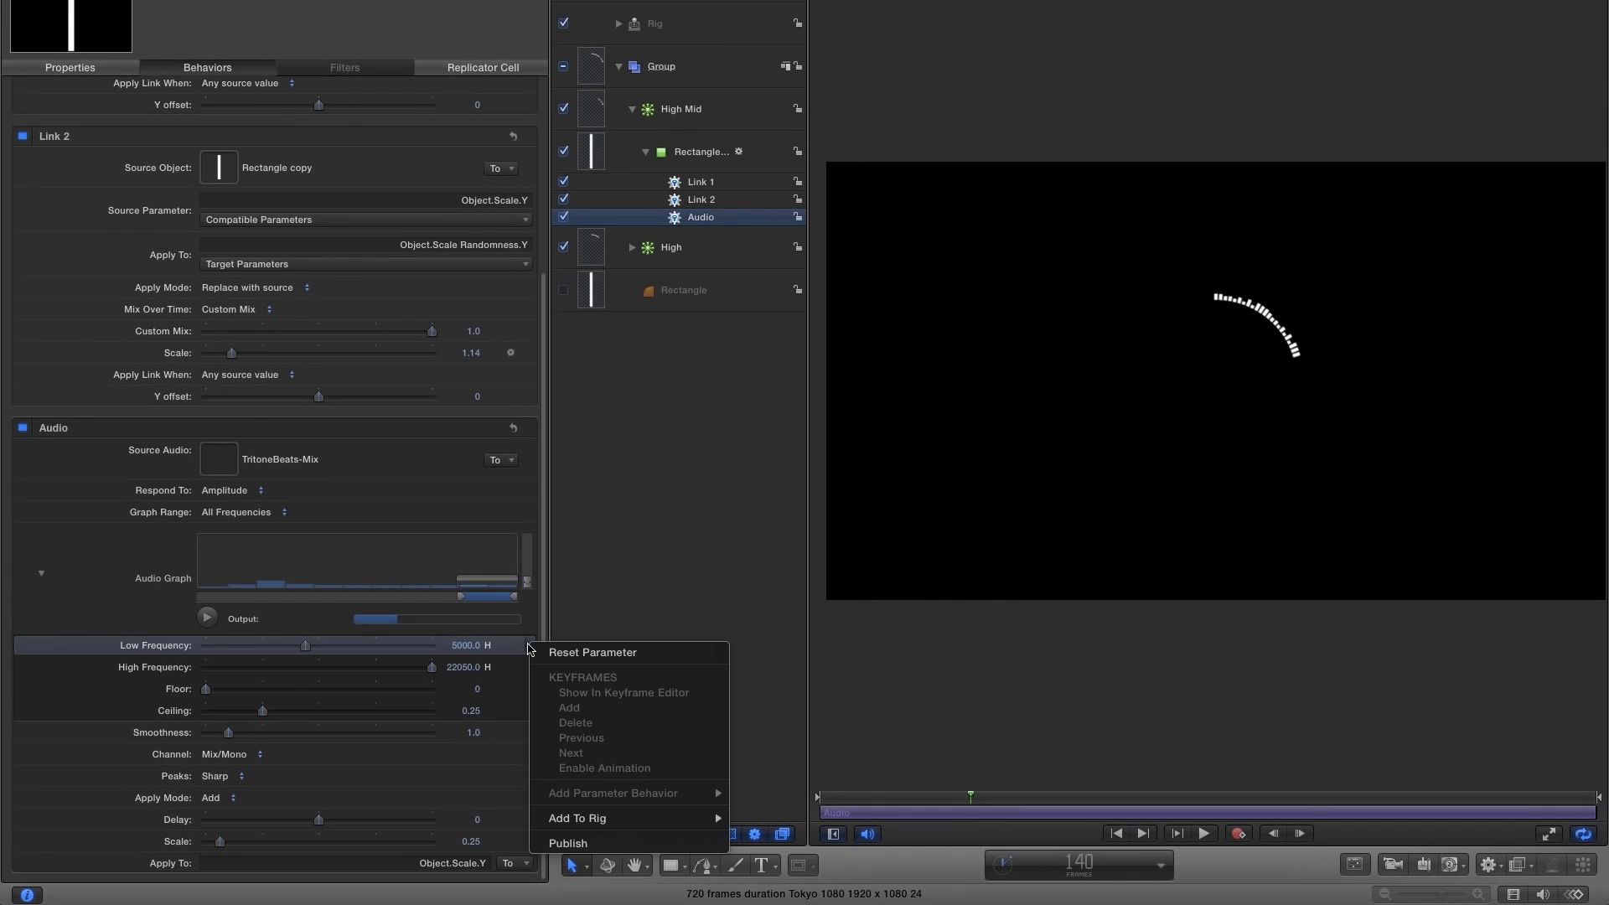
pyautogui.click(577, 843)
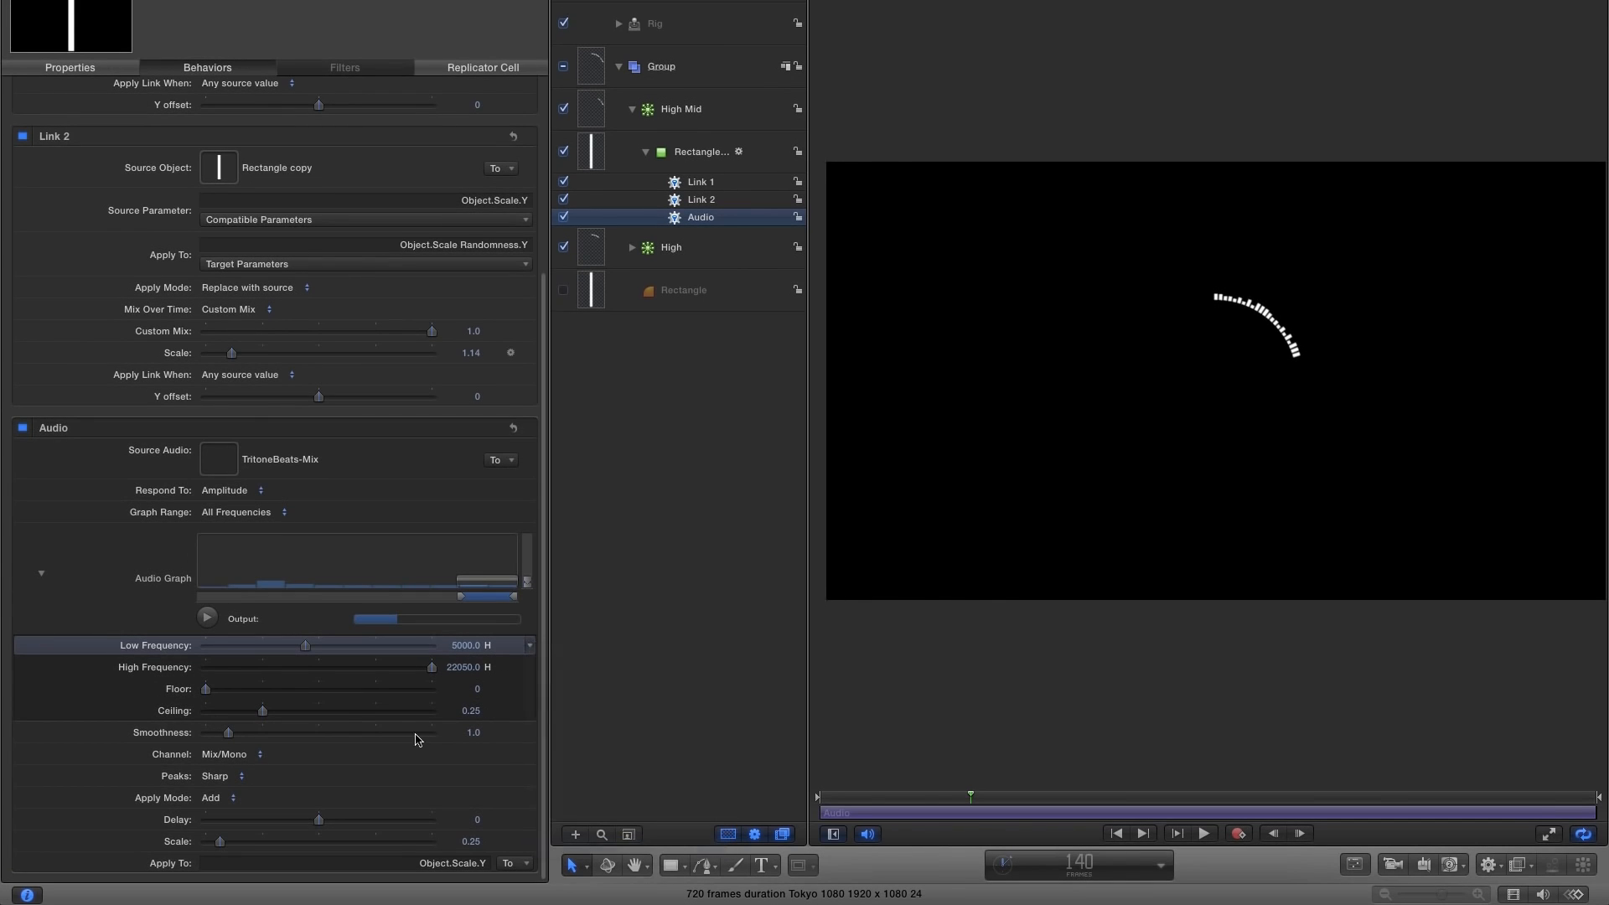
pyautogui.click(526, 664)
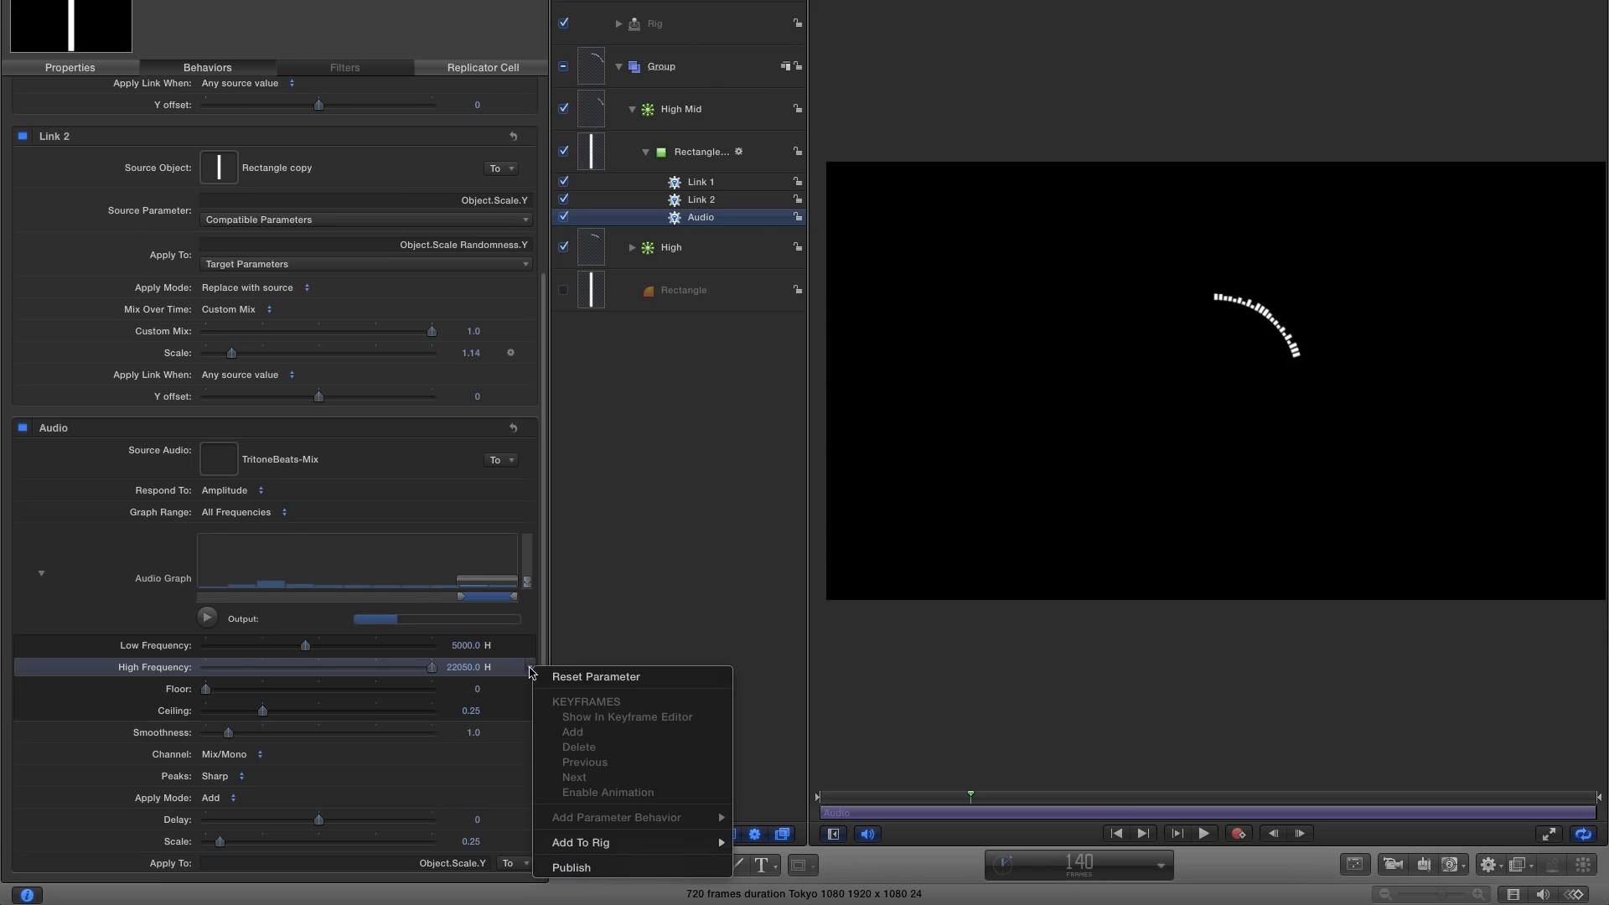
pyautogui.click(574, 866)
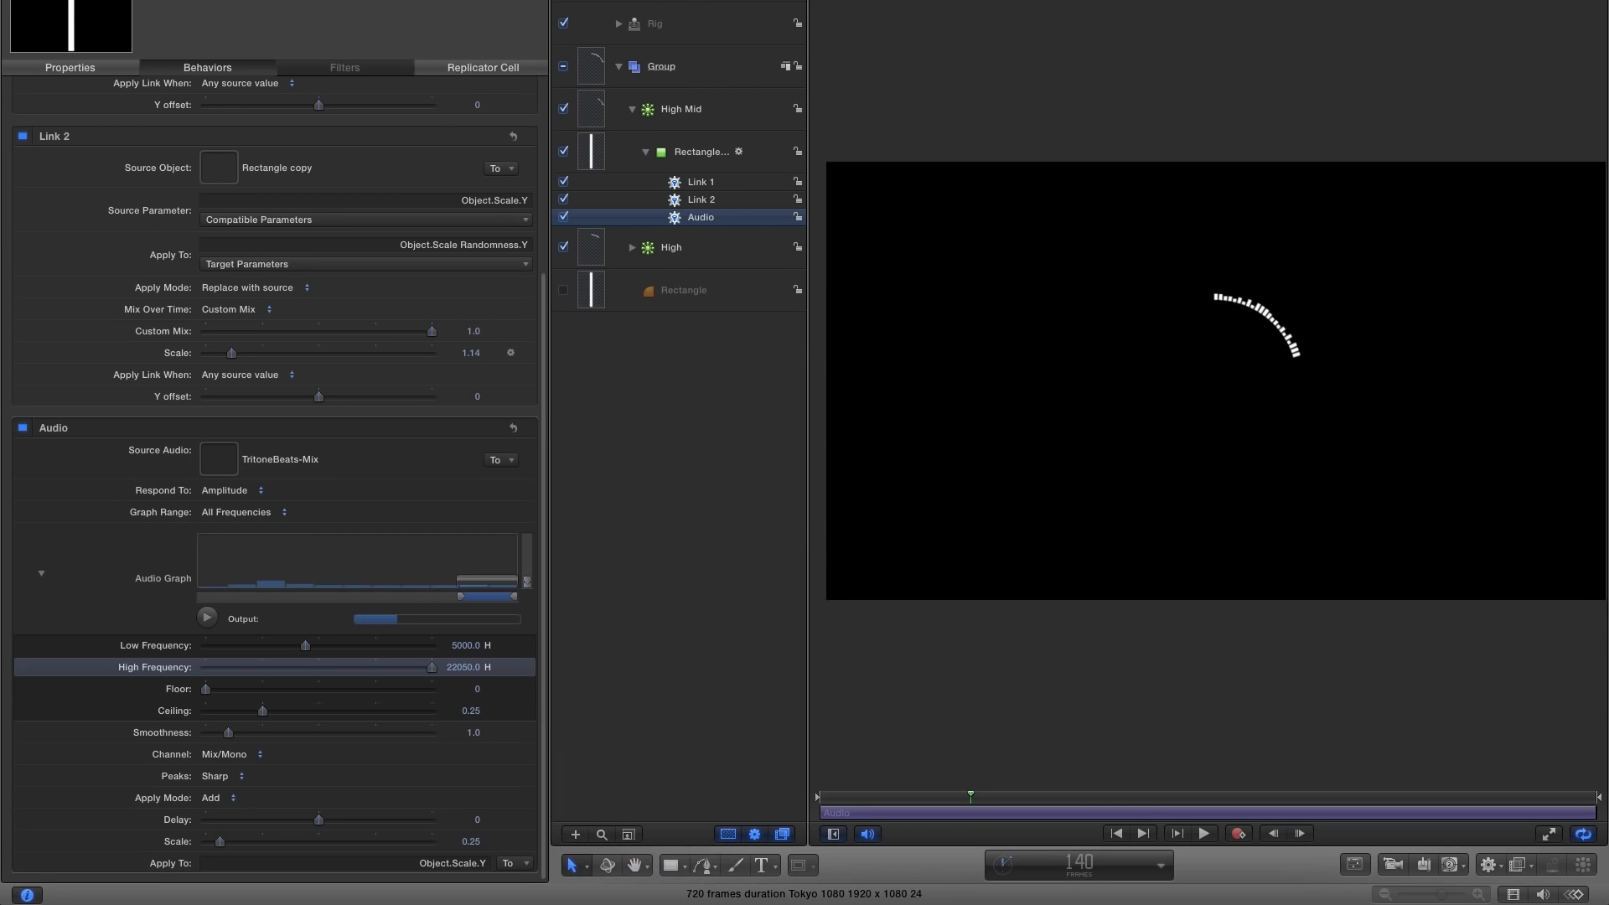
# Set High Mid's published Low Frequency to 1000 Hz and High Frequency to 6000 Hz, and move the playhead to frame 119.
pyautogui.click(679, 4)
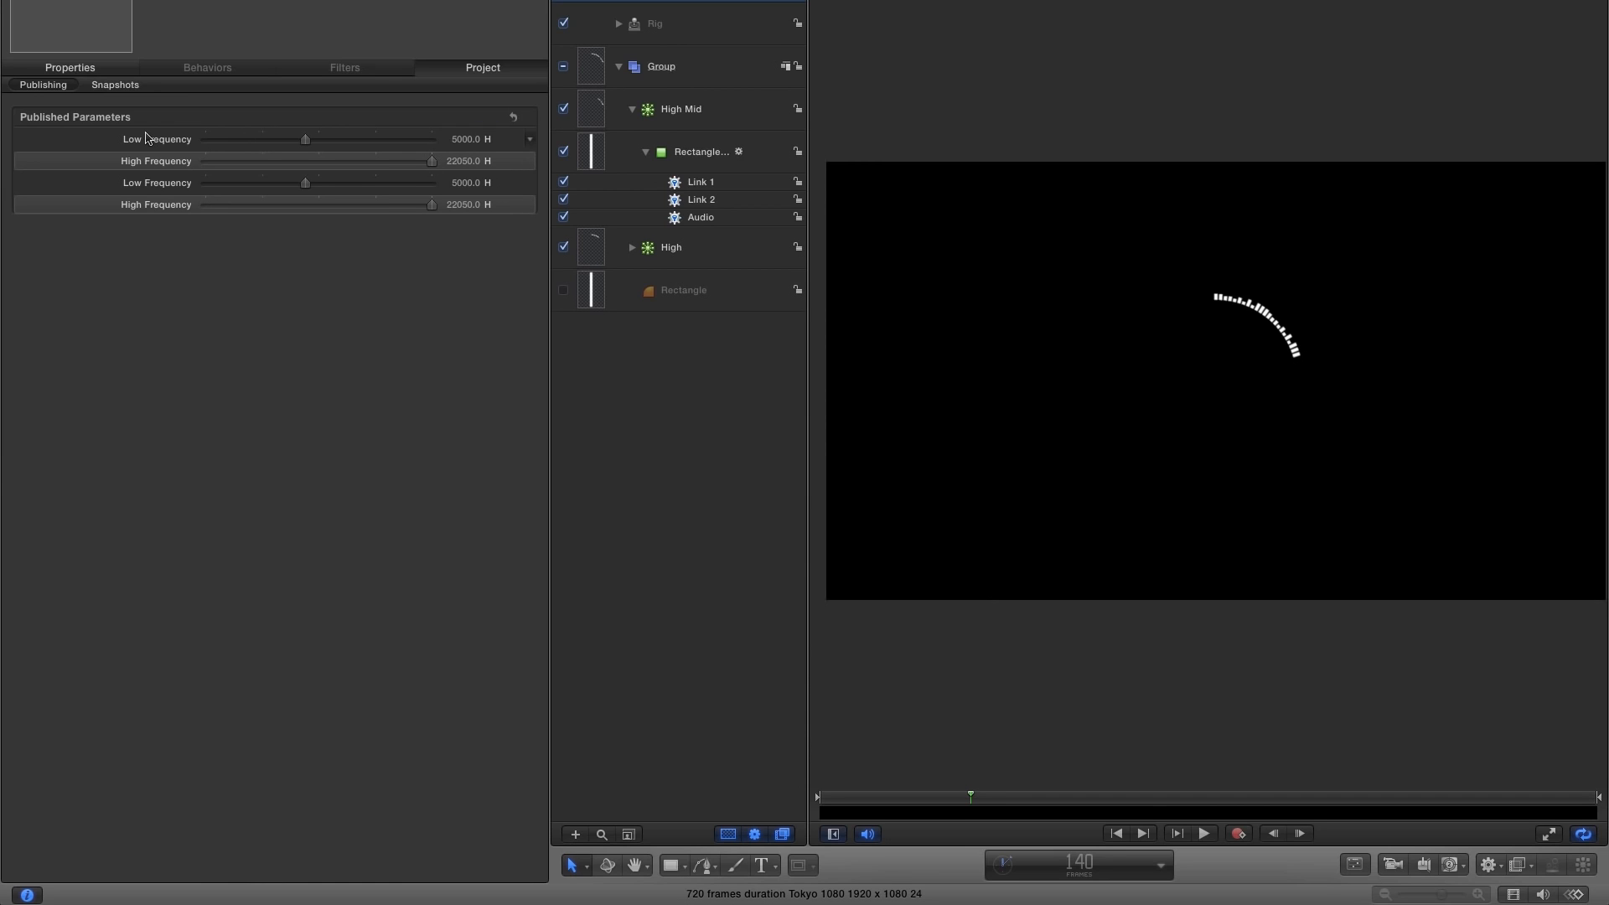
pyautogui.click(466, 182)
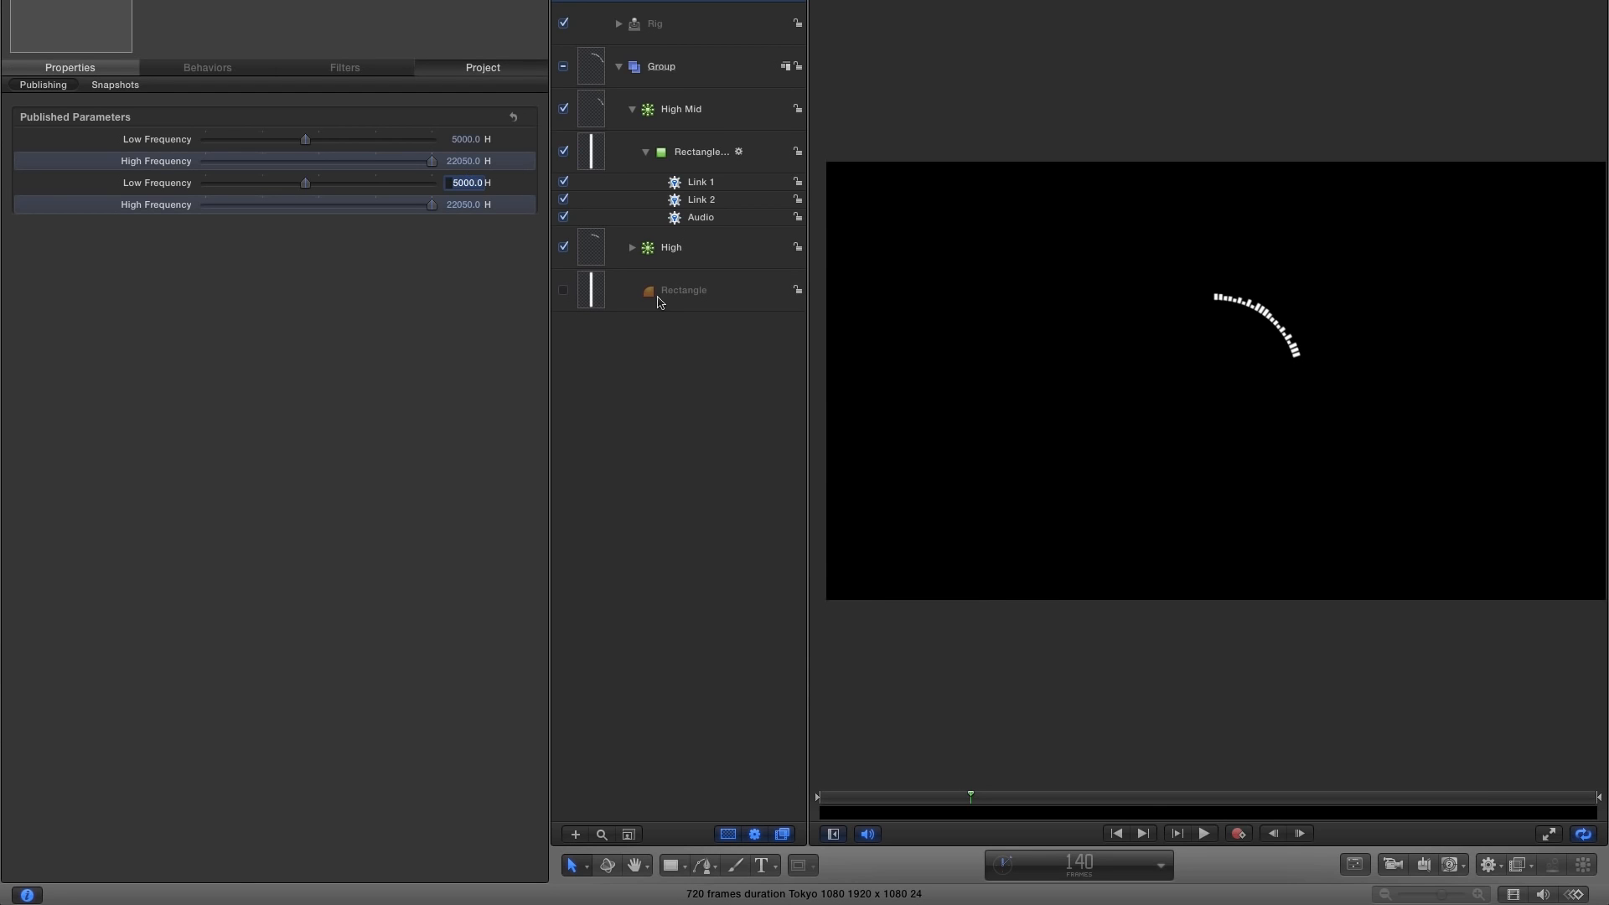
pyautogui.write('1')
pyautogui.press('Return')
pyautogui.click(463, 204)
pyautogui.write('6000')
pyautogui.press('Return')
pyautogui.moveTo(970, 797); pyautogui.dragTo(948, 798)
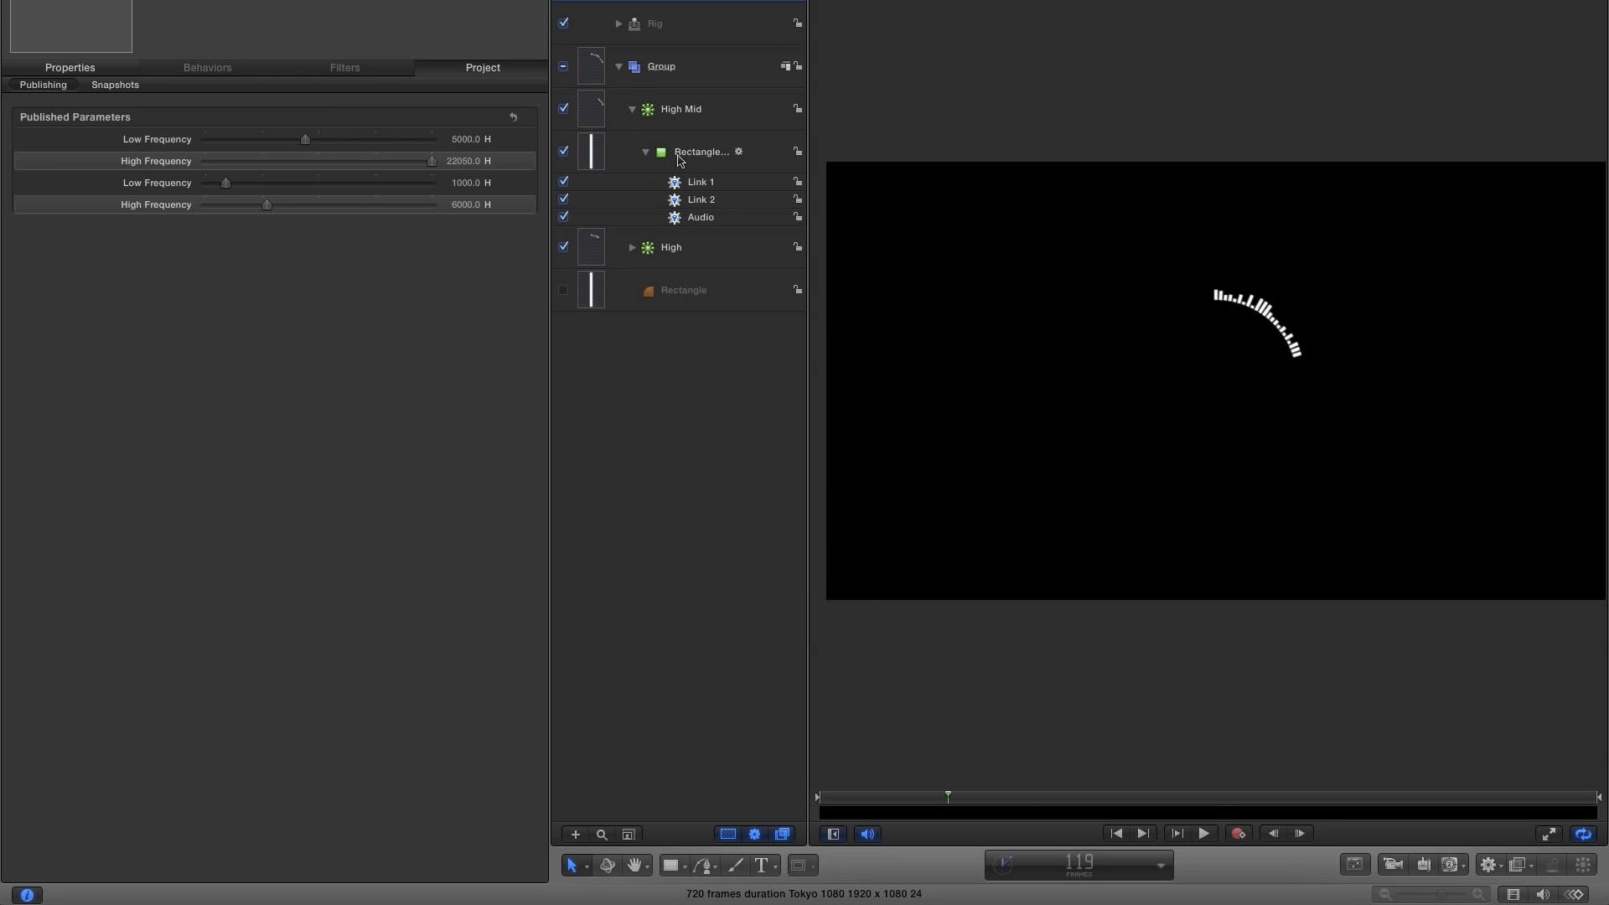
# Duplicate the collapsed High Mid replicator and rename the copy as Mid.
pyautogui.click(592, 107)
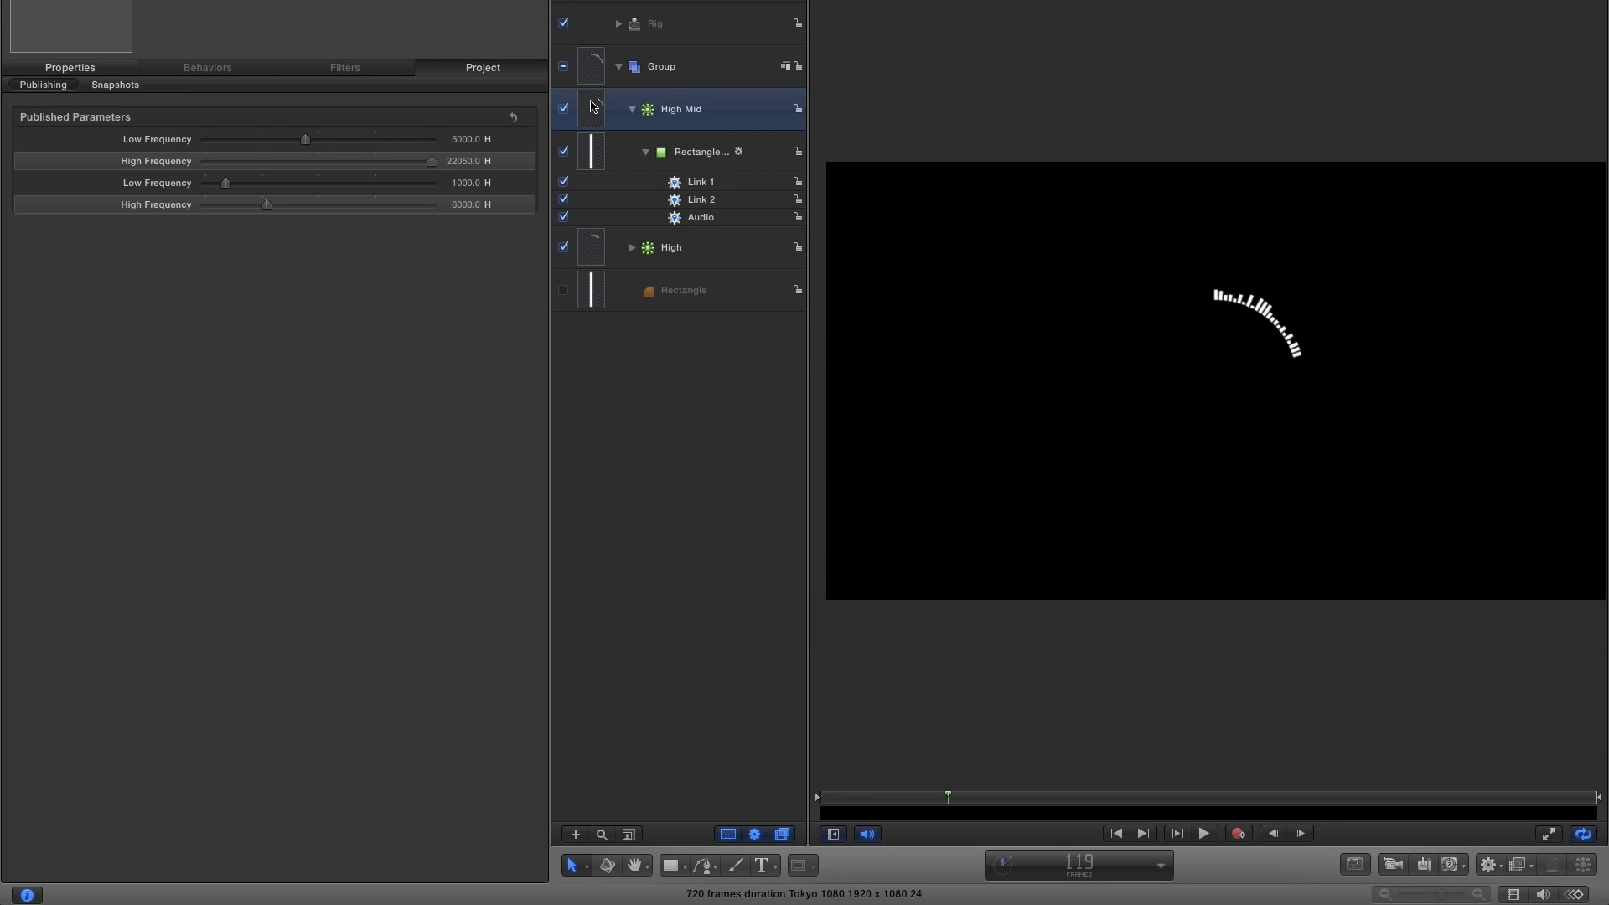
pyautogui.click(631, 110)
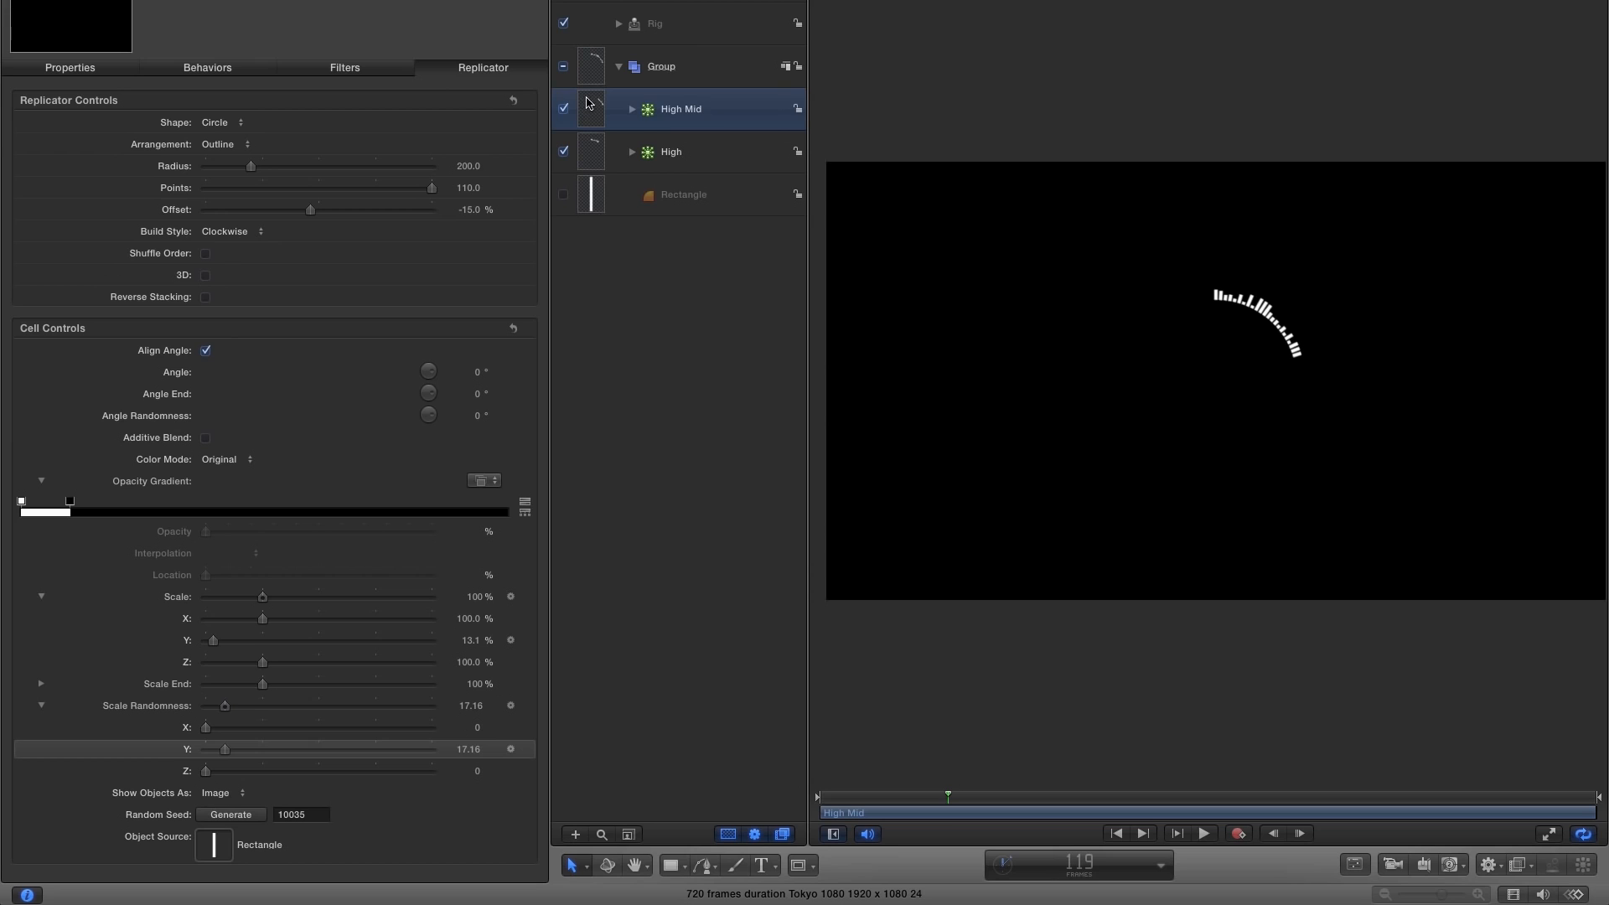
pyautogui.rightClick(590, 103)
pyautogui.click(635, 155)
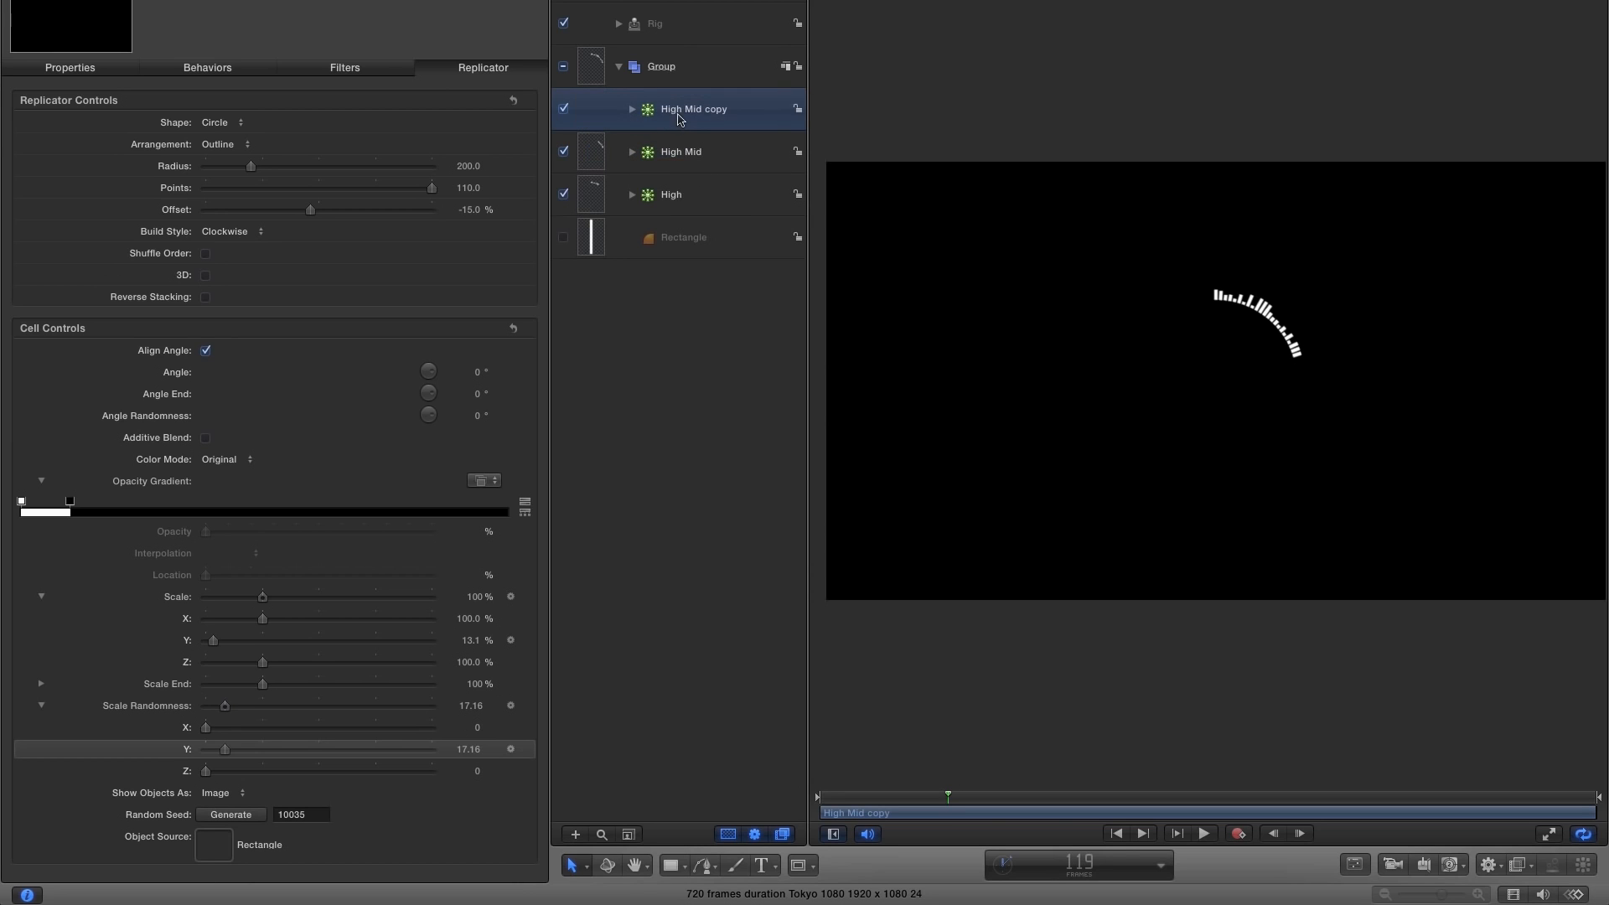
pyautogui.doubleClick(739, 117)
pyautogui.moveTo(739, 118); pyautogui.dragTo(573, 99)
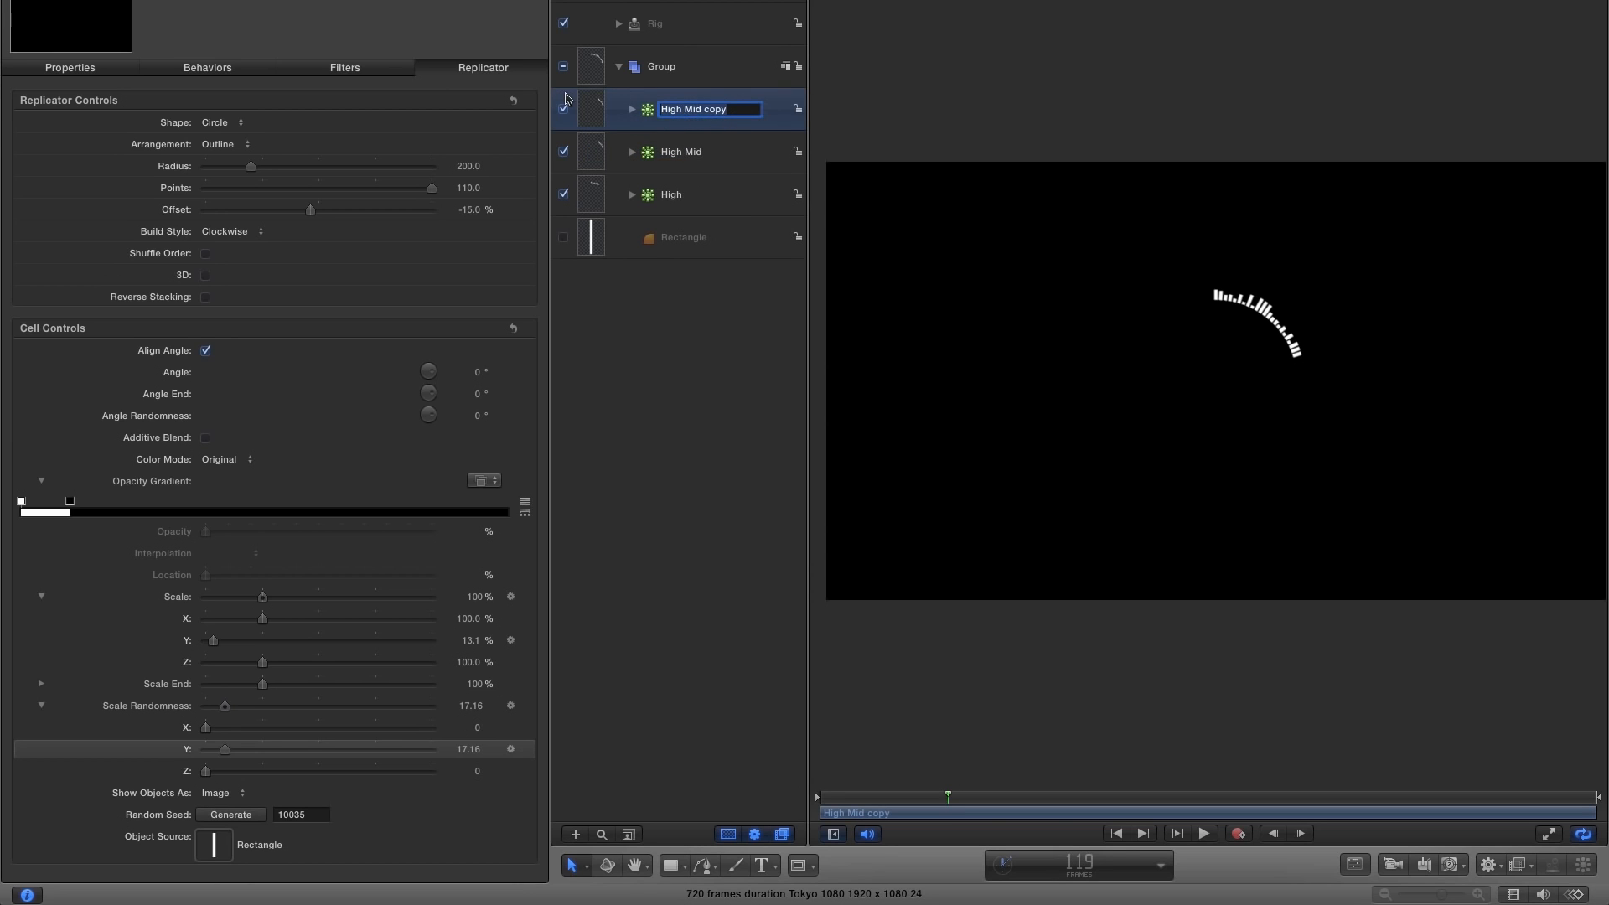
pyautogui.write('Mid')
pyautogui.press('Return')
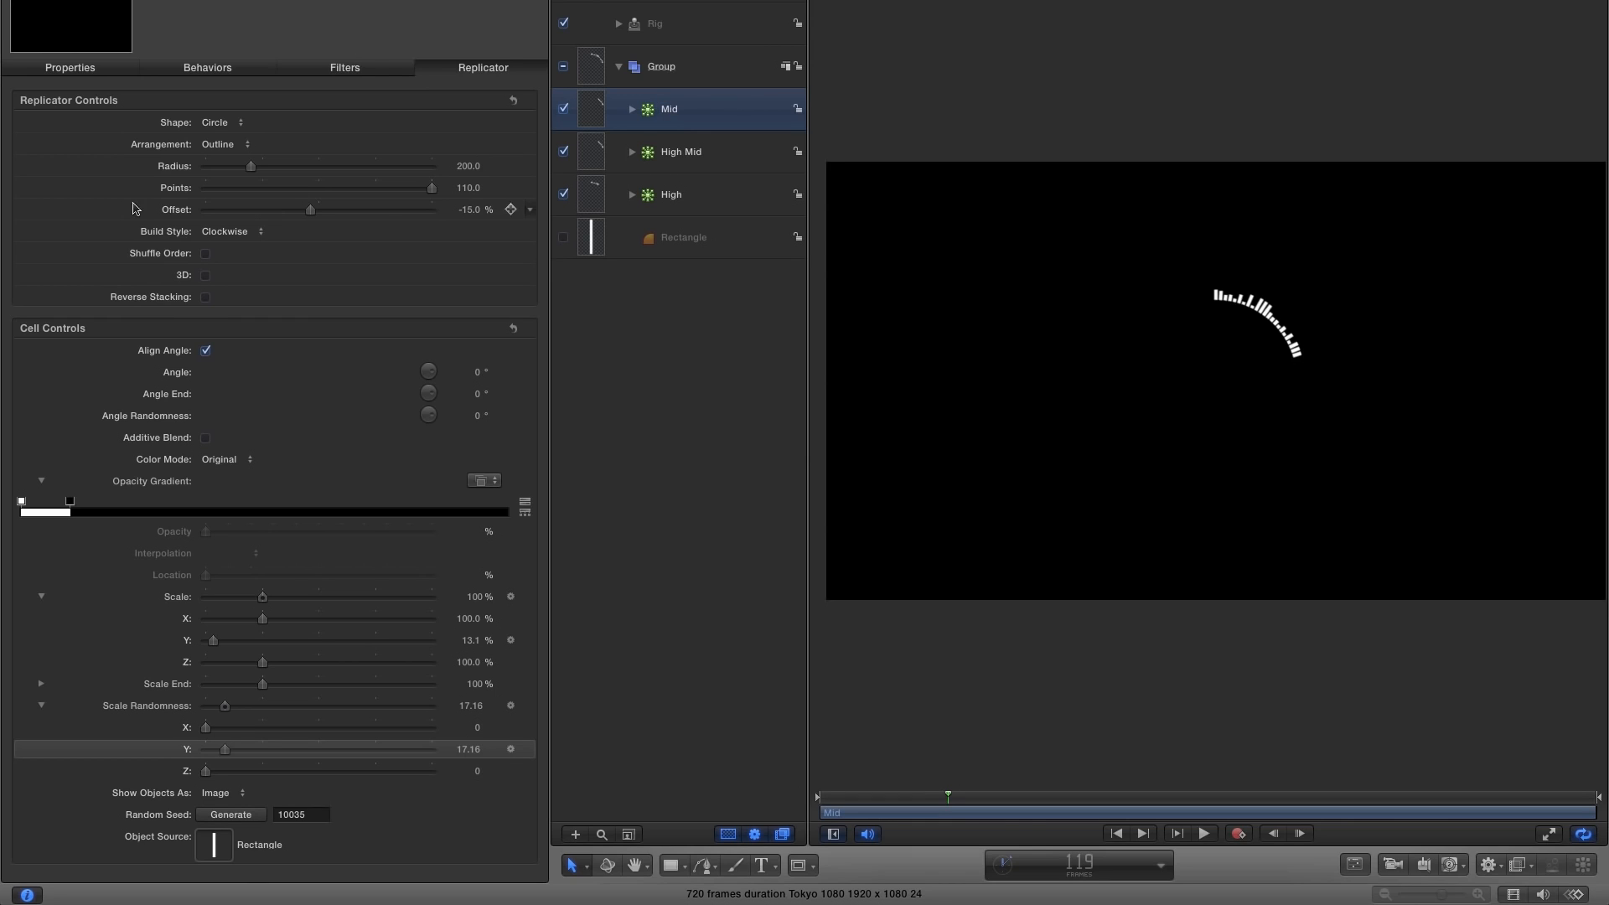
# Set the Mid replicator's offset to -5%.
pyautogui.click(469, 209)
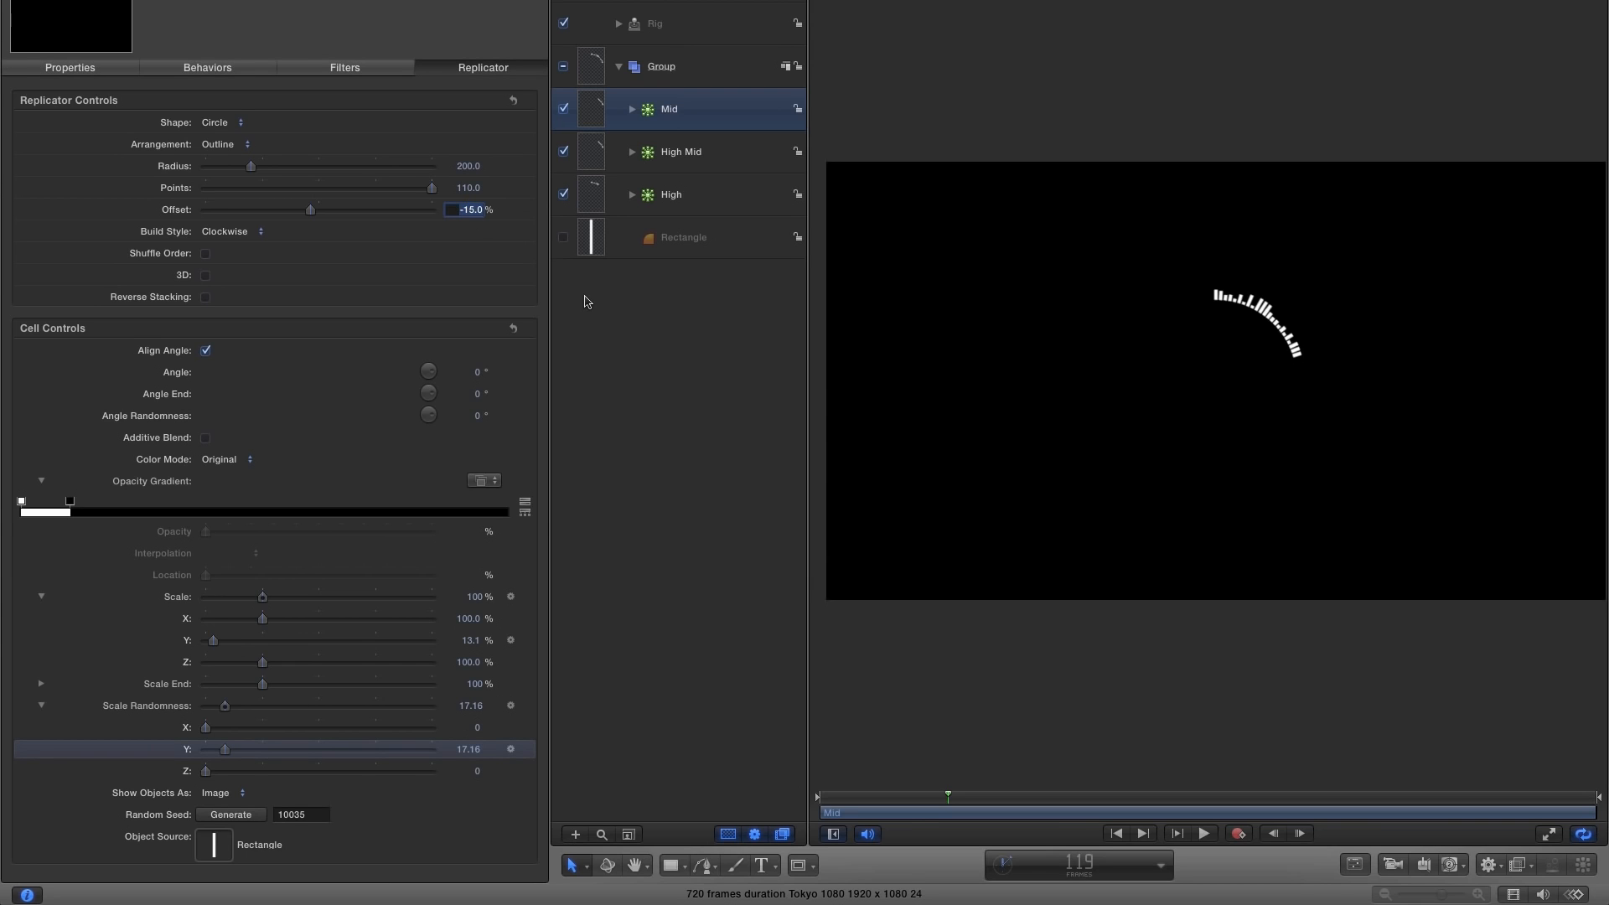
pyautogui.press('BackSpace')
pyautogui.press('Return')
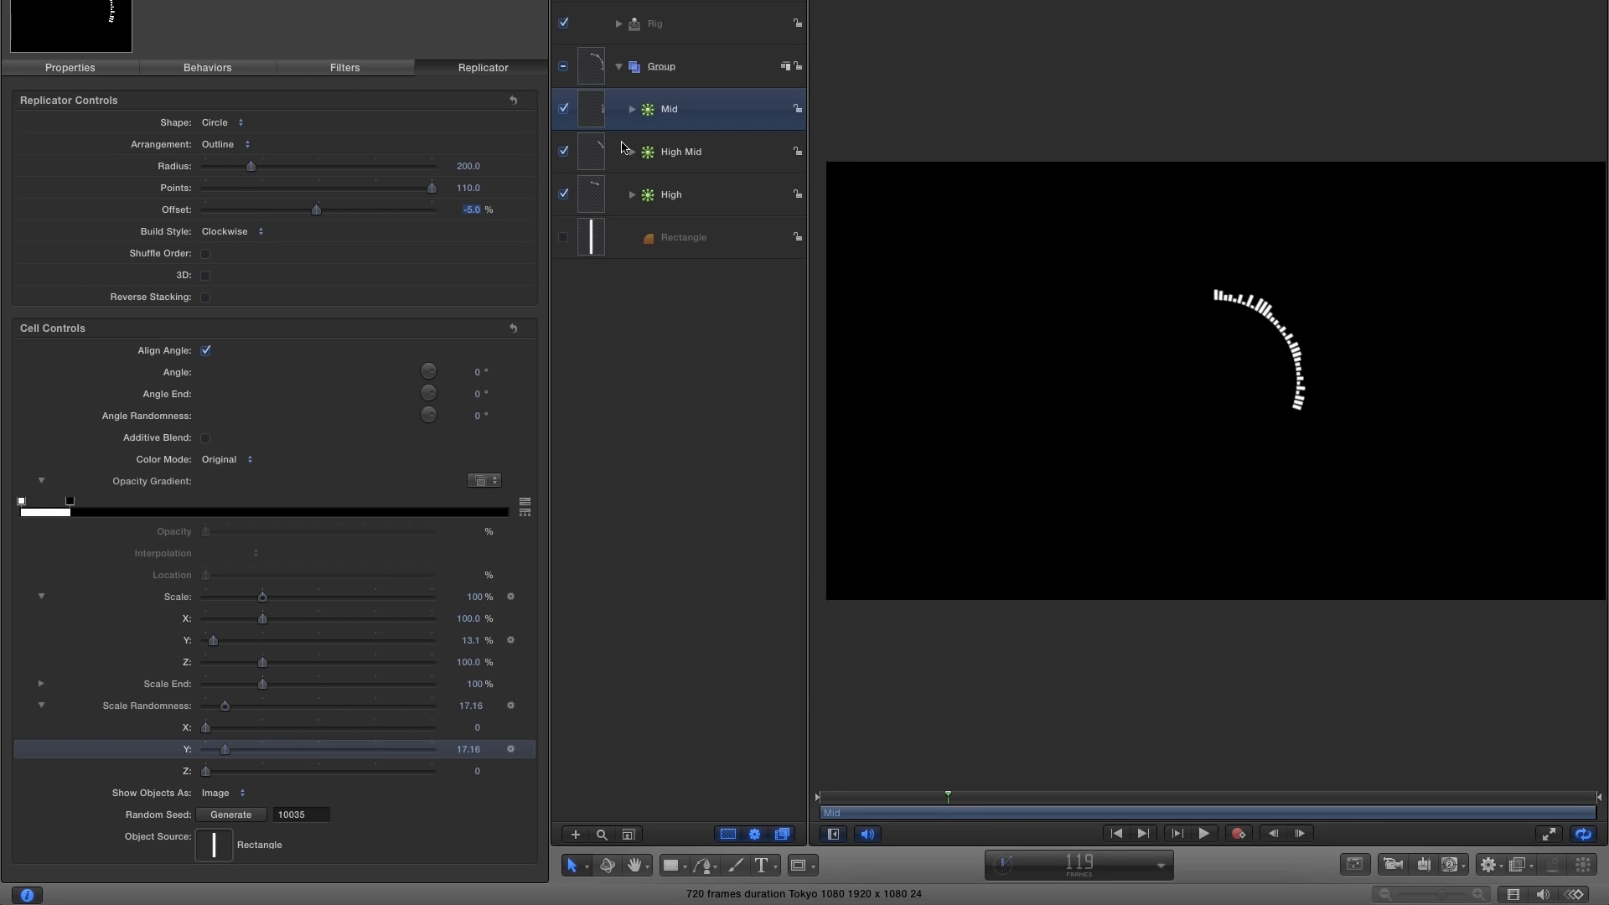
# Publish the Low Frequency and High Frequency parameters of the Mid replicator's Audio behavior.
pyautogui.click(632, 109)
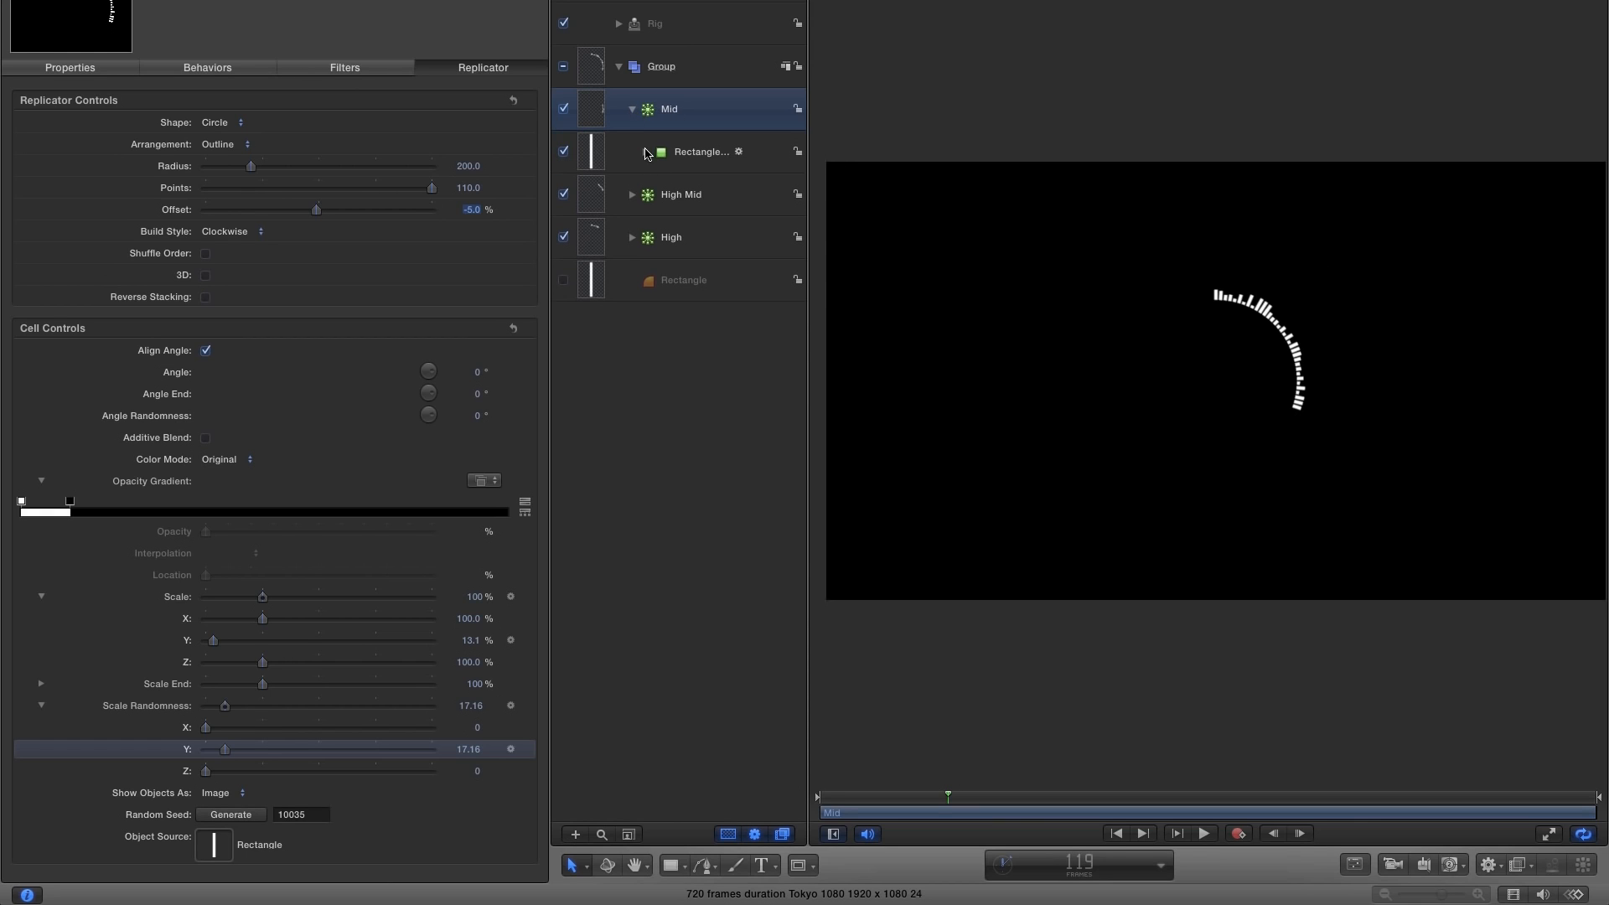
pyautogui.click(645, 152)
pyautogui.click(680, 220)
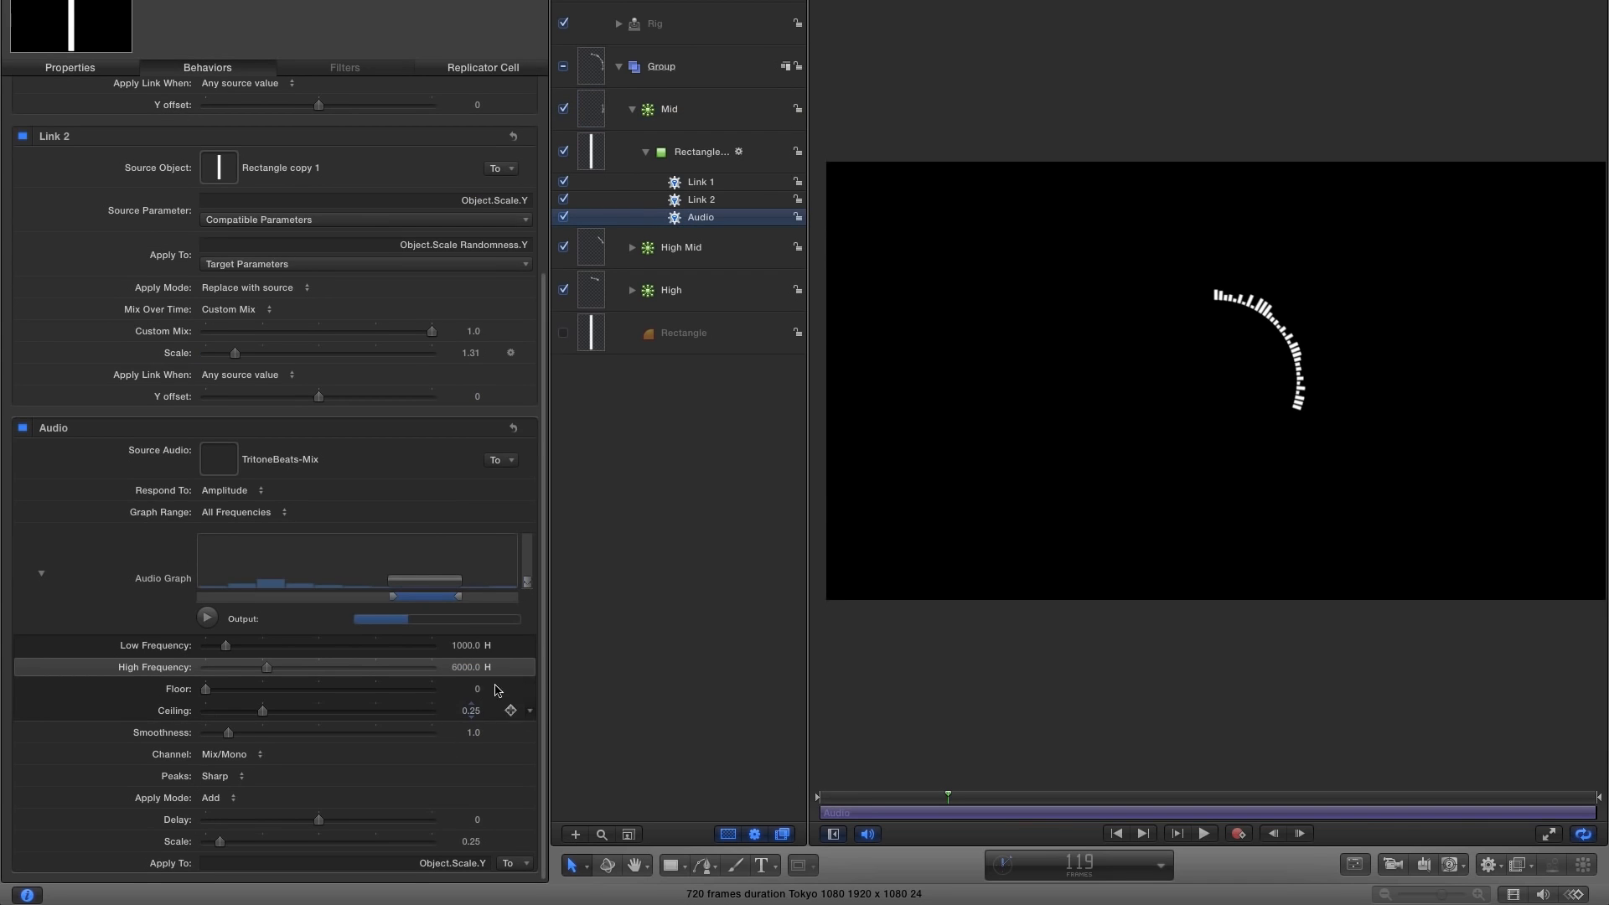
pyautogui.rightClick(530, 649)
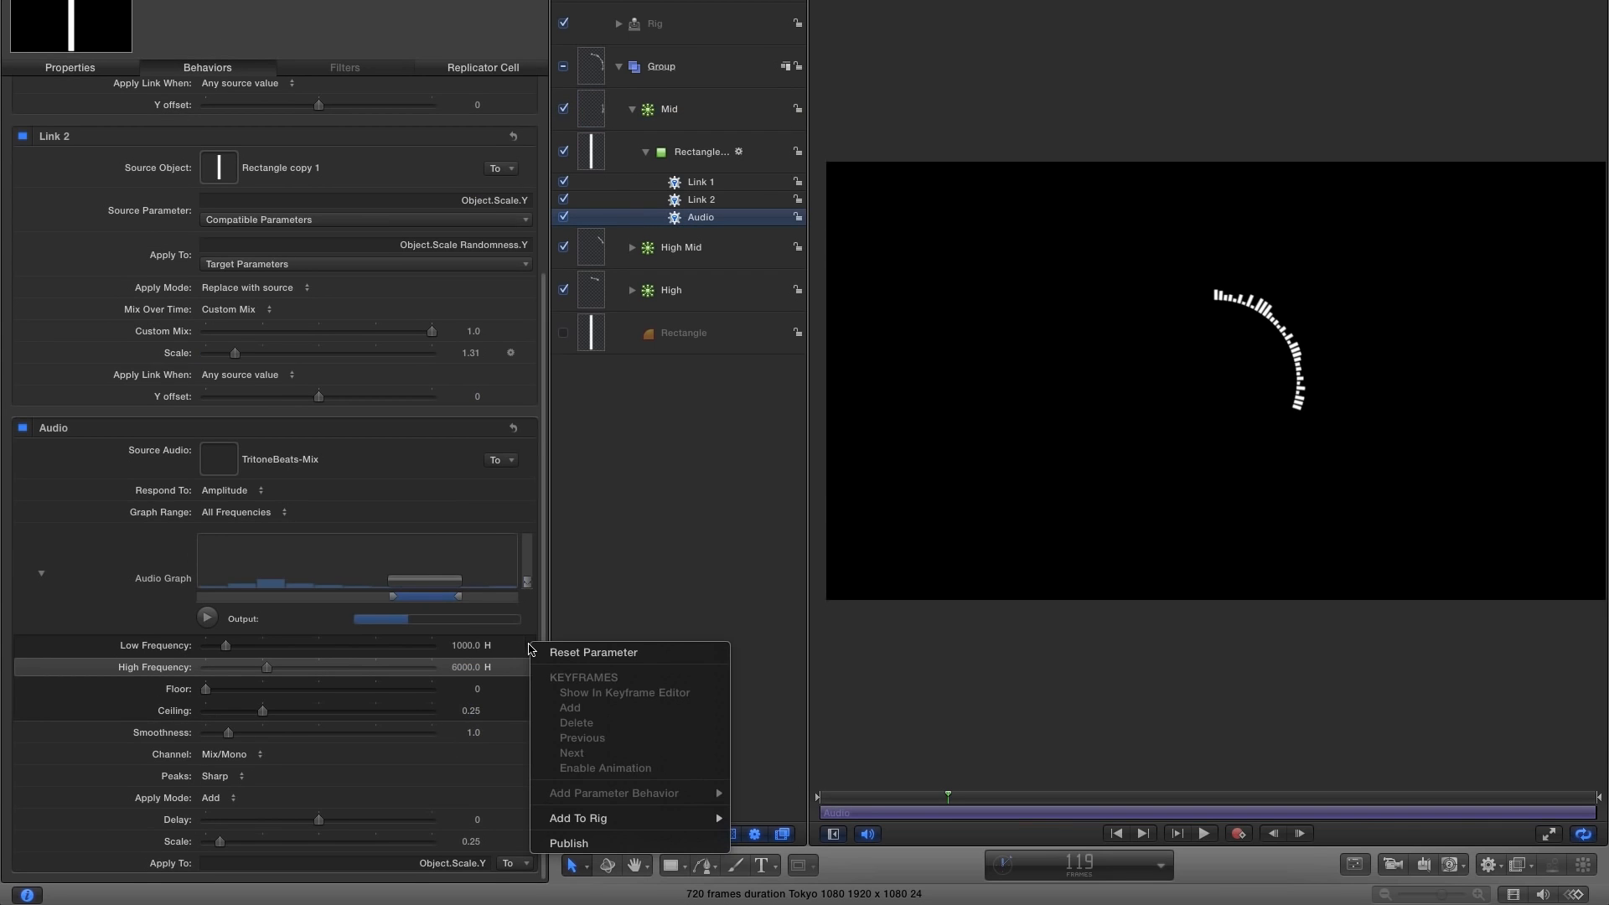
pyautogui.click(531, 650)
pyautogui.rightClick(529, 646)
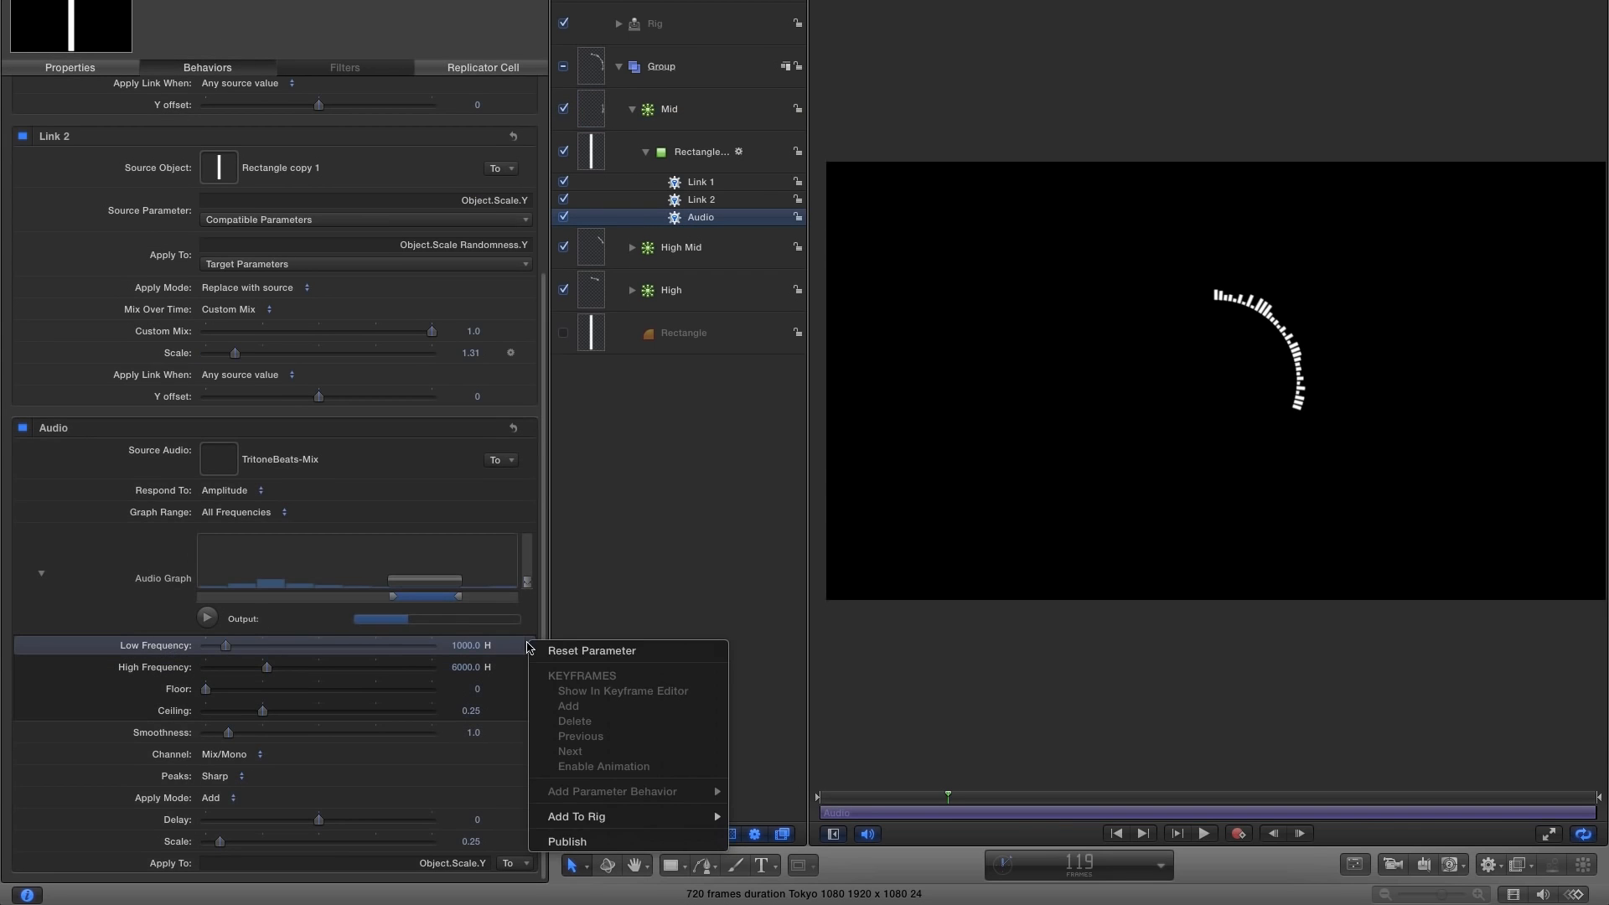
pyautogui.click(610, 840)
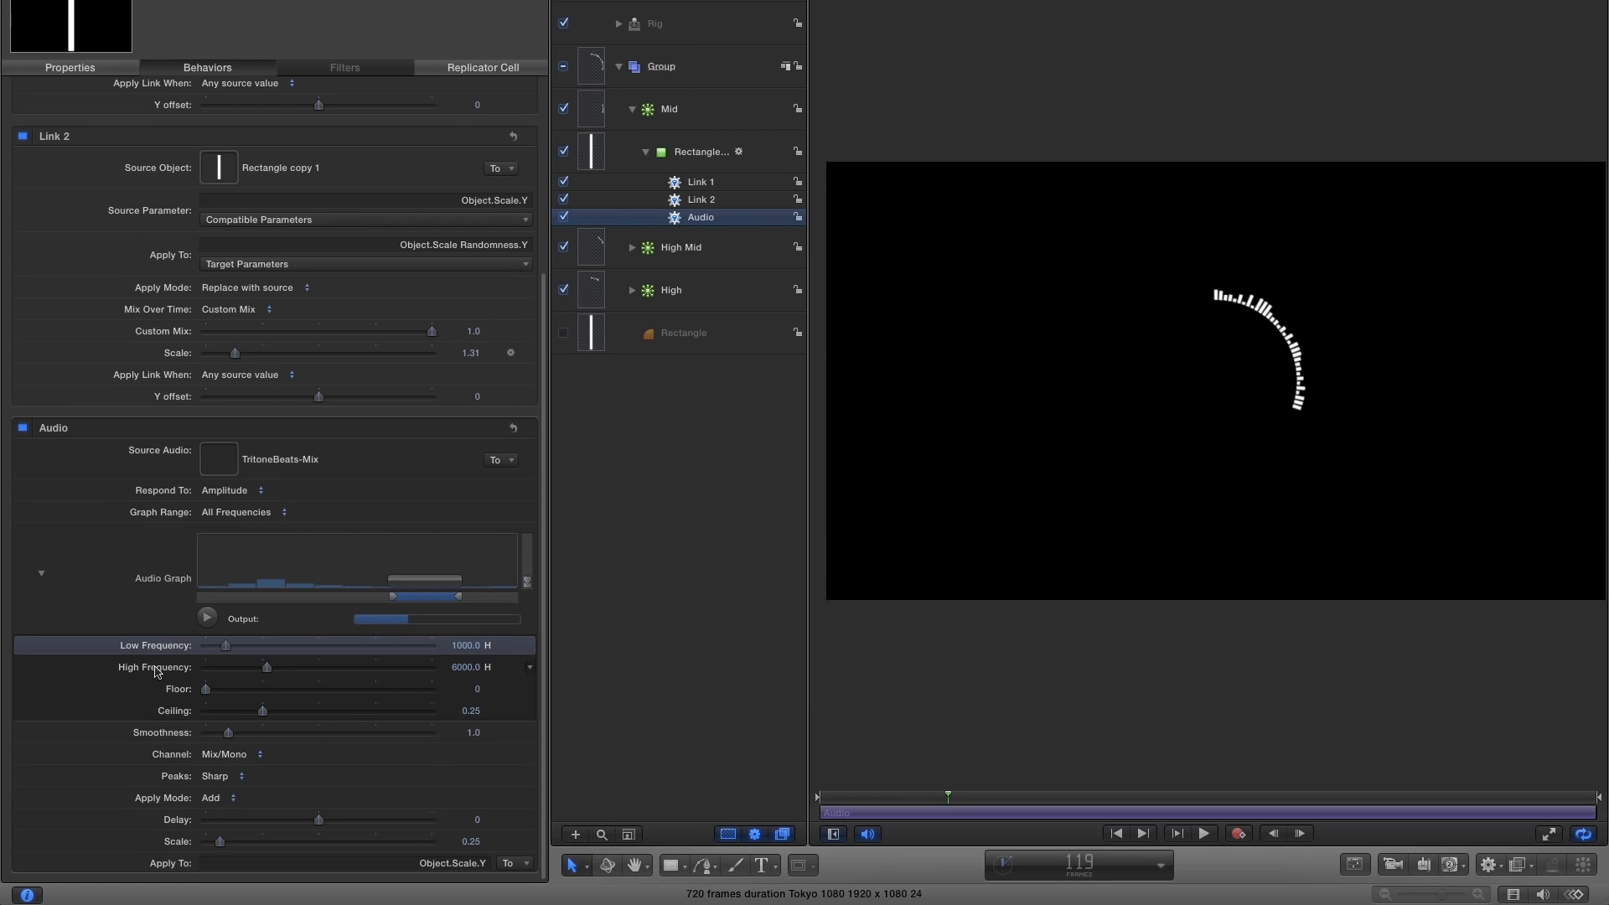
pyautogui.click(530, 667)
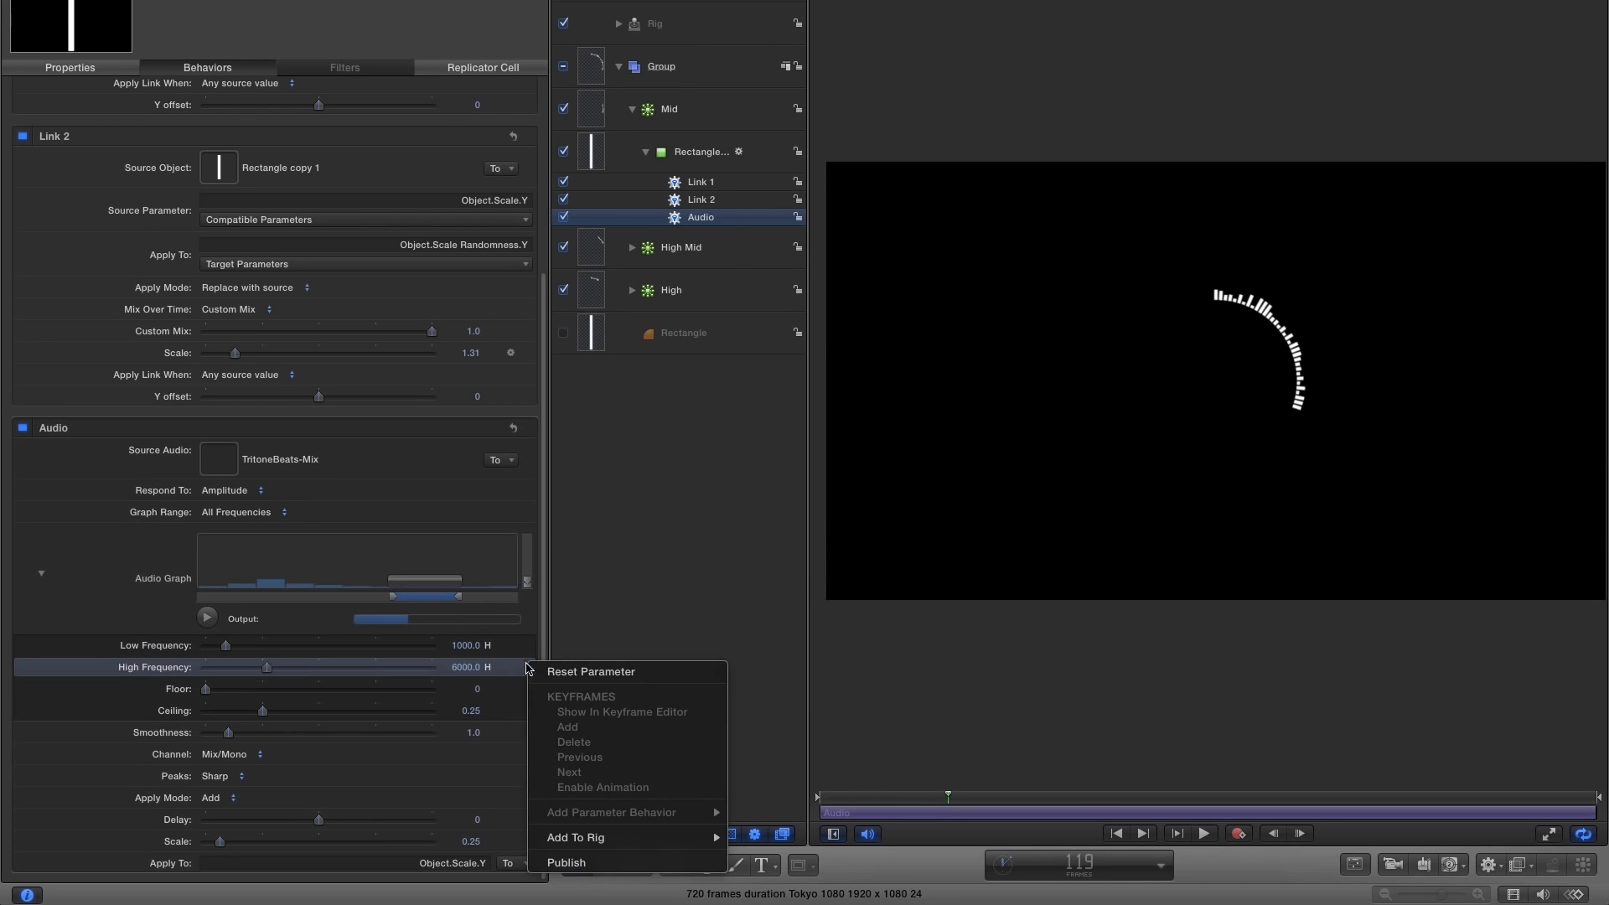
pyautogui.click(567, 864)
# Set Mid's published Low Frequency to 500 Hz and High Frequency to 1100 Hz in the project's published parameters.
pyautogui.click(667, 1)
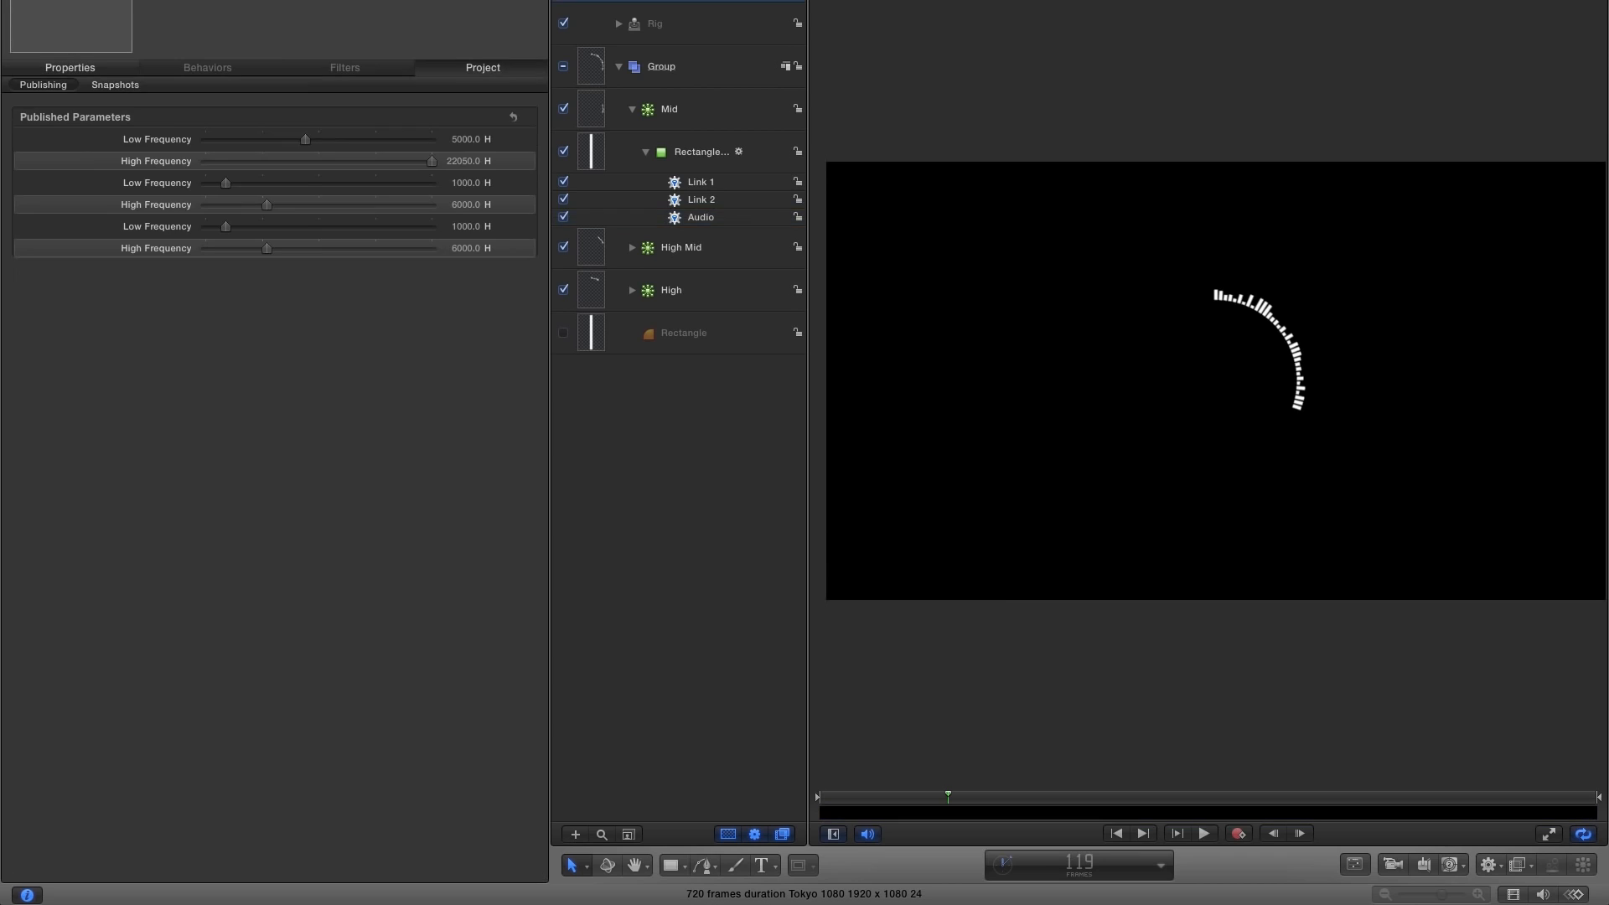
pyautogui.click(467, 226)
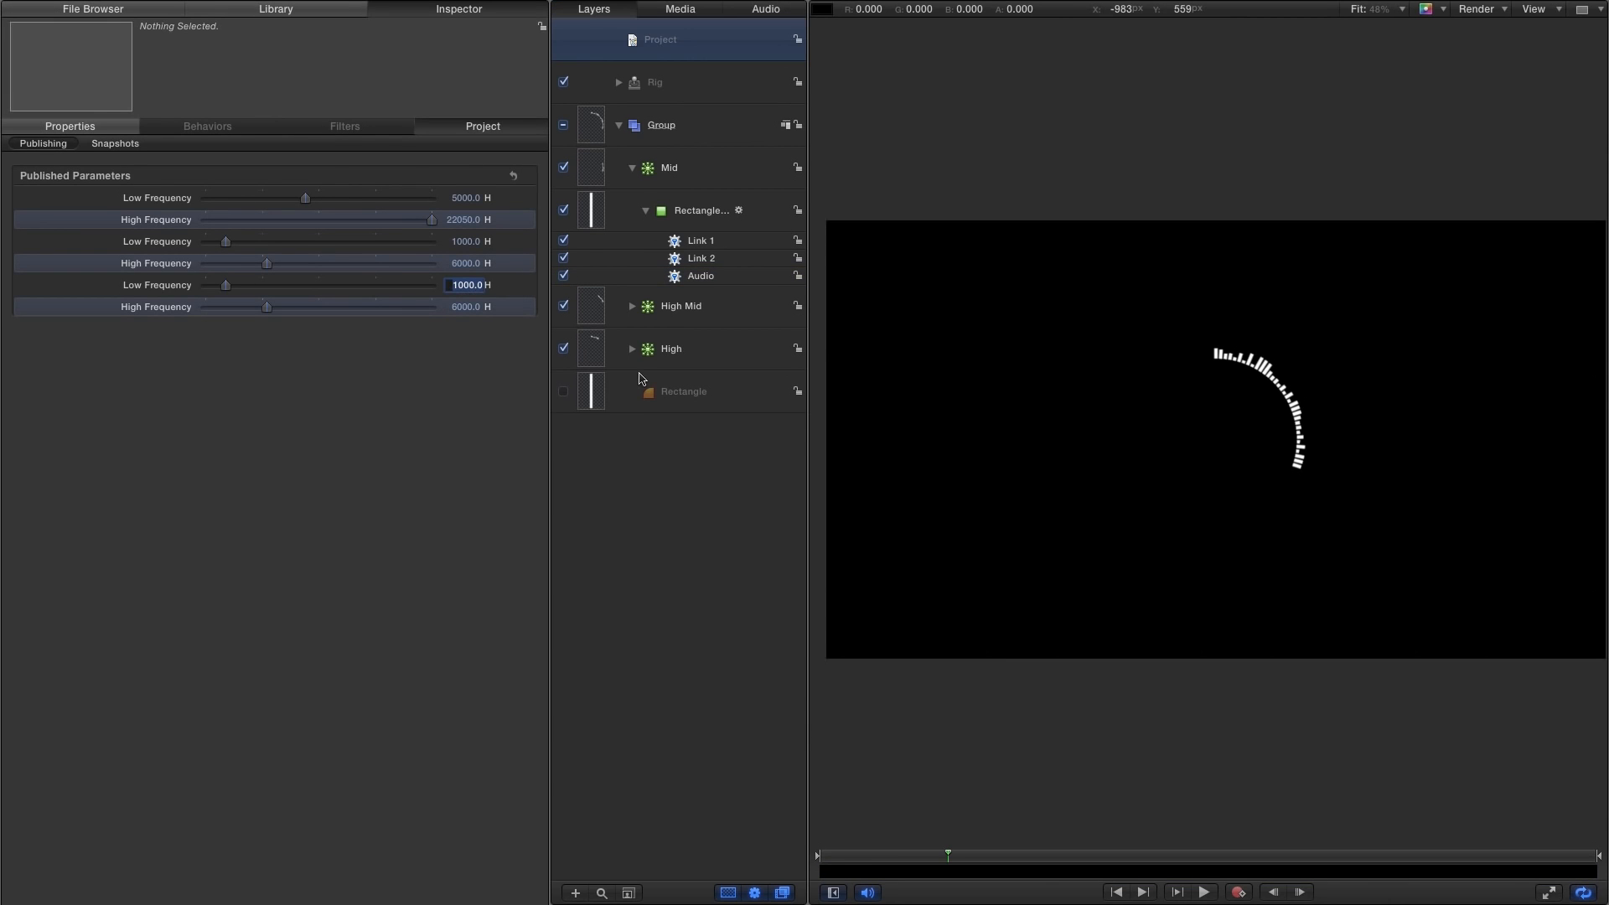
pyautogui.write('500')
pyautogui.press('Return')
pyautogui.click(475, 309)
pyautogui.write('11')
pyautogui.press('Return')
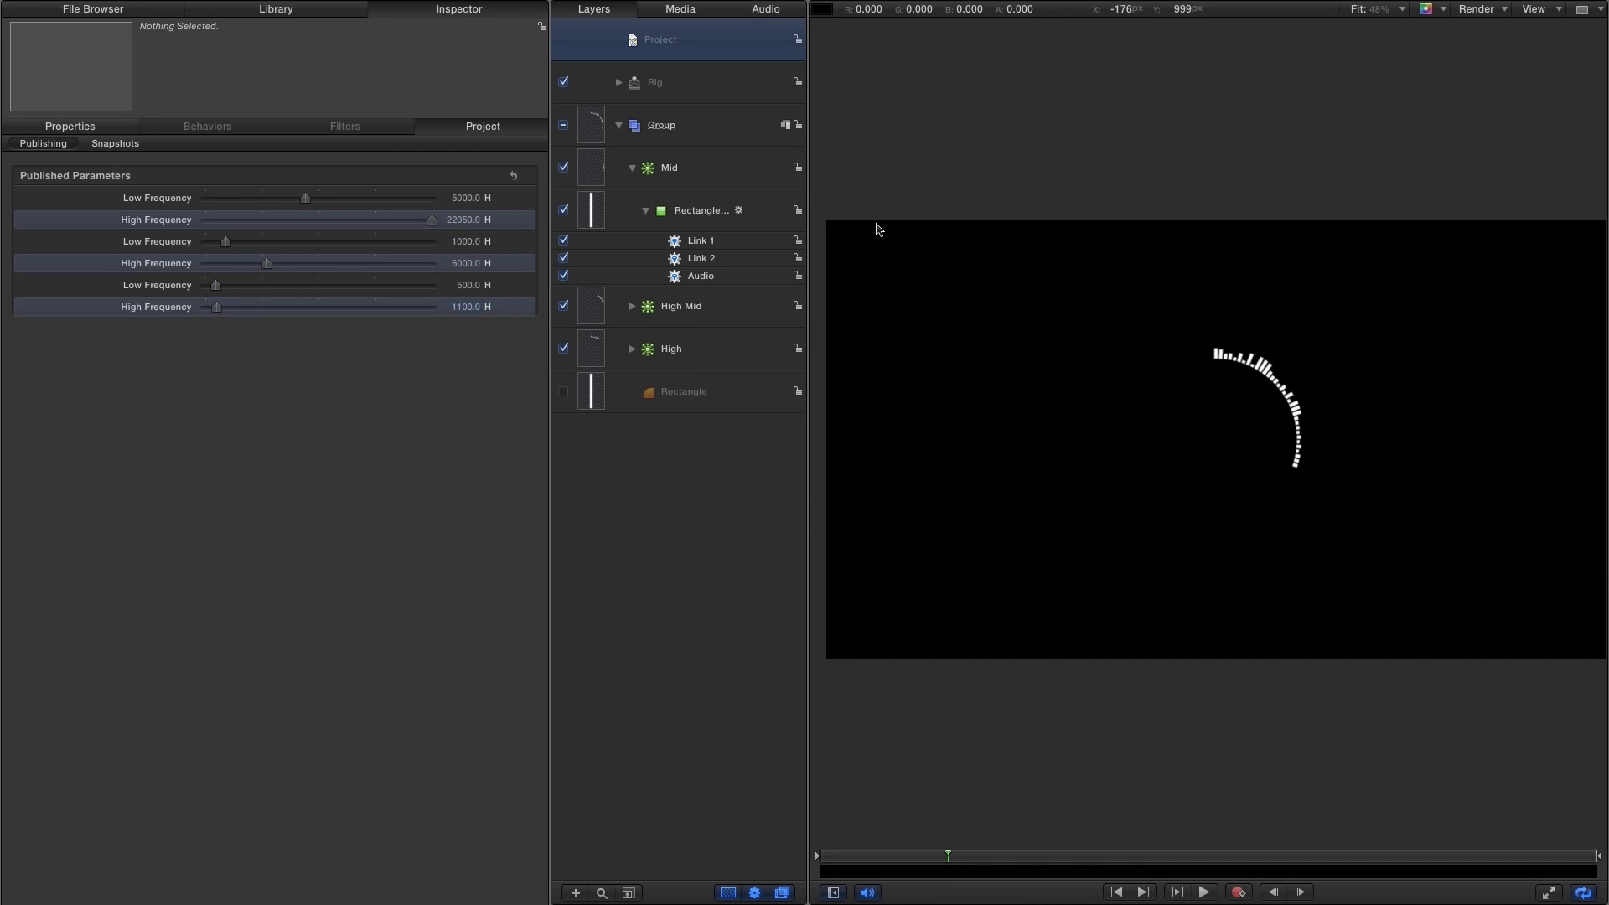
# Duplicate the Mid replicator and rename the copy as Low Mid.
pyautogui.click(593, 164)
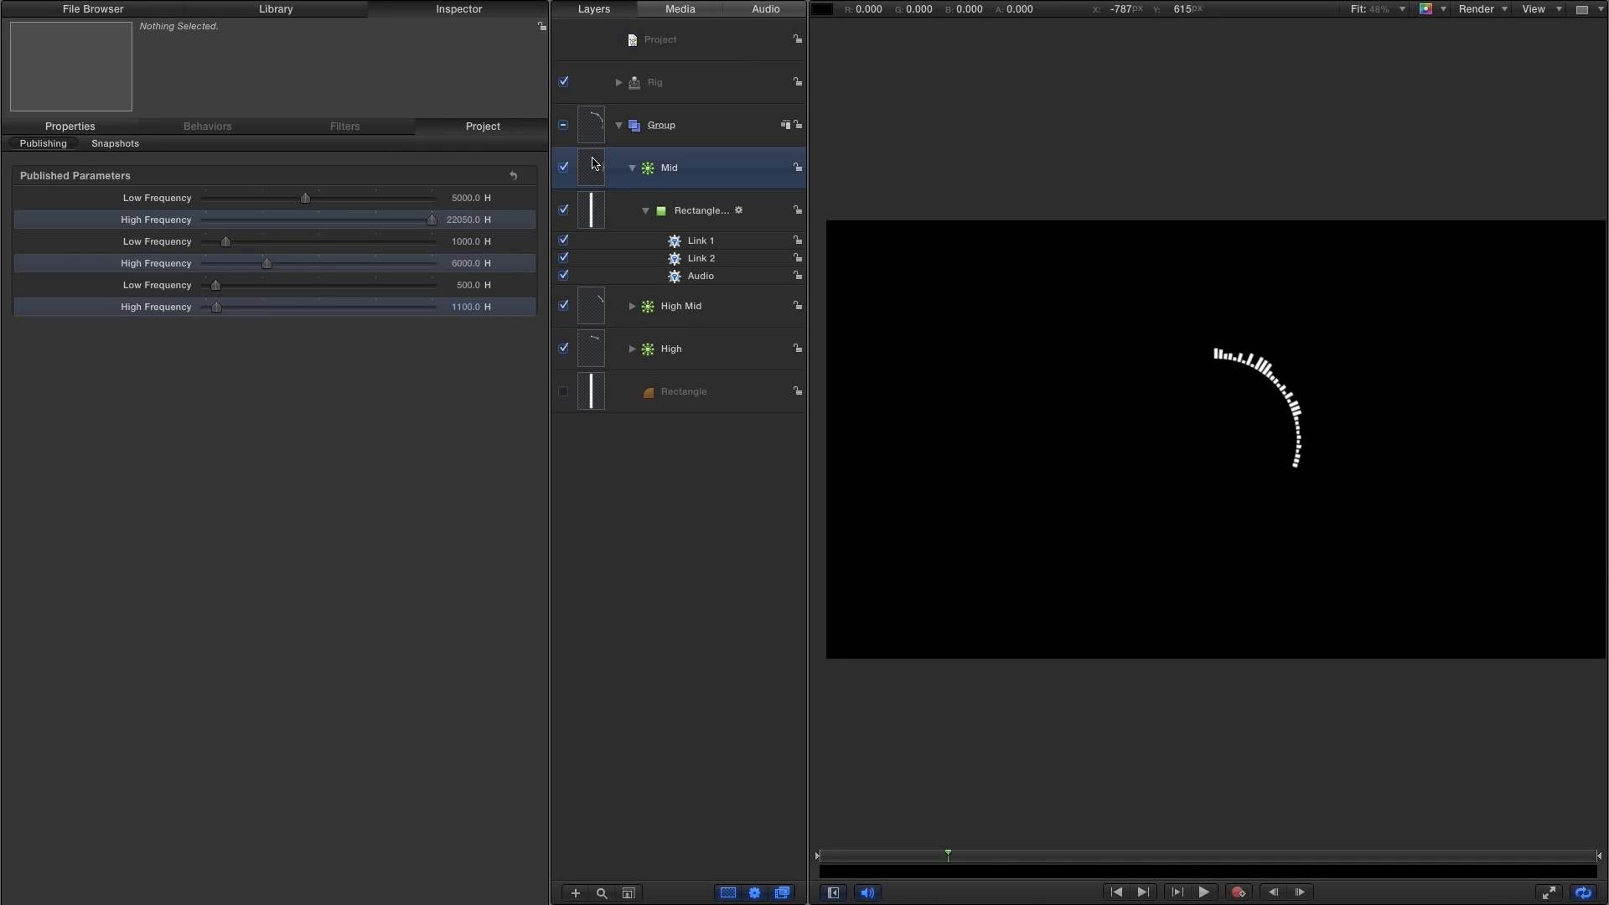
pyautogui.rightClick(593, 164)
pyautogui.click(637, 210)
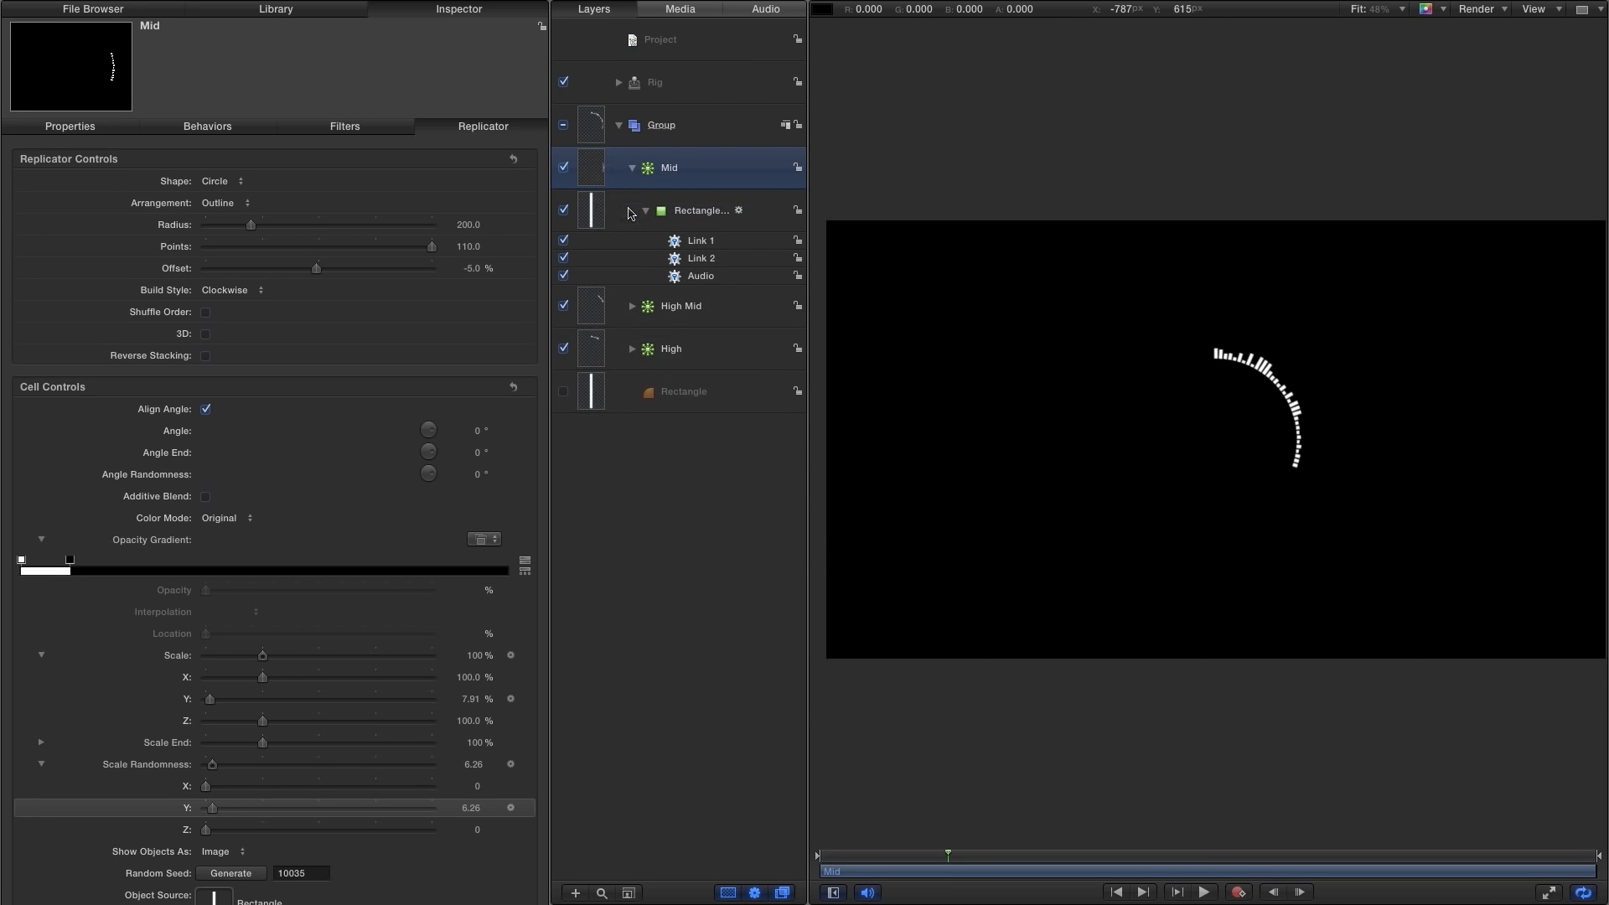
pyautogui.doubleClick(681, 168)
pyautogui.write('Low Mid')
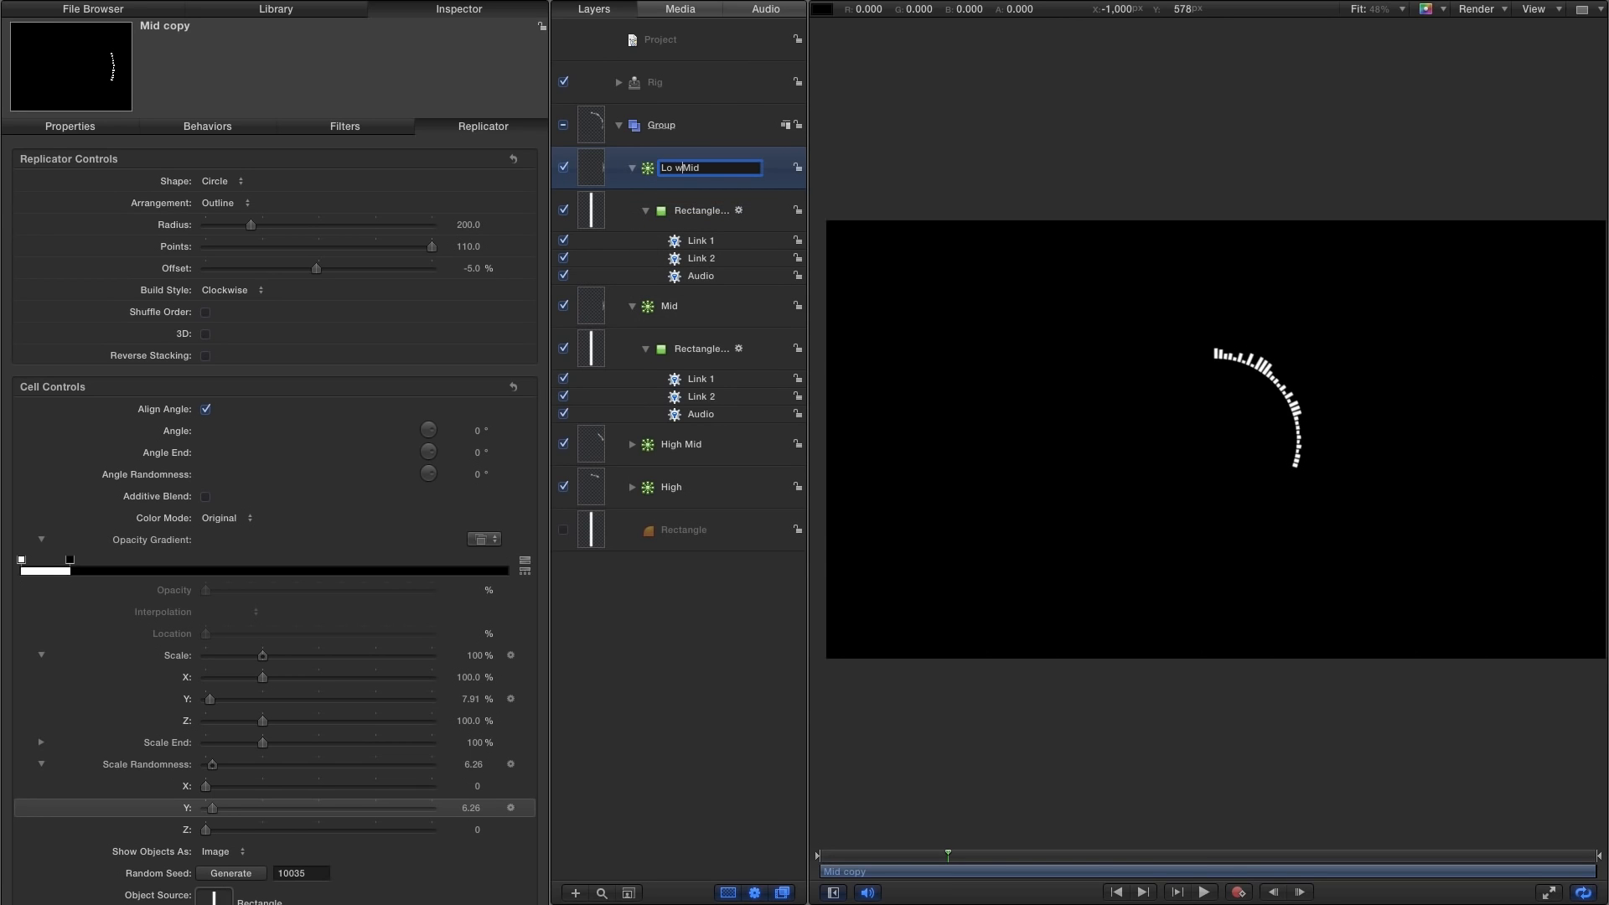
pyautogui.press('Return')
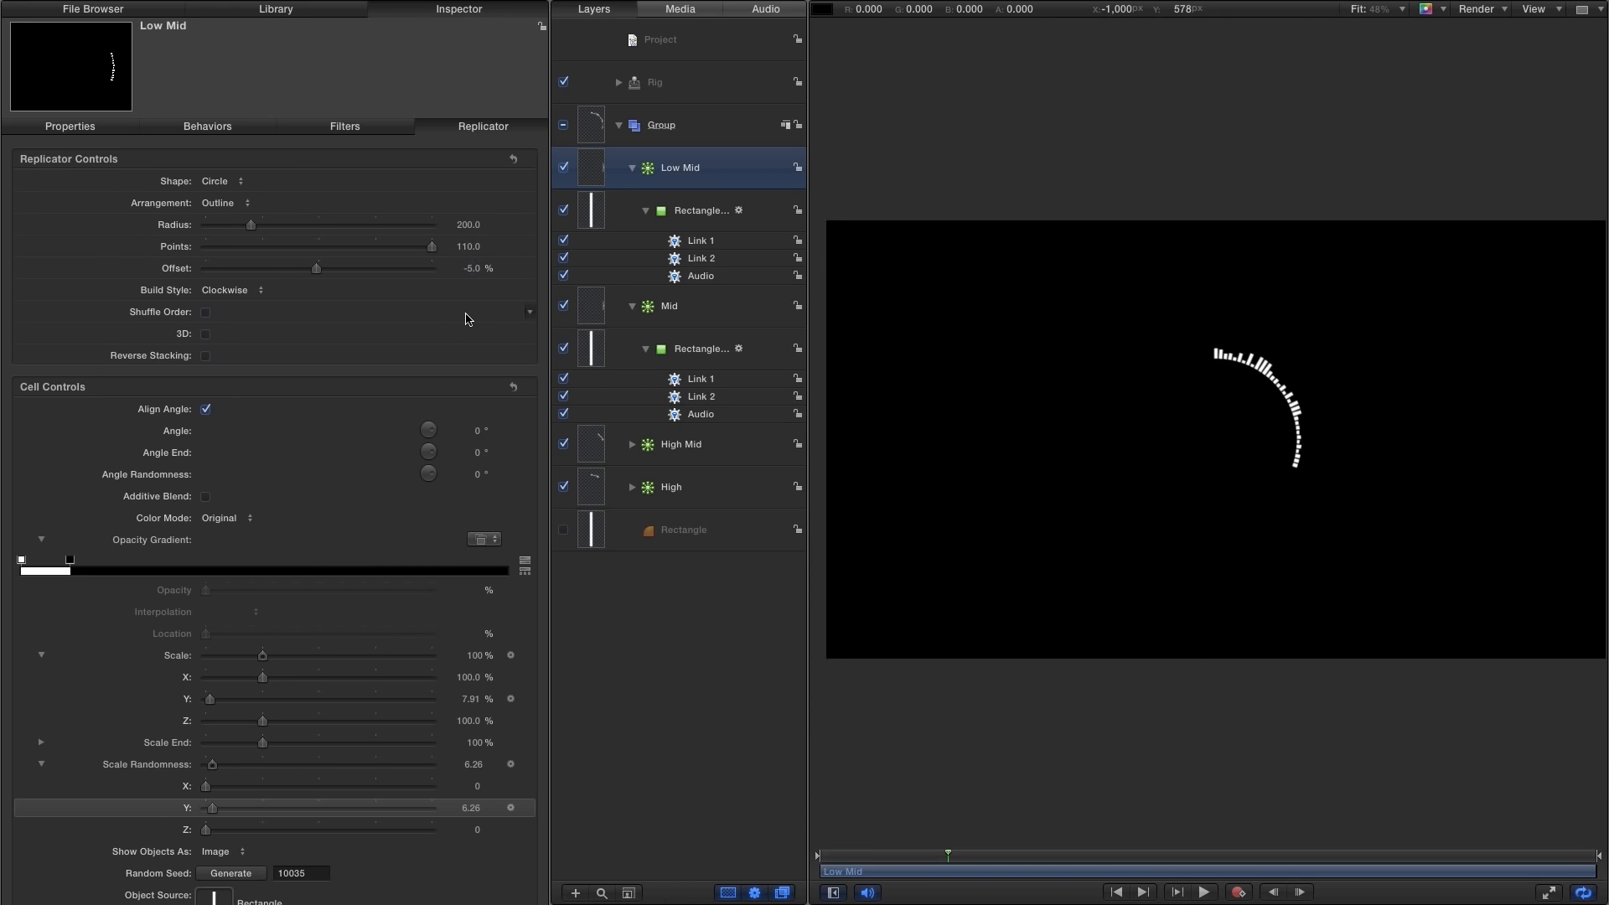
# Set the Low Mid replicator's offset to 5%.
pyautogui.click(473, 269)
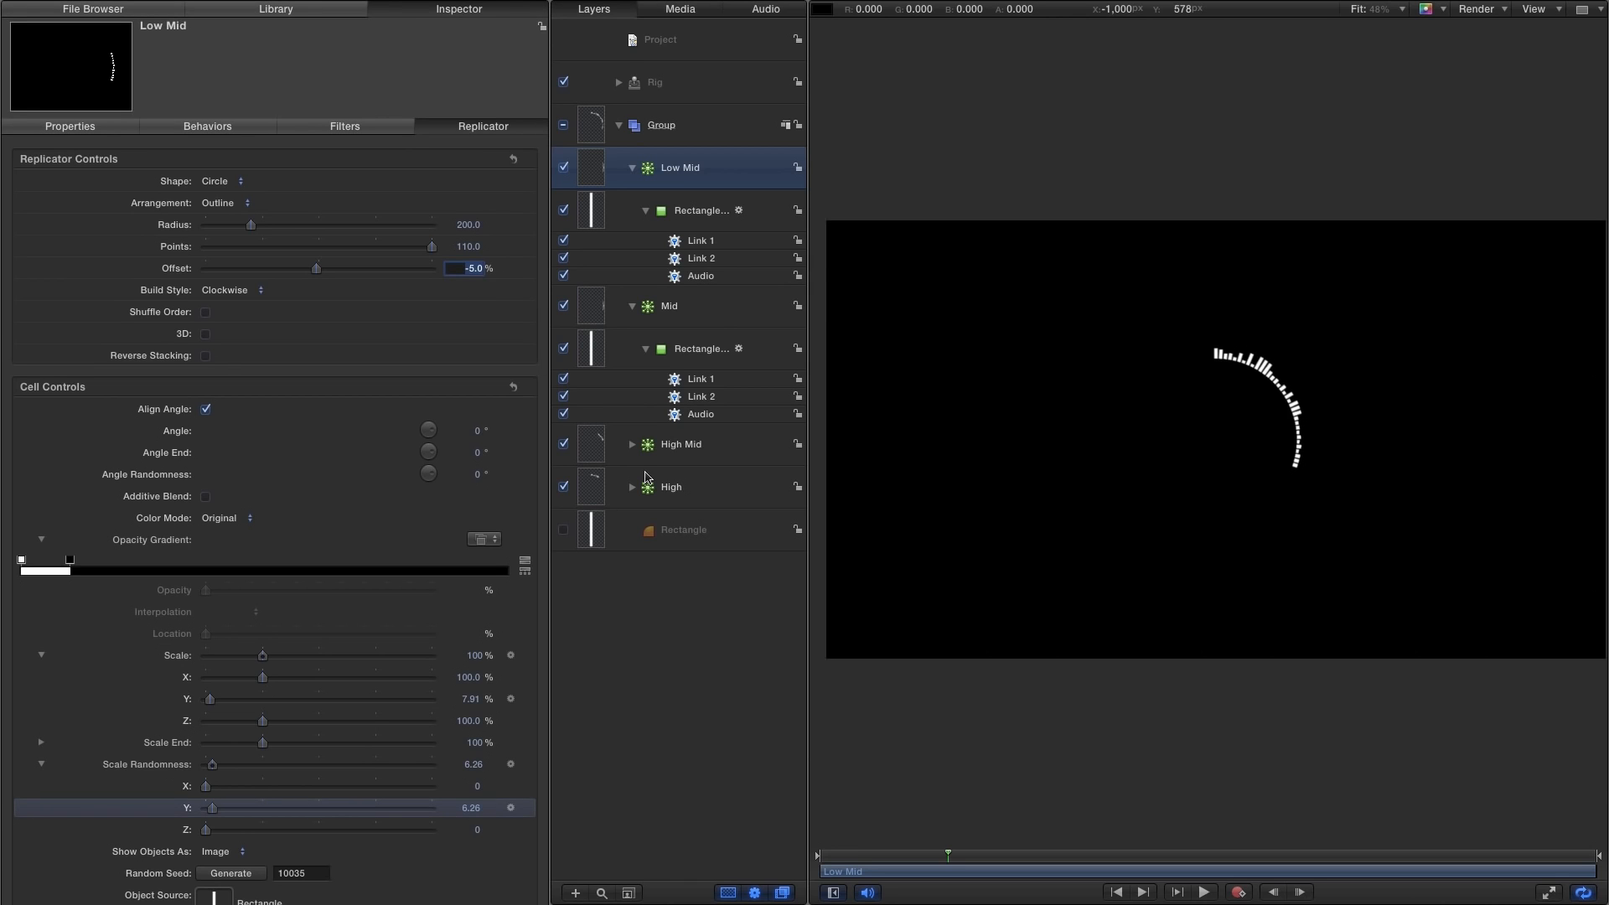
pyautogui.write('5')
pyautogui.press('Return')
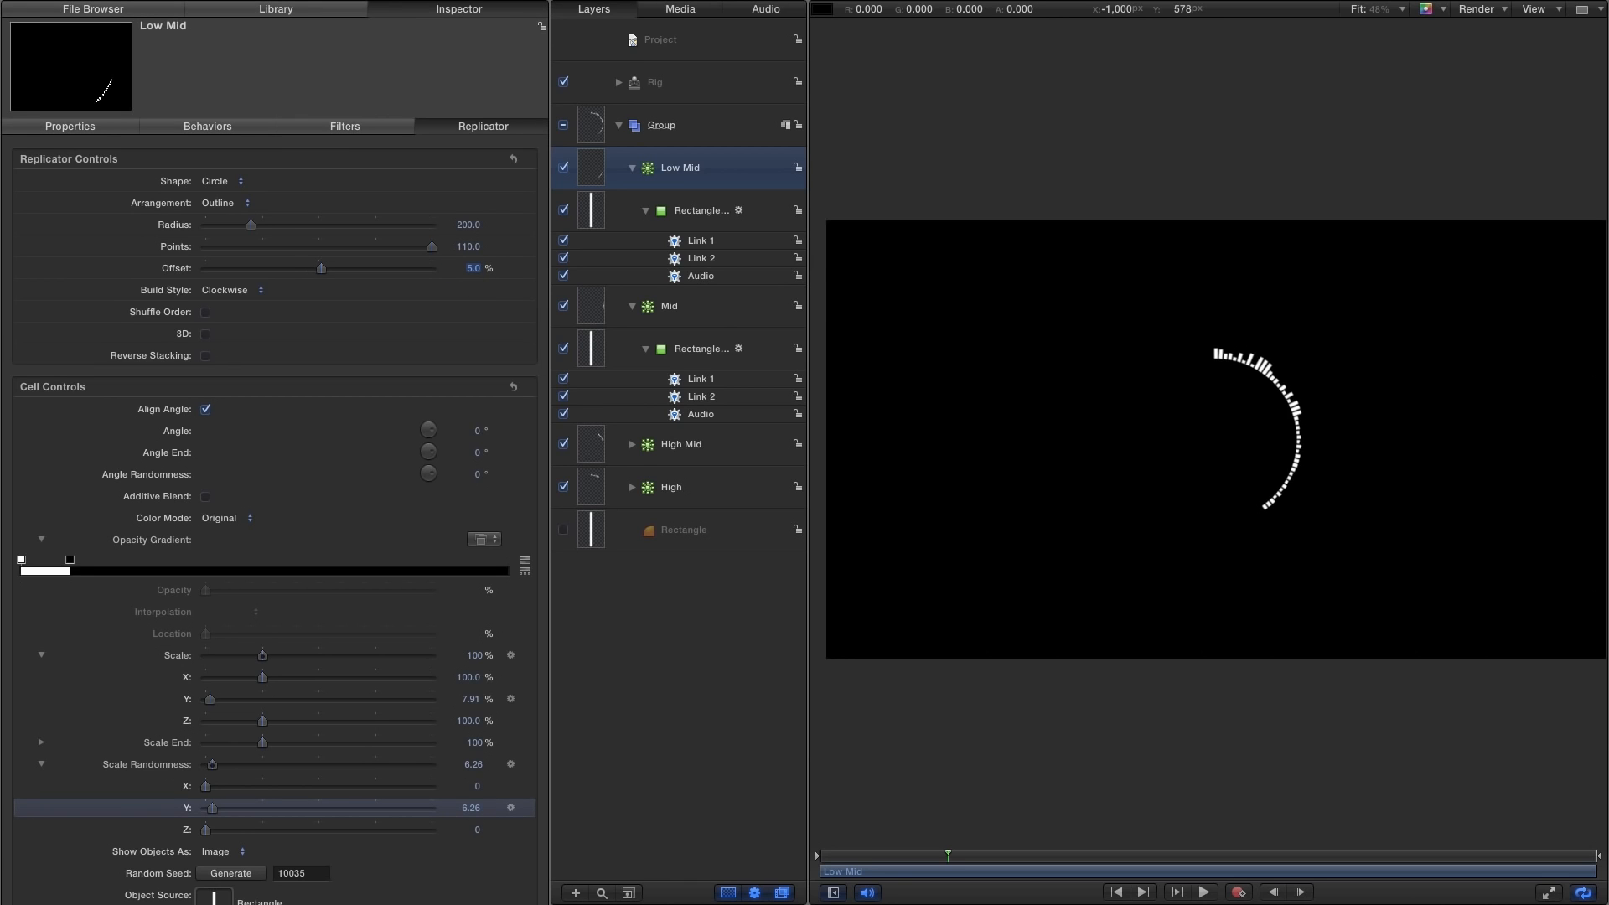
# Publish the Low Frequency and High Frequency parameters of the Low Mid replicator's Audio behavior.
pyautogui.click(689, 280)
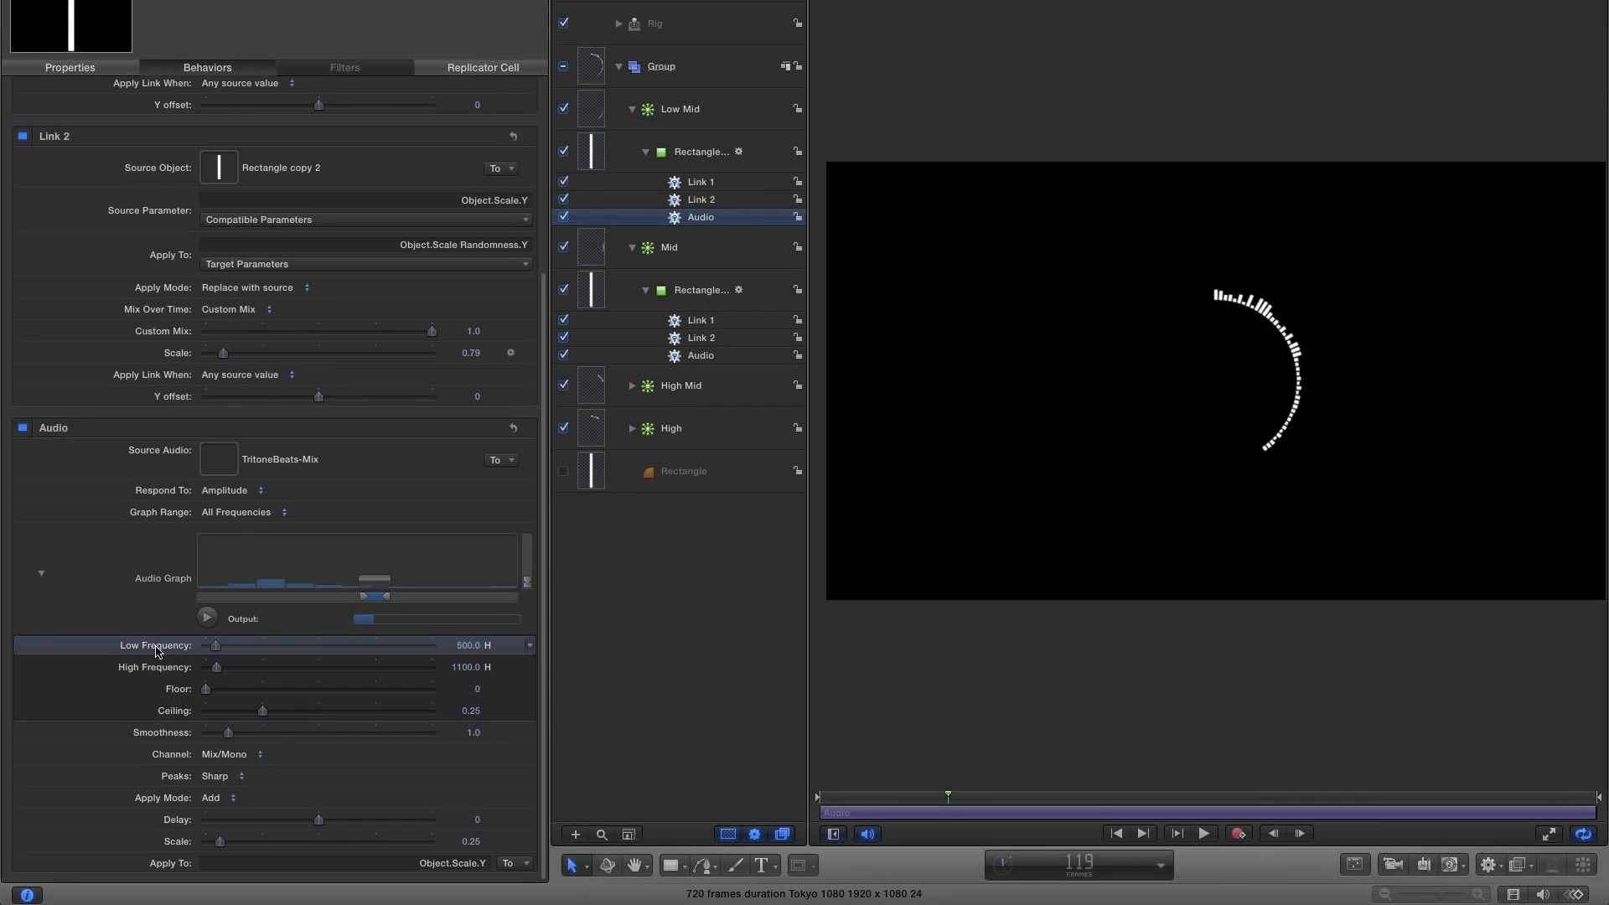
pyautogui.click(529, 645)
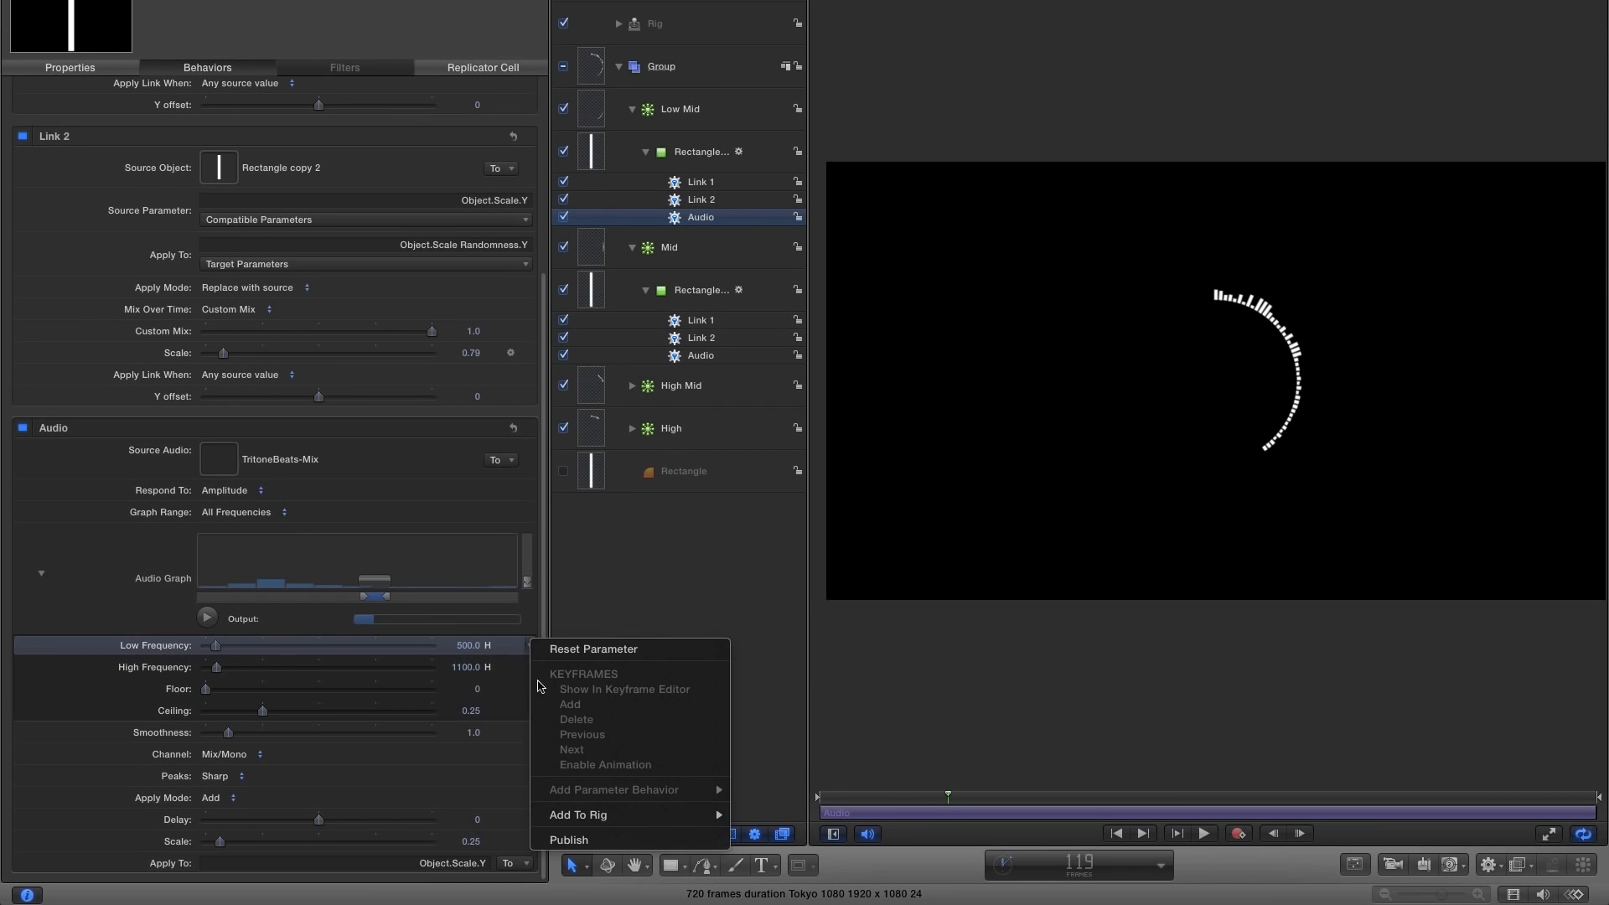
pyautogui.click(583, 842)
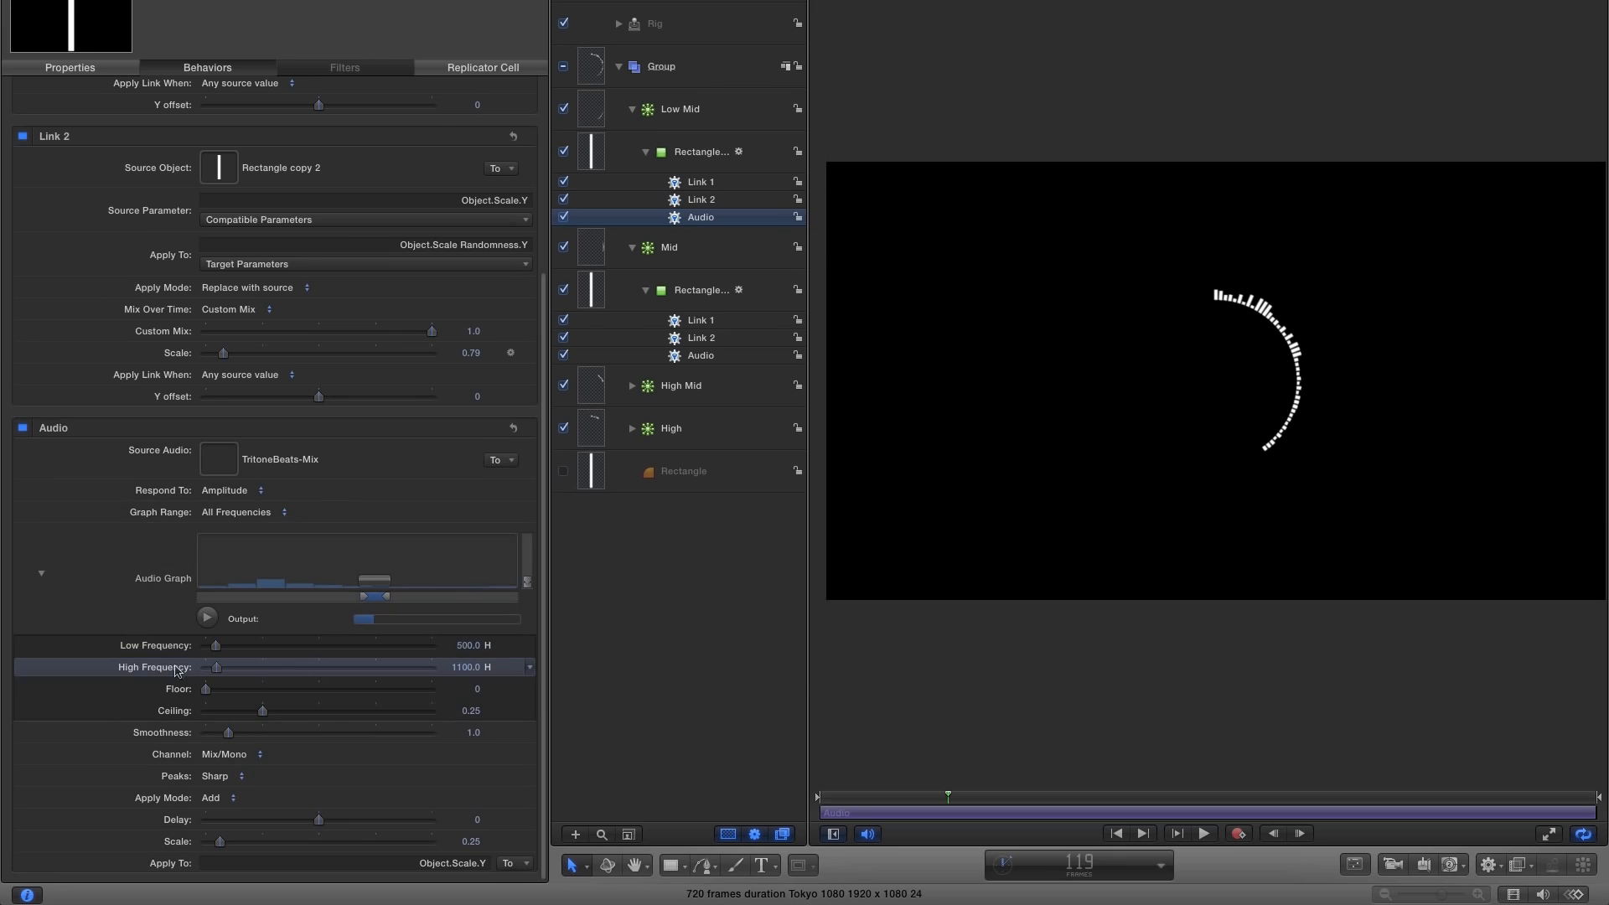
pyautogui.click(529, 667)
pyautogui.click(569, 862)
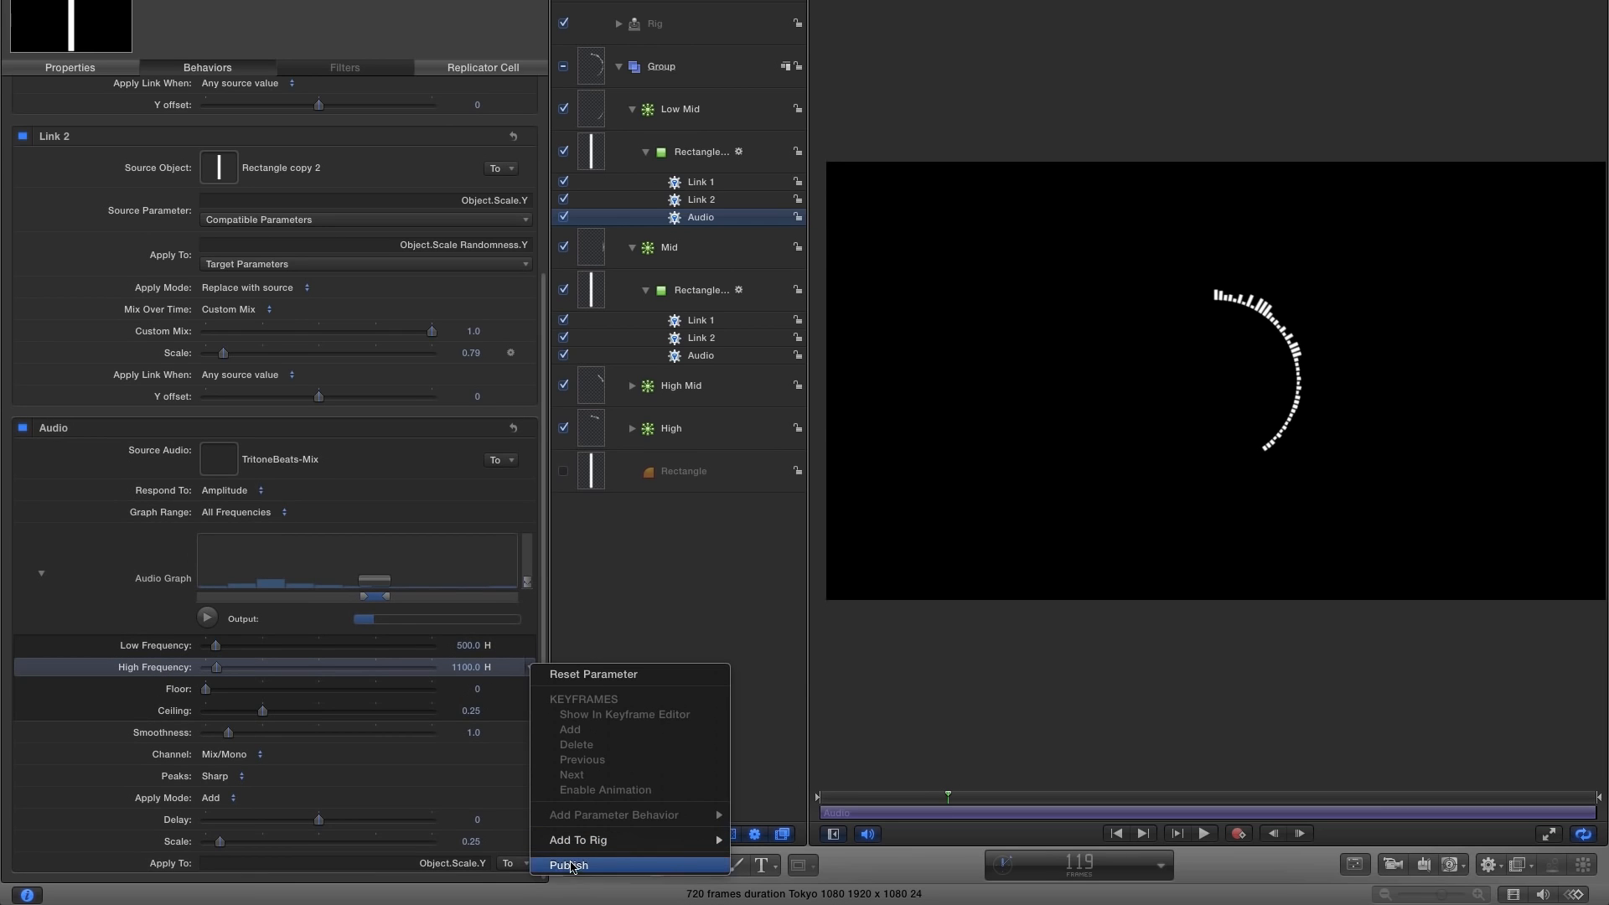
# Set Low Mid's published Low Frequency to 50 Hz and High Frequency to 600 Hz in the project's published parameters.
pyautogui.click(670, 1)
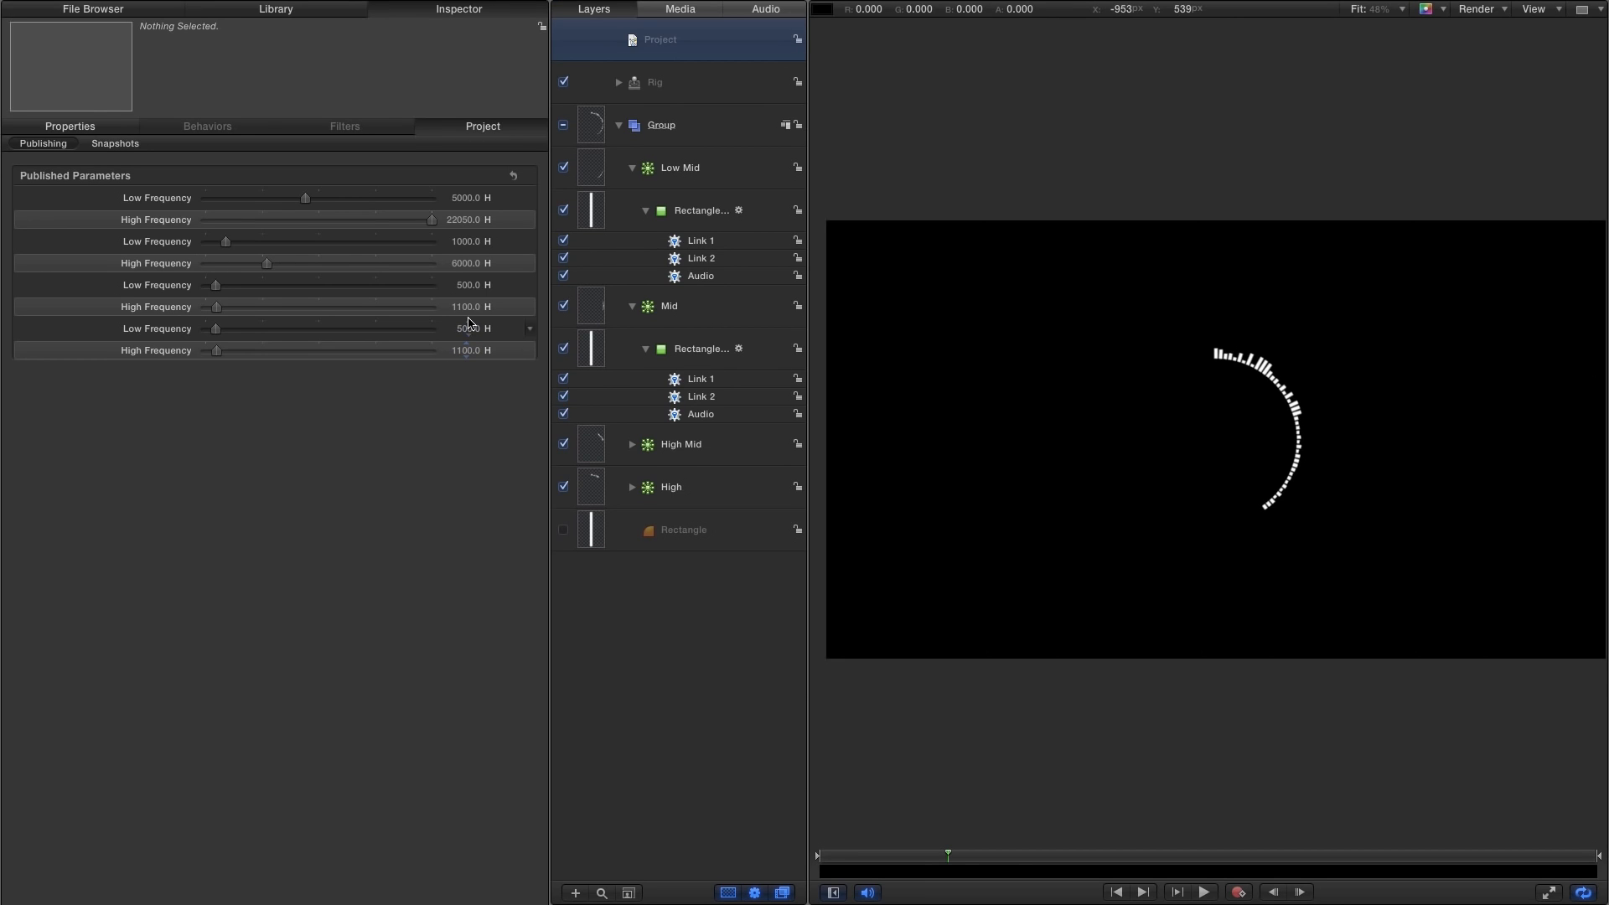
pyautogui.click(467, 269)
pyautogui.write('50')
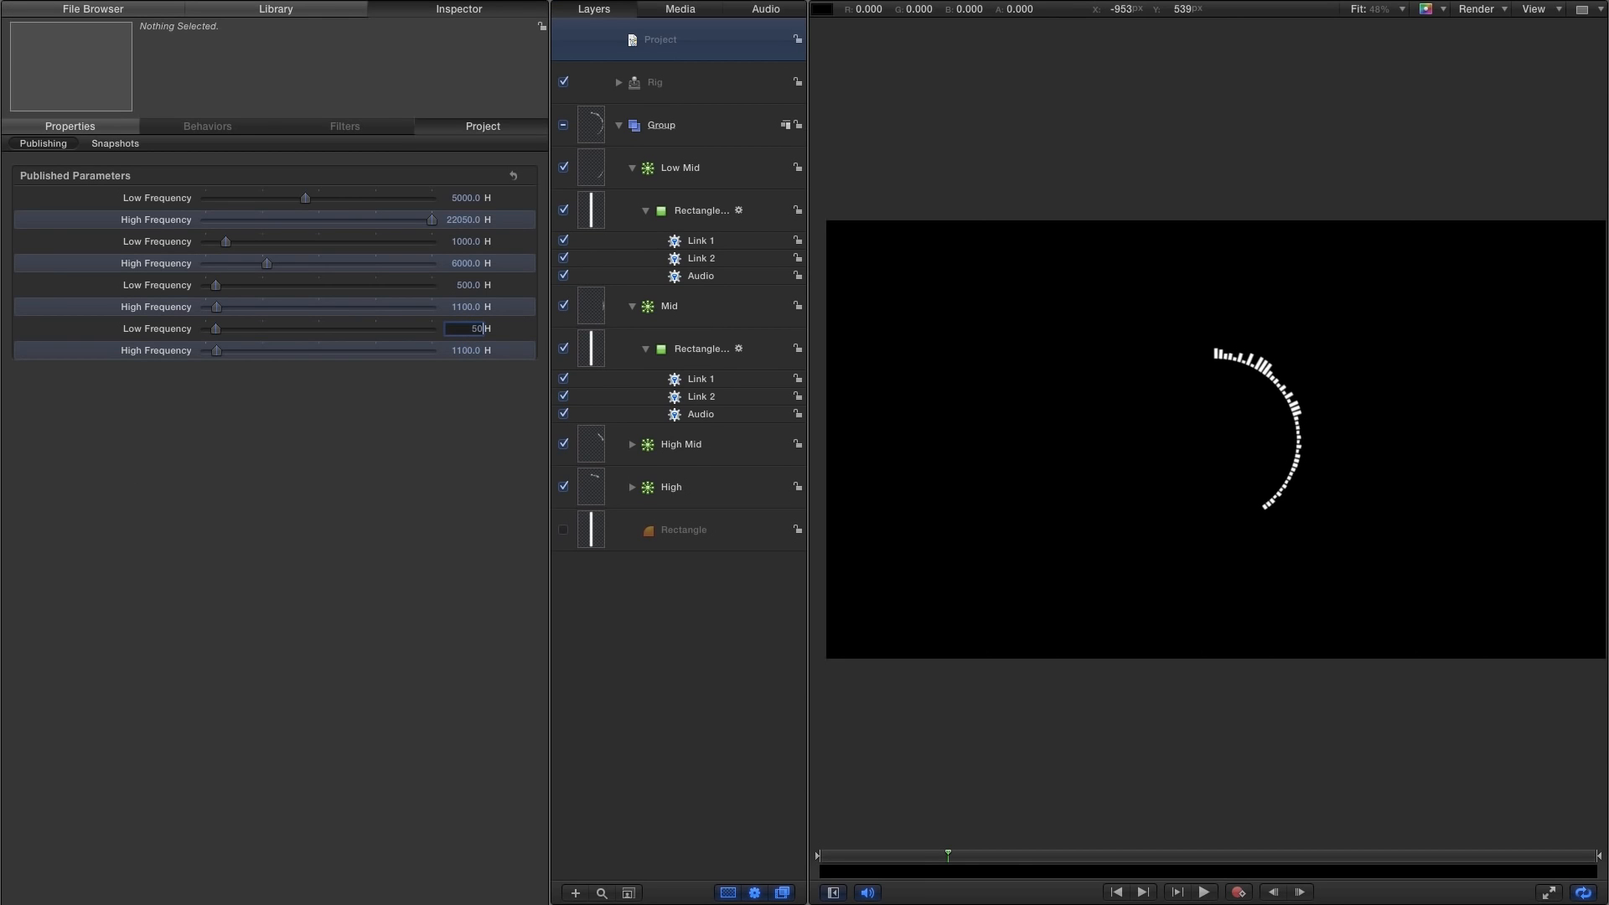
pyautogui.press('Return')
pyautogui.click(467, 352)
pyautogui.write('6')
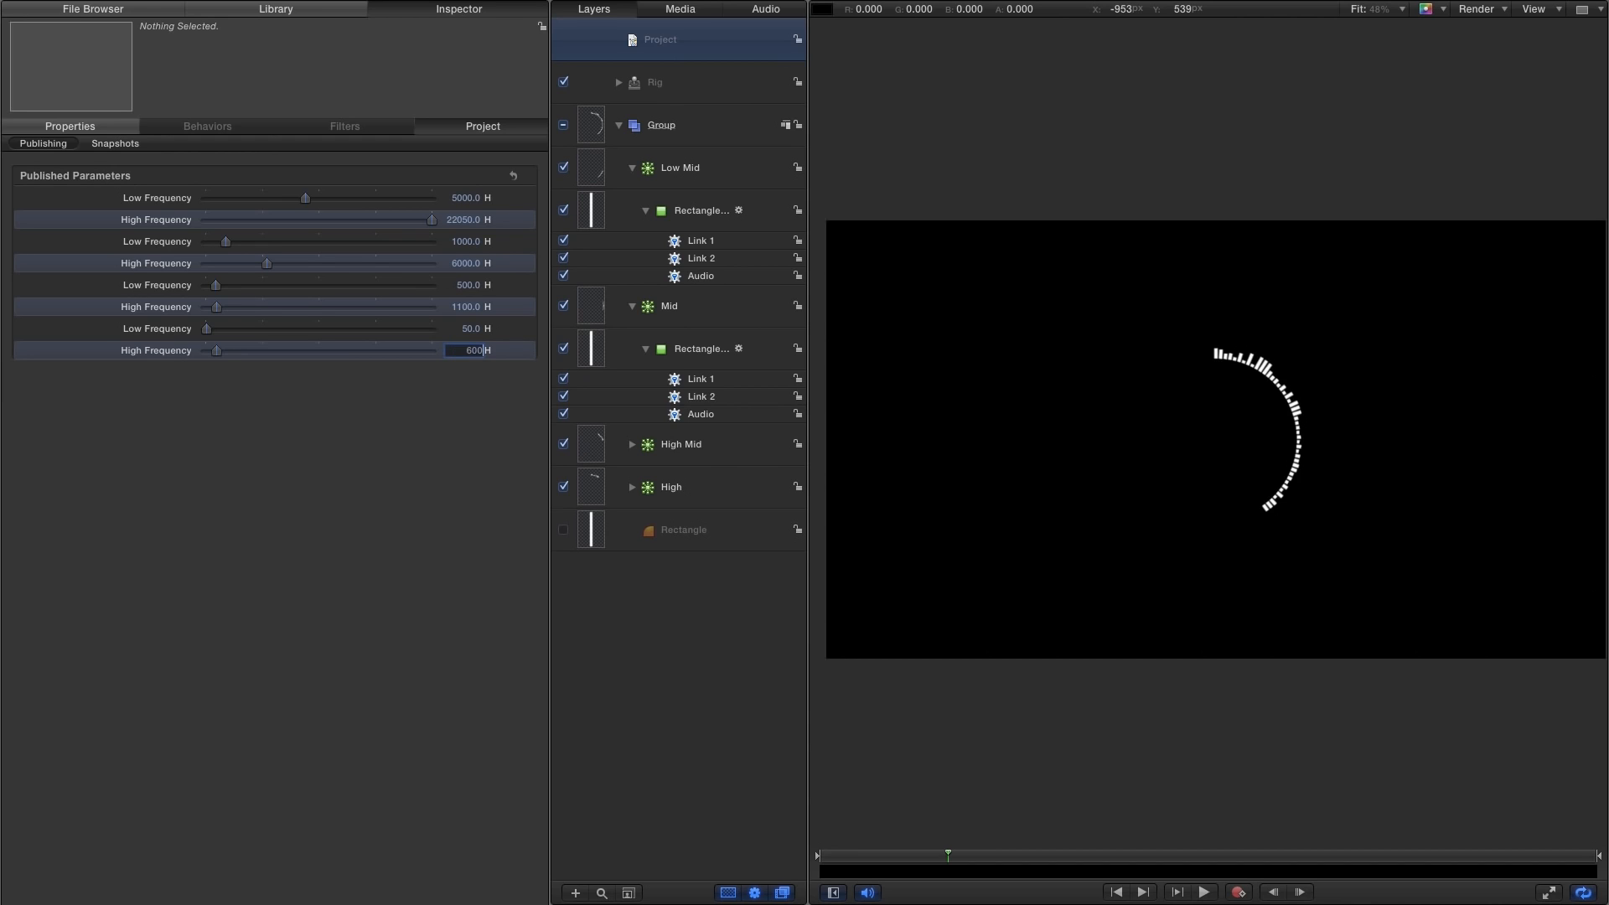
pyautogui.write('00')
pyautogui.press('Return')
# Duplicate the Low Mid replicator and rename the copy as Low.
pyautogui.click(589, 168)
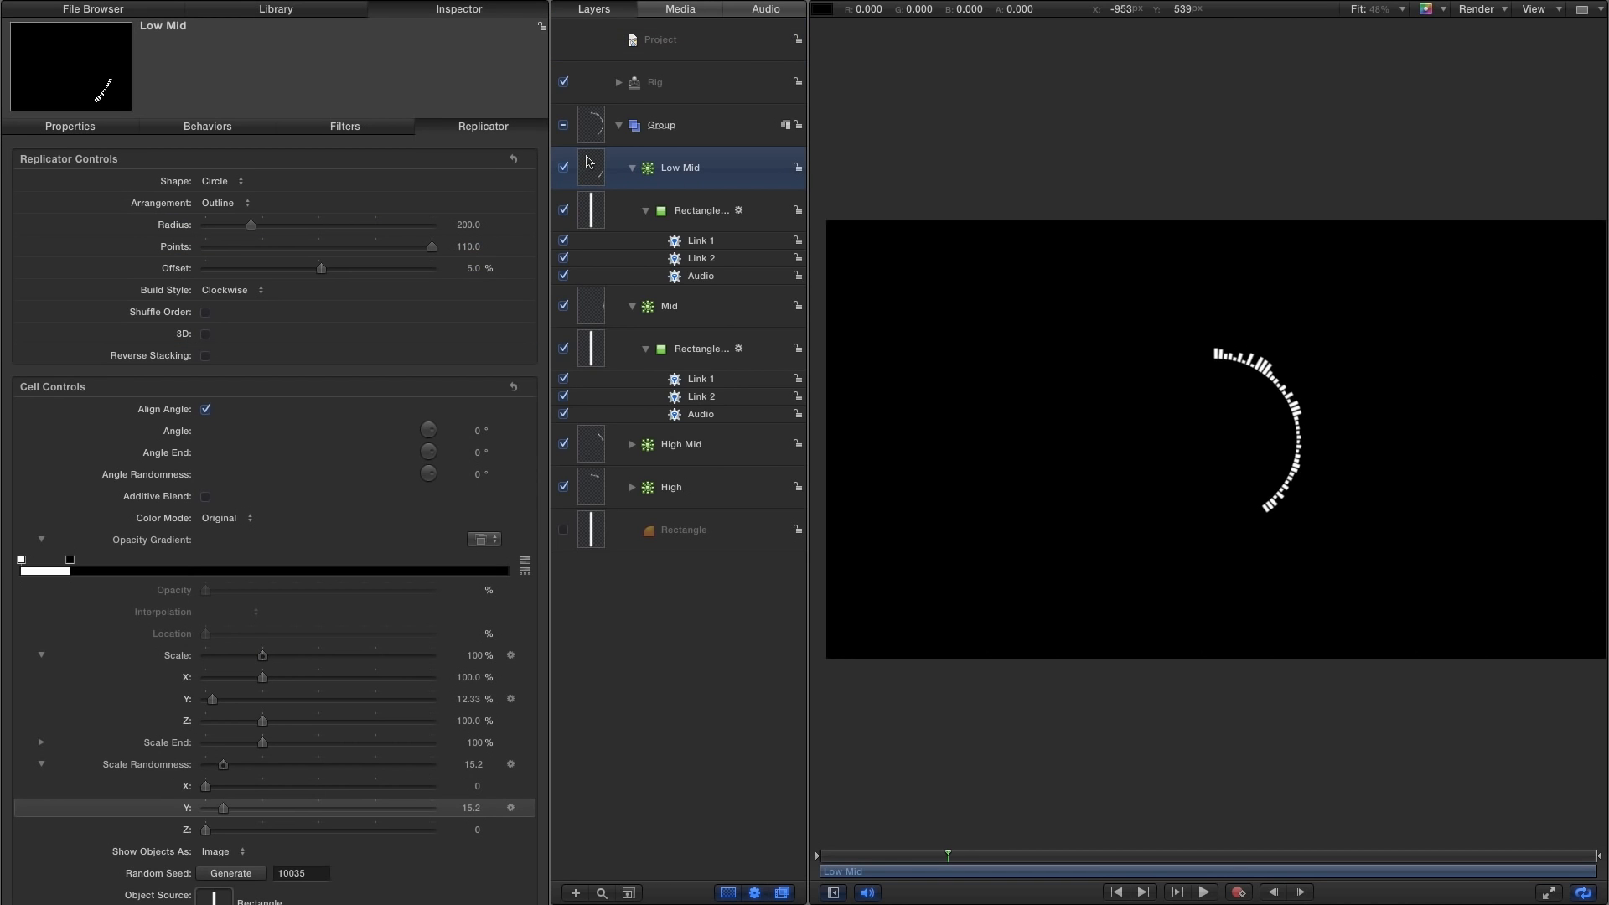
pyautogui.rightClick(588, 162)
pyautogui.click(624, 220)
pyautogui.doubleClick(686, 168)
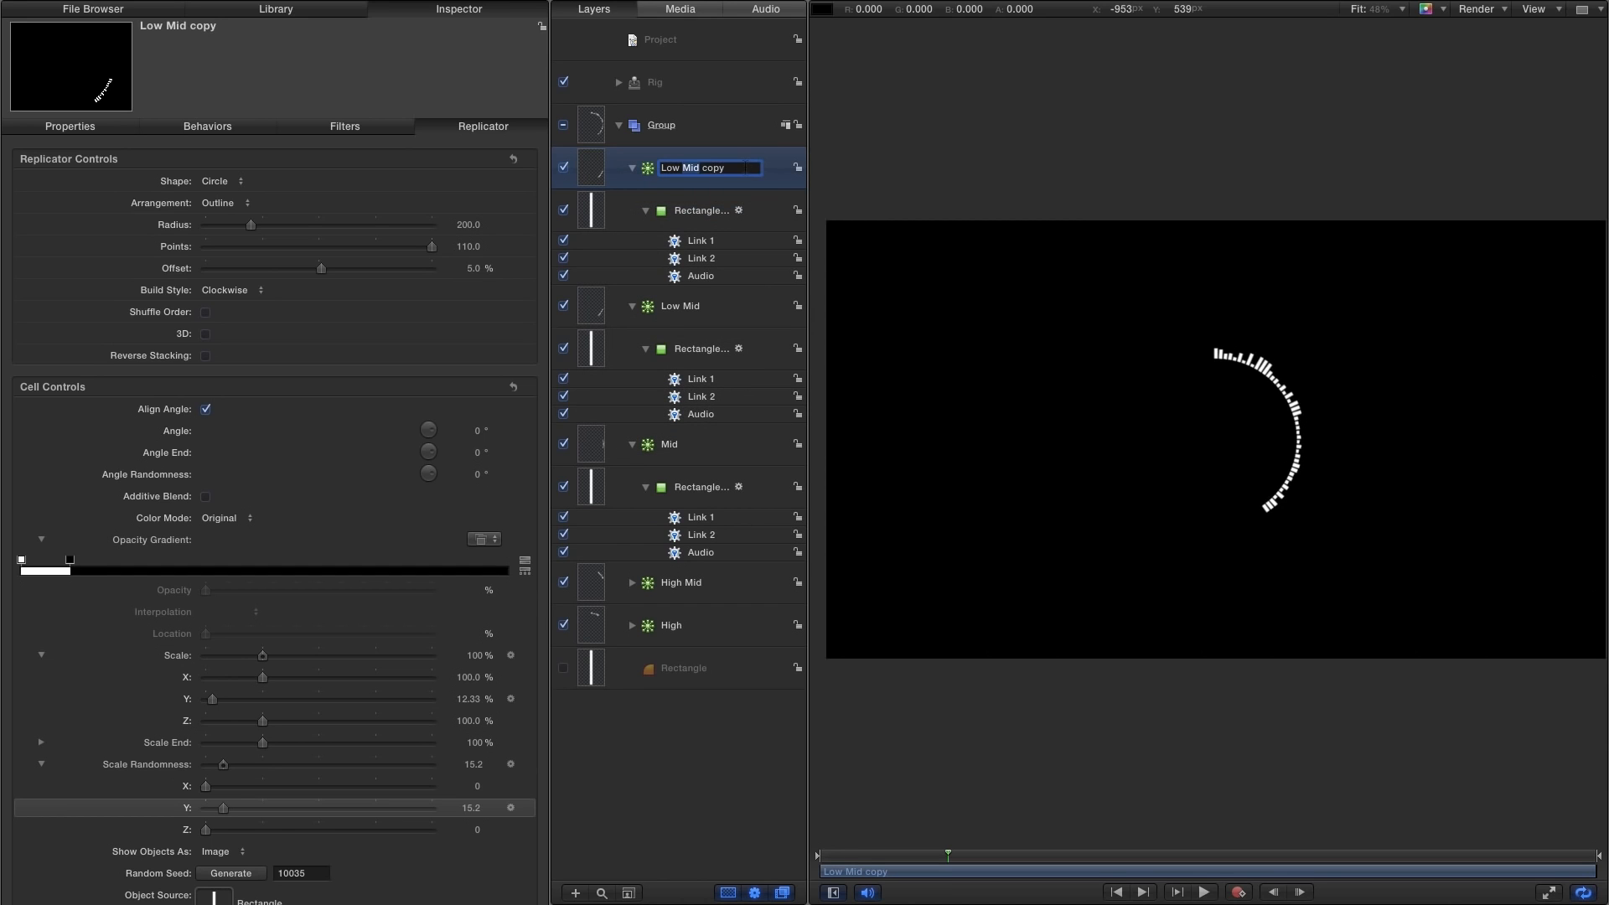
pyautogui.write('Low')
pyautogui.press('Return')
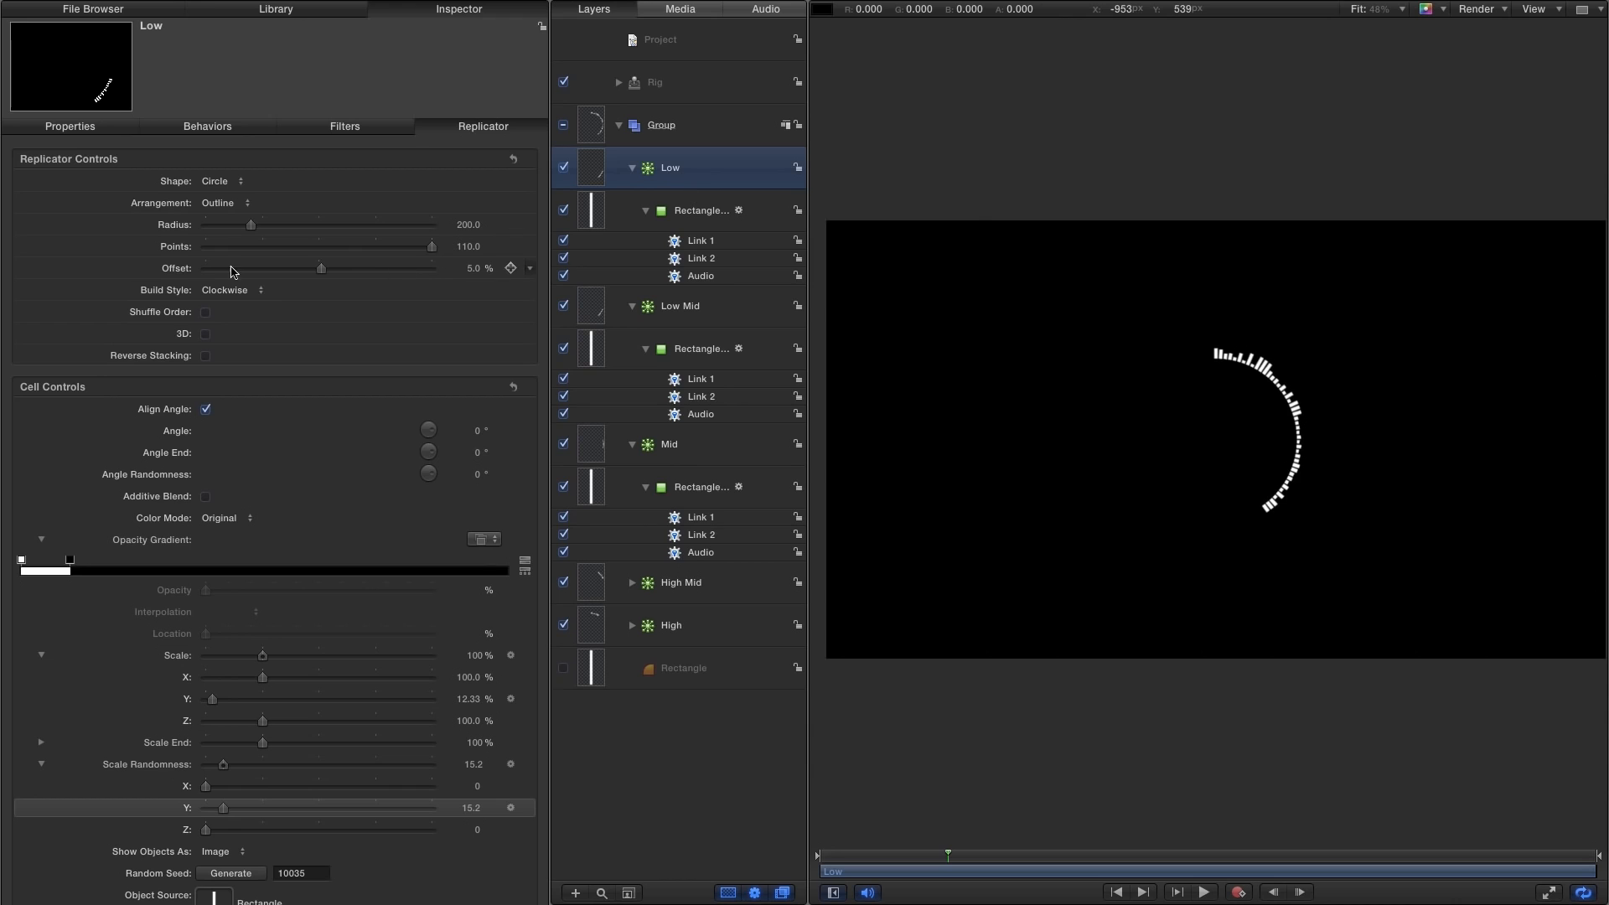
# Set the Low replicator's offset to 15%.
pyautogui.doubleClick(472, 267)
pyautogui.write('15')
pyautogui.press('Return')
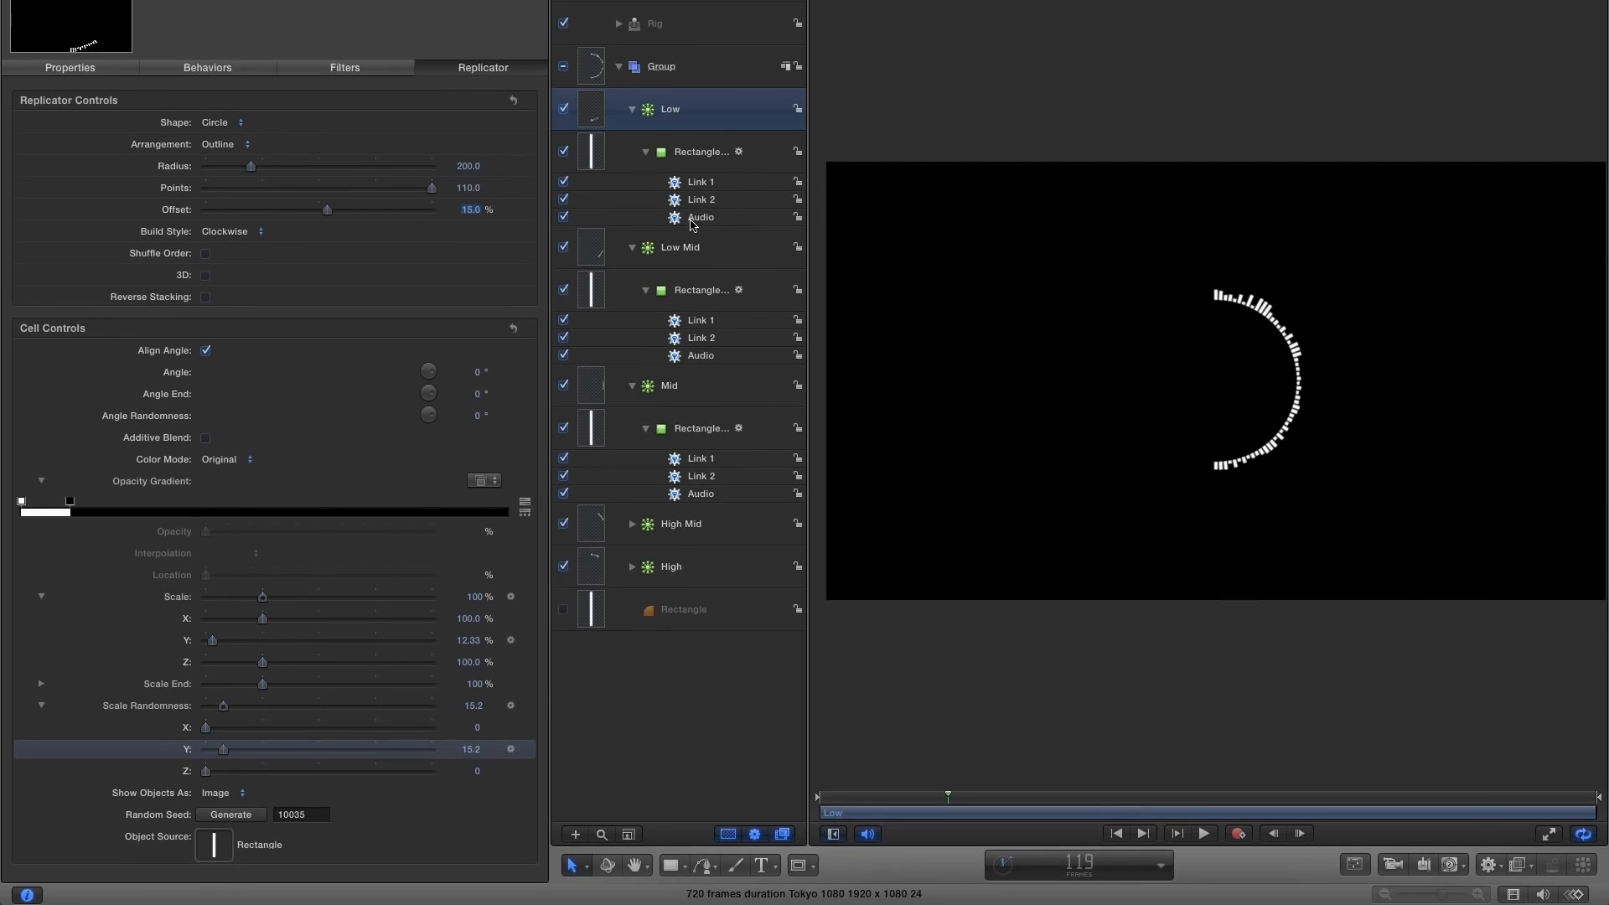
# Publish the Low Frequency and High Frequency parameters of the Low replicator's Audio behavior.
pyautogui.click(693, 219)
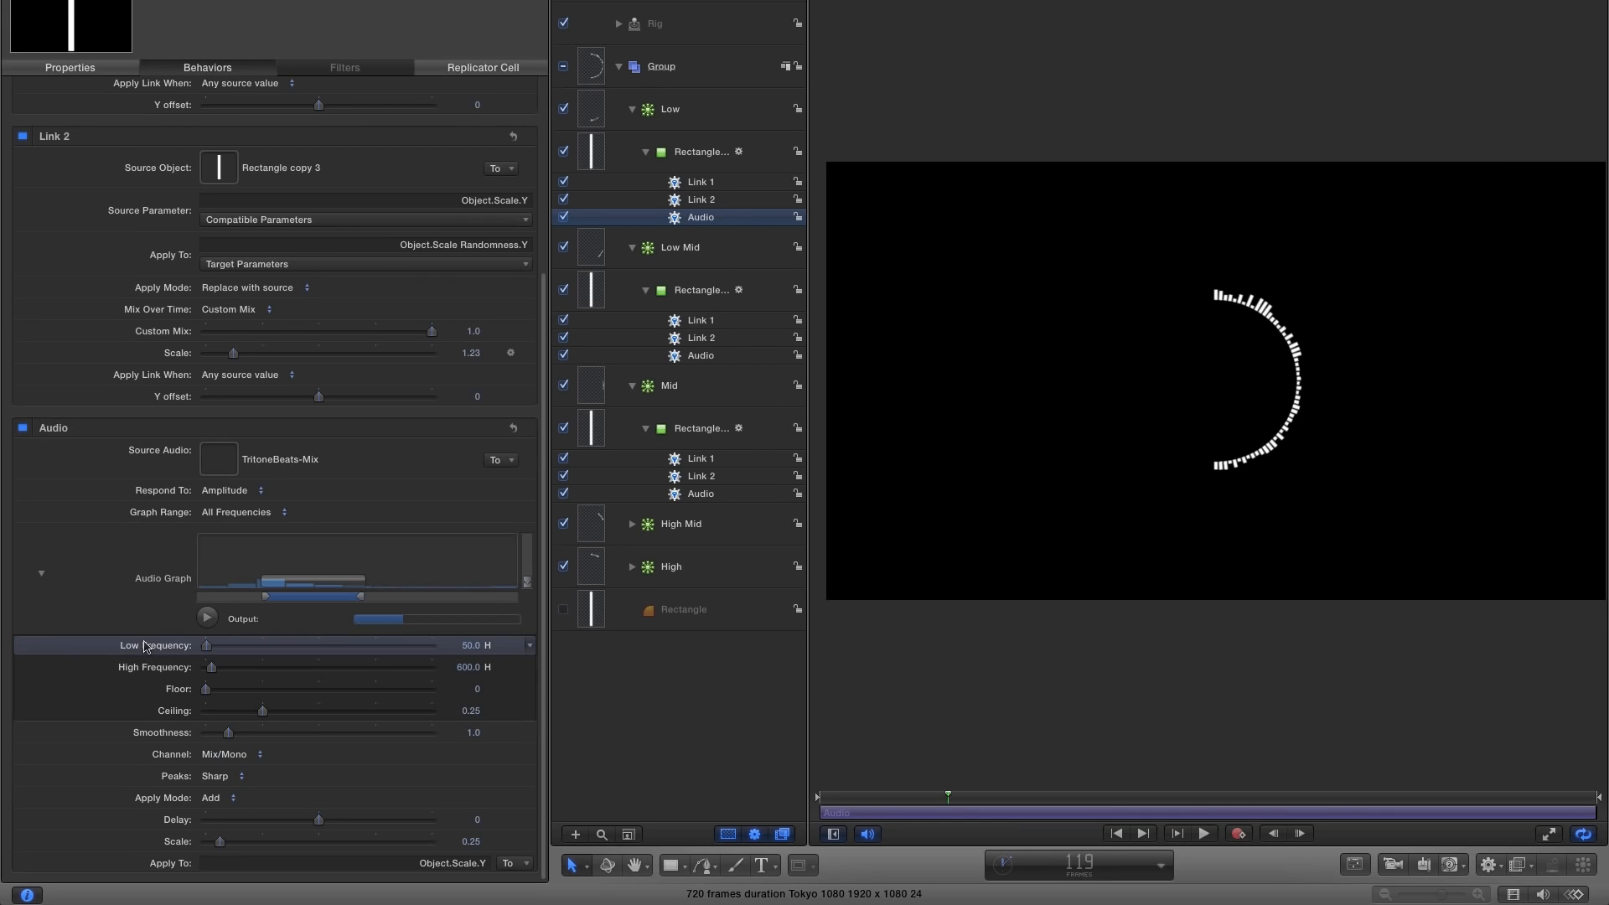
pyautogui.click(530, 645)
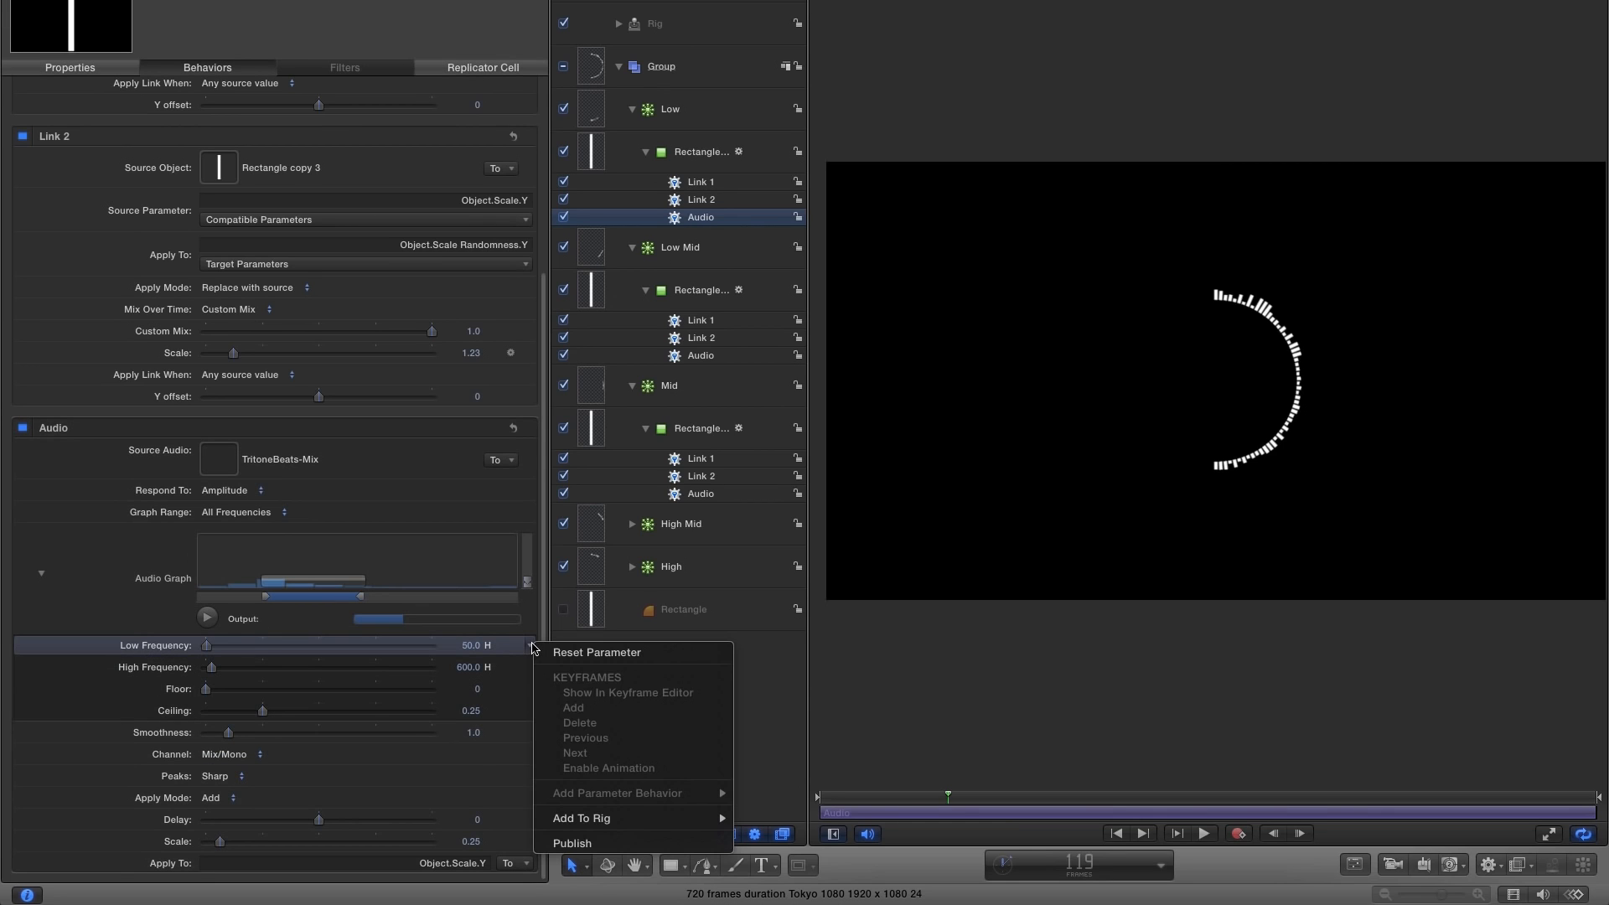
pyautogui.click(598, 843)
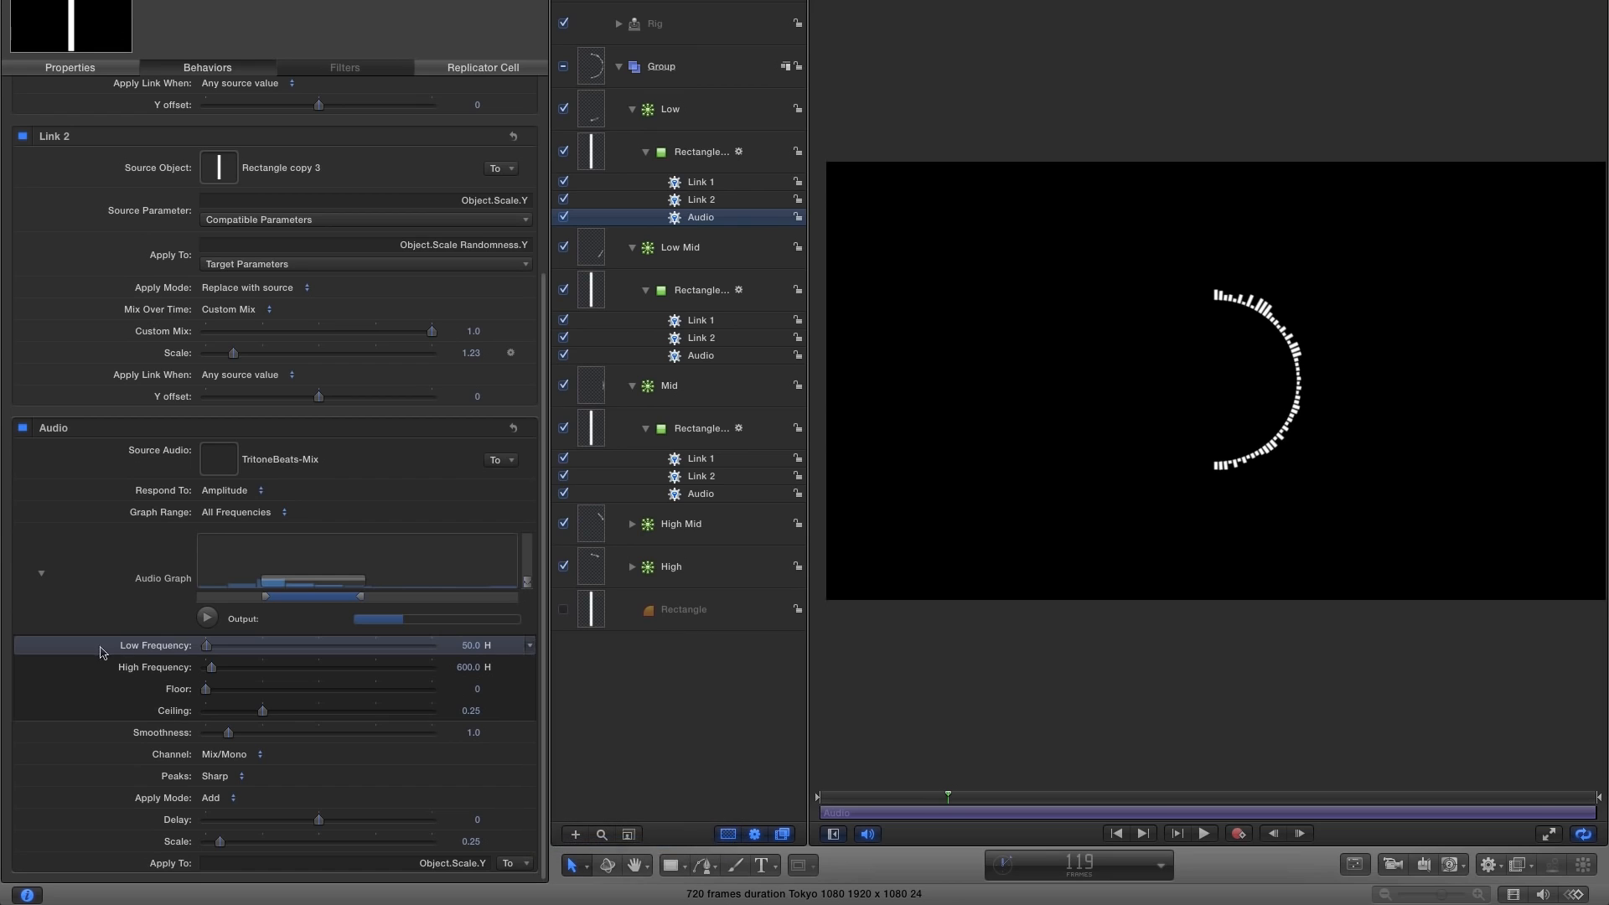
pyautogui.click(134, 670)
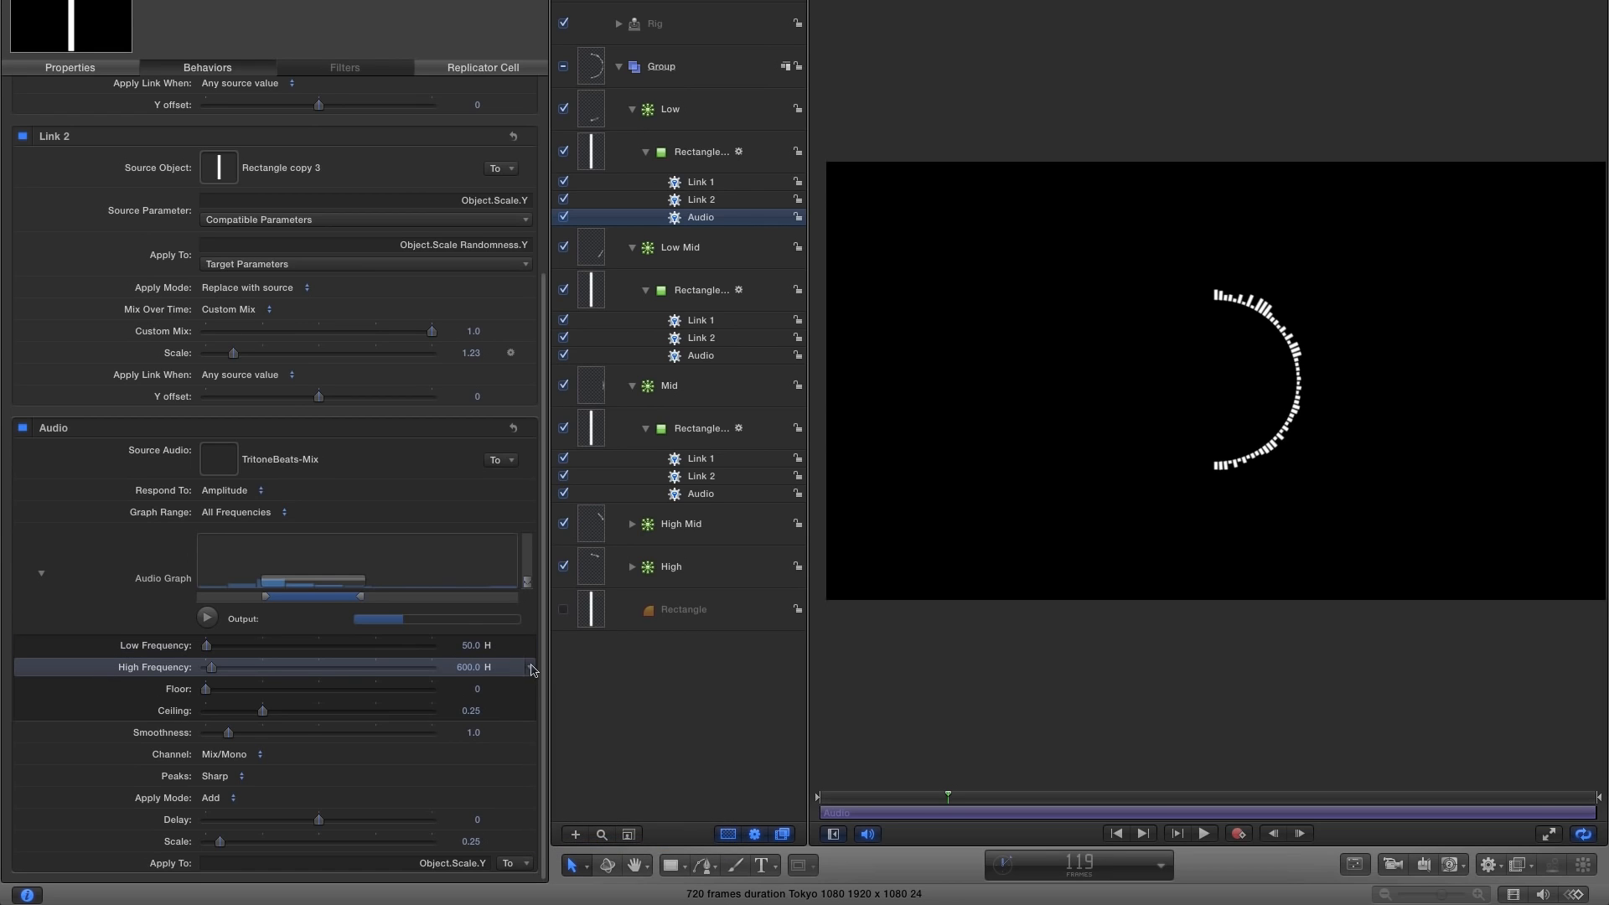
pyautogui.click(533, 670)
pyautogui.click(586, 861)
# Set Low's published Low Frequency to 11 Hz and High Frequency to 60 Hz in the project's published parameters.
pyautogui.click(655, 1)
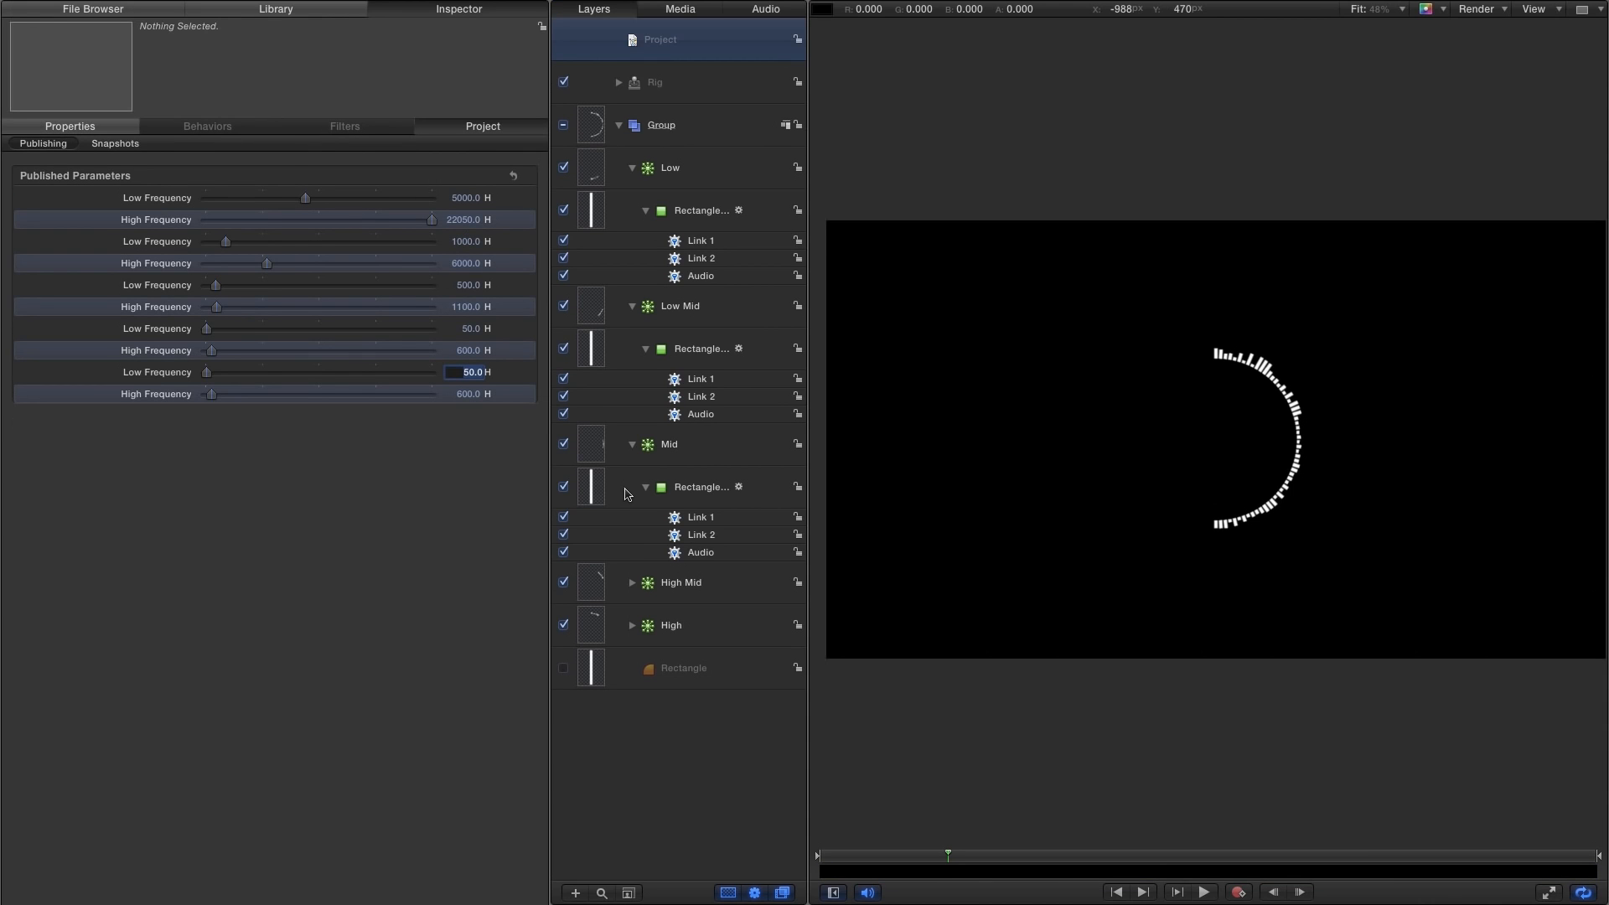
pyautogui.write('11')
pyautogui.press('Return')
pyautogui.click(468, 394)
pyautogui.write('60')
pyautogui.press('Return')
# Play back the project briefly to preview the half-circle visualizer, and collapse the Low, Low Mid and Mid replicators in the layer list.
pyautogui.click(1205, 893)
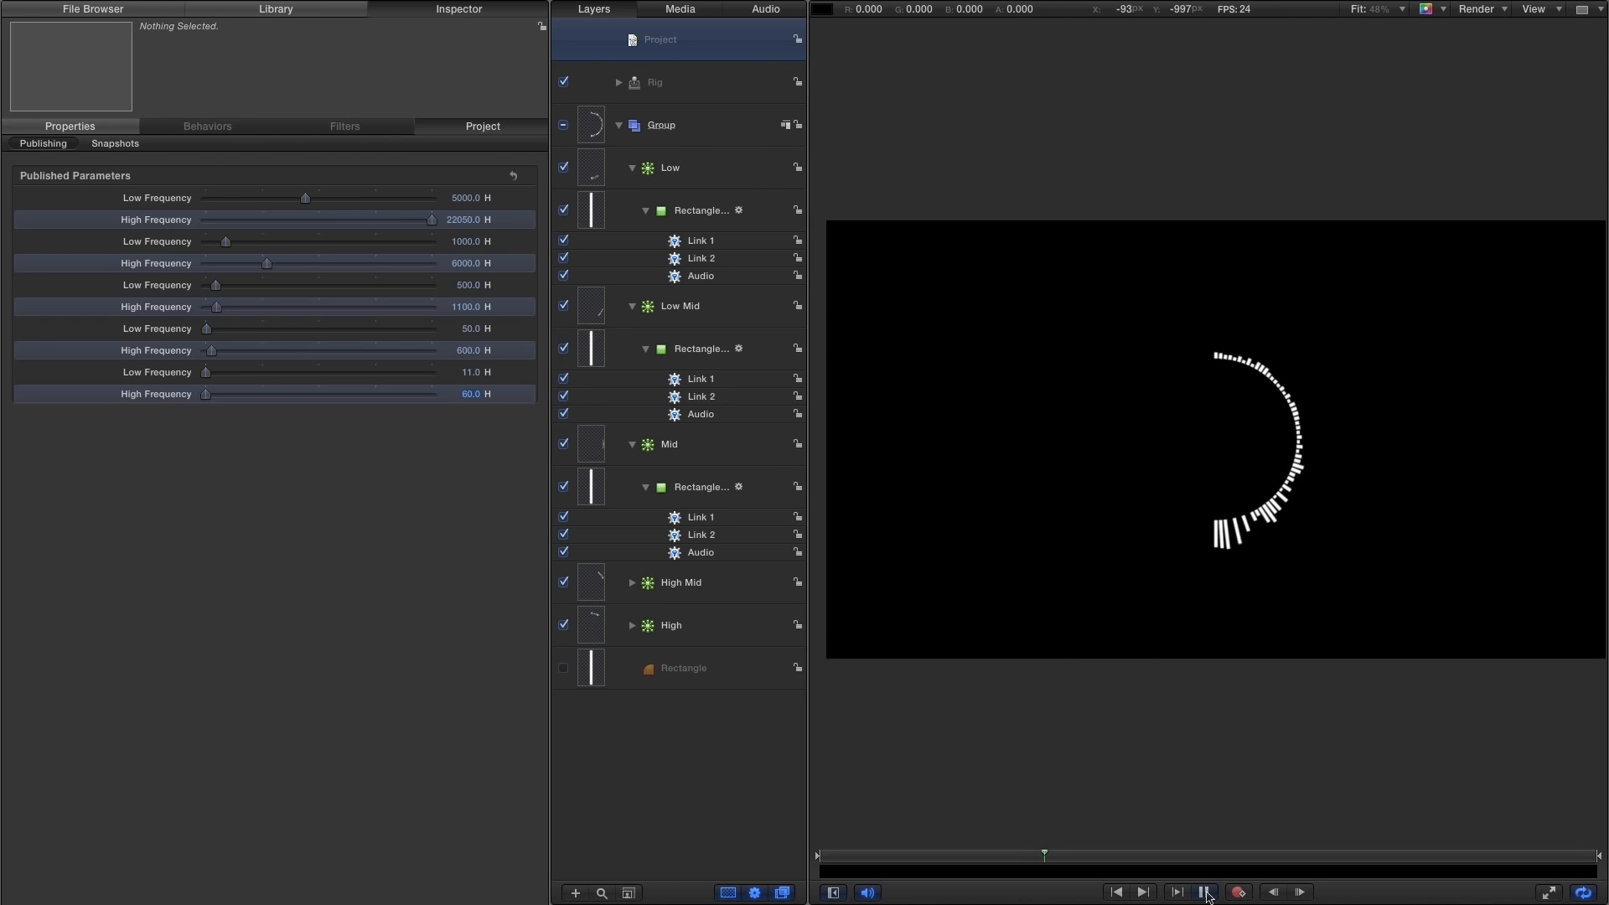
pyautogui.click(1205, 893)
pyautogui.keyDown('super'); pyautogui.click(632, 444); pyautogui.keyUp('super')
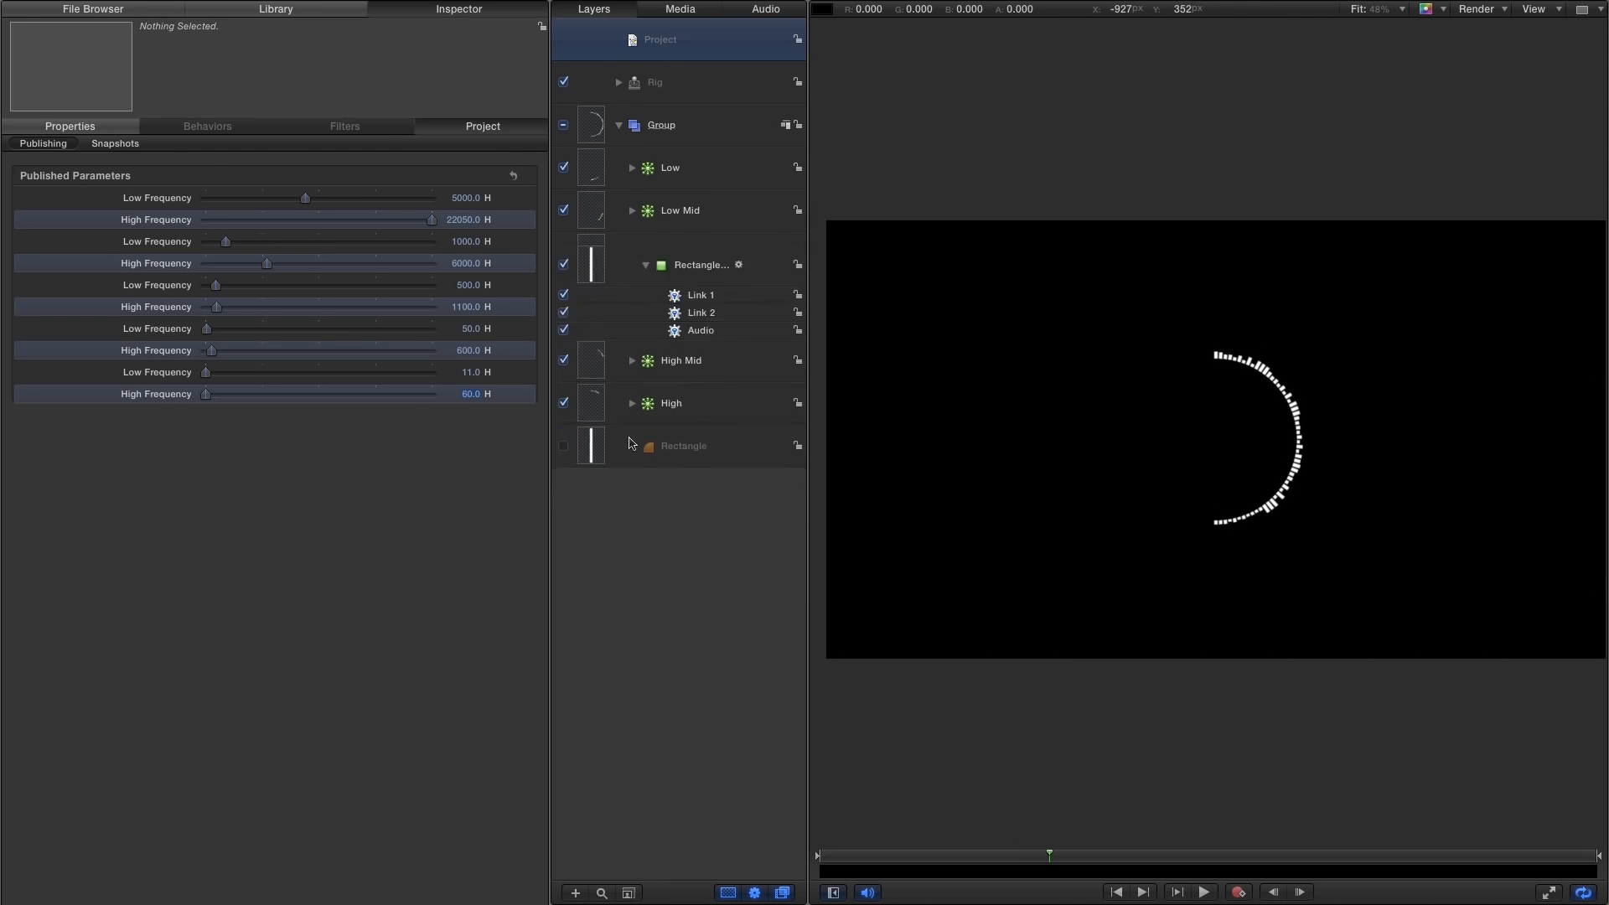
# Set the radius of the High and High Mid replicators to 250.
pyautogui.click(586, 344)
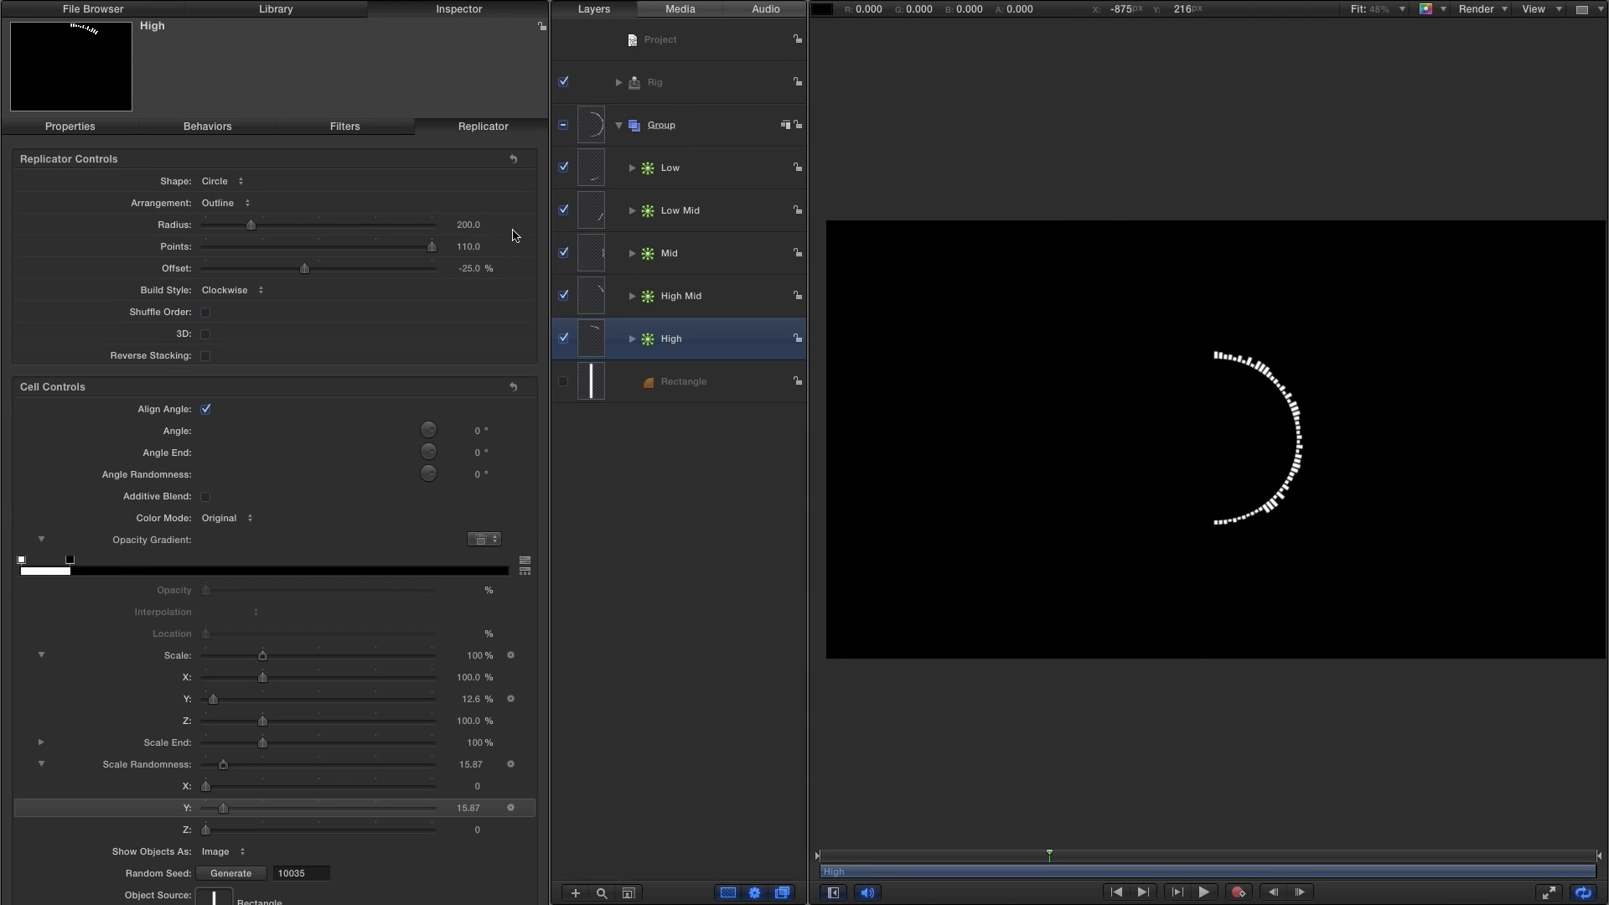
pyautogui.click(467, 225)
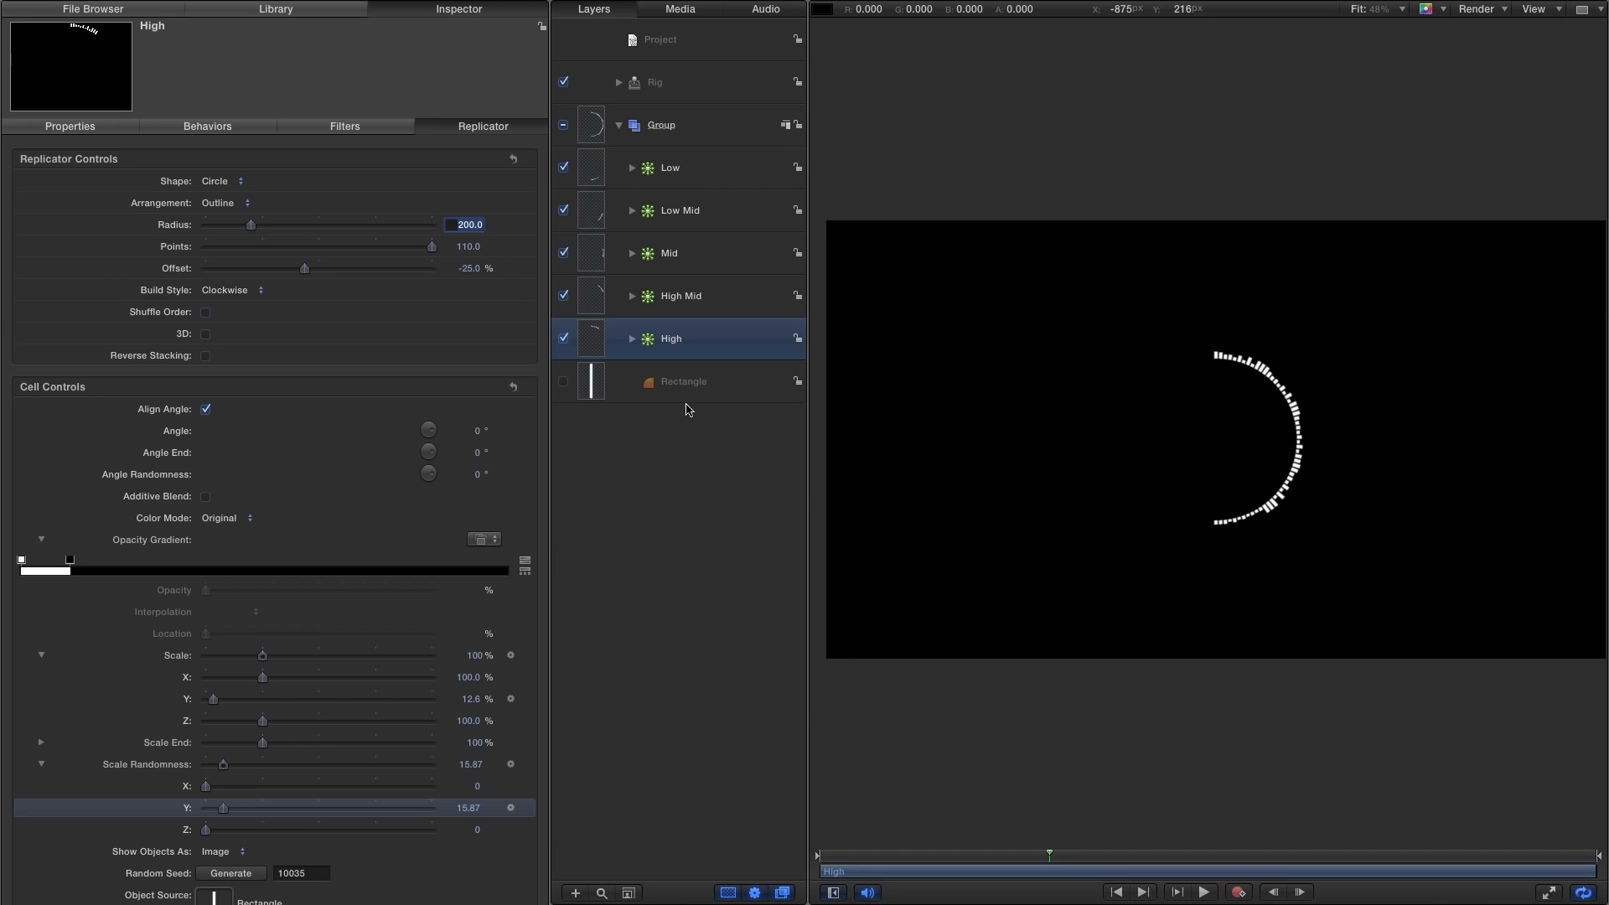
pyautogui.write('250')
pyautogui.press('Return')
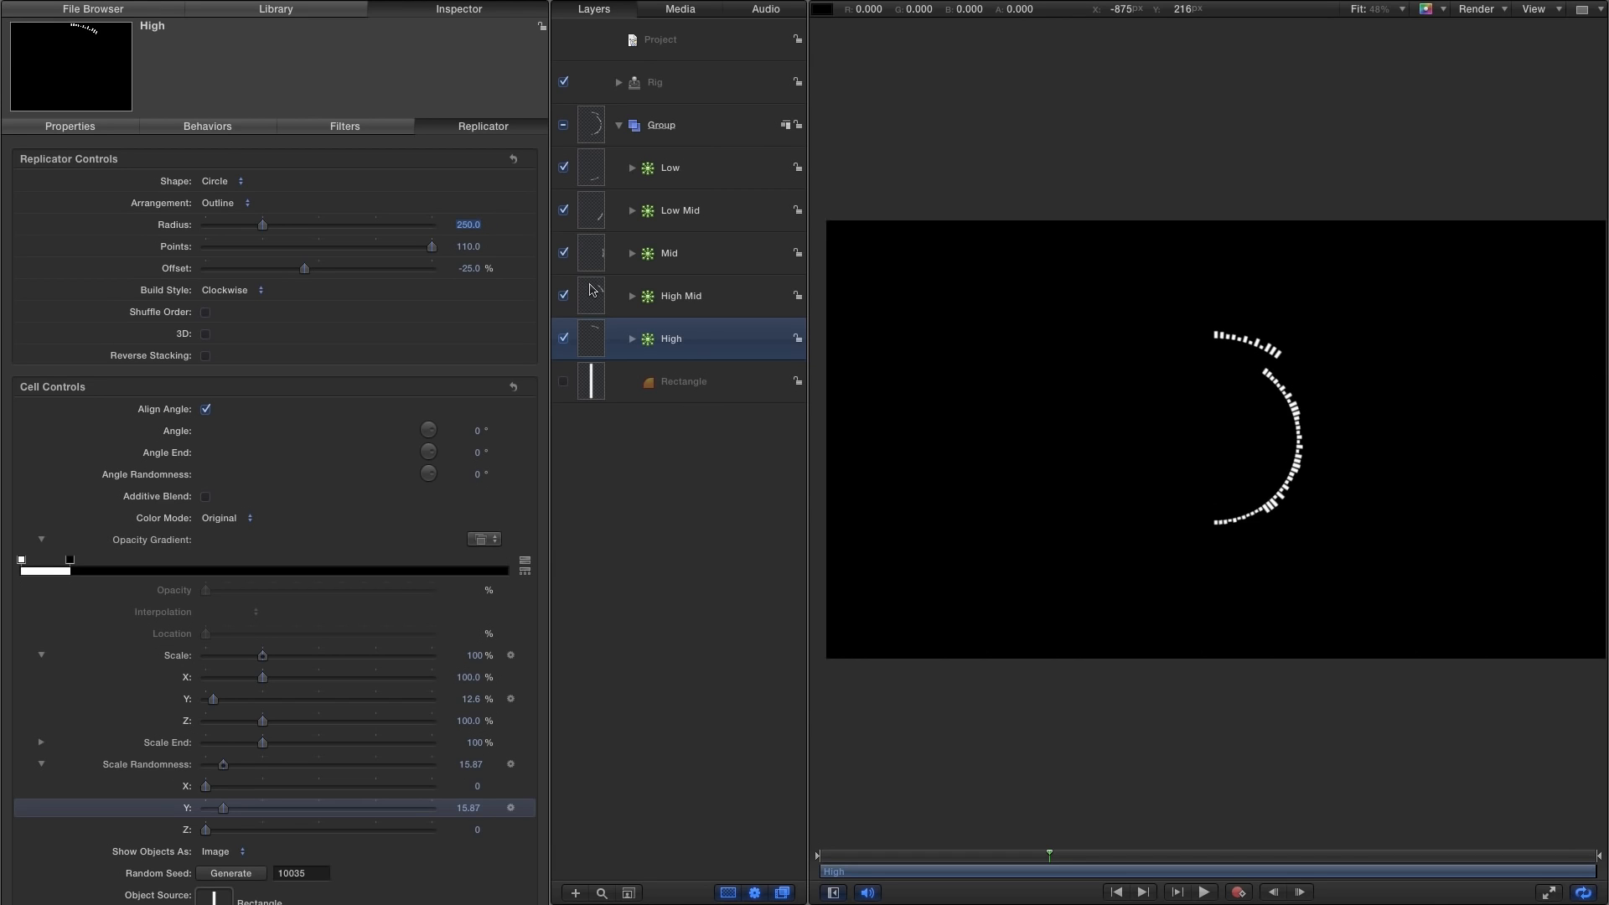
pyautogui.click(592, 293)
pyautogui.click(467, 225)
pyautogui.write('2')
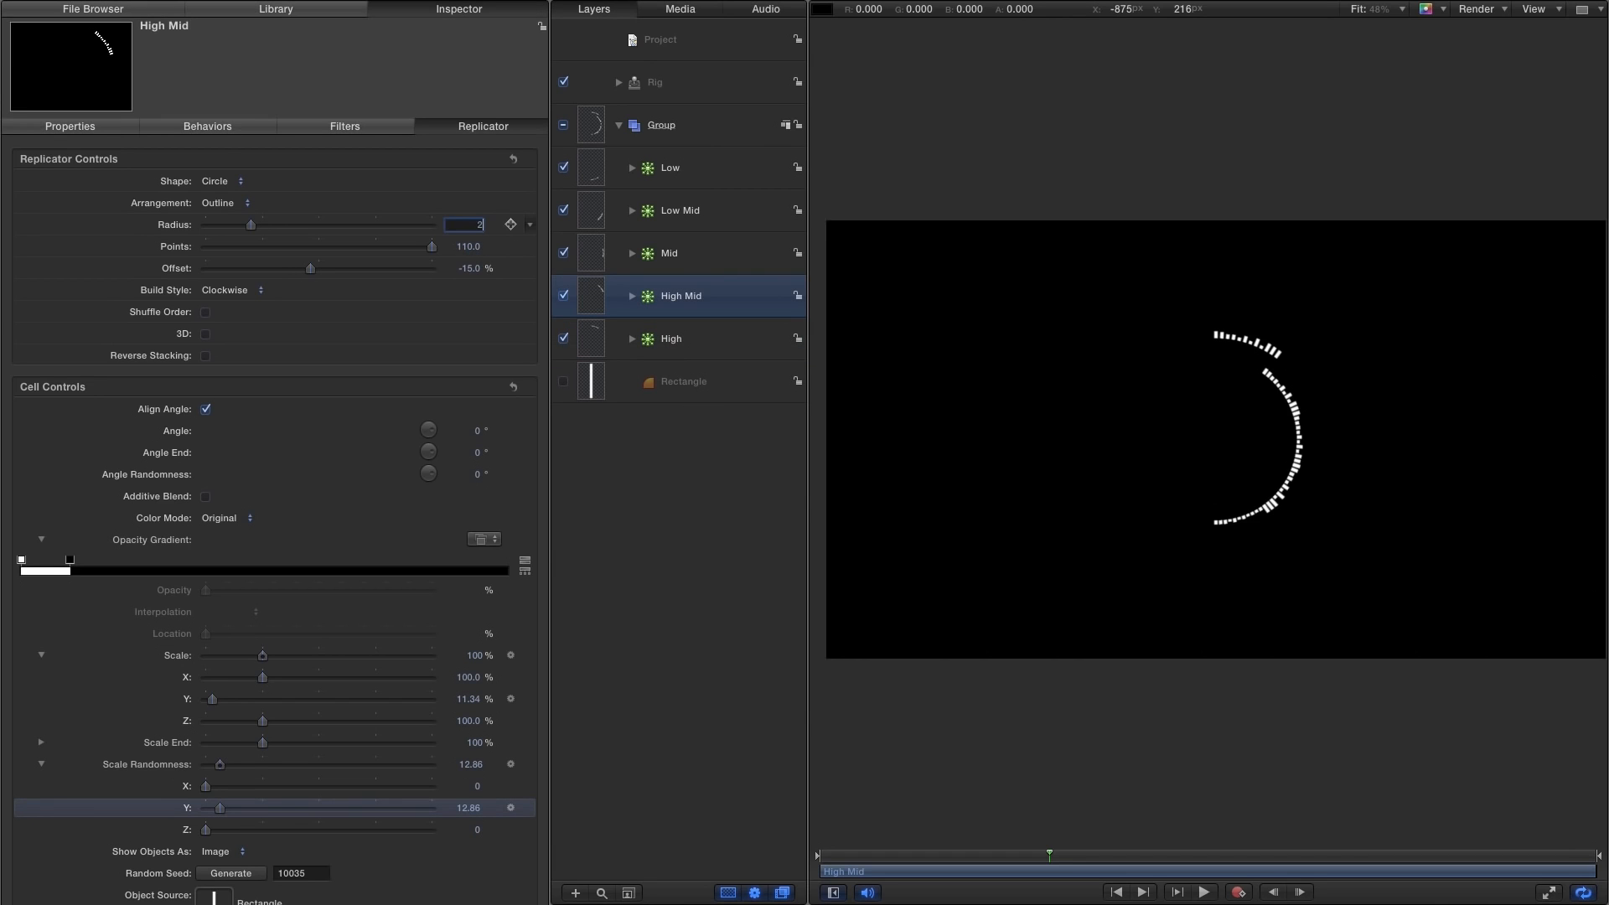
pyautogui.write('50')
pyautogui.press('Return')
# Set the radius of the Mid and Low Mid replicators to 250.
pyautogui.click(586, 253)
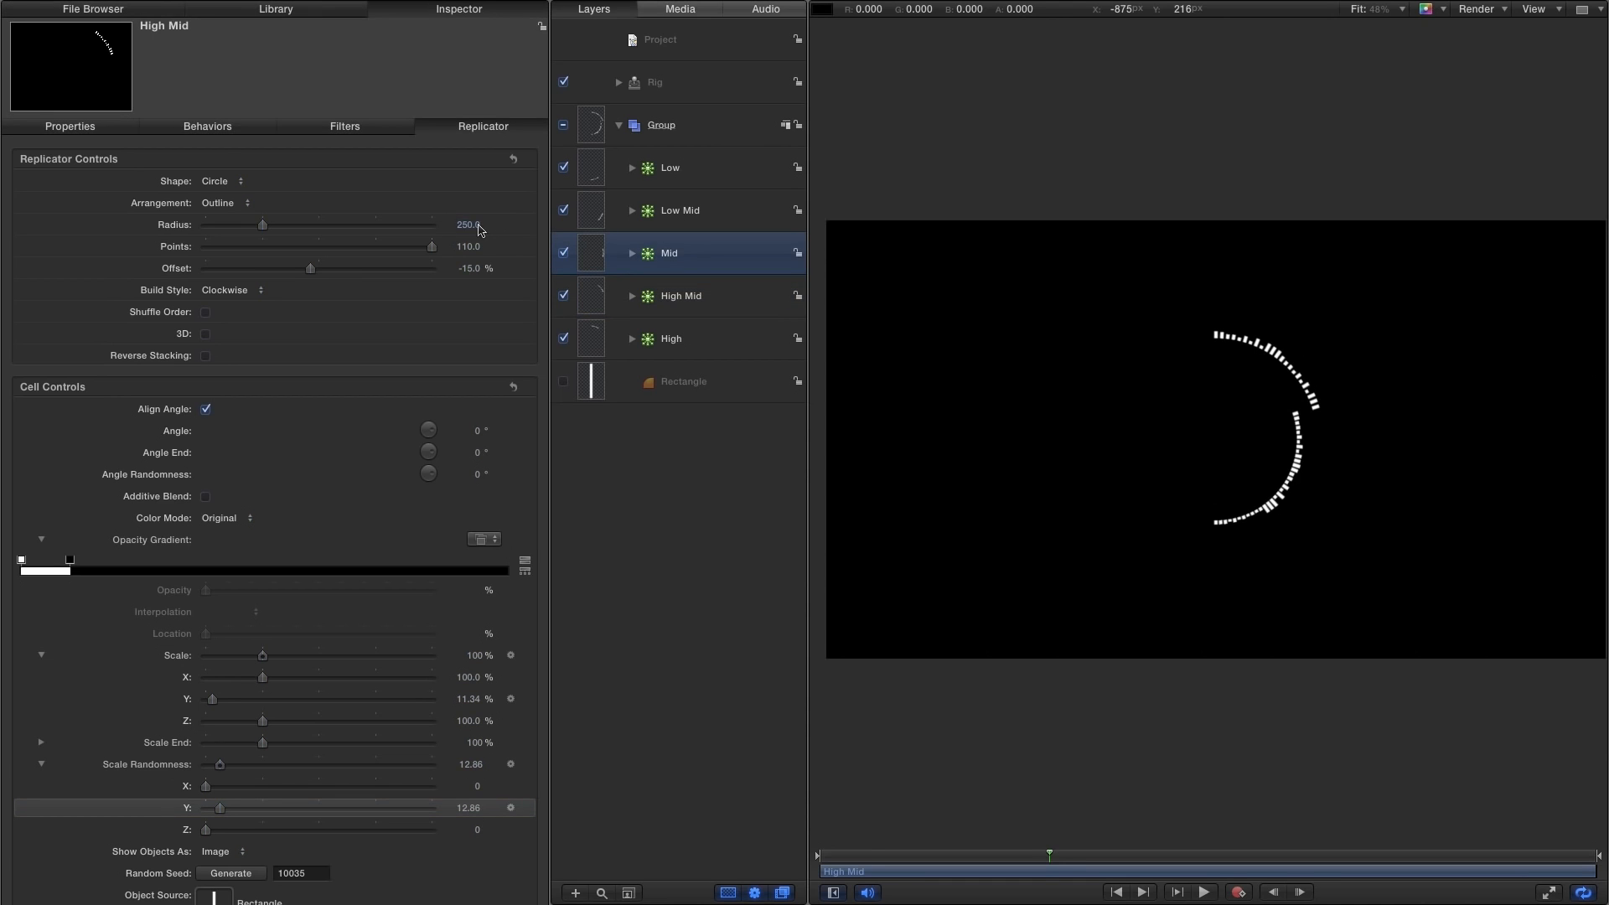
pyautogui.doubleClick(472, 224)
pyautogui.write('250')
pyautogui.press('Return')
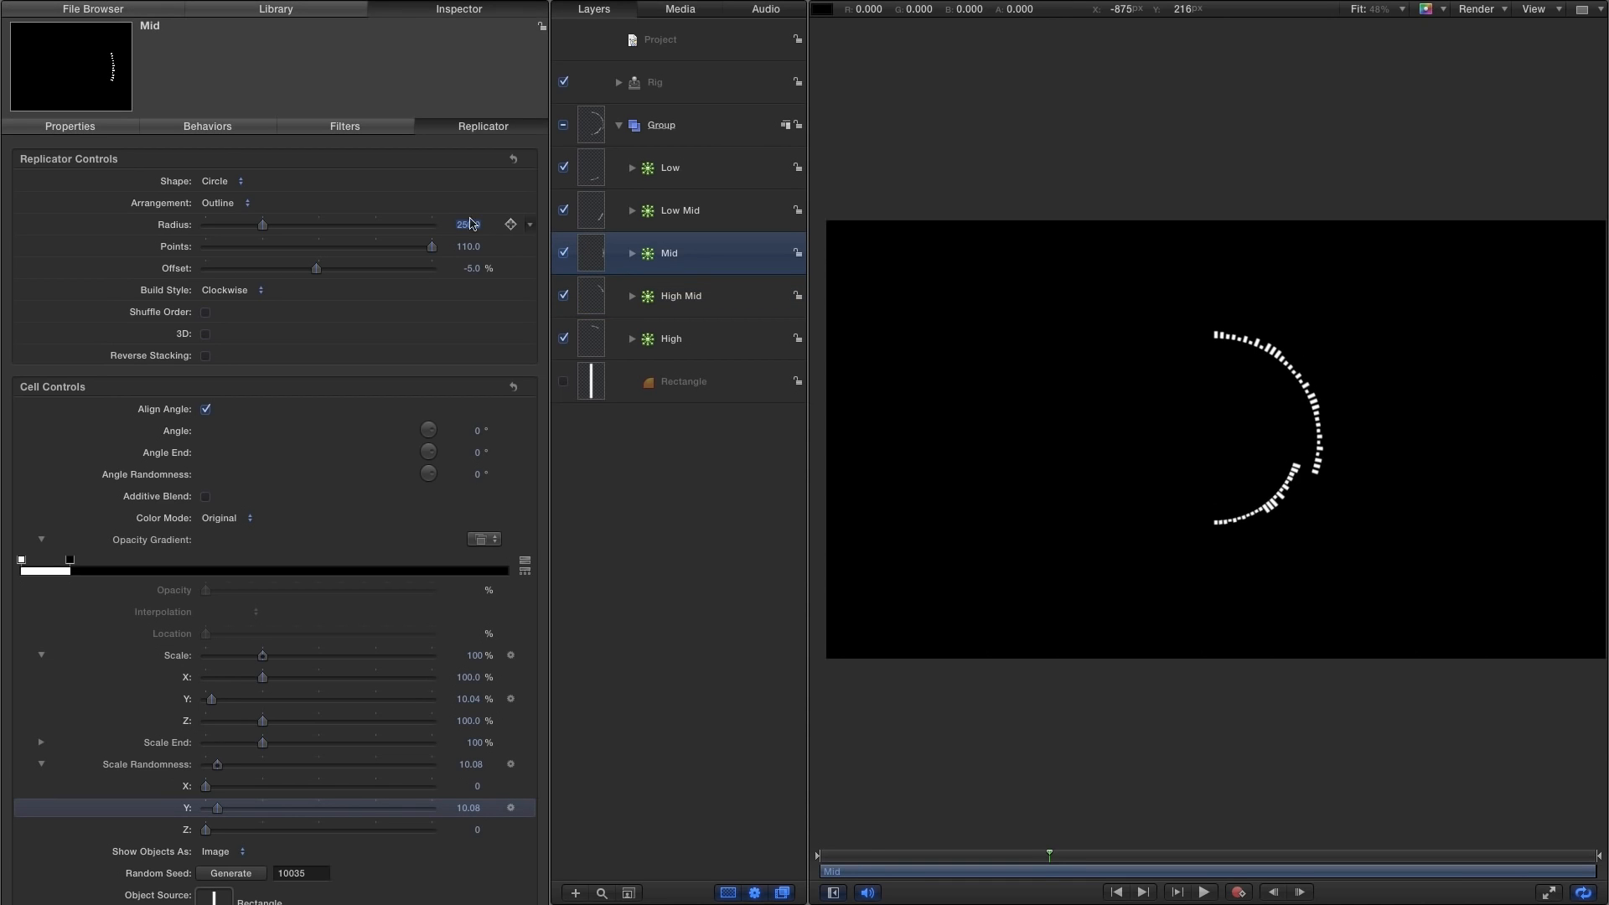
pyautogui.click(586, 206)
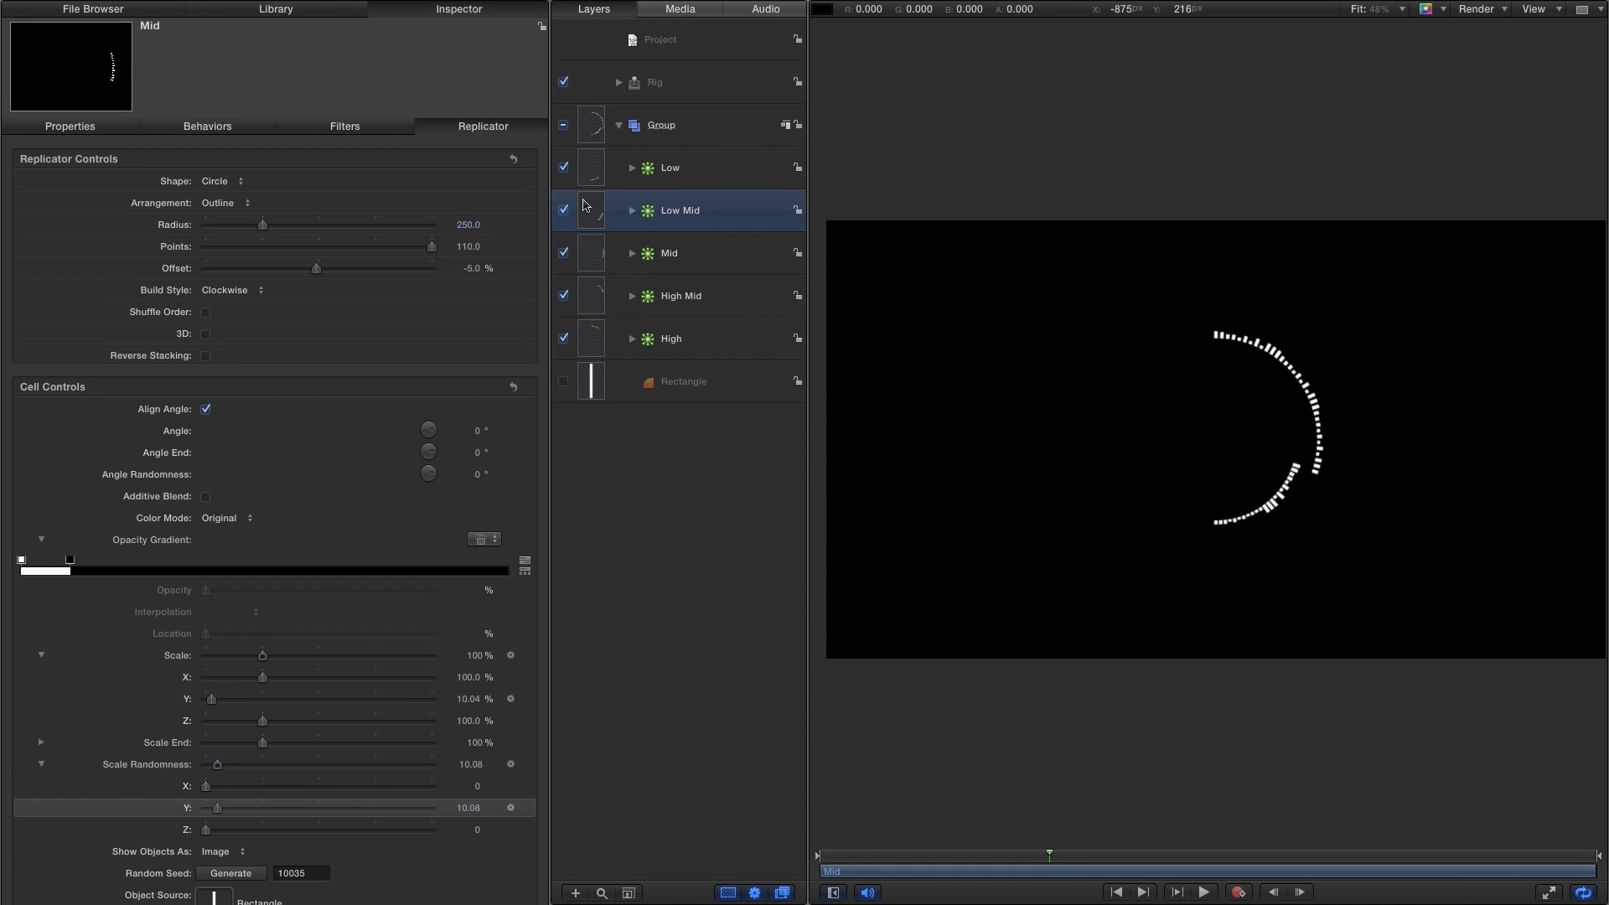
pyautogui.doubleClick(468, 224)
pyautogui.write('250')
pyautogui.press('Return')
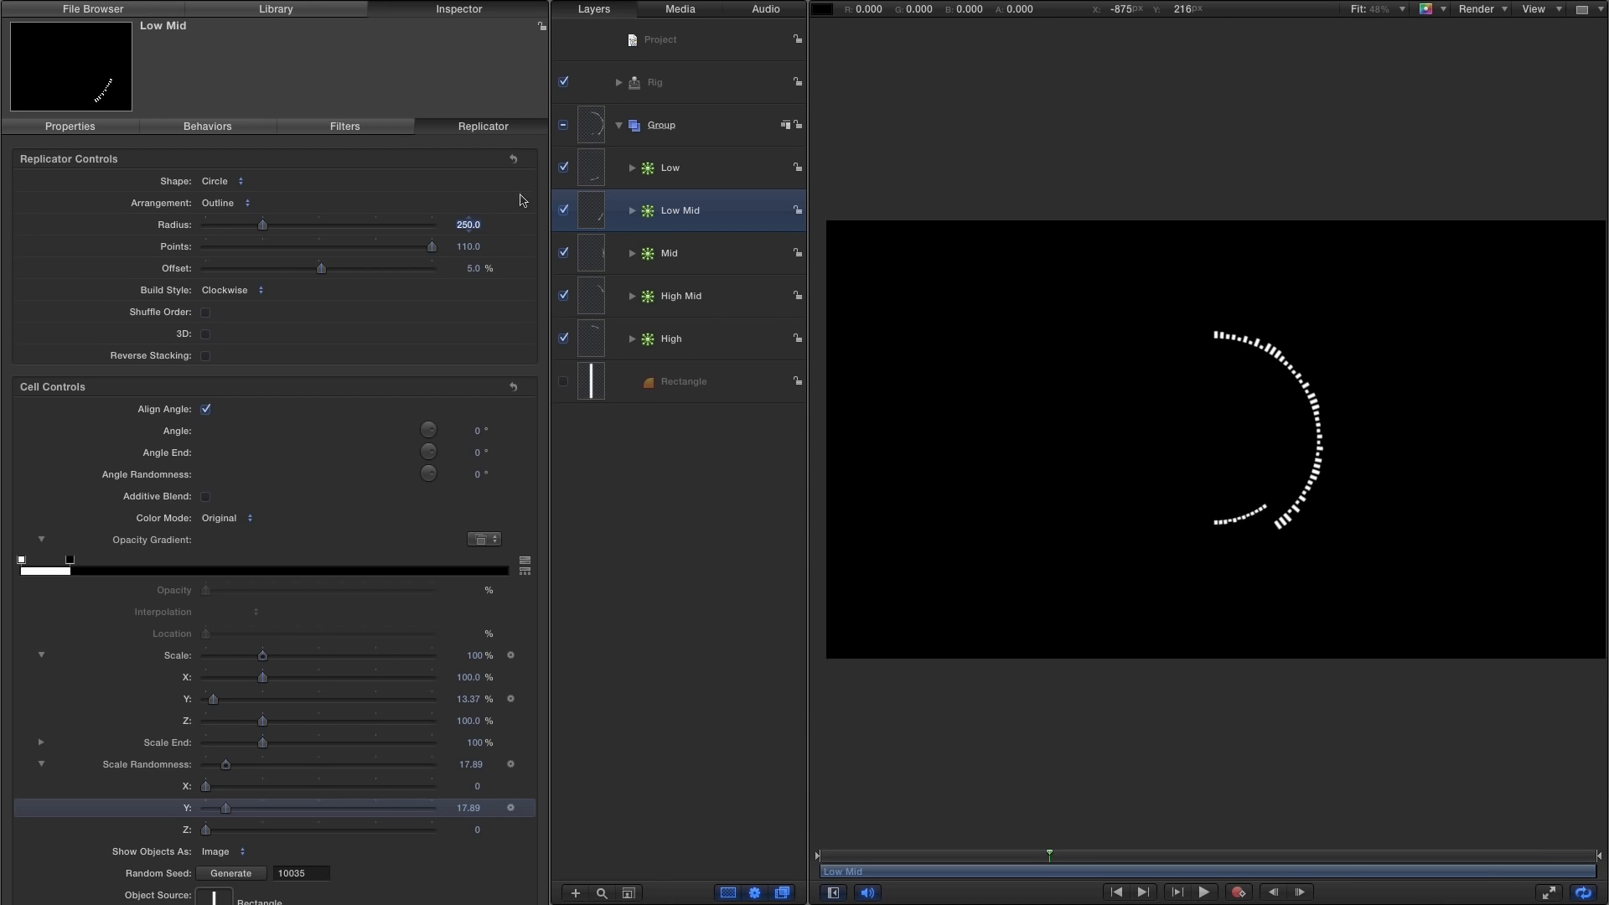
# Set the Low replicator's radius to 250 to match the other segments.
pyautogui.click(587, 165)
pyautogui.doubleClick(468, 224)
pyautogui.write('25')
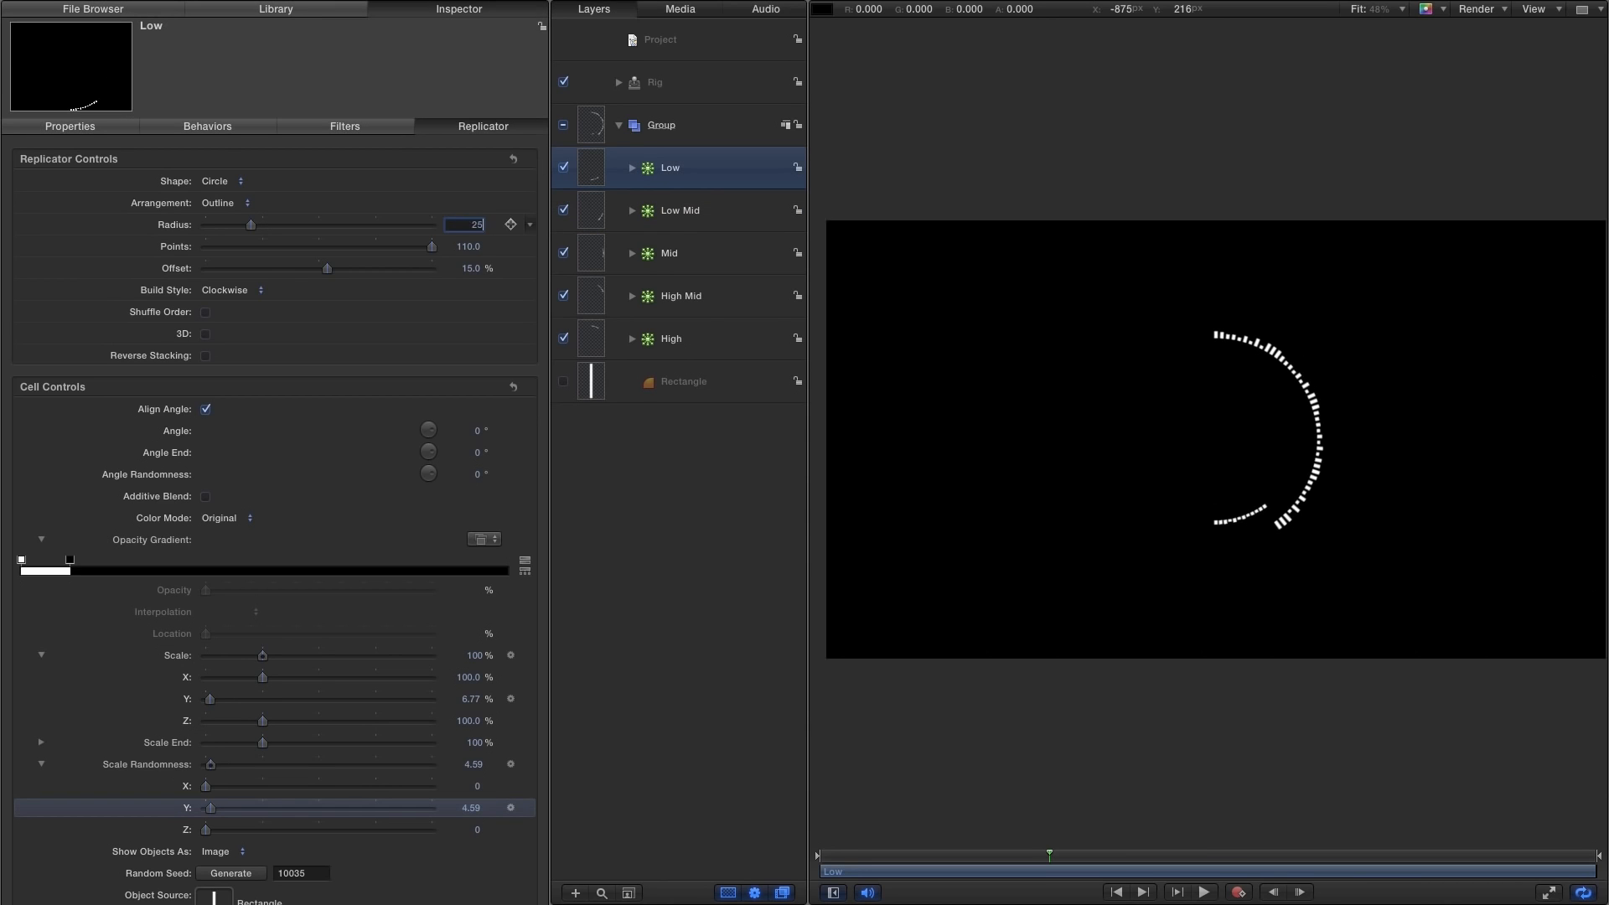
pyautogui.write('0')
pyautogui.press('Return')
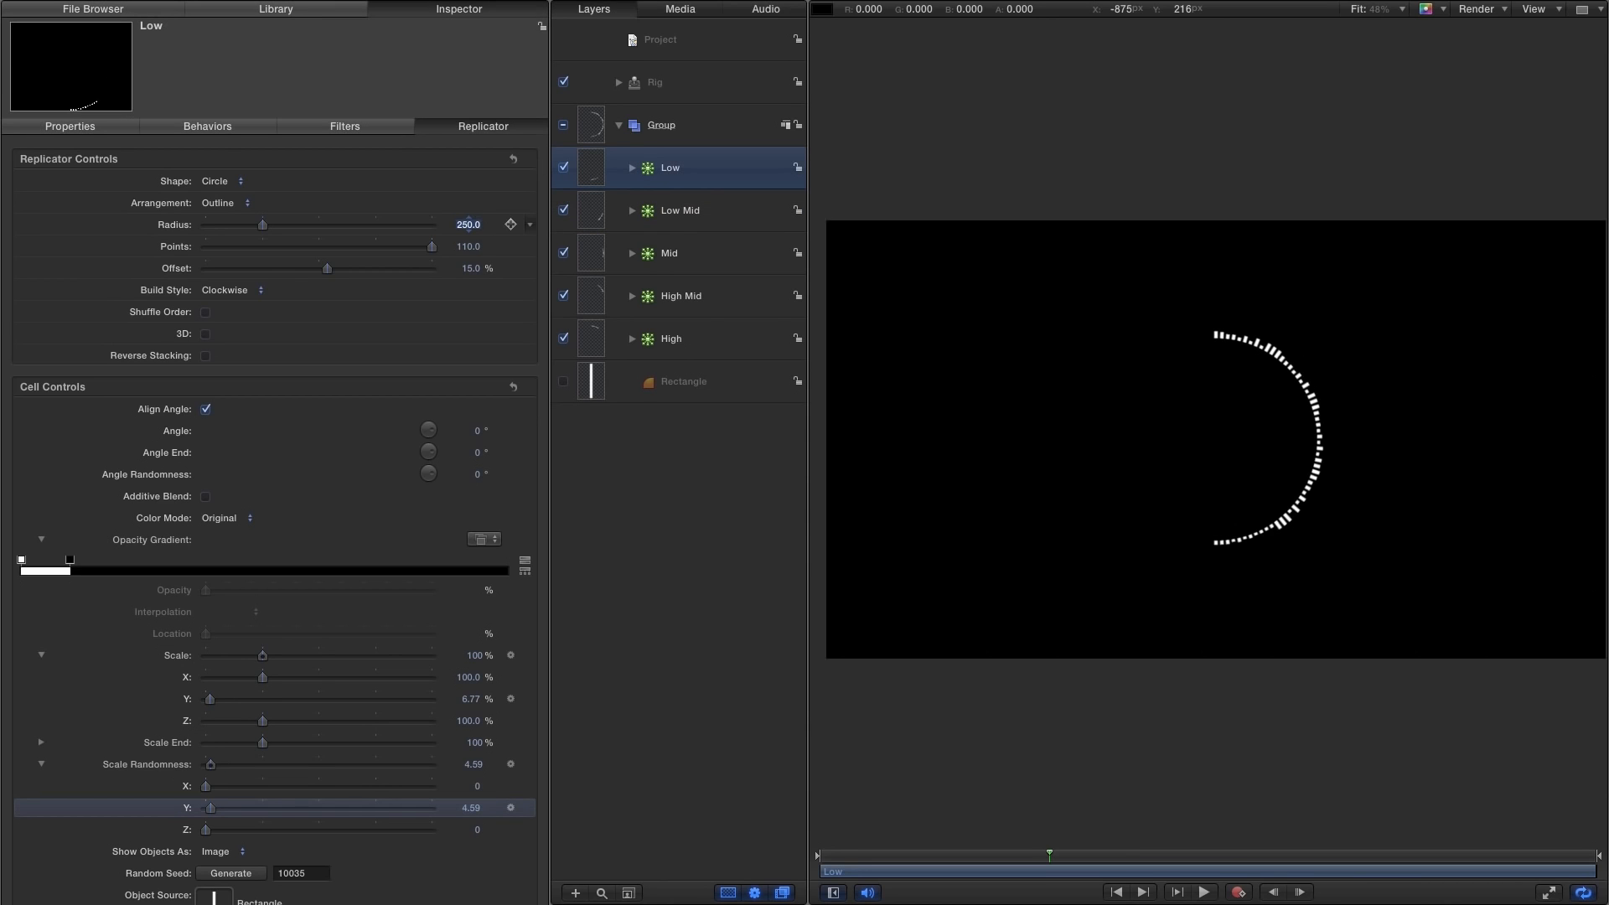
# Collapse the group holding the replicators and rename it Right.
pyautogui.click(620, 126)
pyautogui.click(657, 126)
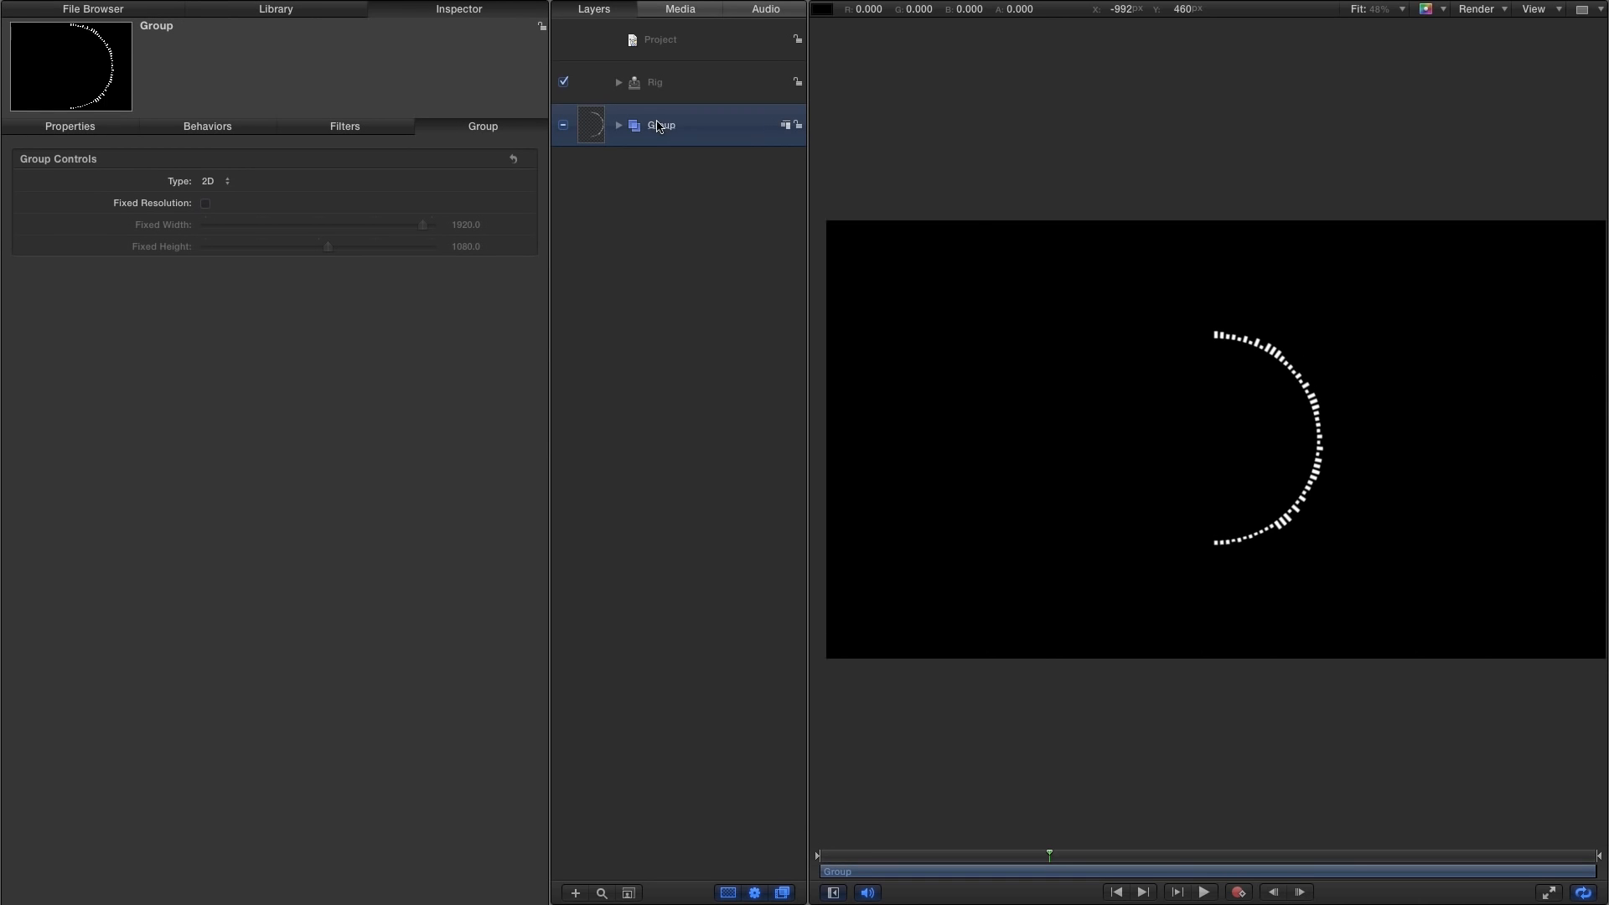
pyautogui.doubleClick(658, 125)
pyautogui.write('Rig')
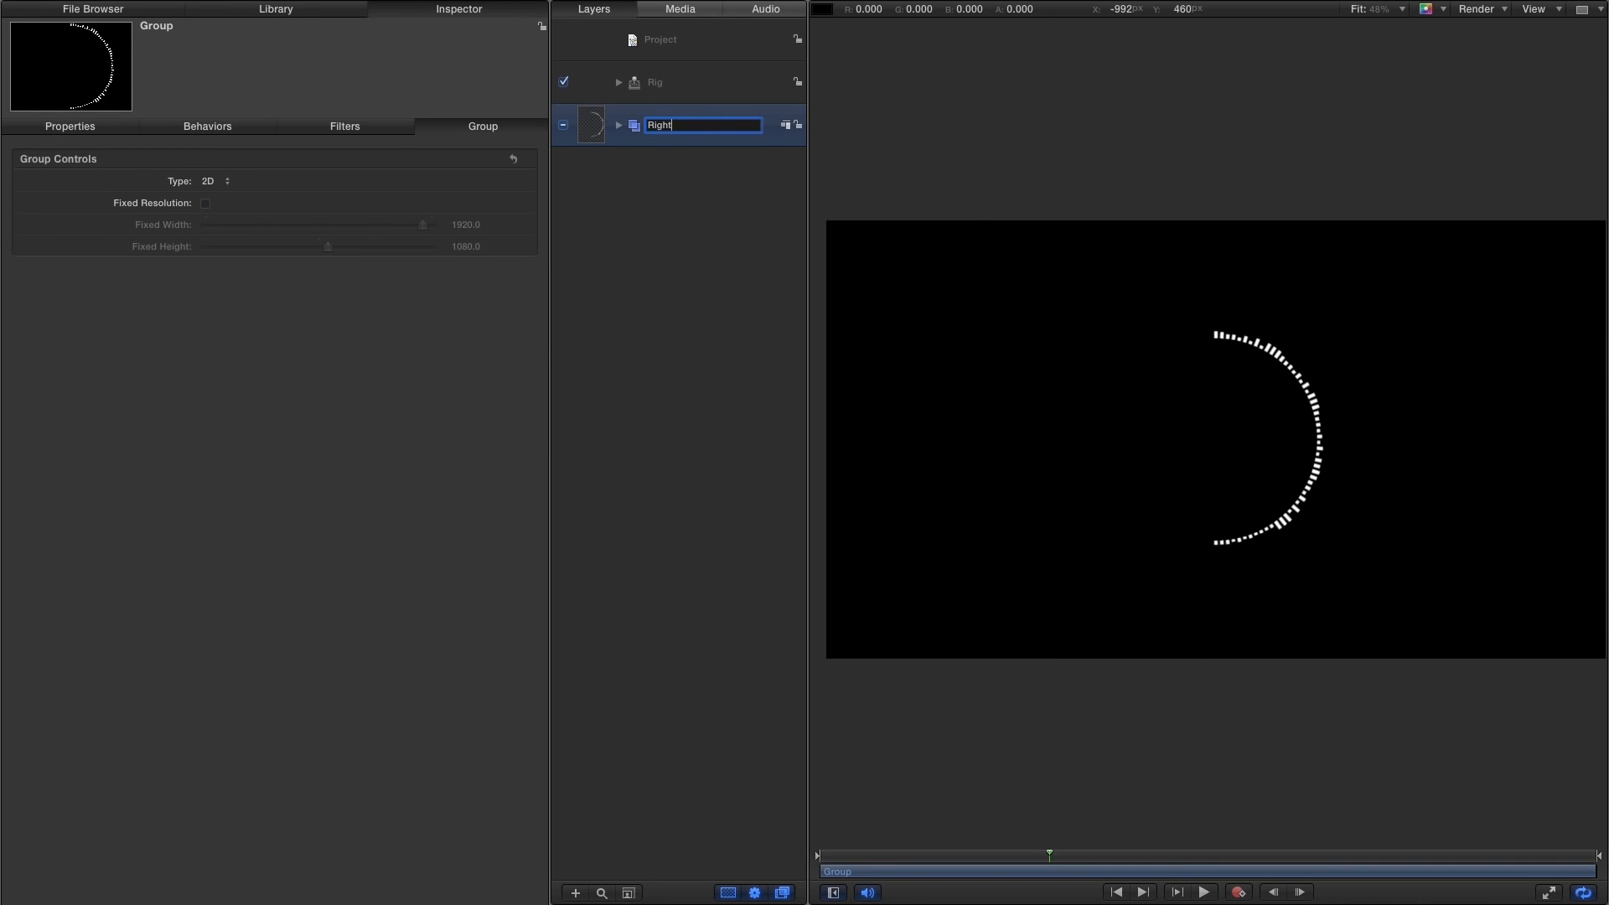
pyautogui.write('ht')
pyautogui.press('Return')
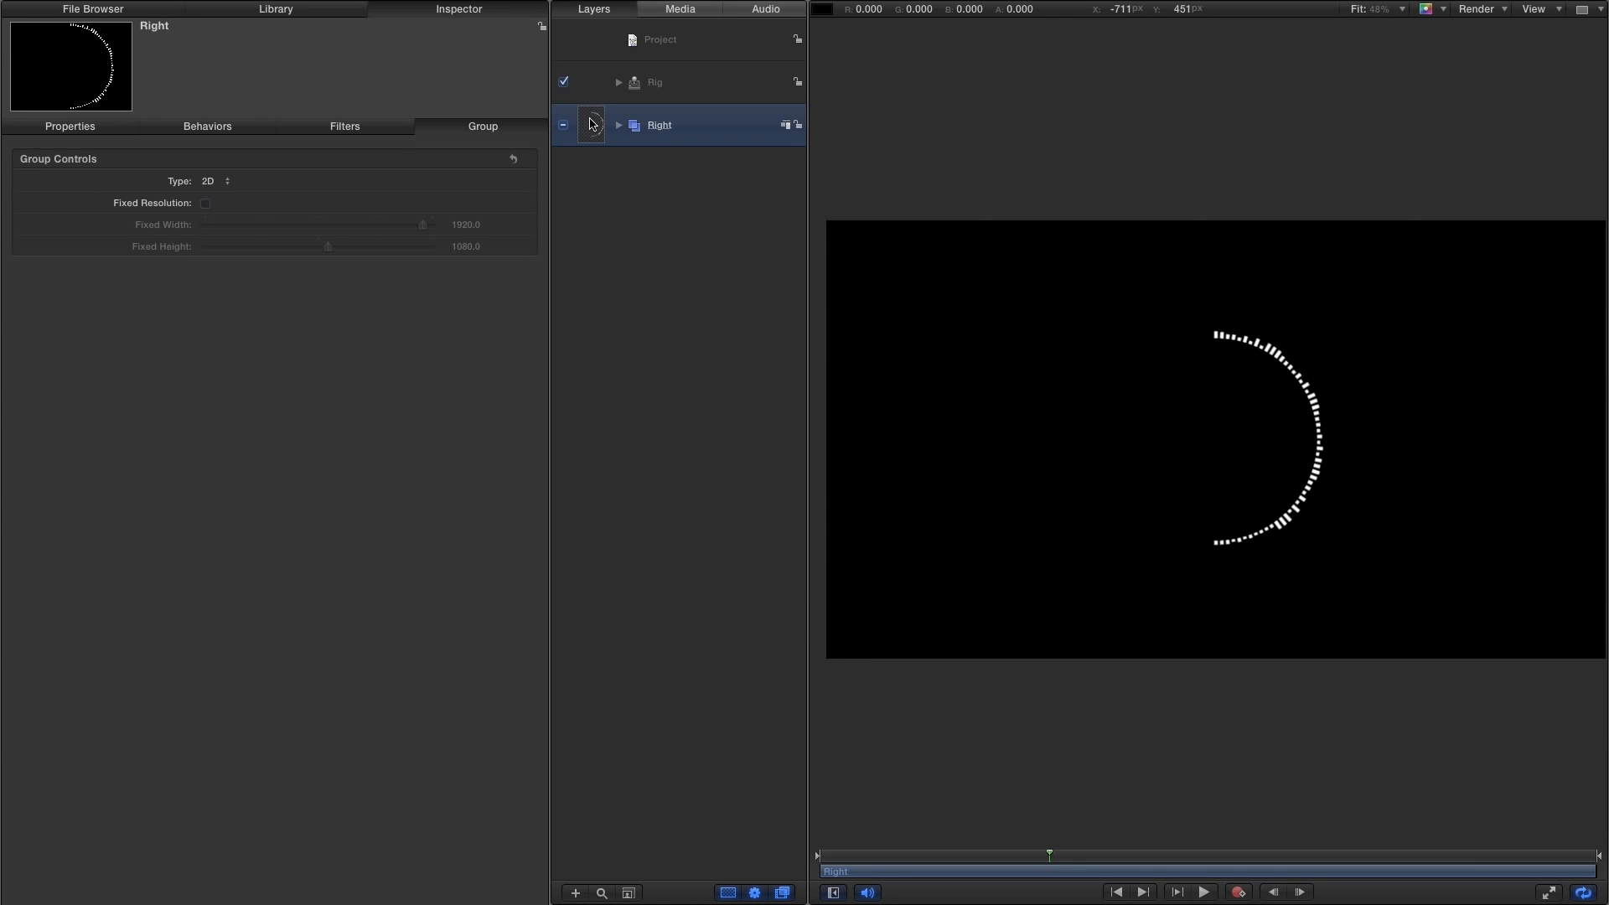
# Make a clone layer of the Right group and rename the clone's new group Left.
pyautogui.rightClick(591, 124)
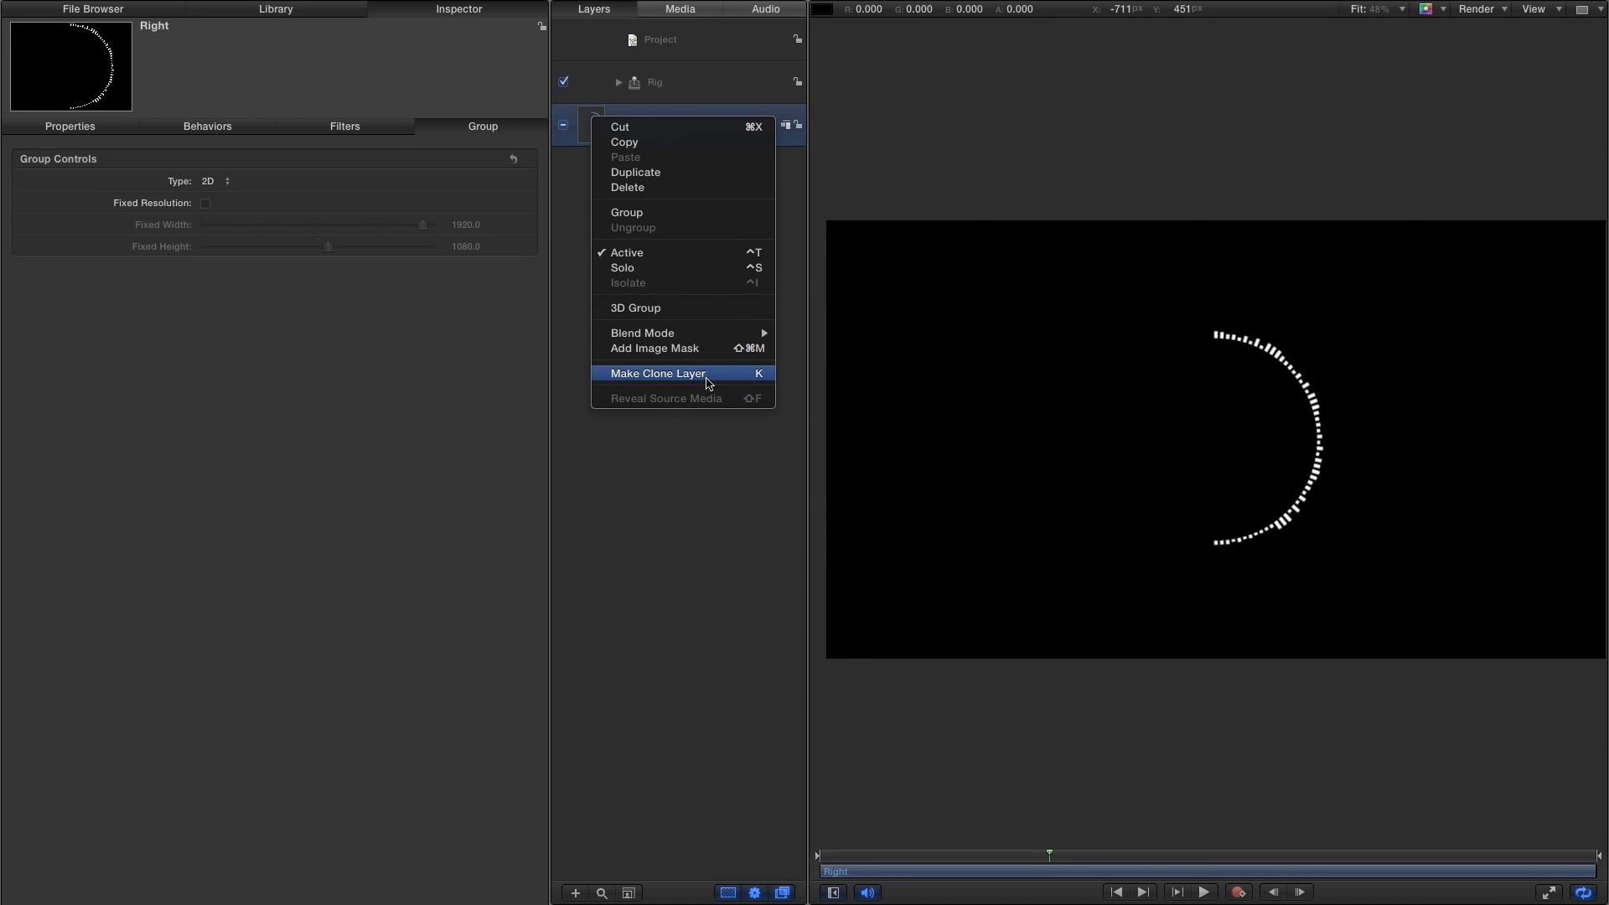
pyautogui.click(708, 381)
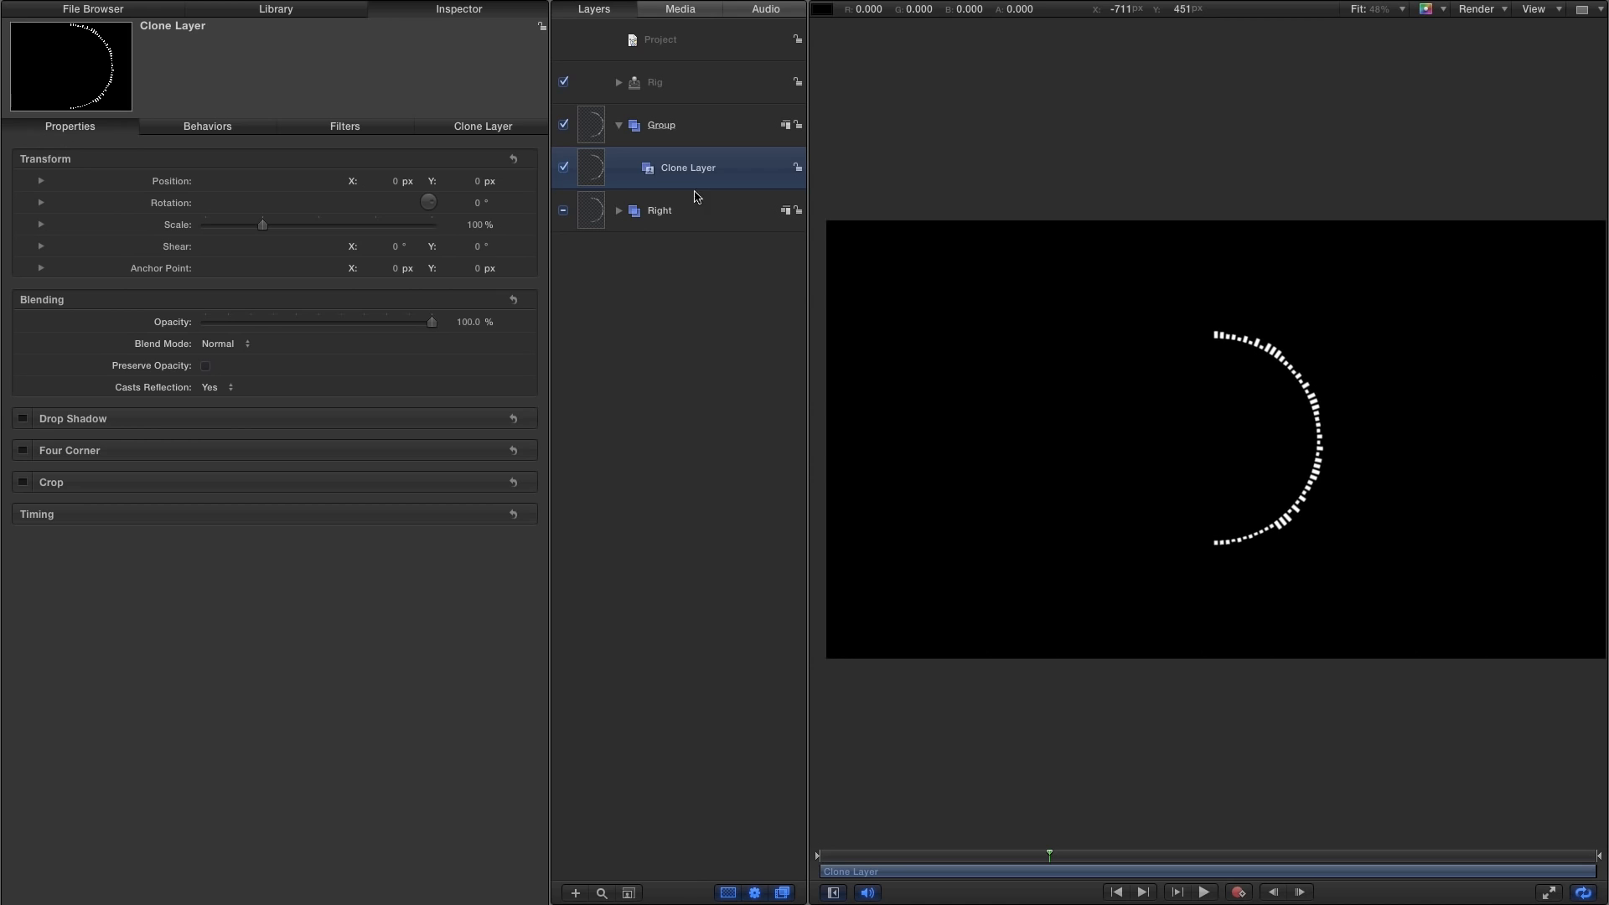
pyautogui.click(661, 126)
pyautogui.click(676, 129)
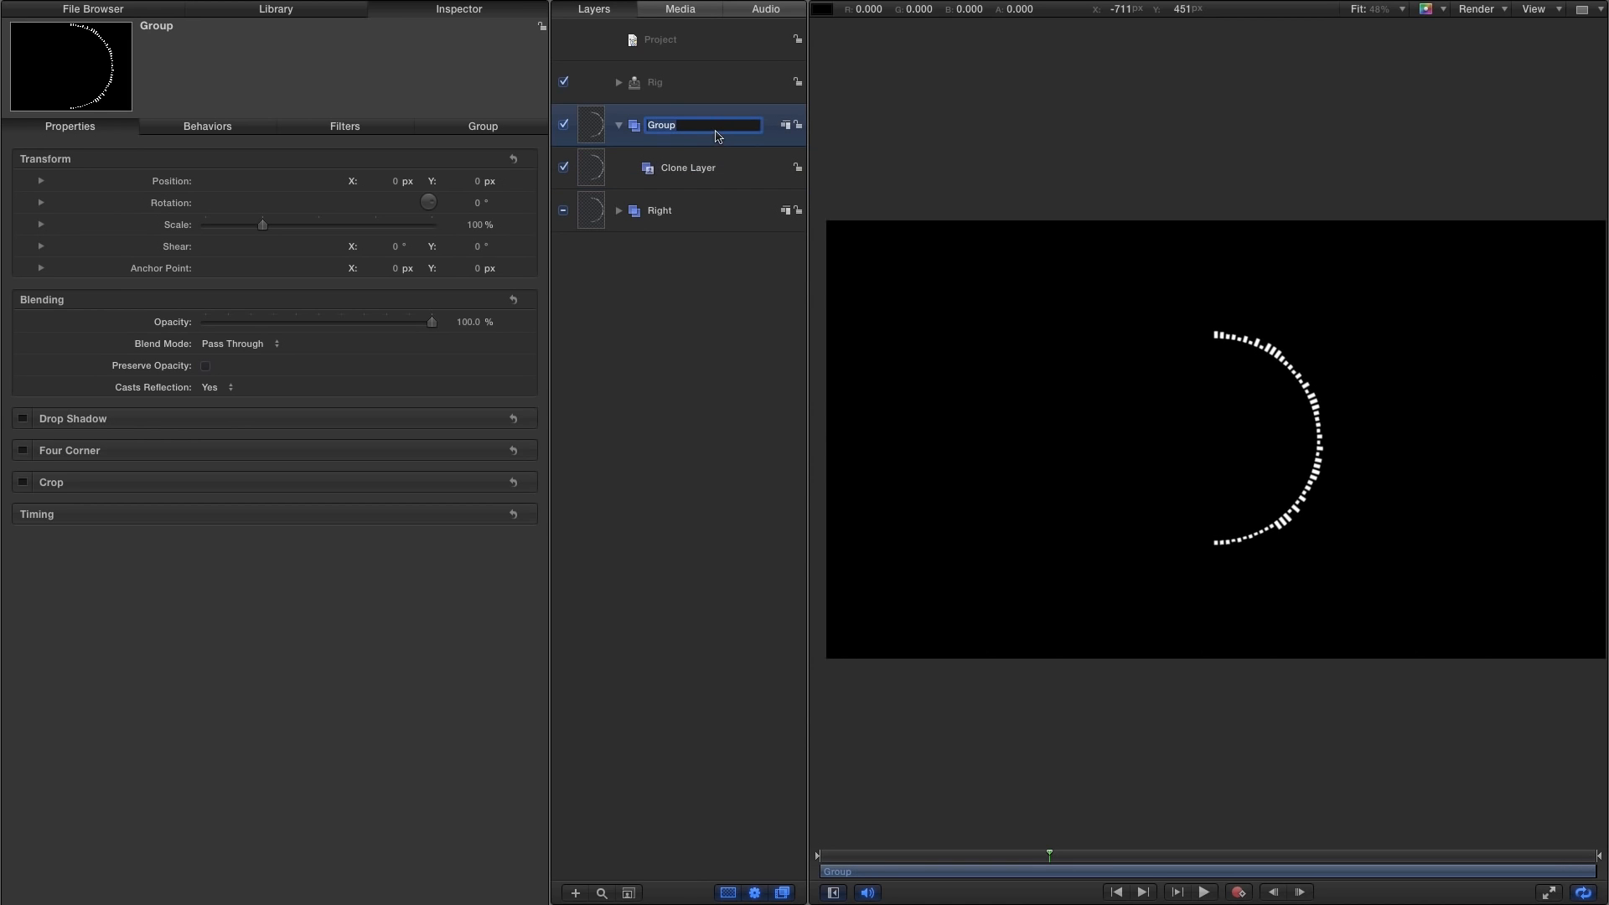
pyautogui.write('Left')
pyautogui.press('Return')
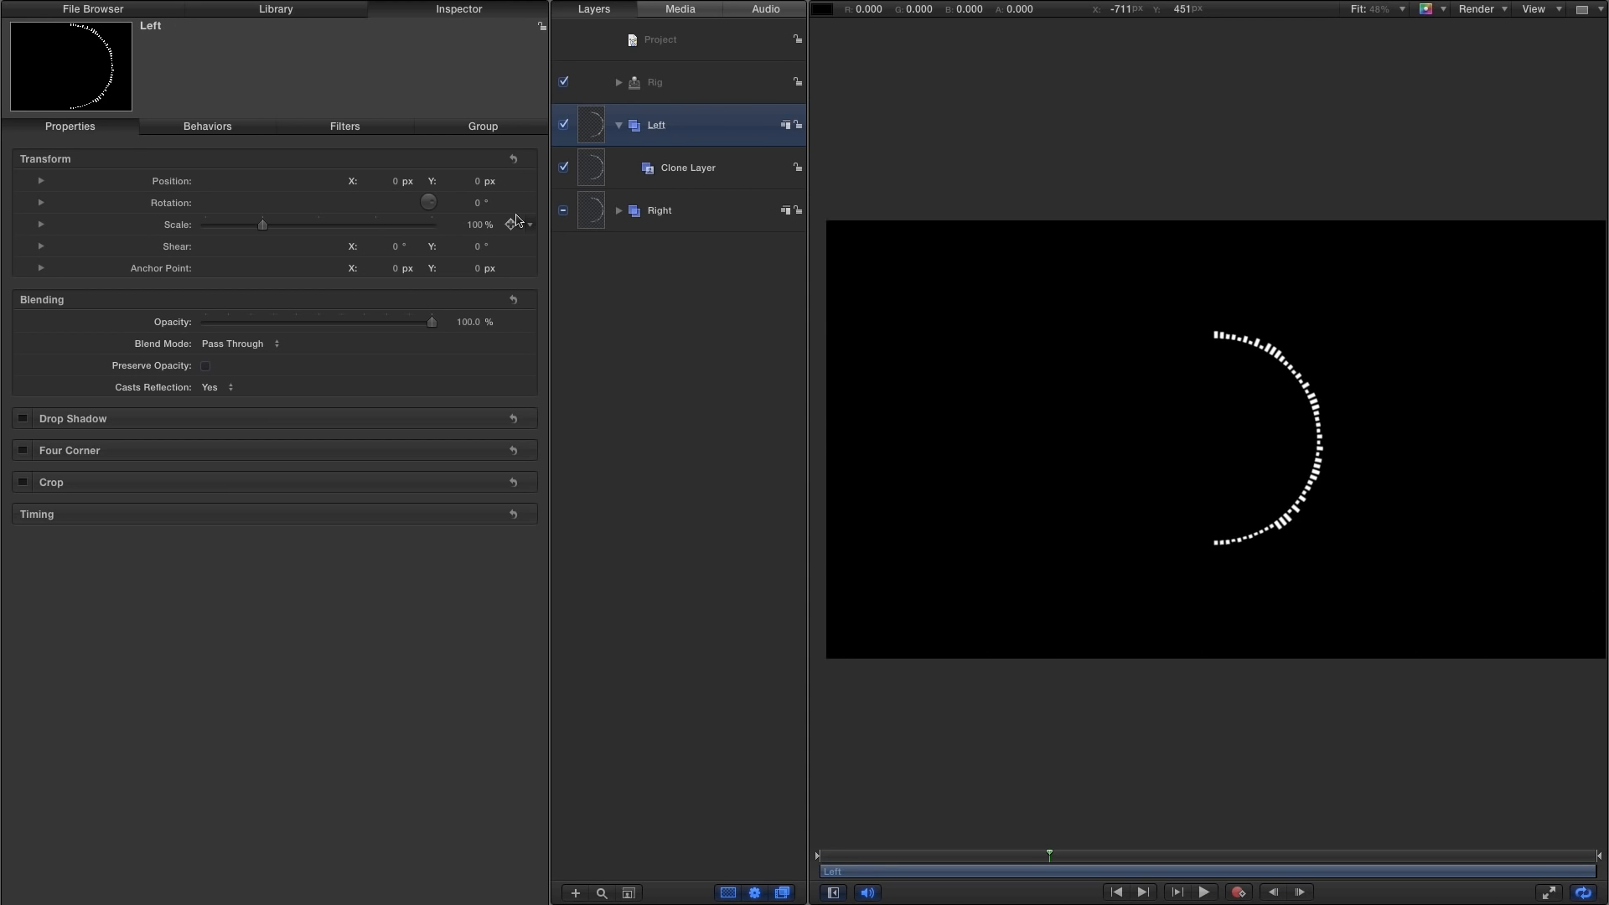
# Set the Left group's Y rotation to 180° to mirror the half circle.
pyautogui.click(40, 203)
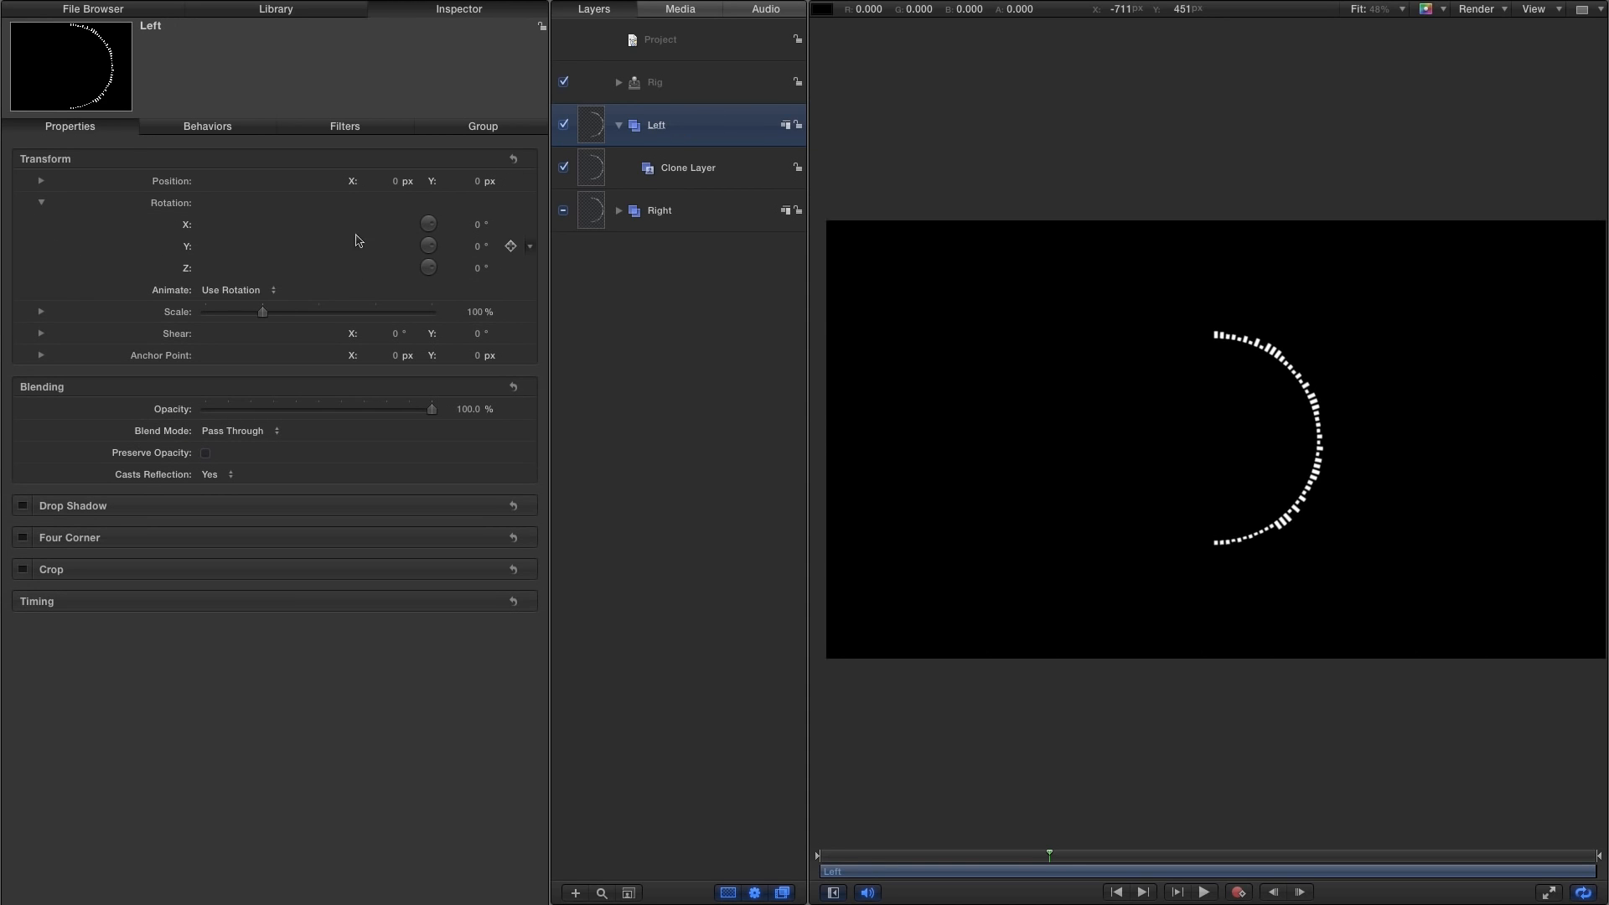
pyautogui.moveTo(476, 246); pyautogui.dragTo(553, 322)
pyautogui.write('18')
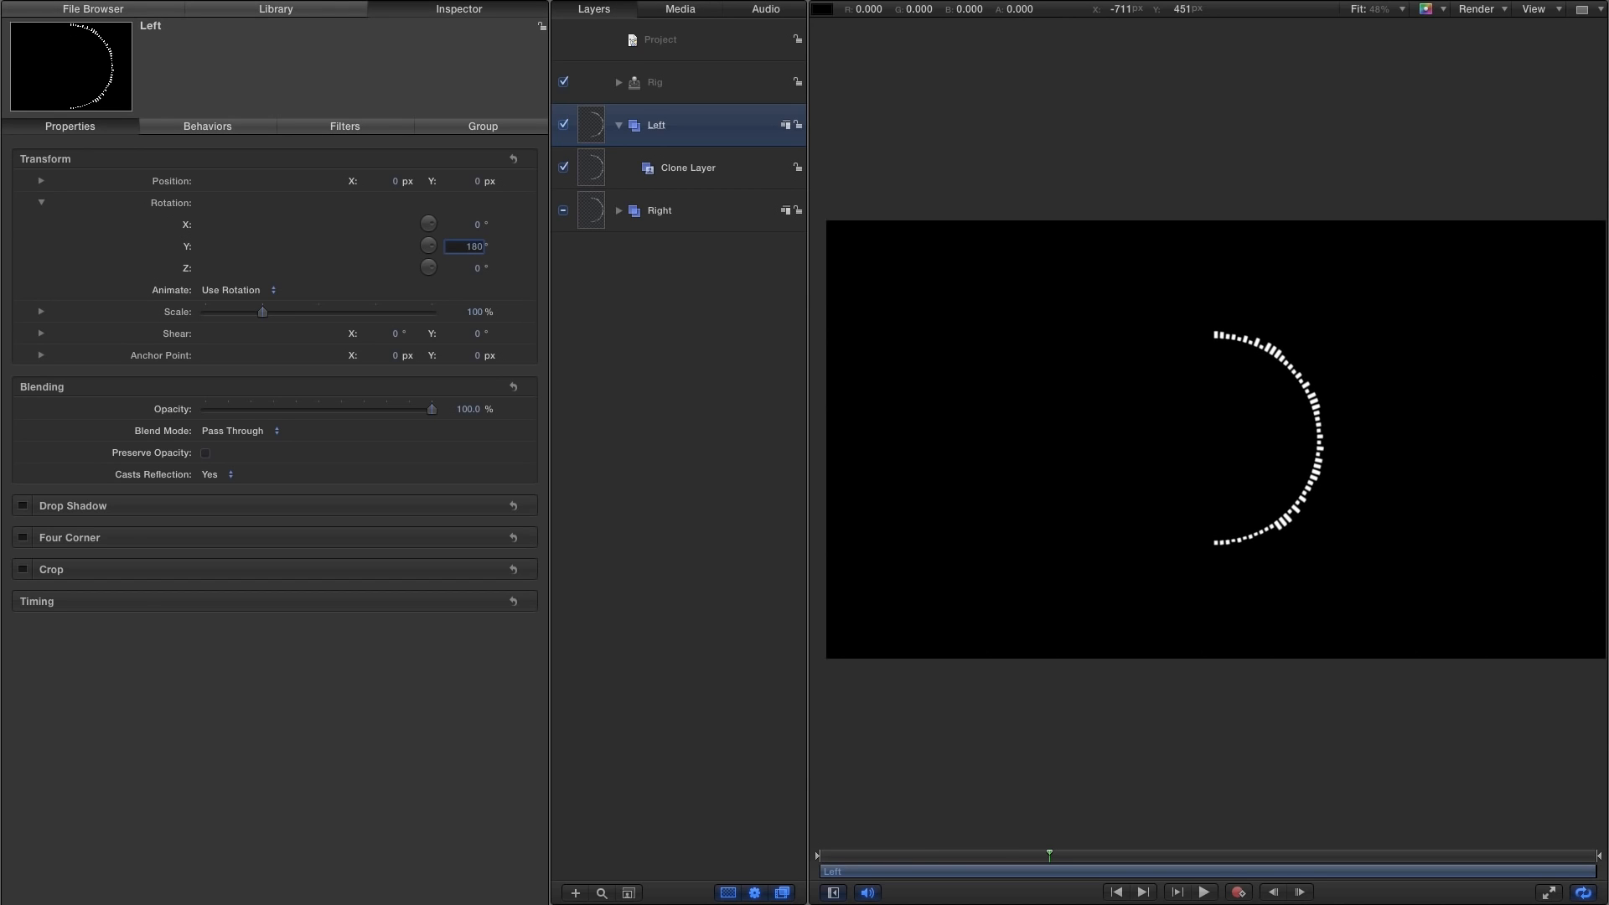
pyautogui.press('Return')
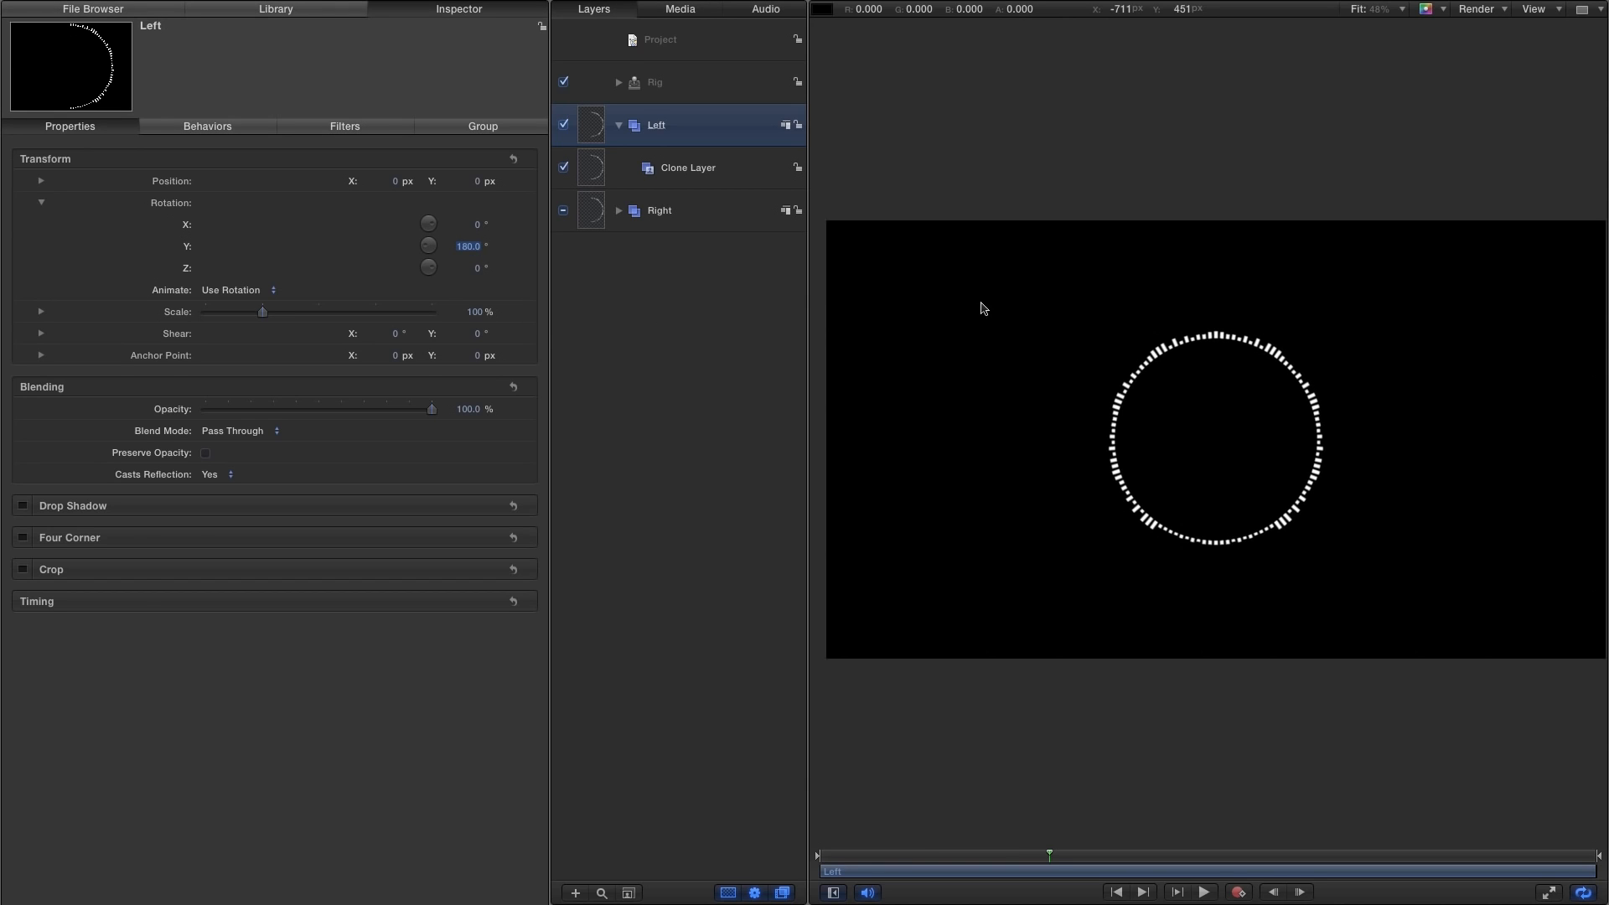
# Play back the project briefly to preview the full circle, and scrub to a further point in the timeline.
pyautogui.click(1204, 892)
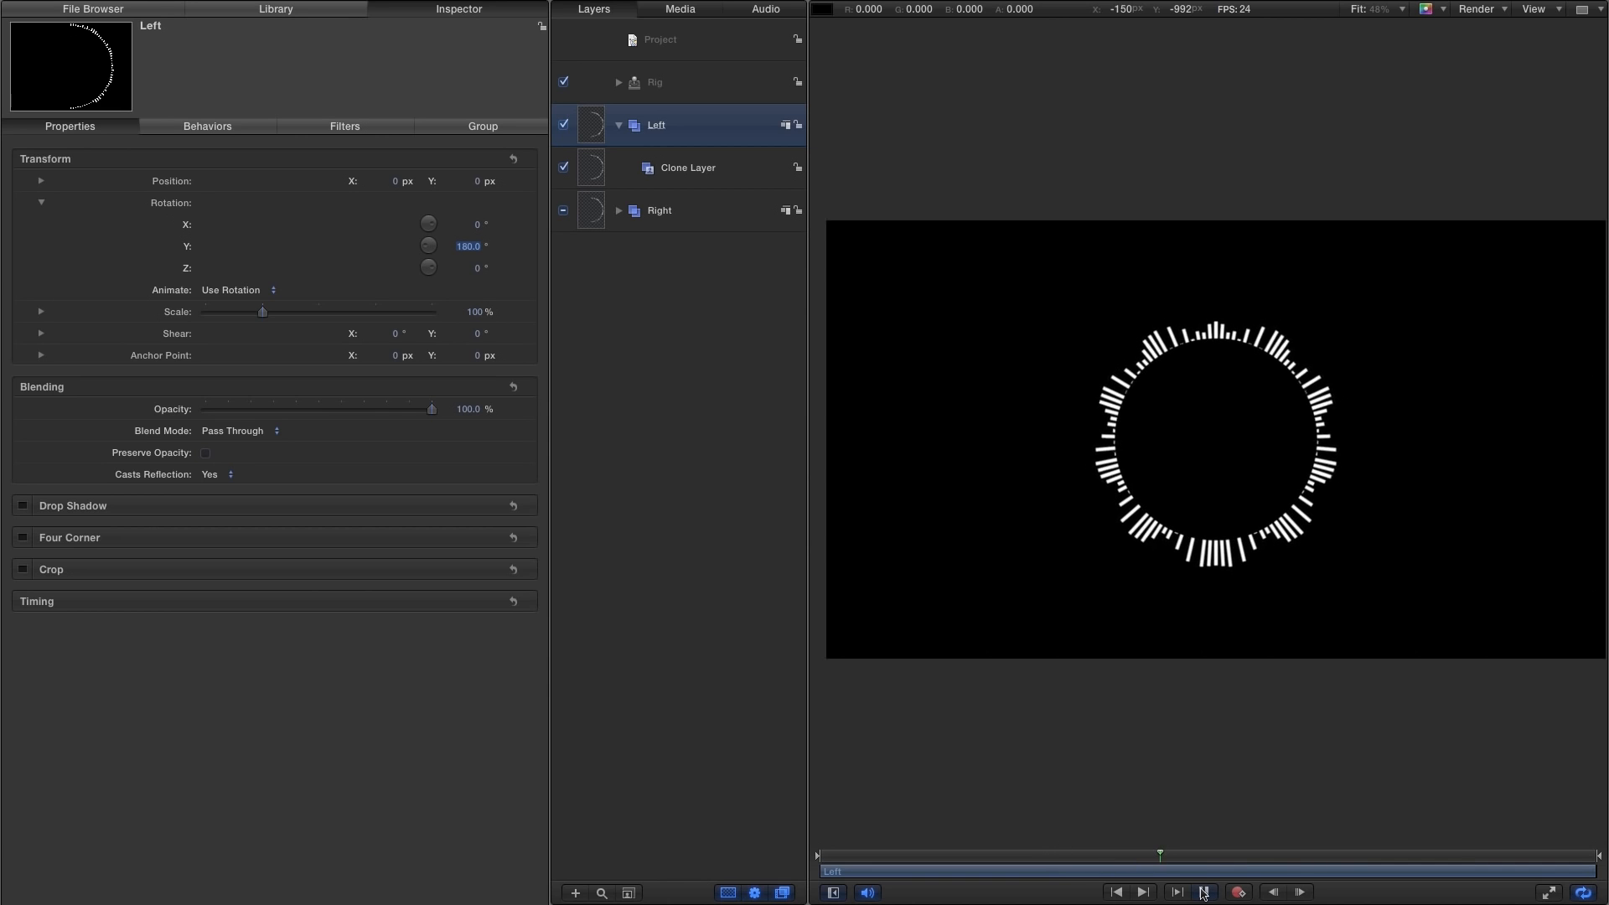
pyautogui.click(1203, 892)
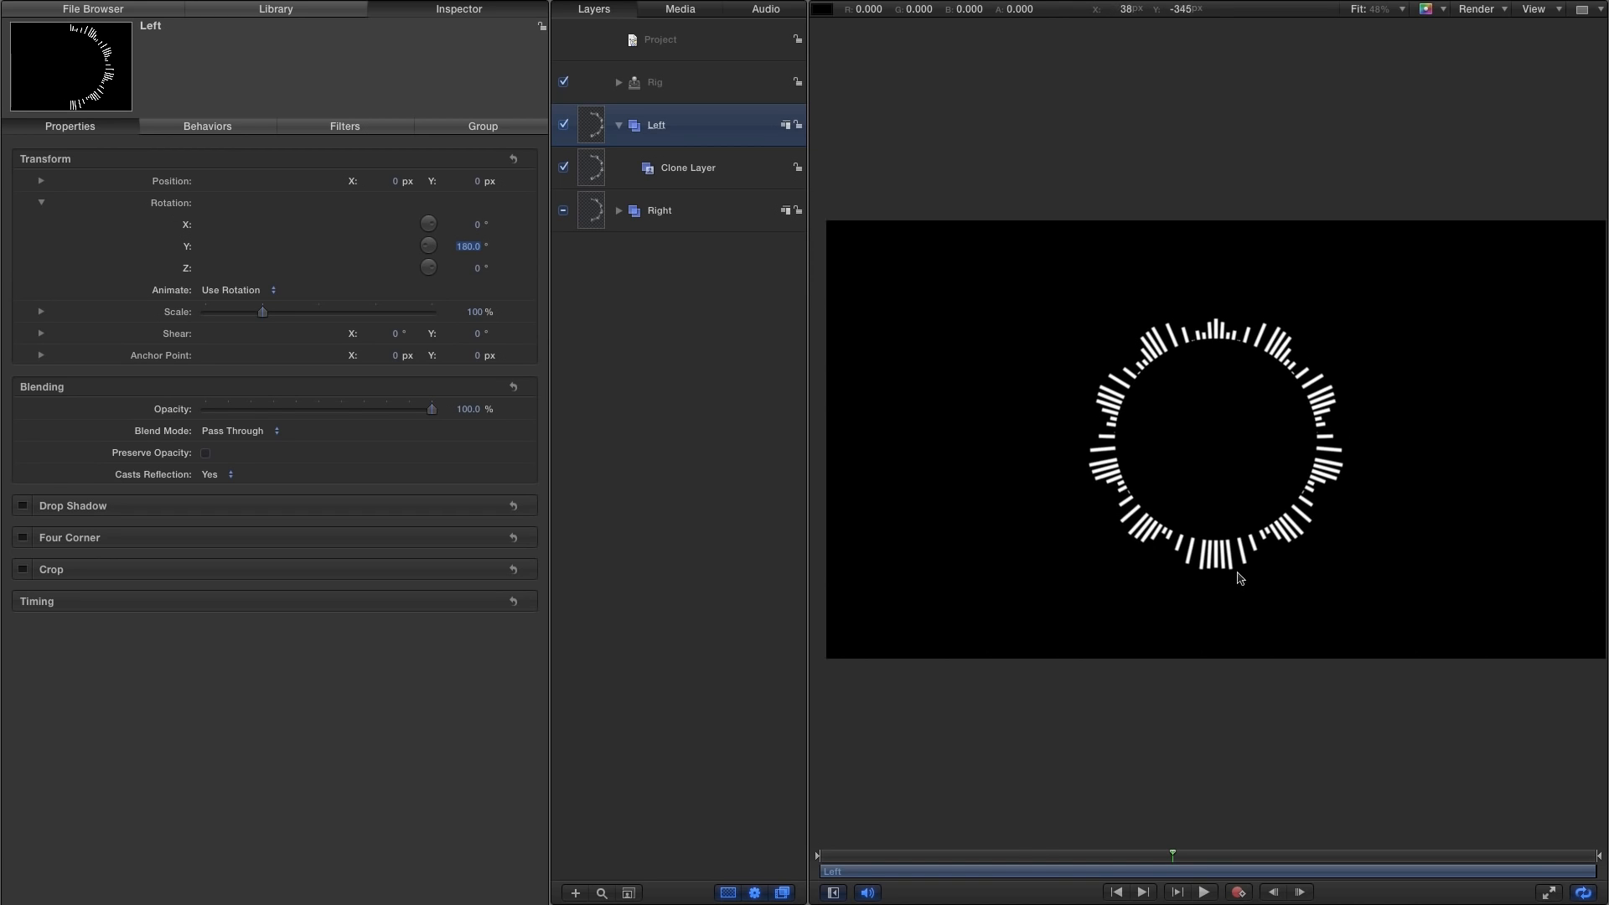
pyautogui.click(1092, 864)
pyautogui.moveTo(1091, 863); pyautogui.dragTo(1248, 881)
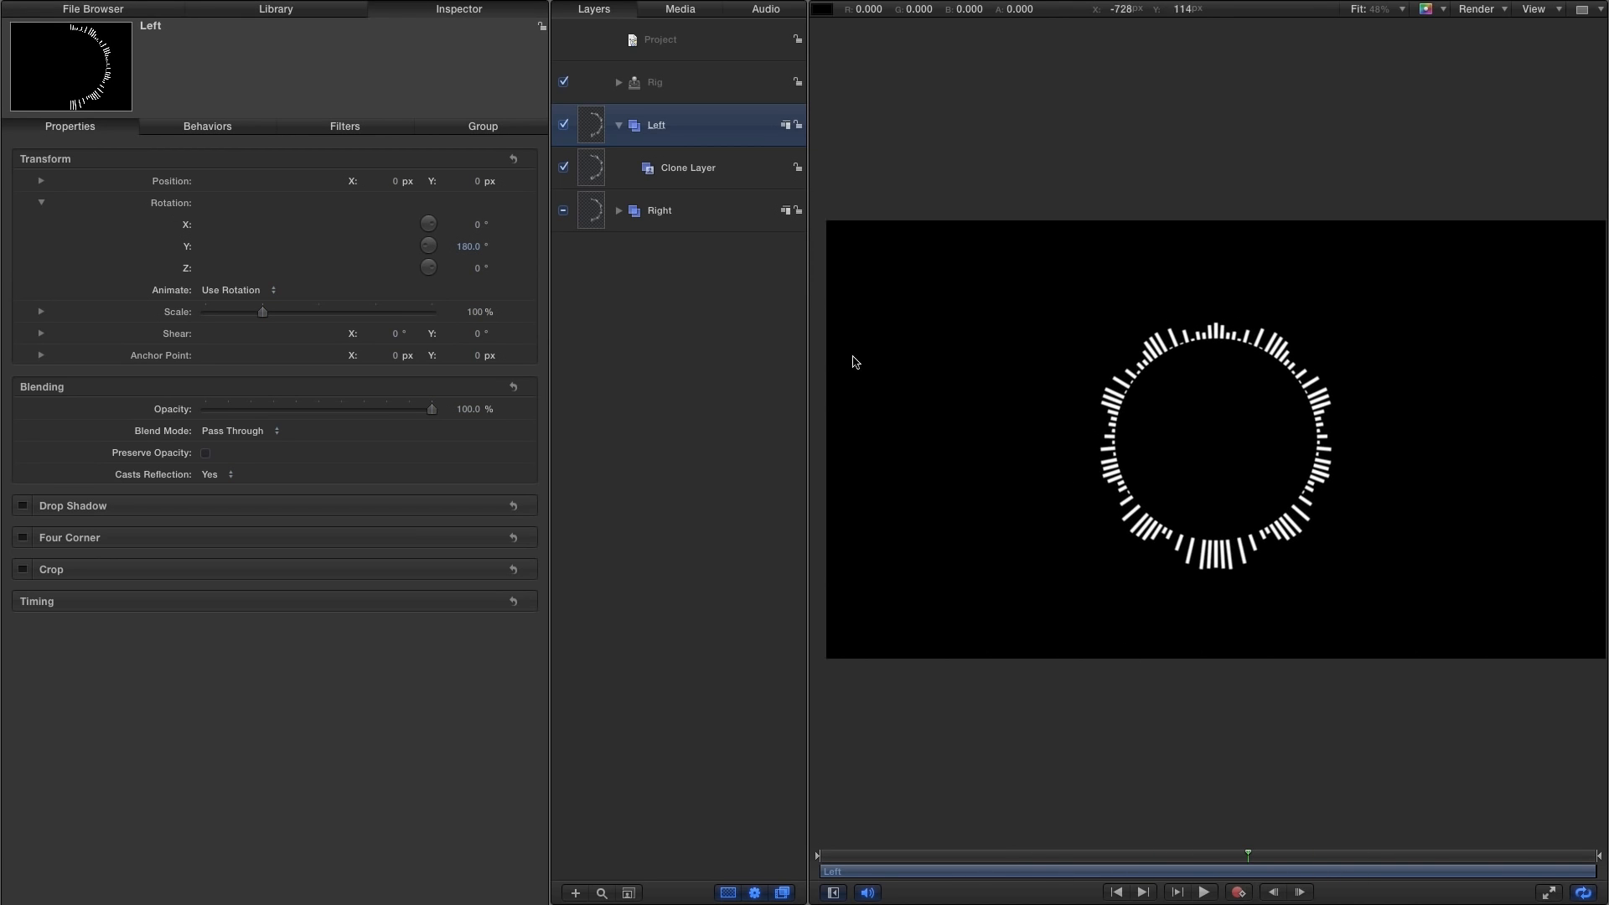
# Collapse the Left group, expand the rig and display the Track Changer widget's settings.
pyautogui.click(618, 125)
pyautogui.click(619, 84)
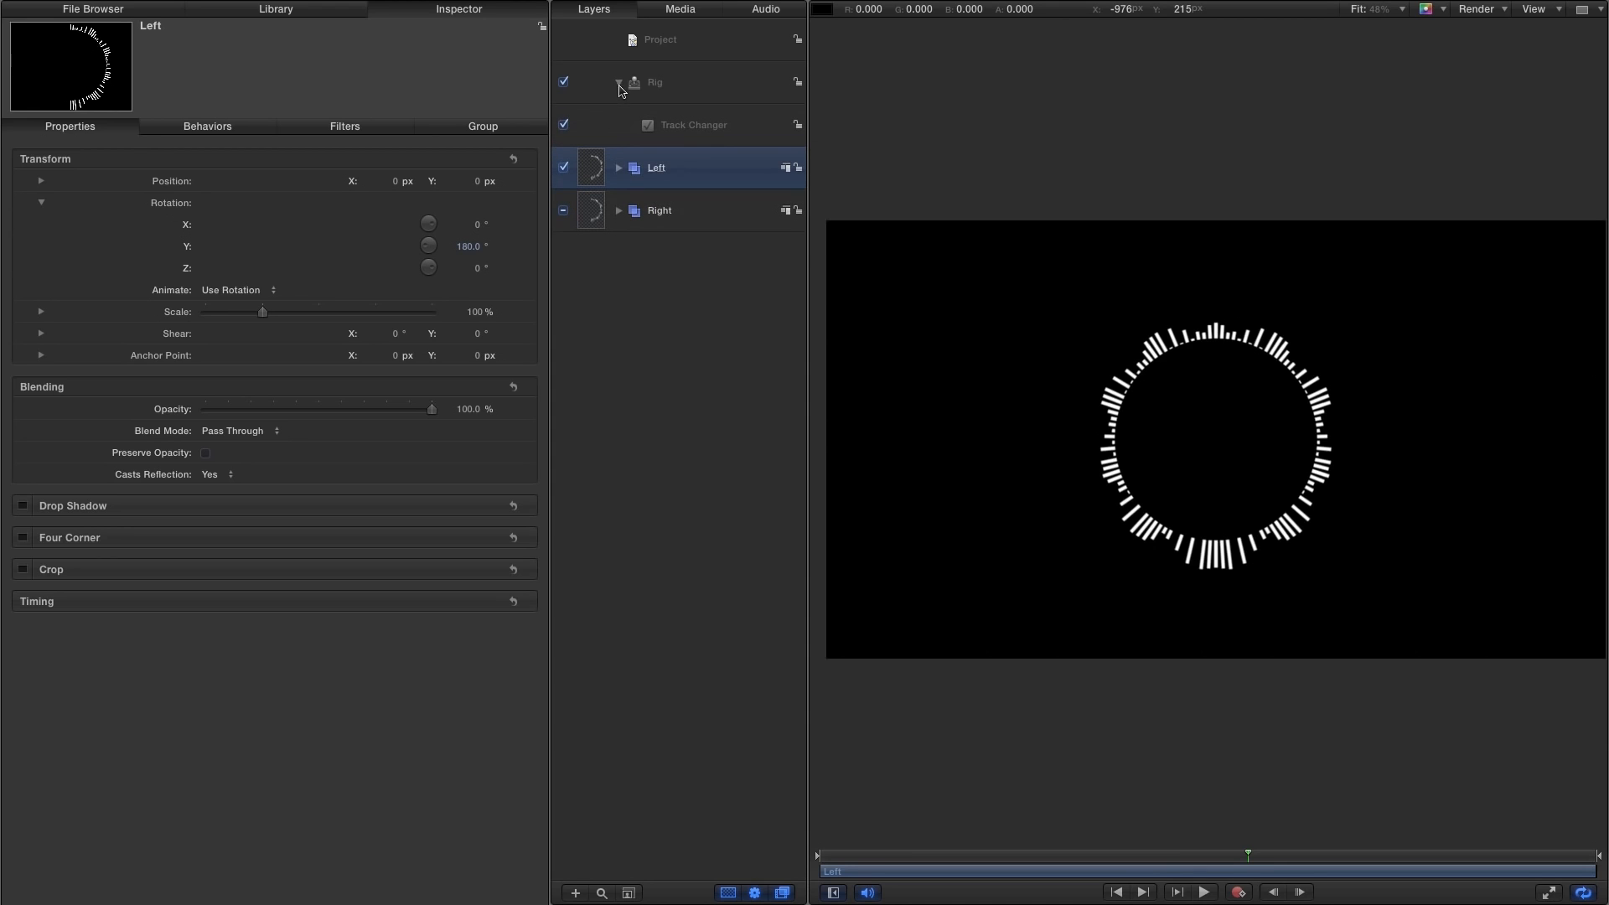
pyautogui.click(690, 126)
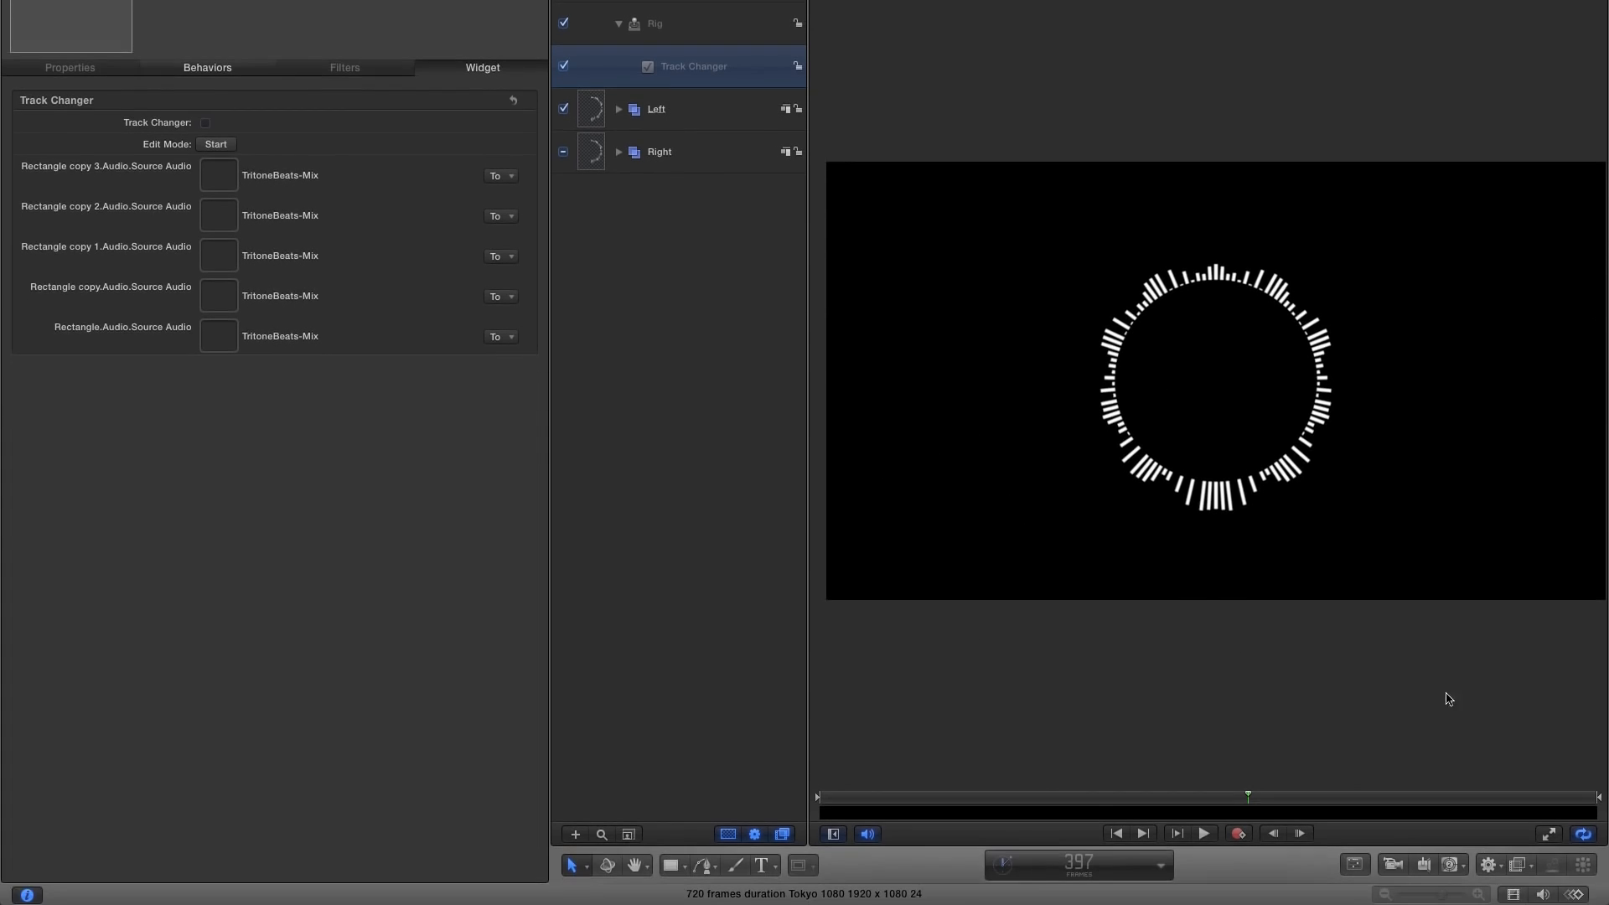
# Add DarkBeats.wav from the Music folder to the audio timeline and disable the TritoneBeats-Mix track.
pyautogui.click(1542, 895)
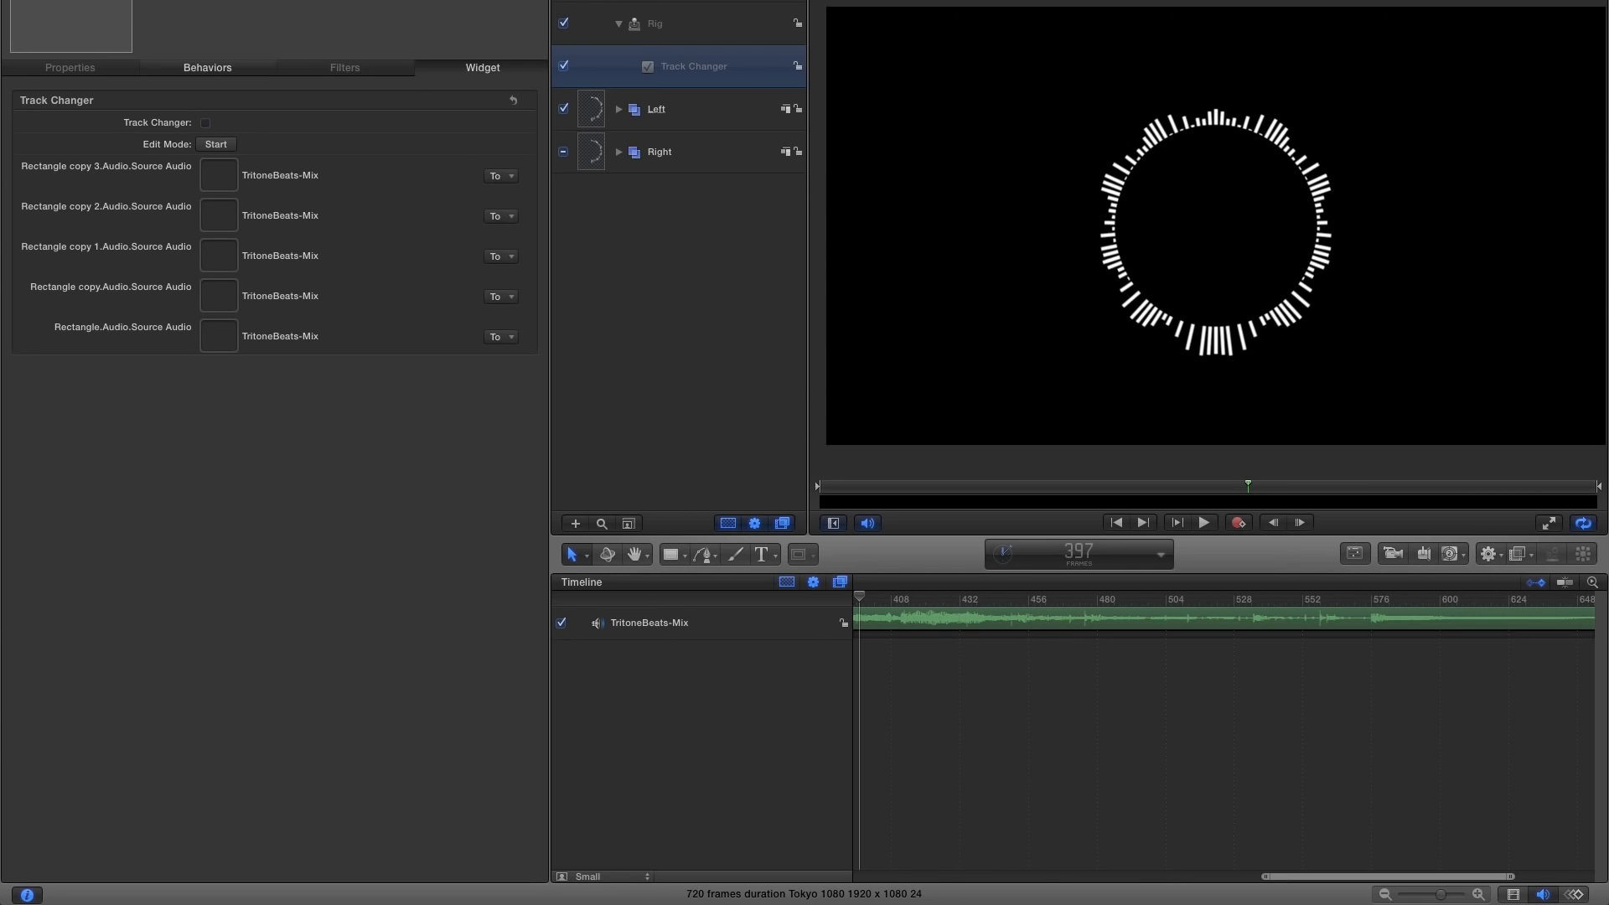
pyautogui.press('super+1')
pyautogui.click(152, 570)
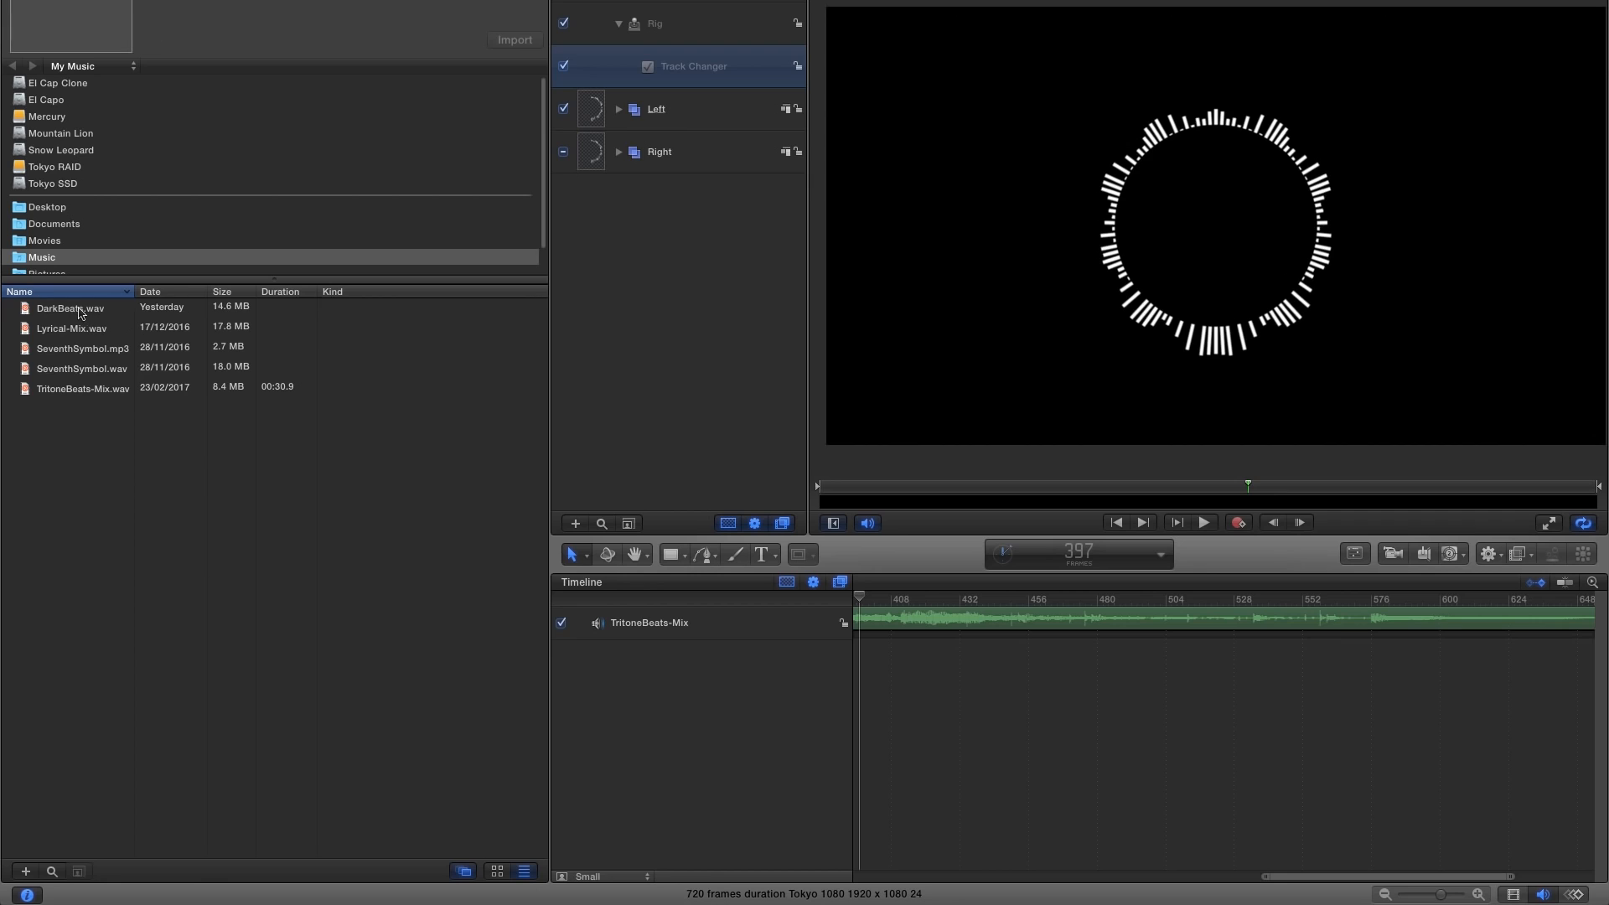
pyautogui.click(80, 312)
pyautogui.moveTo(23, 312); pyautogui.dragTo(671, 717)
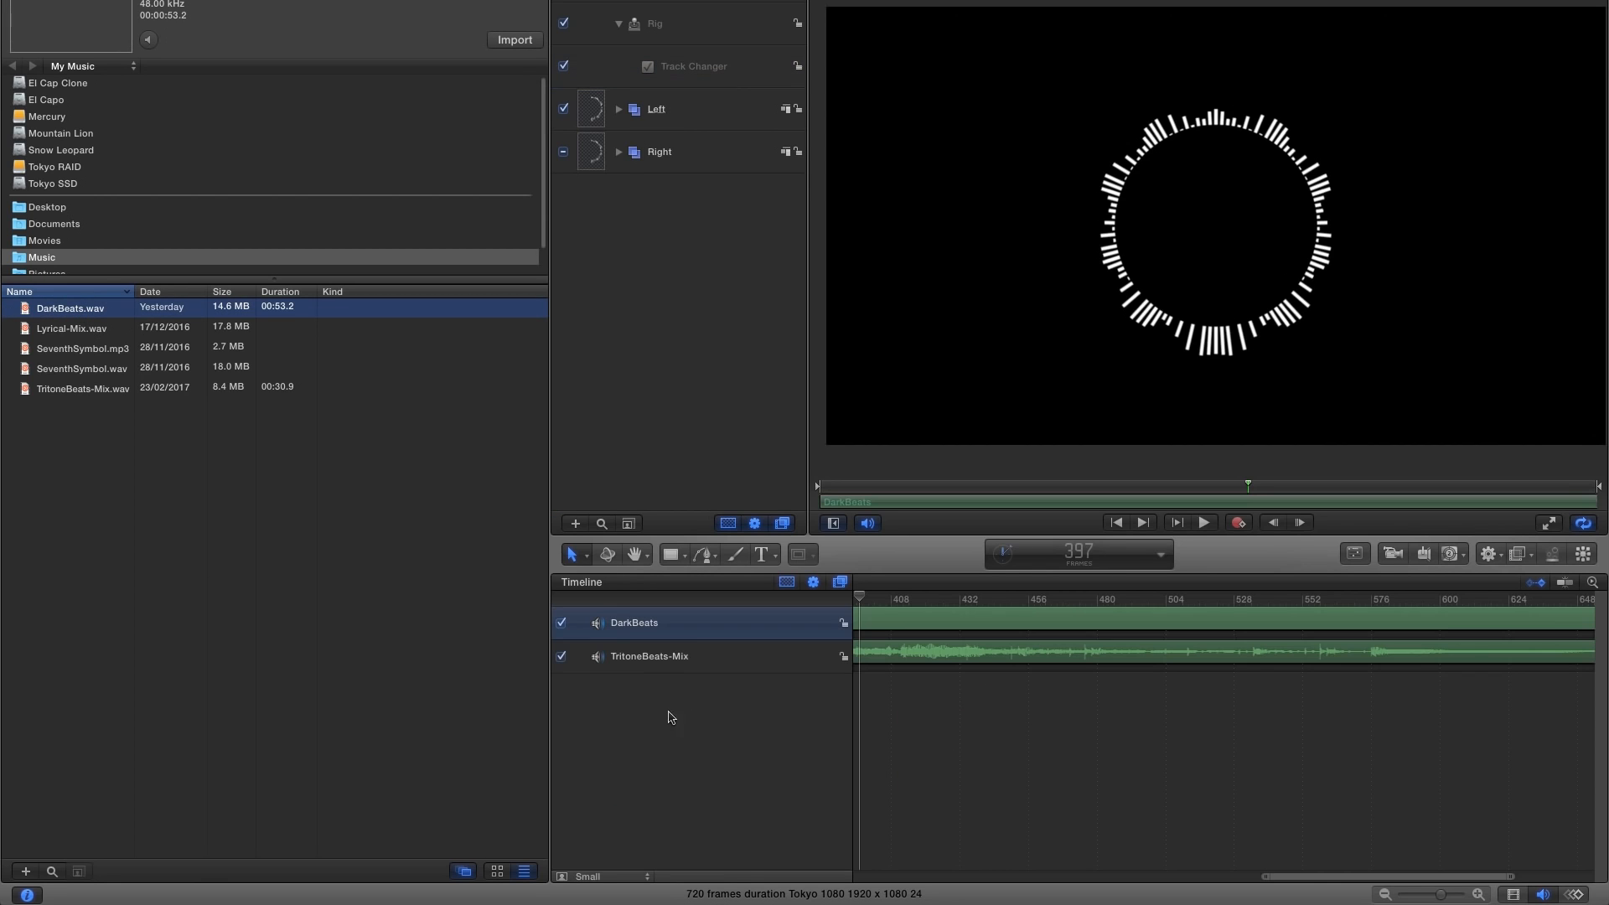
pyautogui.click(561, 657)
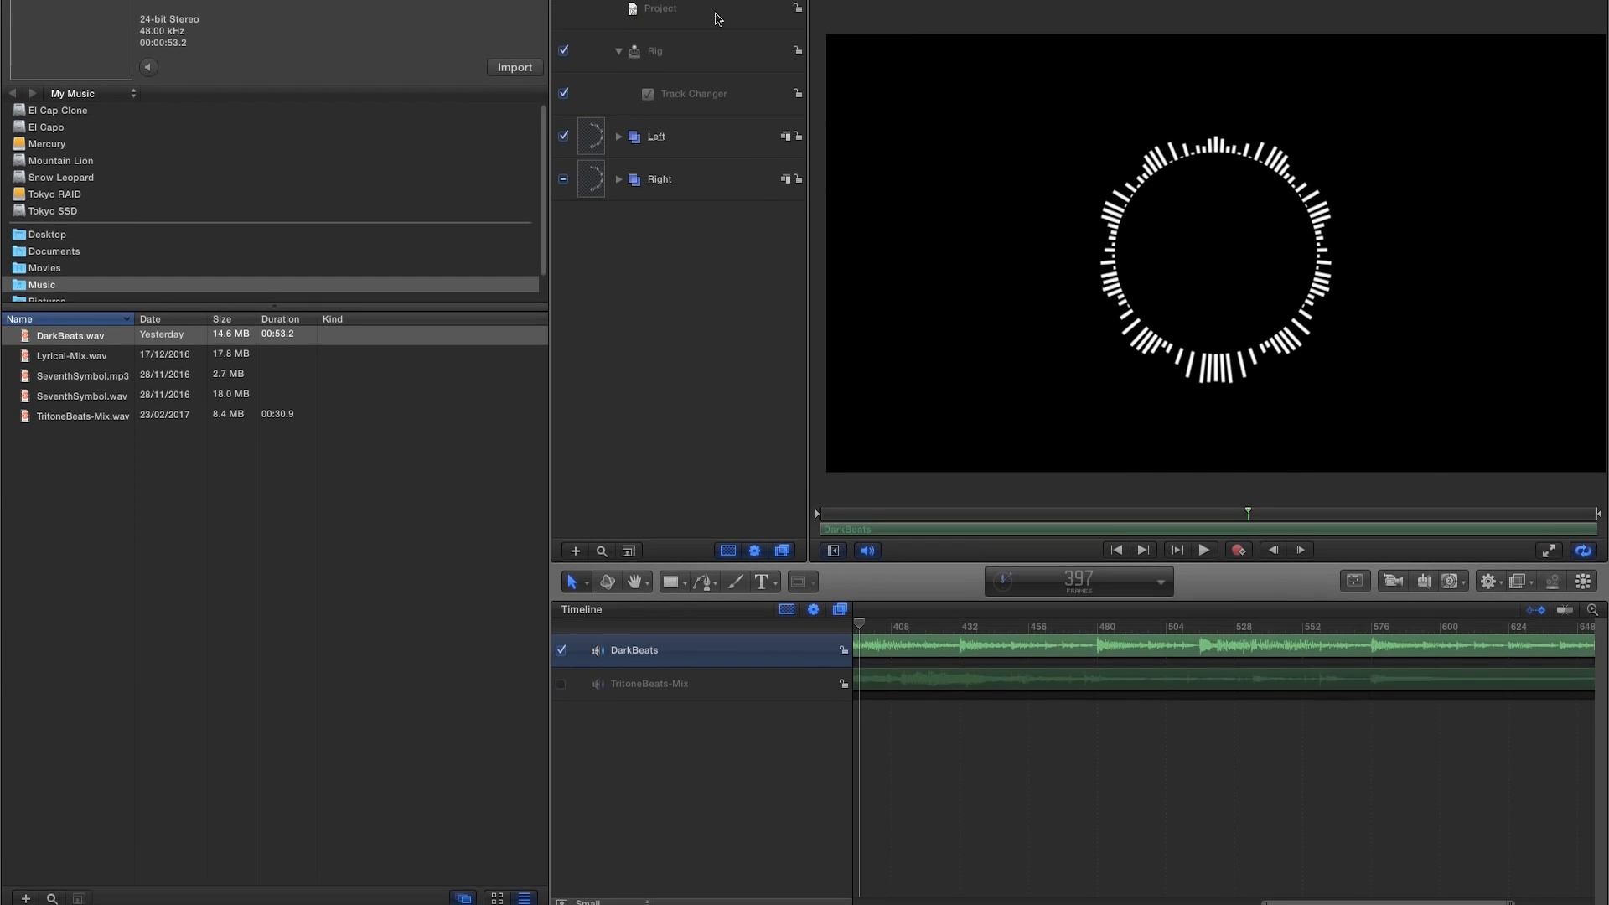
# Assign DarkBeats as the source audio for all five Rectangle Audio behaviors in the Track Changer widget.
pyautogui.click(599, 45)
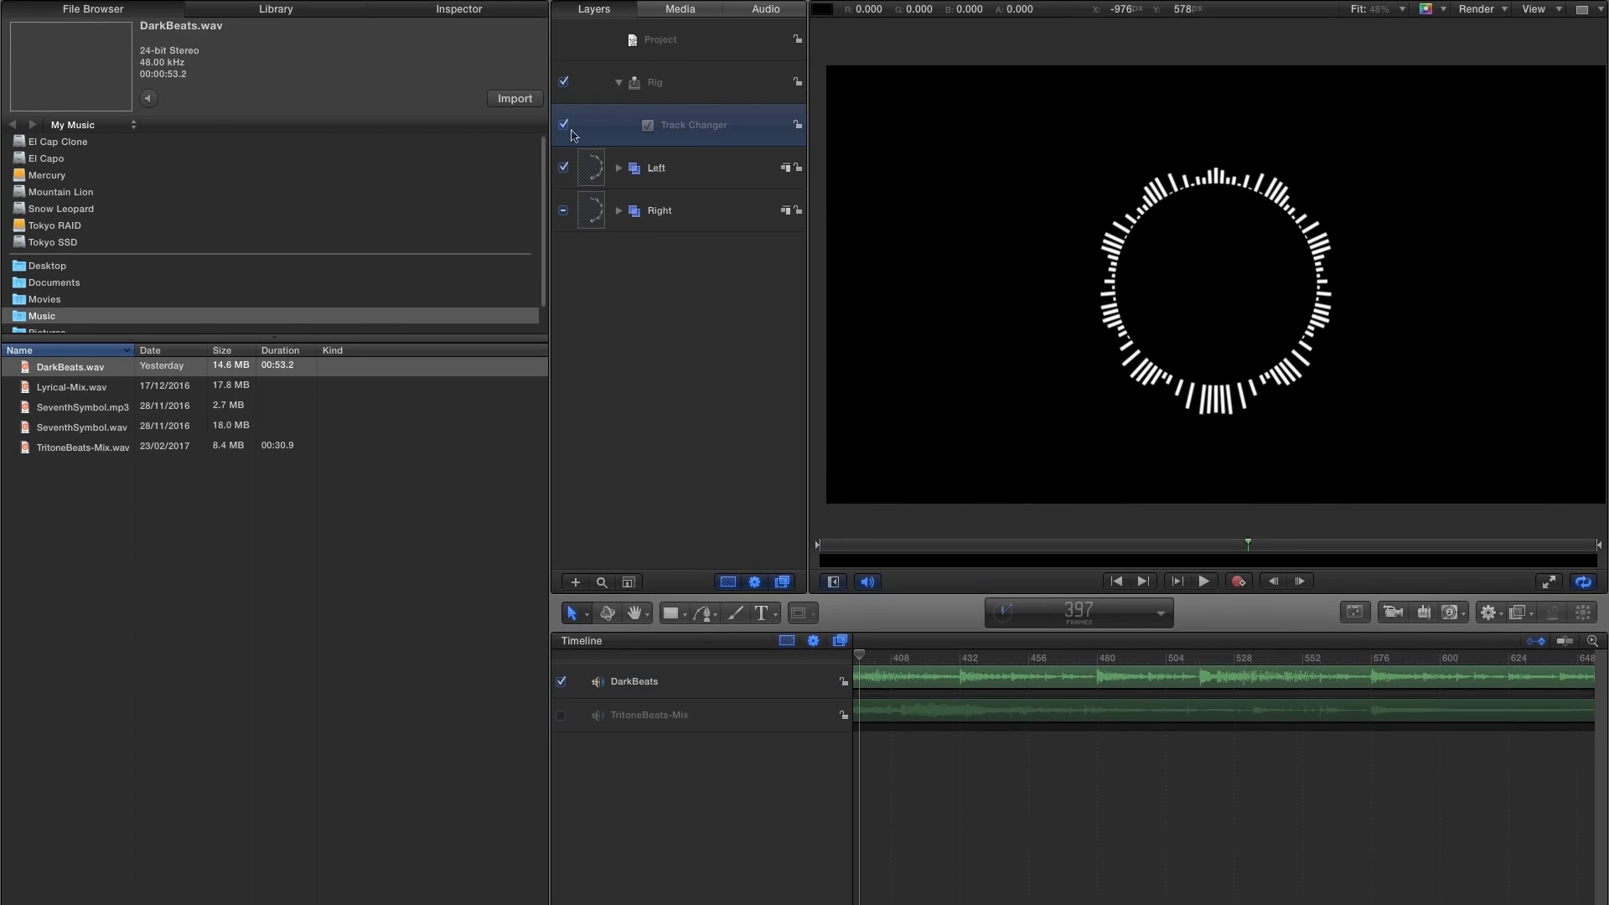
pyautogui.click(473, 8)
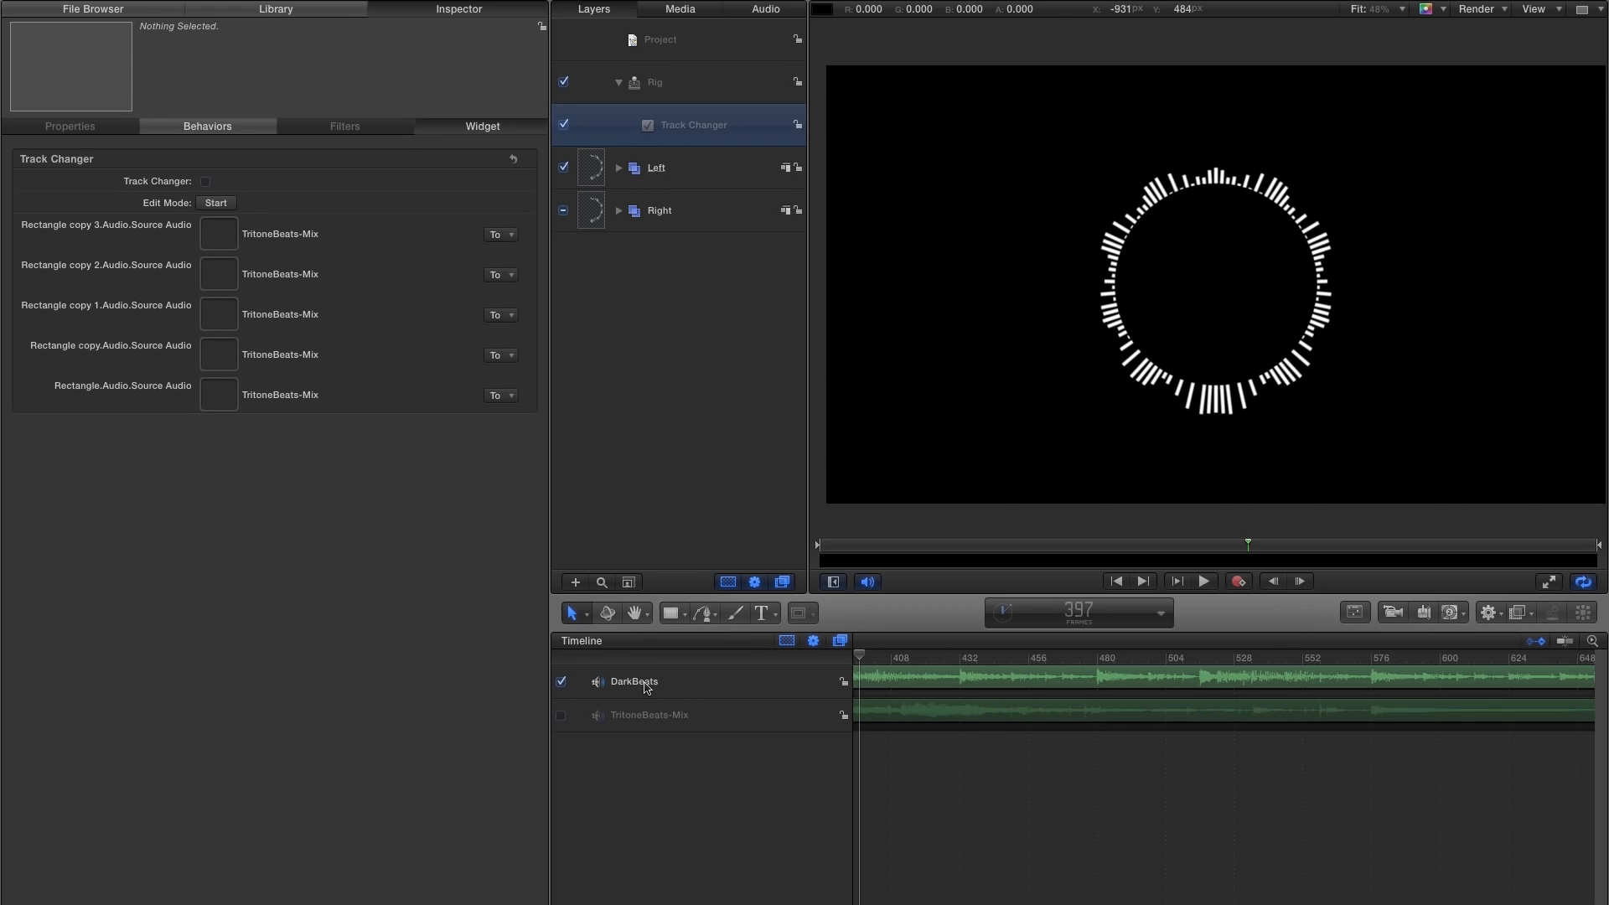
pyautogui.moveTo(645, 687); pyautogui.dragTo(220, 353)
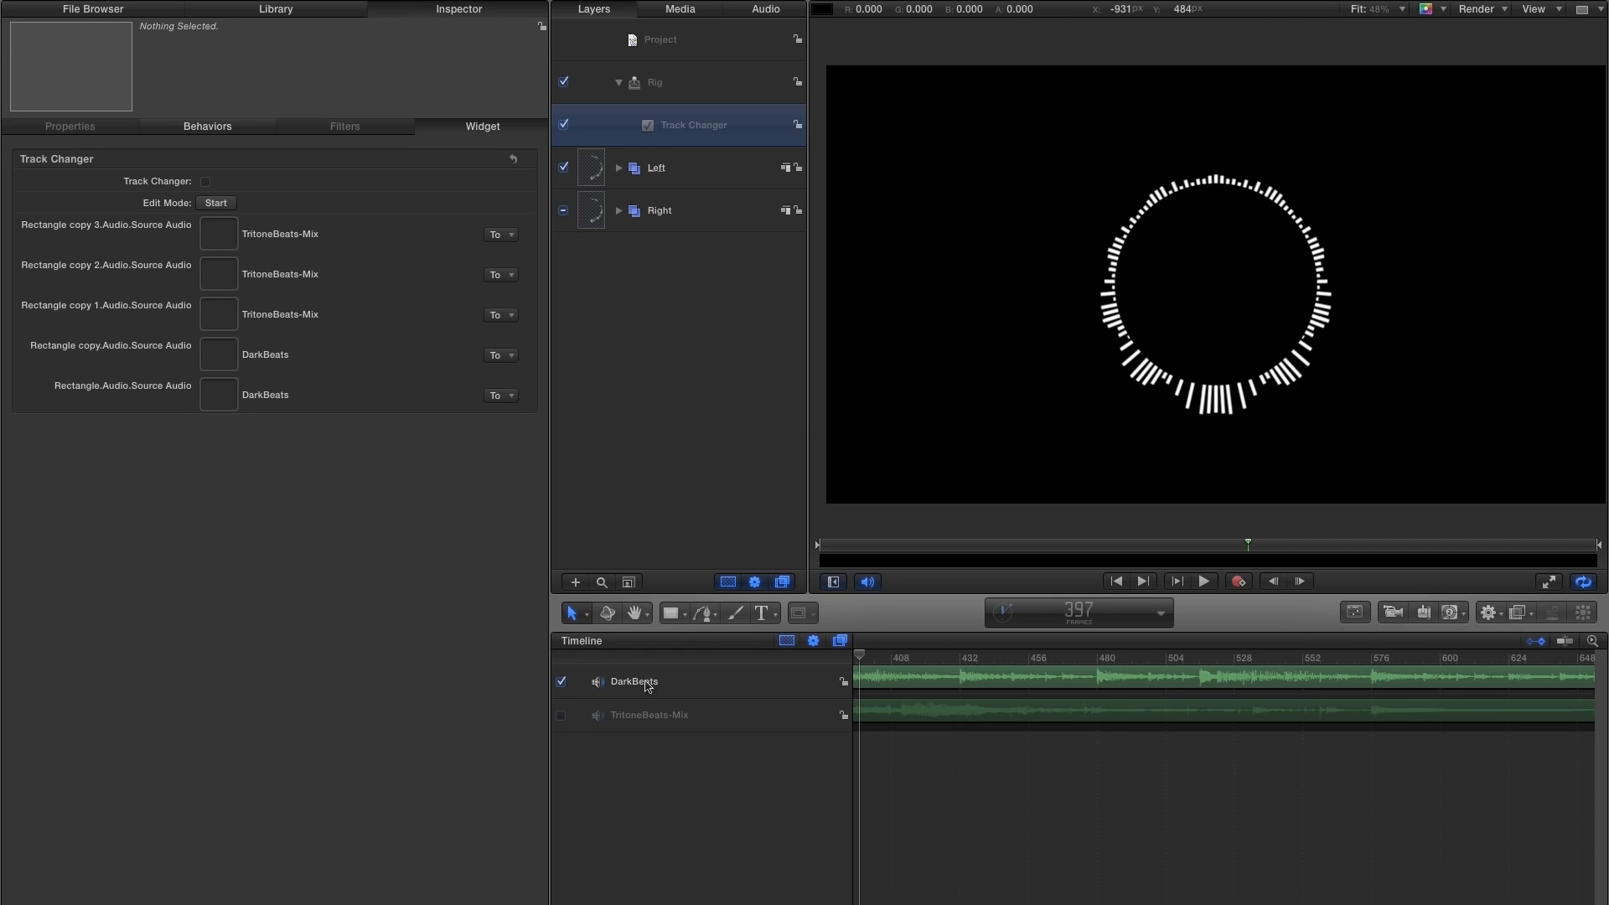
pyautogui.moveTo(647, 684); pyautogui.dragTo(203, 317)
pyautogui.moveTo(660, 684); pyautogui.dragTo(220, 237)
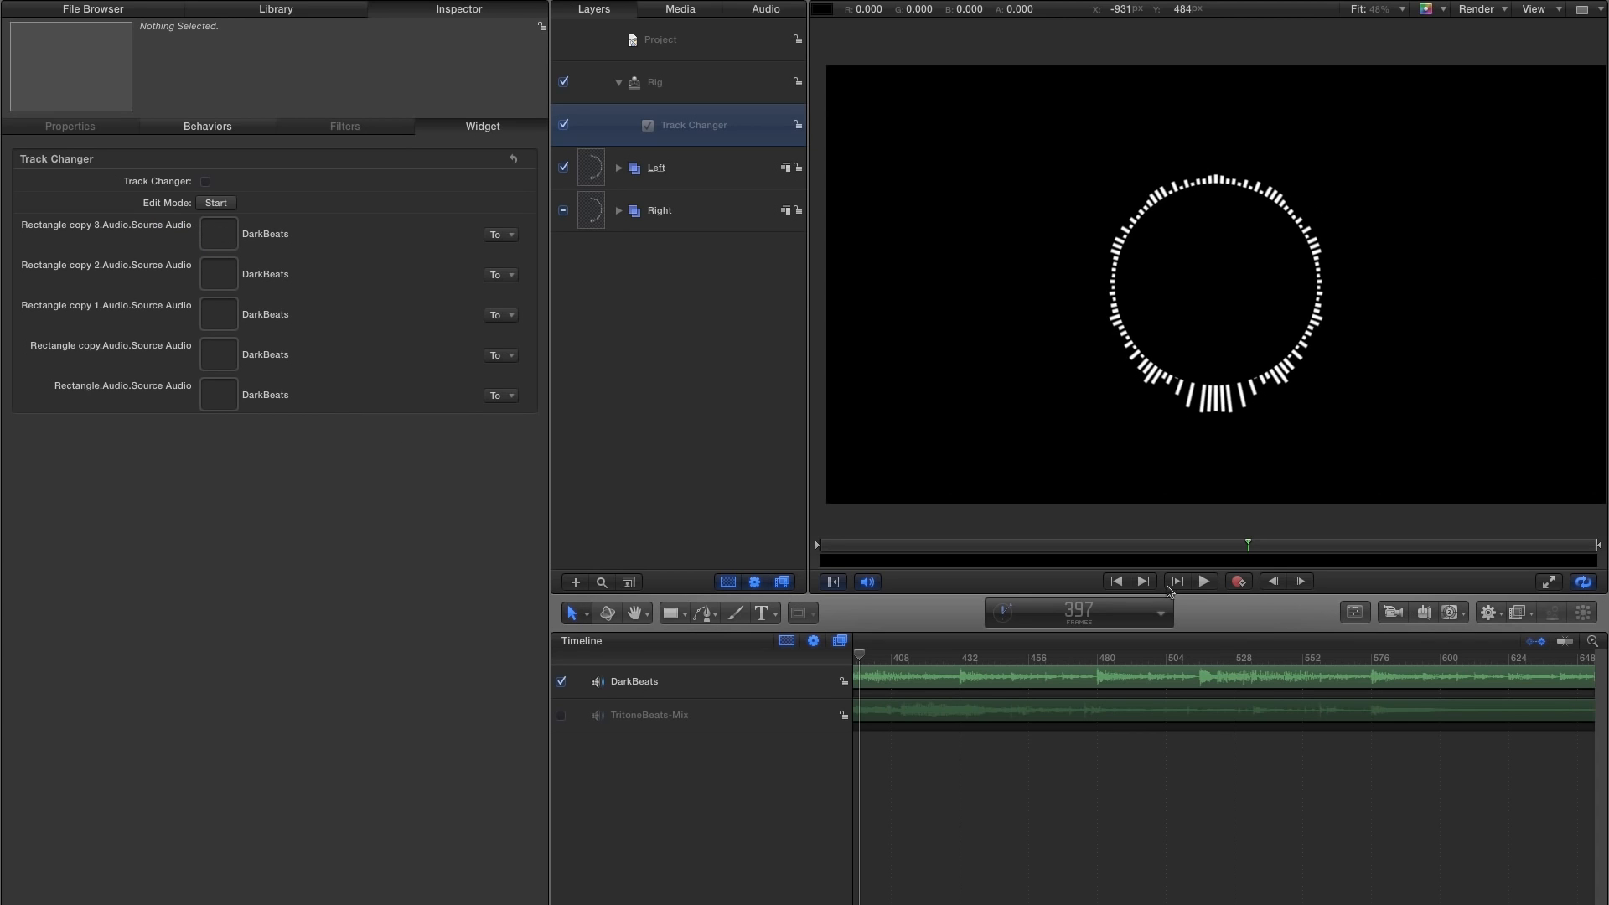
# Play back the project from the start to preview the circular visualizer with the DarkBeats track.
pyautogui.click(1116, 581)
pyautogui.click(1204, 581)
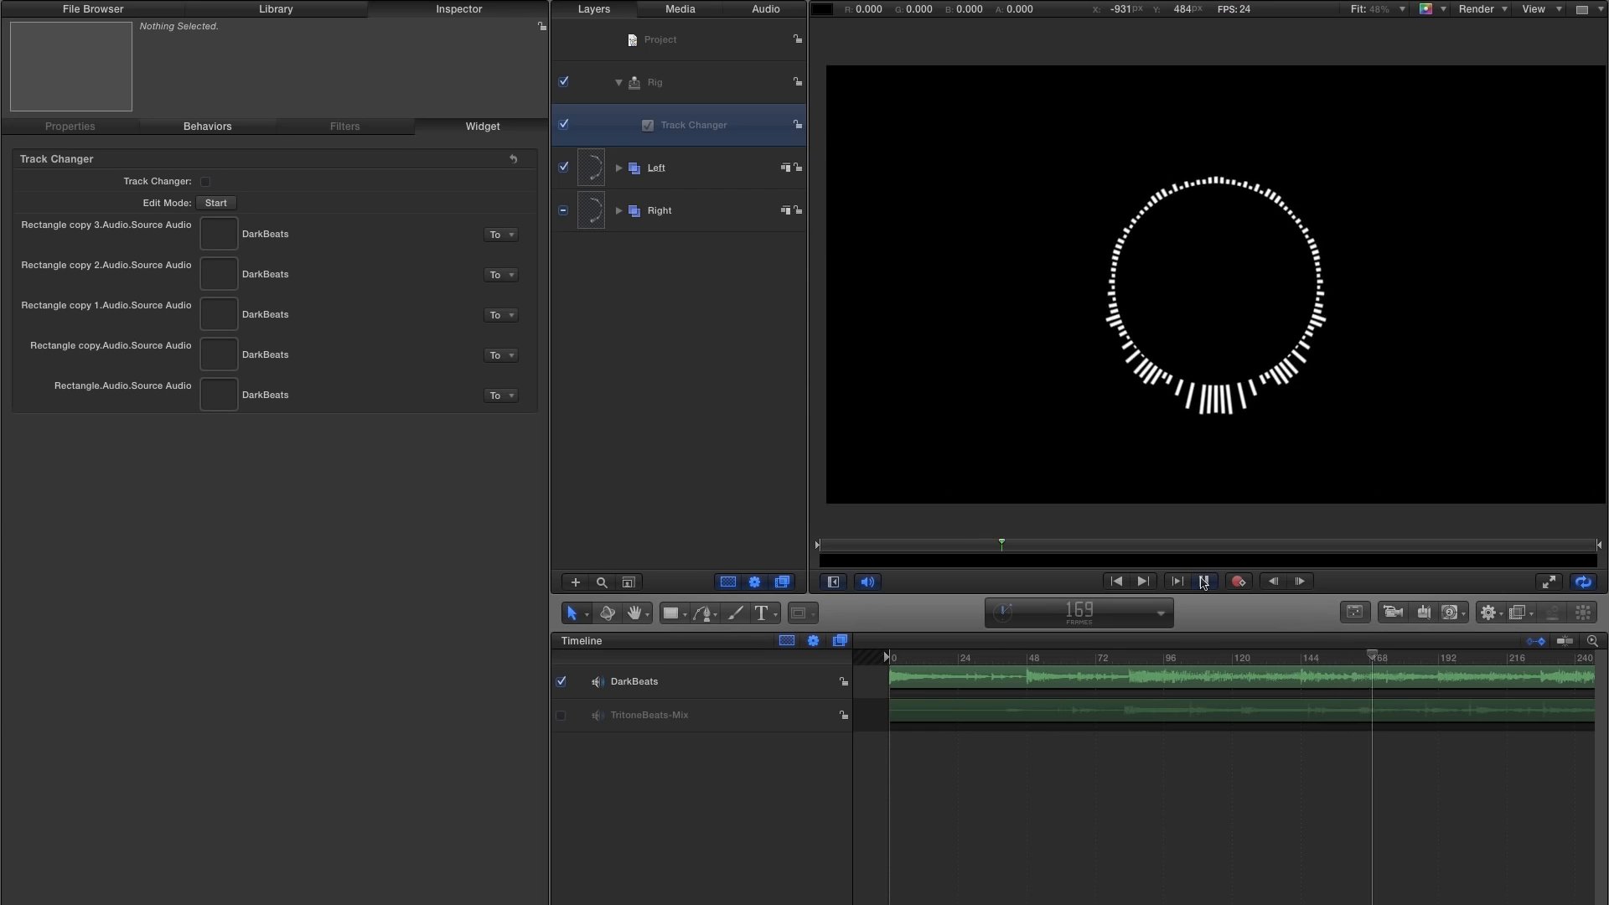
pyautogui.click(1204, 582)
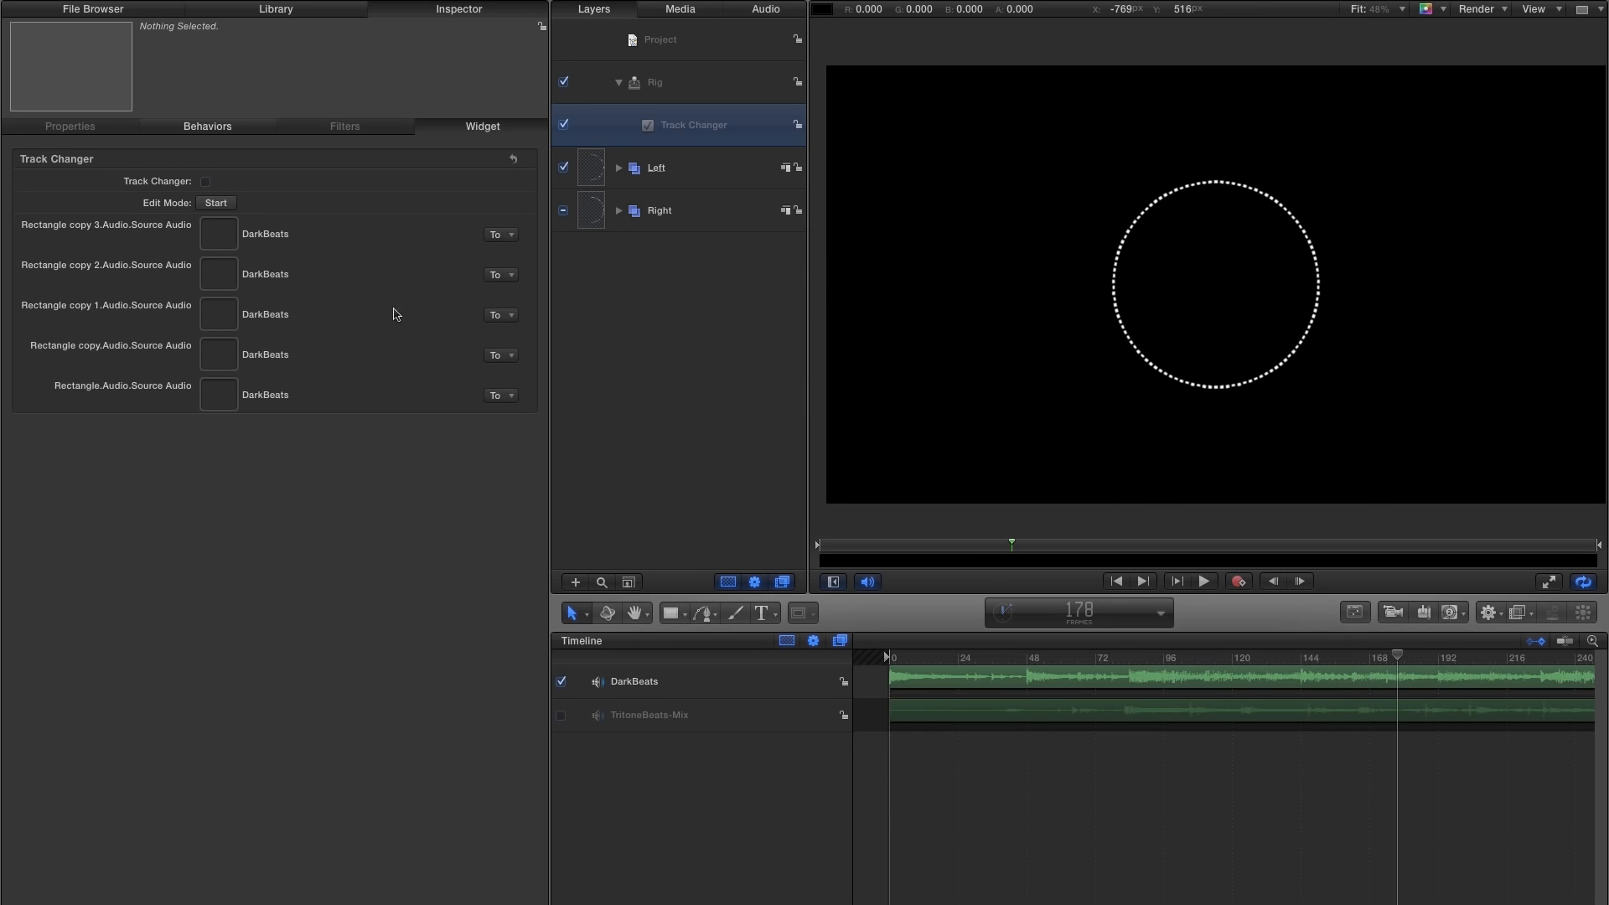
# Turn on the Track Changer checkbox and scrub through the project to check how the circle responds.
pyautogui.click(205, 182)
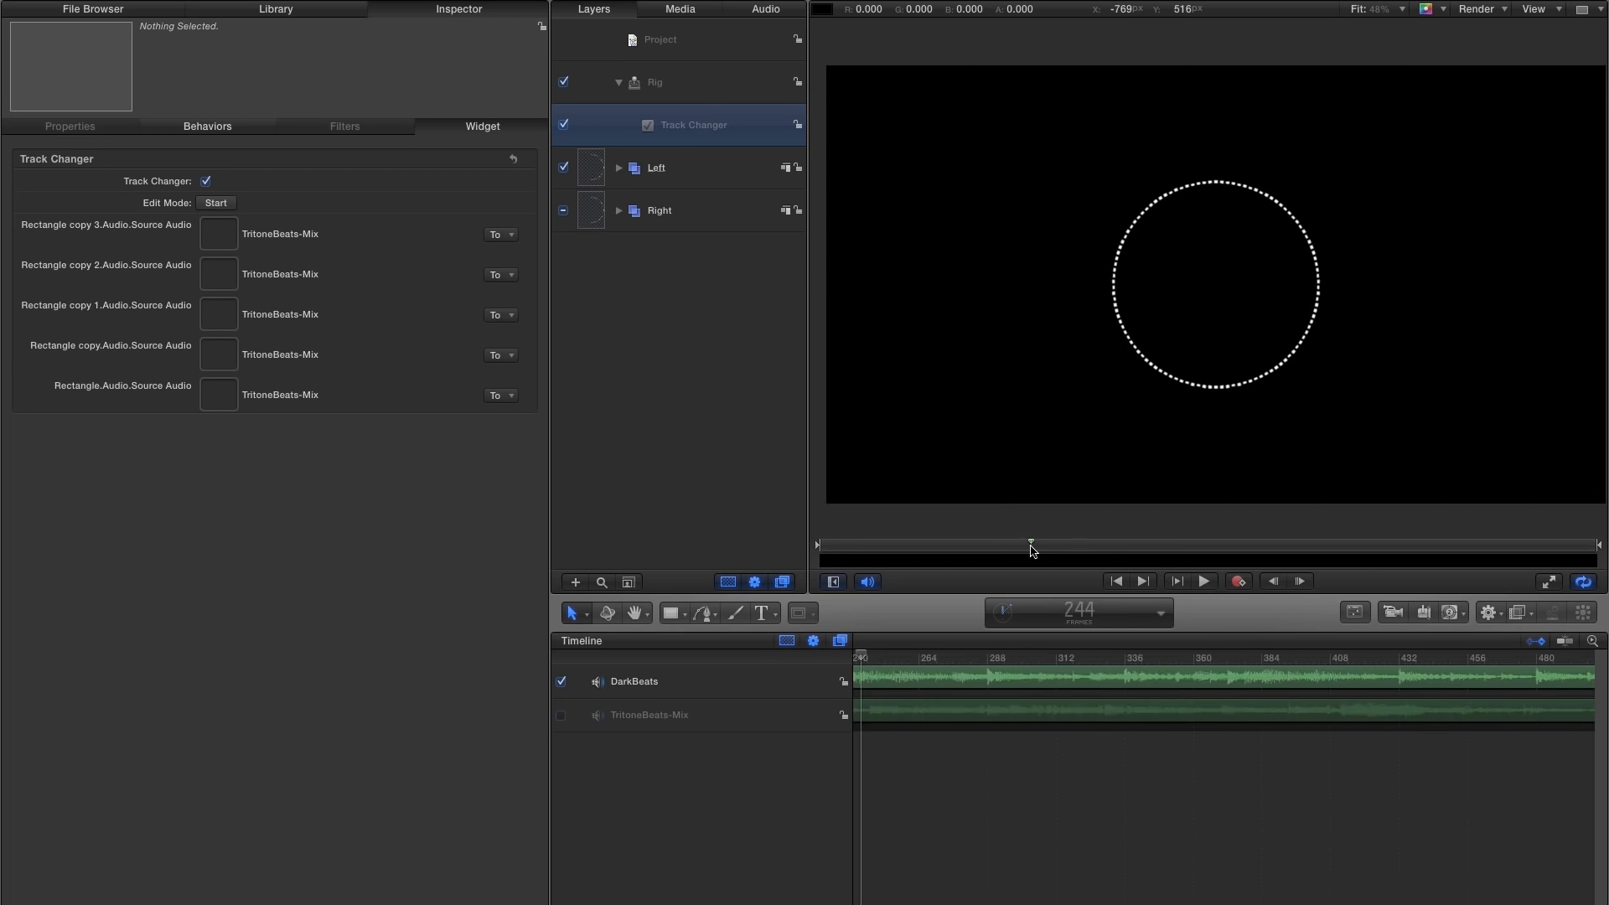
pyautogui.click(1031, 547)
pyautogui.moveTo(1031, 547); pyautogui.dragTo(1065, 545)
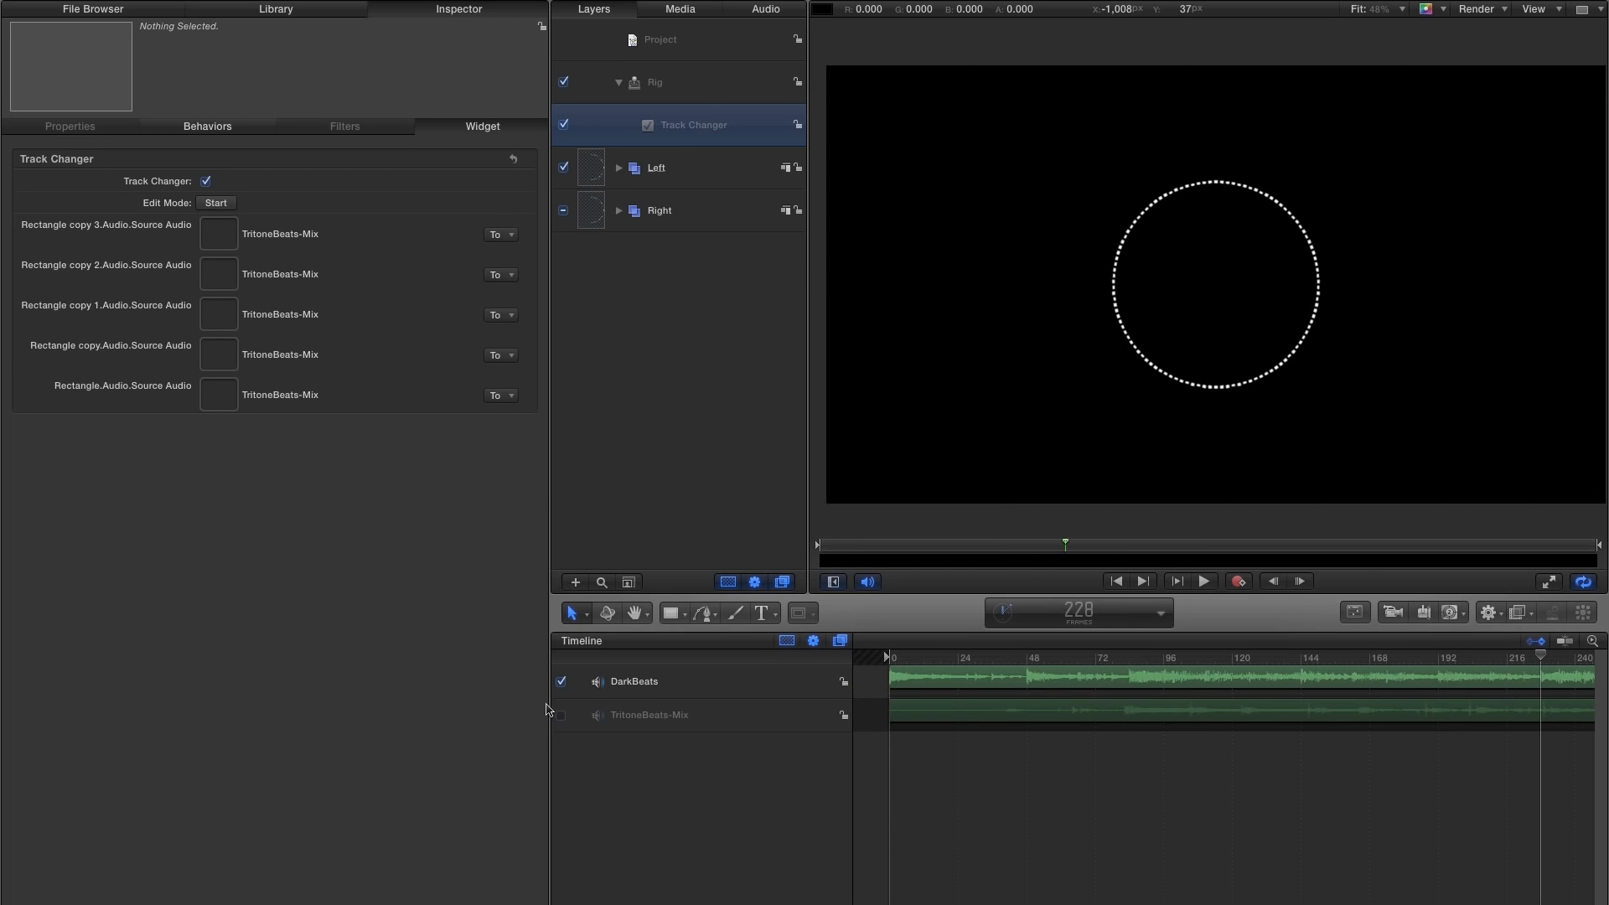
# Disable the DarkBeats track and scrub the timeline with TritoneBeats-Mix briefly enabled, ending with both audio tracks off.
pyautogui.click(562, 681)
pyautogui.click(562, 715)
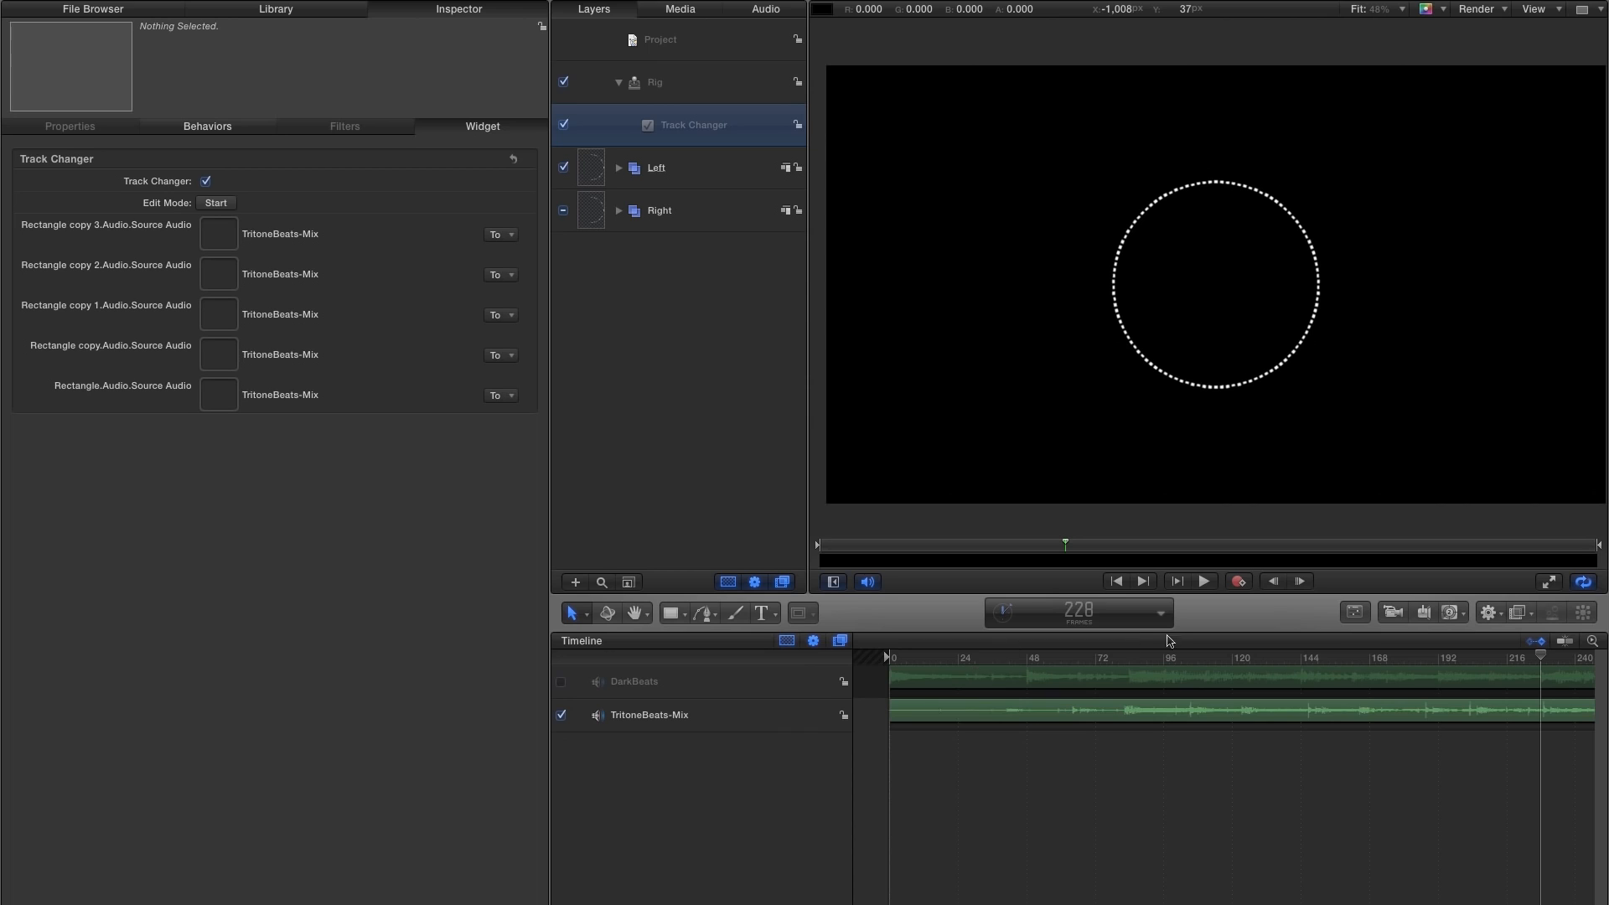
pyautogui.moveTo(1105, 660); pyautogui.dragTo(1244, 673)
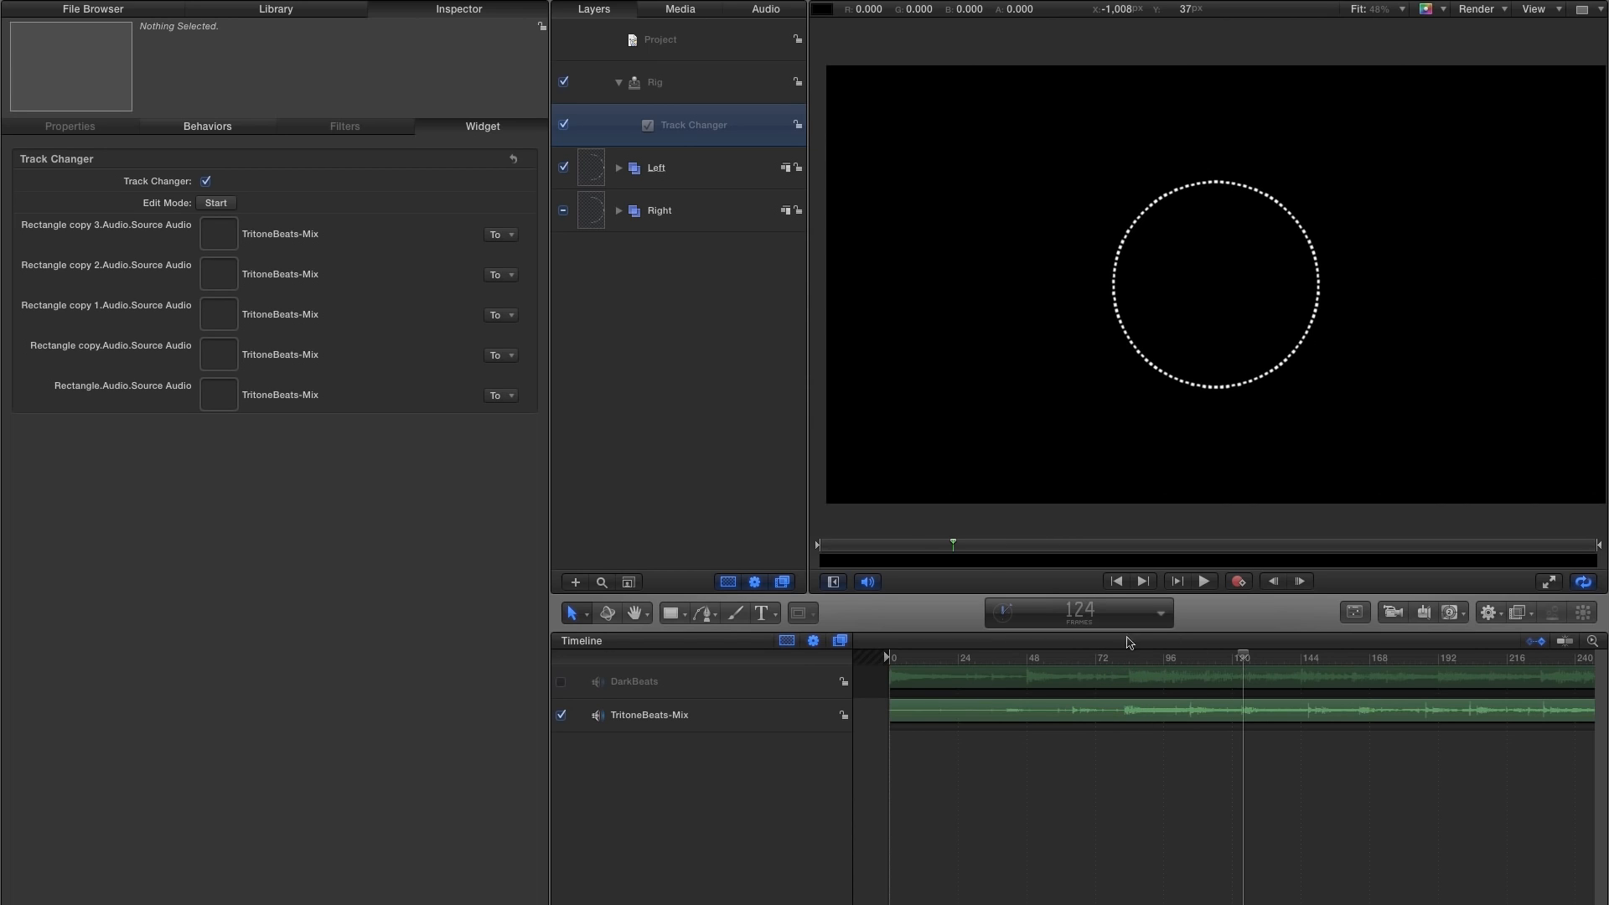
pyautogui.click(561, 717)
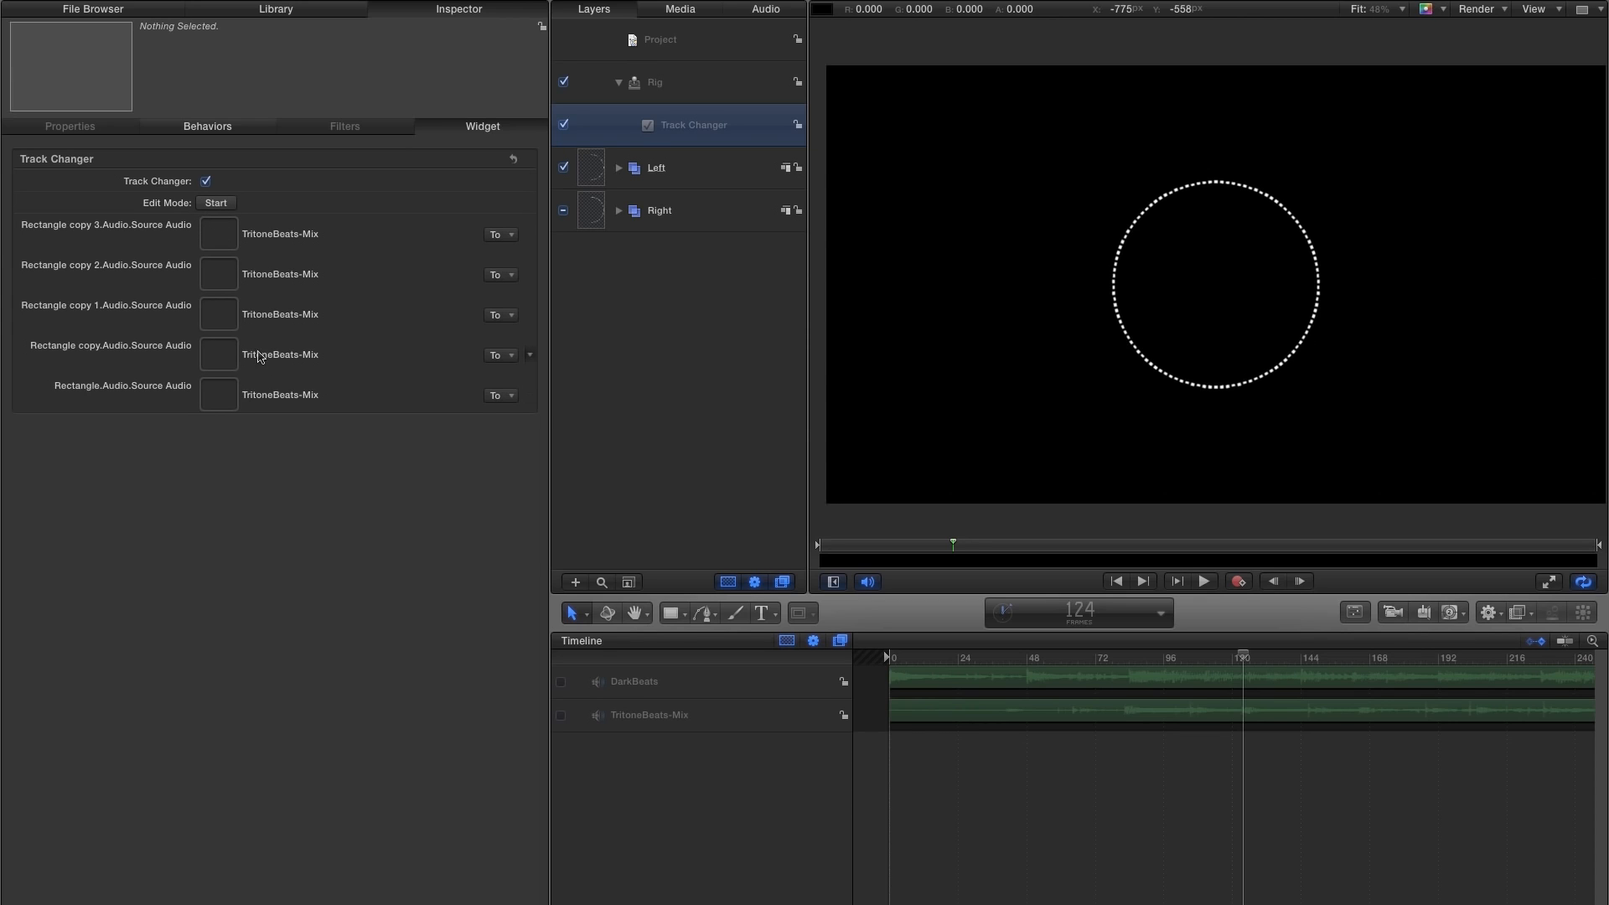
# Turn off the Track Changer checkbox and assign TritoneBeats-Mix as the source audio for all five Rectangle Audio behaviors.
pyautogui.click(205, 182)
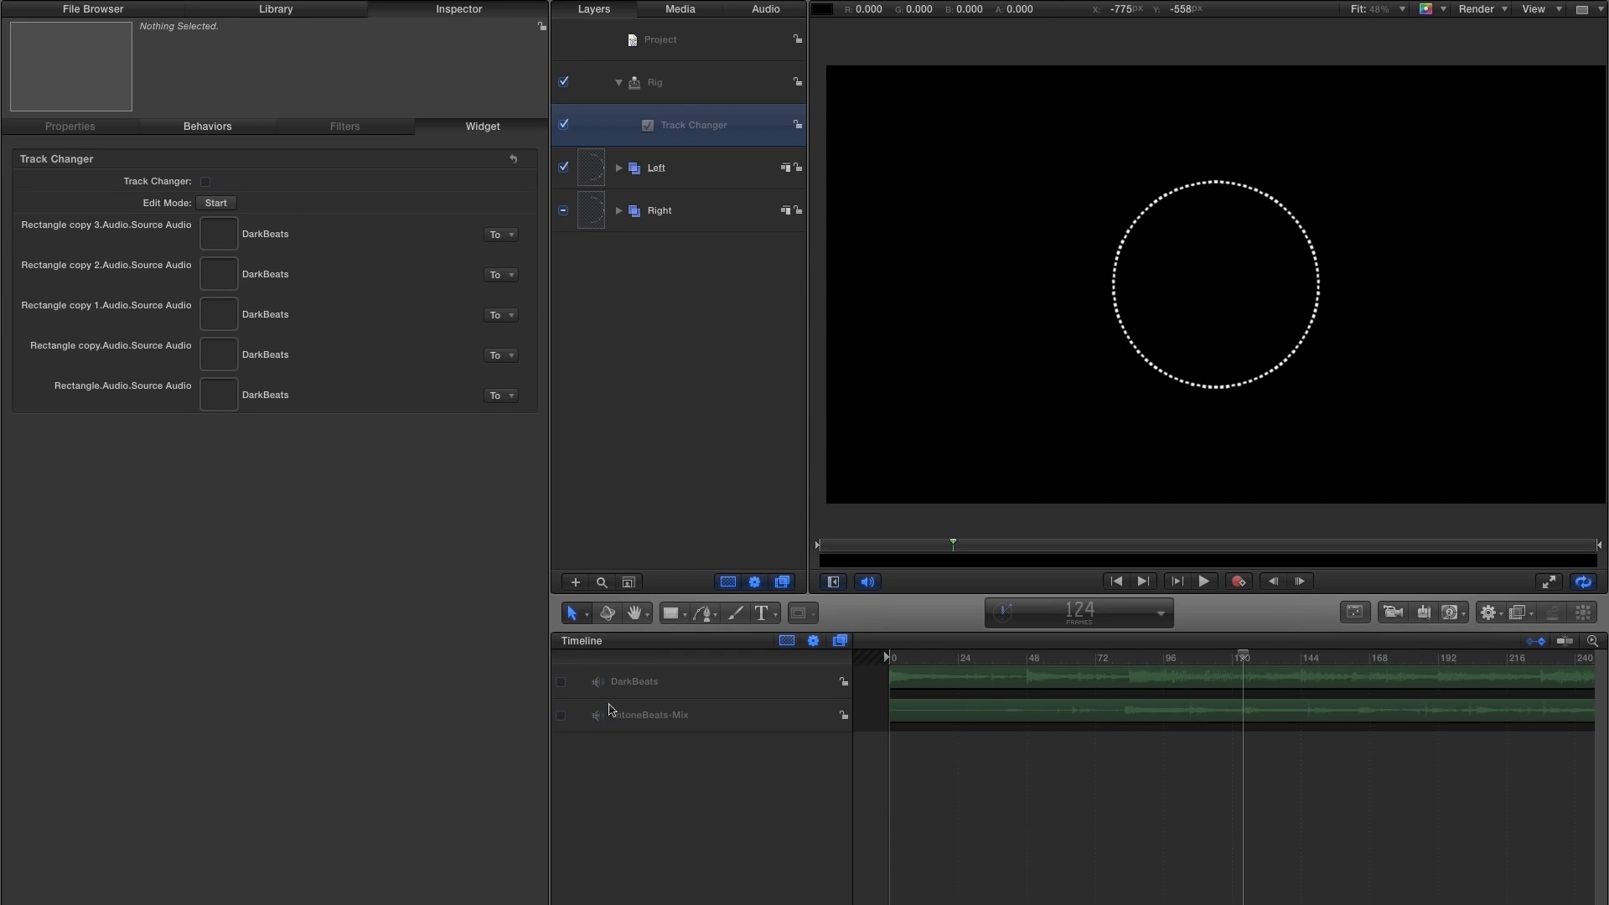
pyautogui.moveTo(653, 725); pyautogui.dragTo(219, 395)
pyautogui.moveTo(689, 723); pyautogui.dragTo(219, 354)
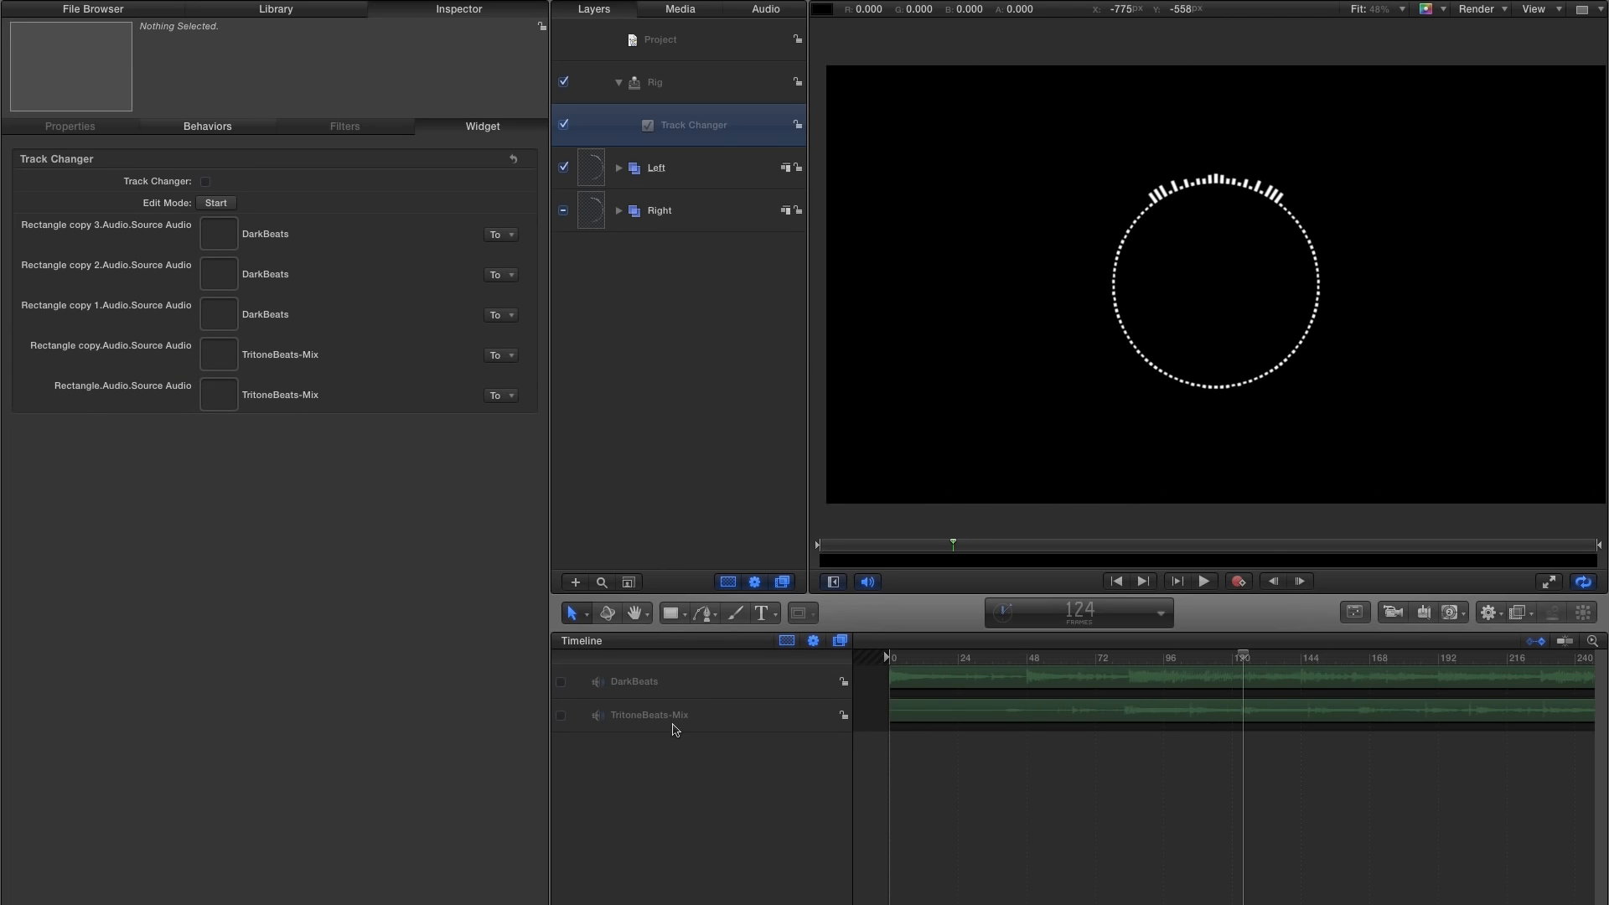
pyautogui.moveTo(671, 722); pyautogui.dragTo(218, 315)
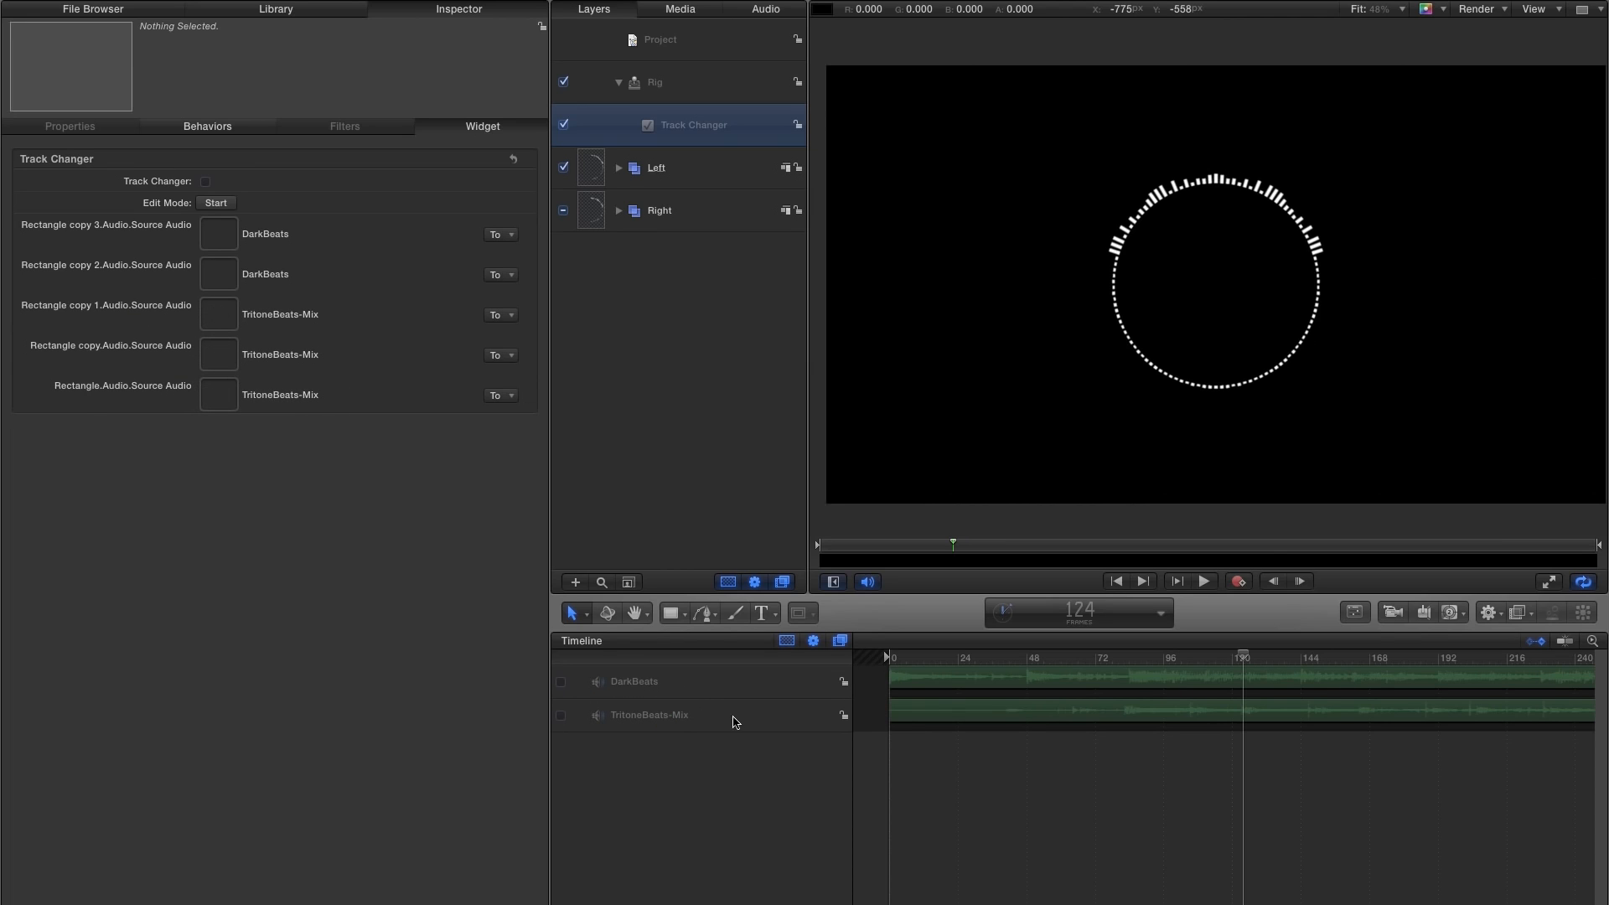
pyautogui.moveTo(670, 722); pyautogui.dragTo(219, 274)
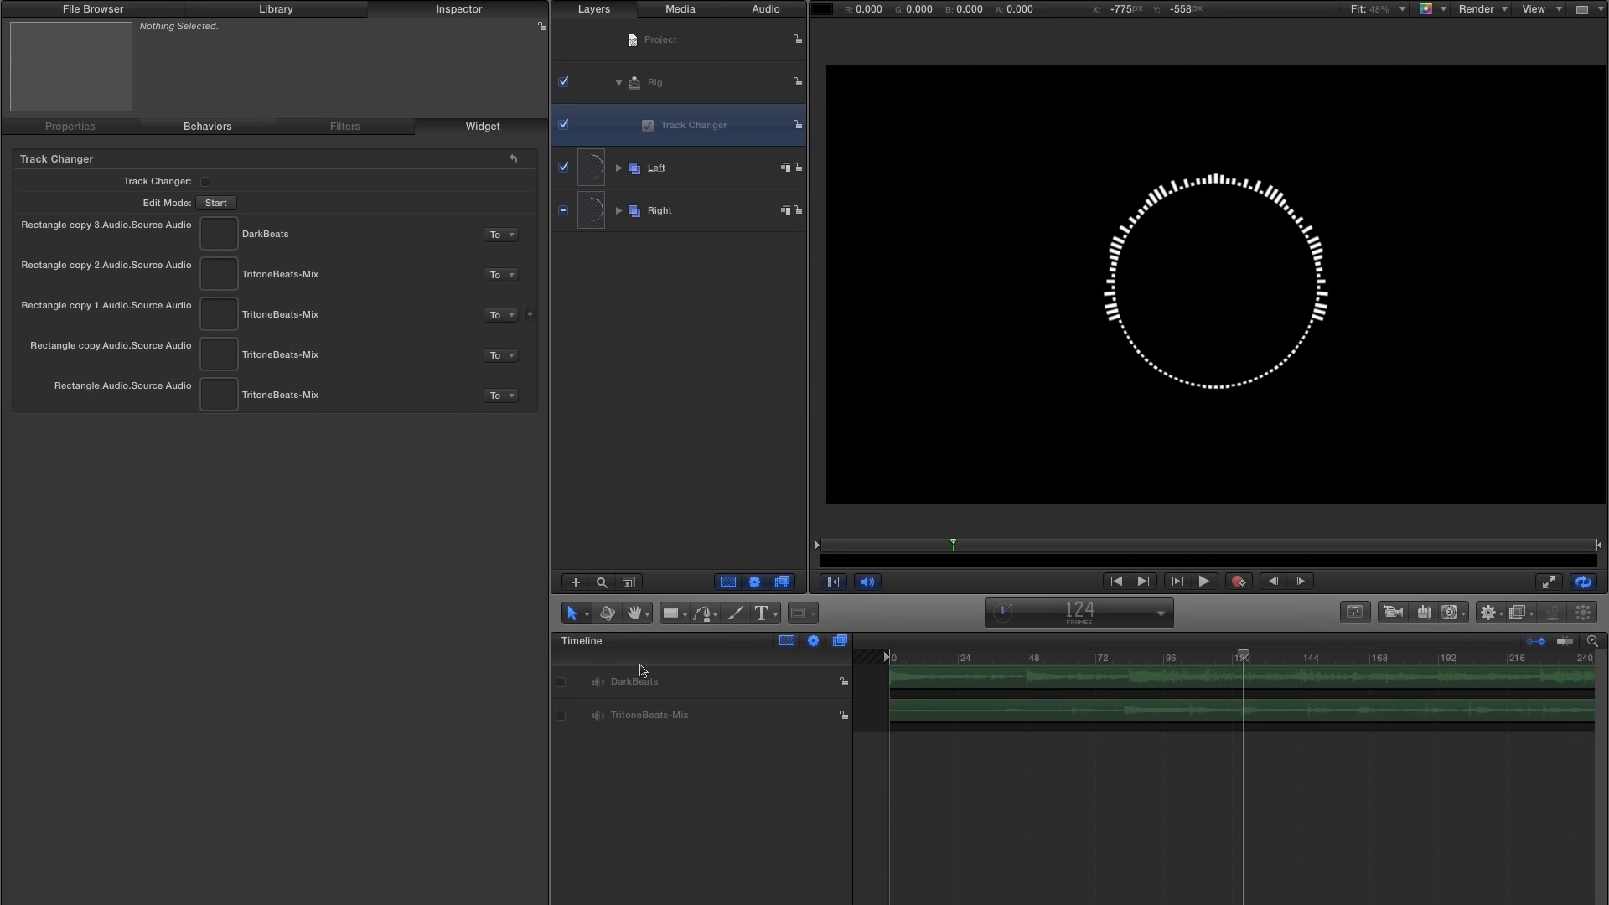
pyautogui.moveTo(680, 717); pyautogui.dragTo(213, 230)
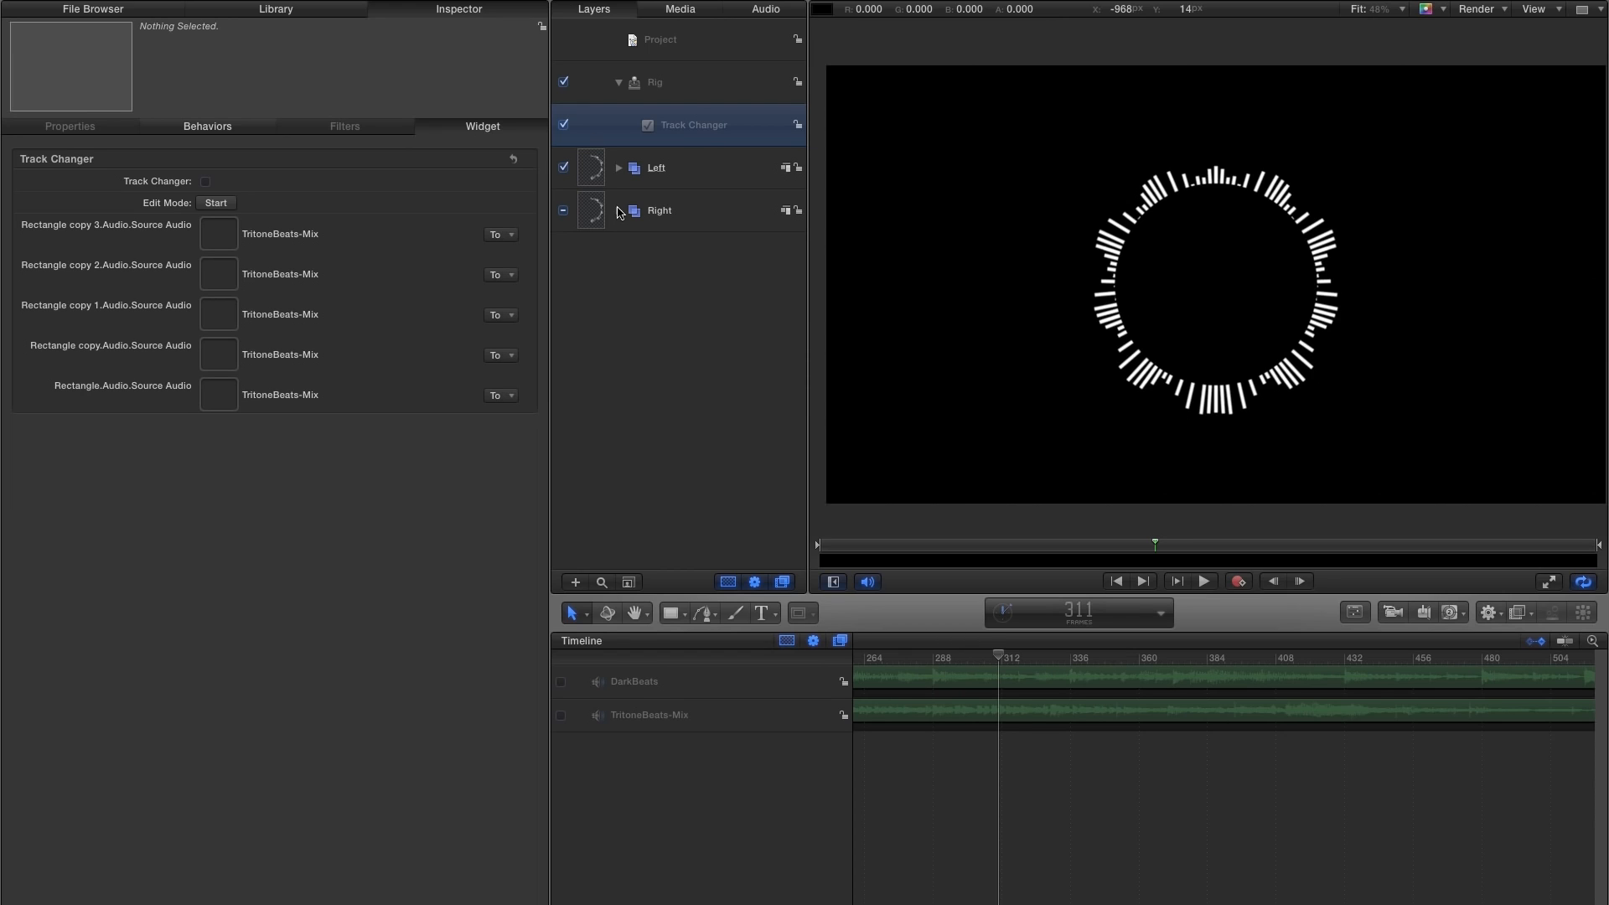
# Expand the Right group down to the Rectangle cell of the High replicator to inspect its Audio behavior.
pyautogui.click(619, 211)
pyautogui.click(632, 425)
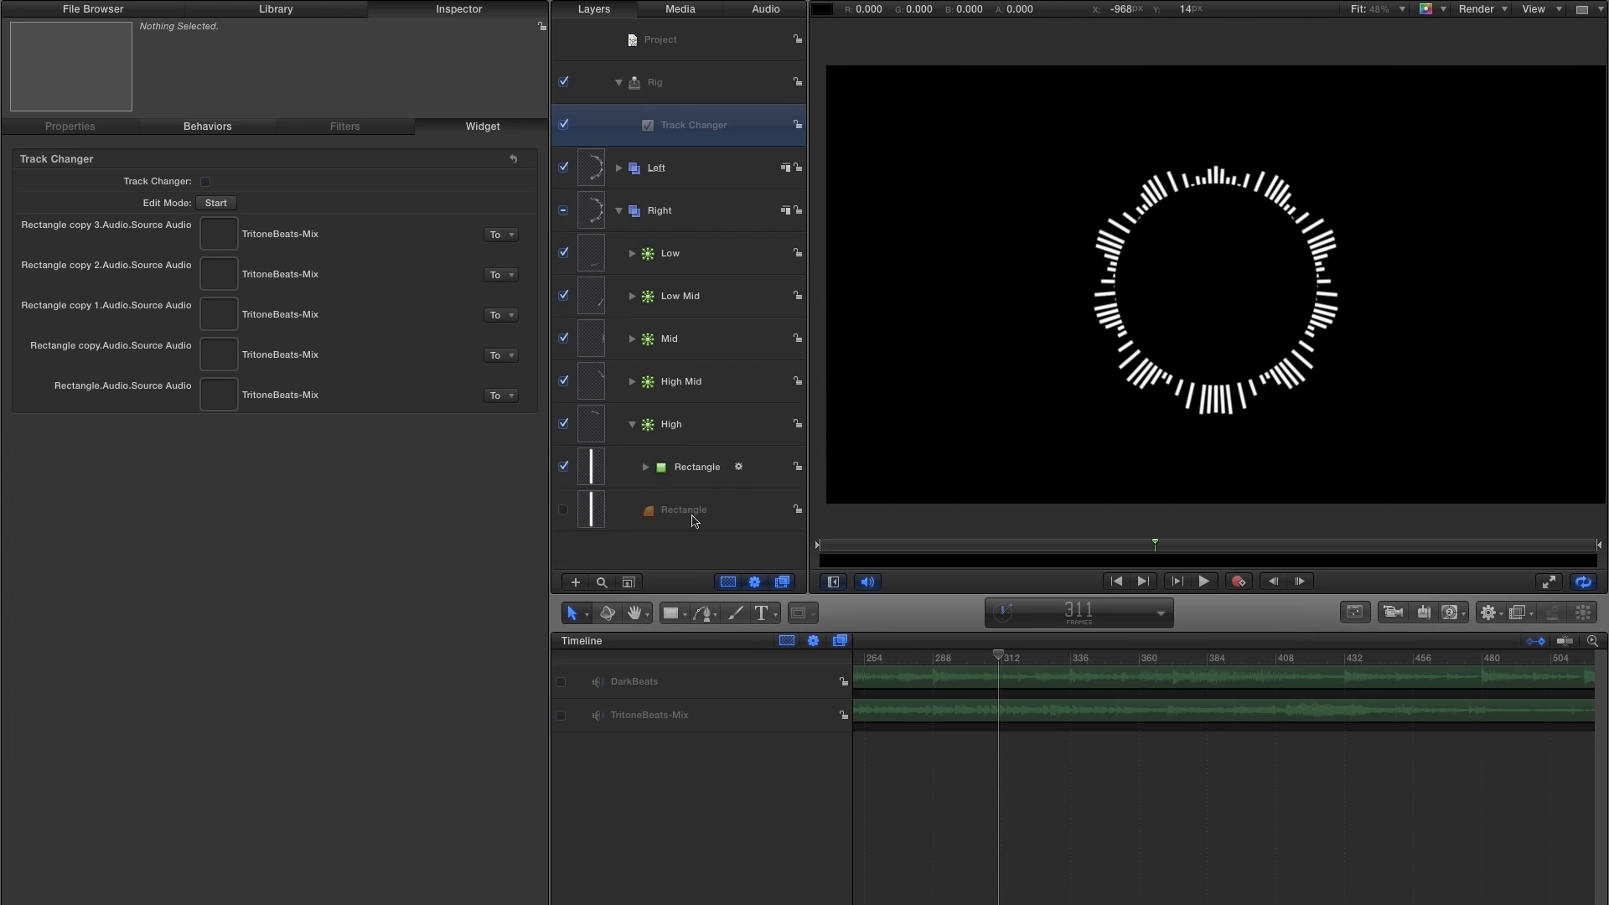
pyautogui.click(646, 466)
pyautogui.click(695, 532)
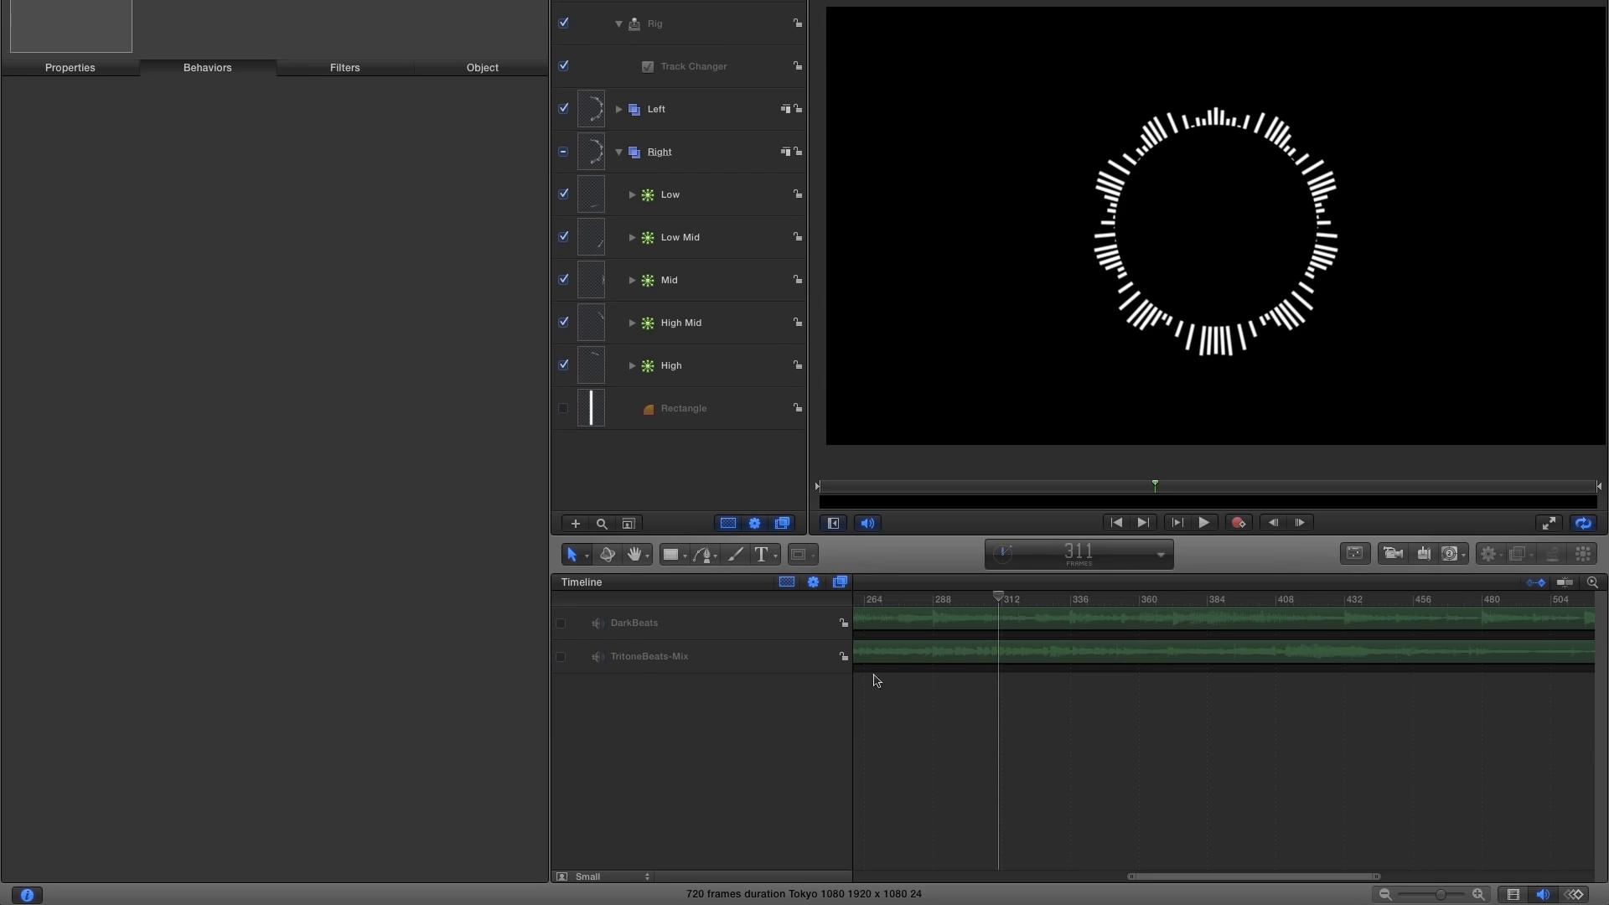
# Enable the TritoneBeats-Mix track, hide the audio timeline and collapse the Right group.
pyautogui.click(562, 658)
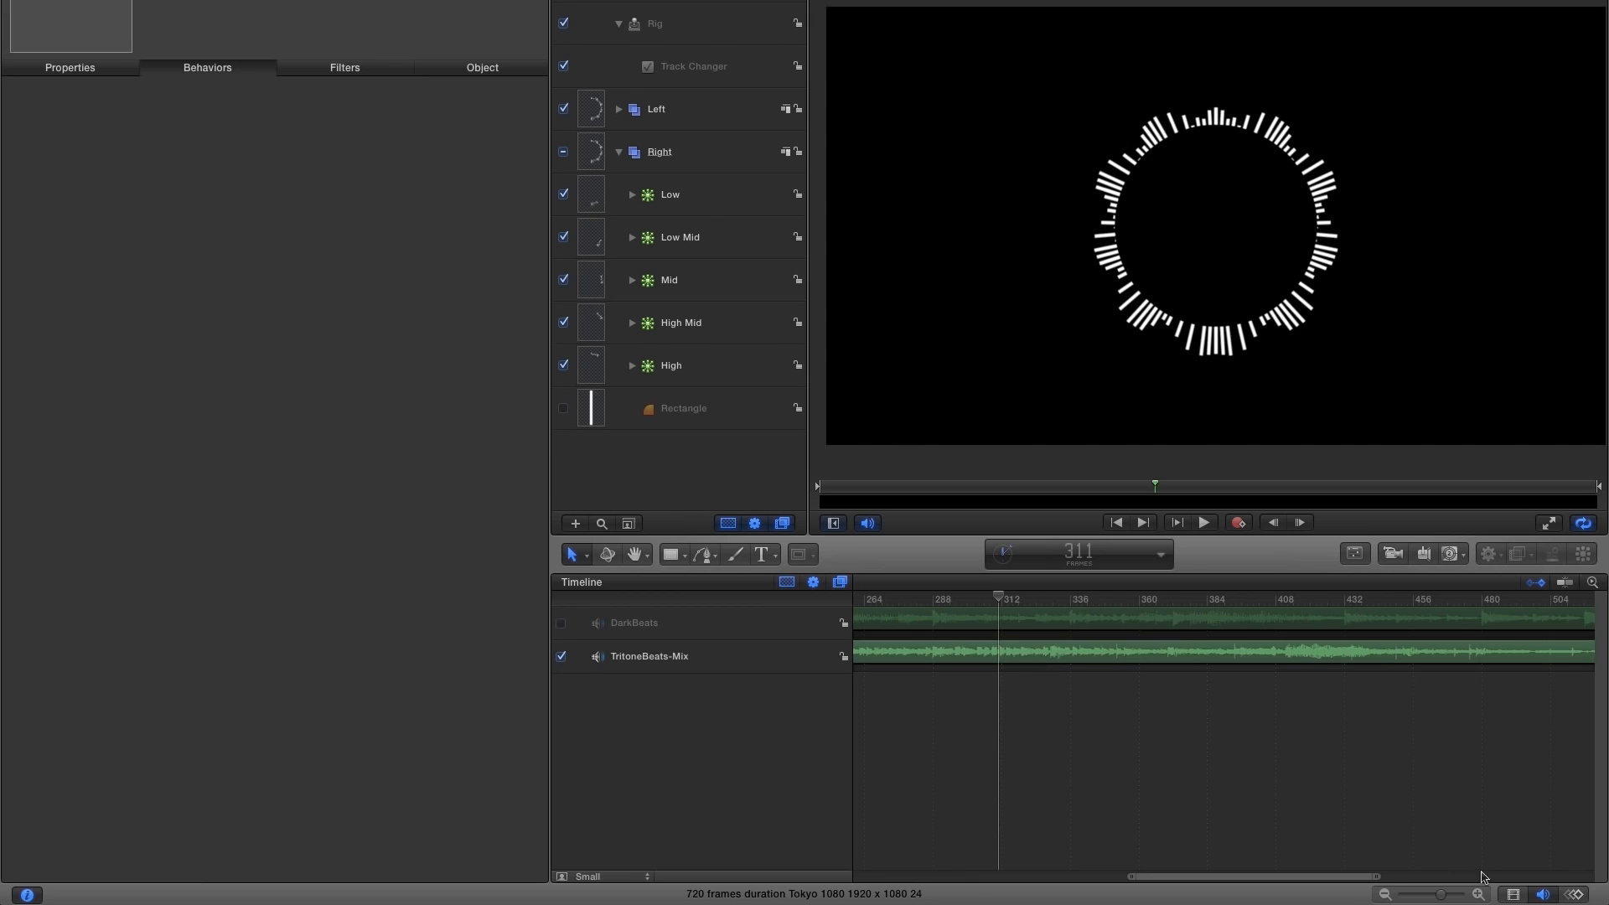
pyautogui.click(1541, 894)
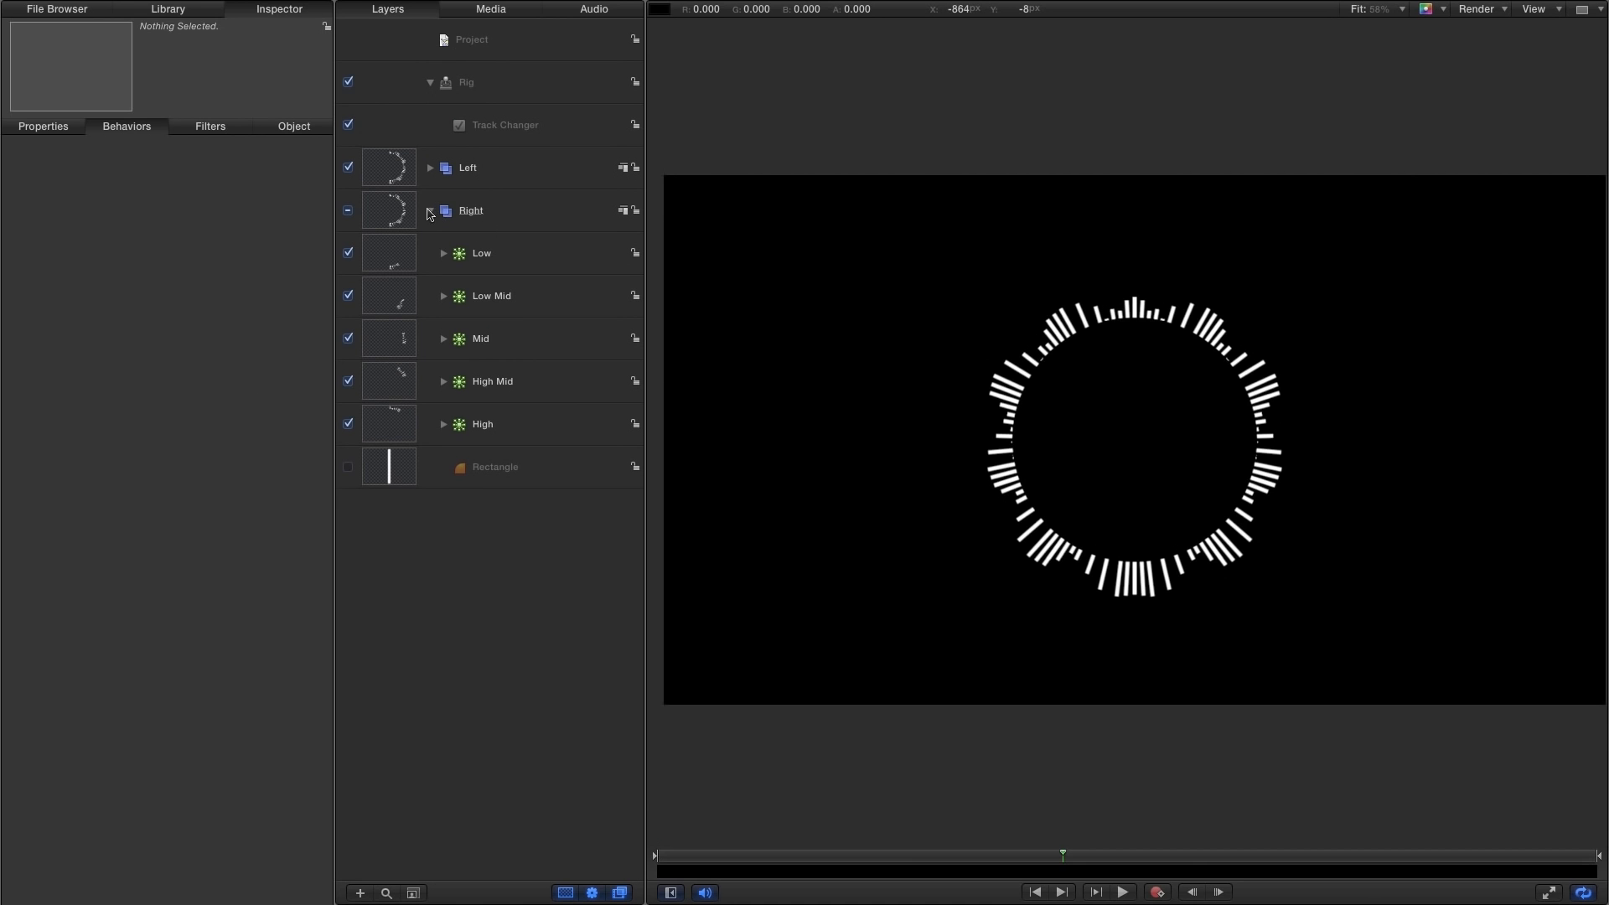
pyautogui.click(430, 211)
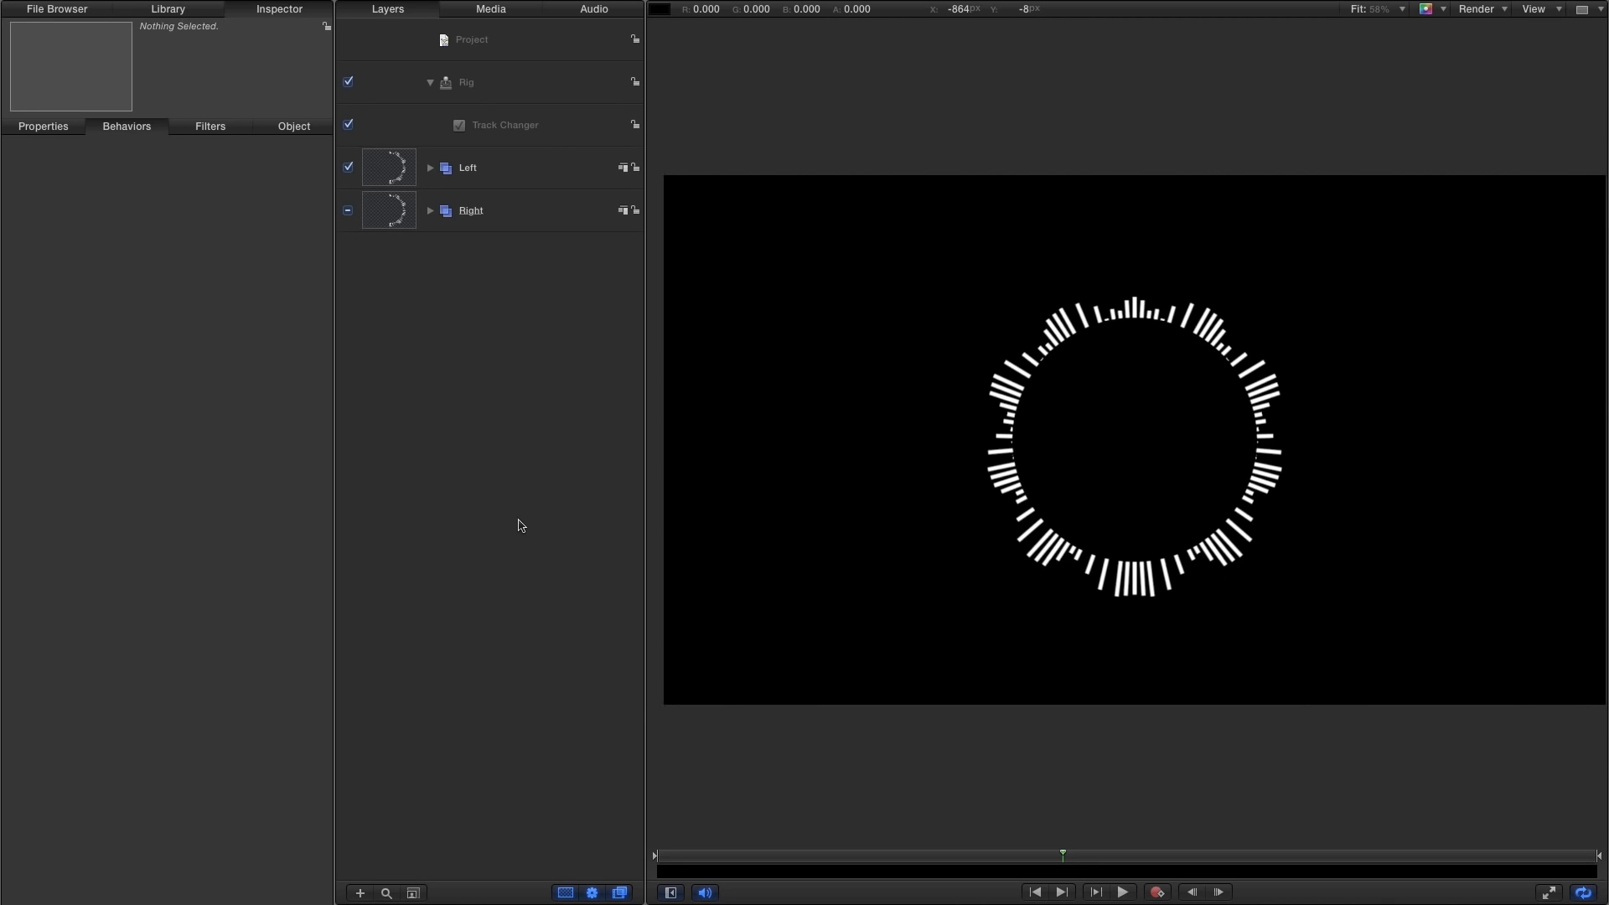
# Create a new group and move the Left and Right groups into it.
pyautogui.click(388, 165)
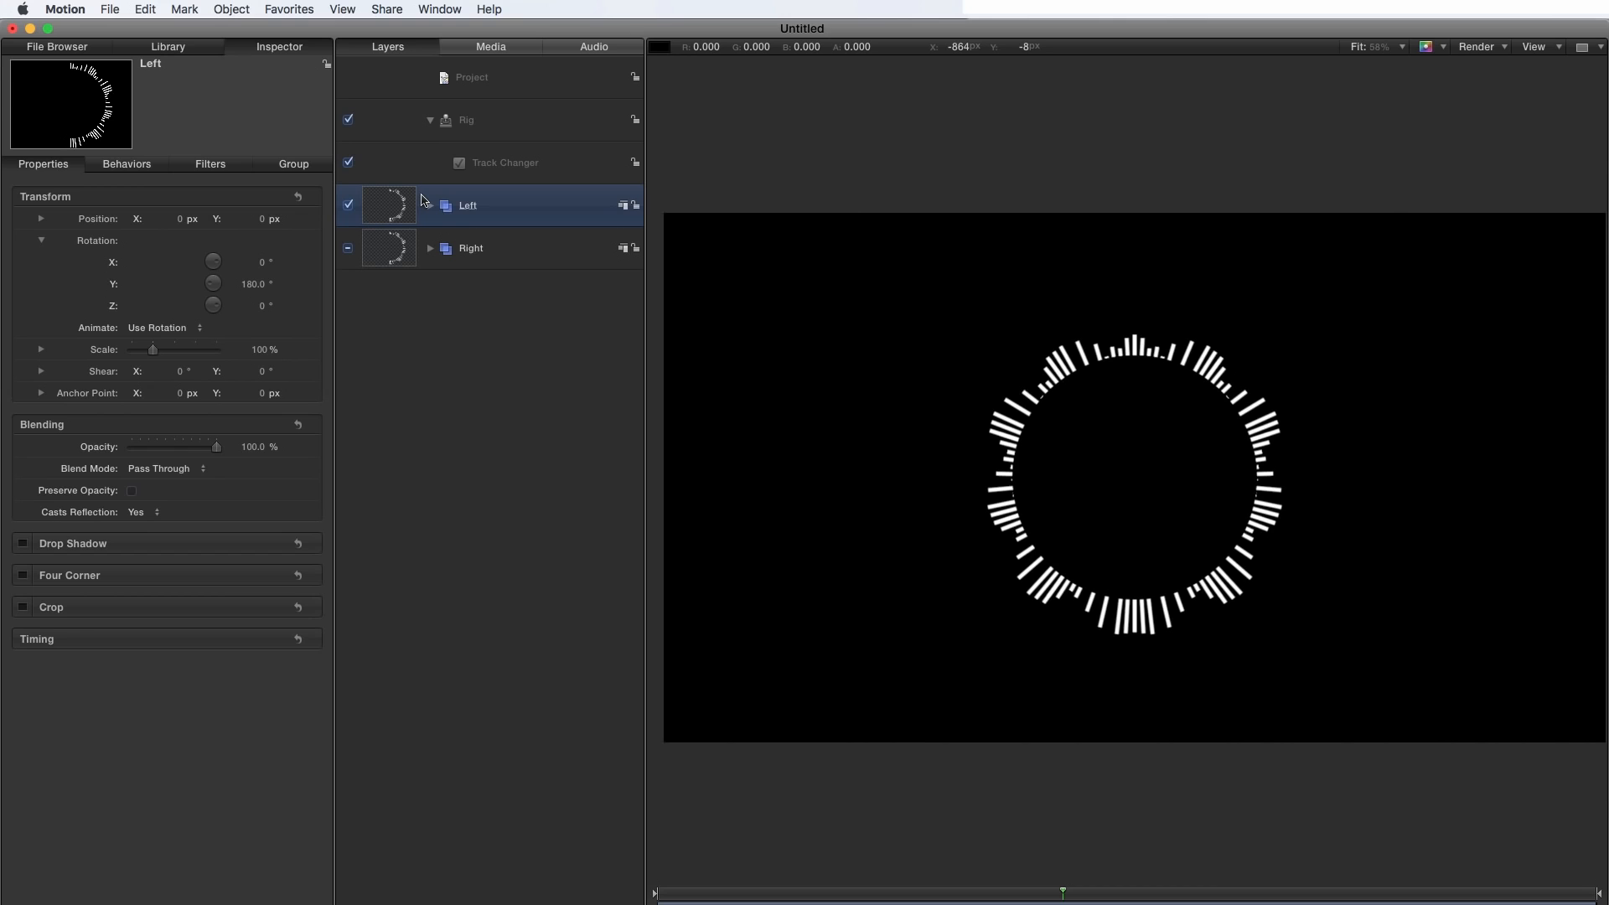
pyautogui.click(233, 9)
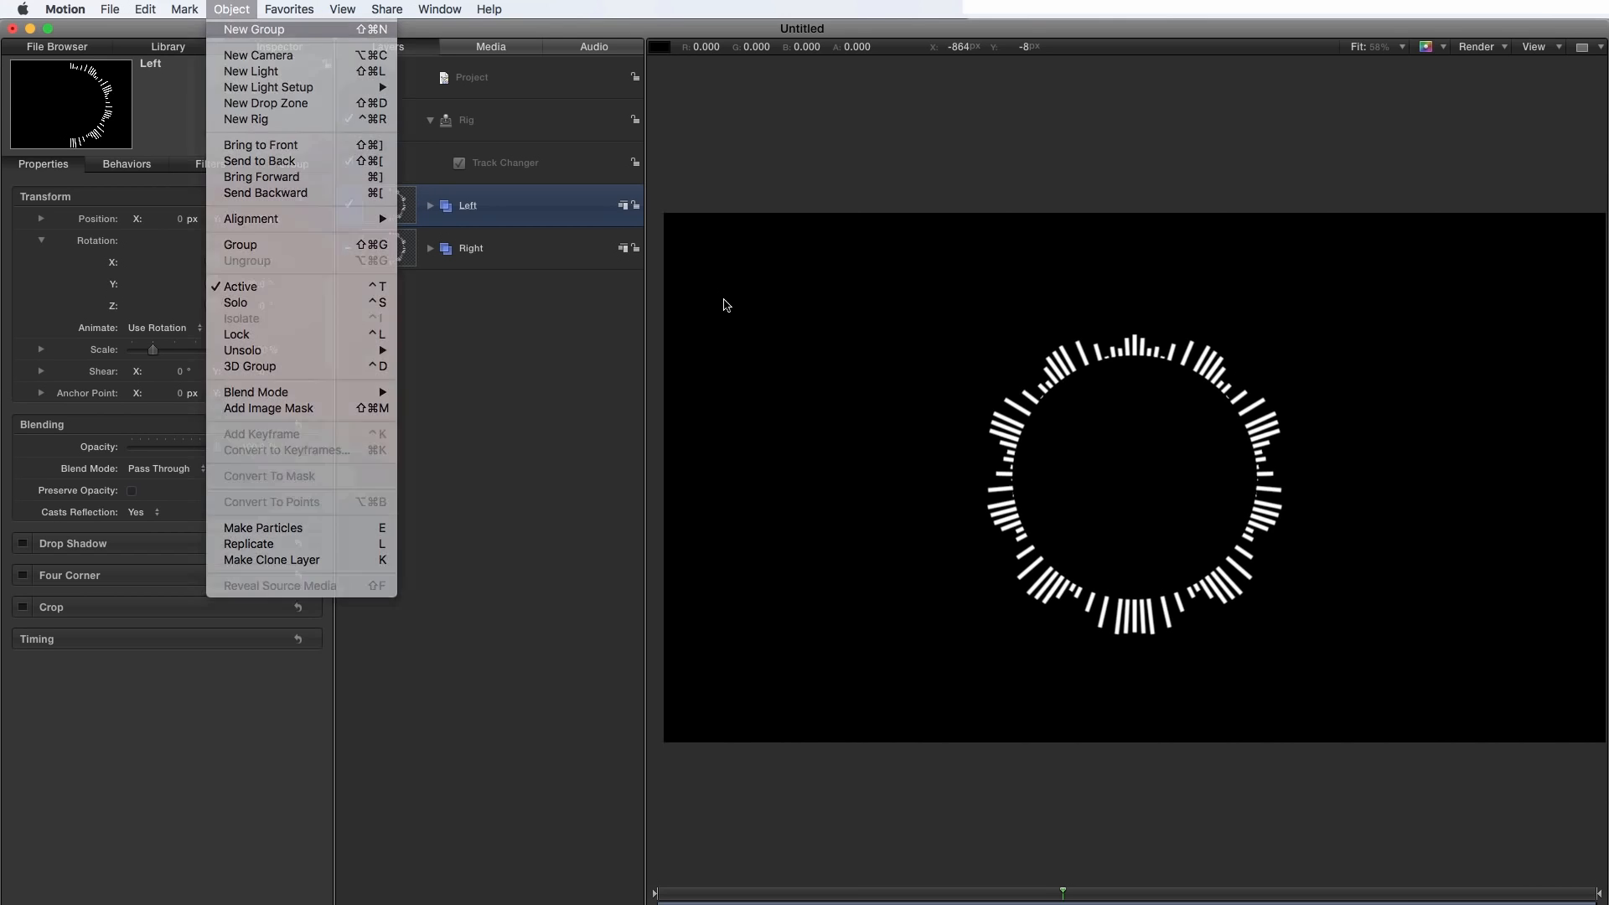
pyautogui.click(718, 302)
pyautogui.press('super+shift+n')
pyautogui.keyDown('shift'); pyautogui.click(397, 290); pyautogui.keyUp('shift')
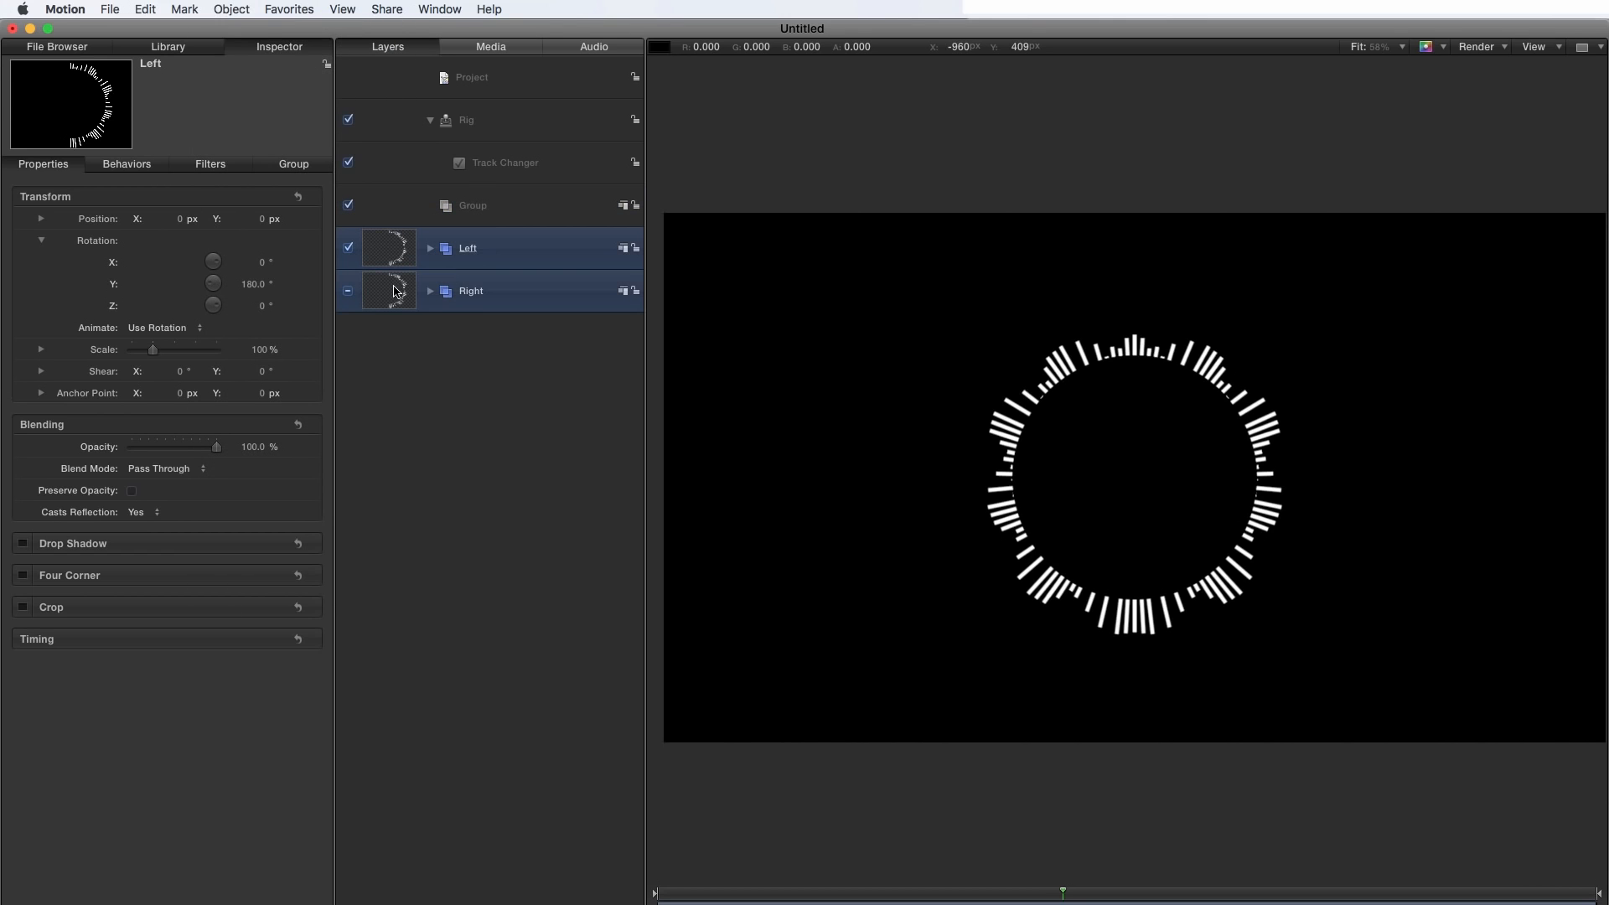
pyautogui.moveTo(388, 257); pyautogui.dragTo(508, 216)
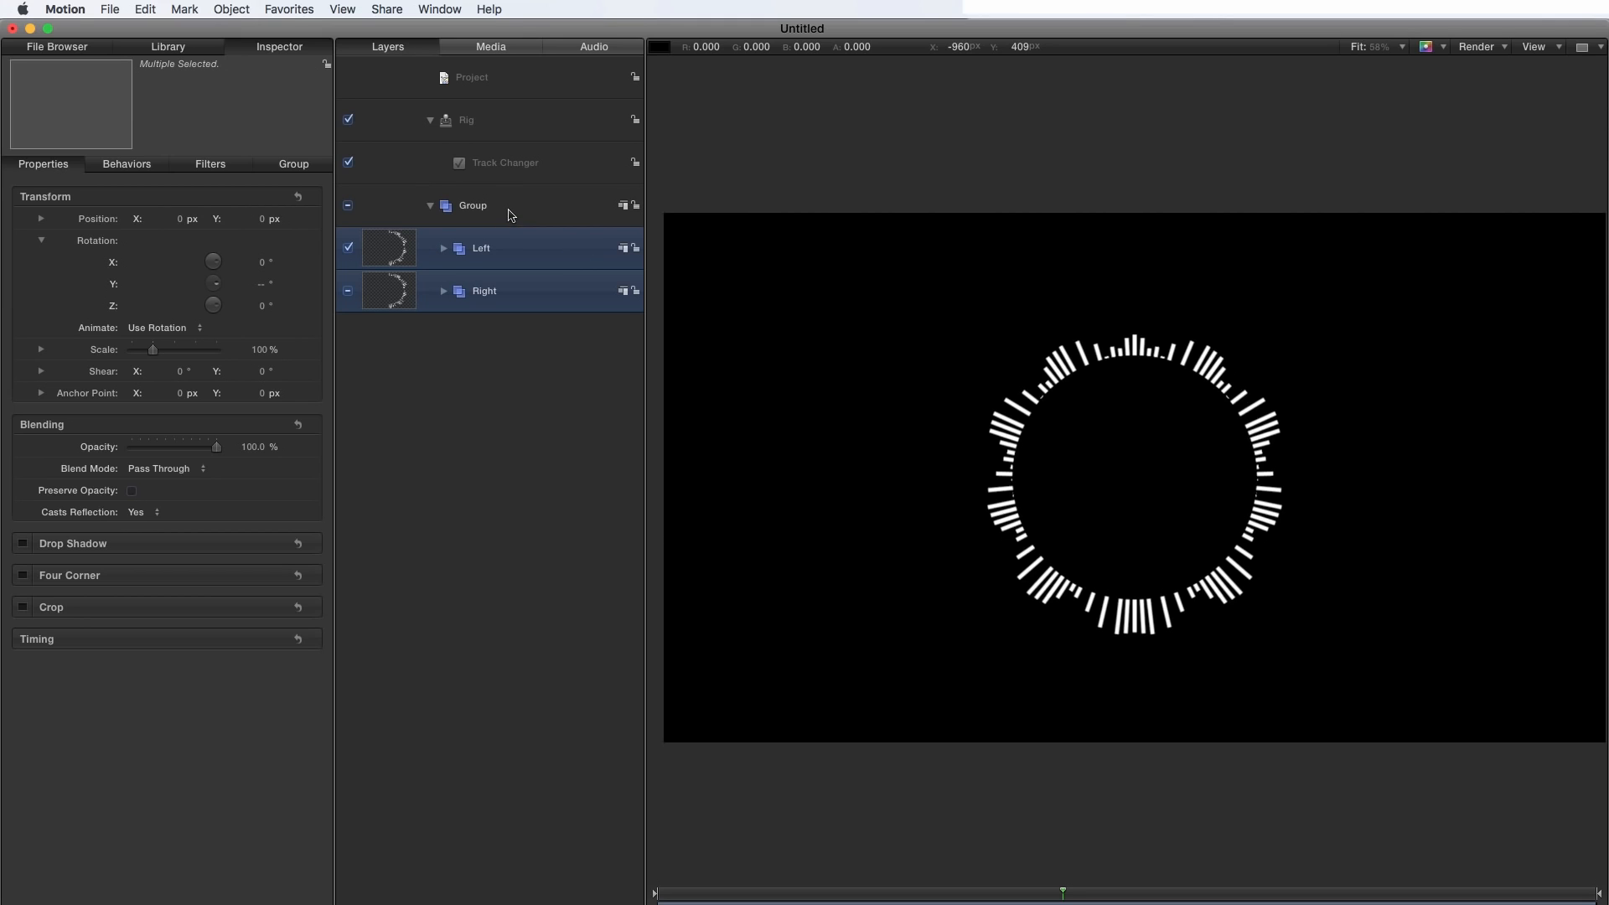
# Apply the Levels color correction filter and the Glint glow filter to the parent group holding Left and Right.
pyautogui.click(167, 47)
pyautogui.click(31, 198)
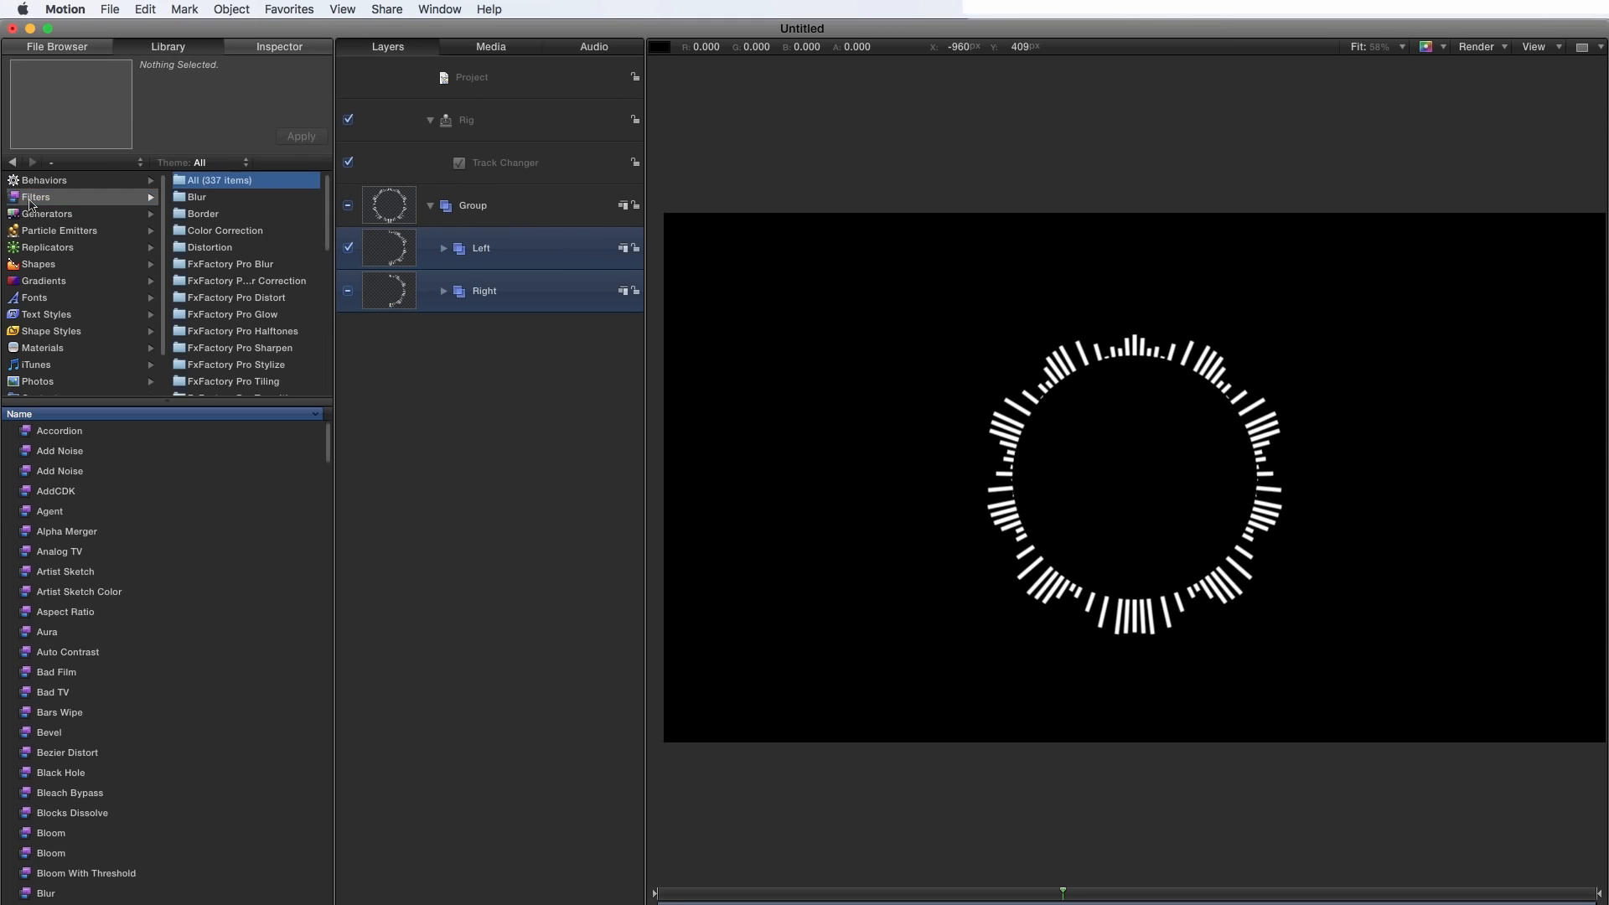
pyautogui.click(209, 230)
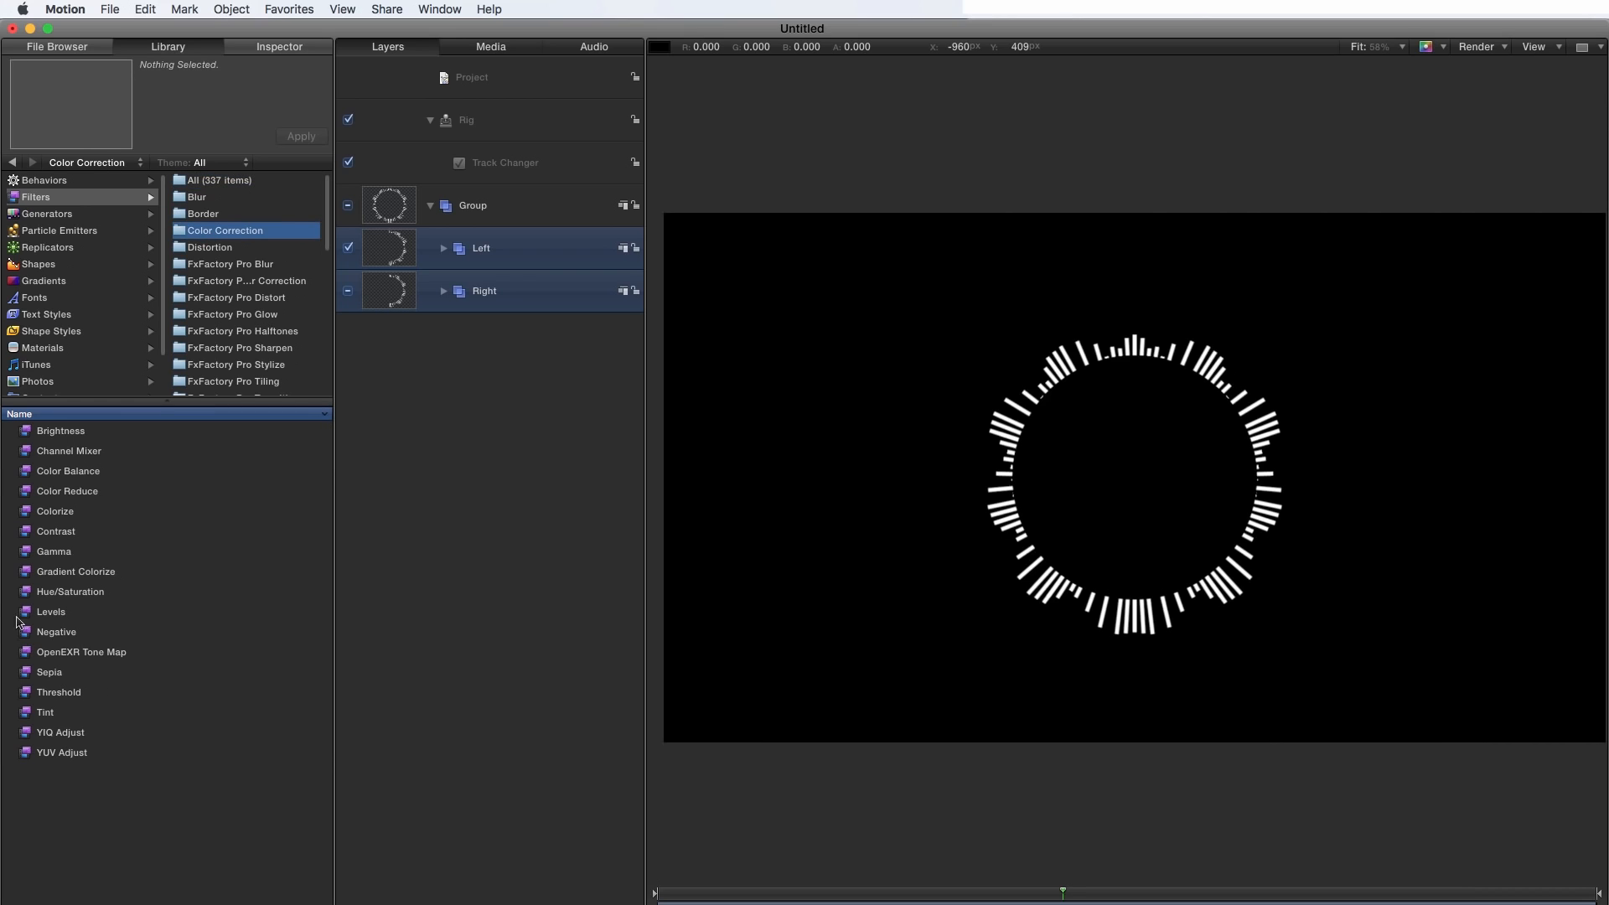
pyautogui.moveTo(20, 613); pyautogui.dragTo(329, 294)
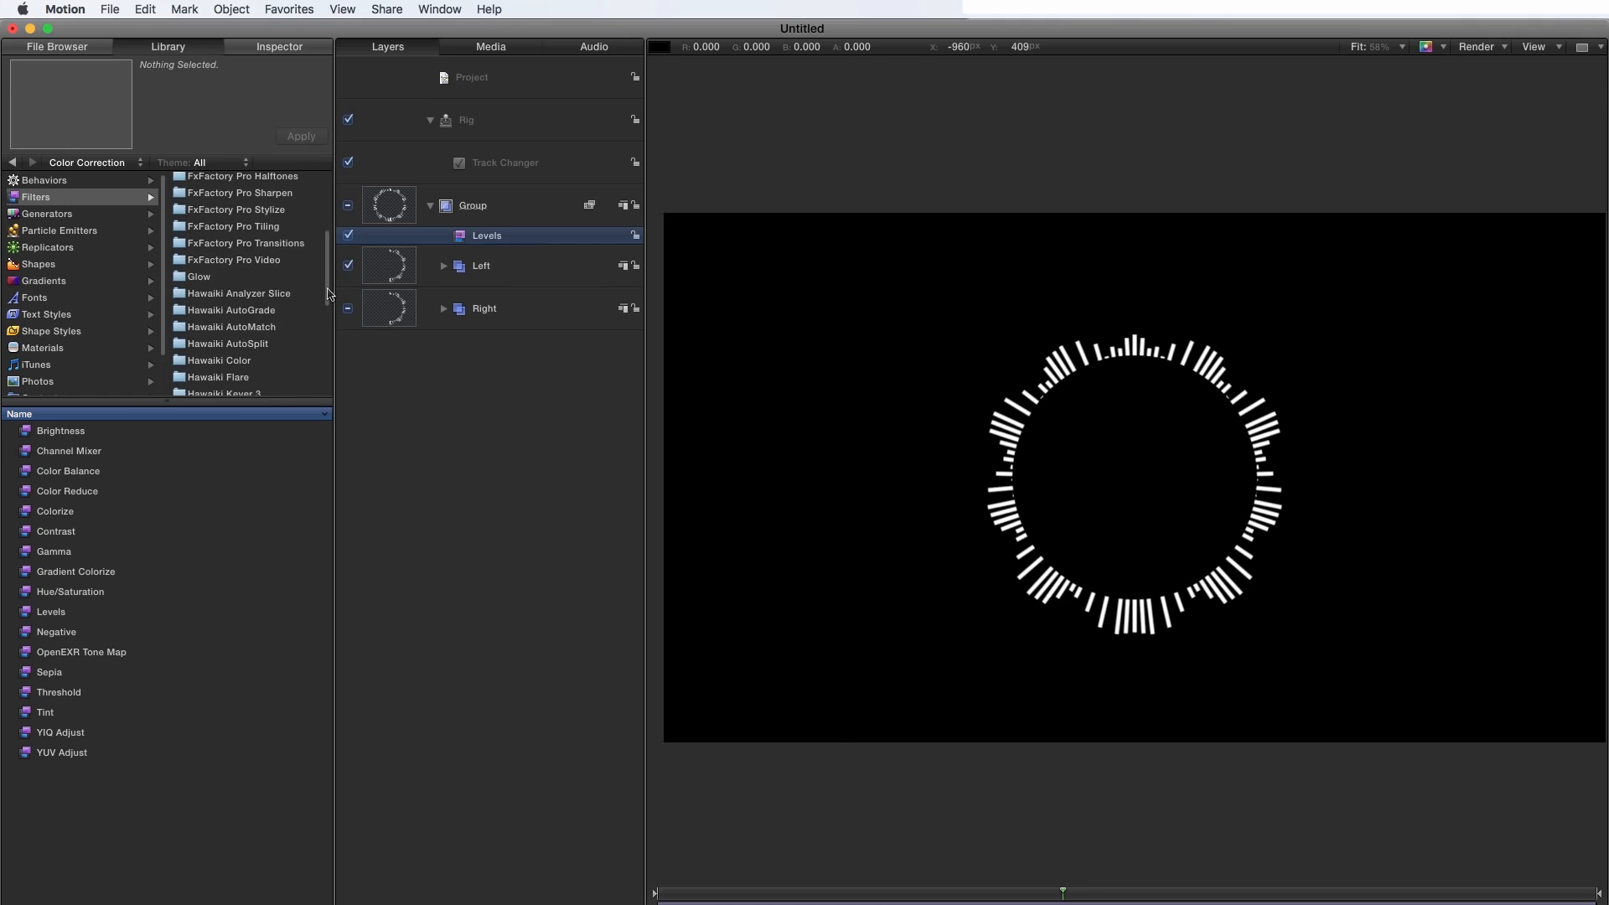
pyautogui.click(205, 277)
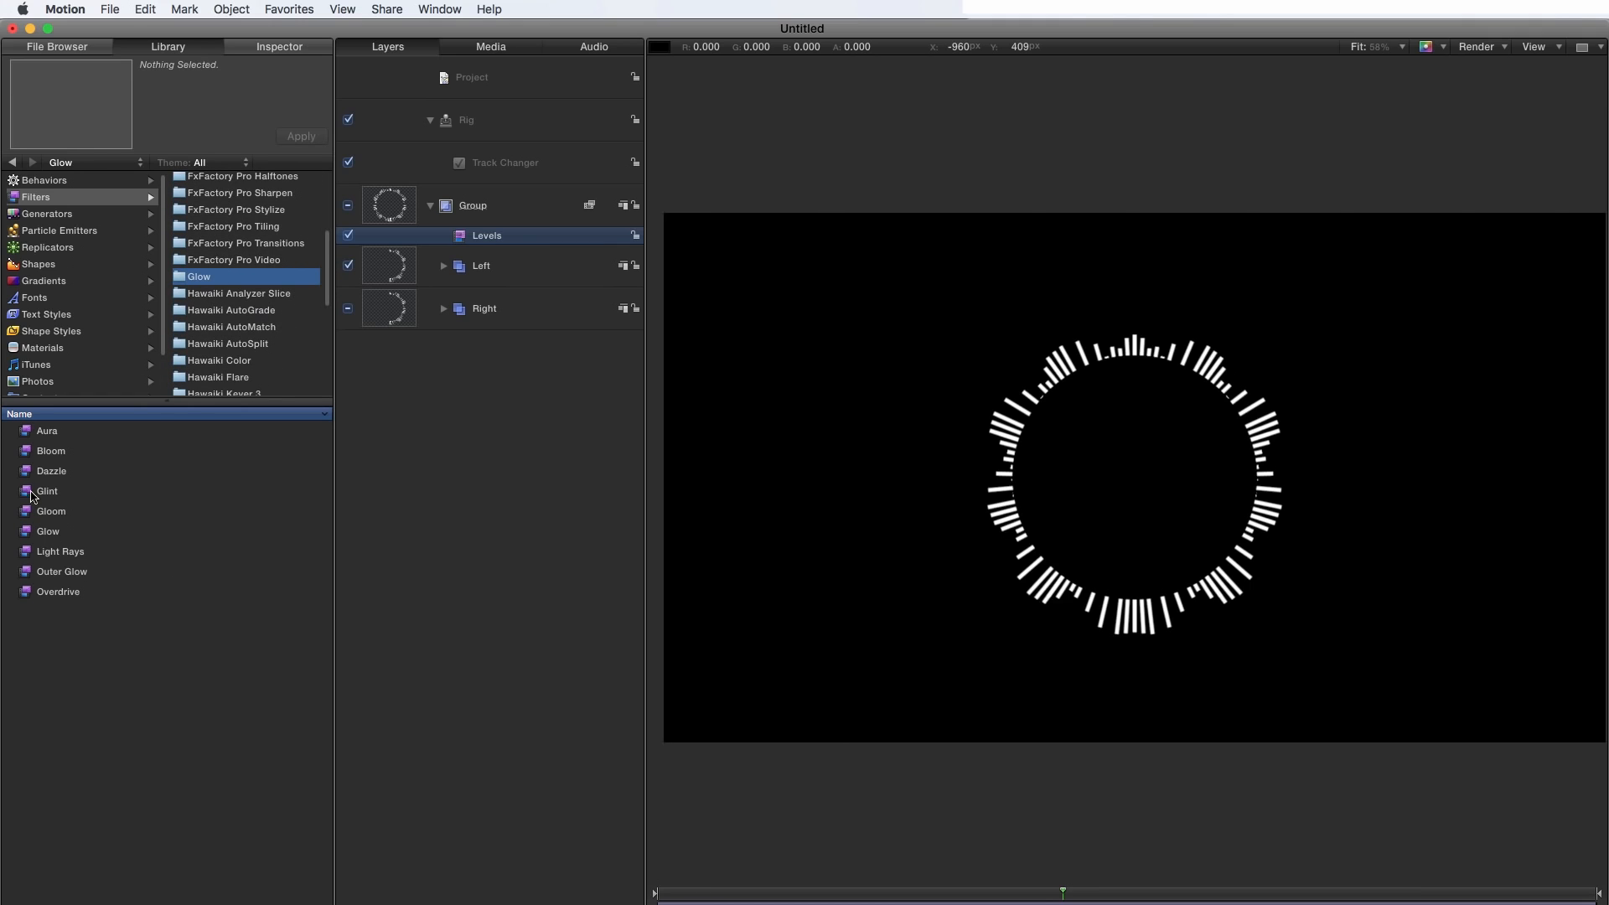
pyautogui.moveTo(32, 496); pyautogui.dragTo(483, 249)
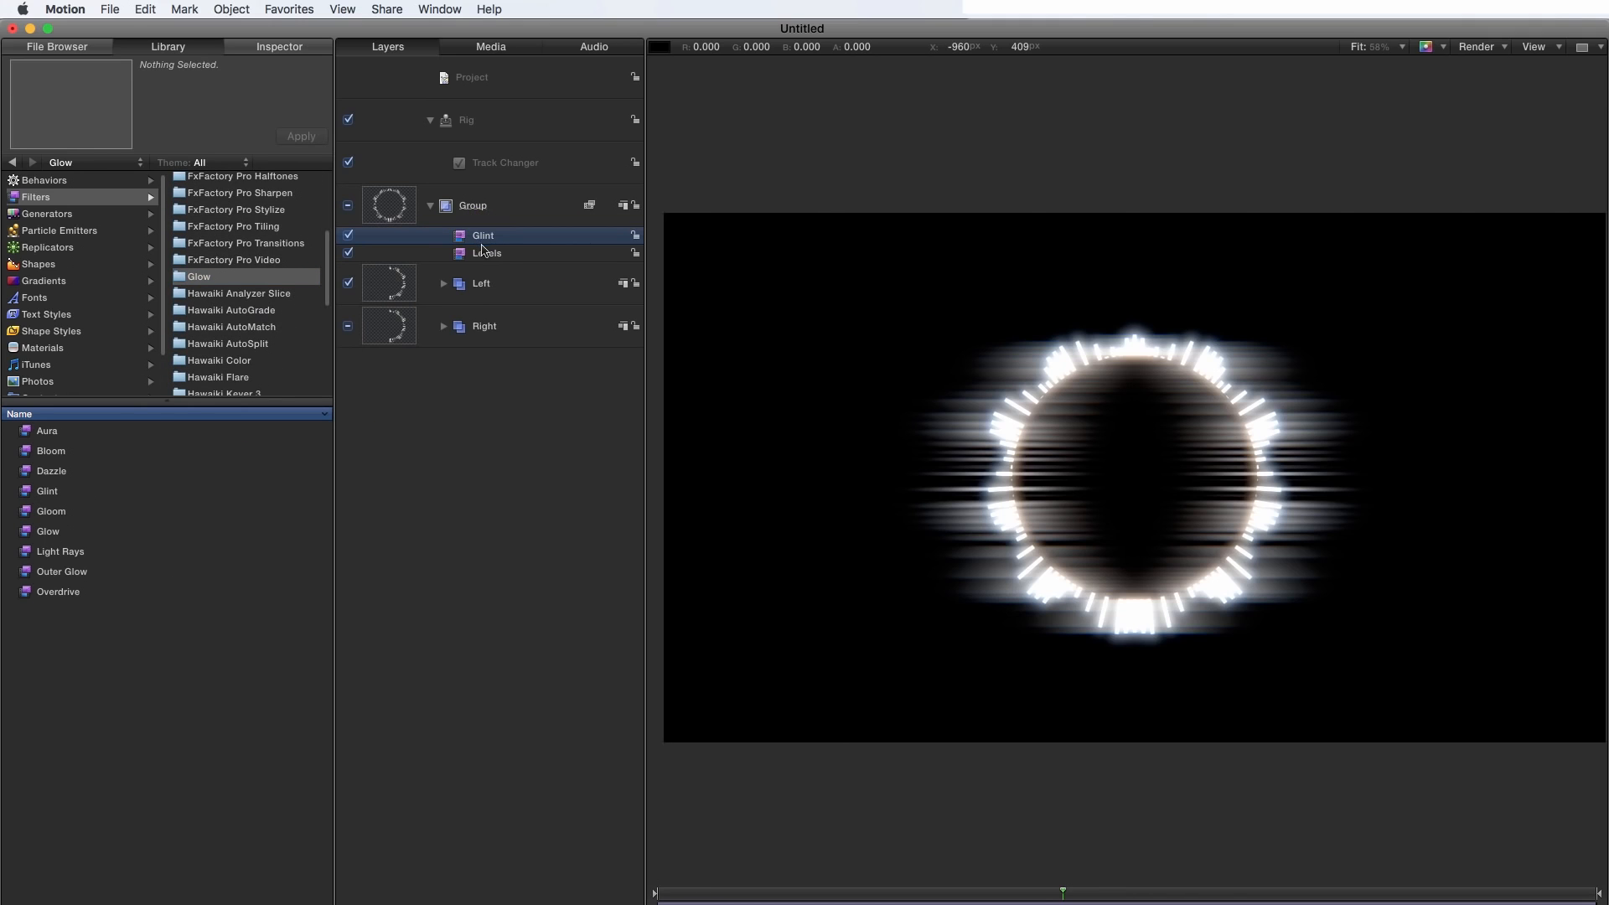
# Lower the output white level of the Blue channel in the Levels filter to tint the visualizer yellow.
pyautogui.click(484, 254)
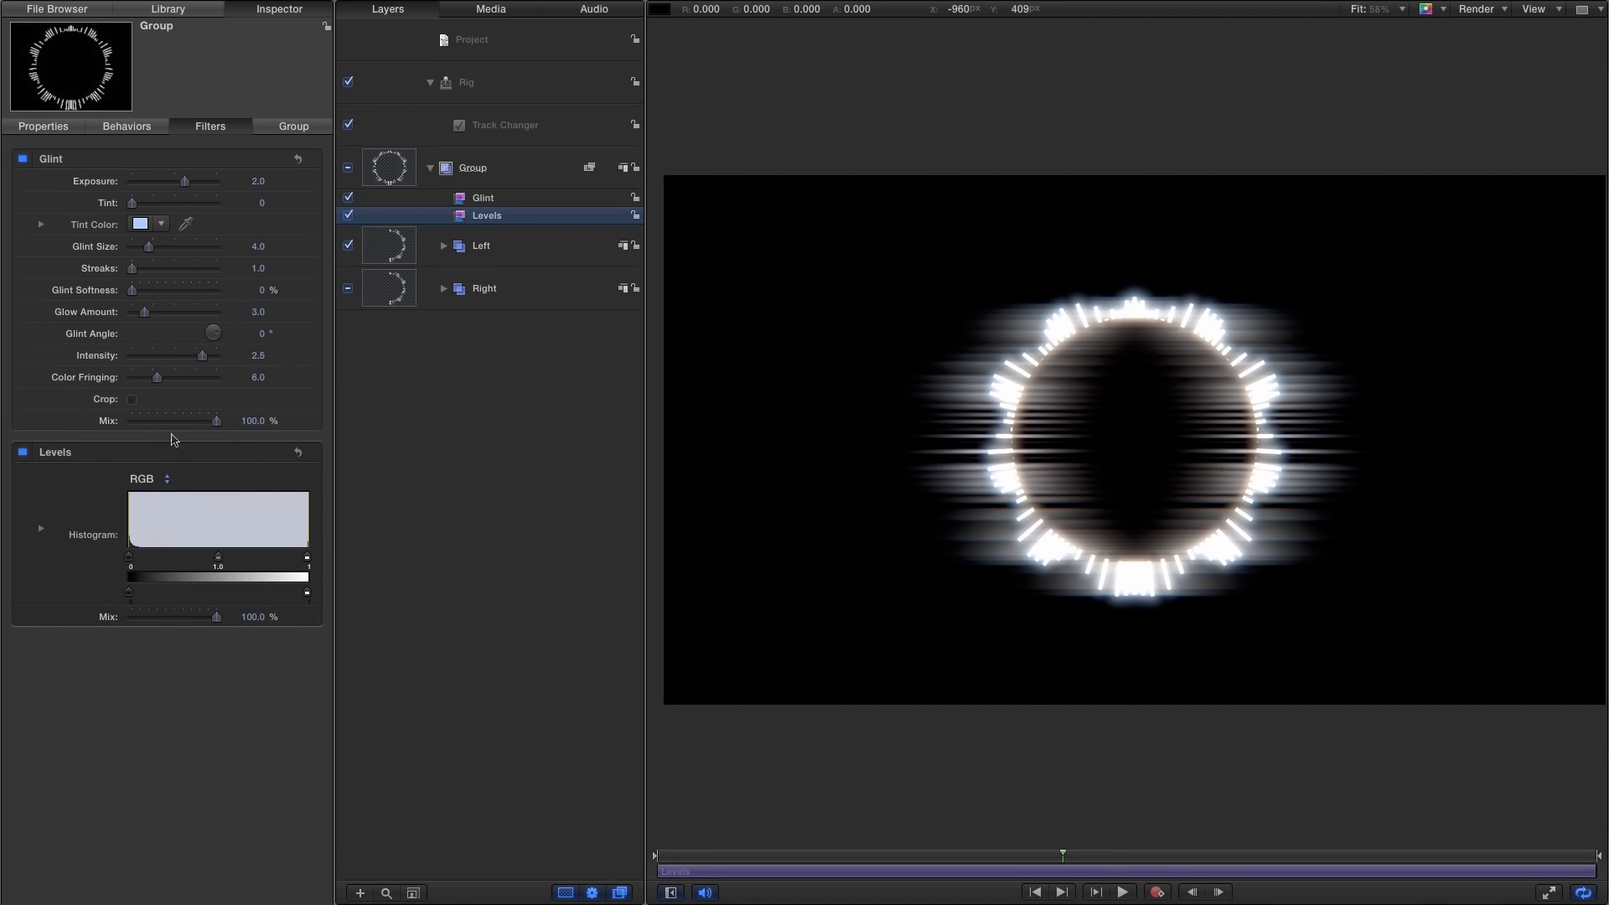
pyautogui.click(144, 479)
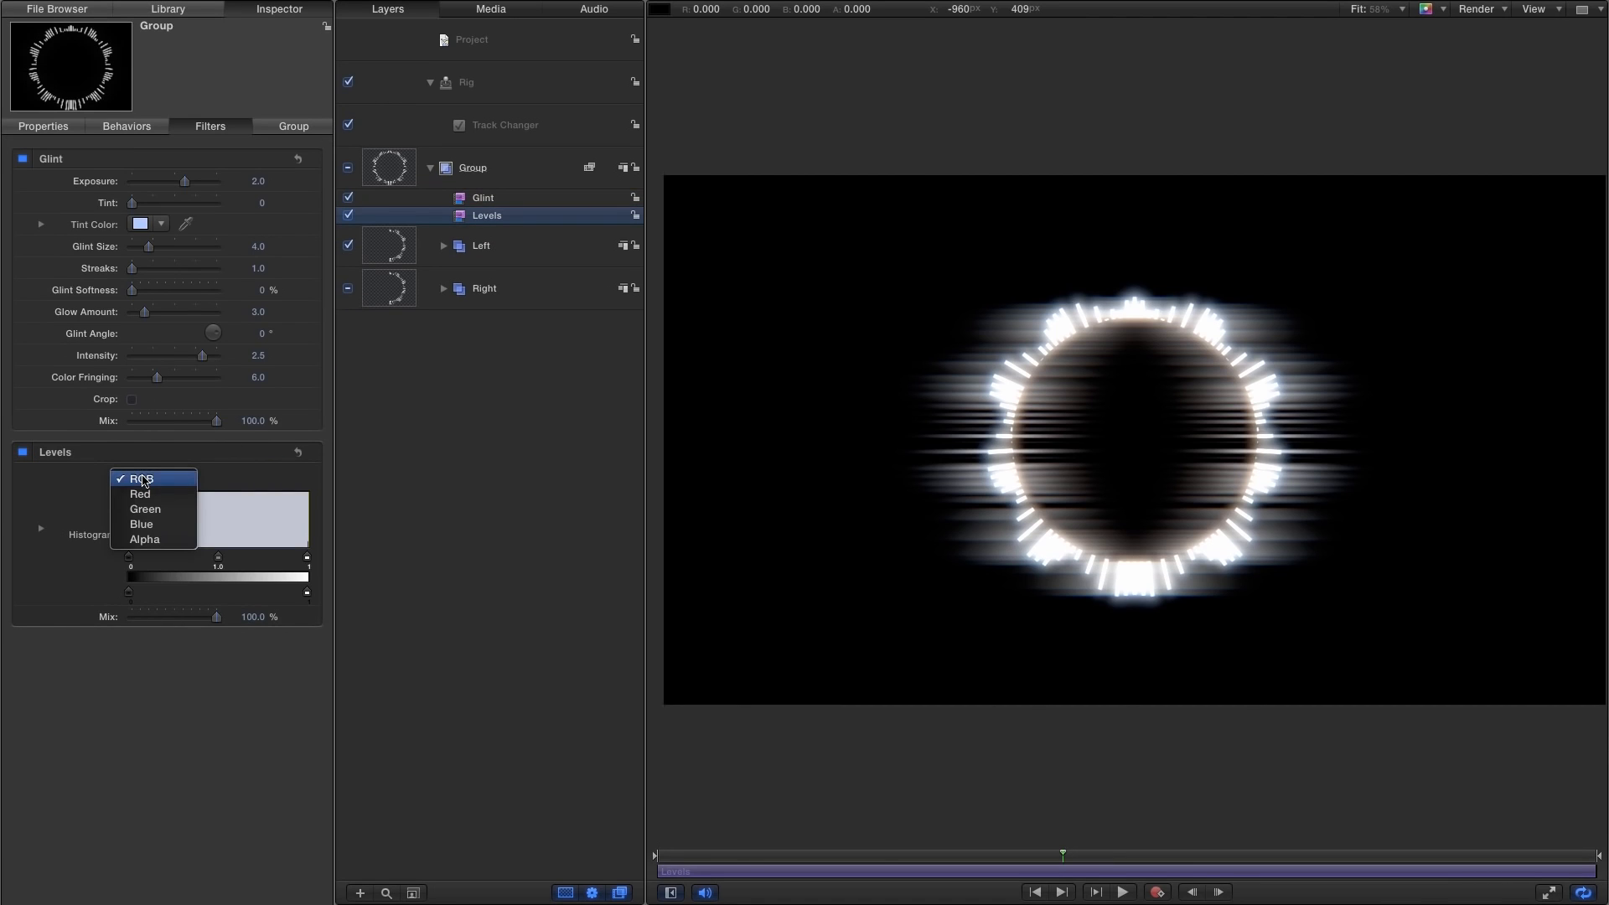
pyautogui.click(144, 524)
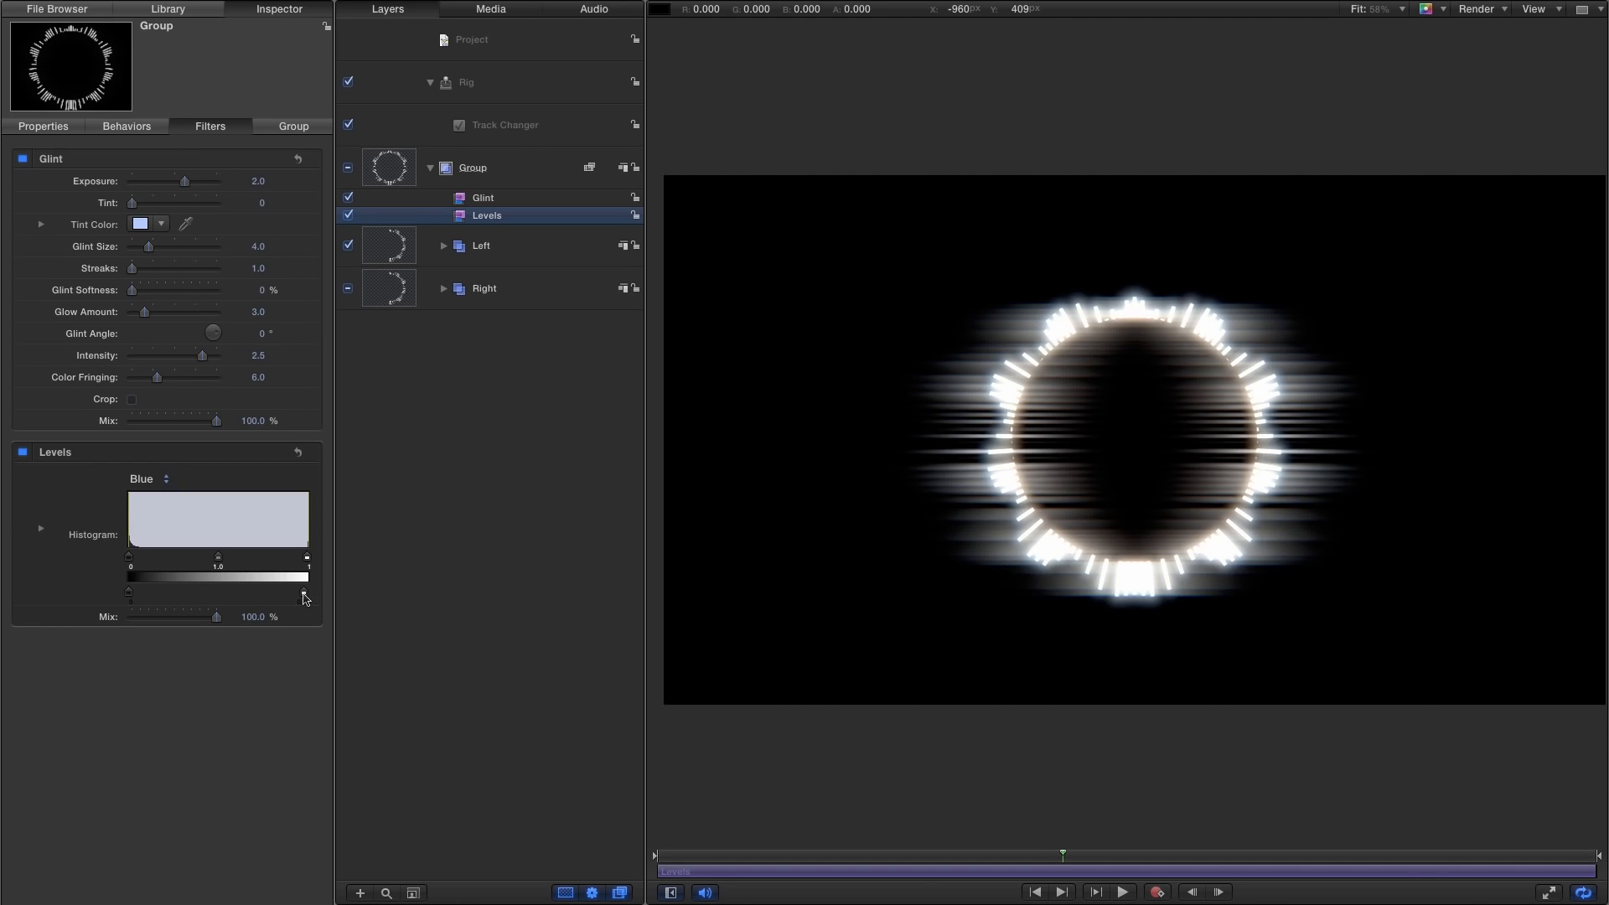
pyautogui.moveTo(300, 600); pyautogui.dragTo(264, 602)
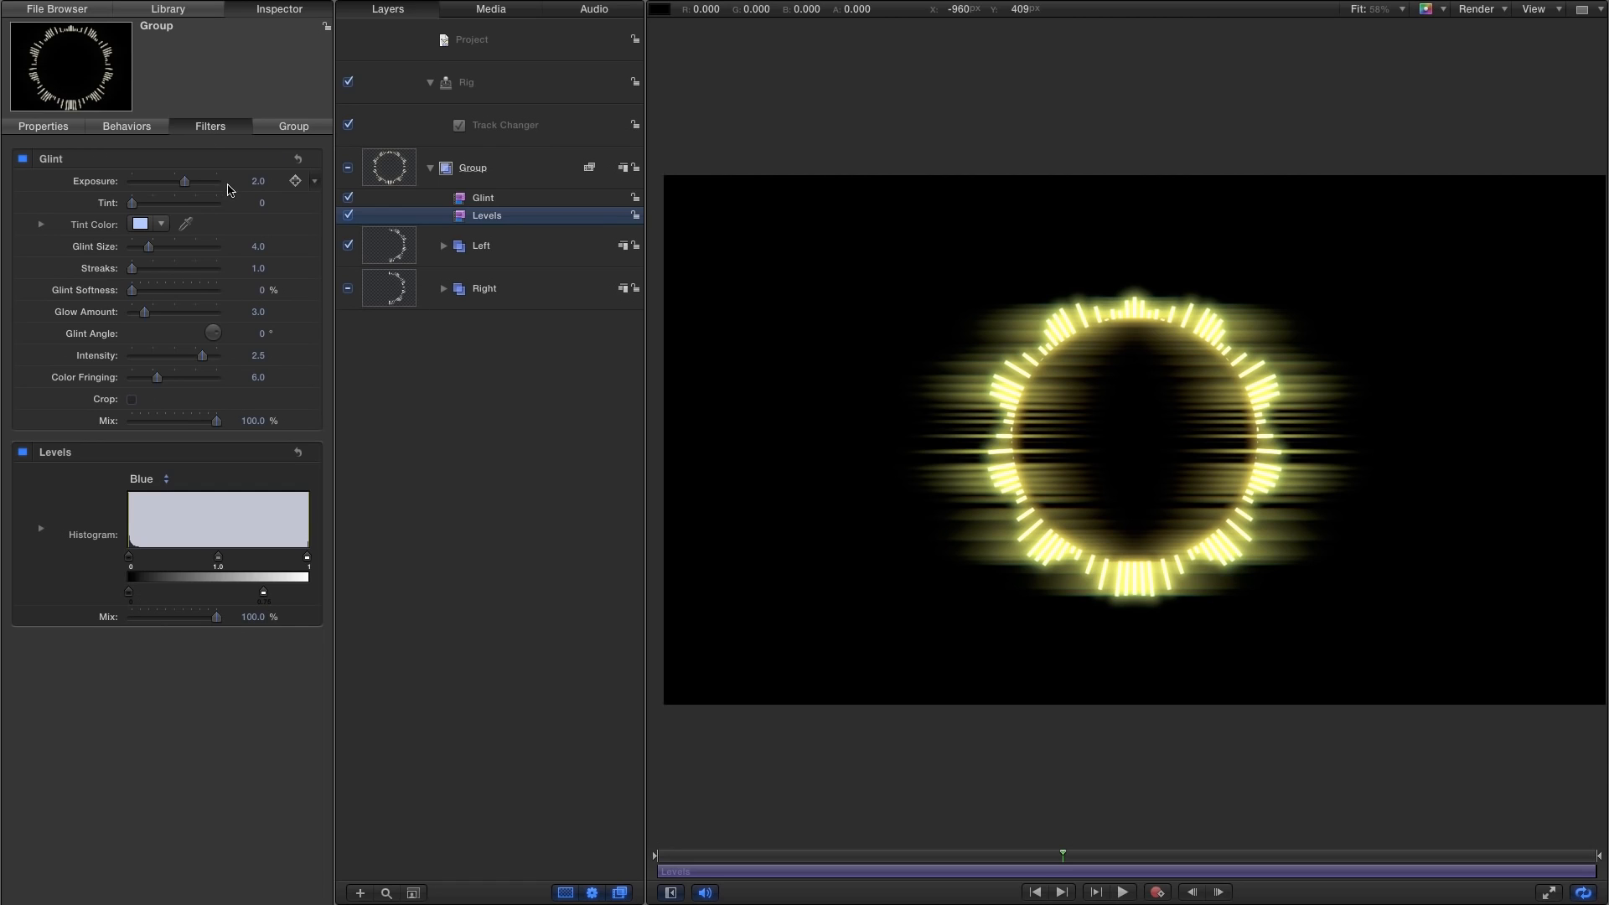
# Set the Glint filter's Streaks to 2, Glint Size to 1 and Exposure to 1.
pyautogui.click(258, 268)
pyautogui.write('2')
pyautogui.press('Return')
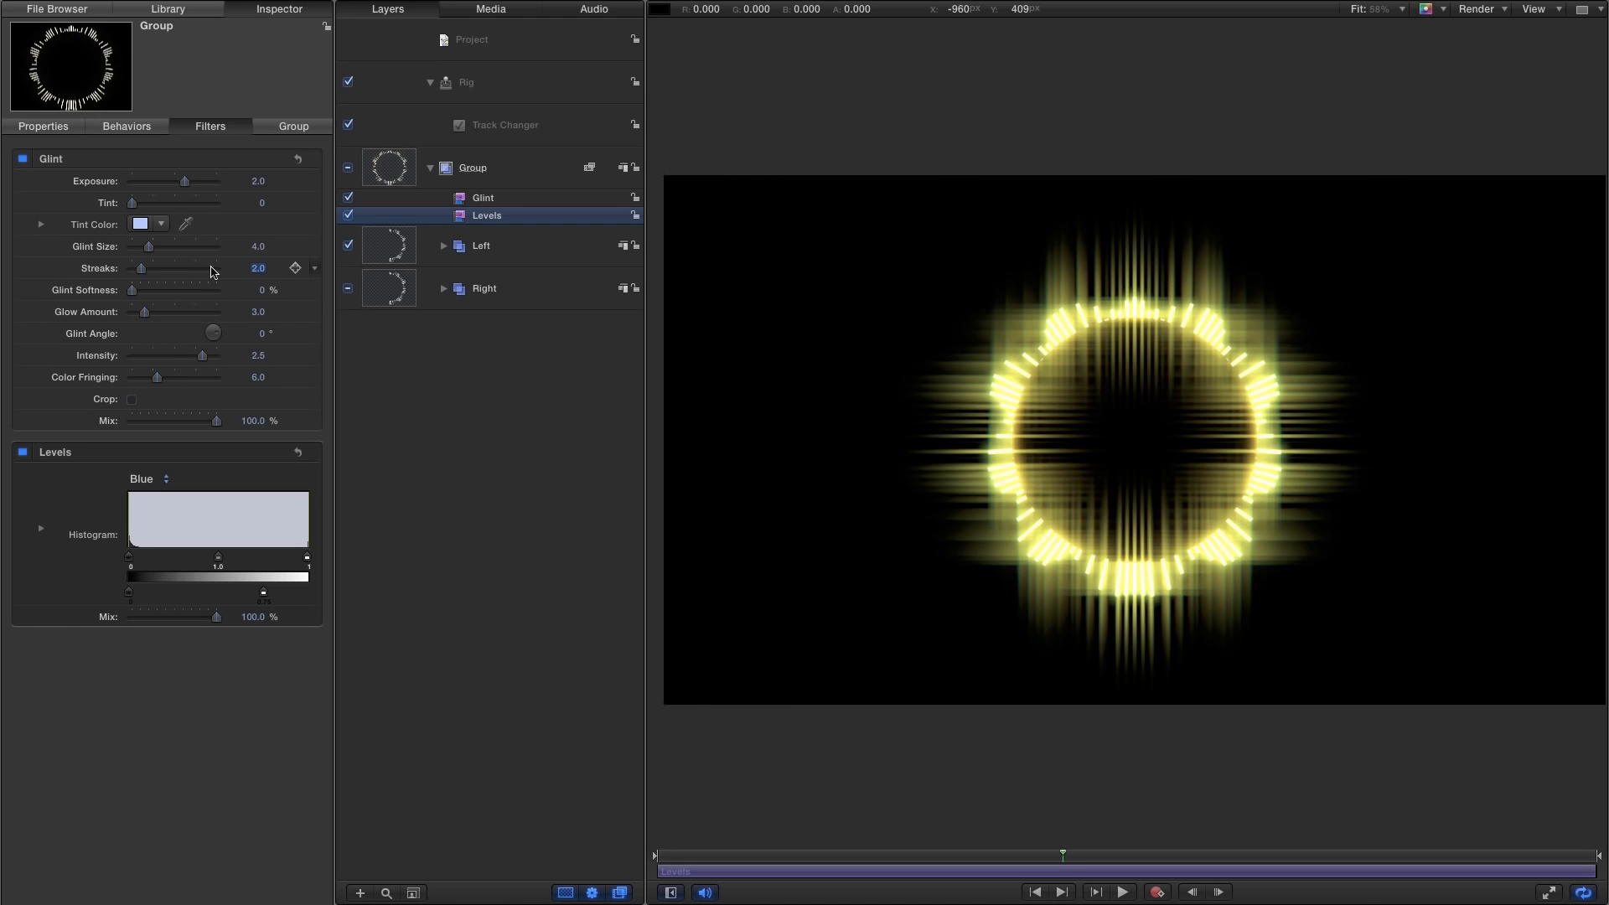
pyautogui.click(261, 247)
pyautogui.write('1')
pyautogui.press('Return')
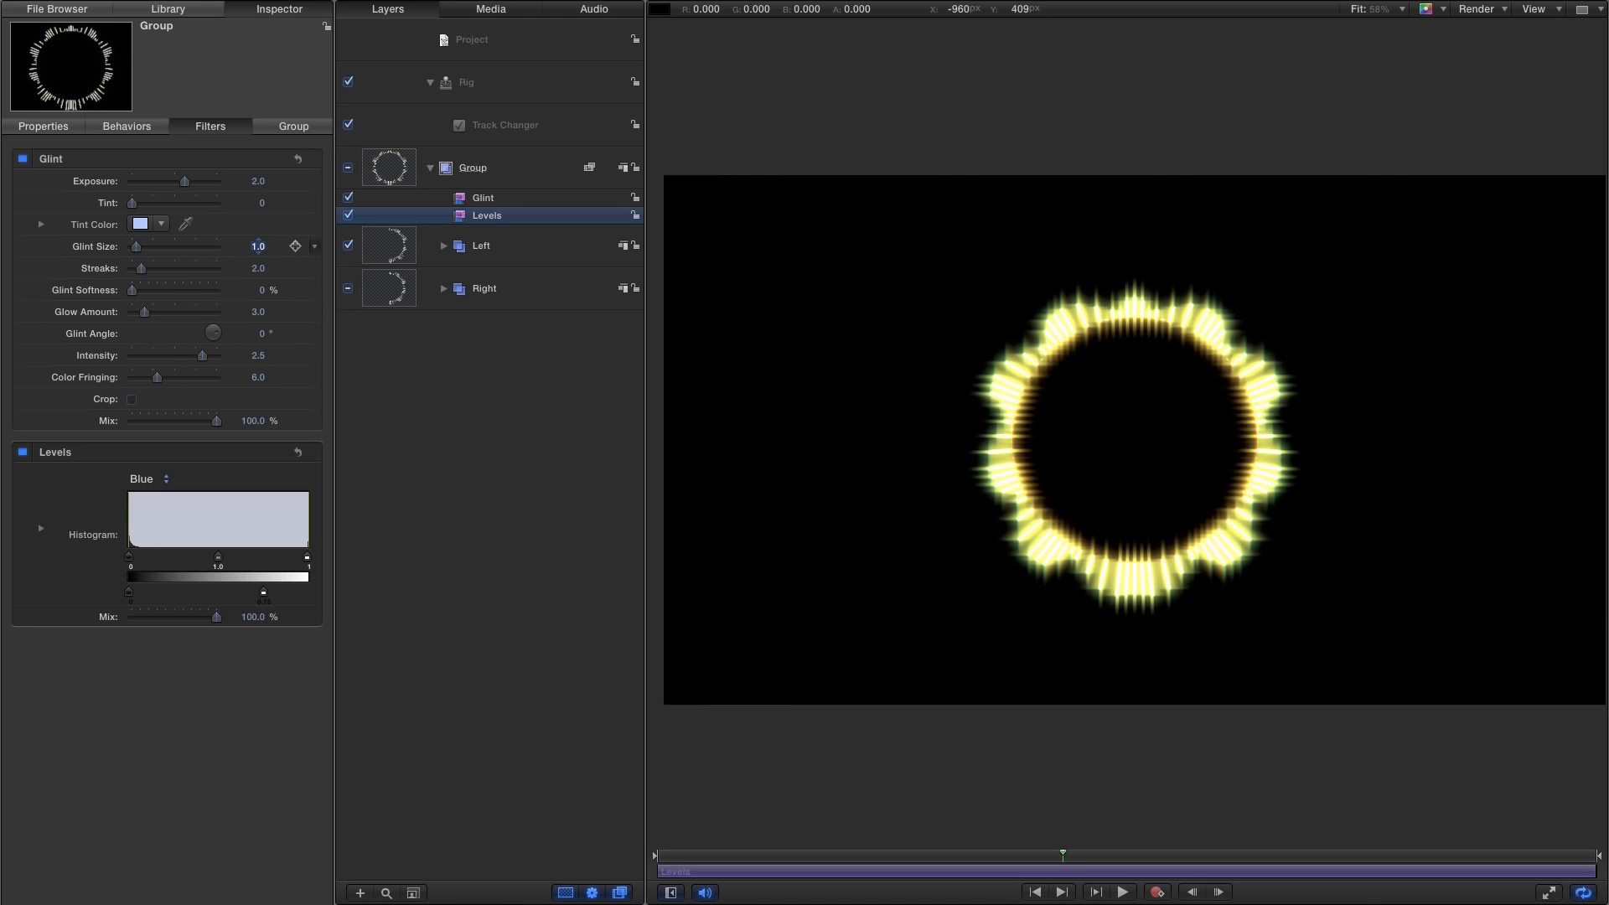
pyautogui.click(258, 181)
pyautogui.write('1')
pyautogui.press('Return')
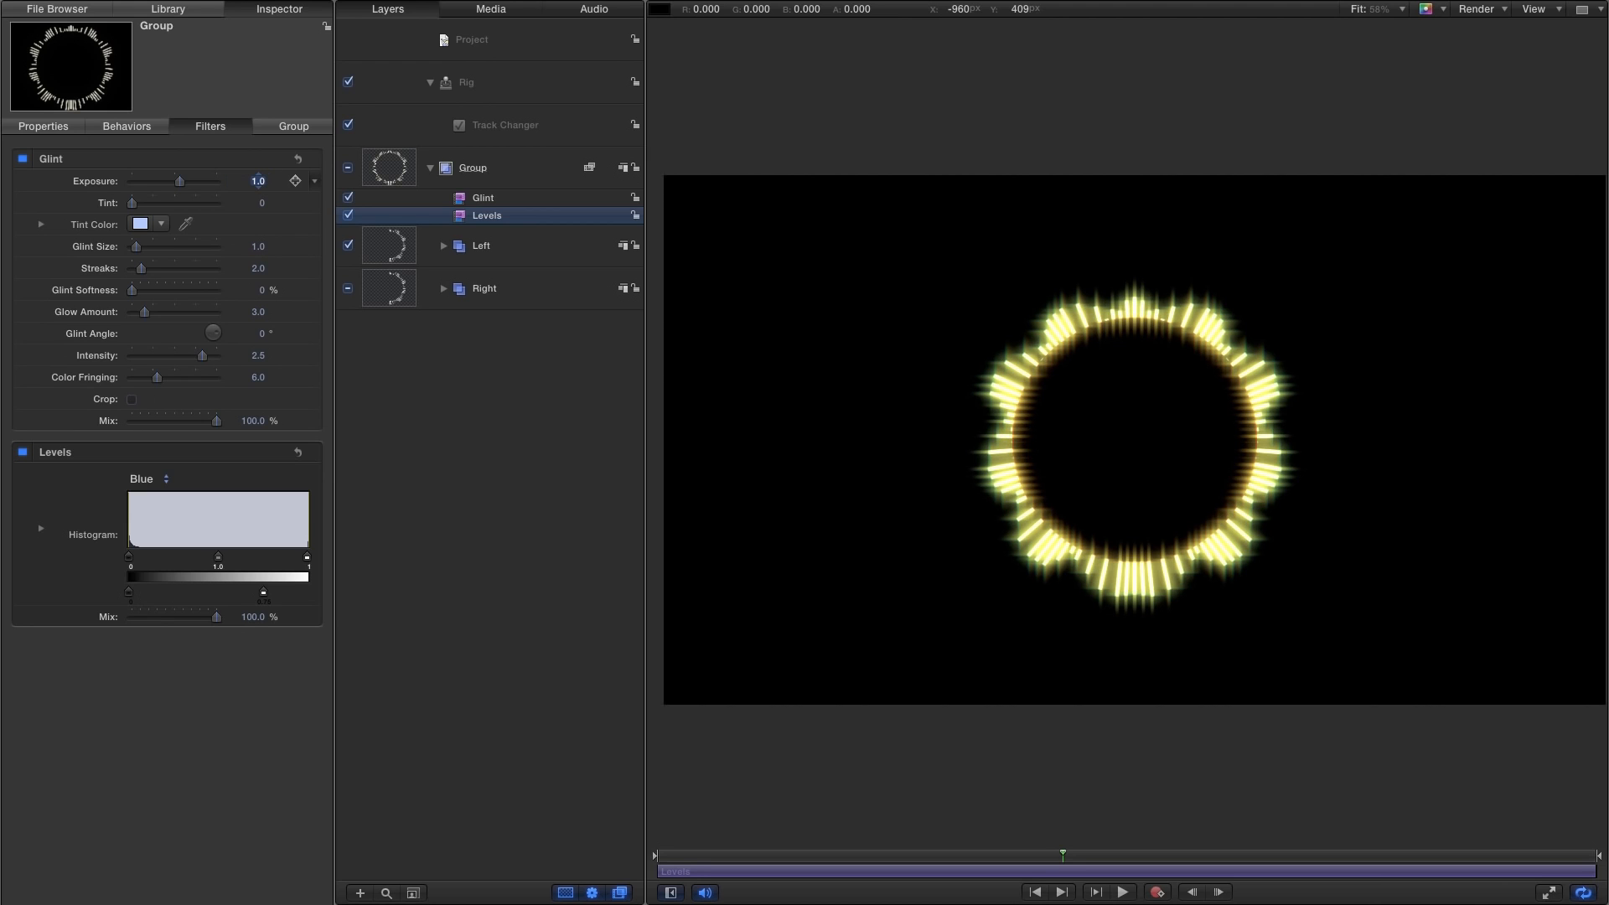
# Play the glowing visualizer from the current frame and again from the project start to preview the animation.
pyautogui.click(1124, 892)
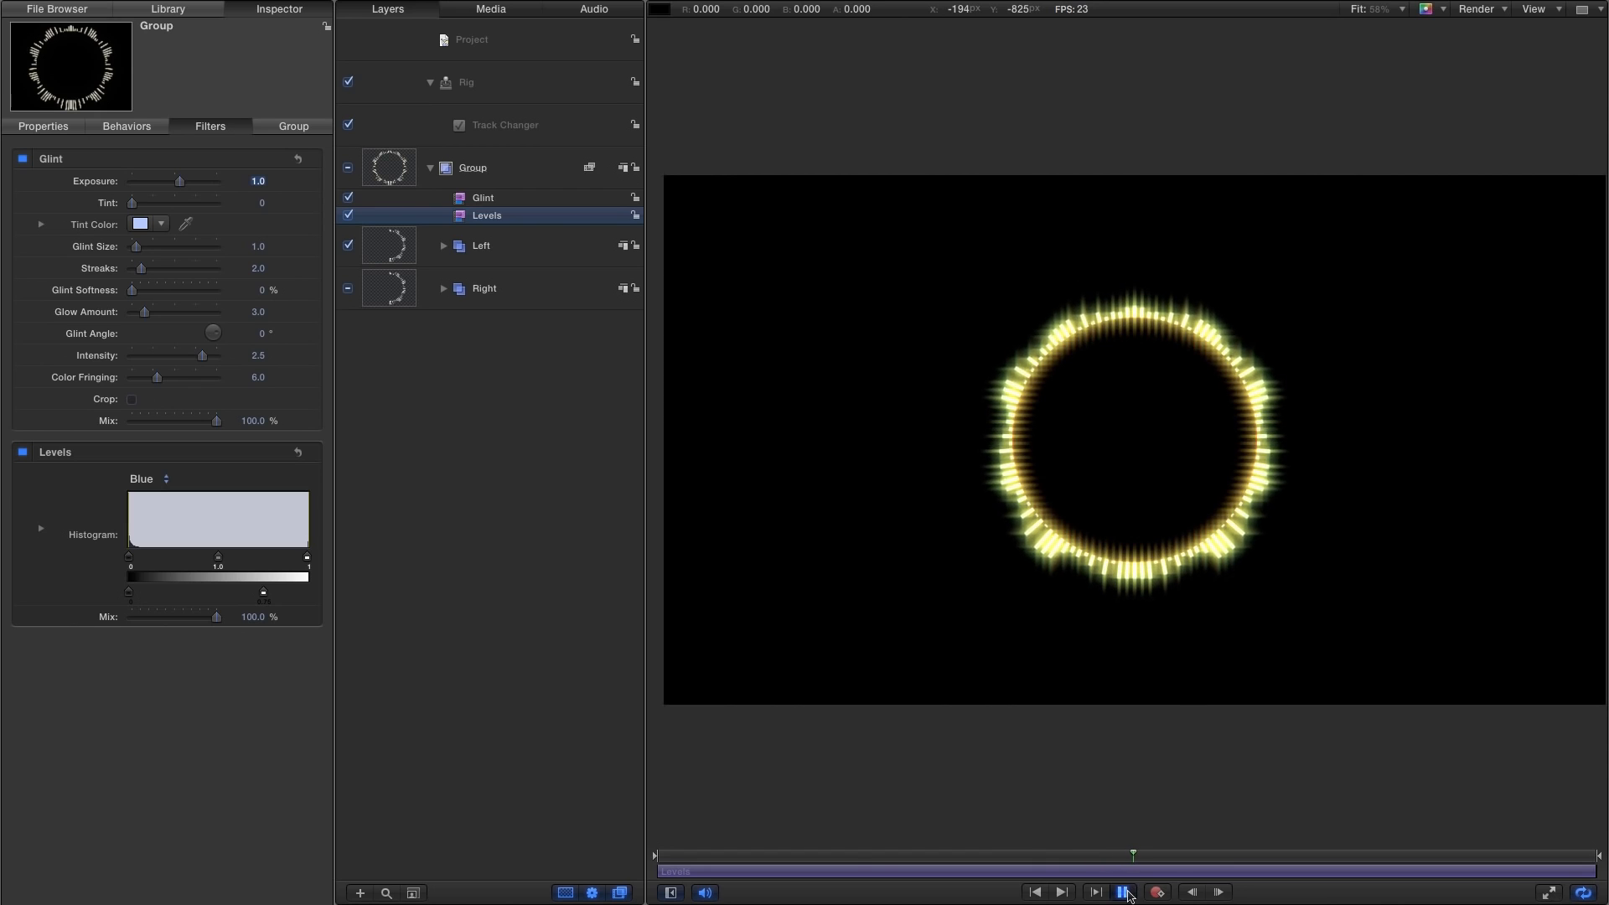
pyautogui.click(857, 855)
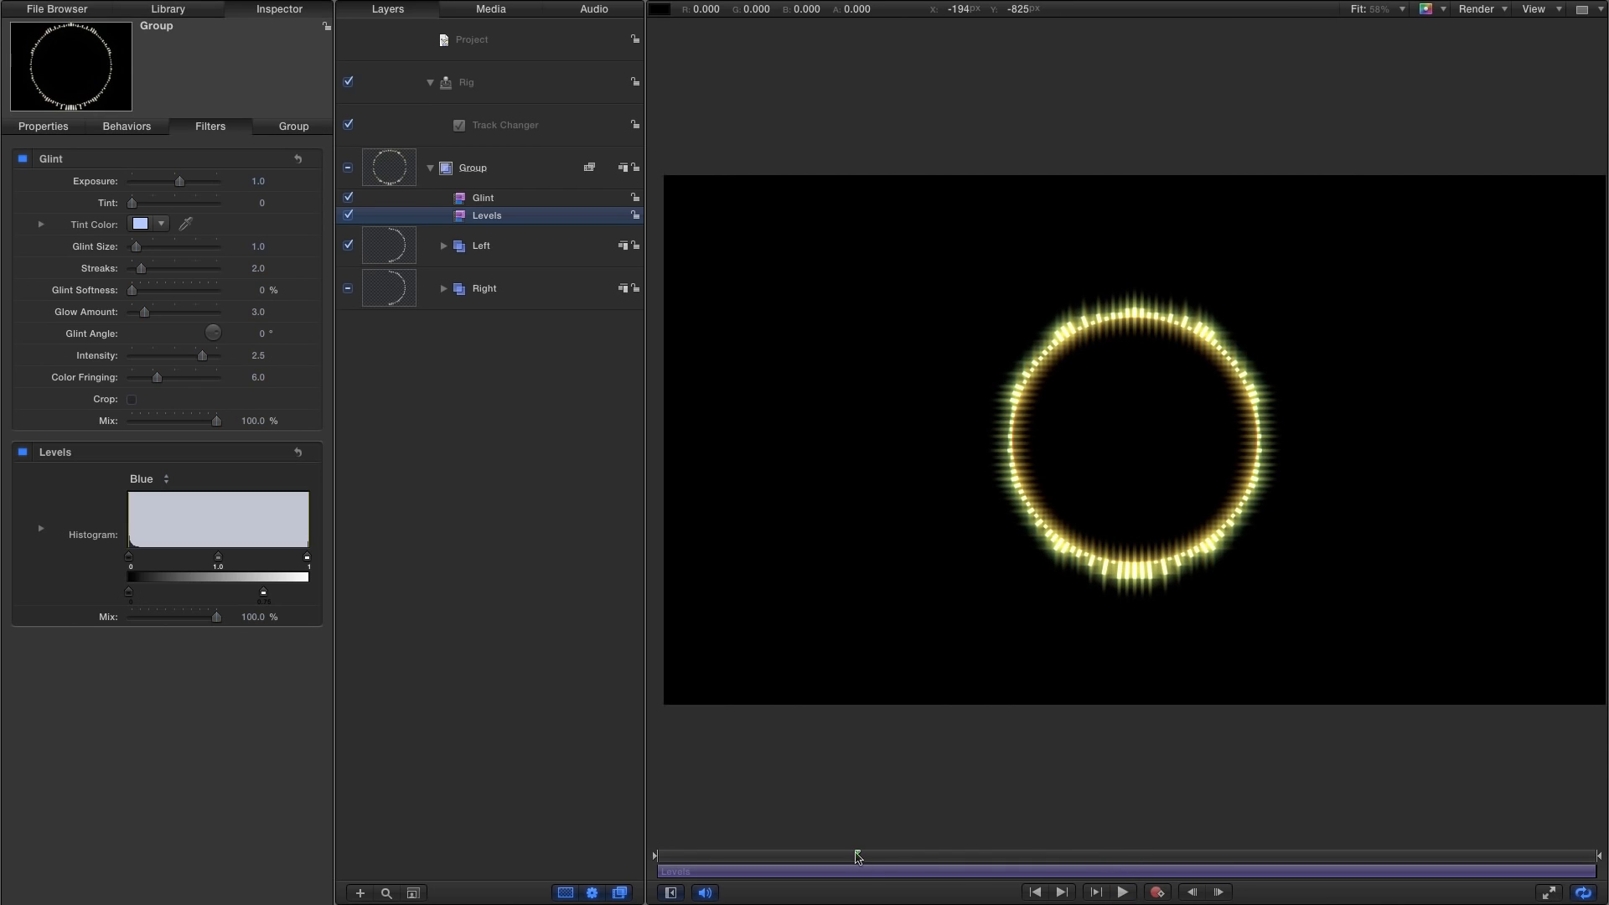
pyautogui.click(1036, 893)
pyautogui.click(1124, 892)
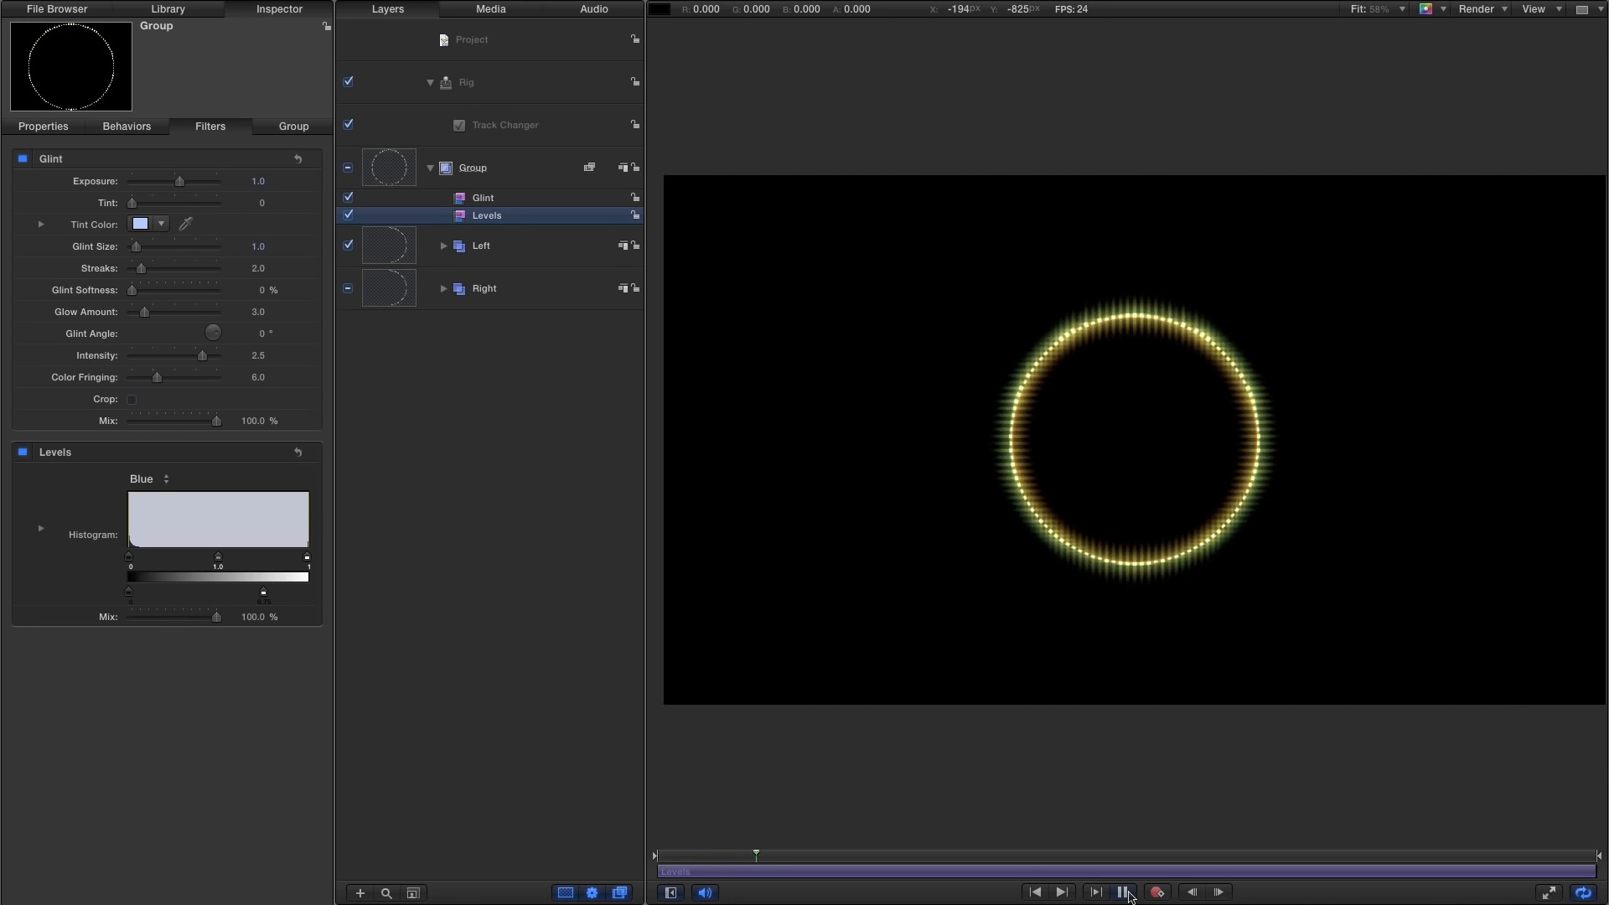
pyautogui.click(1124, 892)
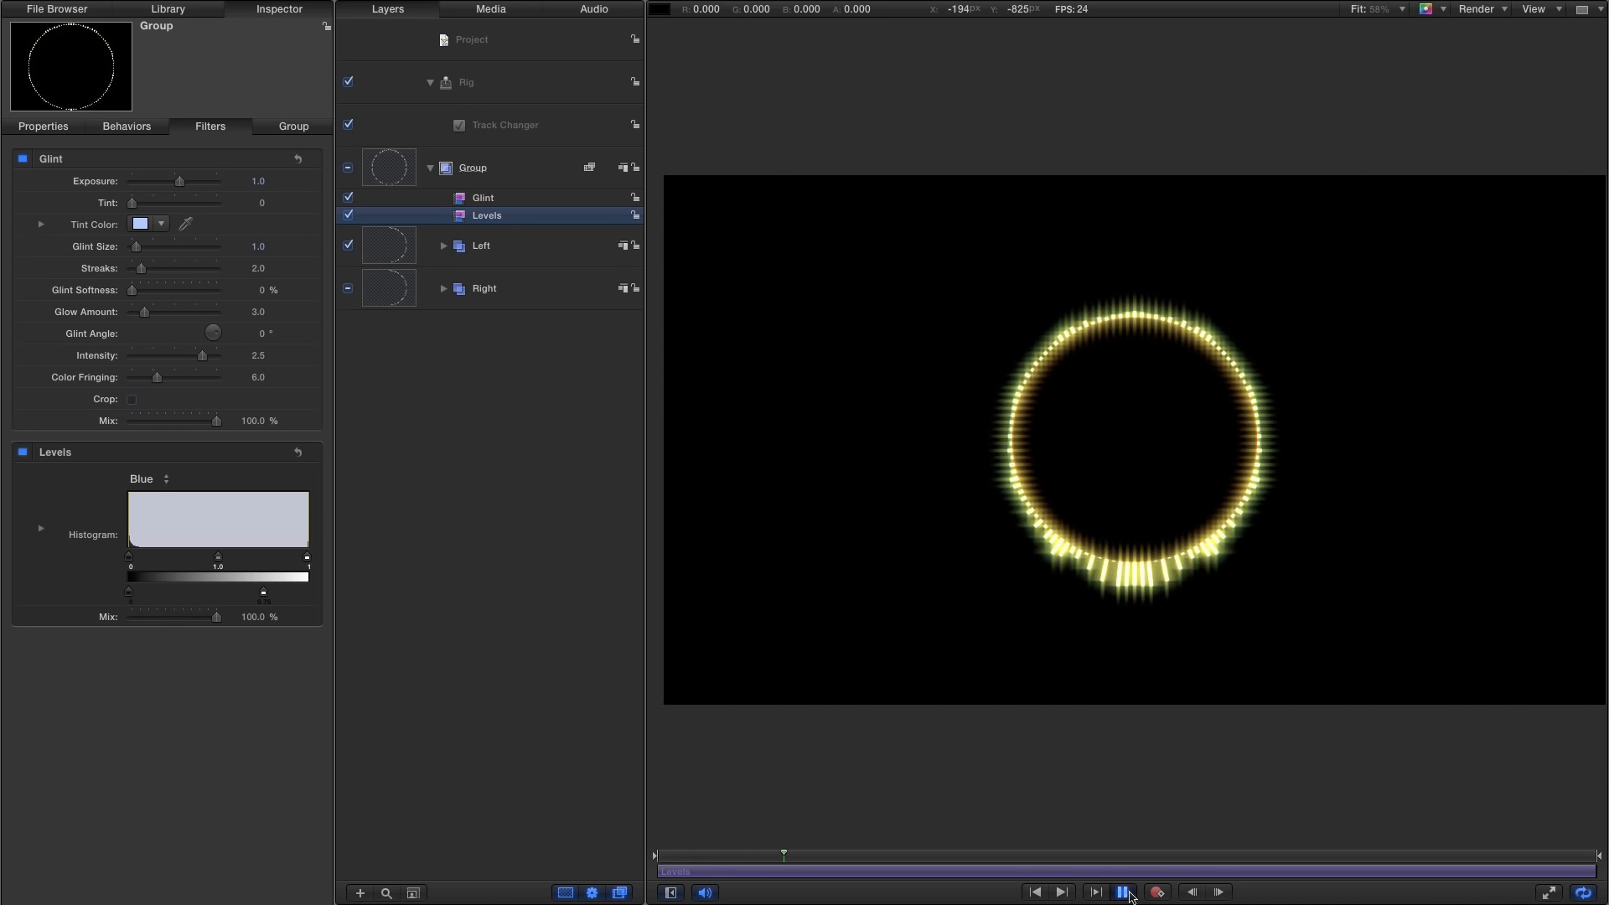
# Change the fill mode of the Rectangle shape in the Right group from solid color to Gradient.
pyautogui.click(444, 290)
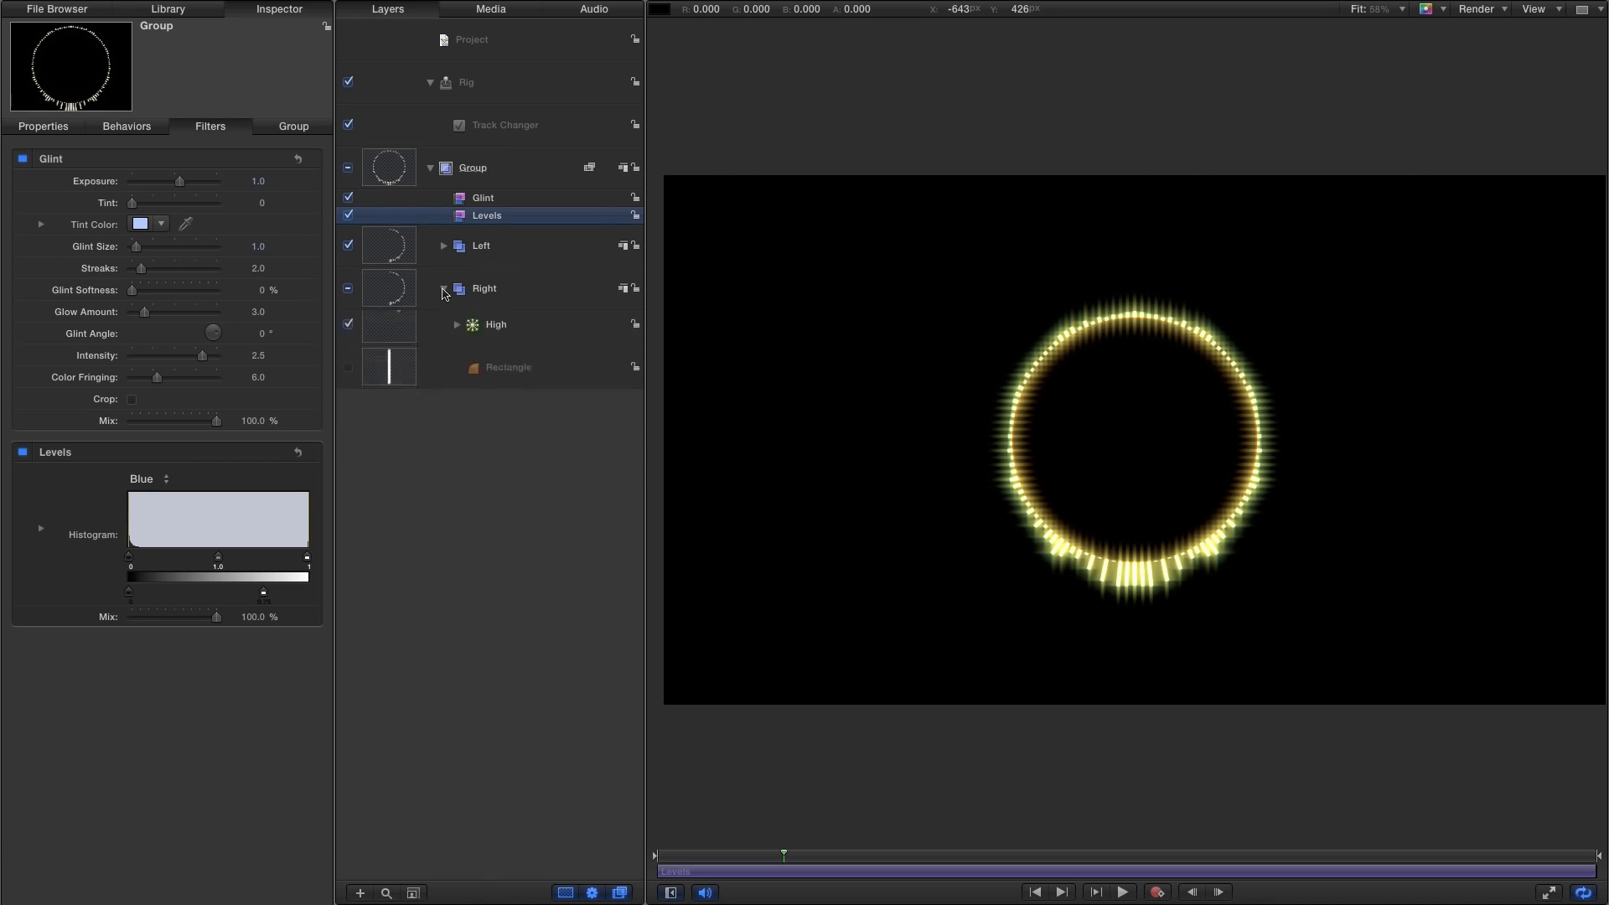
pyautogui.click(391, 545)
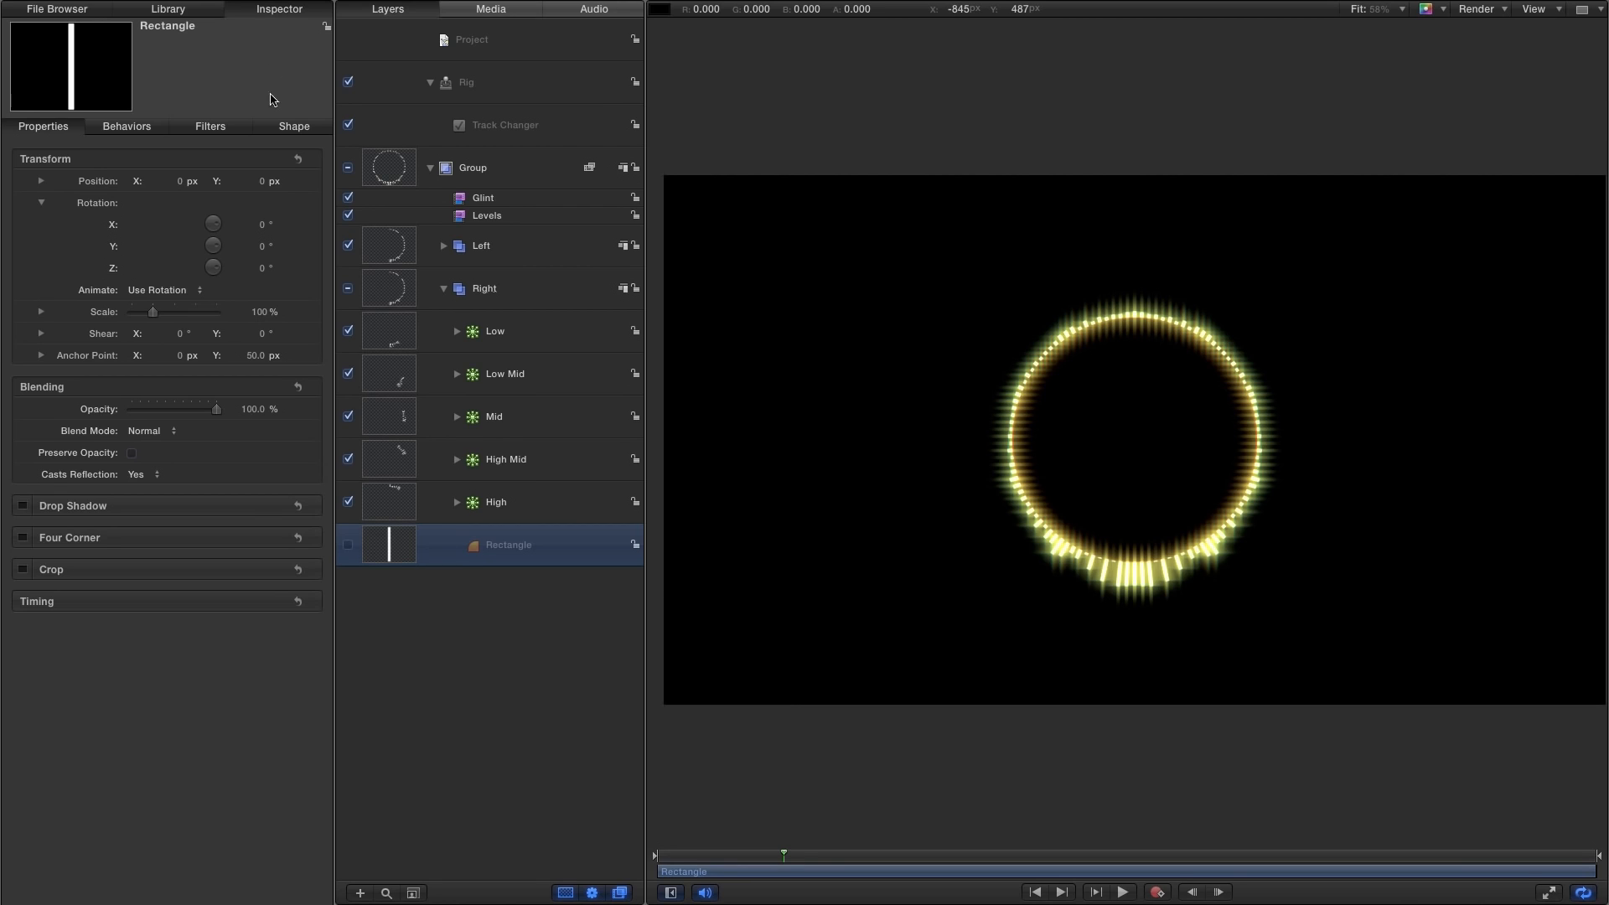
pyautogui.click(295, 126)
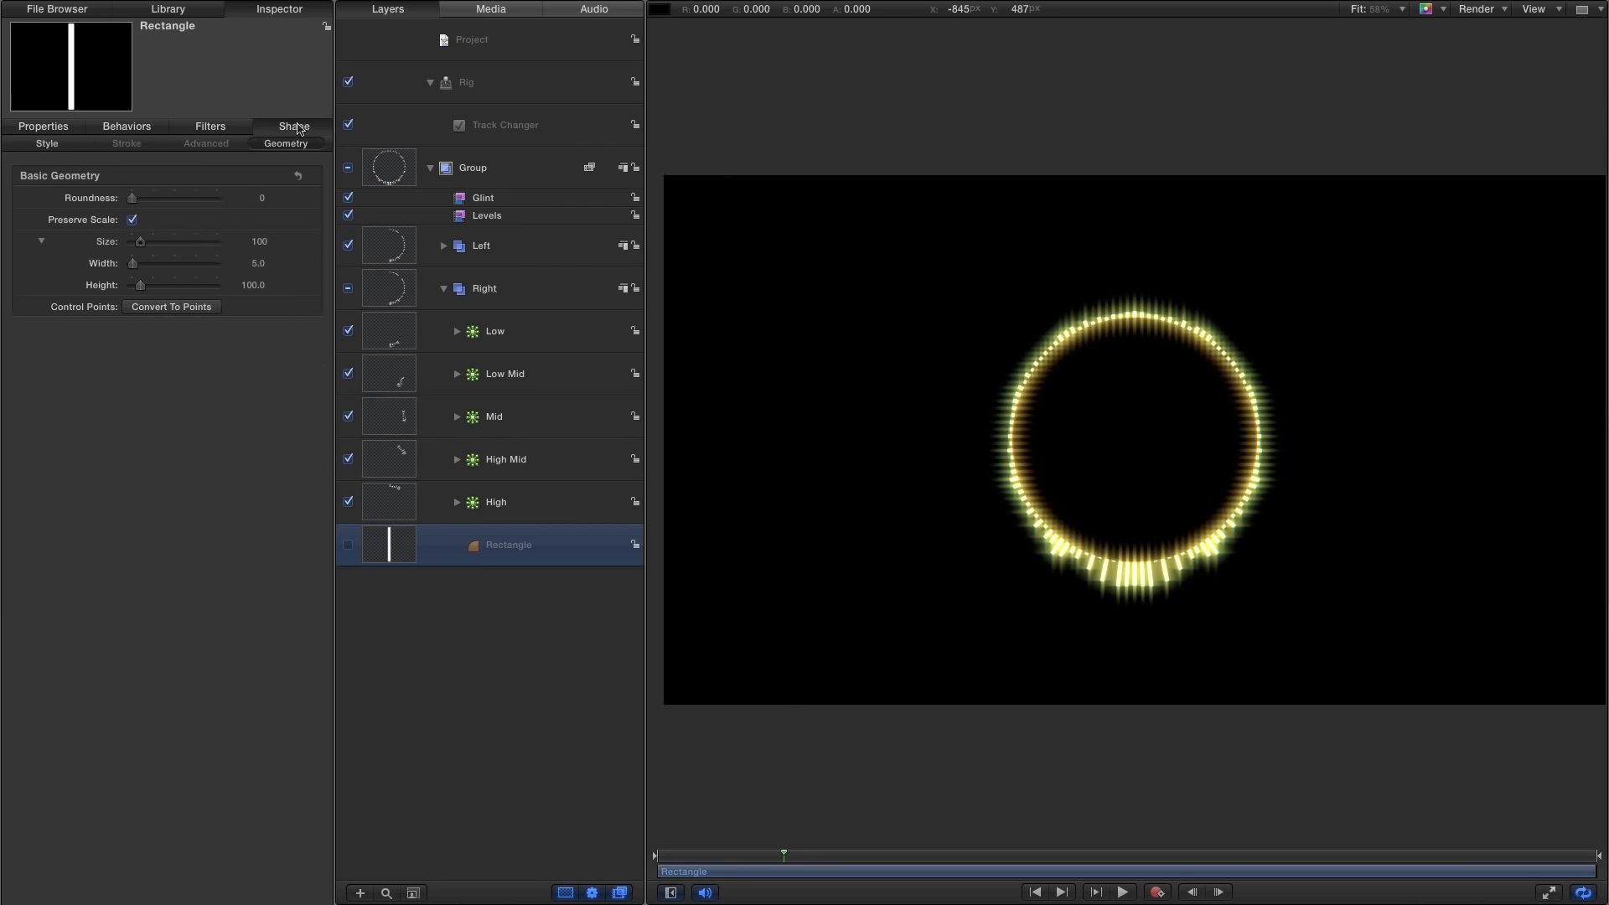
pyautogui.click(38, 144)
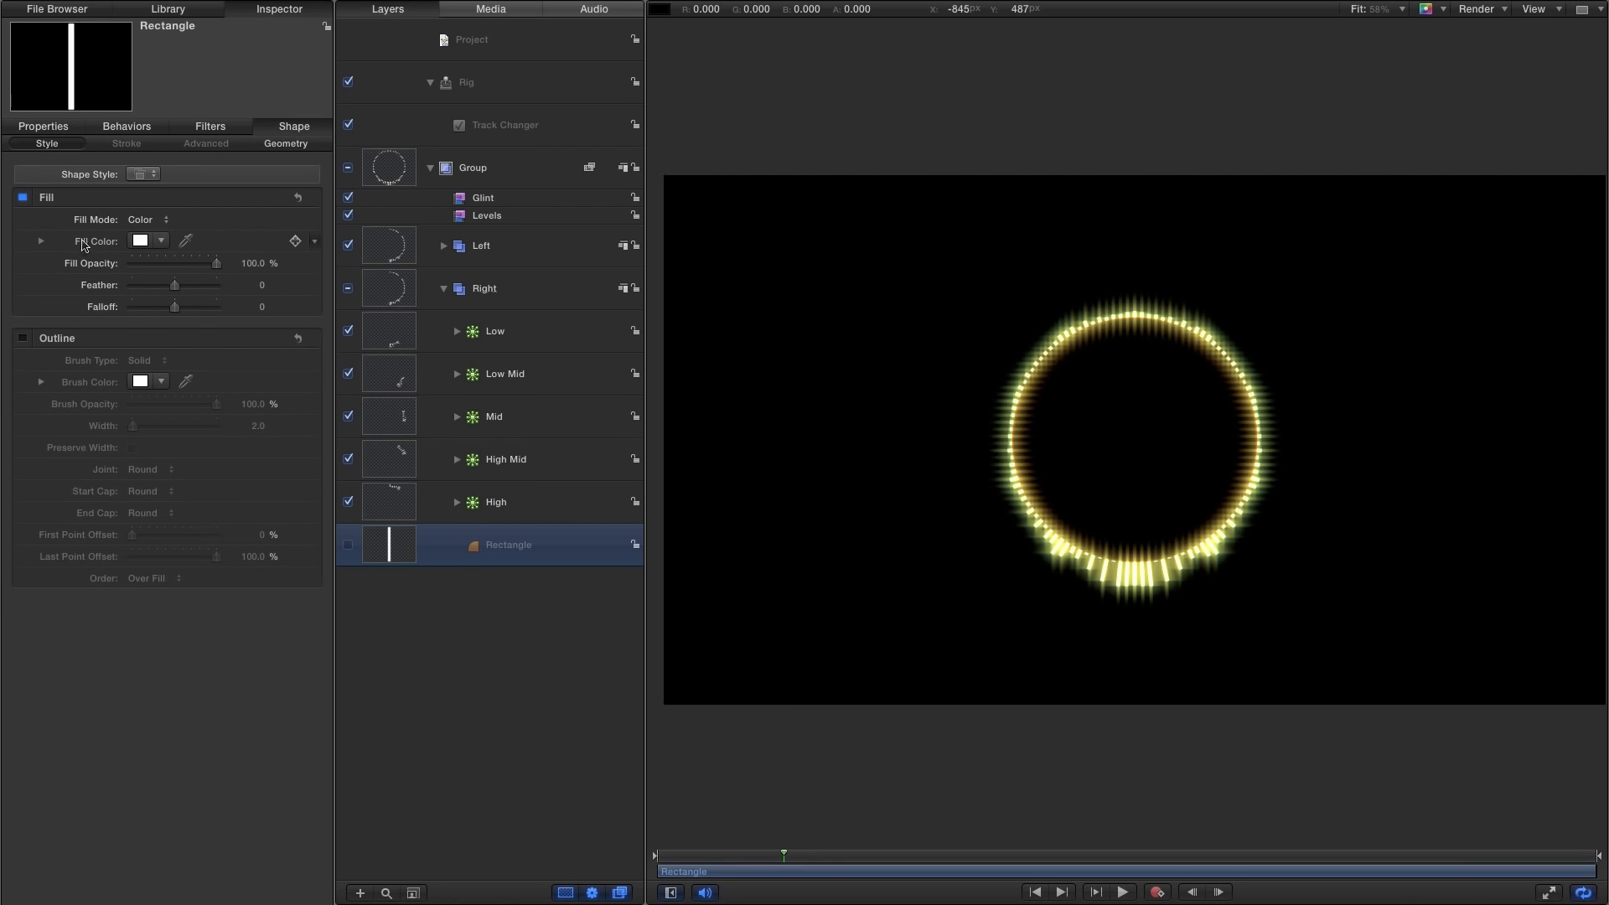
pyautogui.click(139, 220)
pyautogui.click(146, 236)
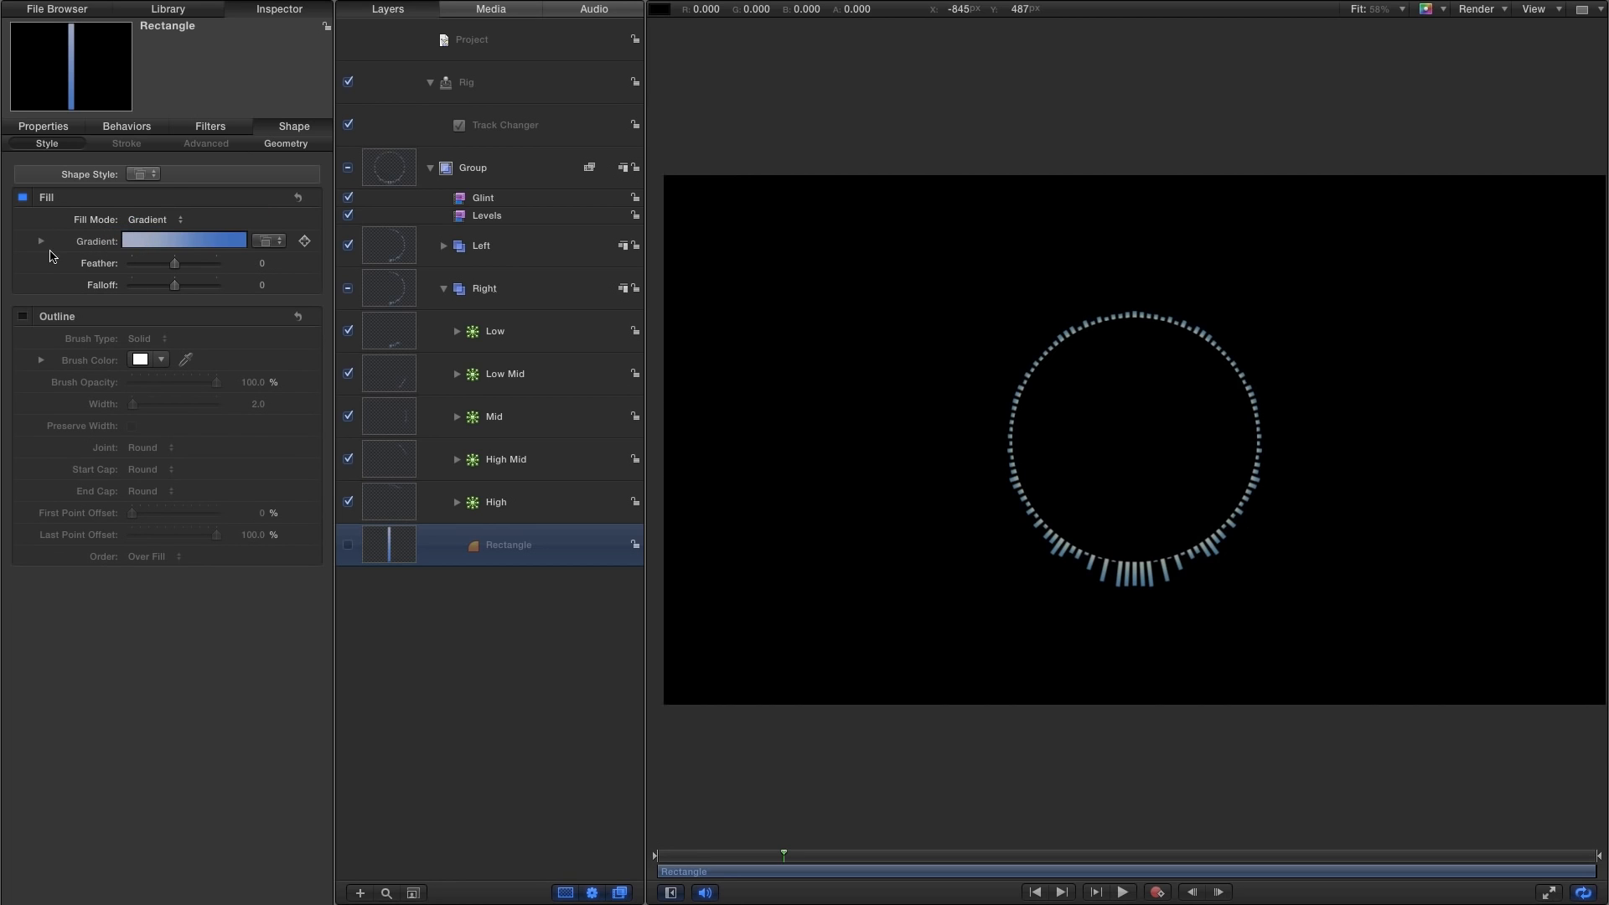
# Expand the Rectangle's fill gradient and set its start color to white.
pyautogui.click(42, 243)
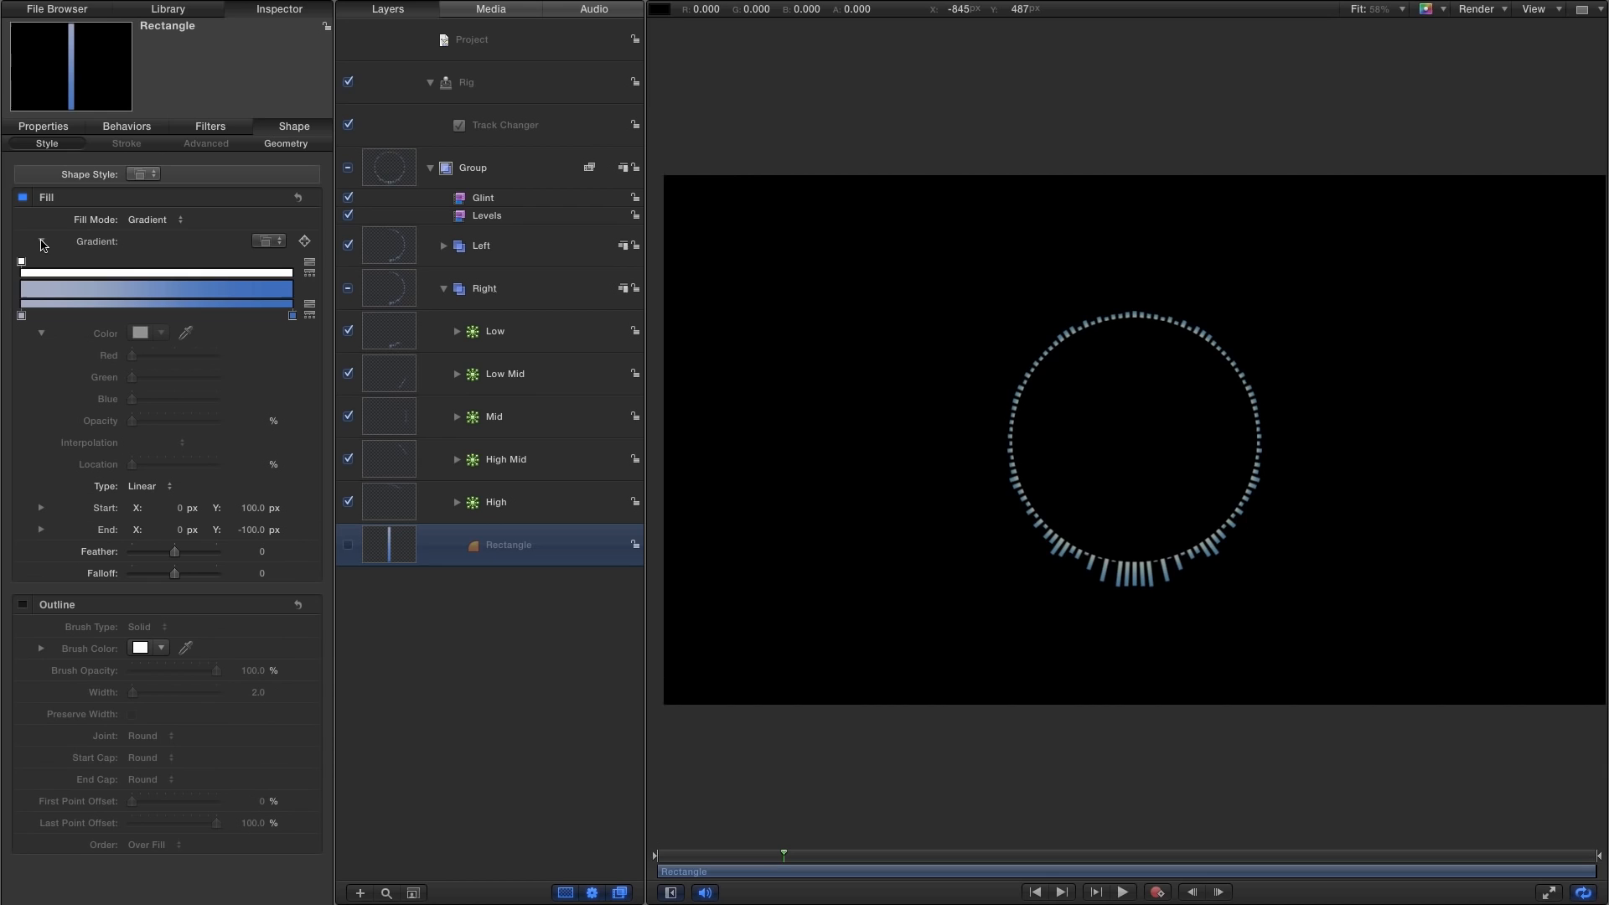
pyautogui.click(21, 316)
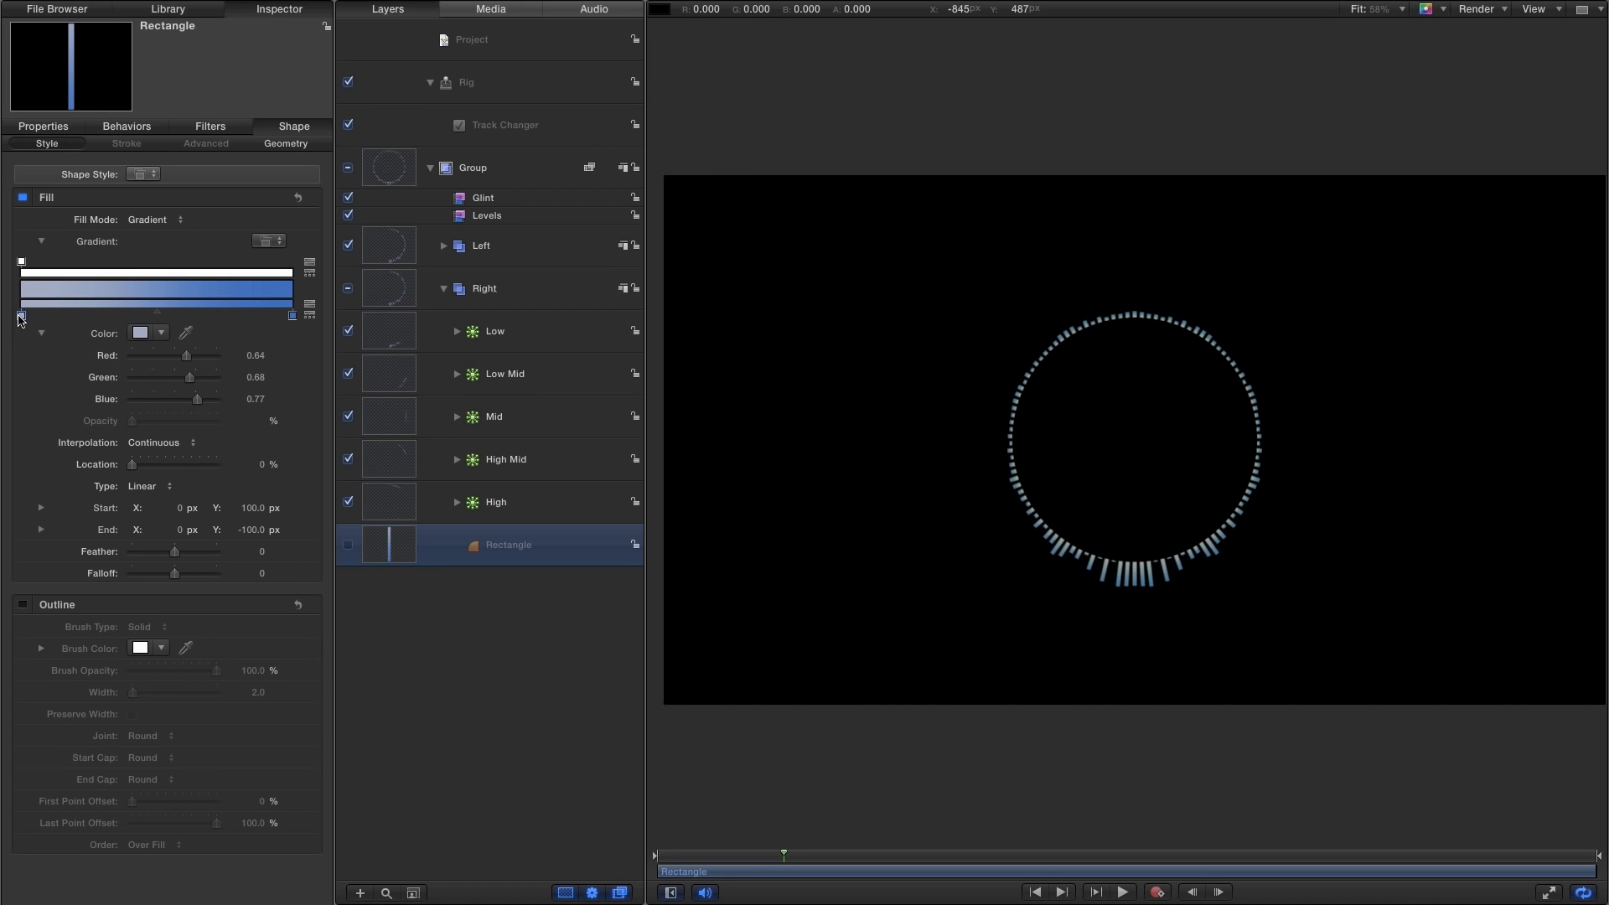
pyautogui.click(140, 332)
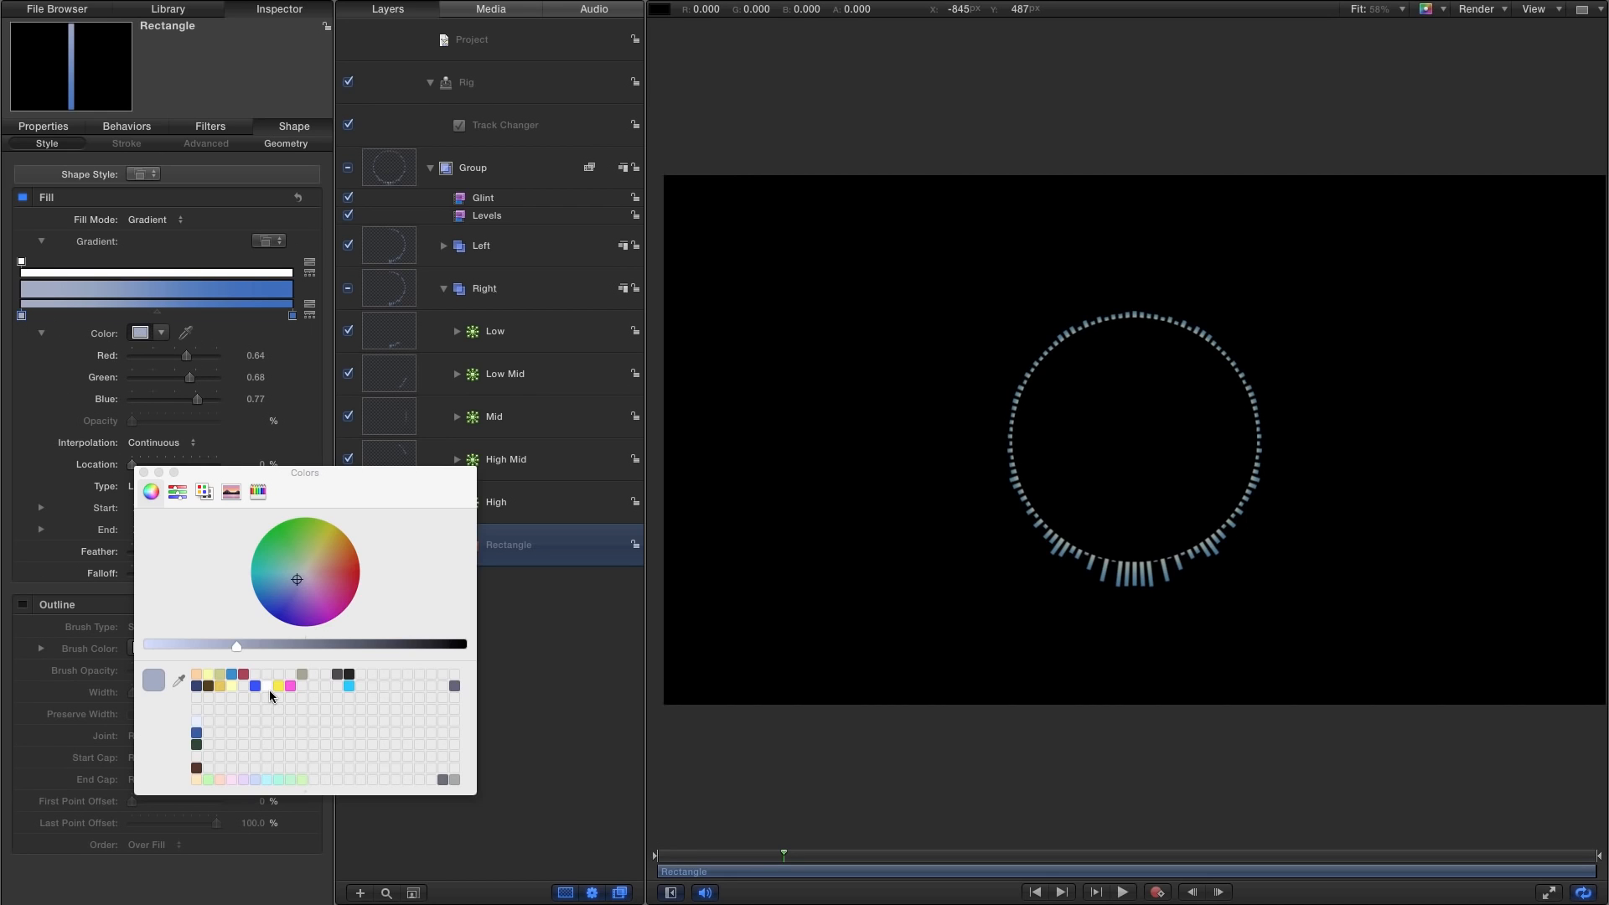
pyautogui.click(267, 687)
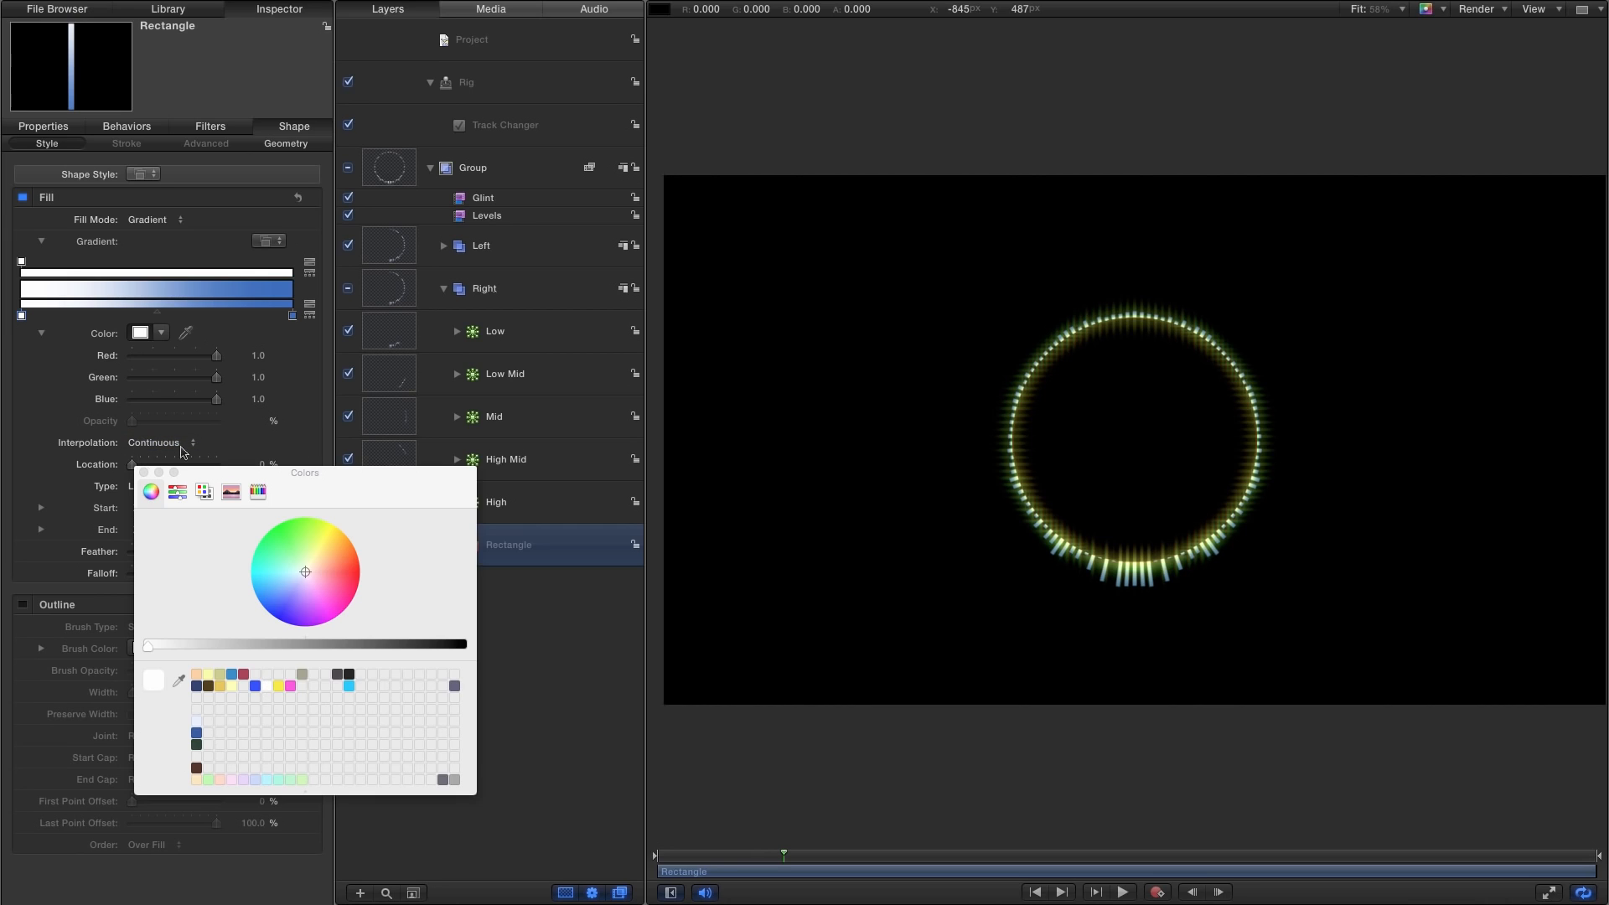
# Set the gradient's end color to a light pale yellow, about red 0.84, green 0.85 and blue 0.59.
pyautogui.click(292, 316)
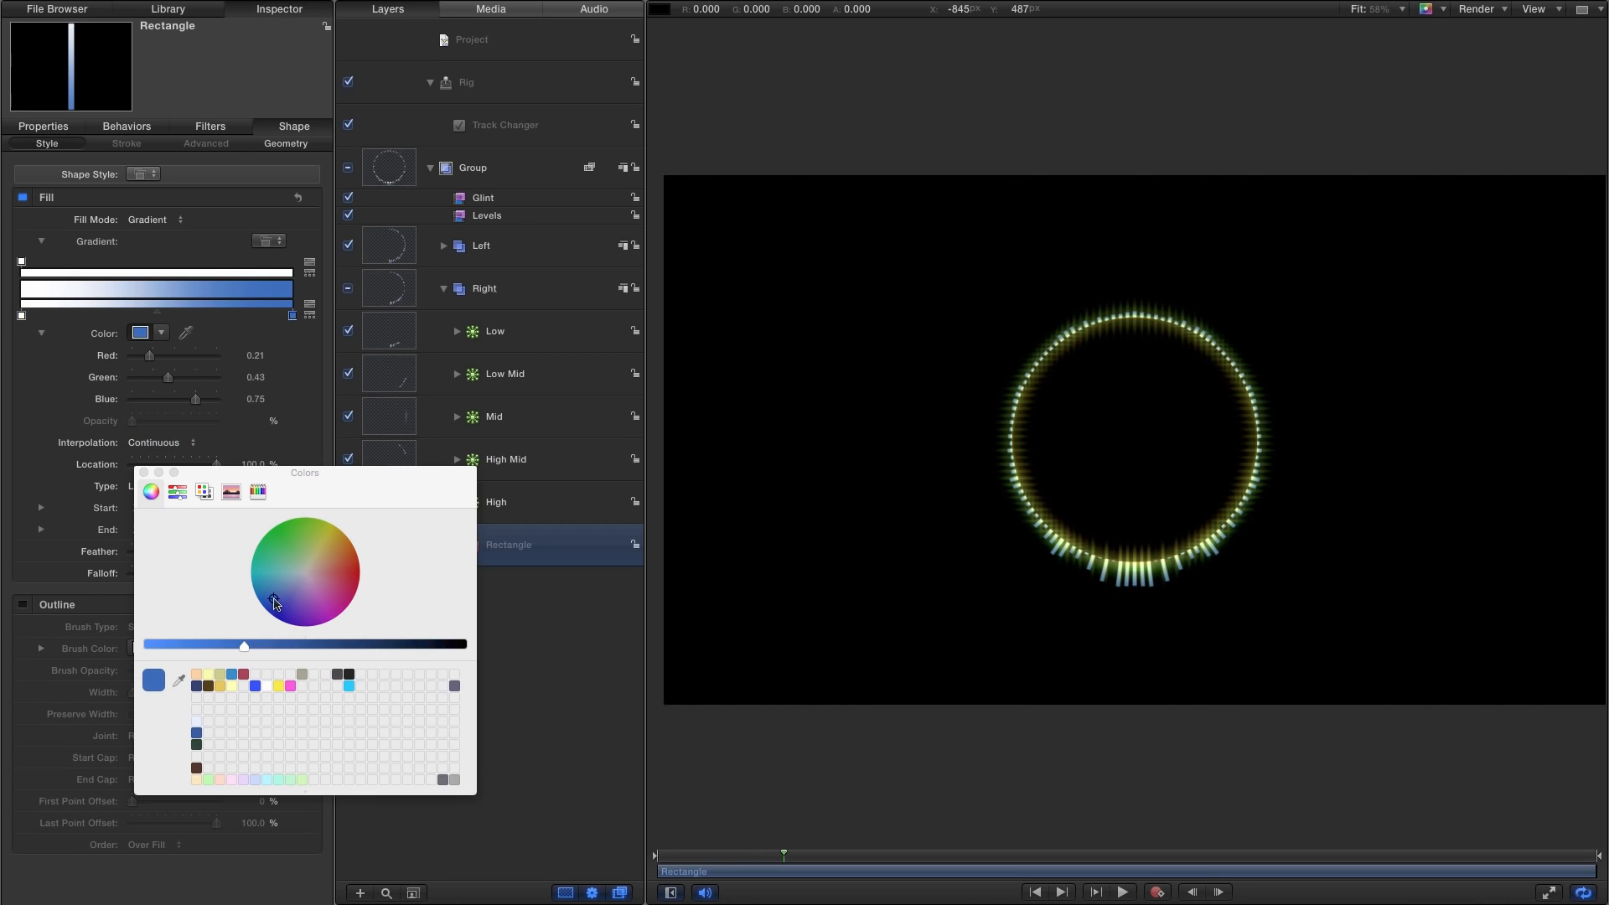
pyautogui.click(310, 579)
pyautogui.moveTo(312, 581); pyautogui.dragTo(312, 573)
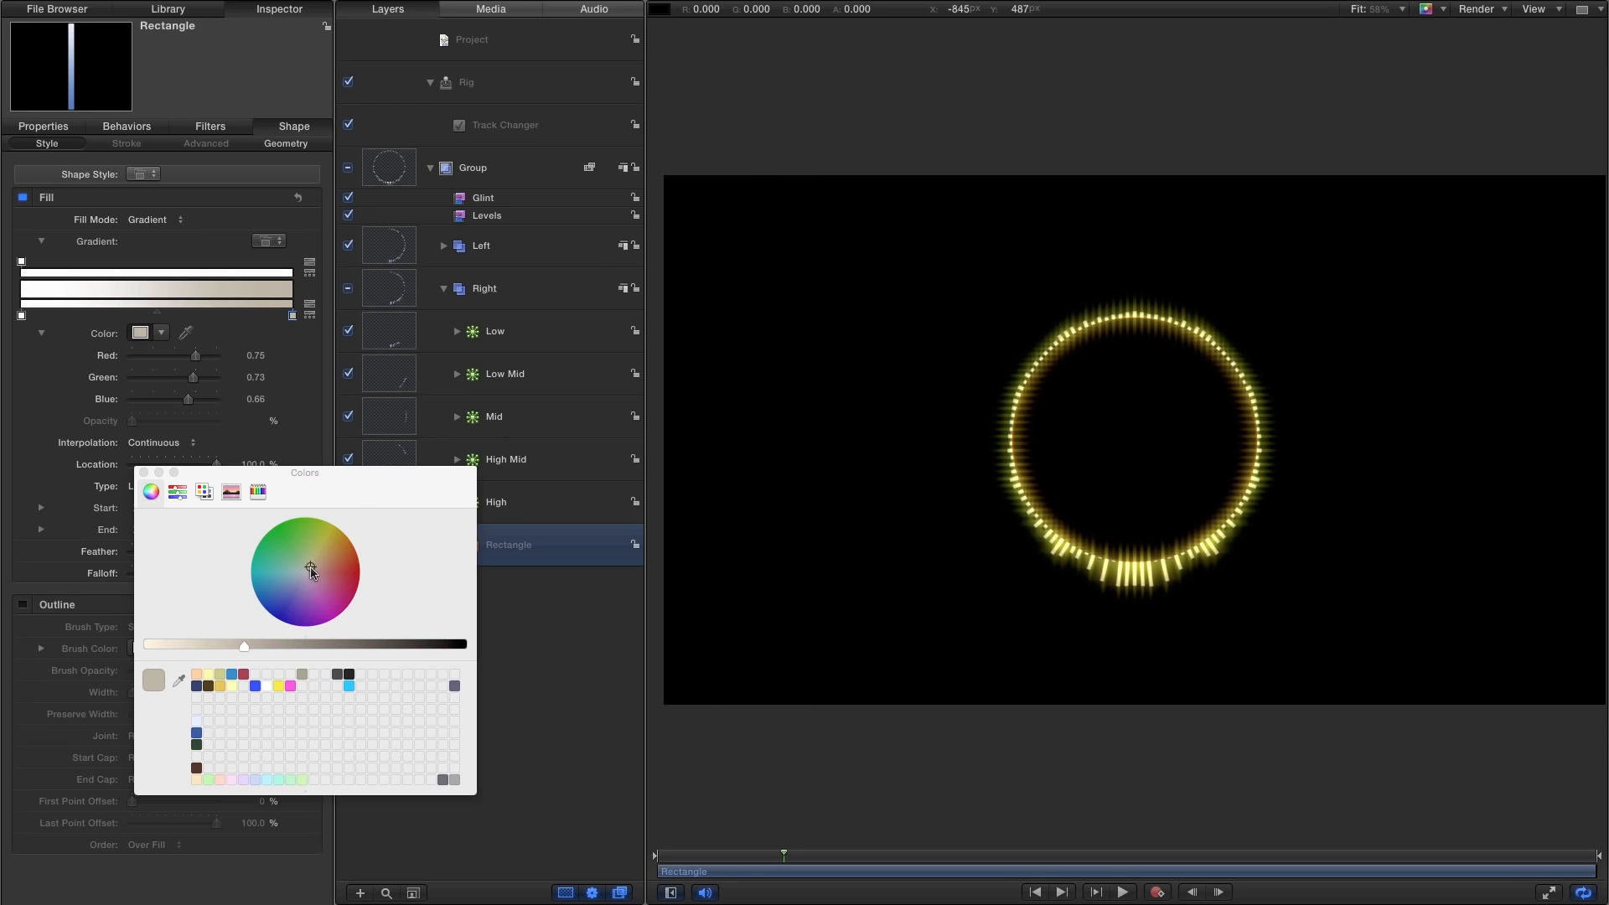
pyautogui.moveTo(247, 646); pyautogui.dragTo(242, 646)
pyautogui.moveTo(242, 646); pyautogui.dragTo(204, 646)
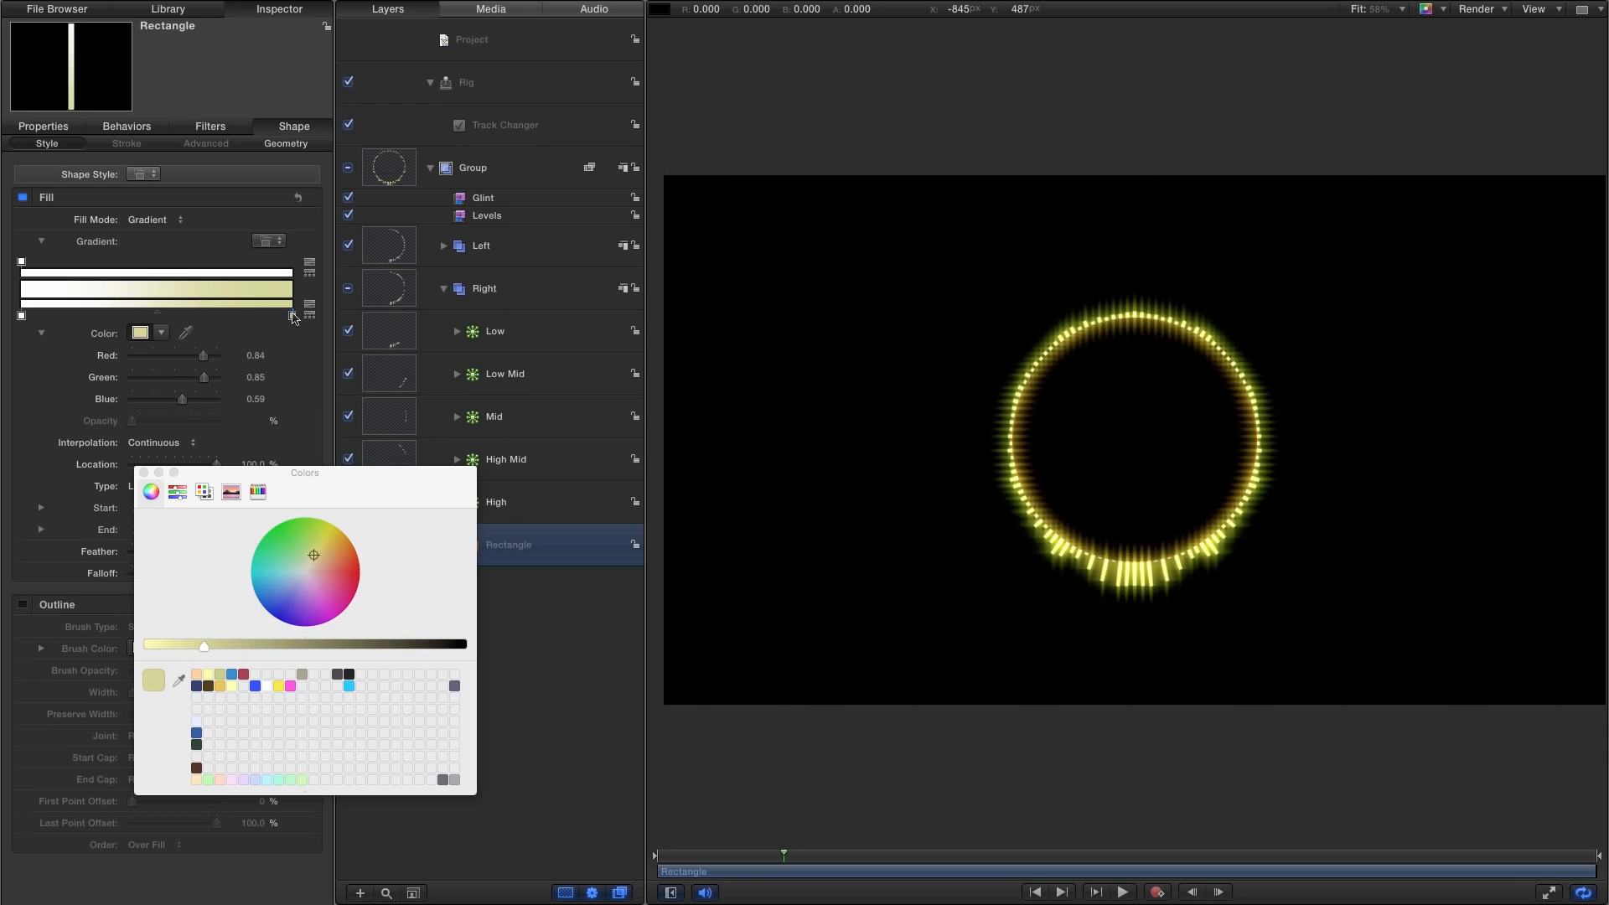
# Move the pale yellow color tag near the gradient's middle and flank it with two white tags, duplicating the white start tag.
pyautogui.moveTo(292, 317); pyautogui.dragTo(153, 321)
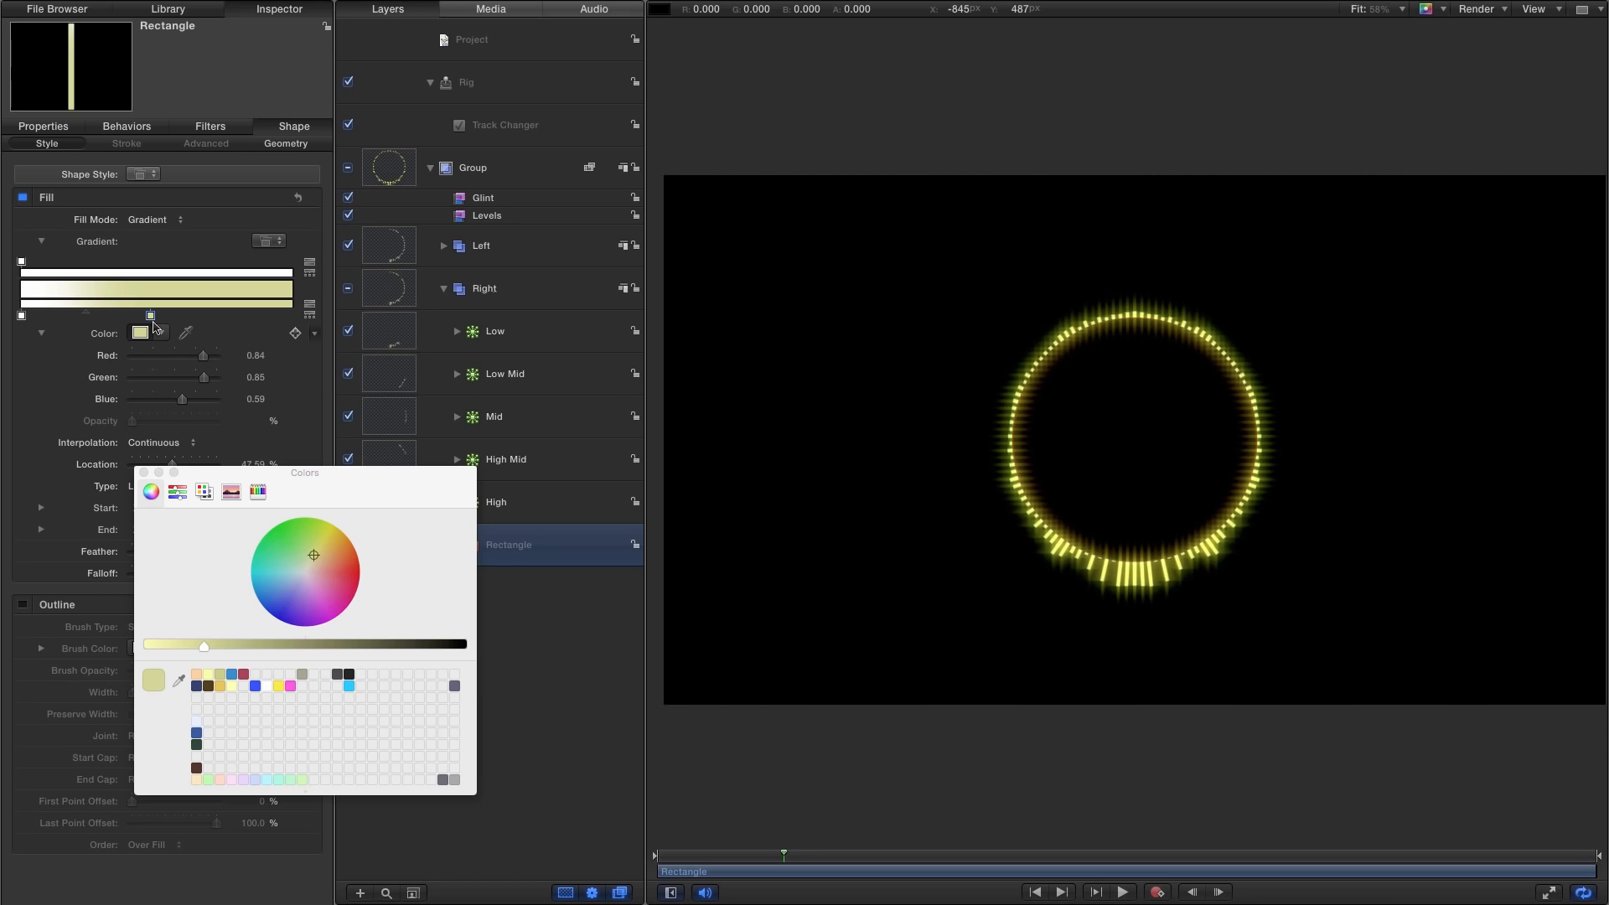
pyautogui.click(21, 316)
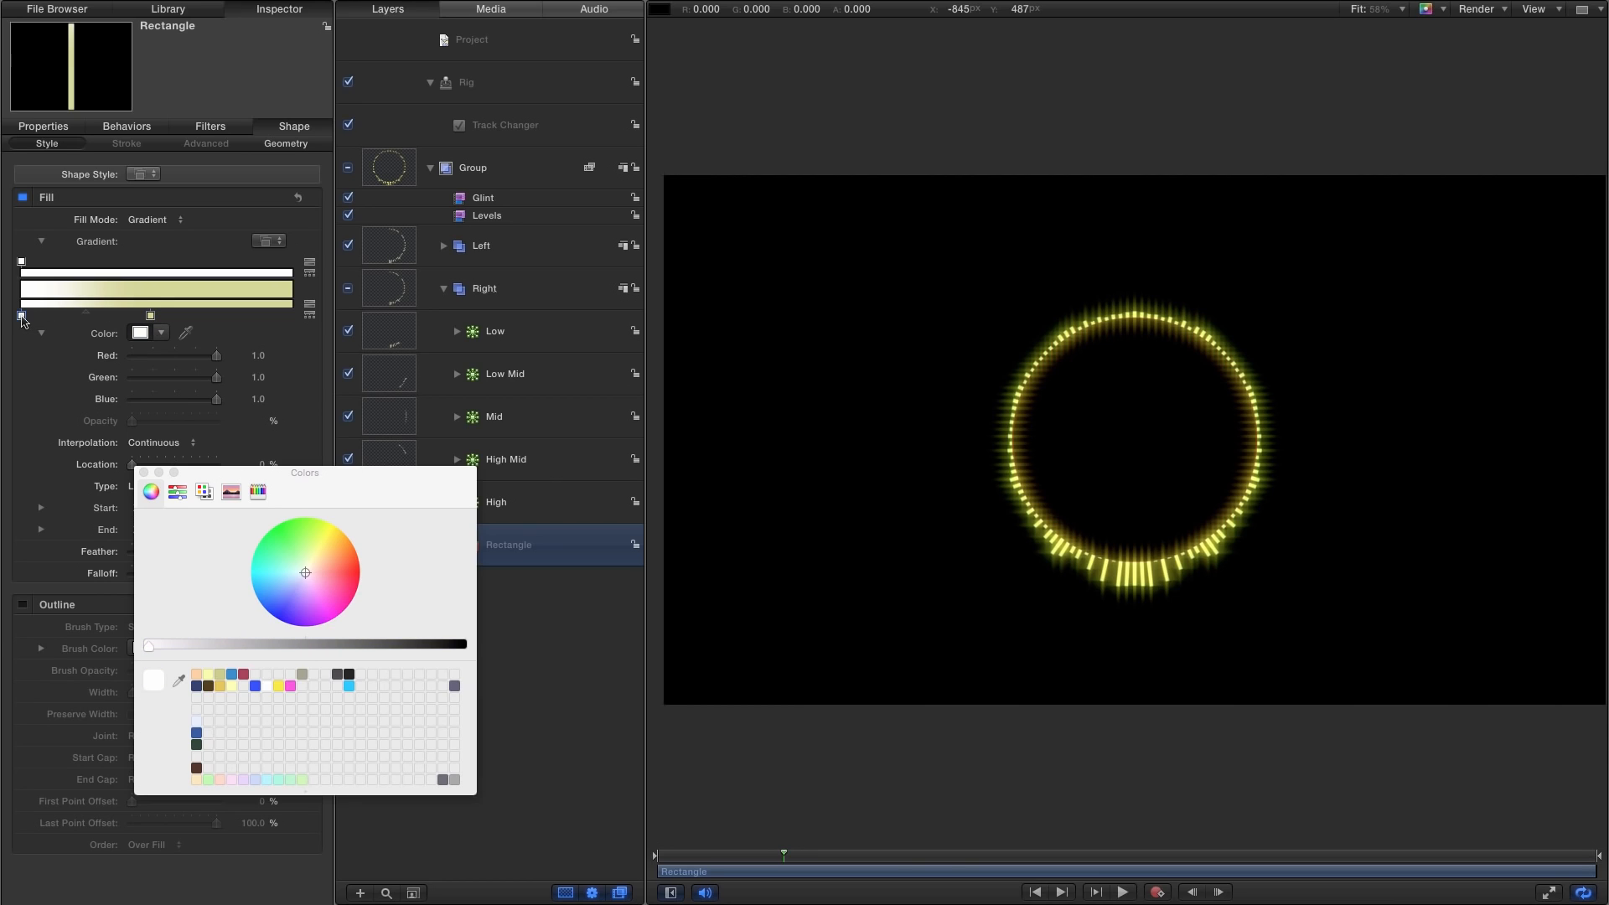
pyautogui.moveTo(21, 318); pyautogui.dragTo(309, 328)
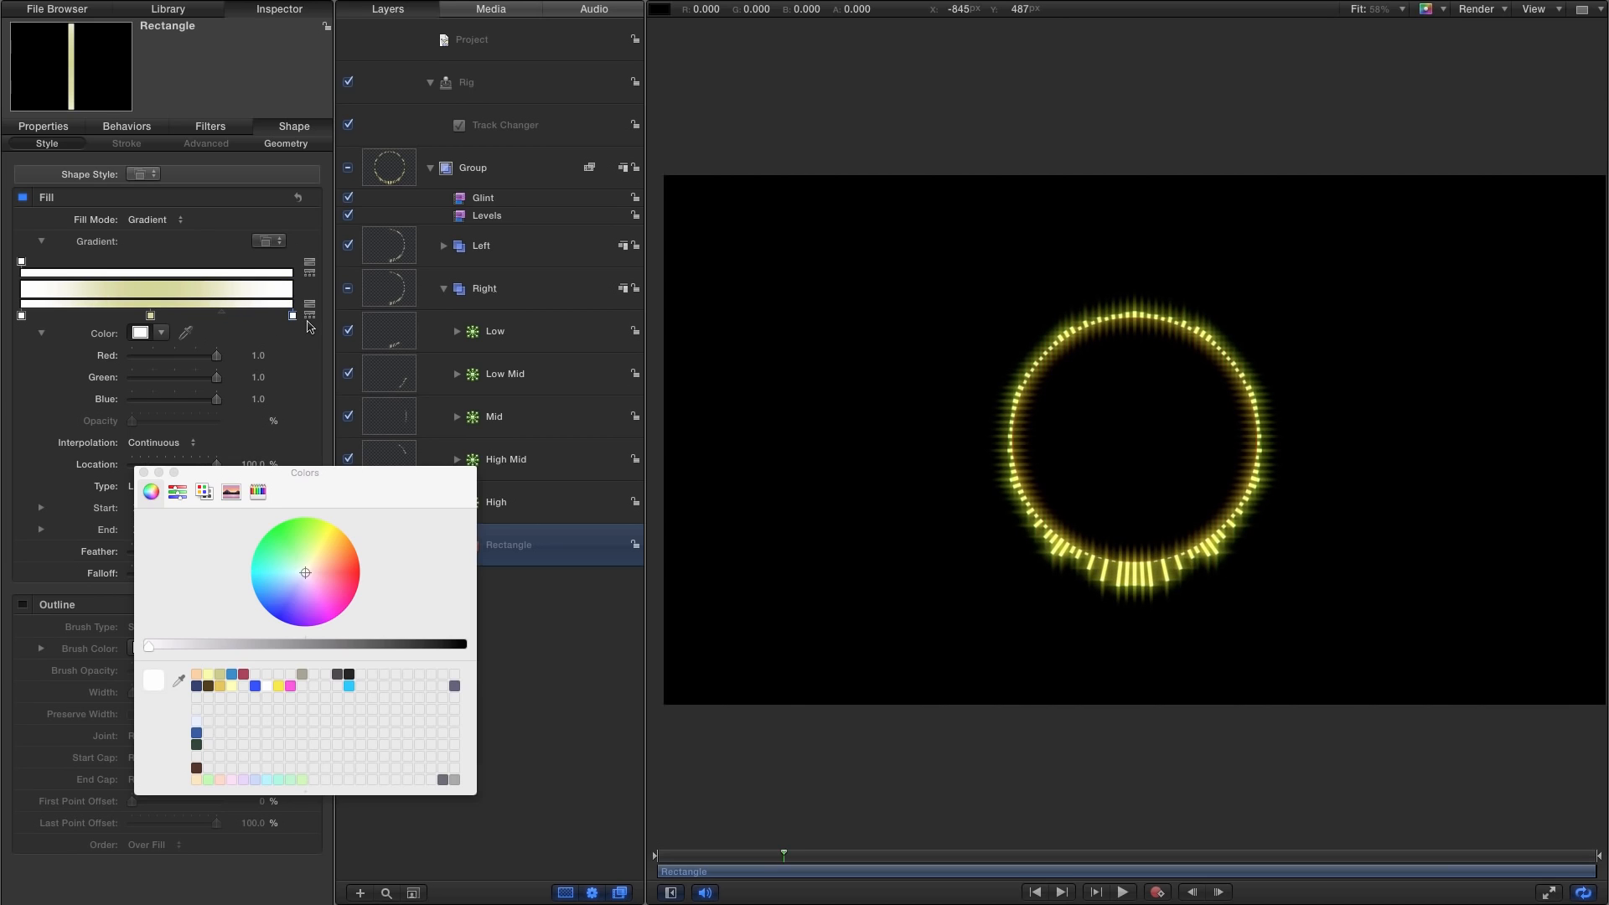
pyautogui.moveTo(299, 335)
pyautogui.moveTo(292, 317); pyautogui.dragTo(207, 322)
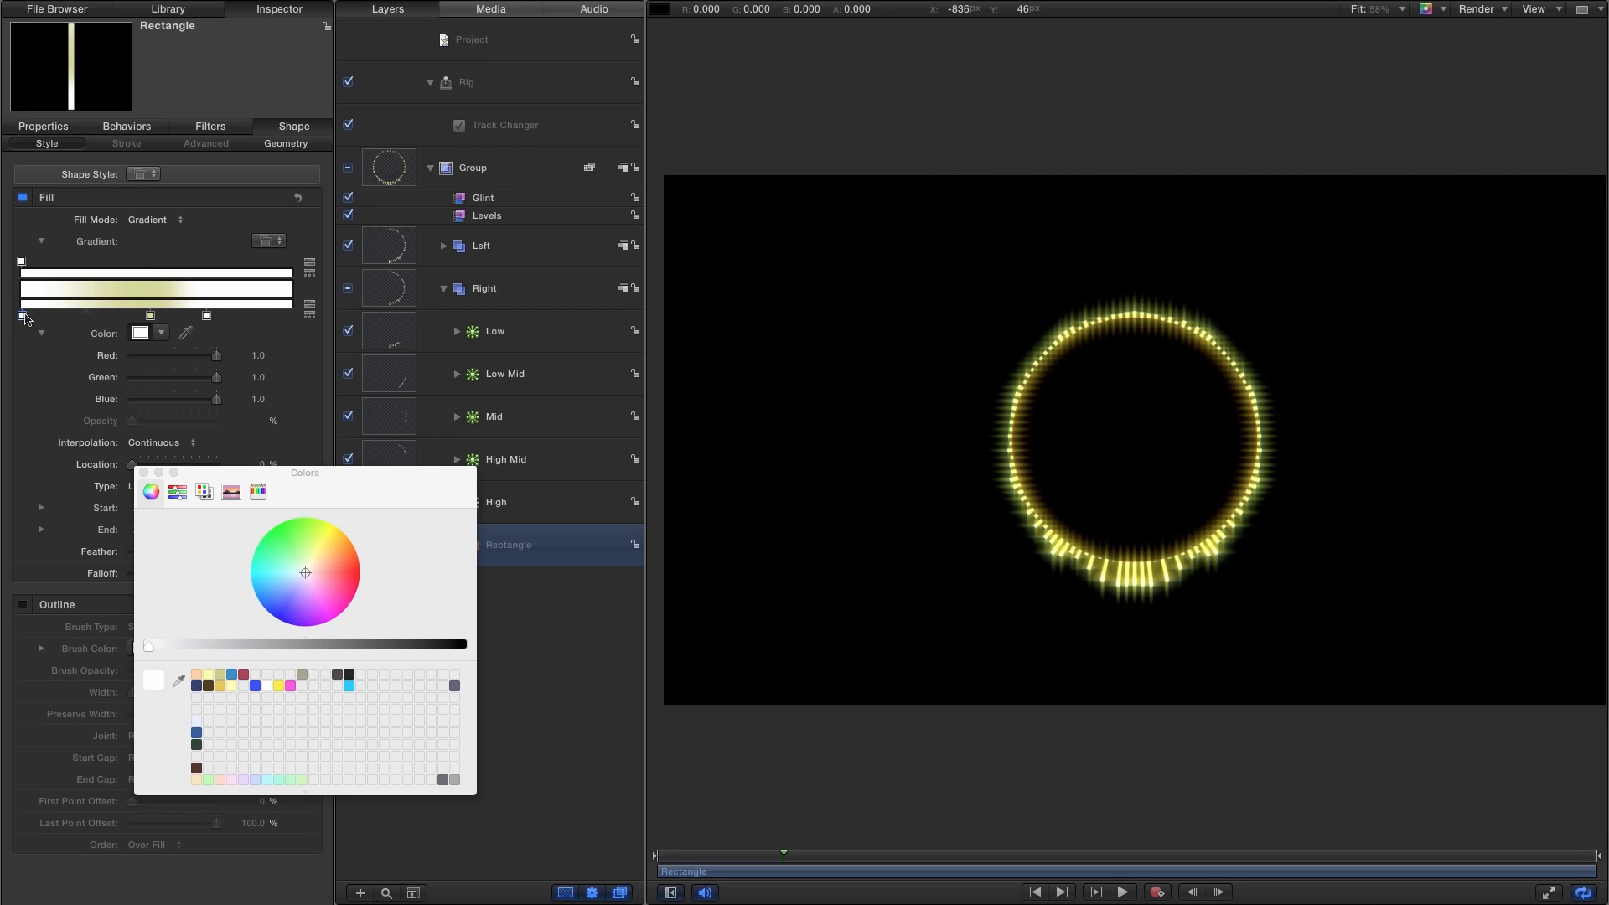
pyautogui.moveTo(26, 316); pyautogui.dragTo(106, 319)
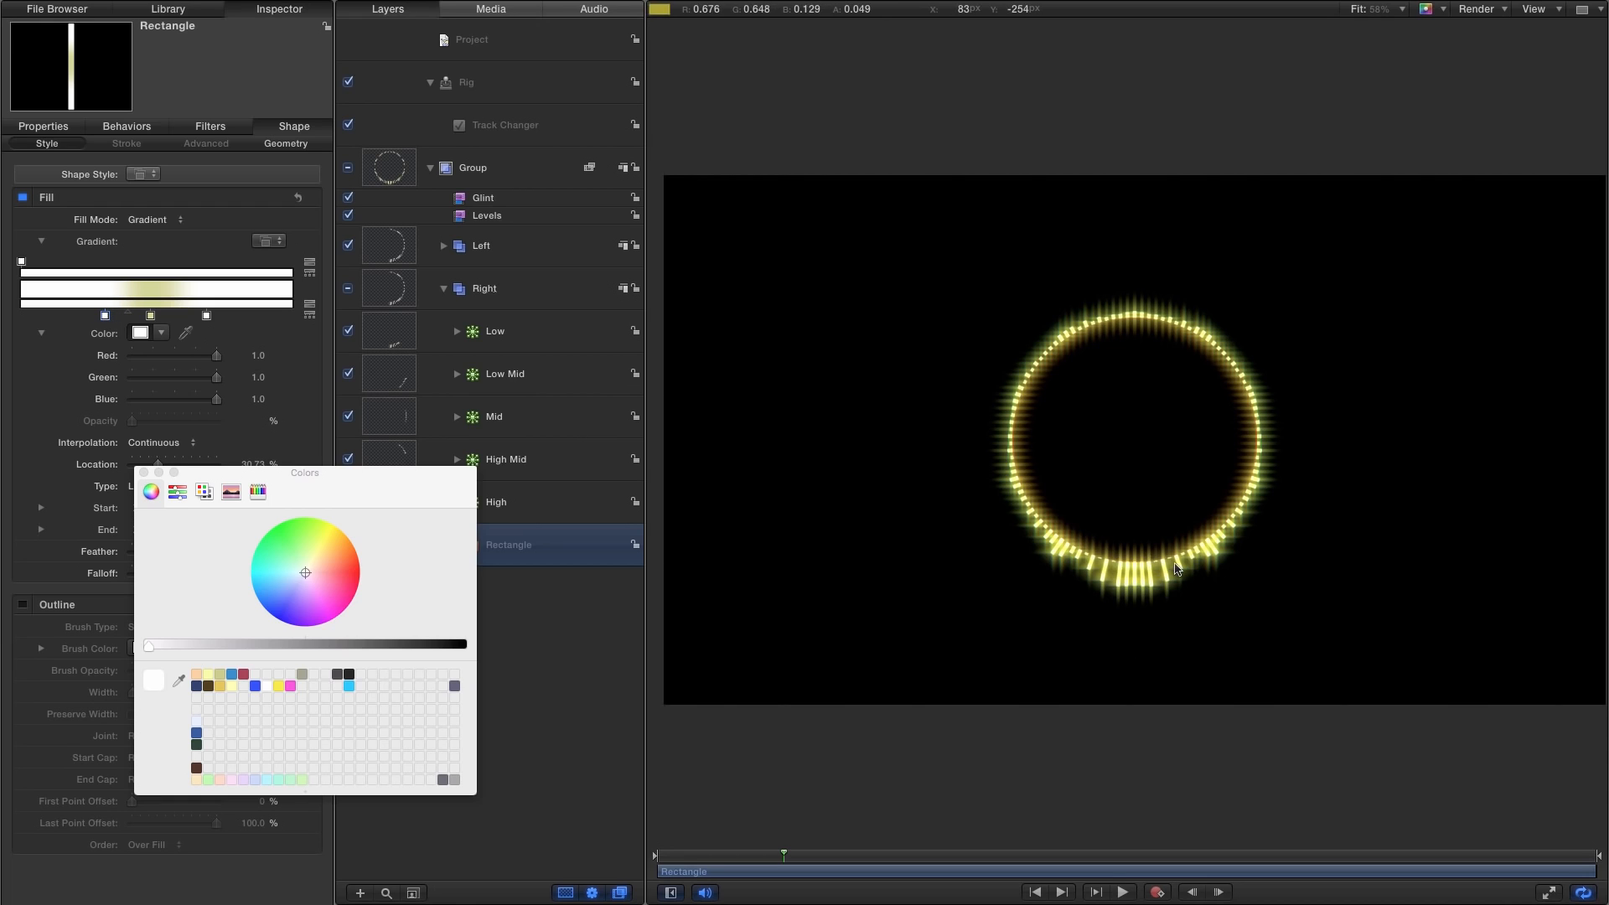
# Play the visualizer from the project start to preview the gradient-filled bars.
pyautogui.click(1044, 895)
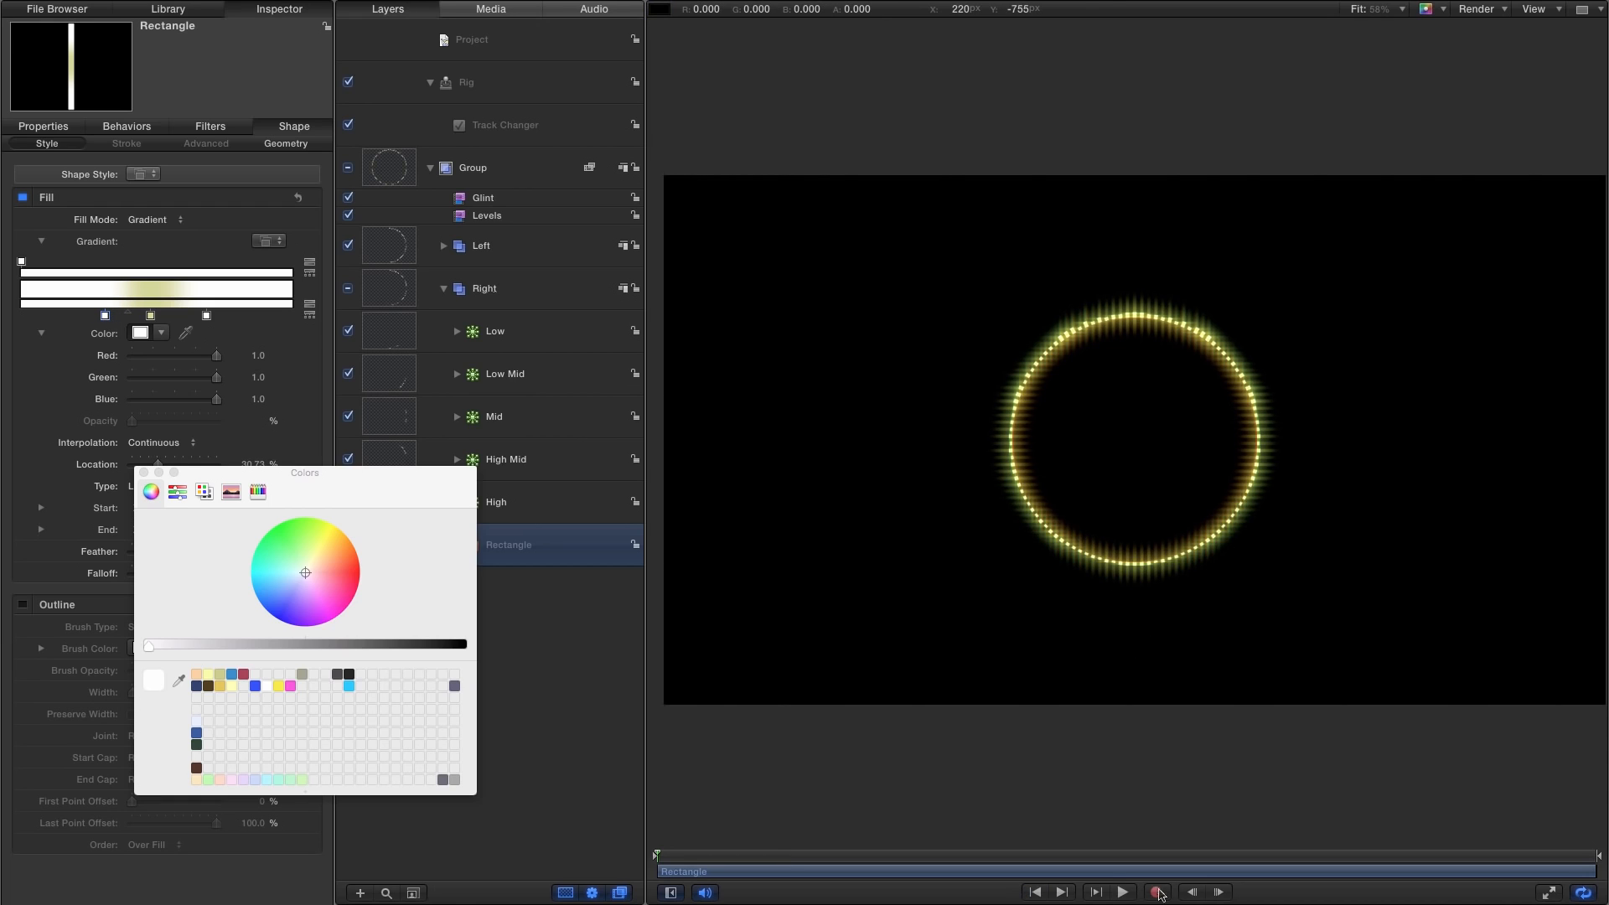
pyautogui.click(1123, 893)
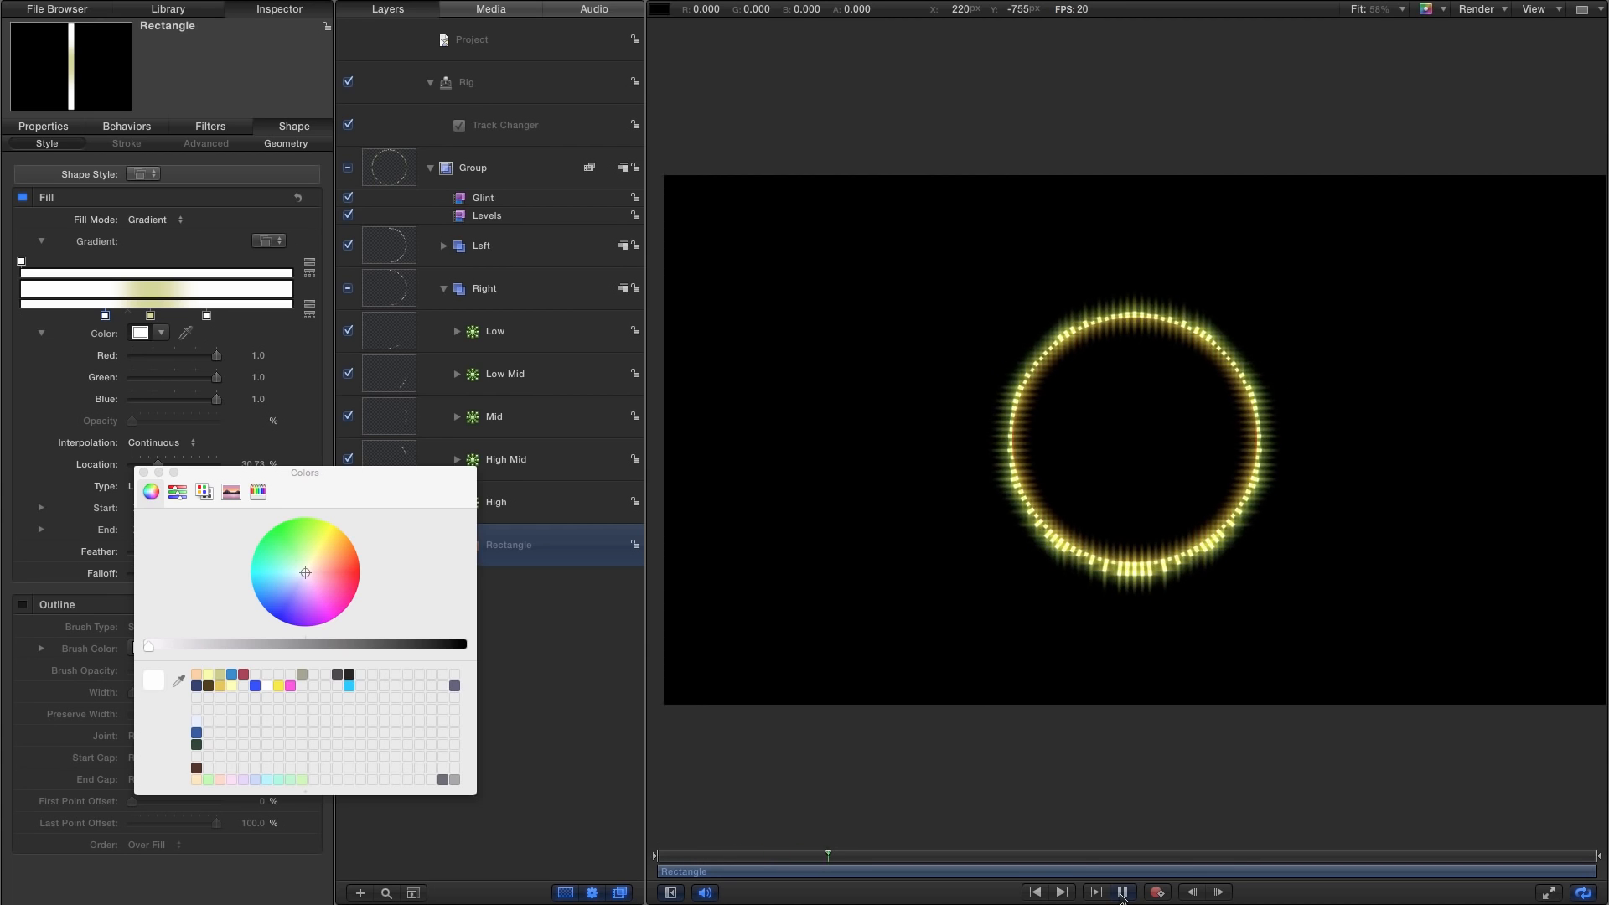
pyautogui.click(1123, 893)
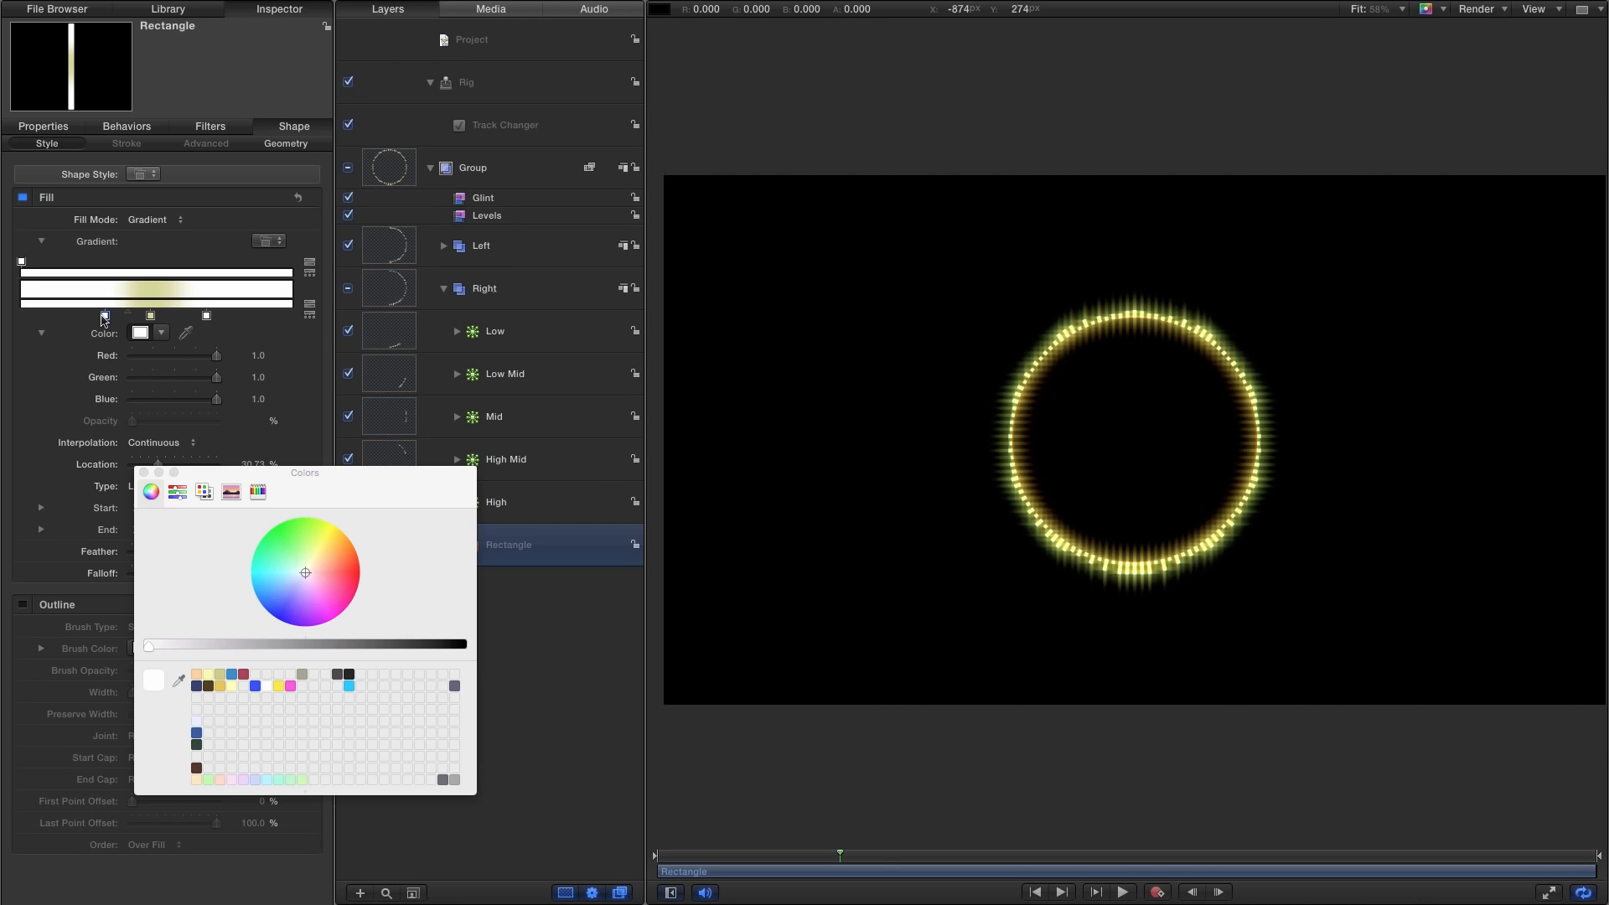
# Move the first white tag back toward the gradient's start and recolor the middle tag light gray, with all channels at 0.78.
pyautogui.moveTo(103, 318); pyautogui.dragTo(68, 325)
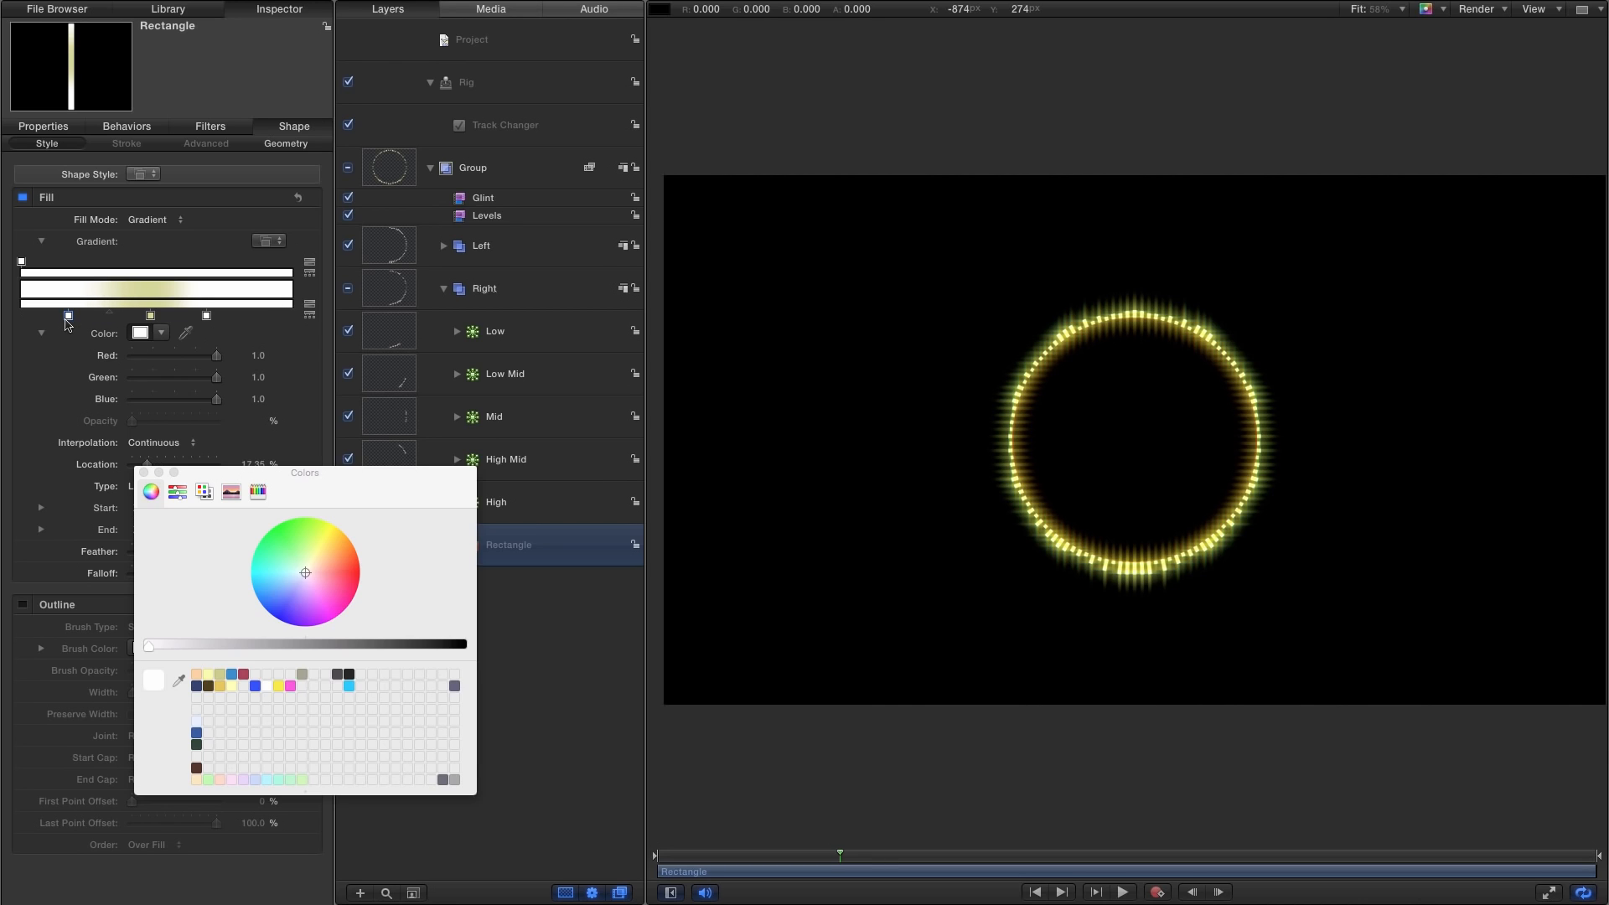
pyautogui.moveTo(67, 321); pyautogui.dragTo(61, 319)
pyautogui.click(150, 316)
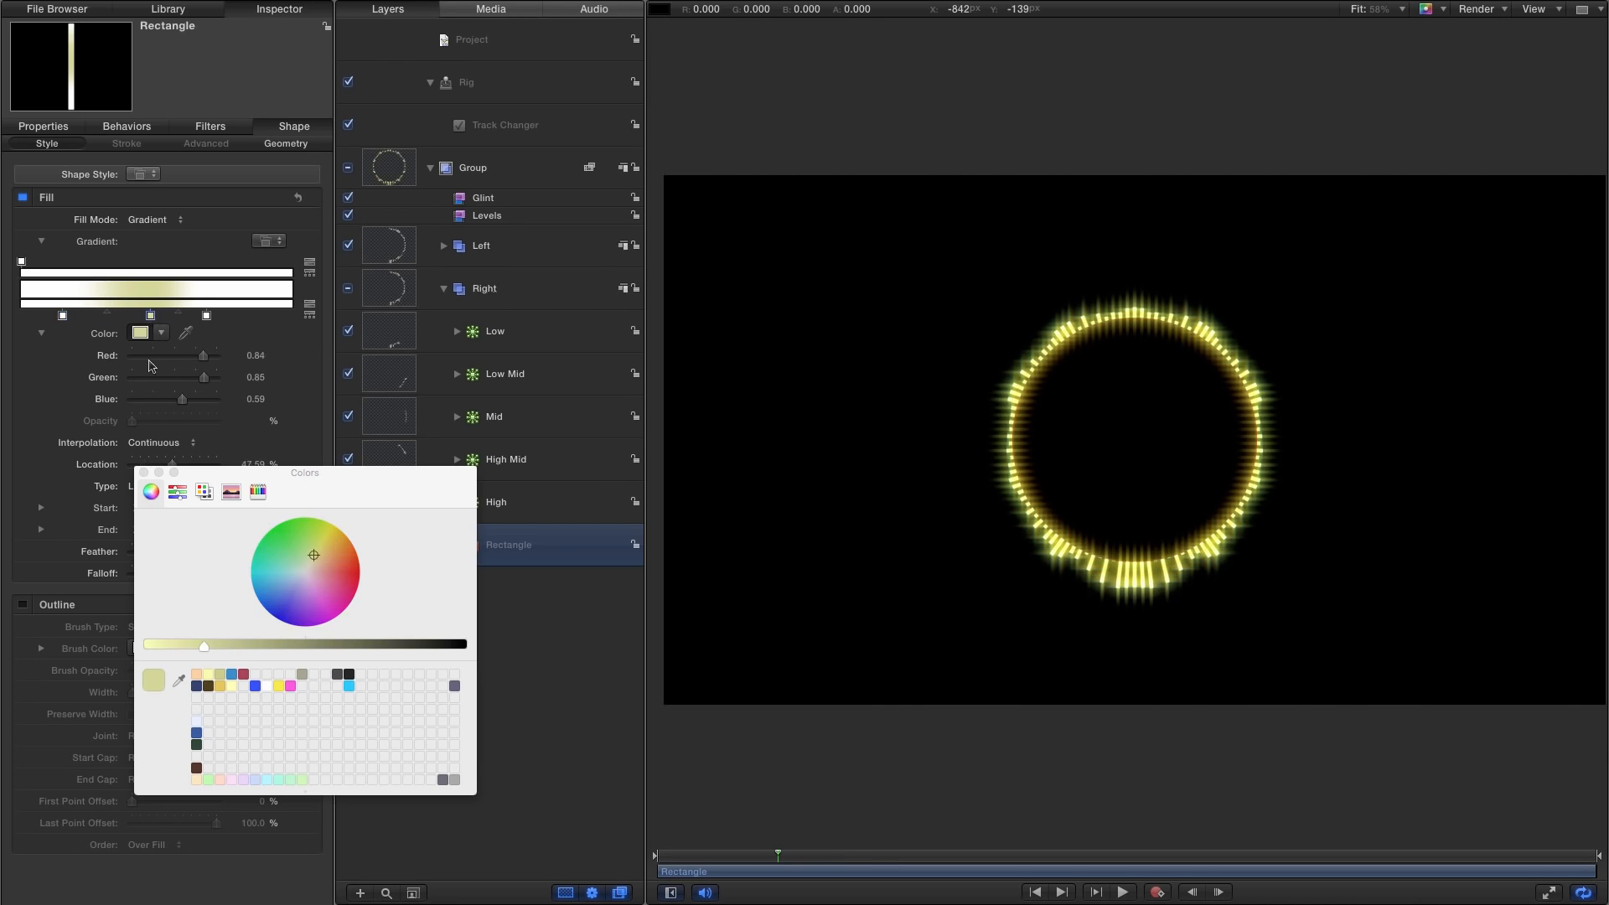
pyautogui.click(266, 687)
pyautogui.moveTo(149, 641); pyautogui.dragTo(236, 647)
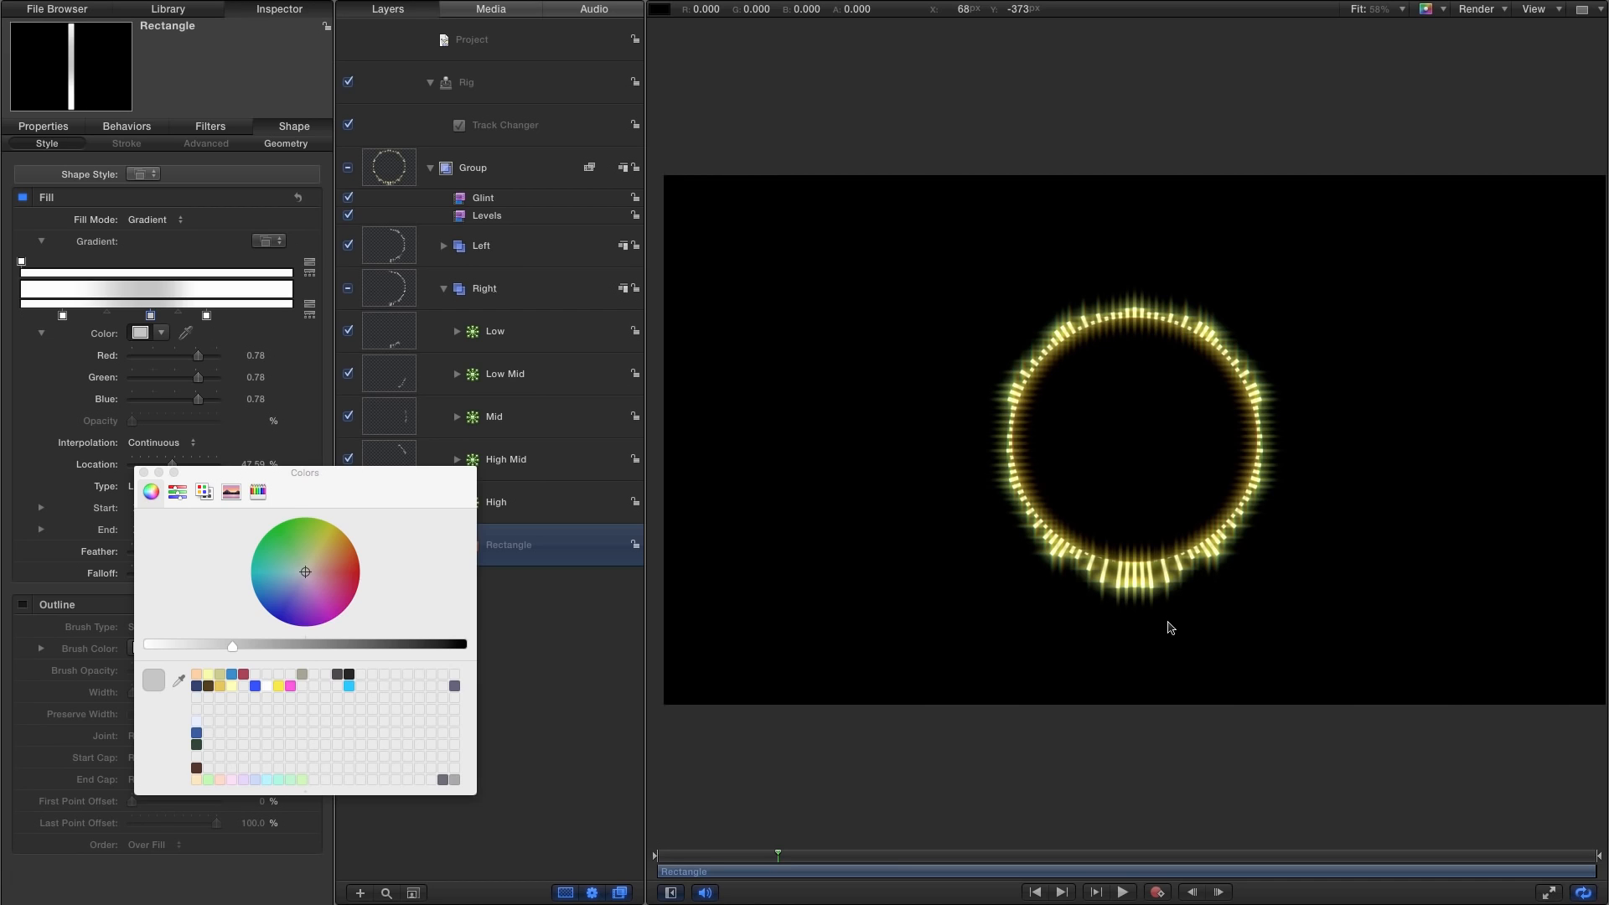
# Add the Lens Flare generator to the project in its own group above the visualizer group.
pyautogui.click(468, 49)
pyautogui.click(168, 9)
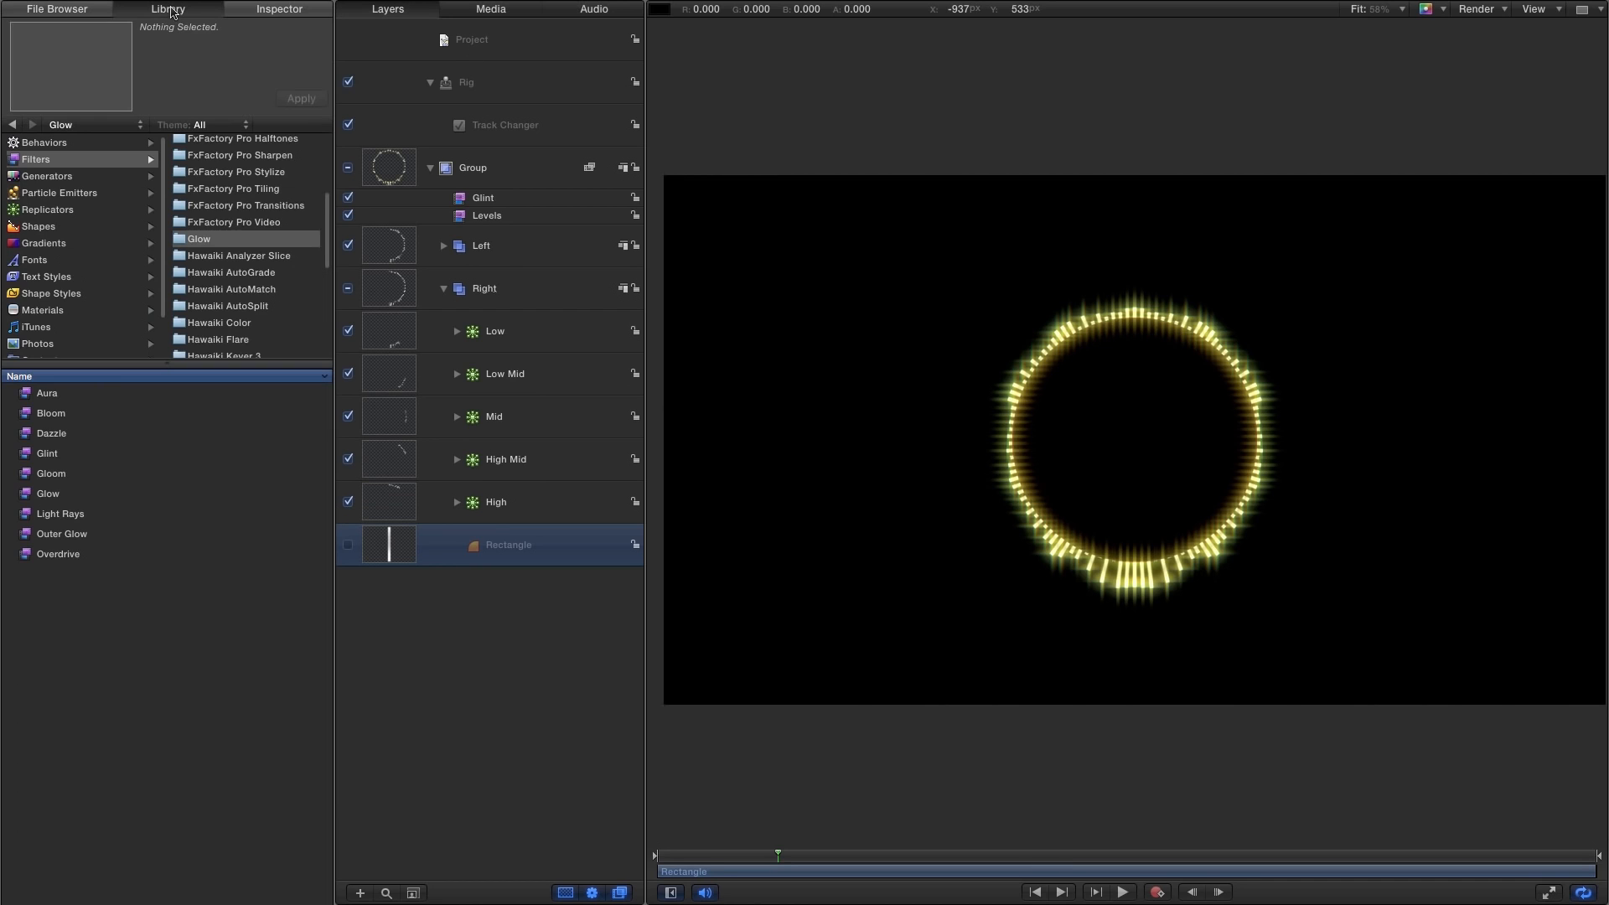
pyautogui.click(38, 176)
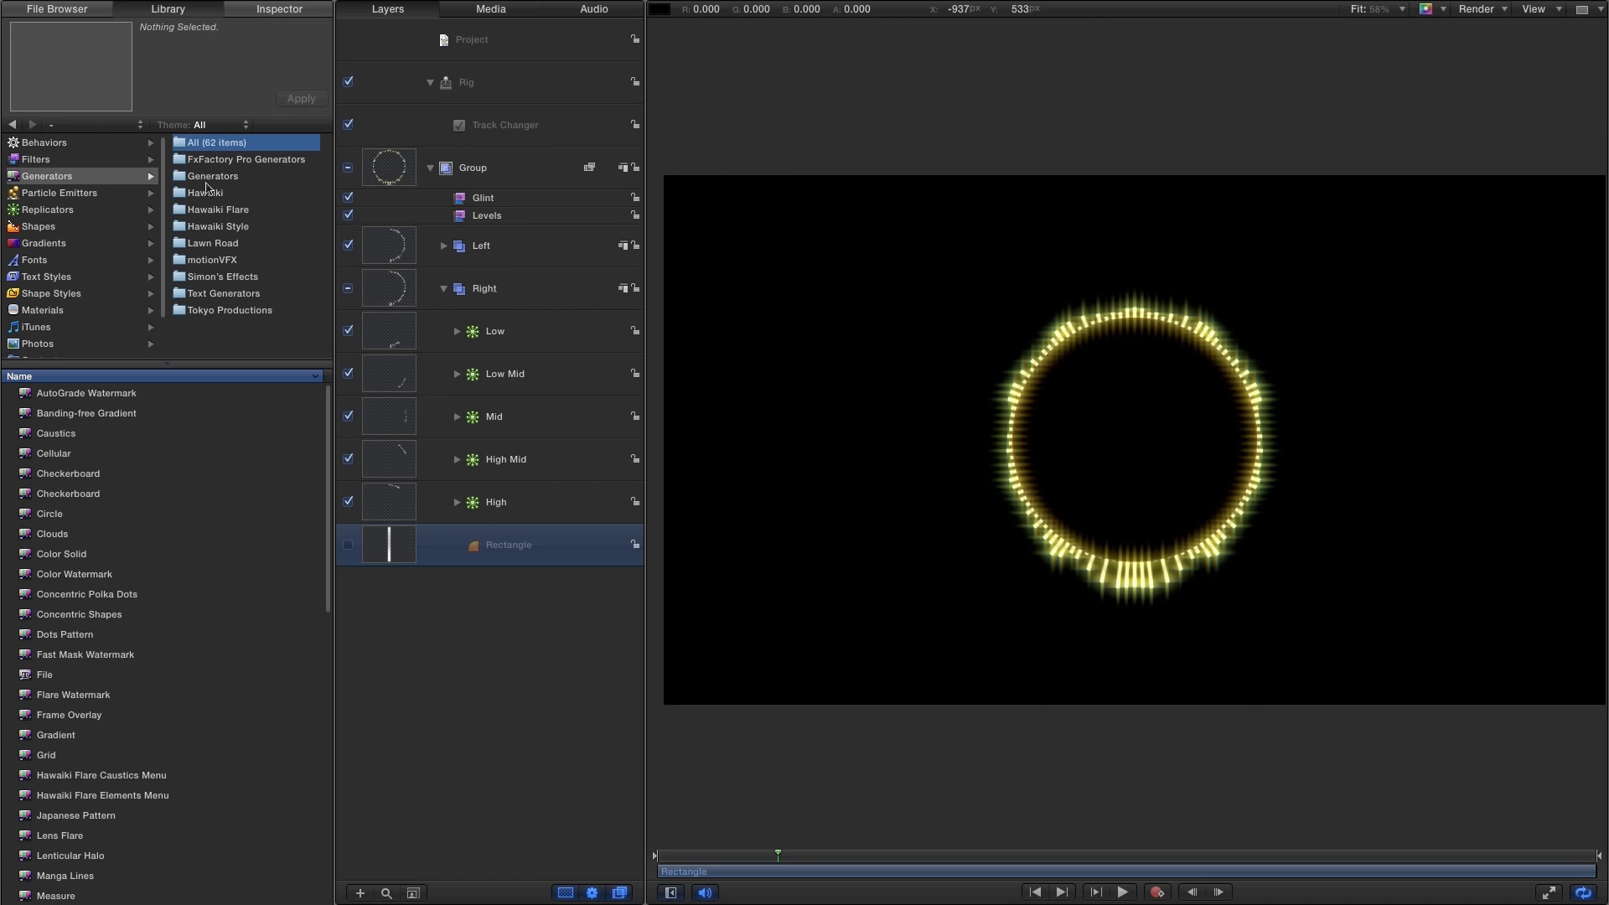
pyautogui.click(209, 177)
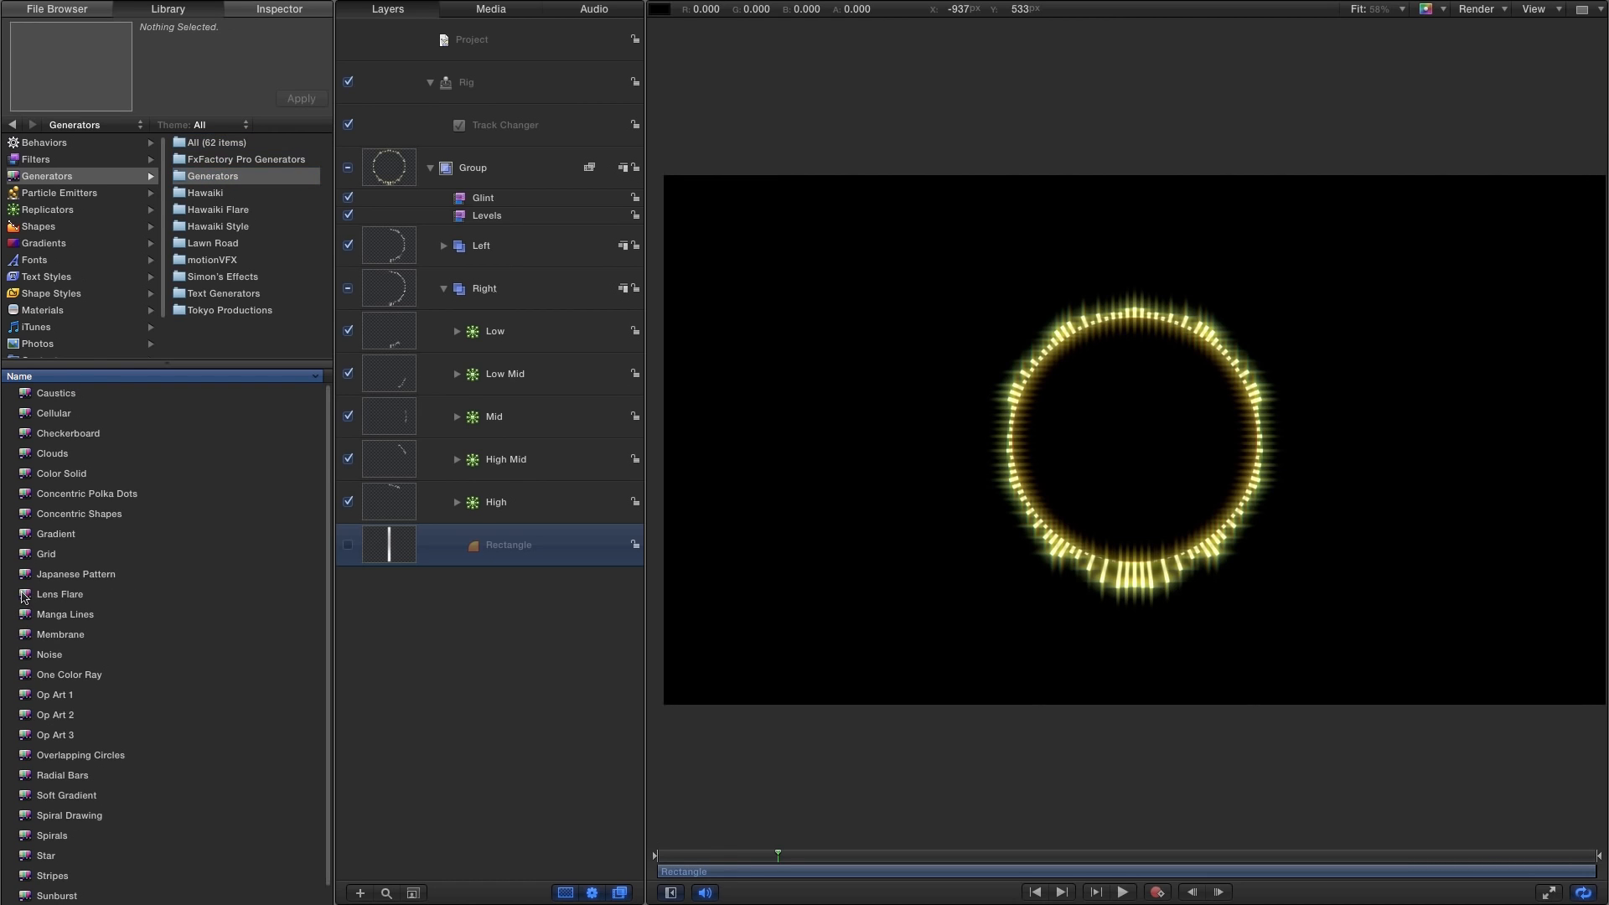
pyautogui.moveTo(27, 597); pyautogui.dragTo(383, 153)
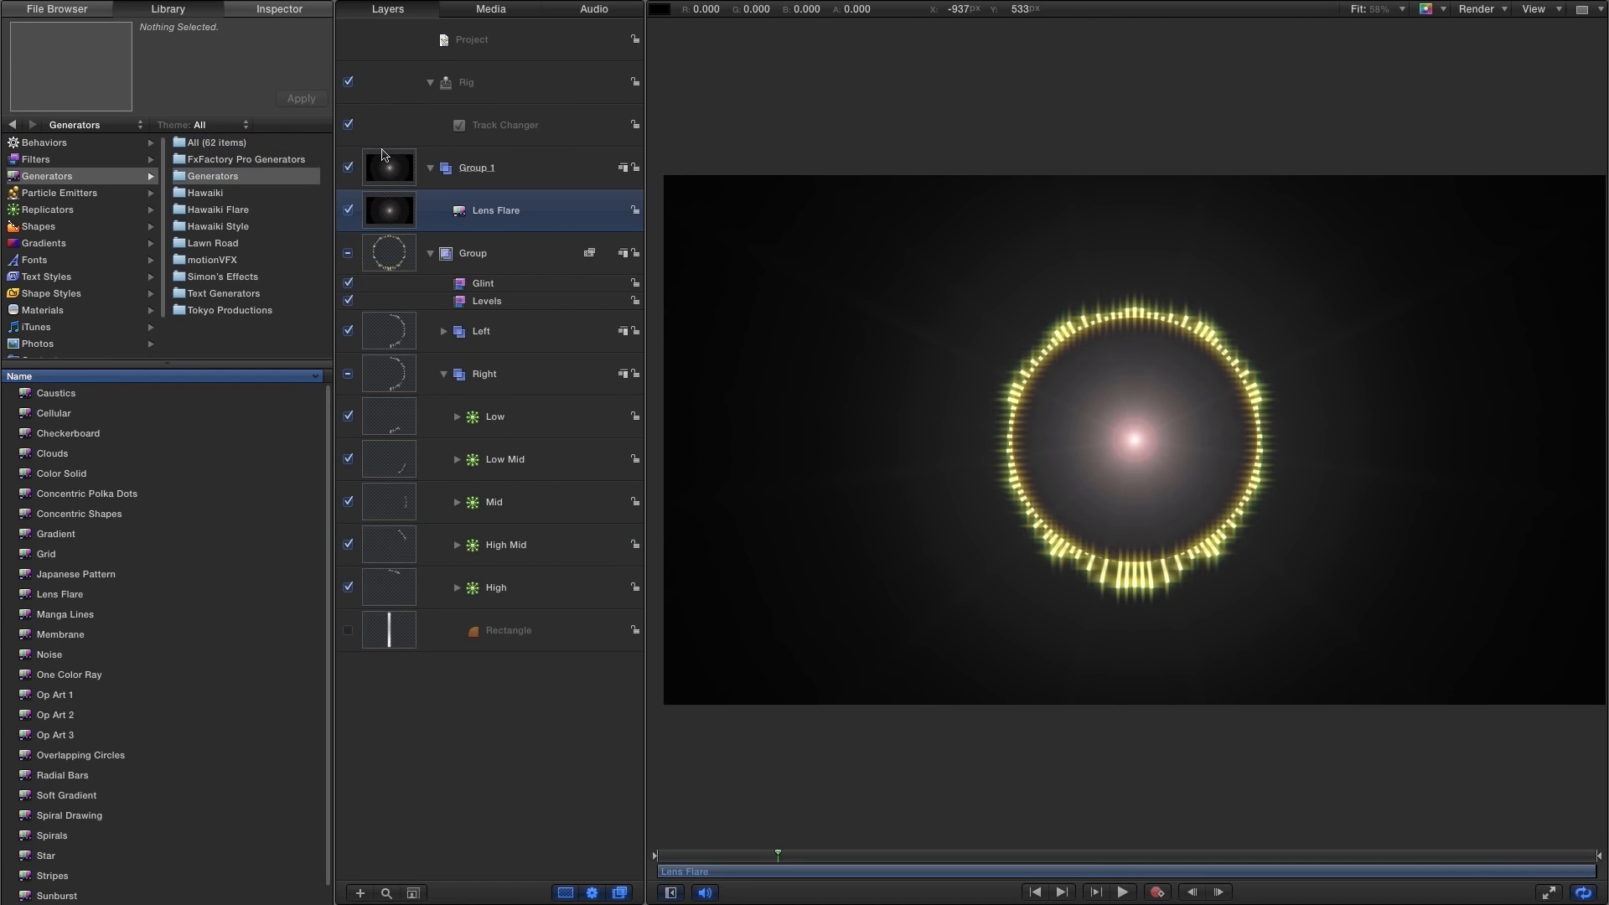
# Set the Lens Flare's Size to 2570 and its Streak Intensity to 0.
pyautogui.click(283, 11)
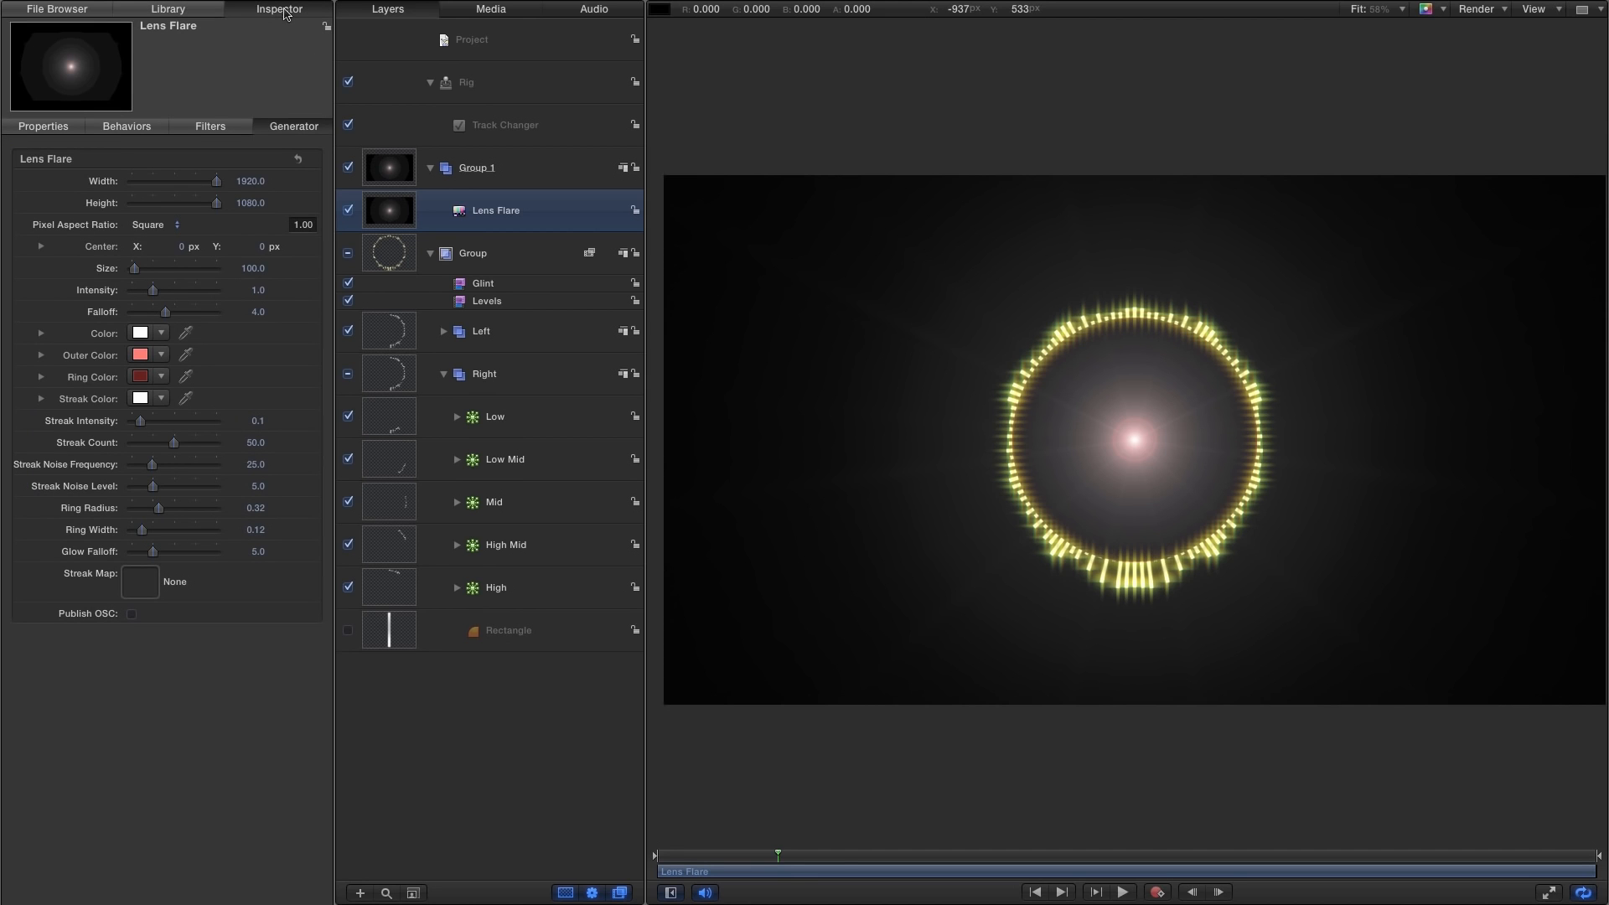
pyautogui.moveTo(134, 268); pyautogui.dragTo(206, 279)
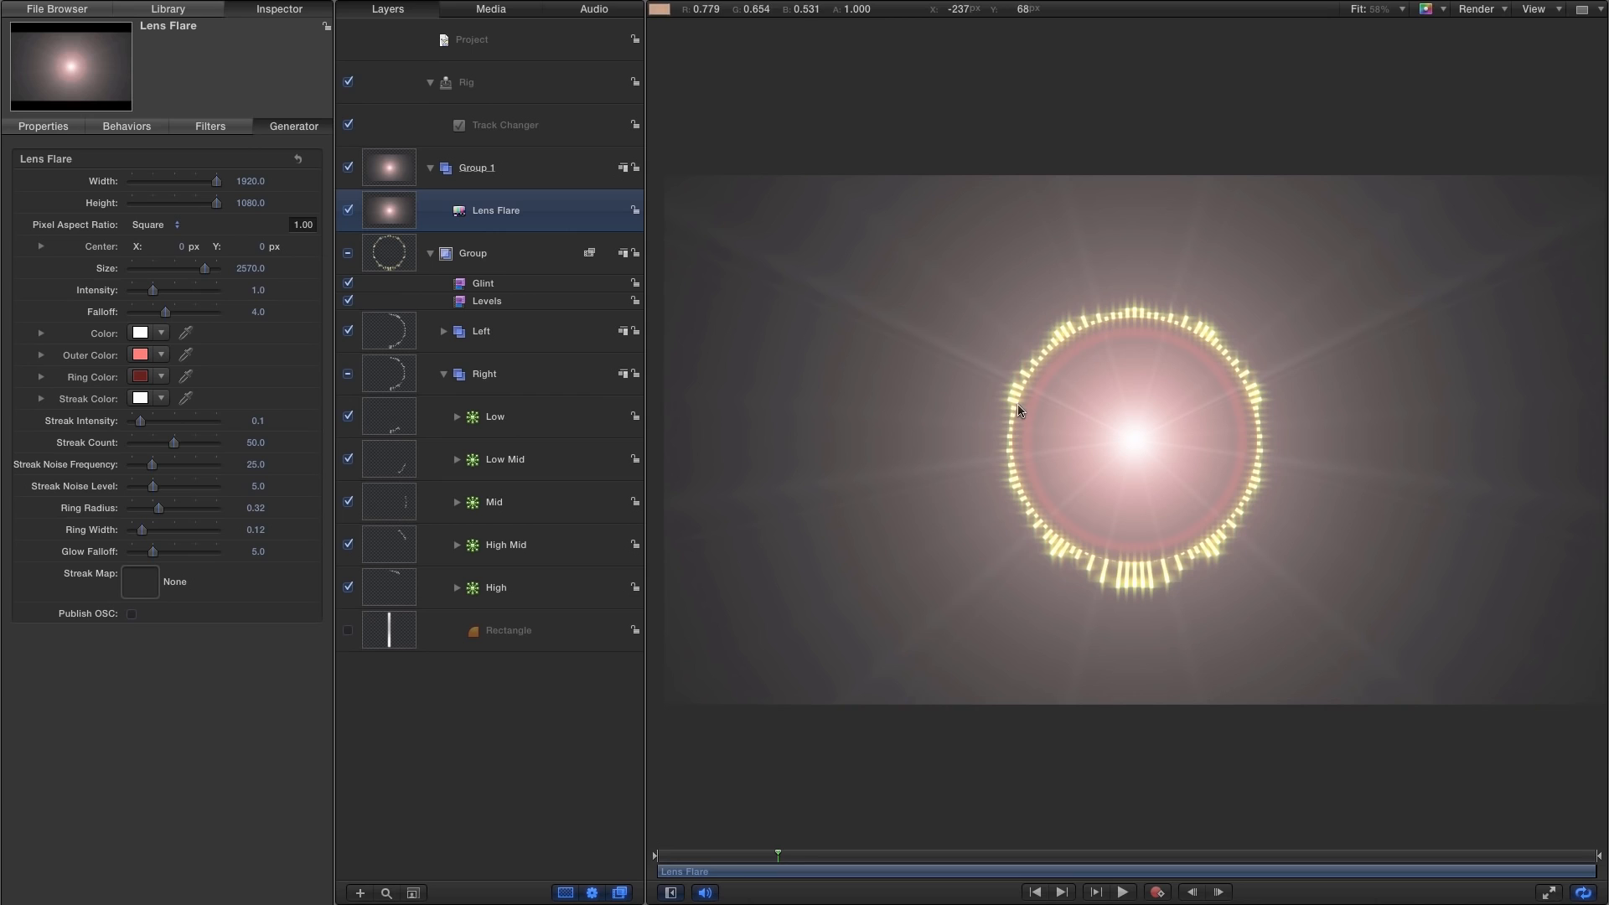
pyautogui.moveTo(141, 421); pyautogui.dragTo(88, 421)
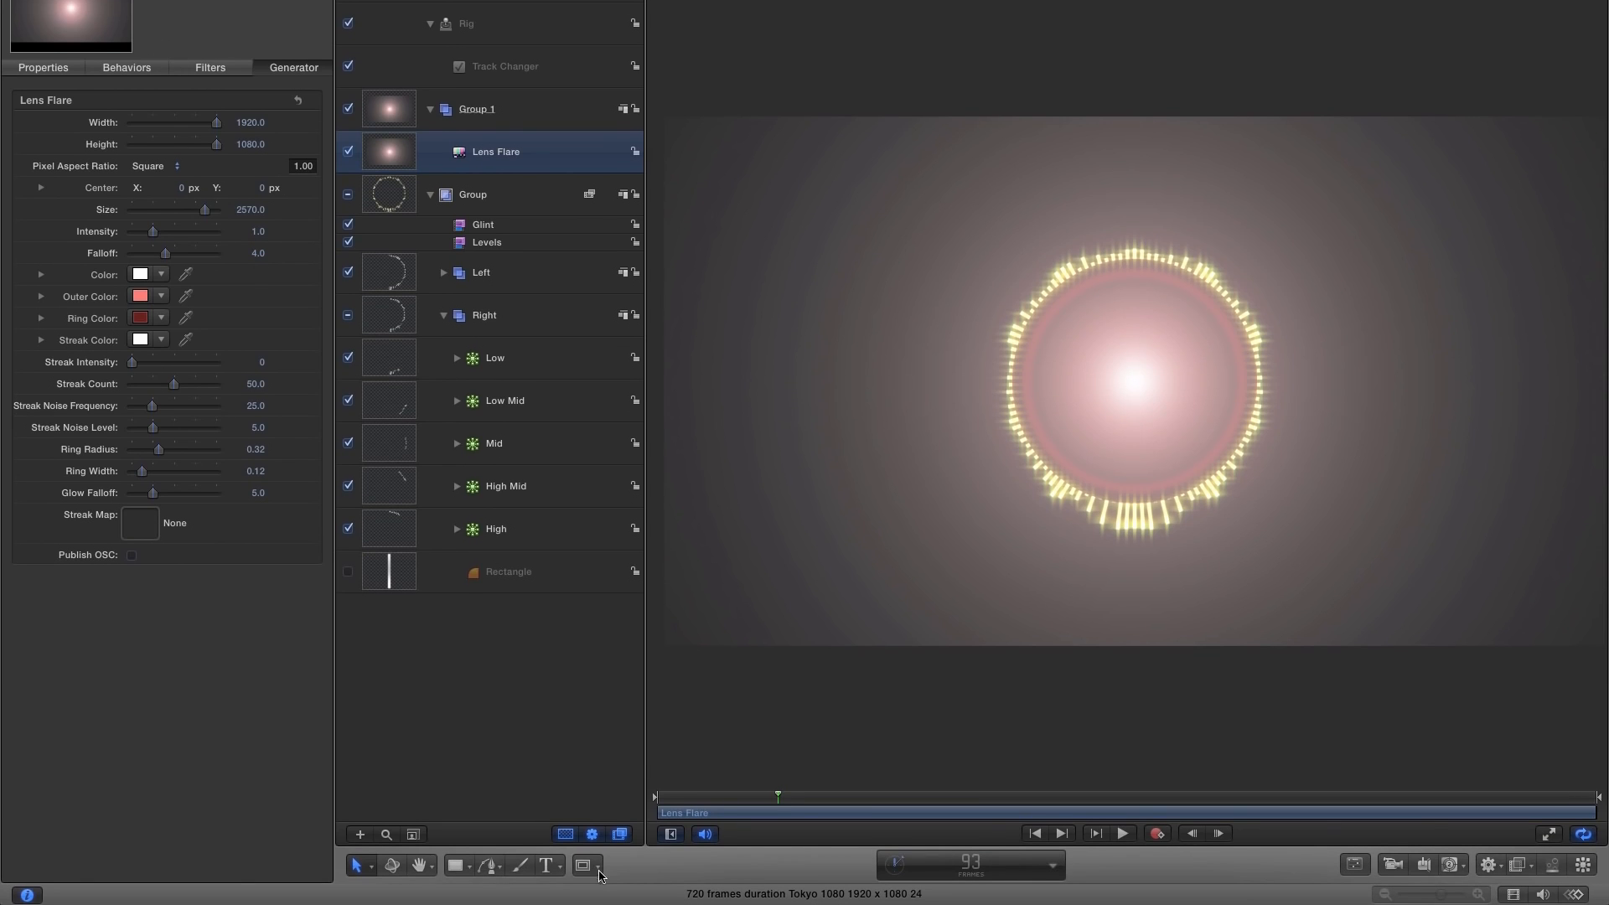
# Draw a circle mask of about 258 radius on the Lens Flare, reset its transform to center it, and open its mask controls.
pyautogui.click(584, 872)
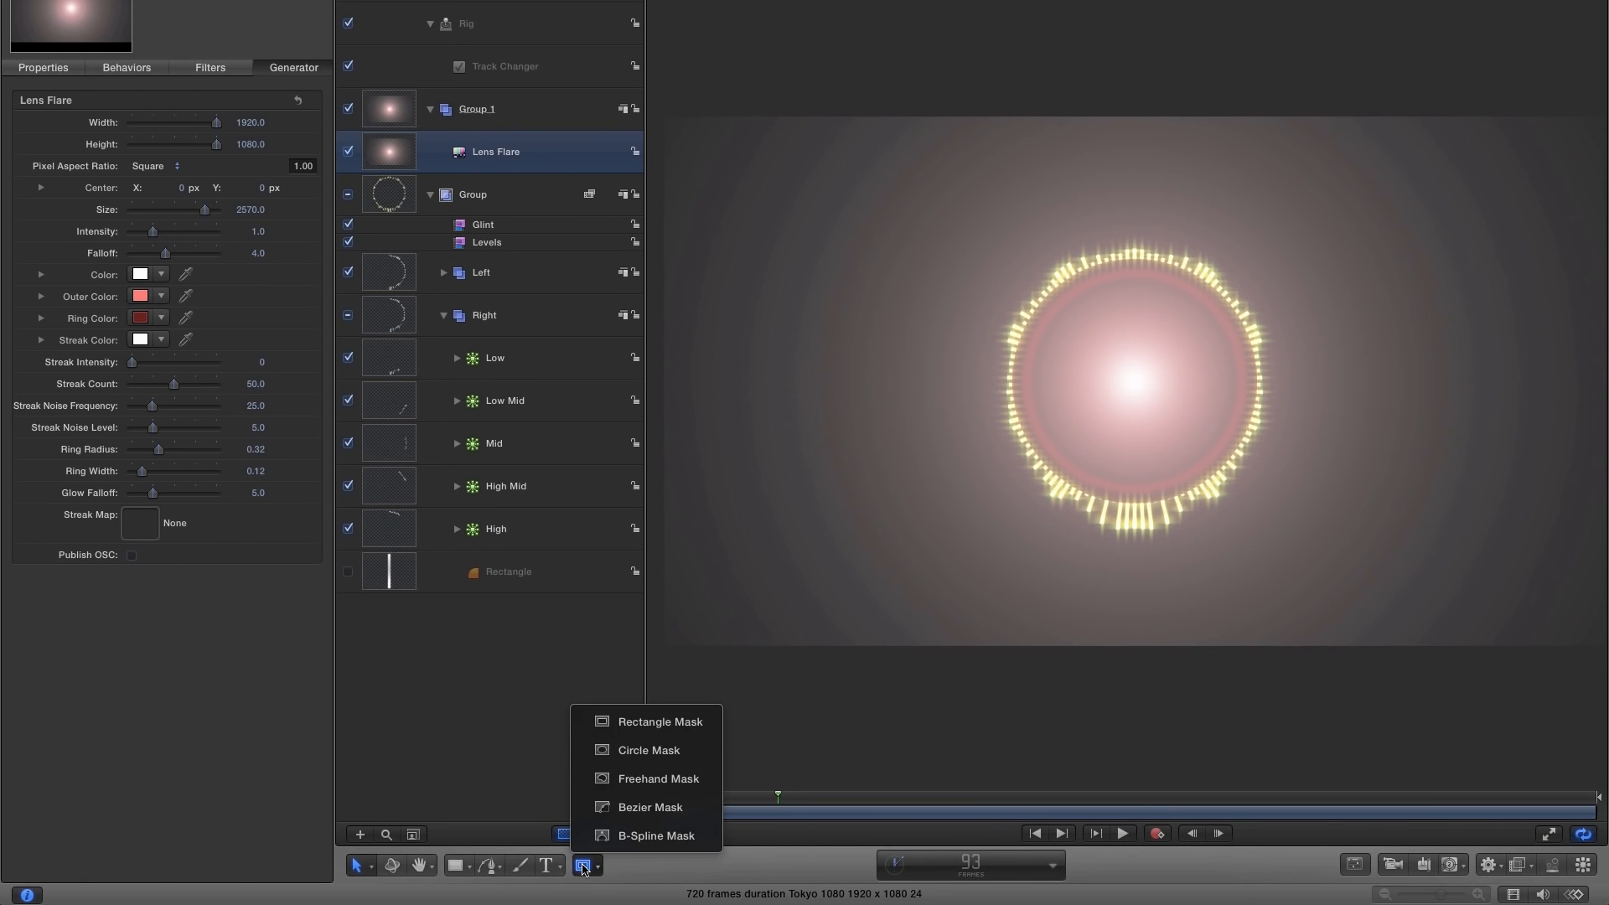
pyautogui.click(649, 748)
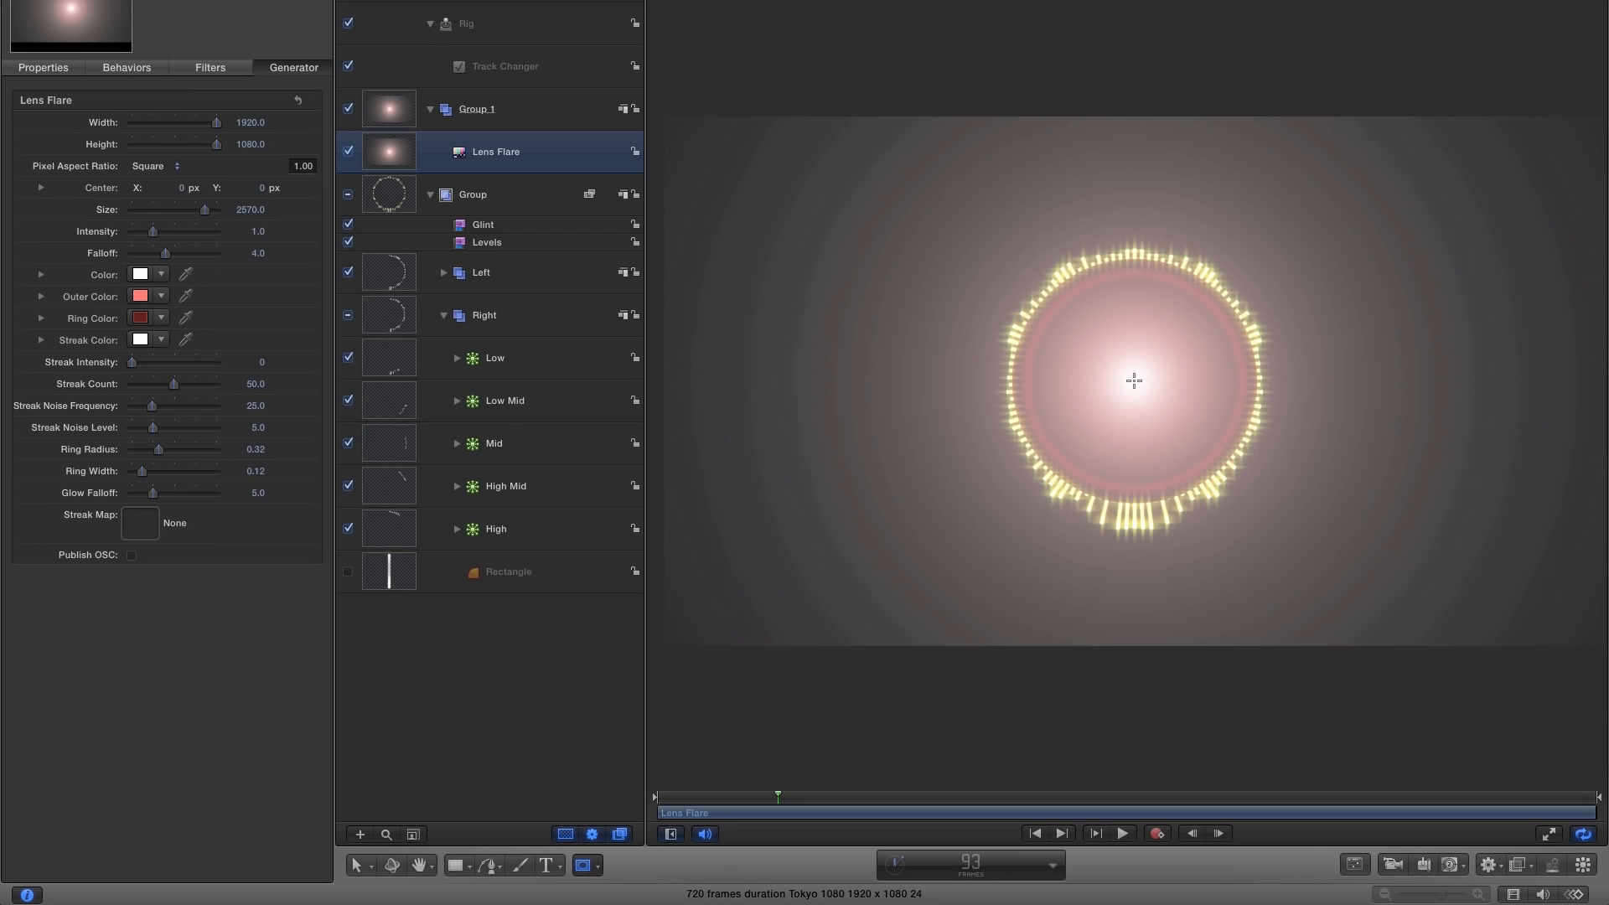
pyautogui.moveTo(1142, 400); pyautogui.dragTo(1276, 543)
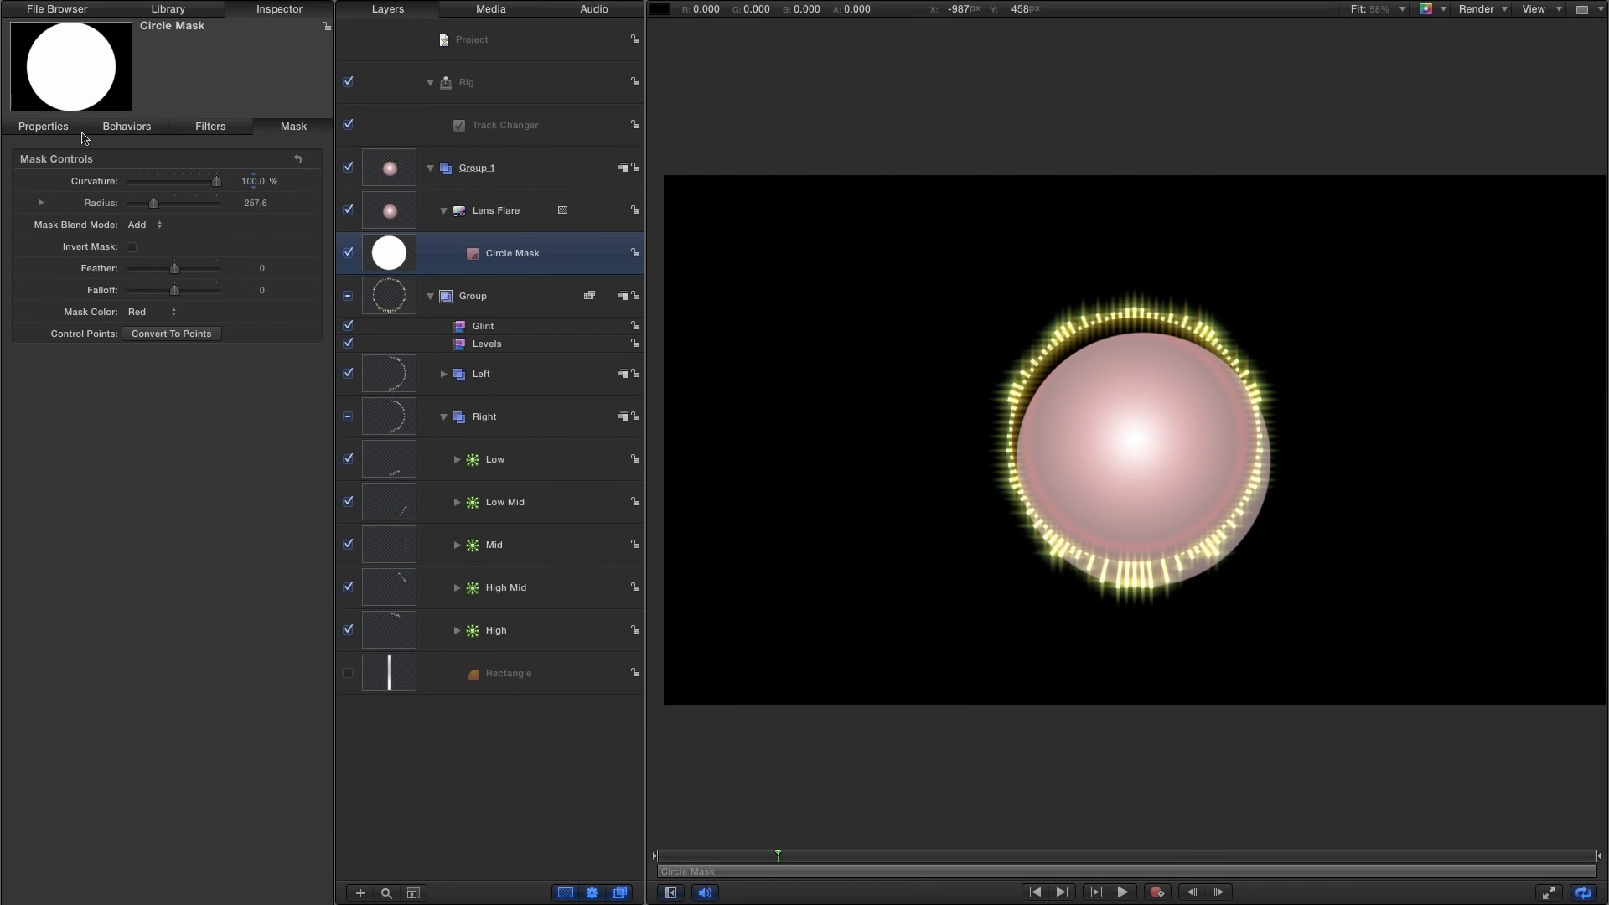
pyautogui.click(43, 90)
pyautogui.click(298, 159)
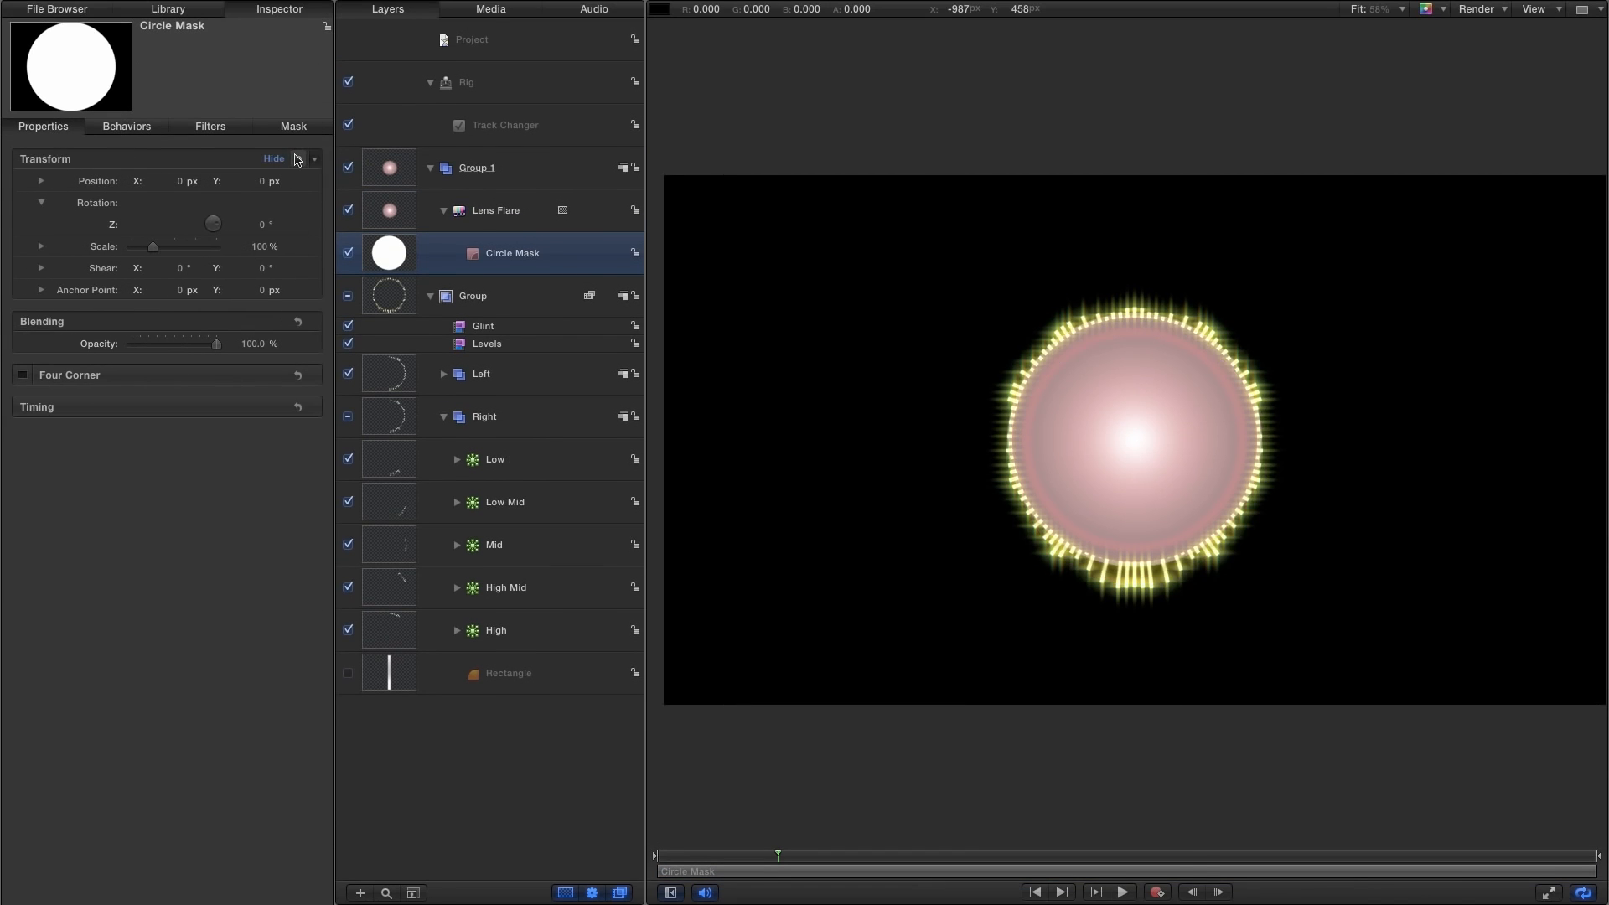
pyautogui.click(292, 126)
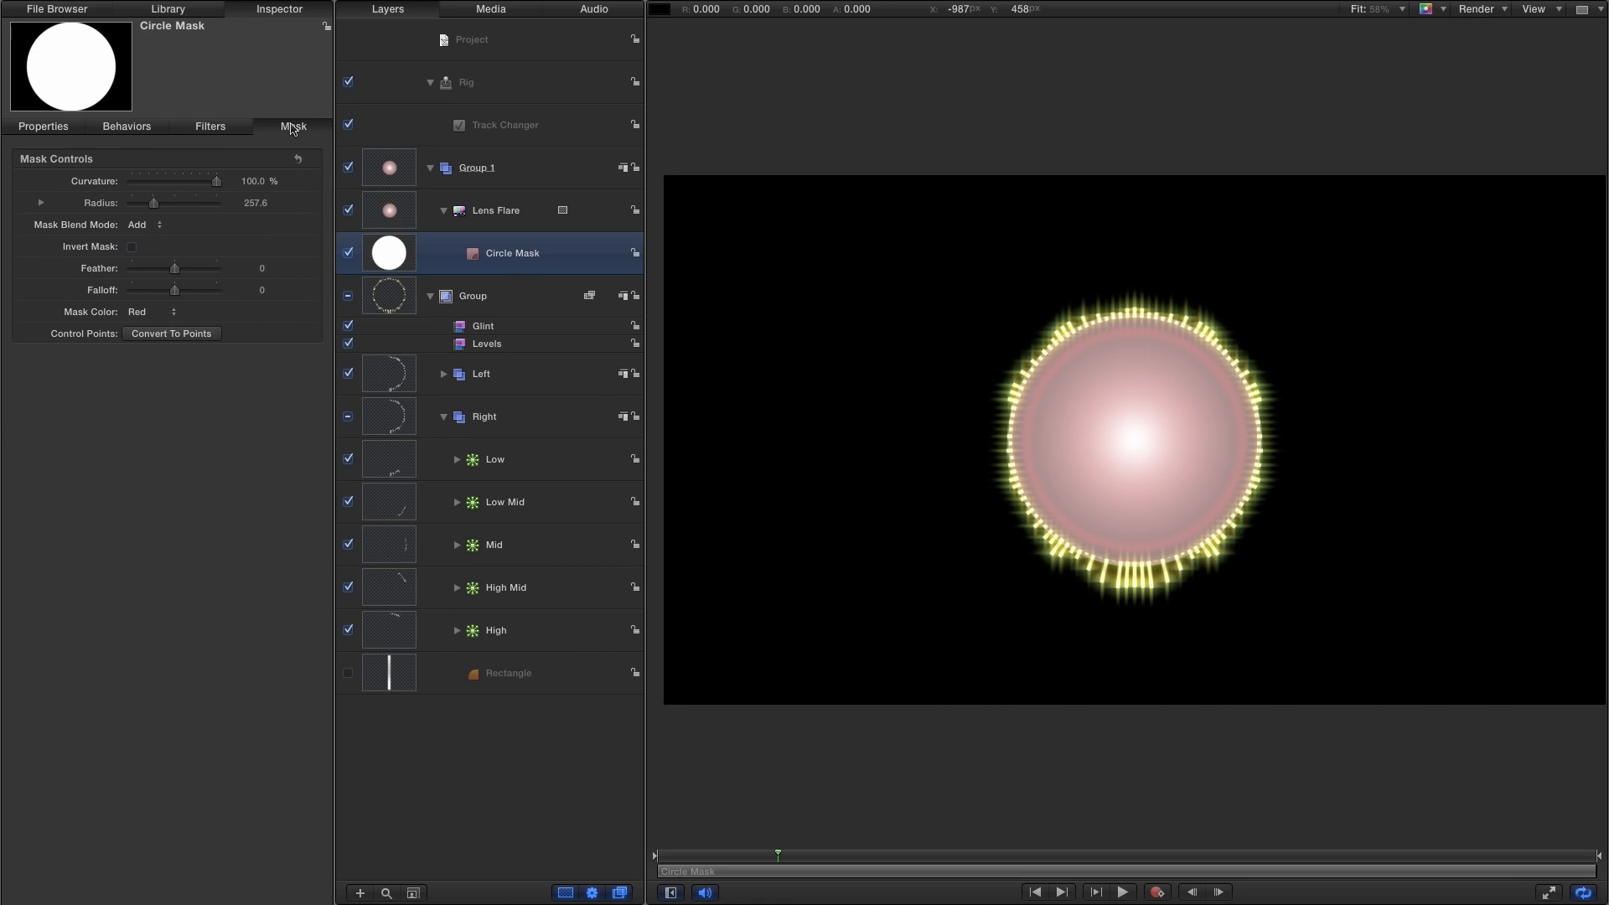
# Soften the circle mask with a Feather of about -76 and tint the Lens Flare's main Color pale cream.
pyautogui.moveTo(264, 270); pyautogui.dragTo(253, 268)
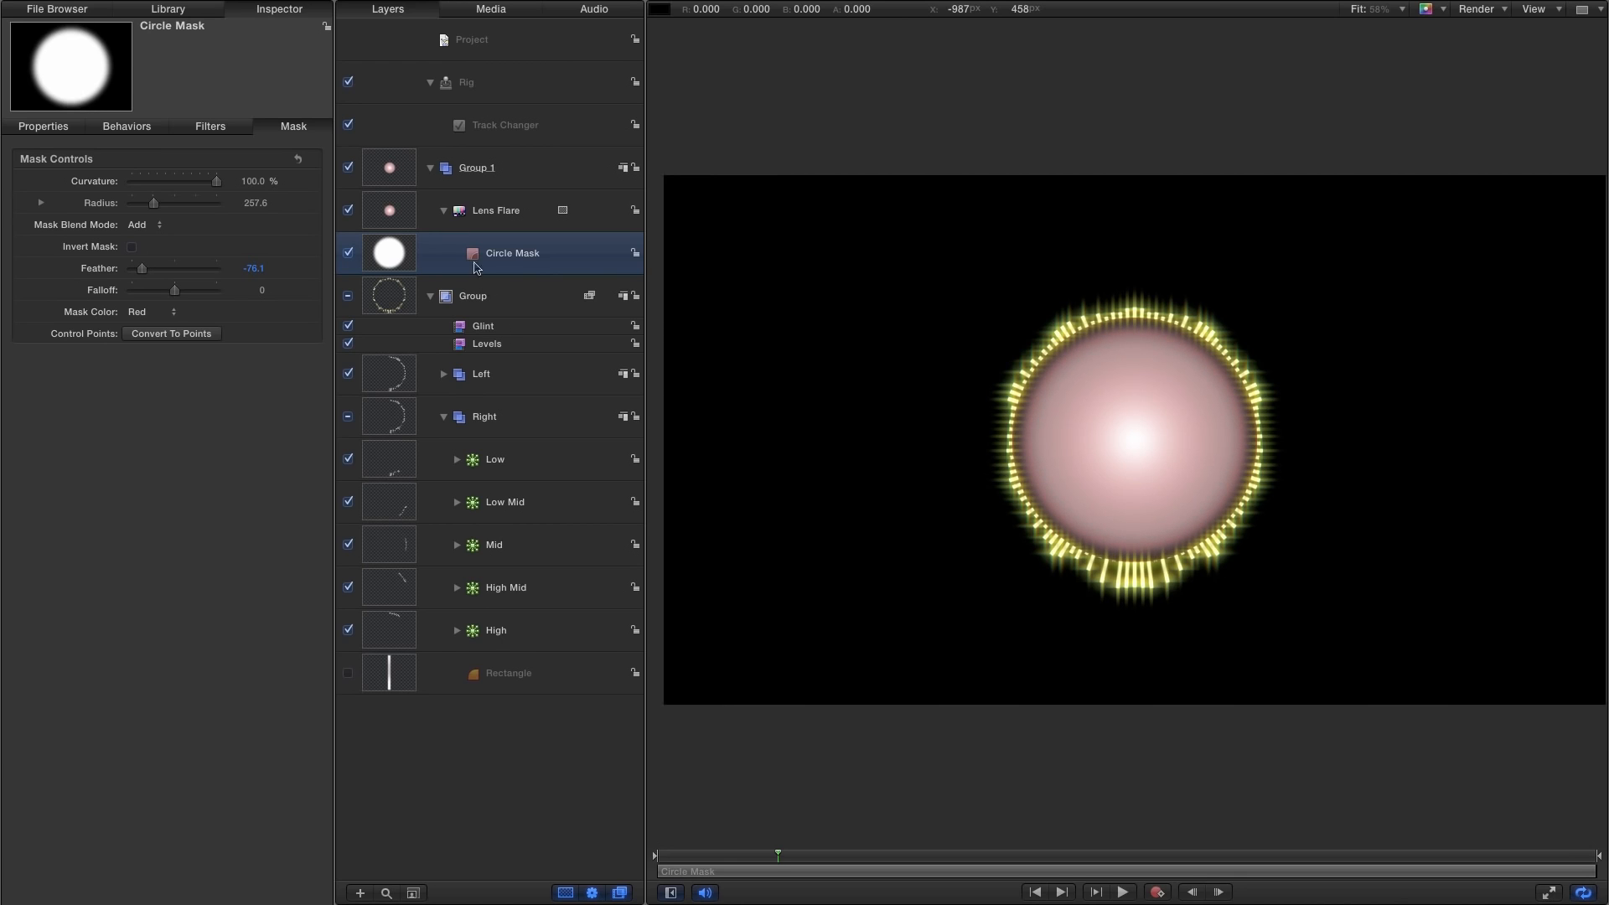
pyautogui.click(386, 217)
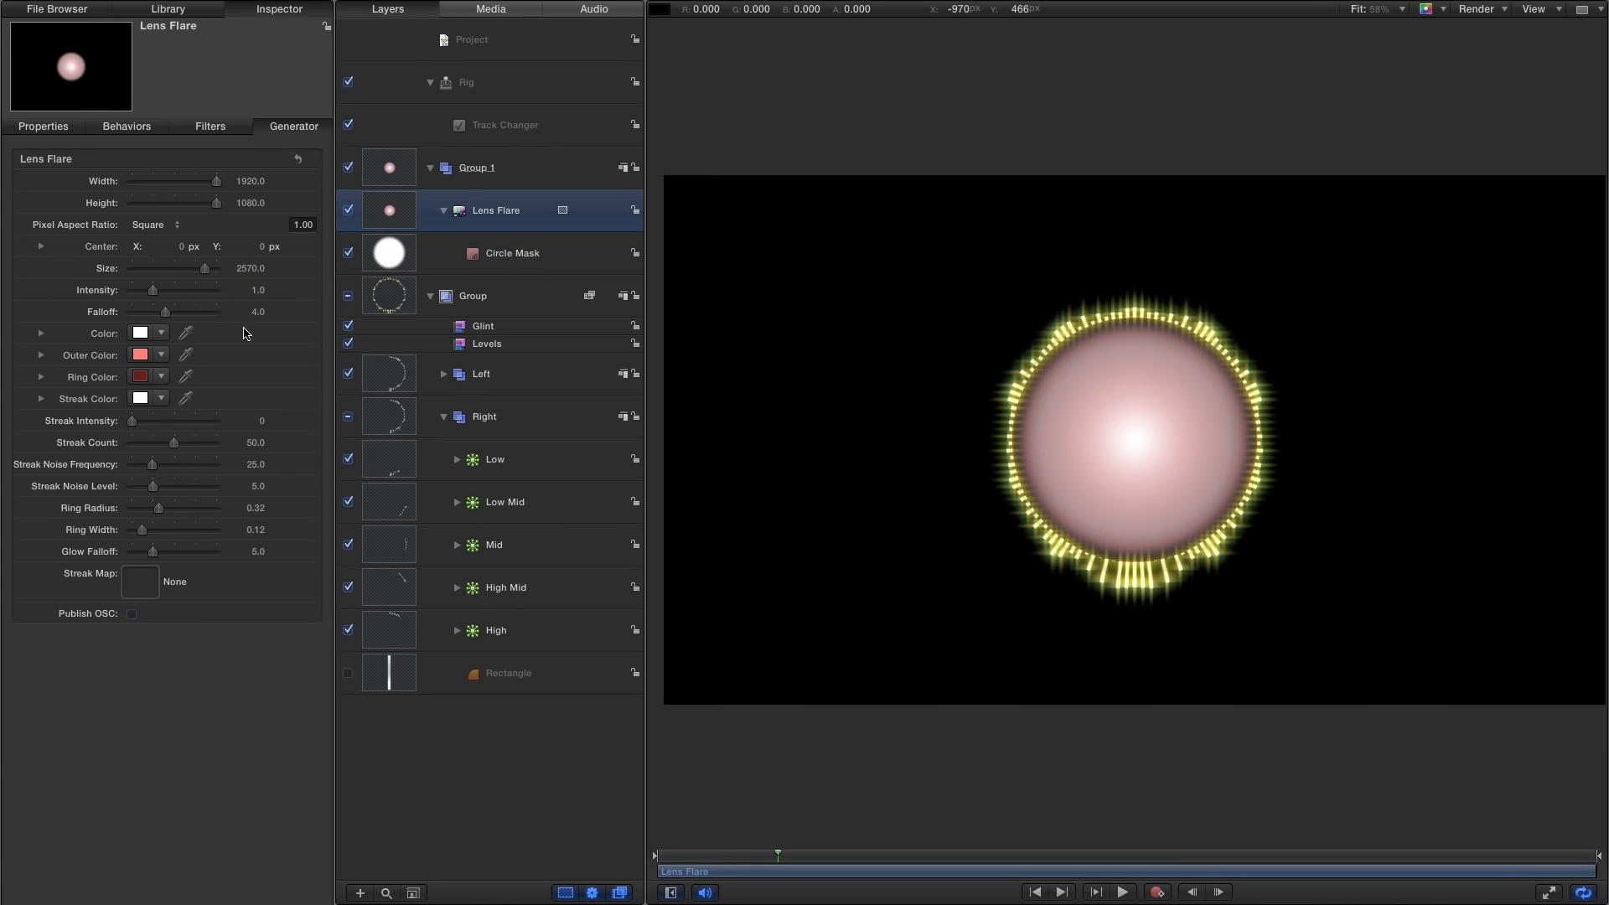
pyautogui.click(140, 333)
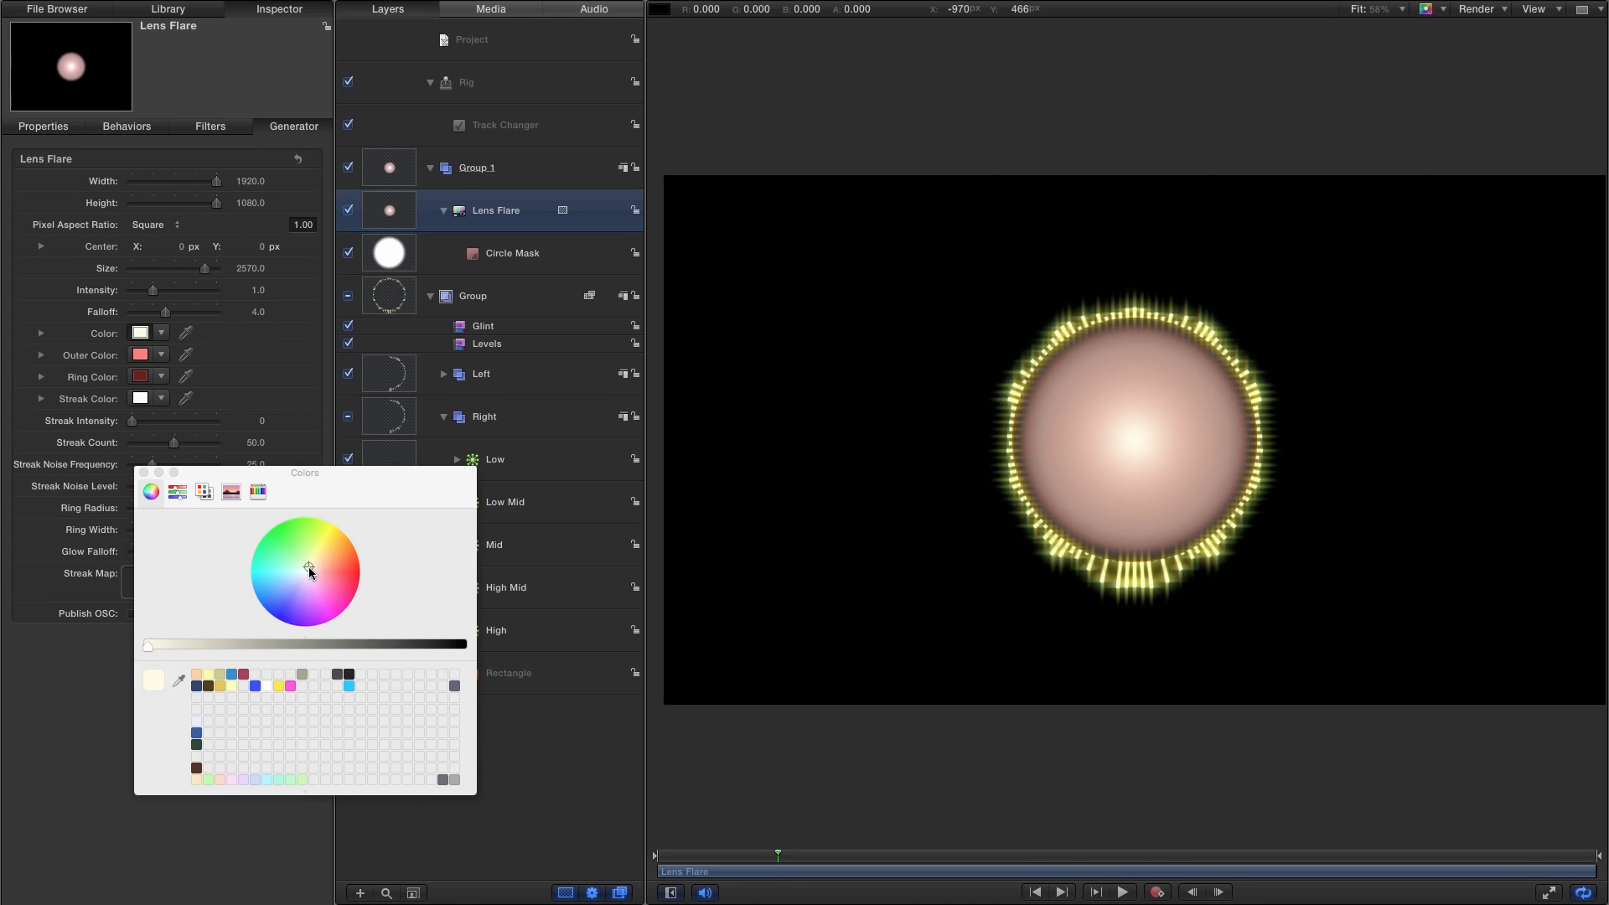
pyautogui.click(144, 473)
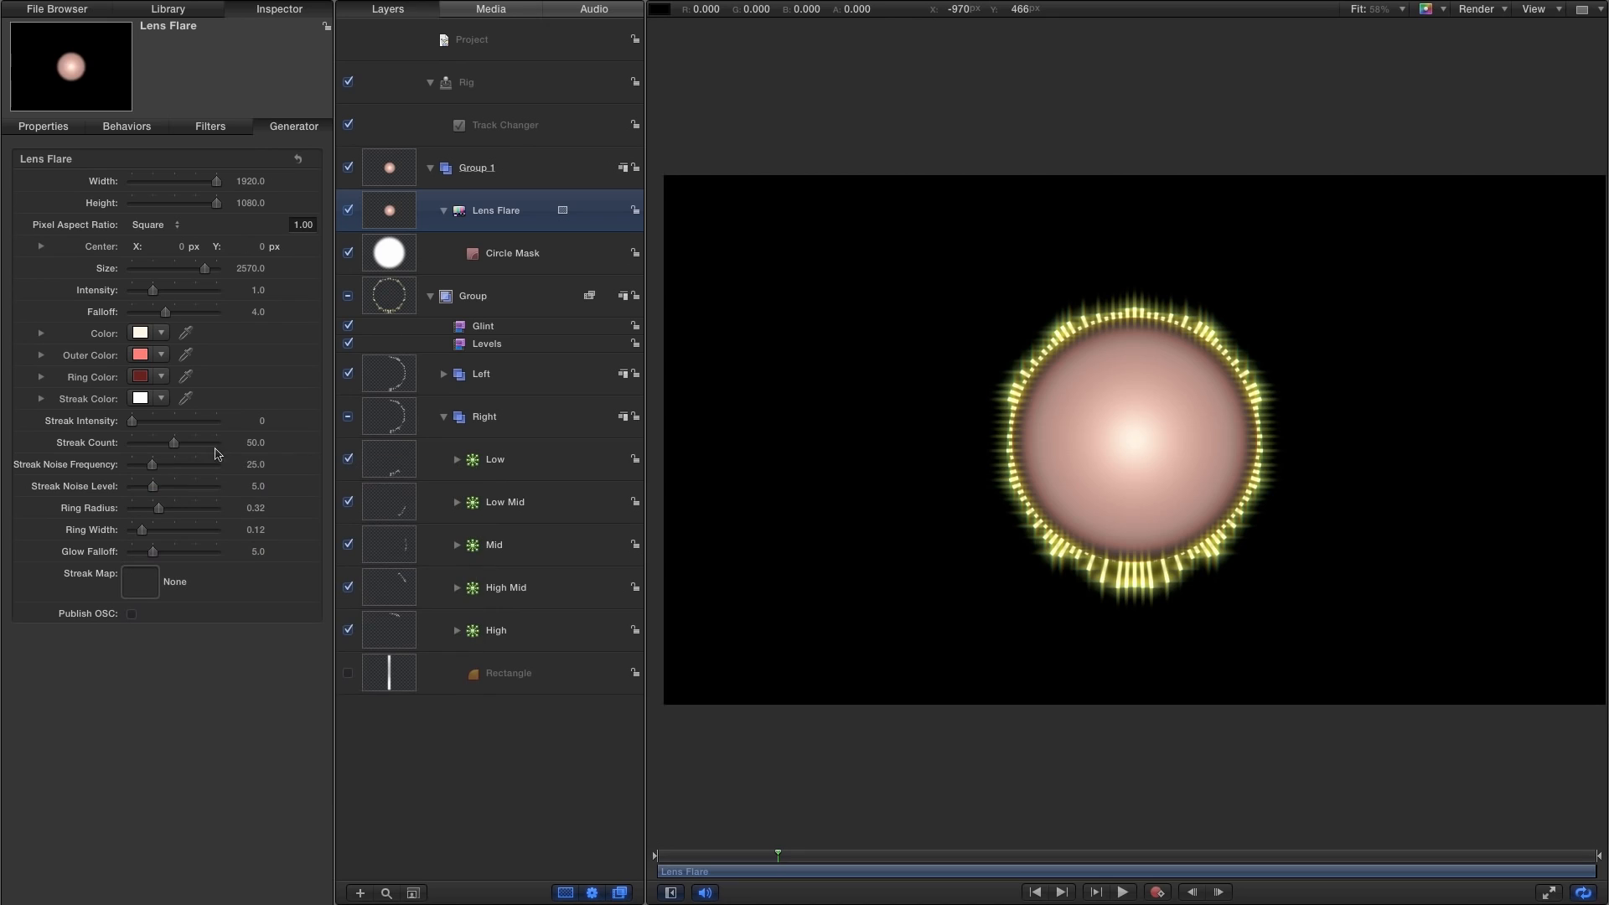
# Add a Link behavior to the Lens Flare's Intensity, driven by the Y Scale of the Low replicator's rectangle cell.
pyautogui.click(456, 460)
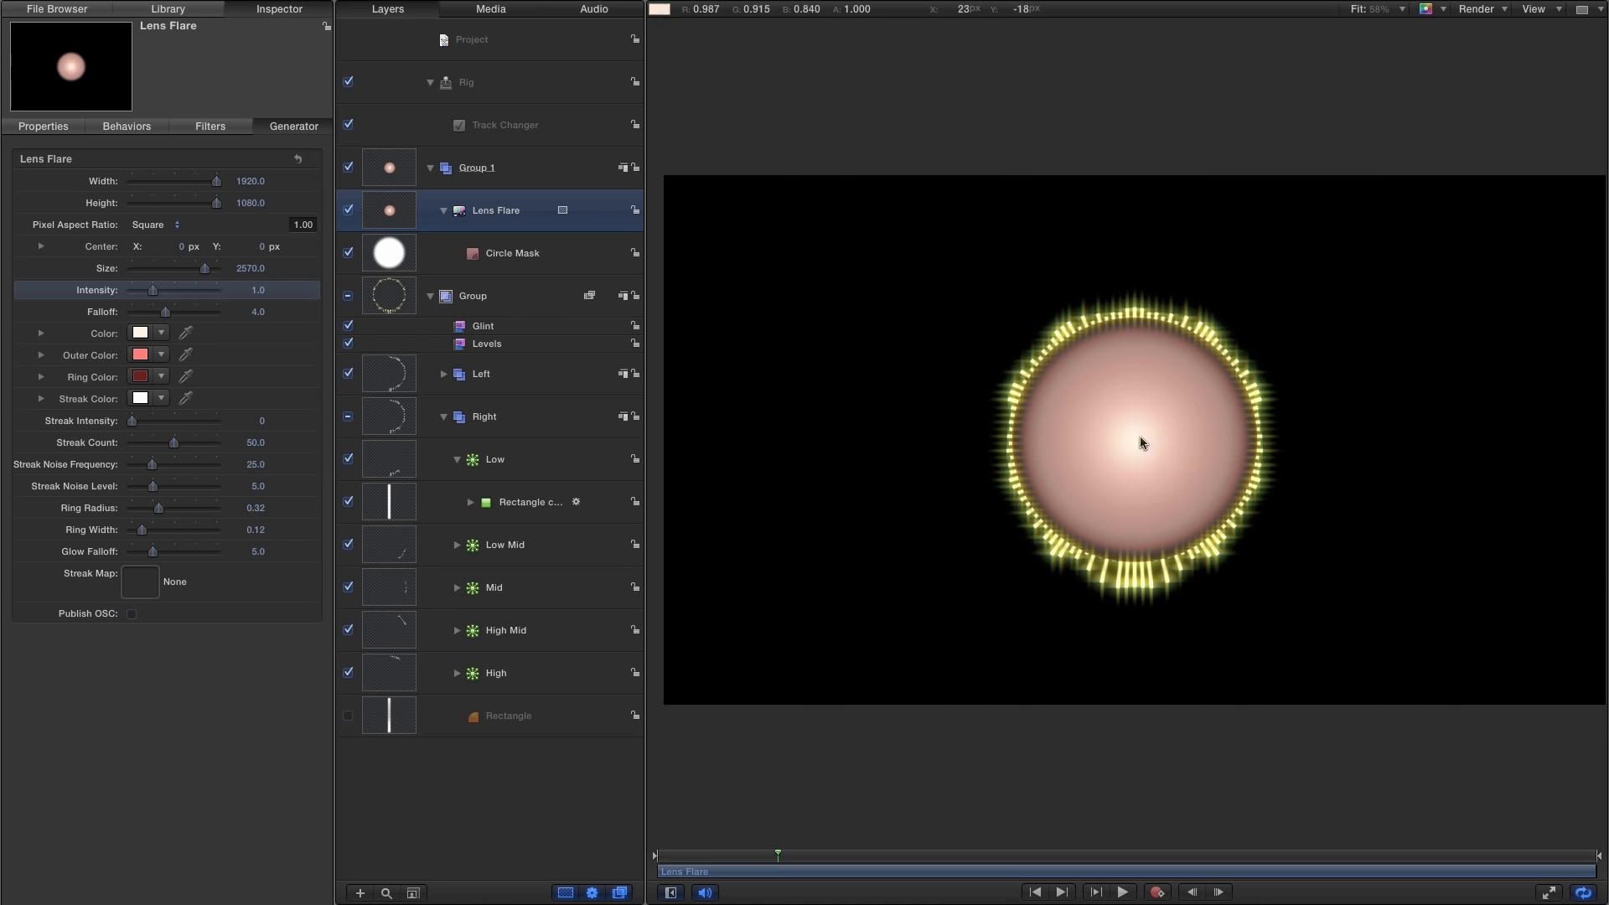
pyautogui.rightClick(77, 290)
pyautogui.moveTo(163, 443)
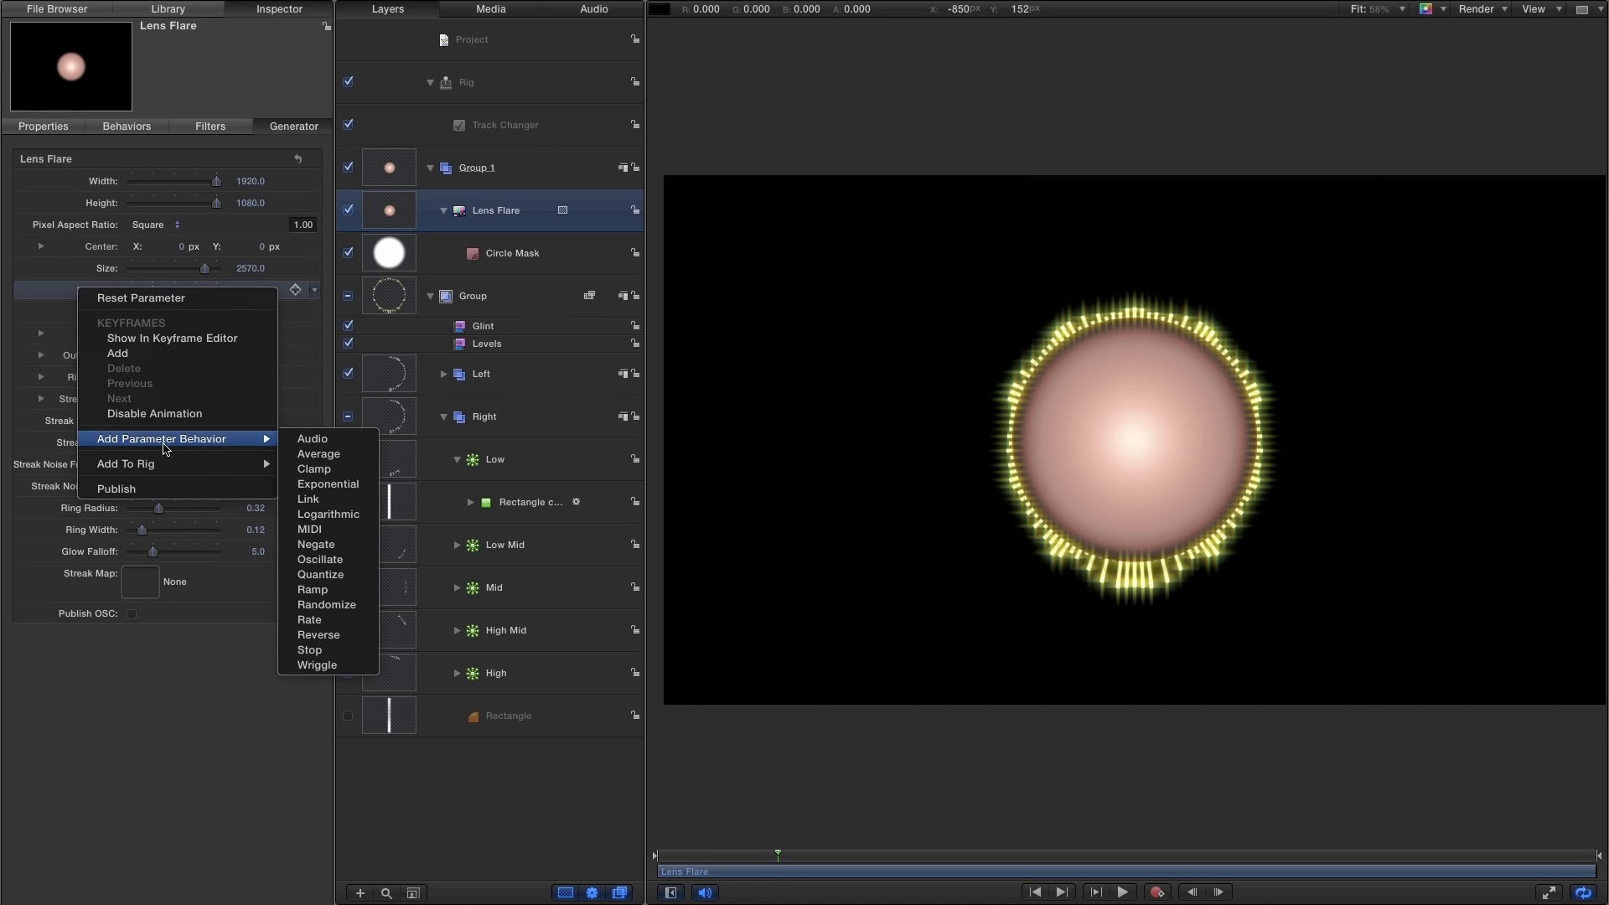
pyautogui.click(351, 500)
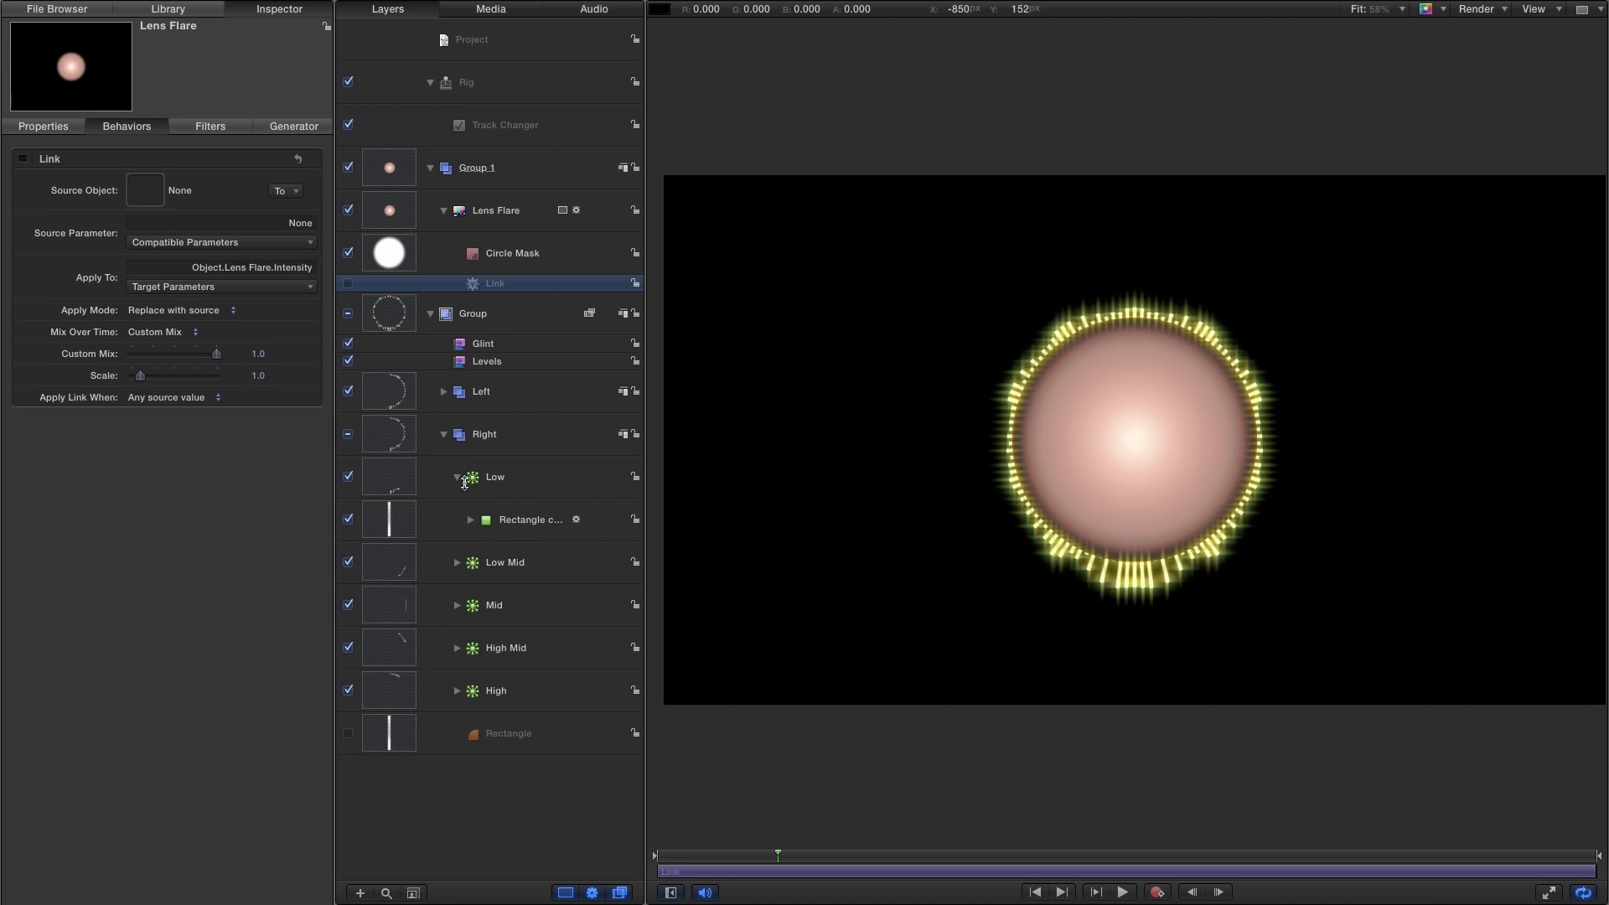
pyautogui.moveTo(396, 517); pyautogui.dragTo(139, 189)
pyautogui.click(184, 242)
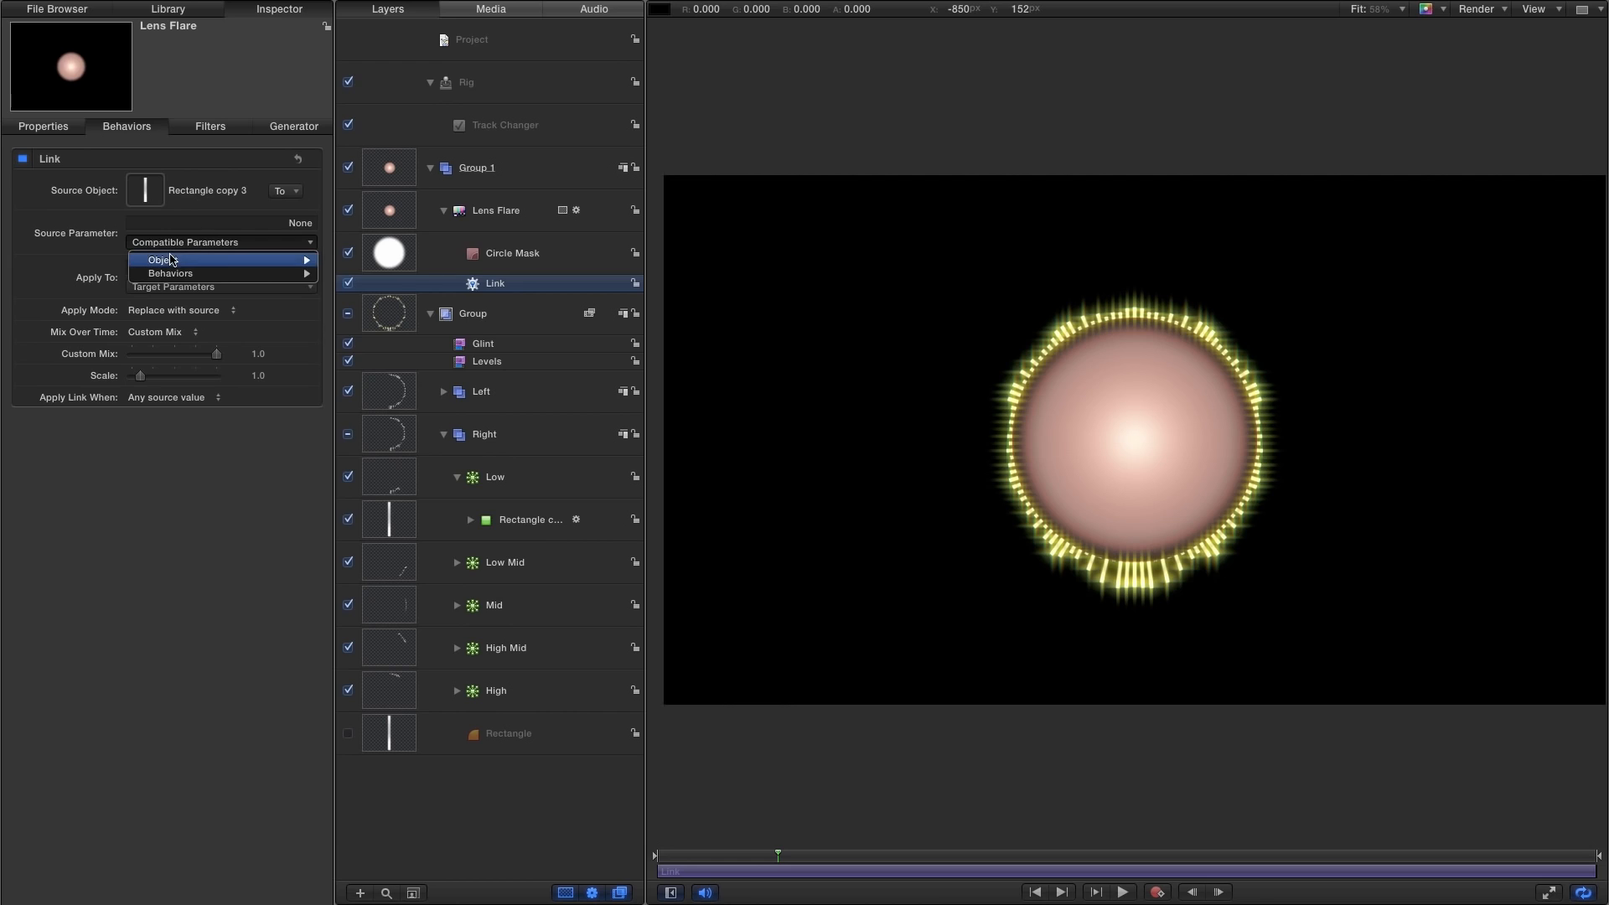
pyautogui.moveTo(172, 261)
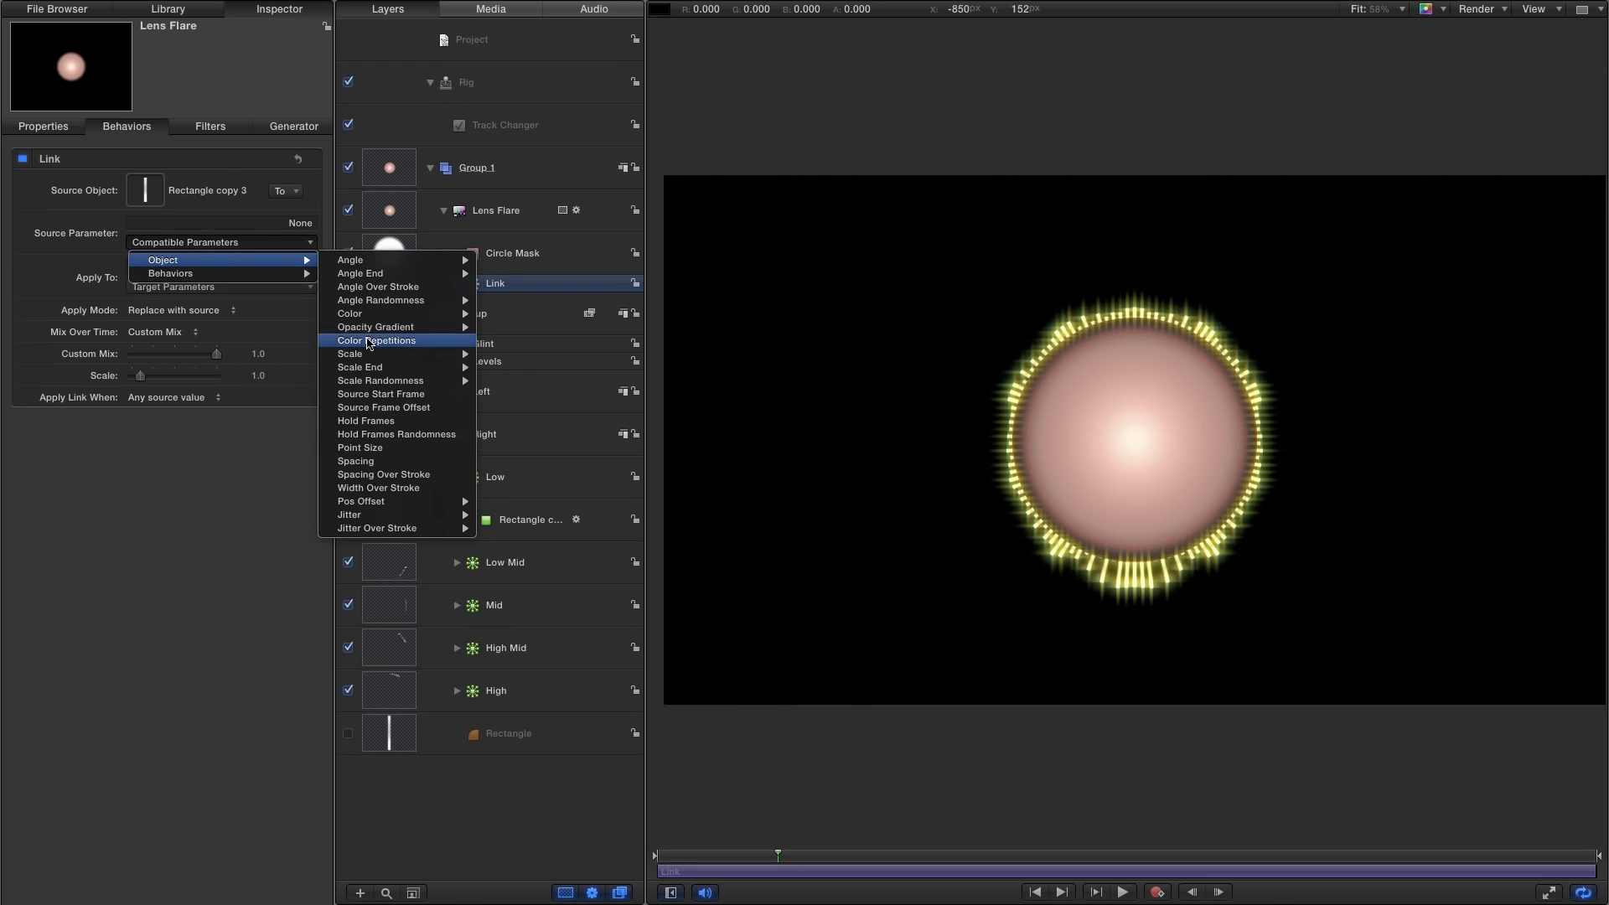
pyautogui.moveTo(372, 353)
pyautogui.click(499, 369)
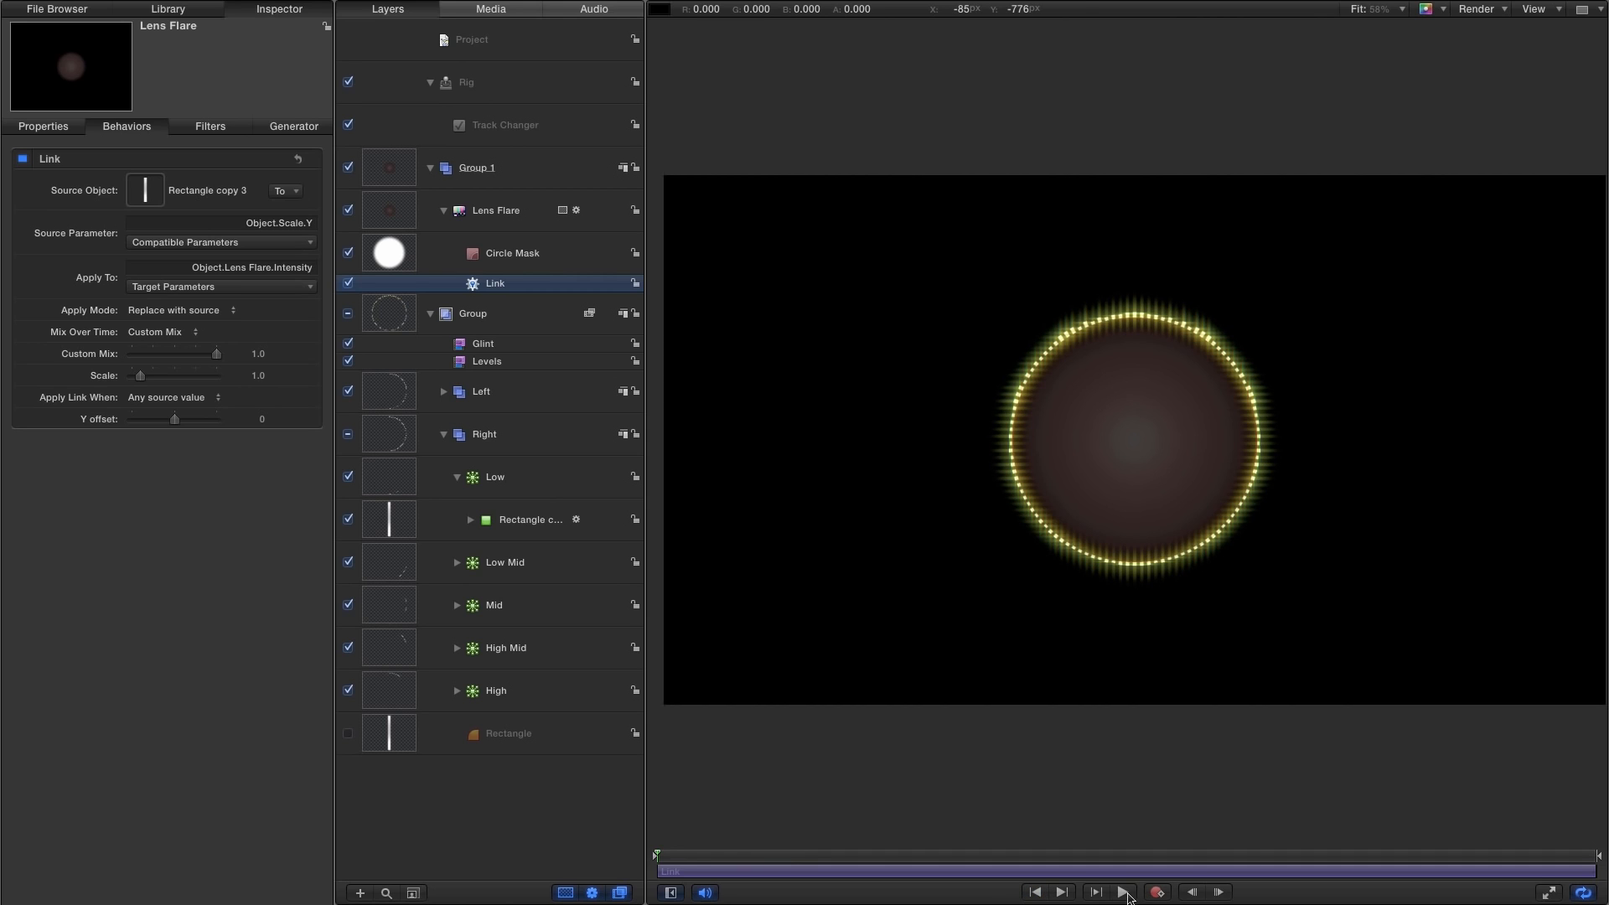
# Set the Link behavior's Scale to 4 and play the project from the start to check the pulsing flare.
pyautogui.click(1124, 893)
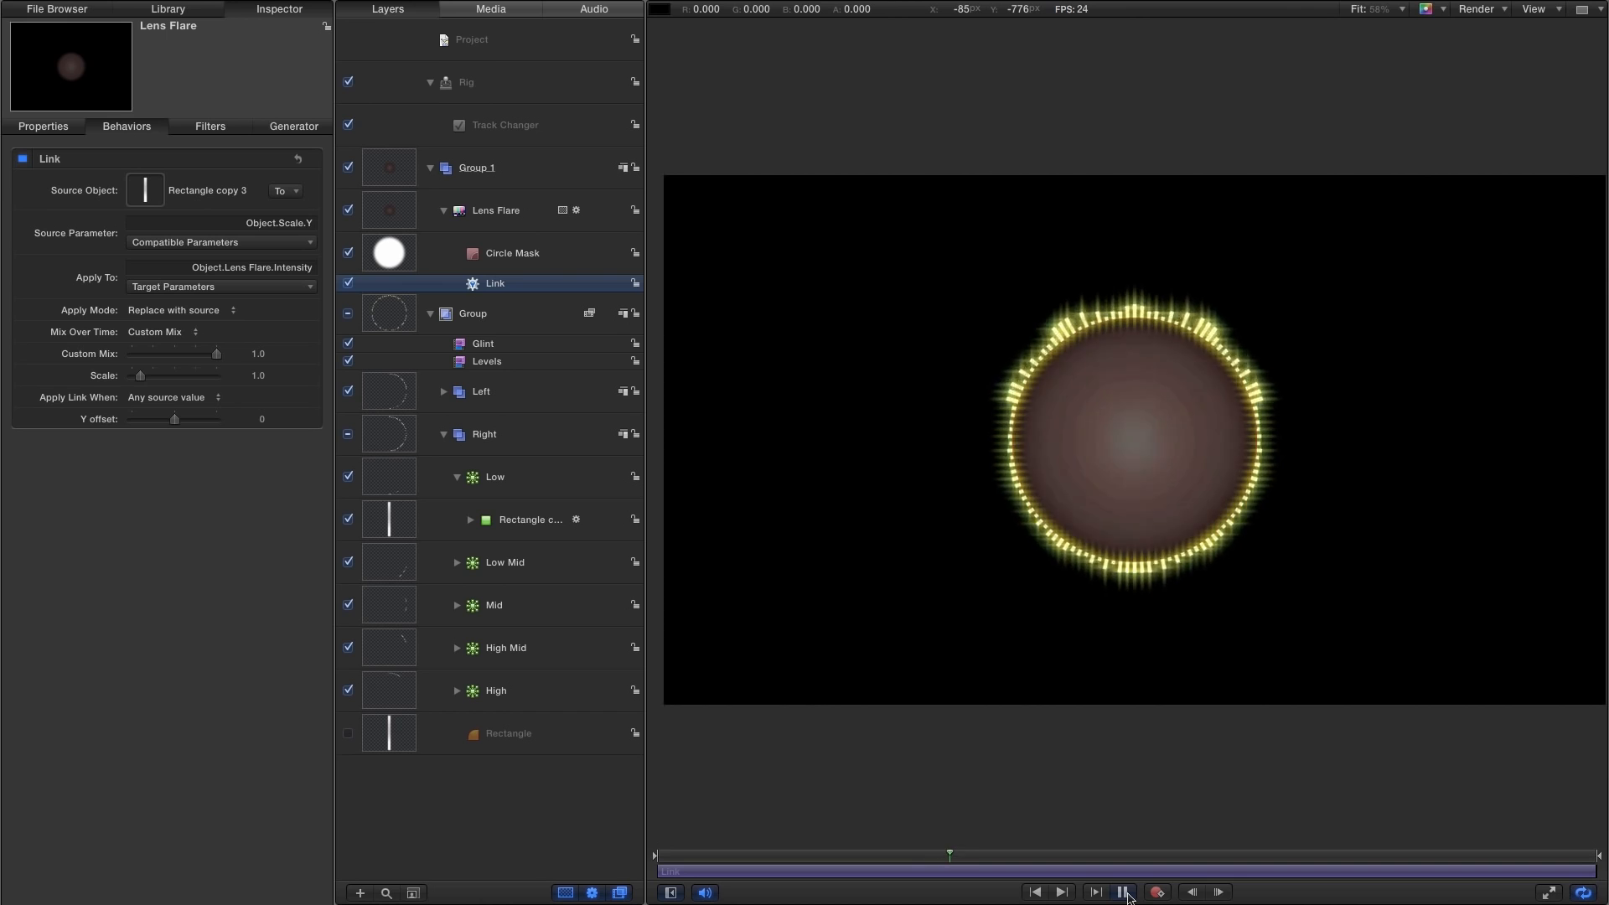
pyautogui.click(1122, 893)
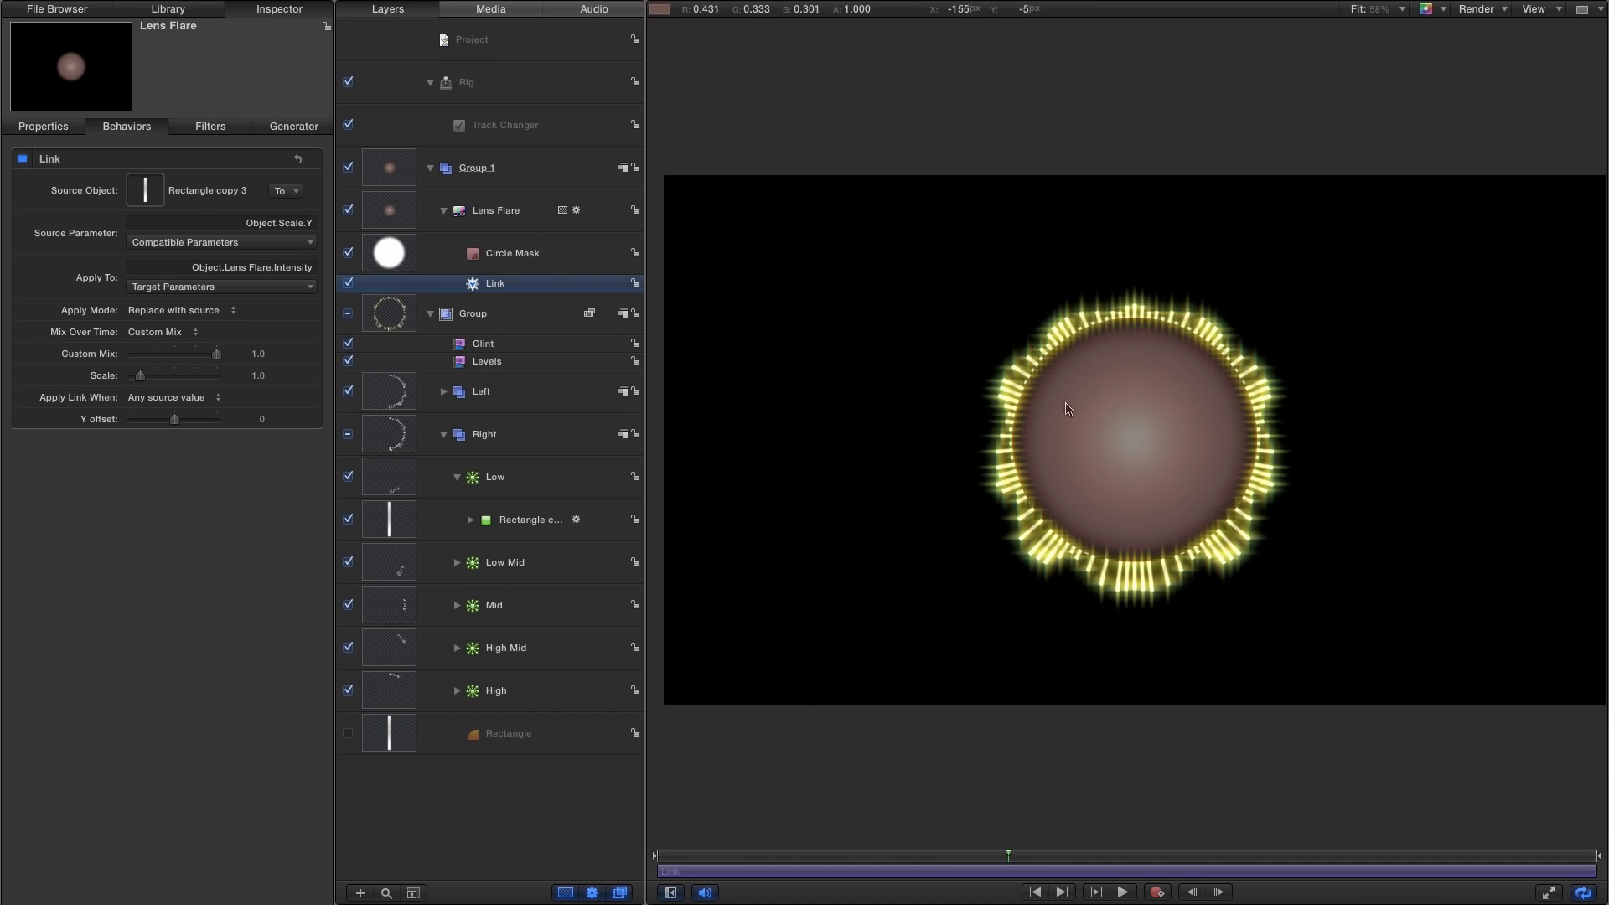
pyautogui.click(260, 377)
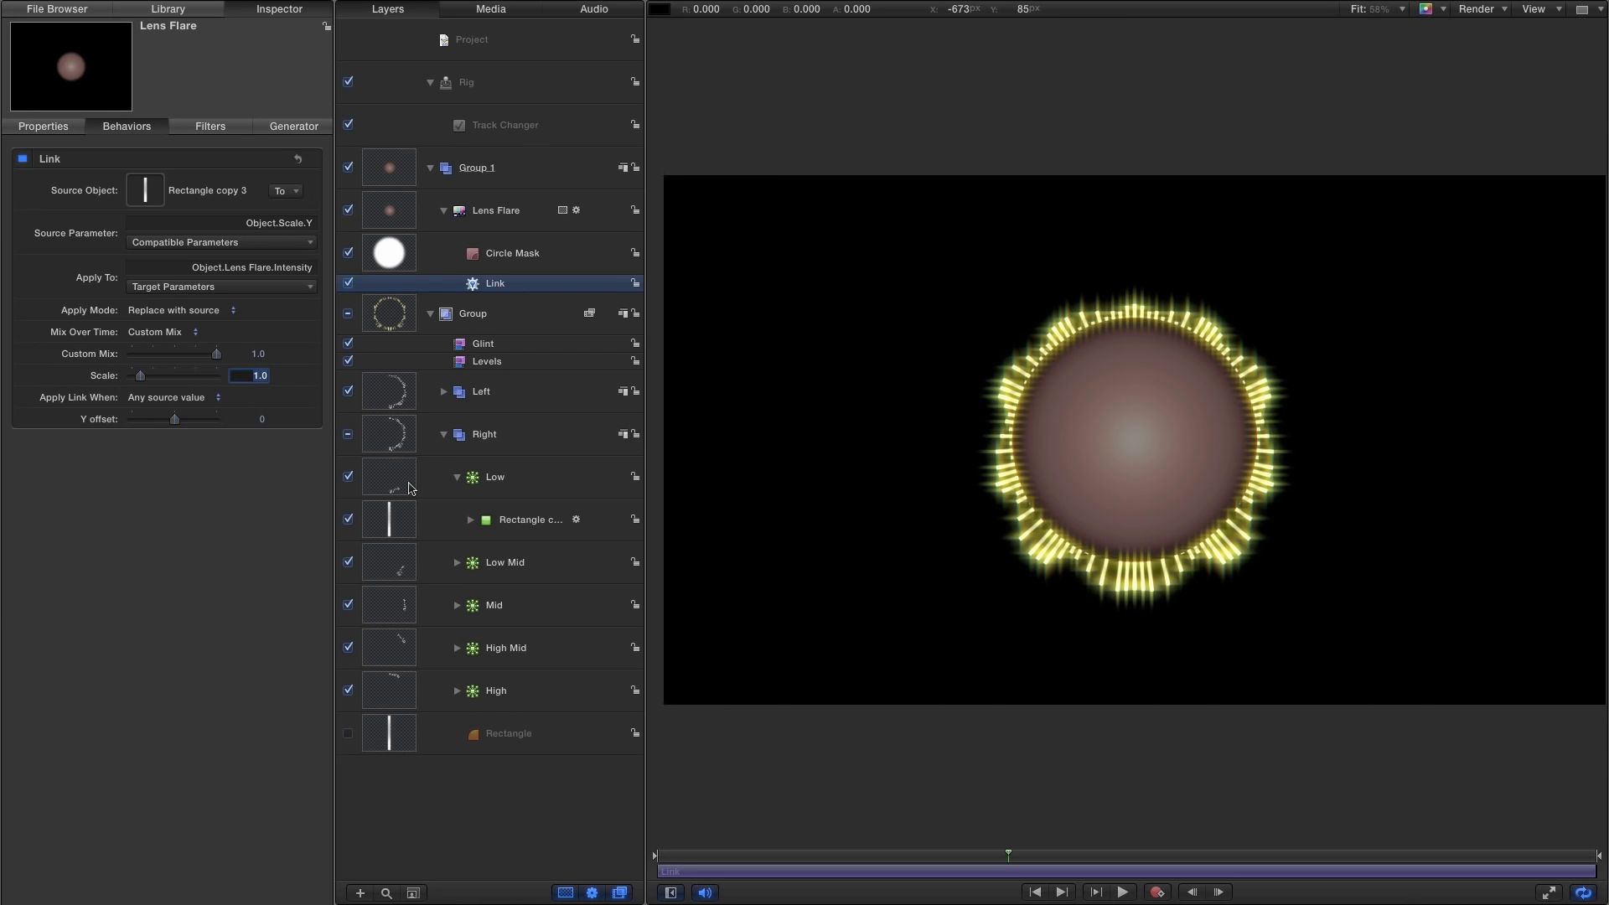
pyautogui.write('3')
pyautogui.press('Return')
pyautogui.write('4')
pyautogui.press('Return')
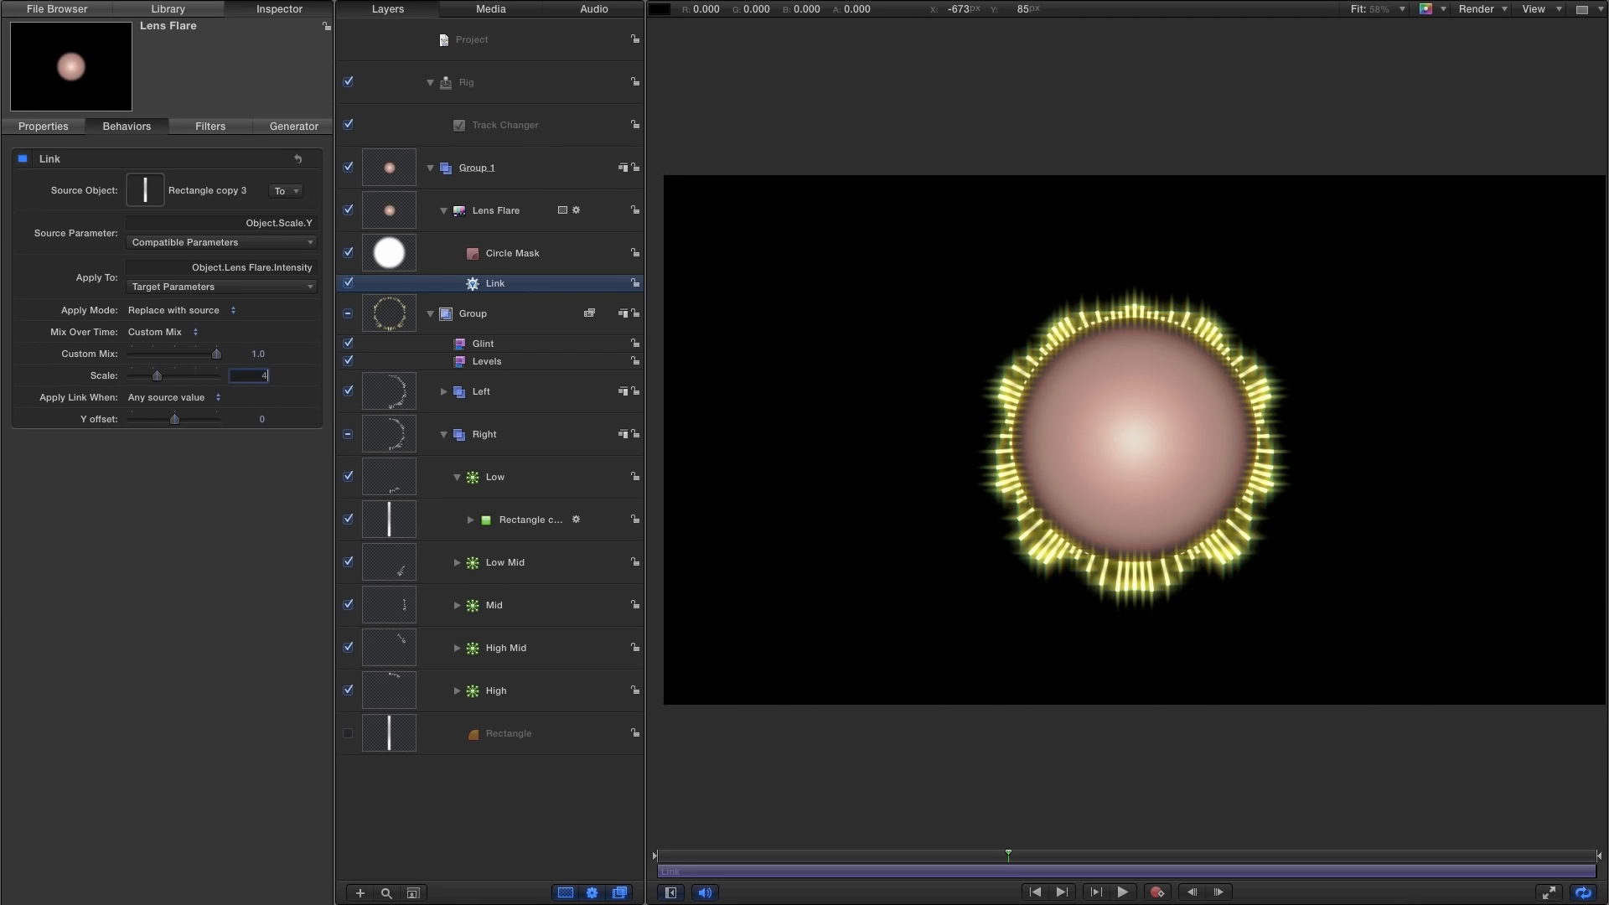
pyautogui.click(1035, 891)
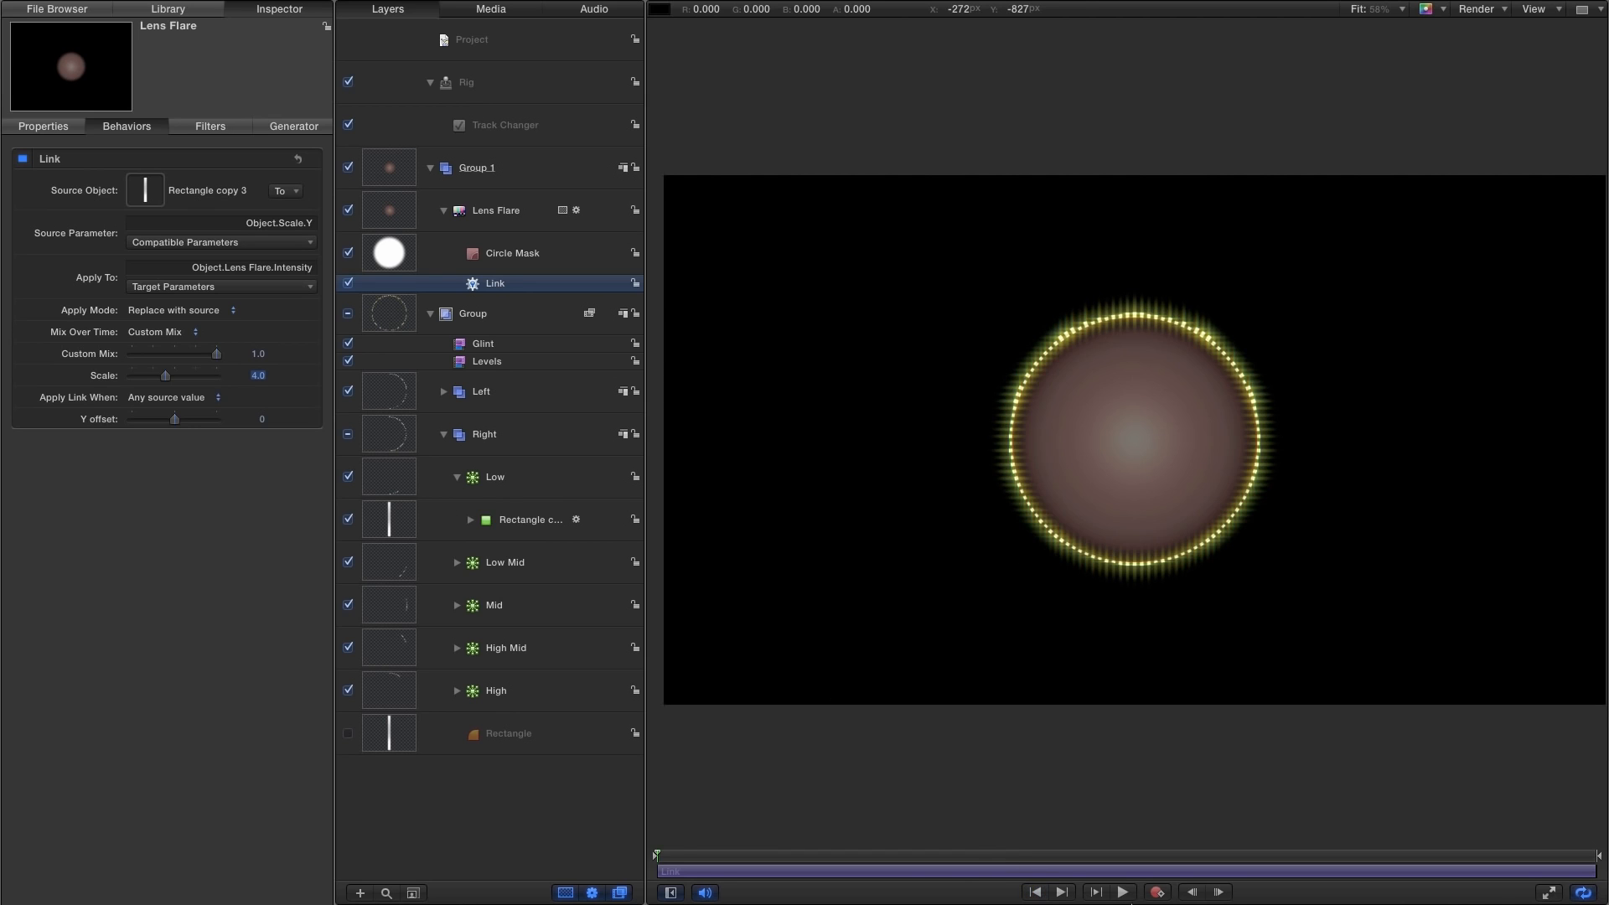
pyautogui.click(1123, 892)
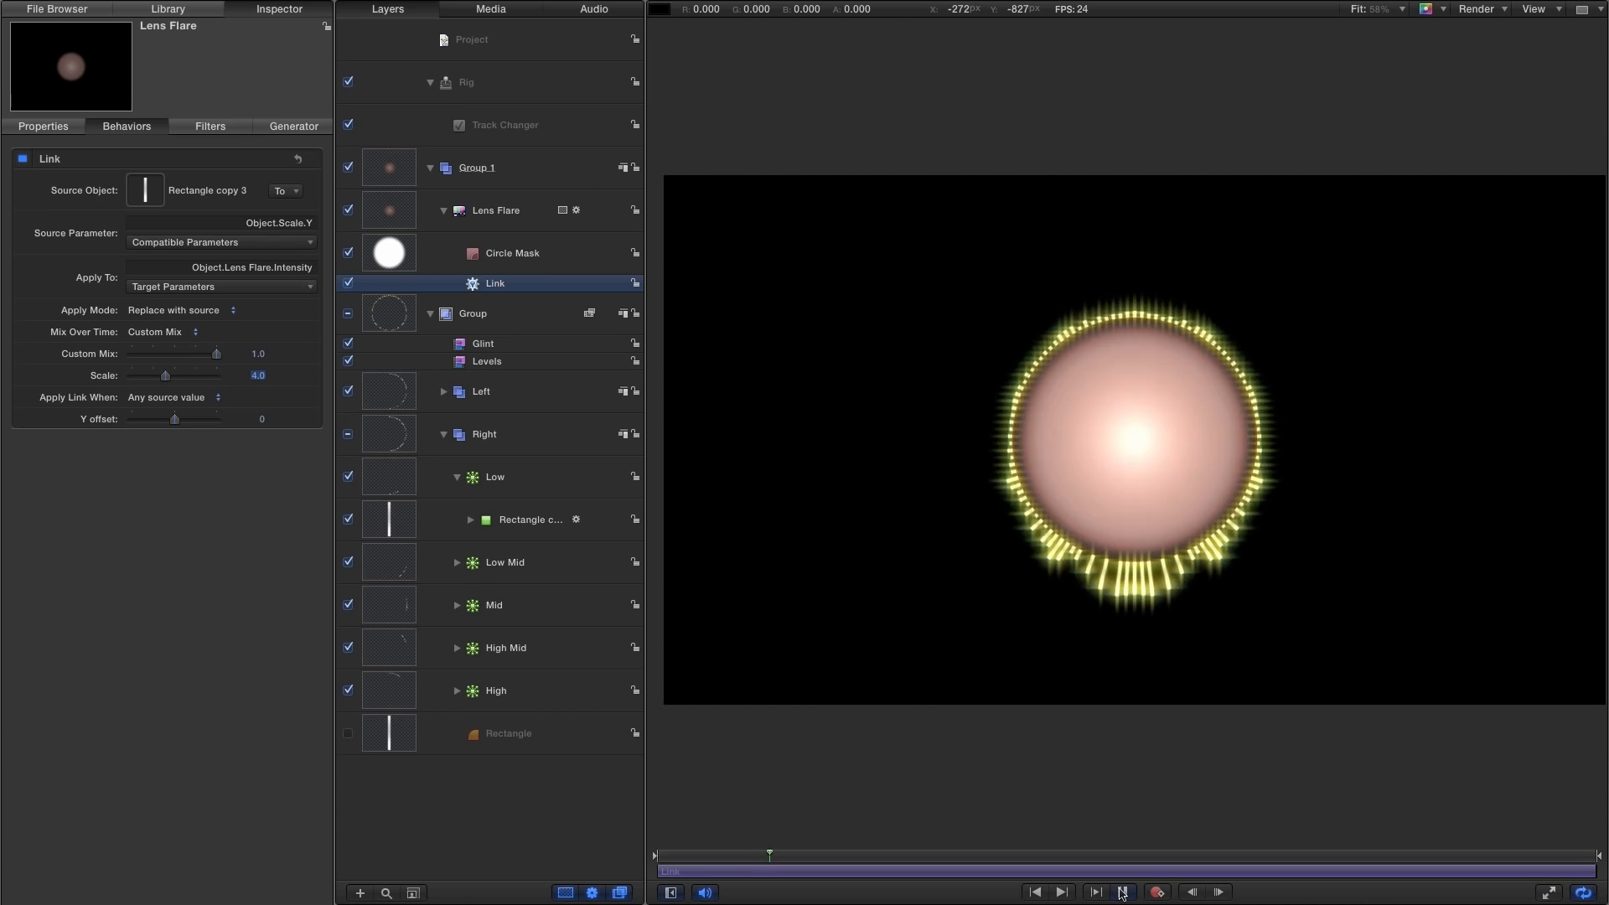
pyautogui.click(1123, 892)
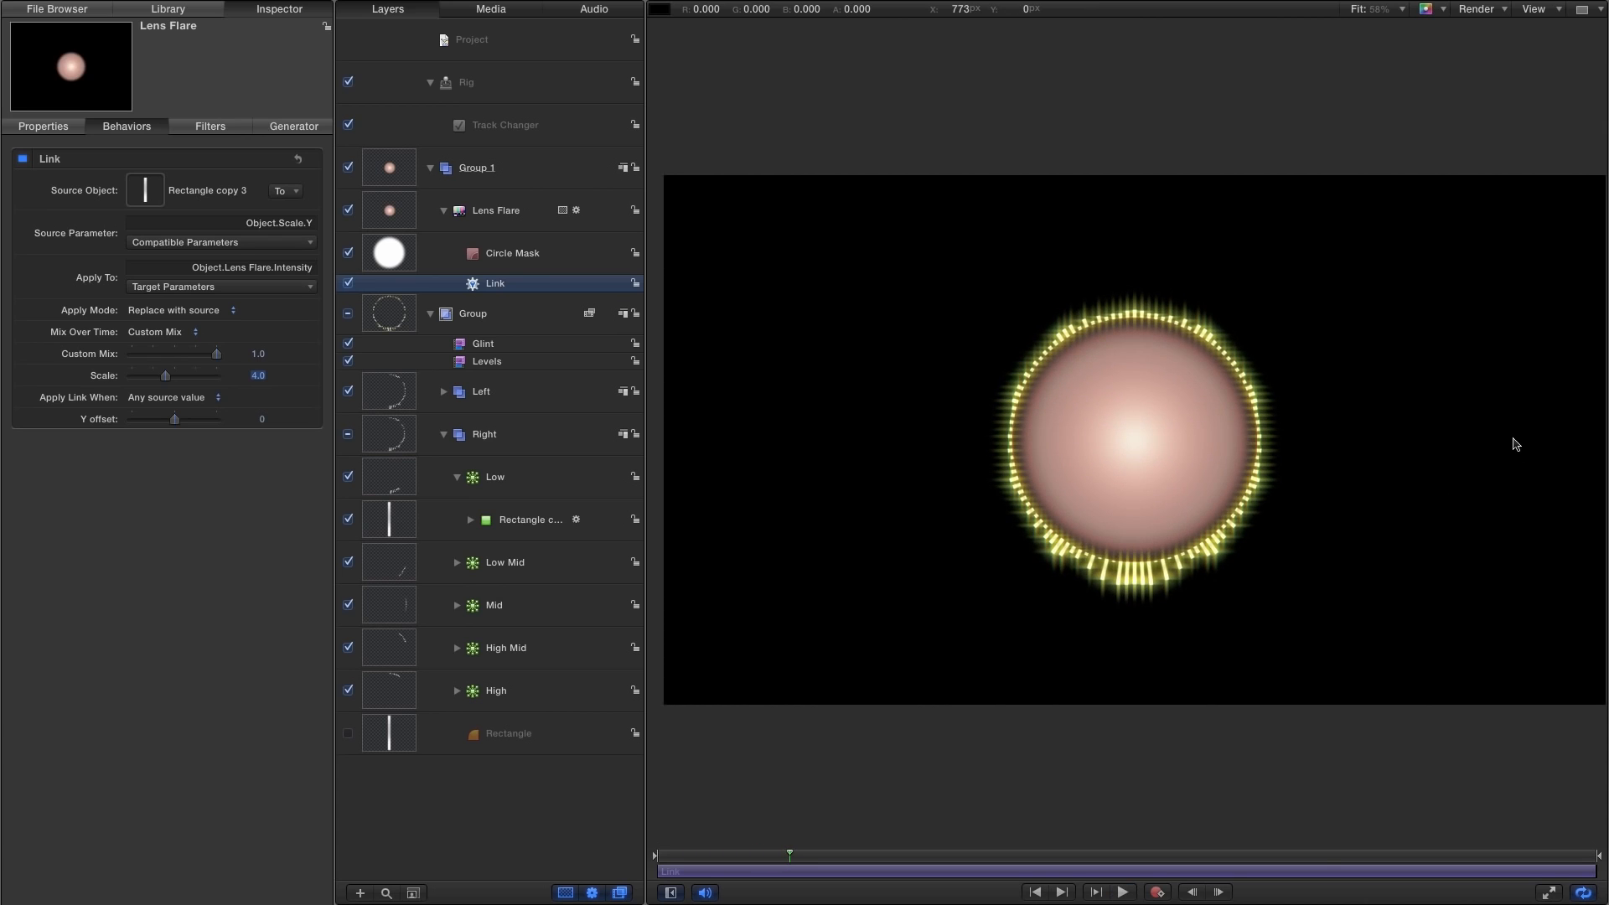
# Collapse both top-level groups and rename the group holding the replicators as Visualizer.
pyautogui.click(430, 168)
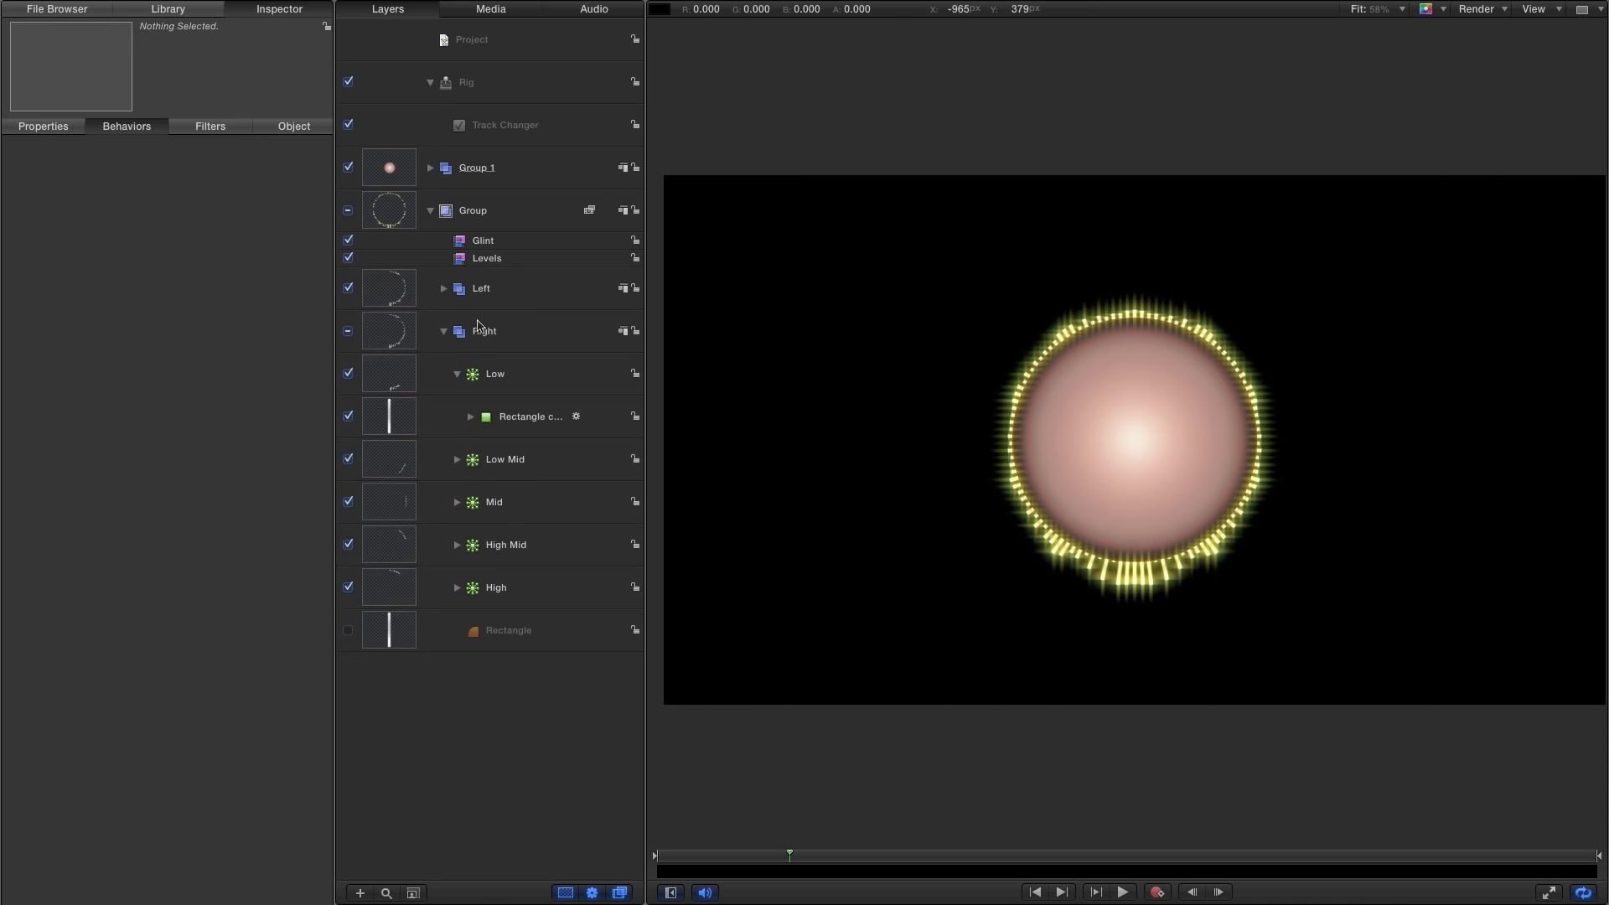
pyautogui.click(430, 210)
pyautogui.doubleClick(470, 210)
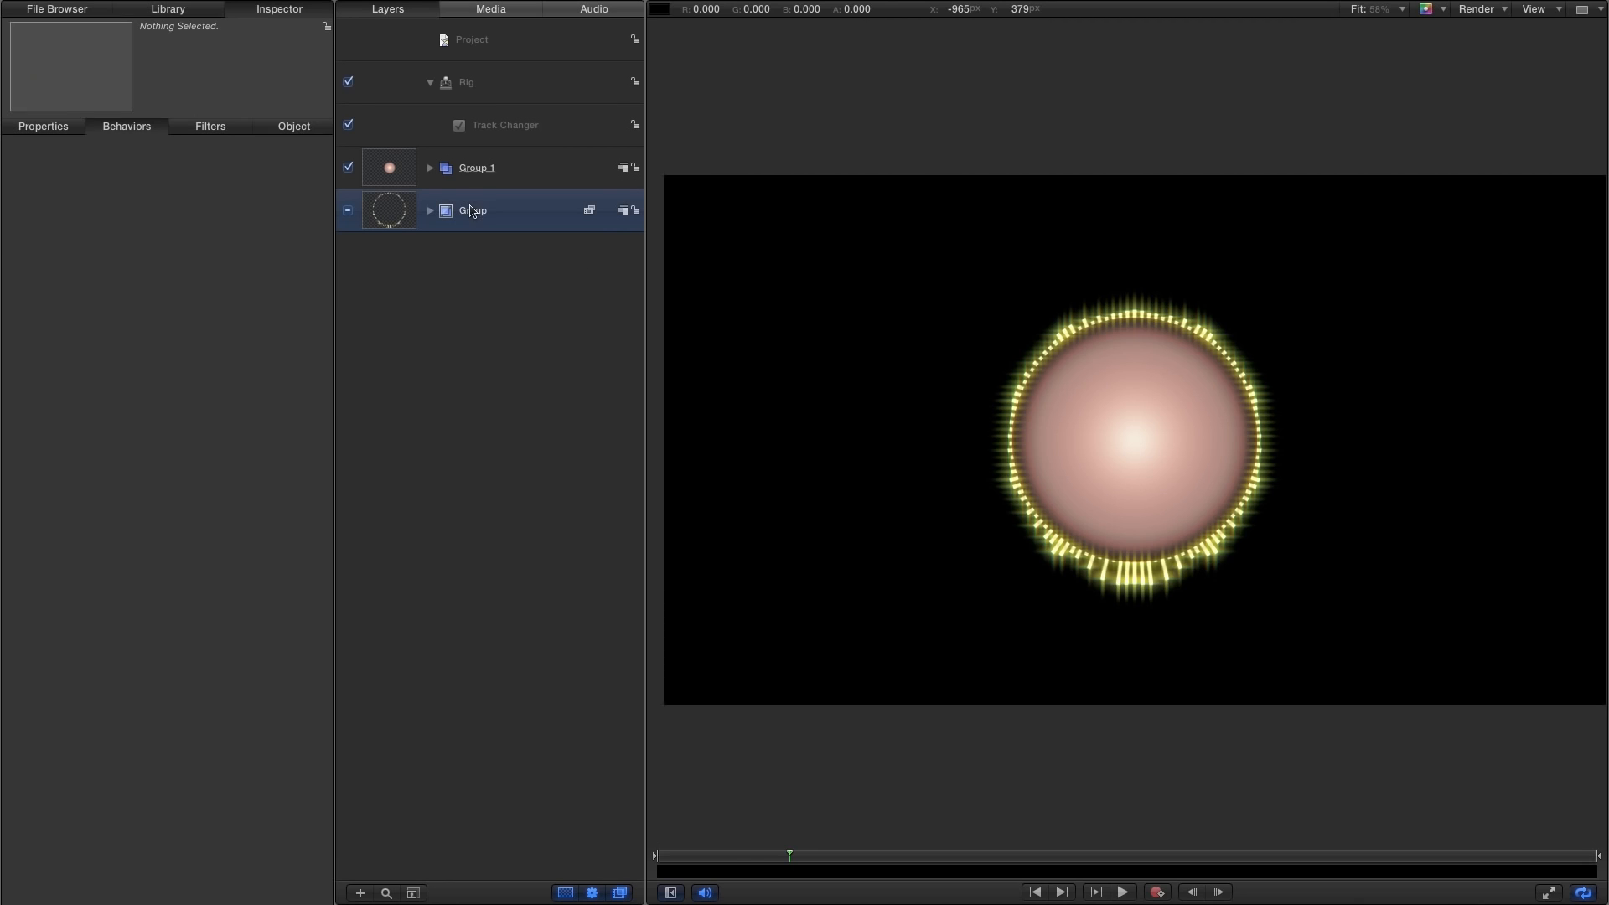
pyautogui.write('Visualizer')
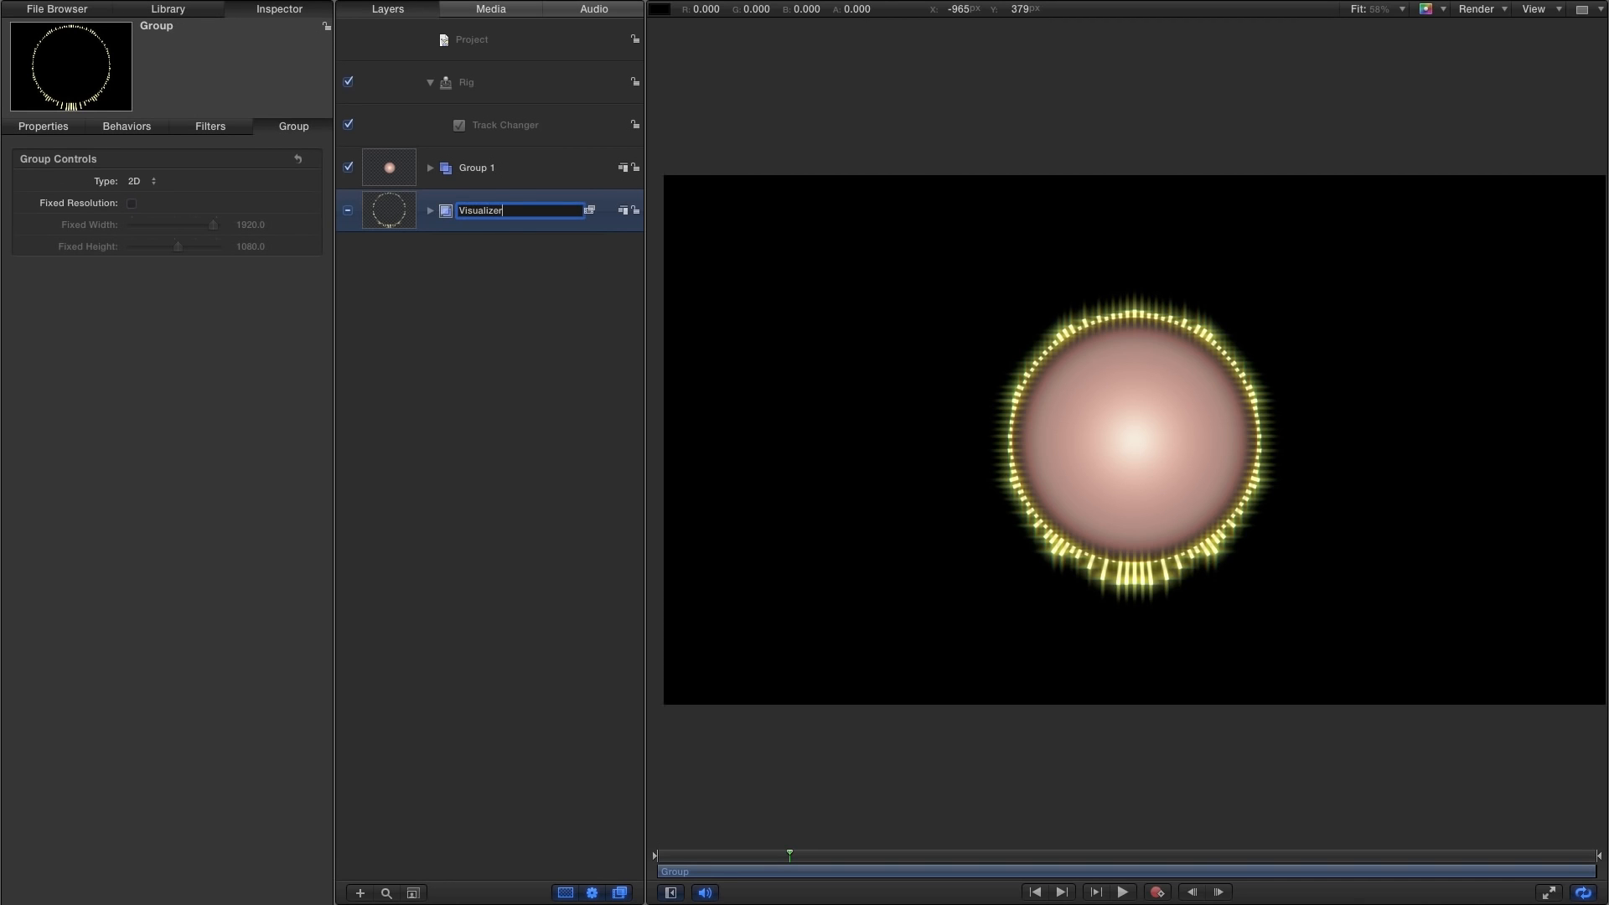
pyautogui.press('Return')
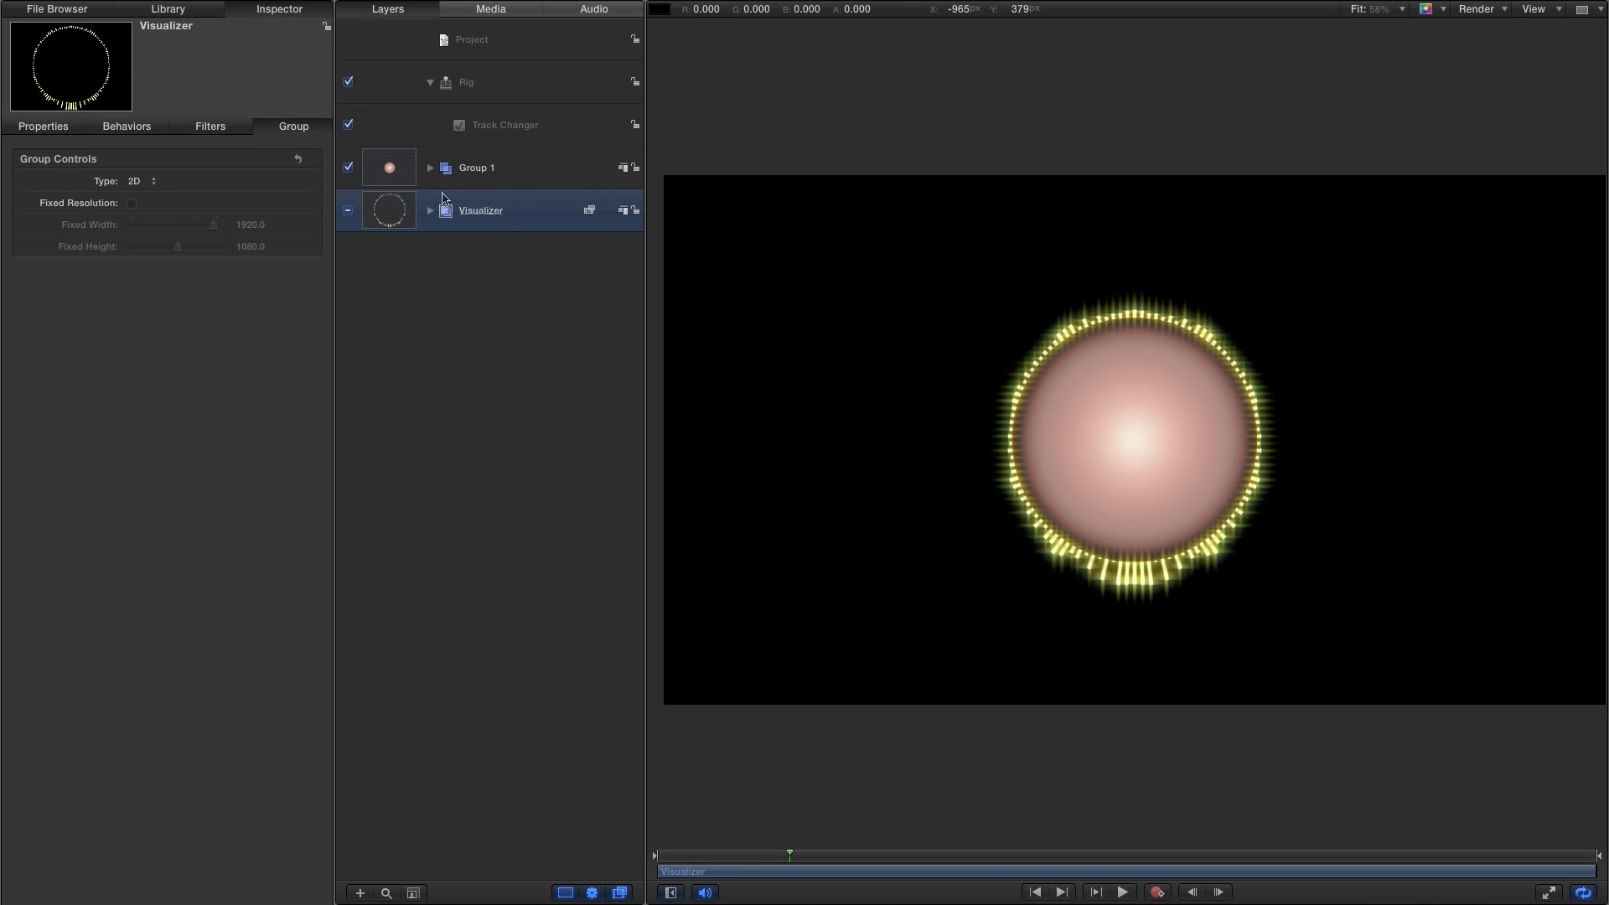
# Make a clone layer of the Visualizer group.
pyautogui.rightClick(390, 207)
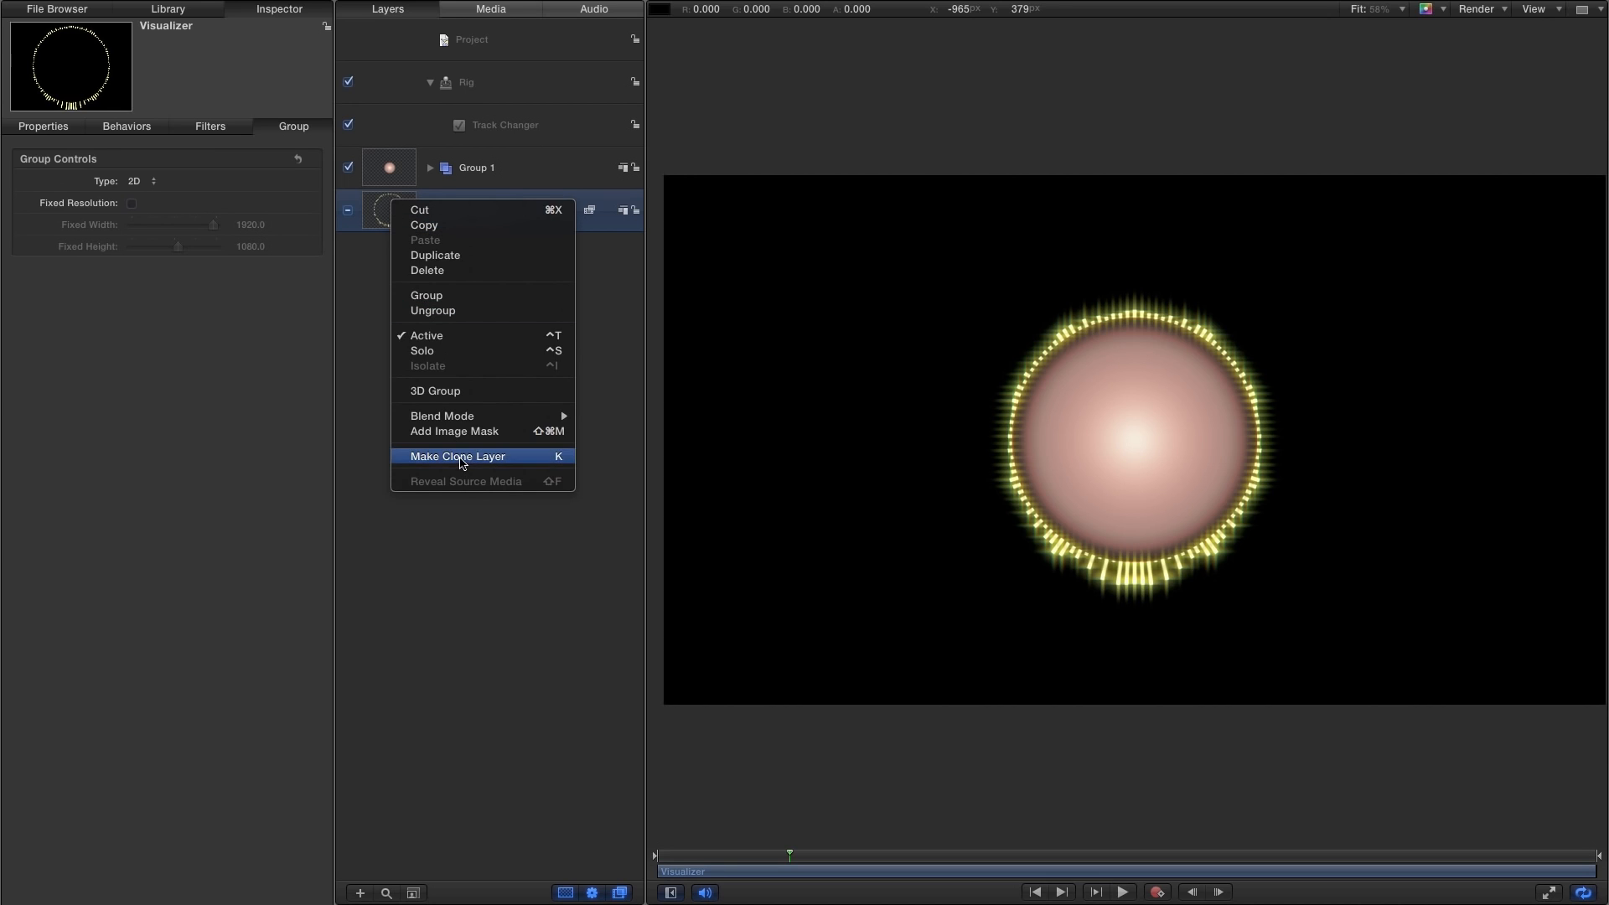
pyautogui.press('Escape')
pyautogui.press('k')
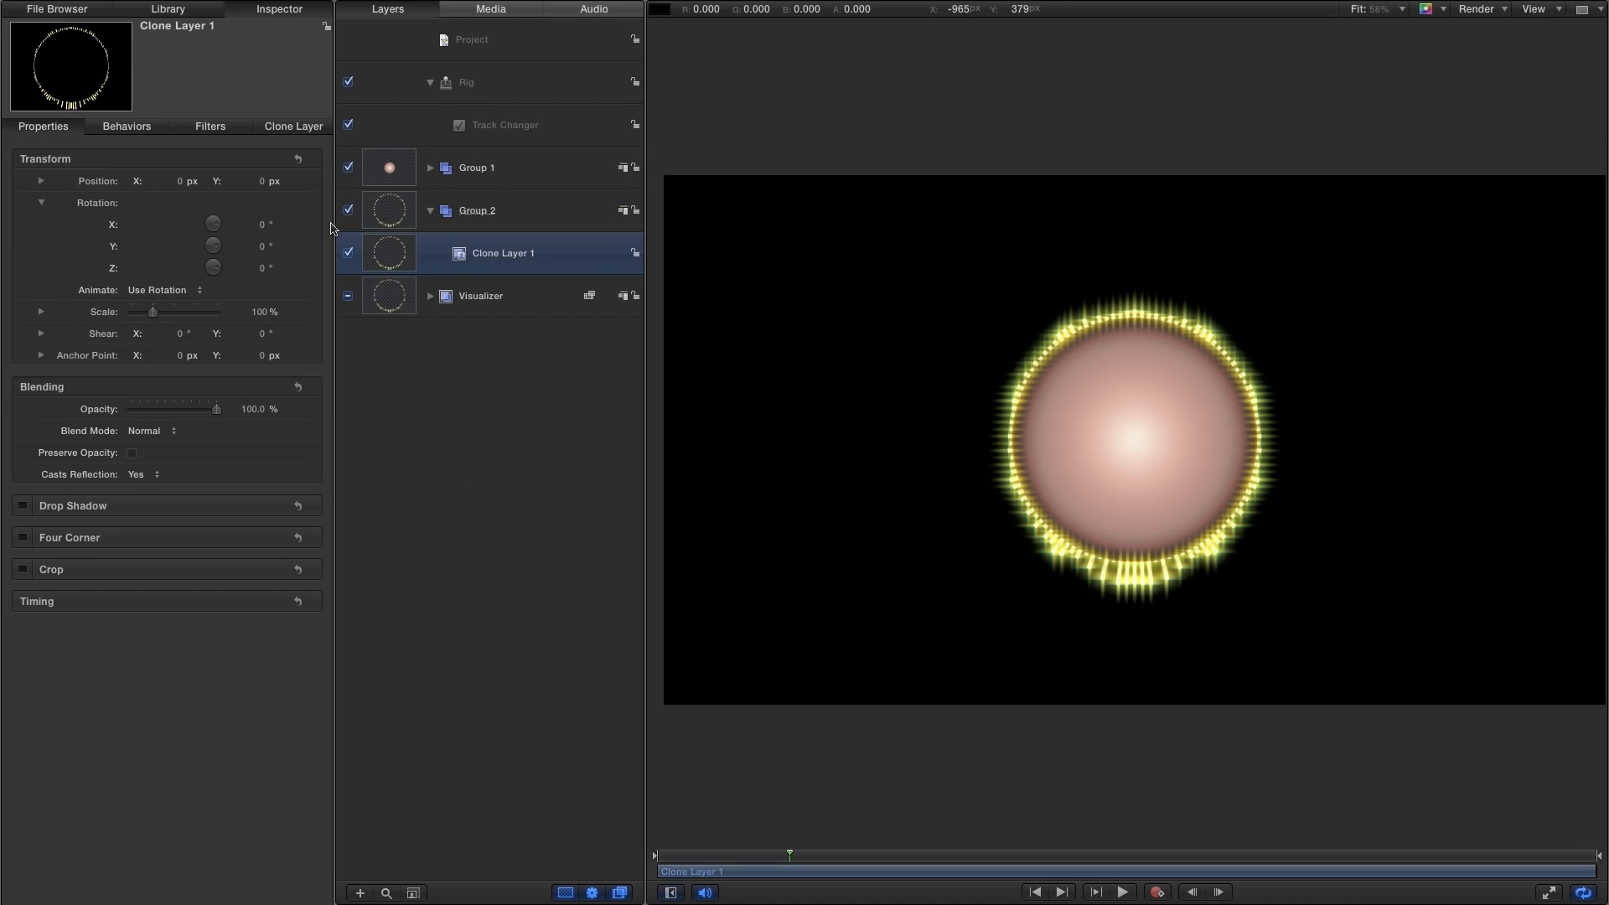
# Set the clone layer's Scale to 250% and its Opacity to 1%.
pyautogui.click(260, 311)
pyautogui.write('250')
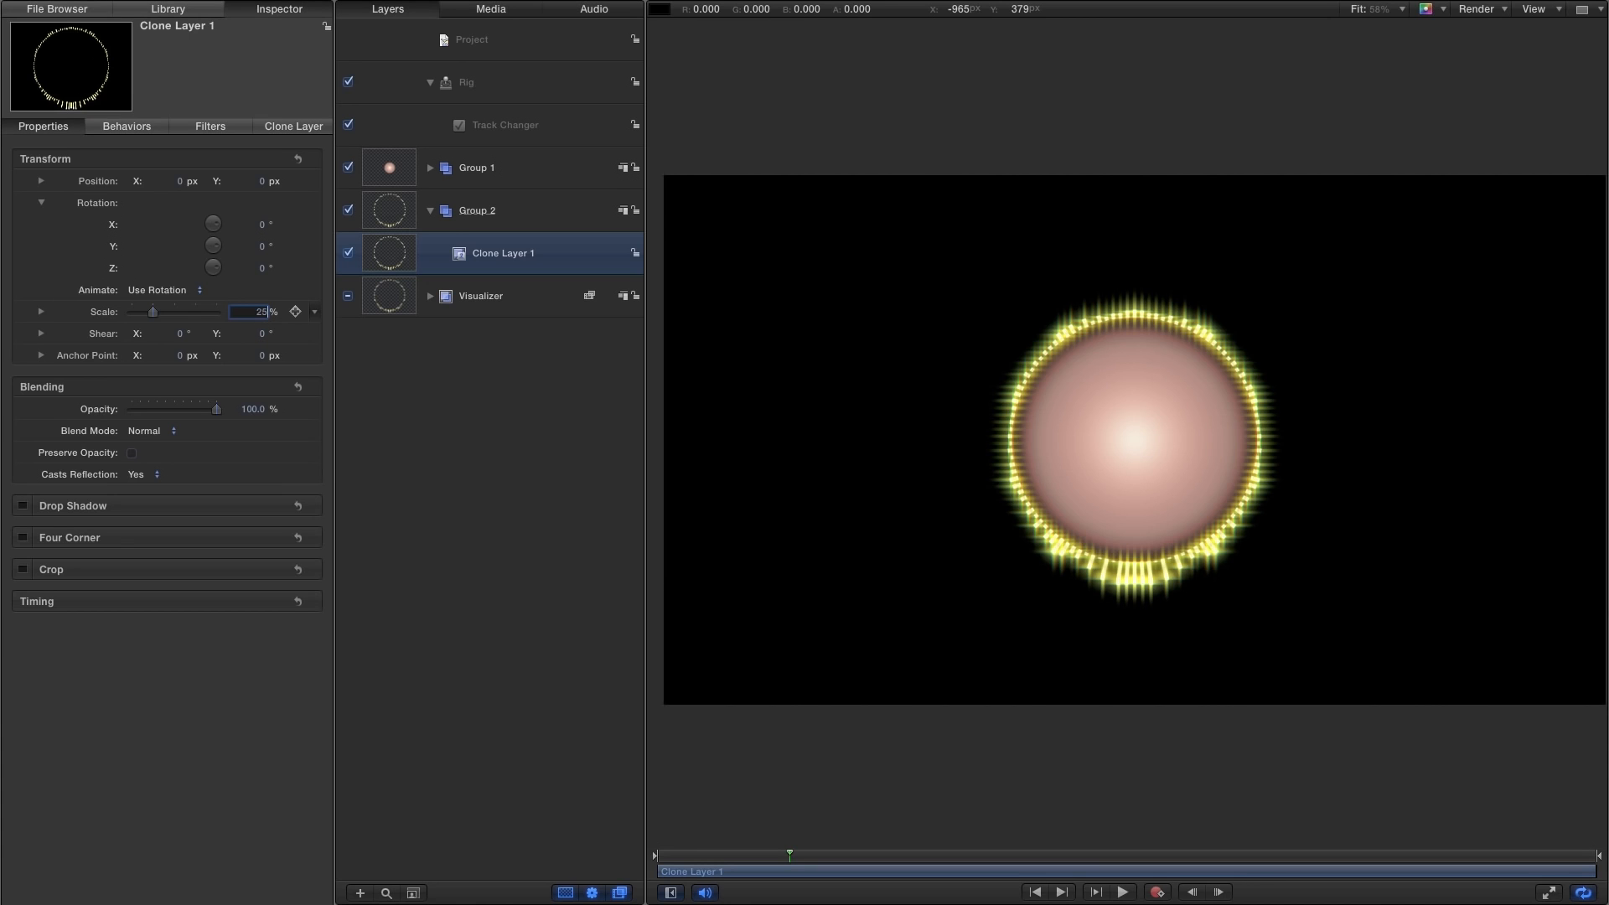
pyautogui.press('Return')
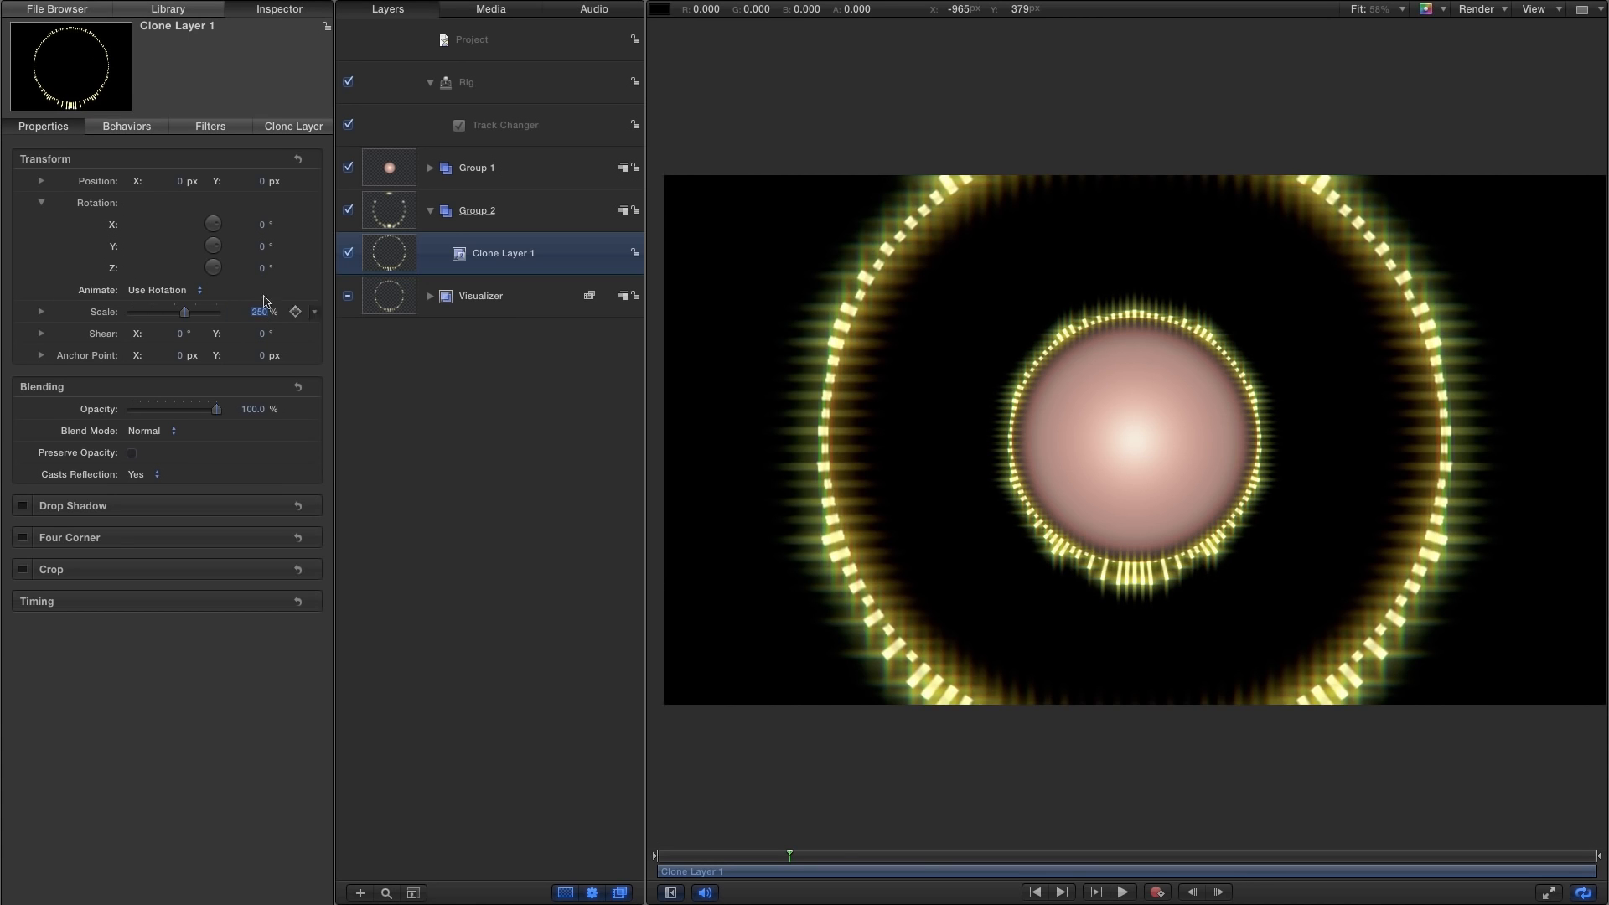
pyautogui.click(259, 410)
pyautogui.write('1')
pyautogui.press('Return')
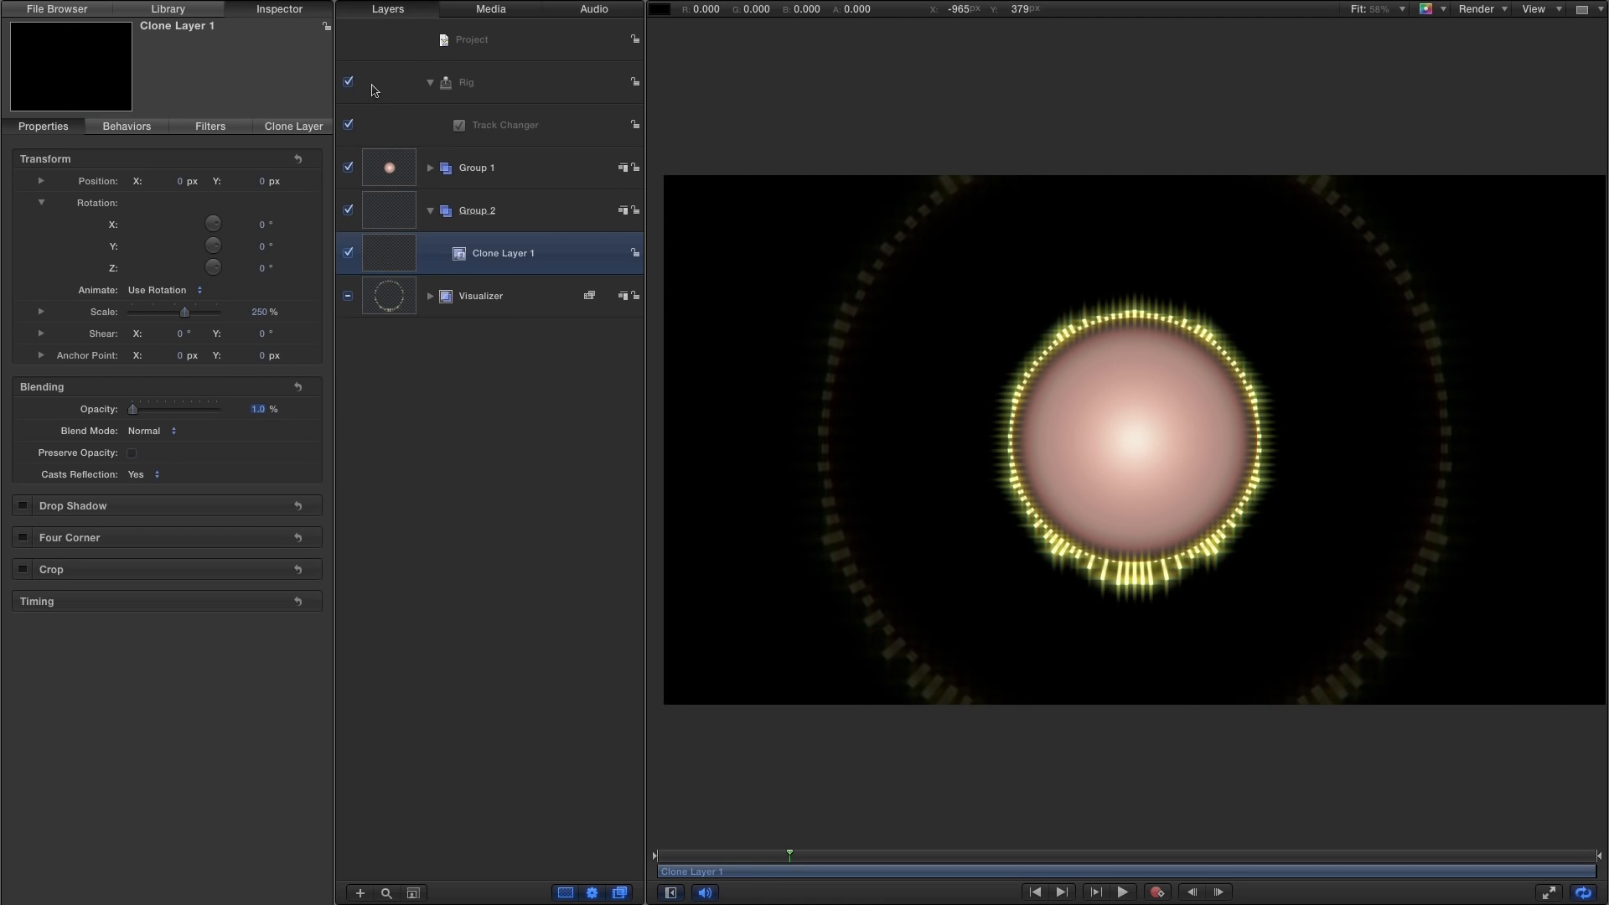
# Apply the Zoom Blur filter to the clone layer.
pyautogui.click(180, 10)
pyautogui.click(38, 159)
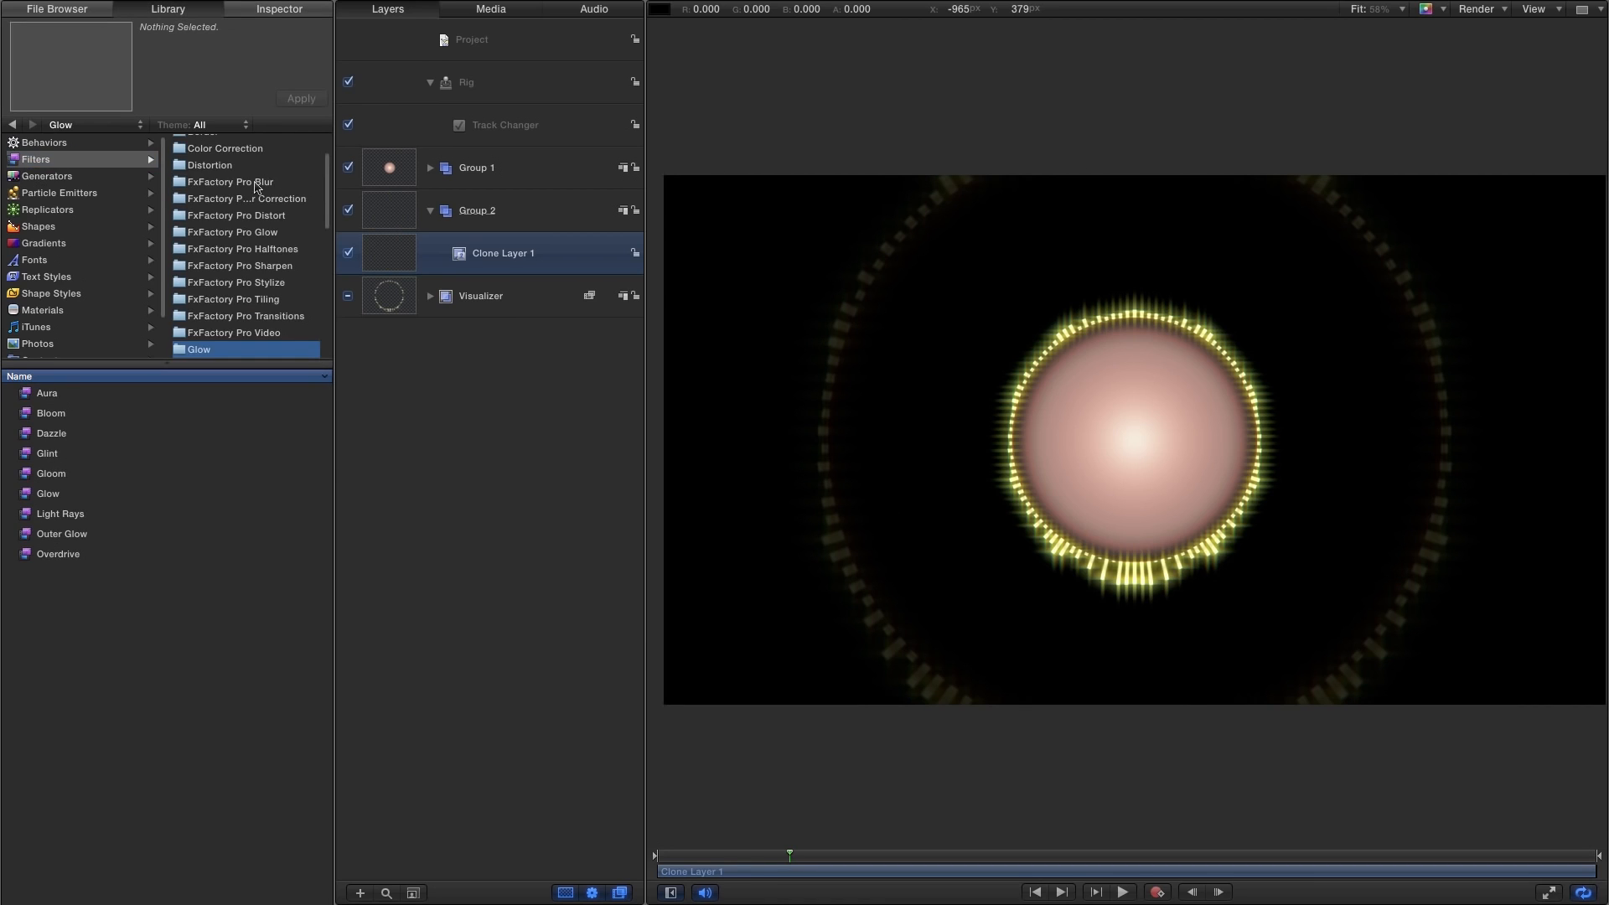
pyautogui.scroll(3, 331, 220)
pyautogui.click(196, 159)
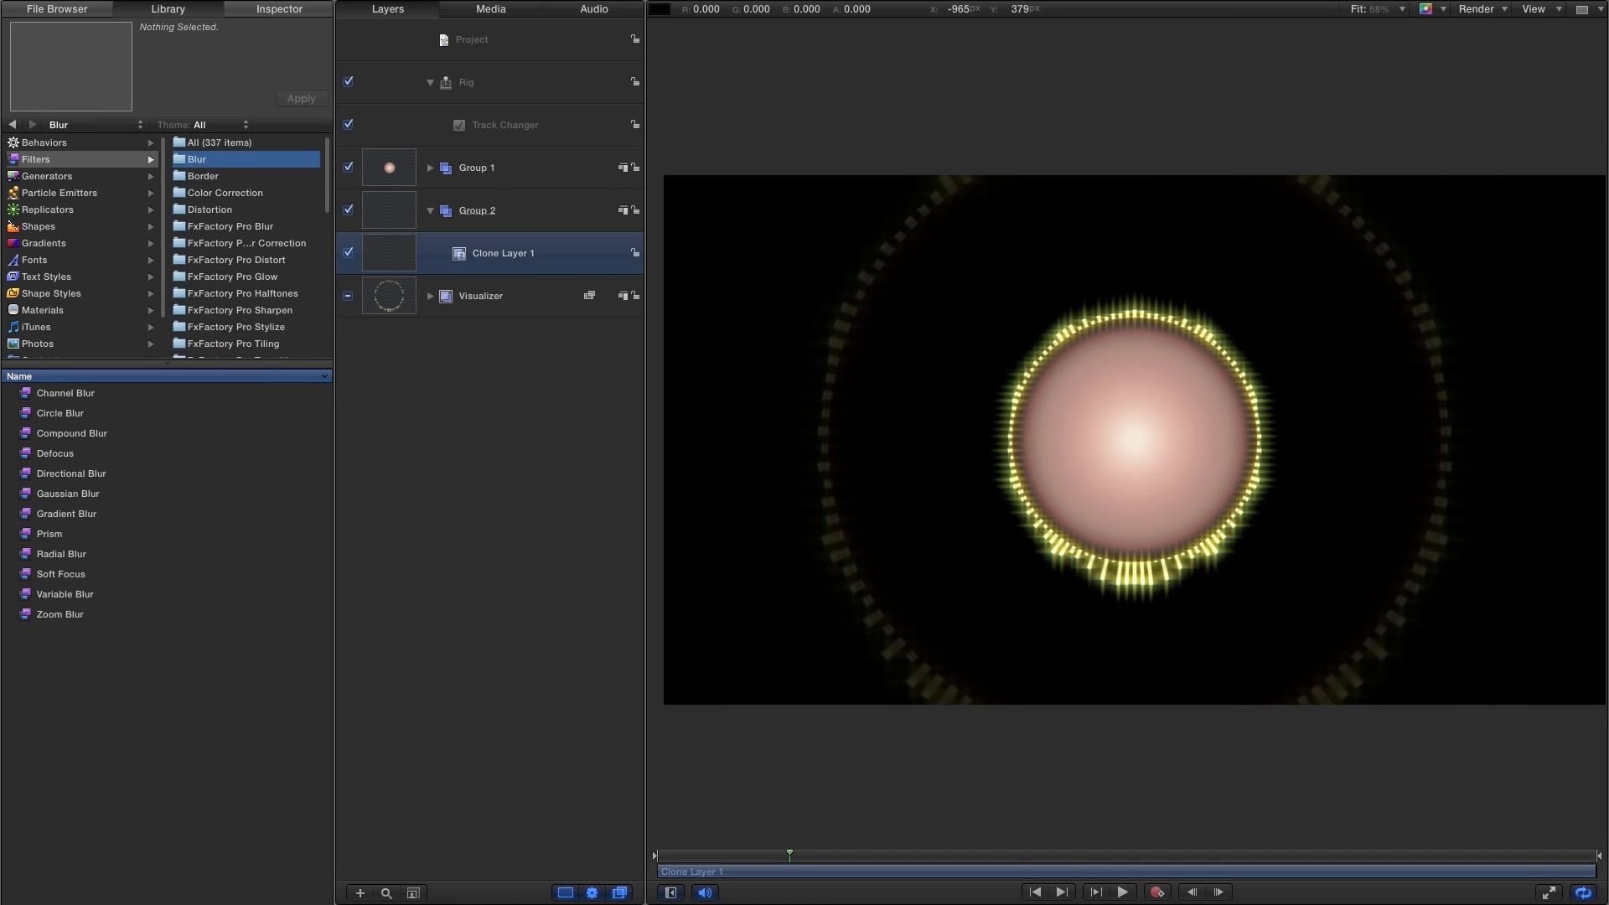
pyautogui.moveTo(26, 617)
pyautogui.mouseDown()
pyautogui.moveTo(725, 226)
pyautogui.moveTo(389, 250)
pyautogui.mouseUp()
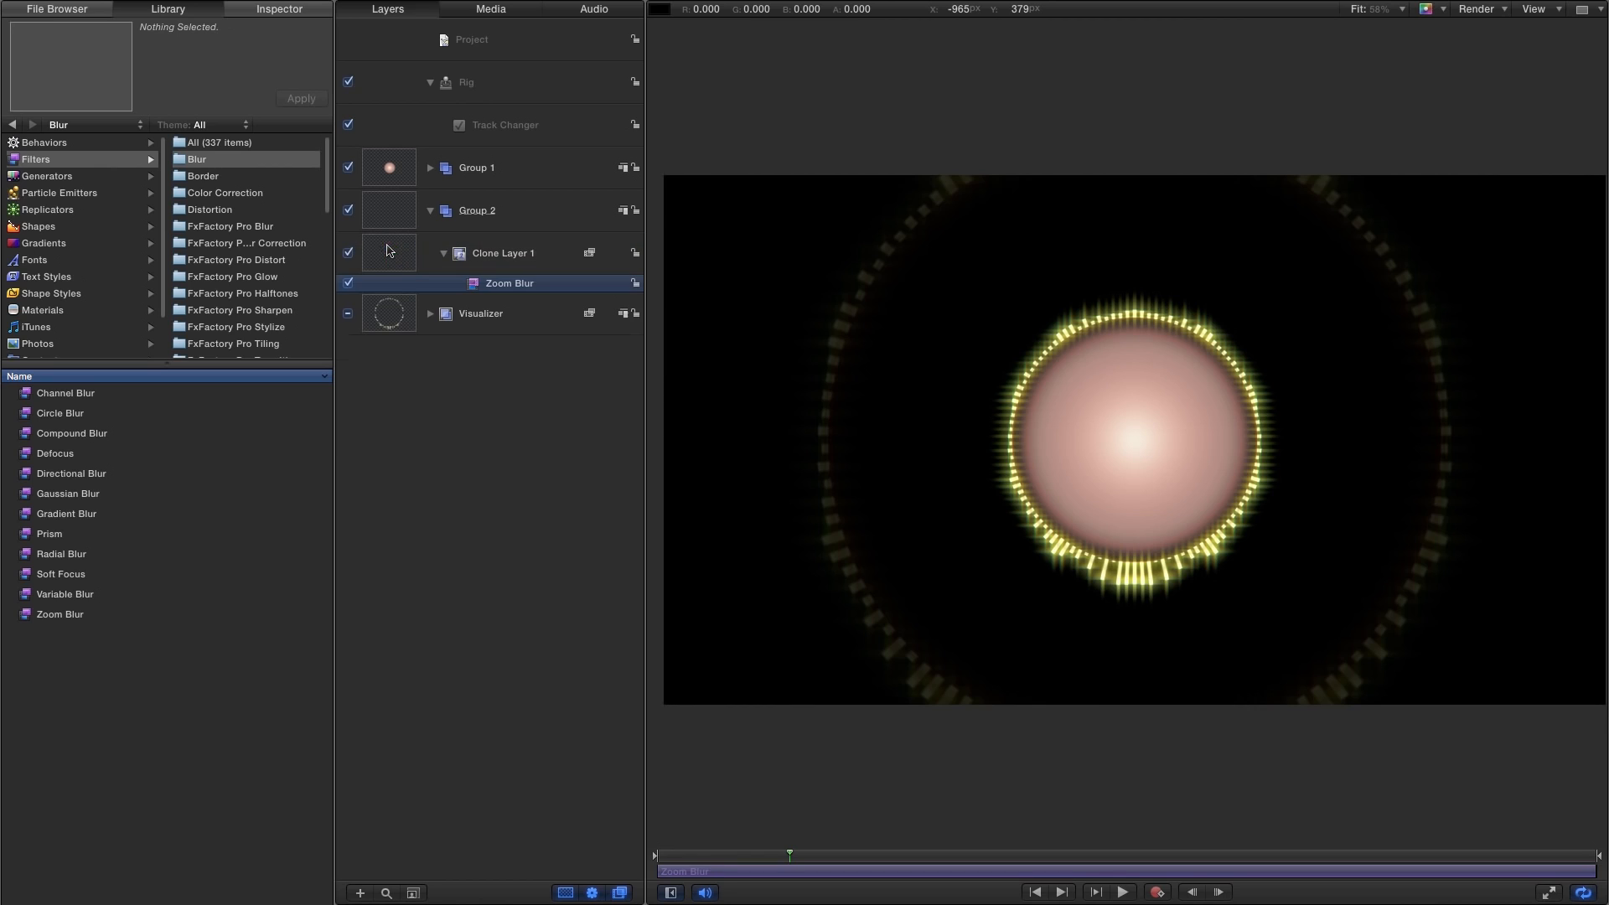
# Set the Zoom Blur's Amount to 14 and preview the blurred rays at several frames and in playback.
pyautogui.click(288, 11)
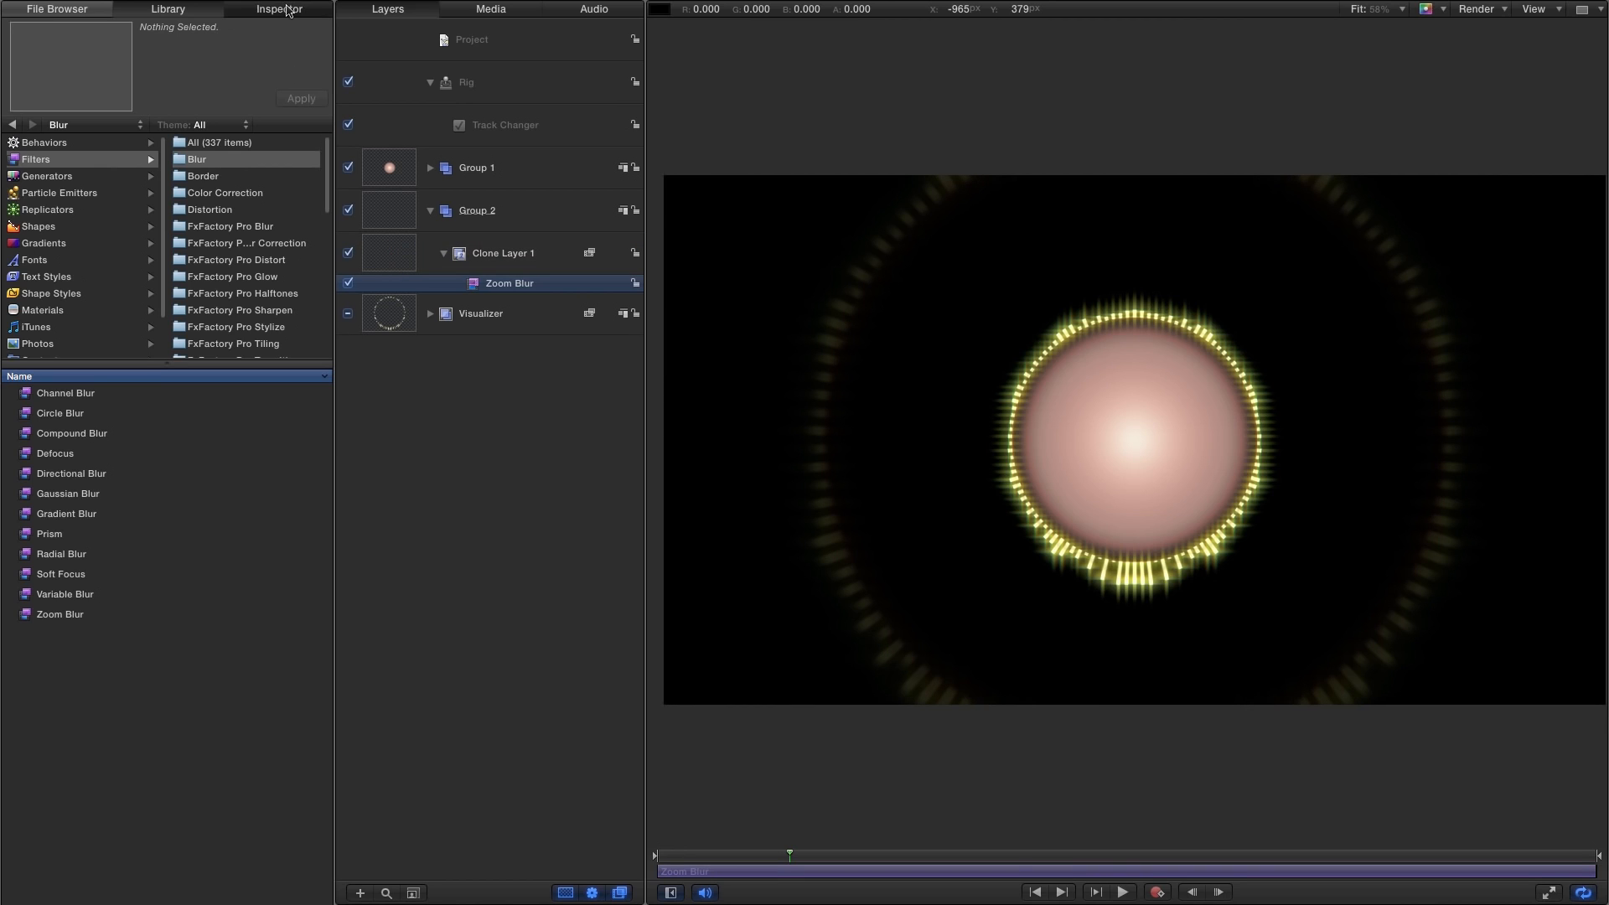
pyautogui.moveTo(152, 205); pyautogui.dragTo(171, 207)
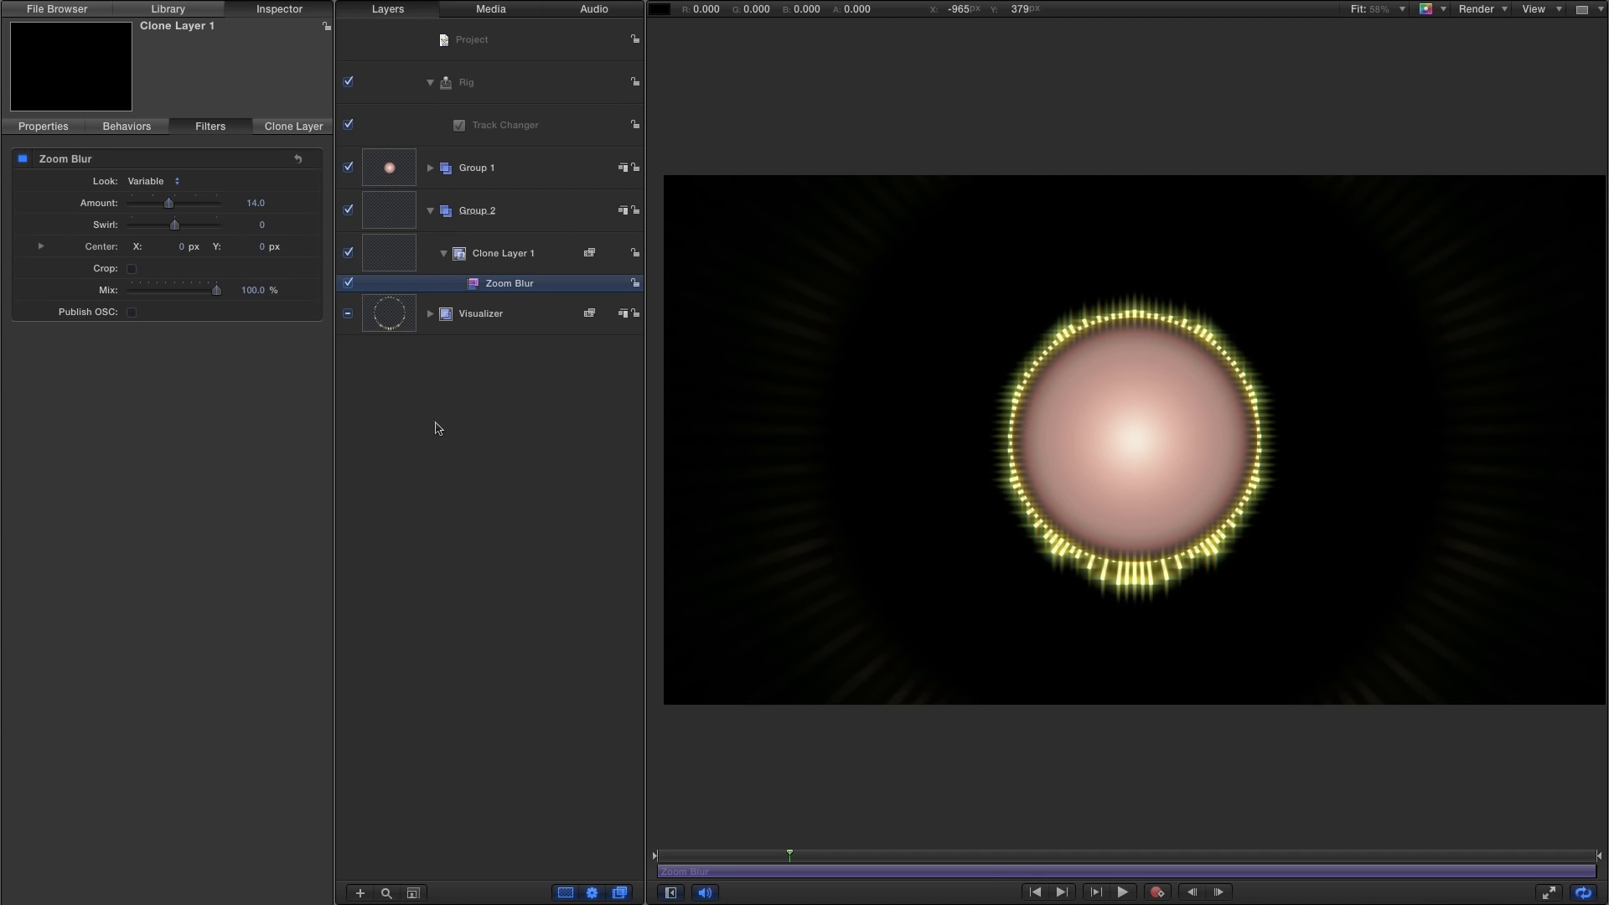
pyautogui.click(974, 858)
pyautogui.moveTo(976, 863); pyautogui.dragTo(942, 863)
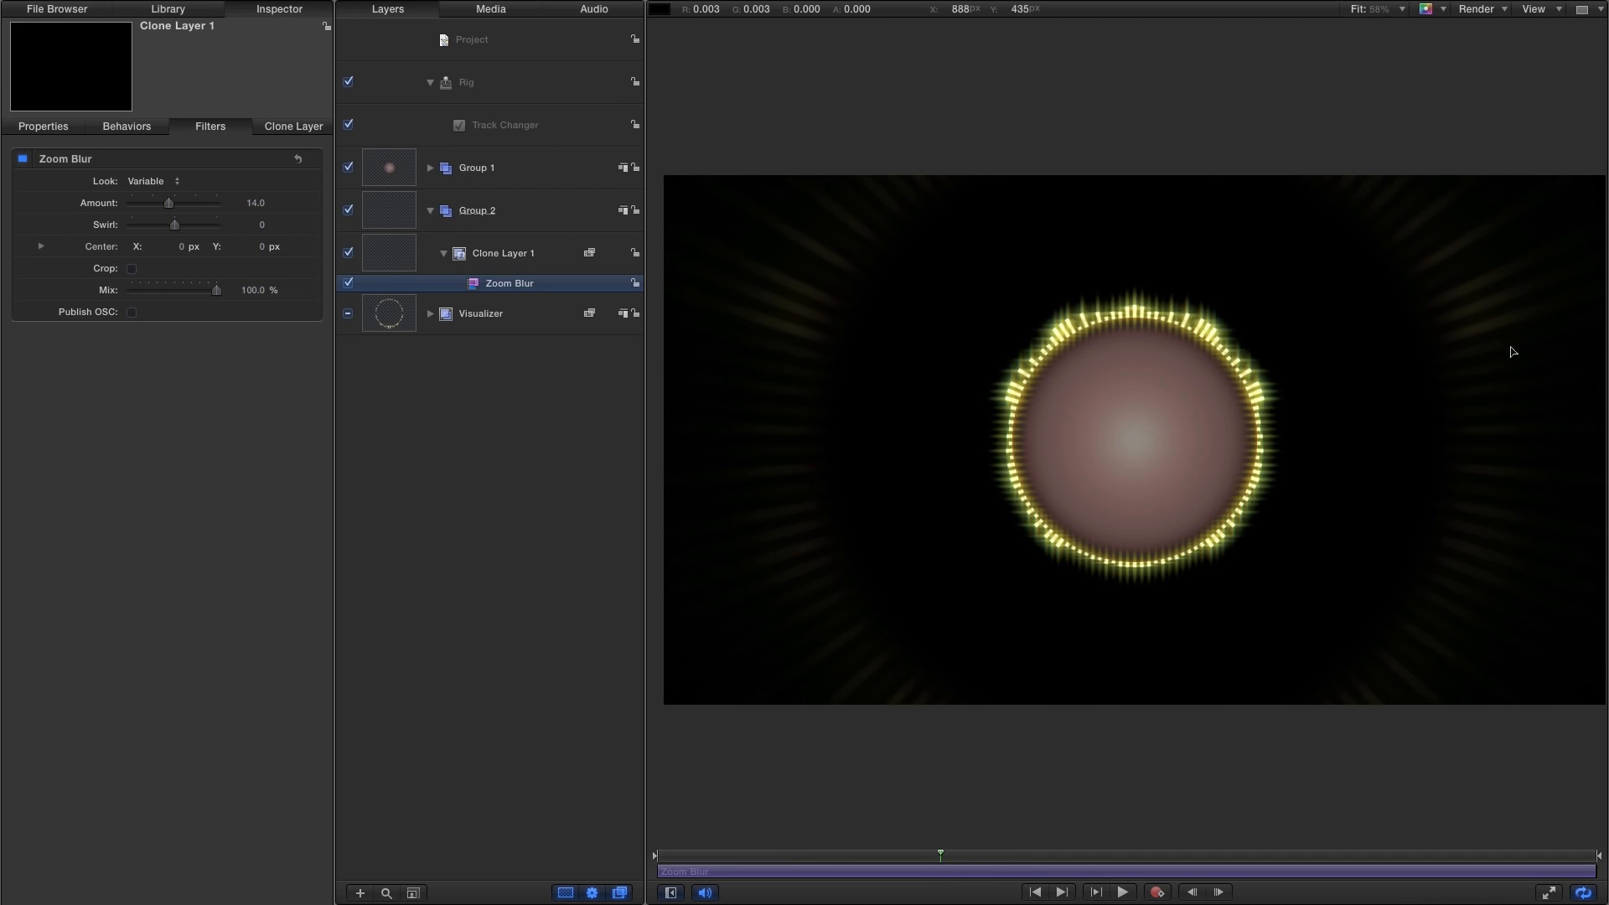
pyautogui.click(1039, 893)
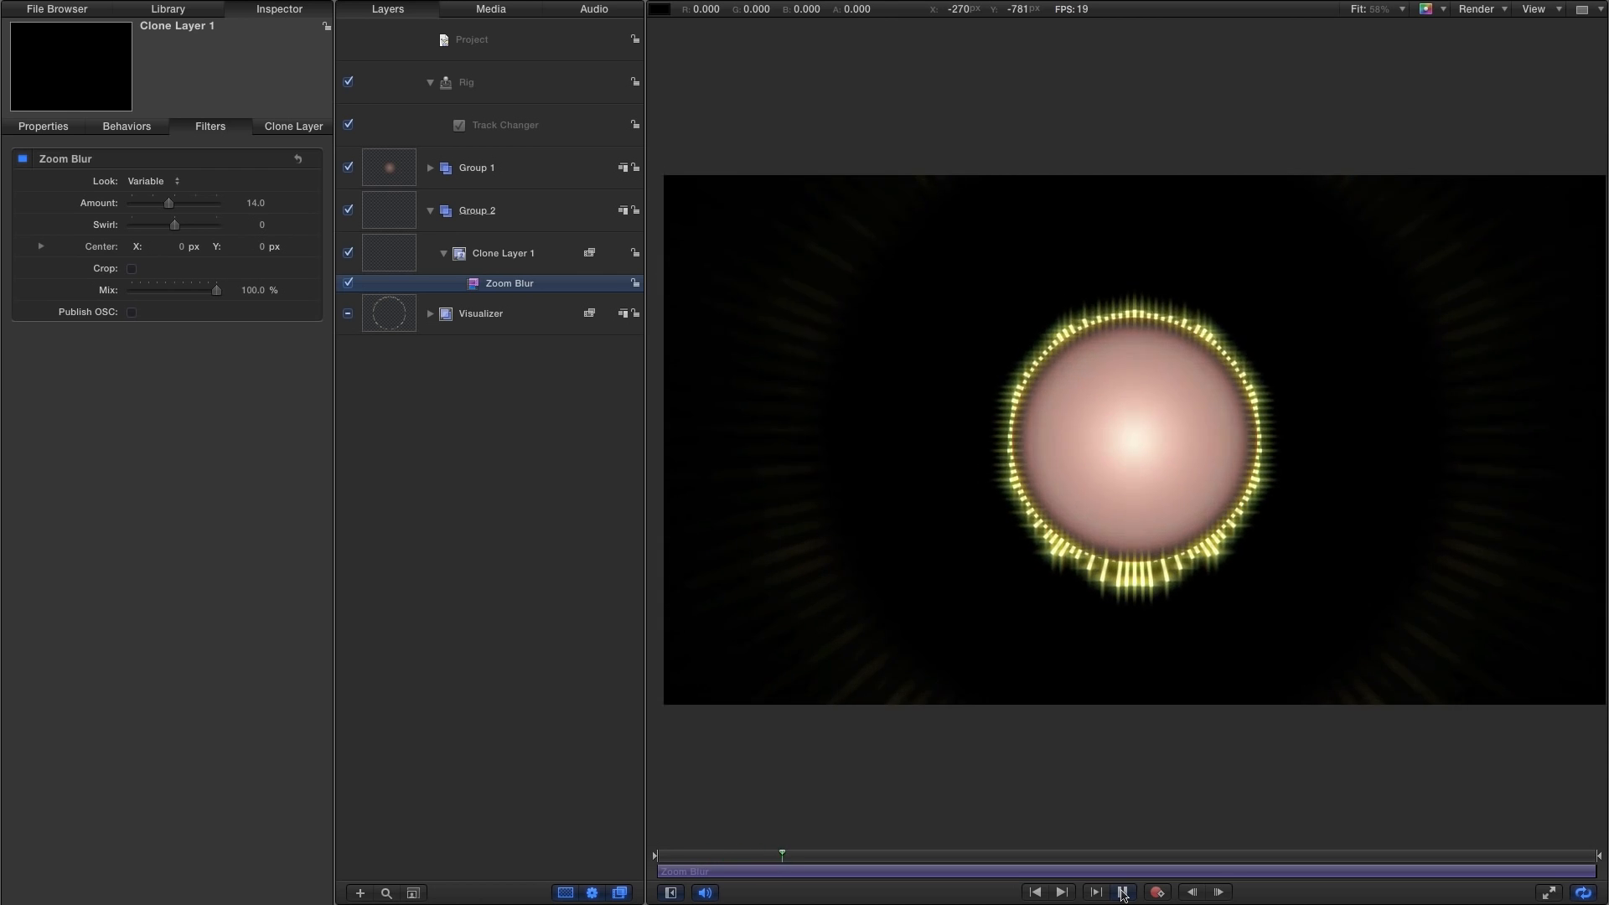
pyautogui.click(1123, 893)
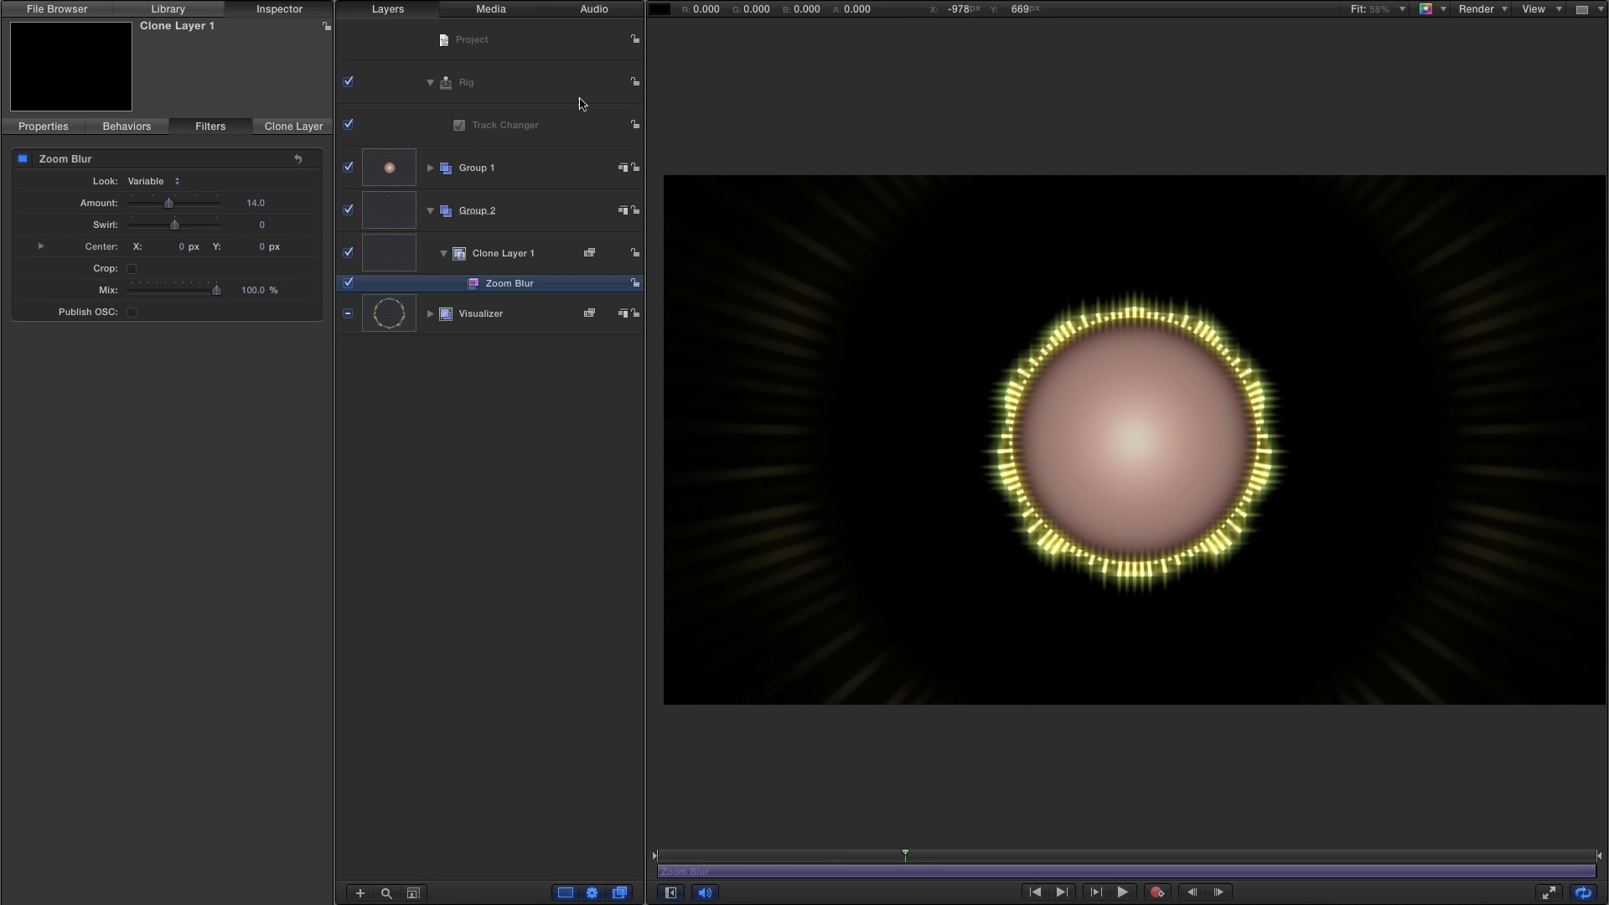
# Search the content library for concrete and add the Concrete 01 image as a background in its own group beneath the Visualizer group.
pyautogui.click(167, 10)
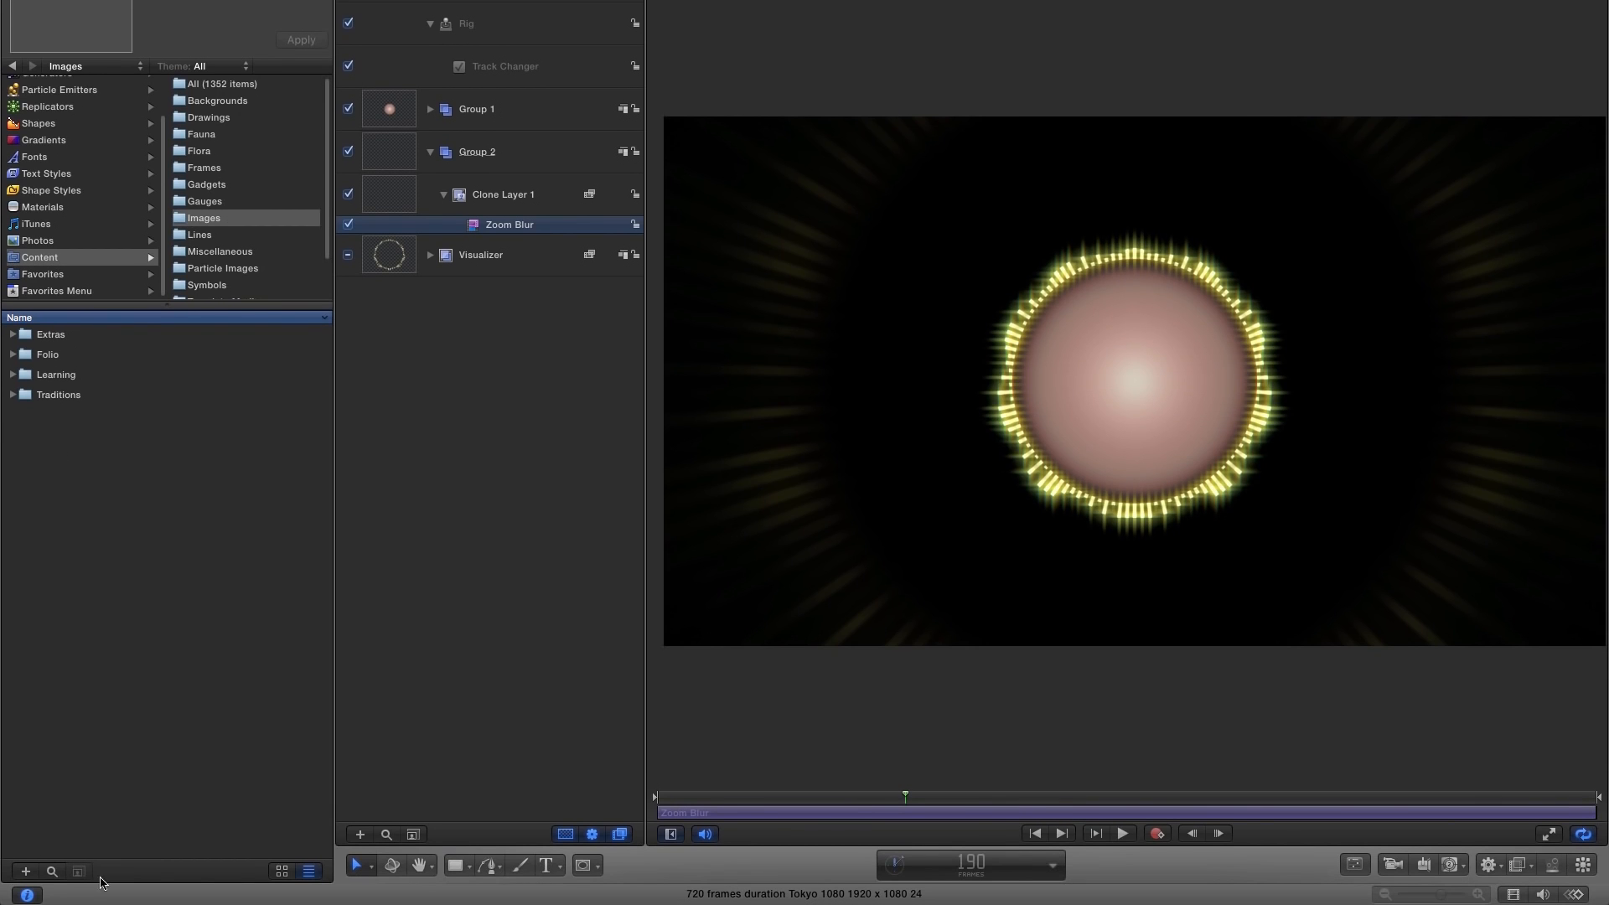
pyautogui.click(52, 871)
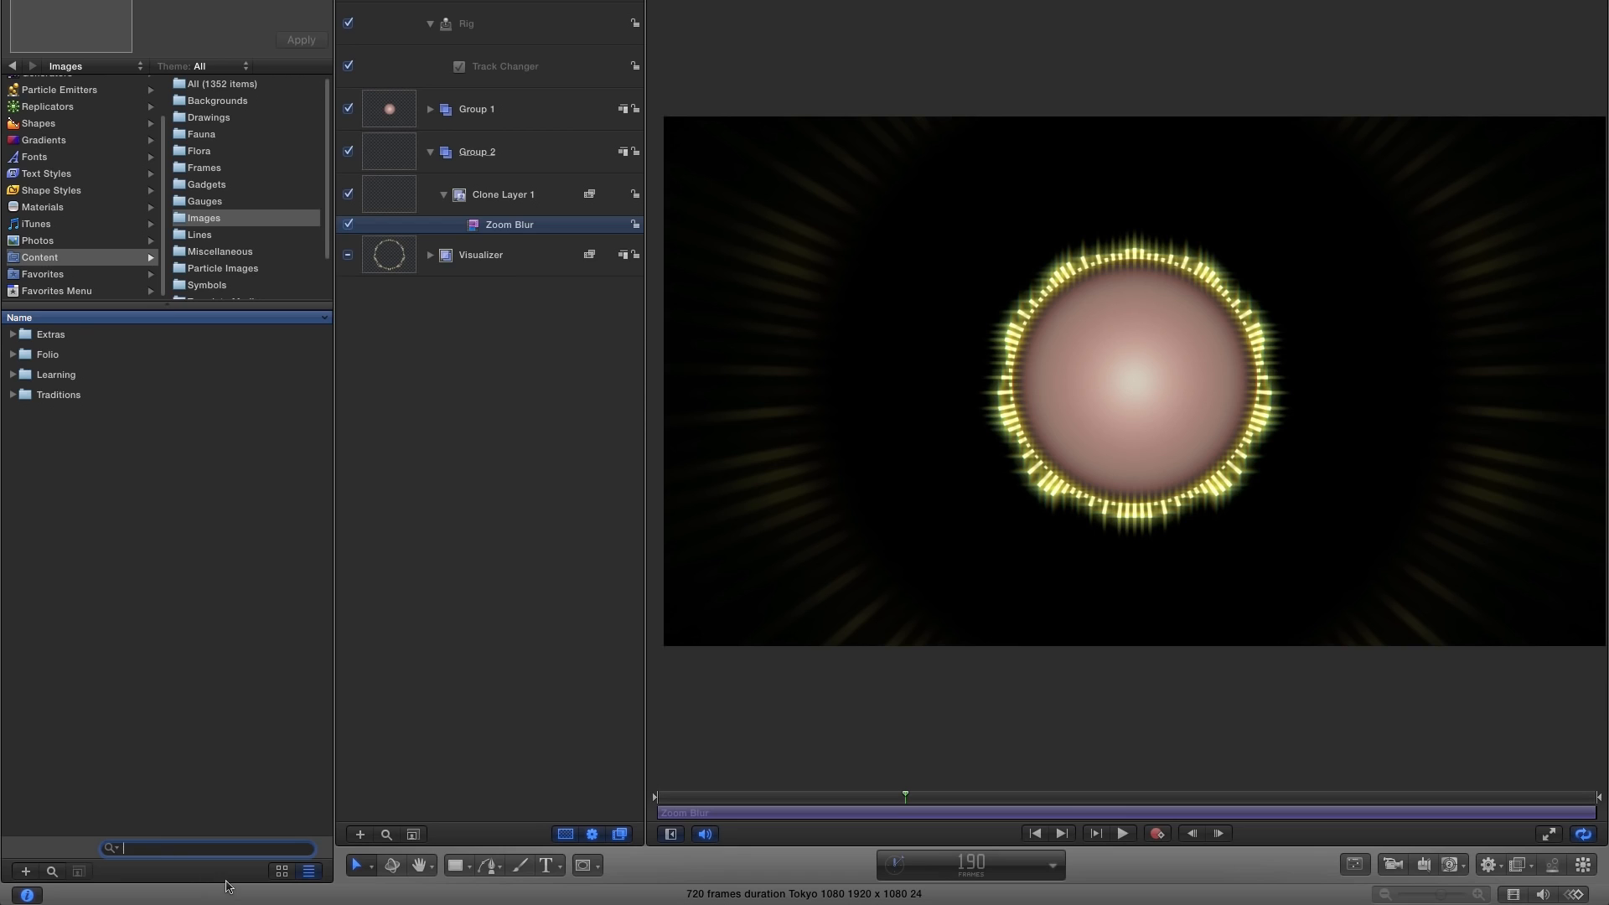
pyautogui.write('concrete')
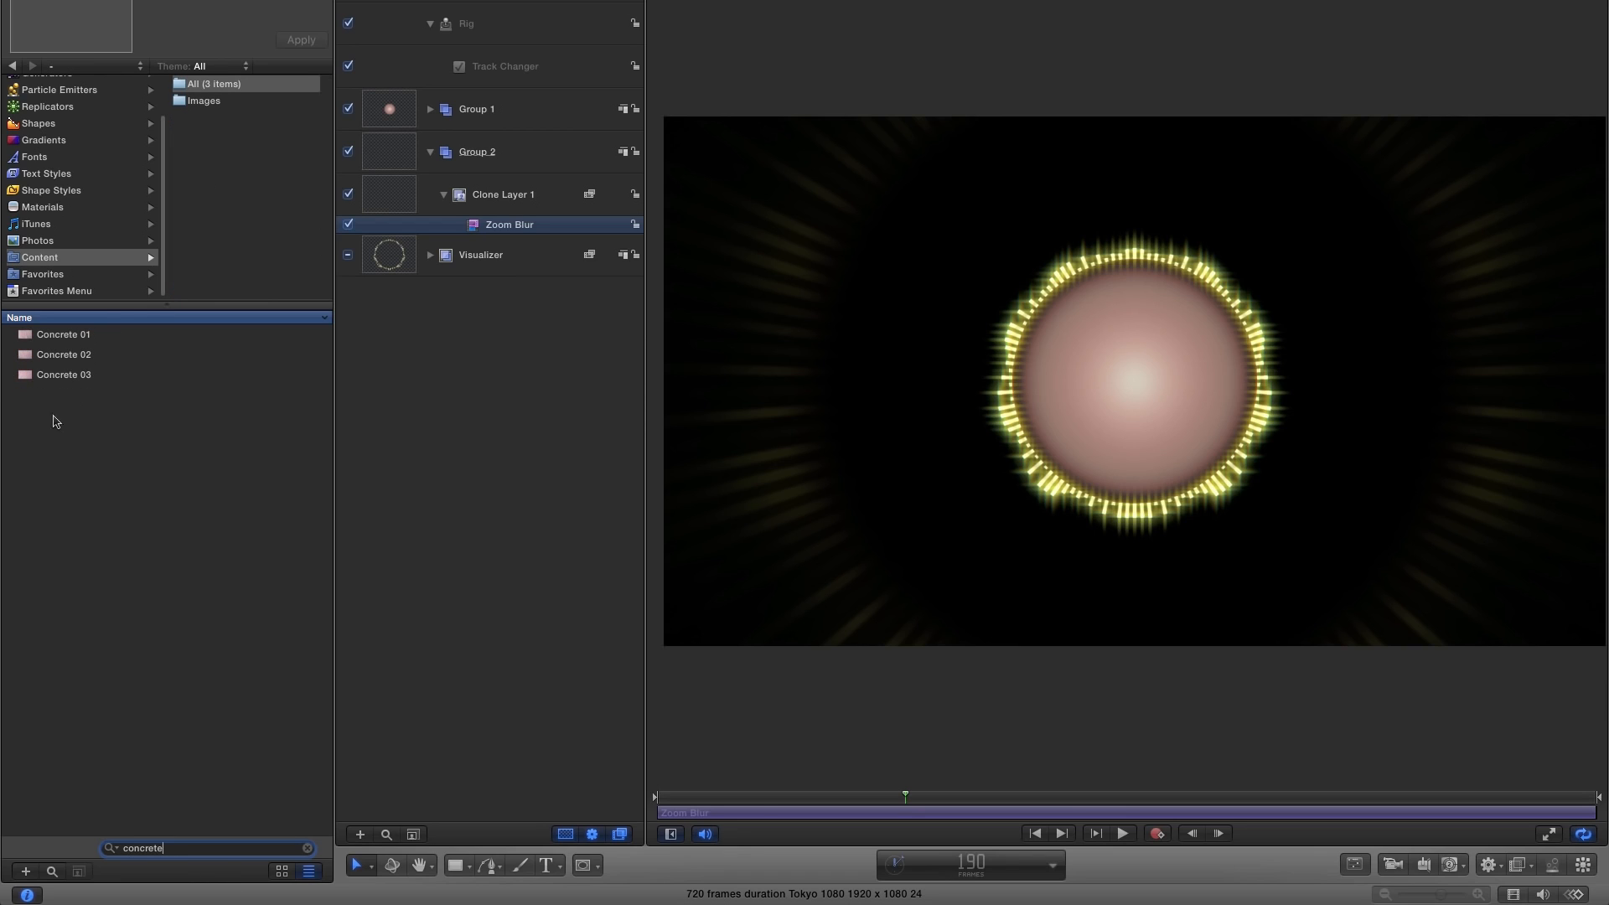
pyautogui.click(48, 320)
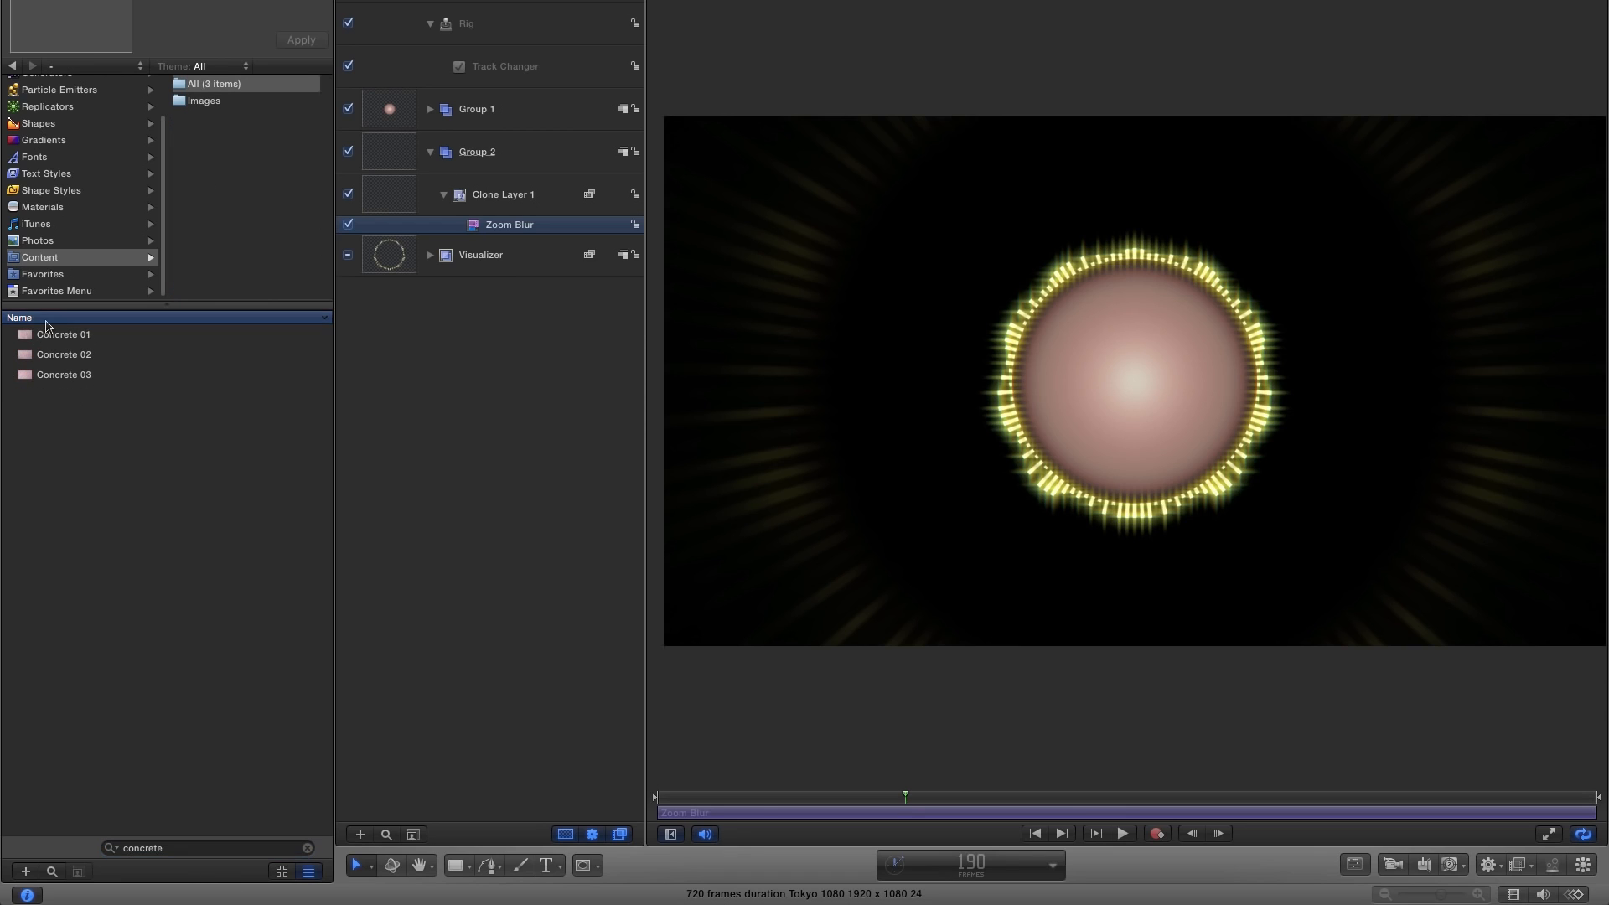
pyautogui.click(57, 337)
pyautogui.click(60, 375)
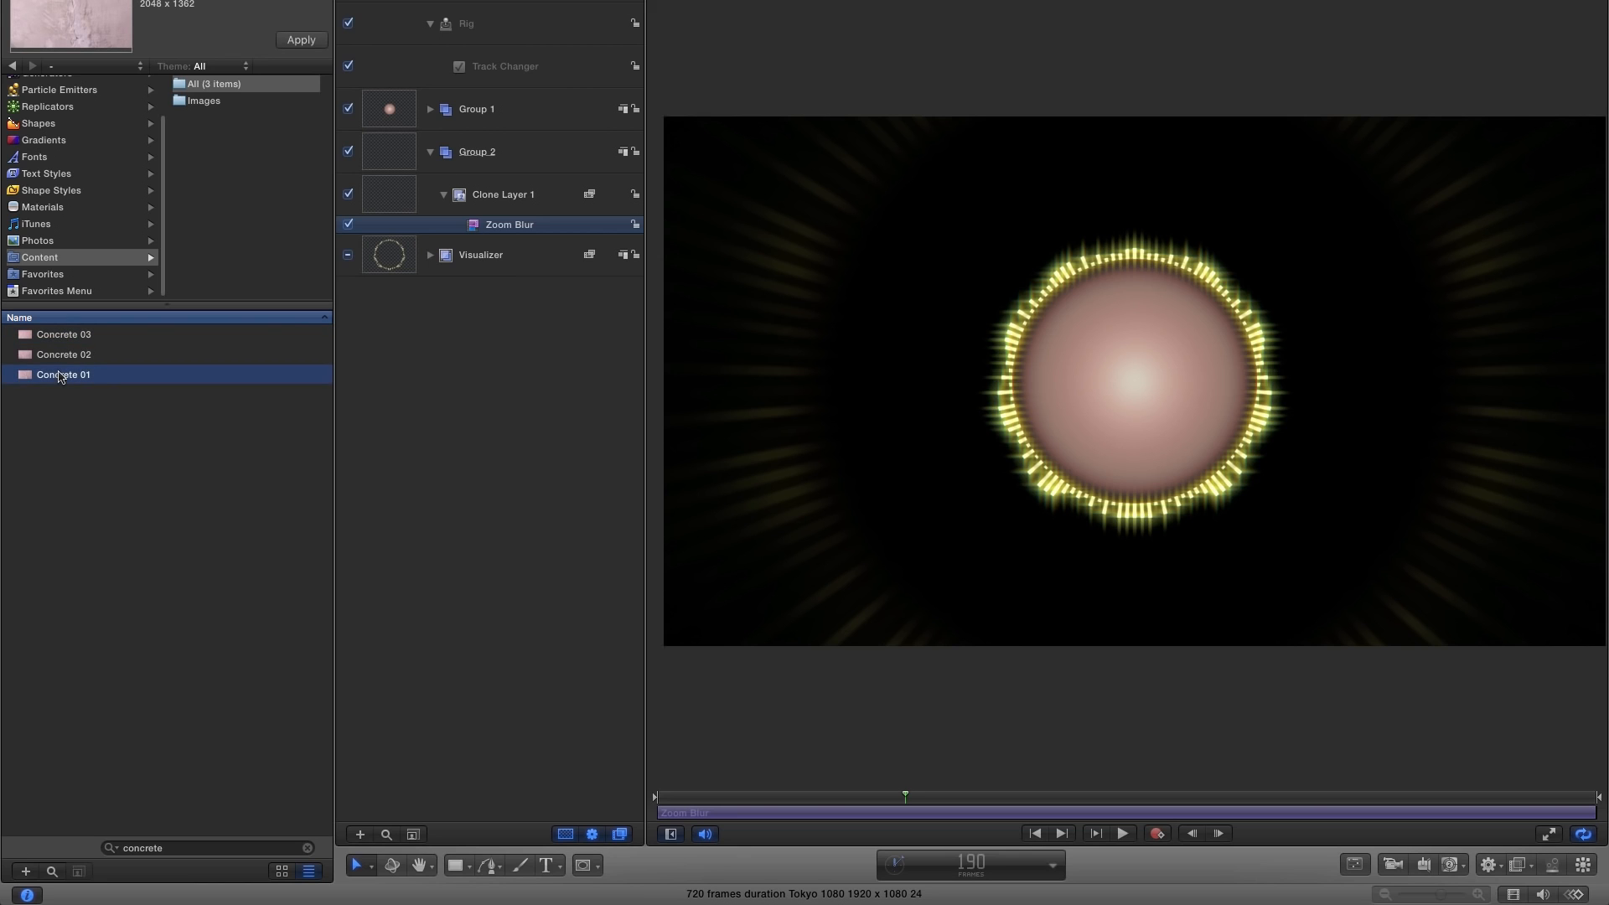
pyautogui.moveTo(29, 382); pyautogui.dragTo(423, 276)
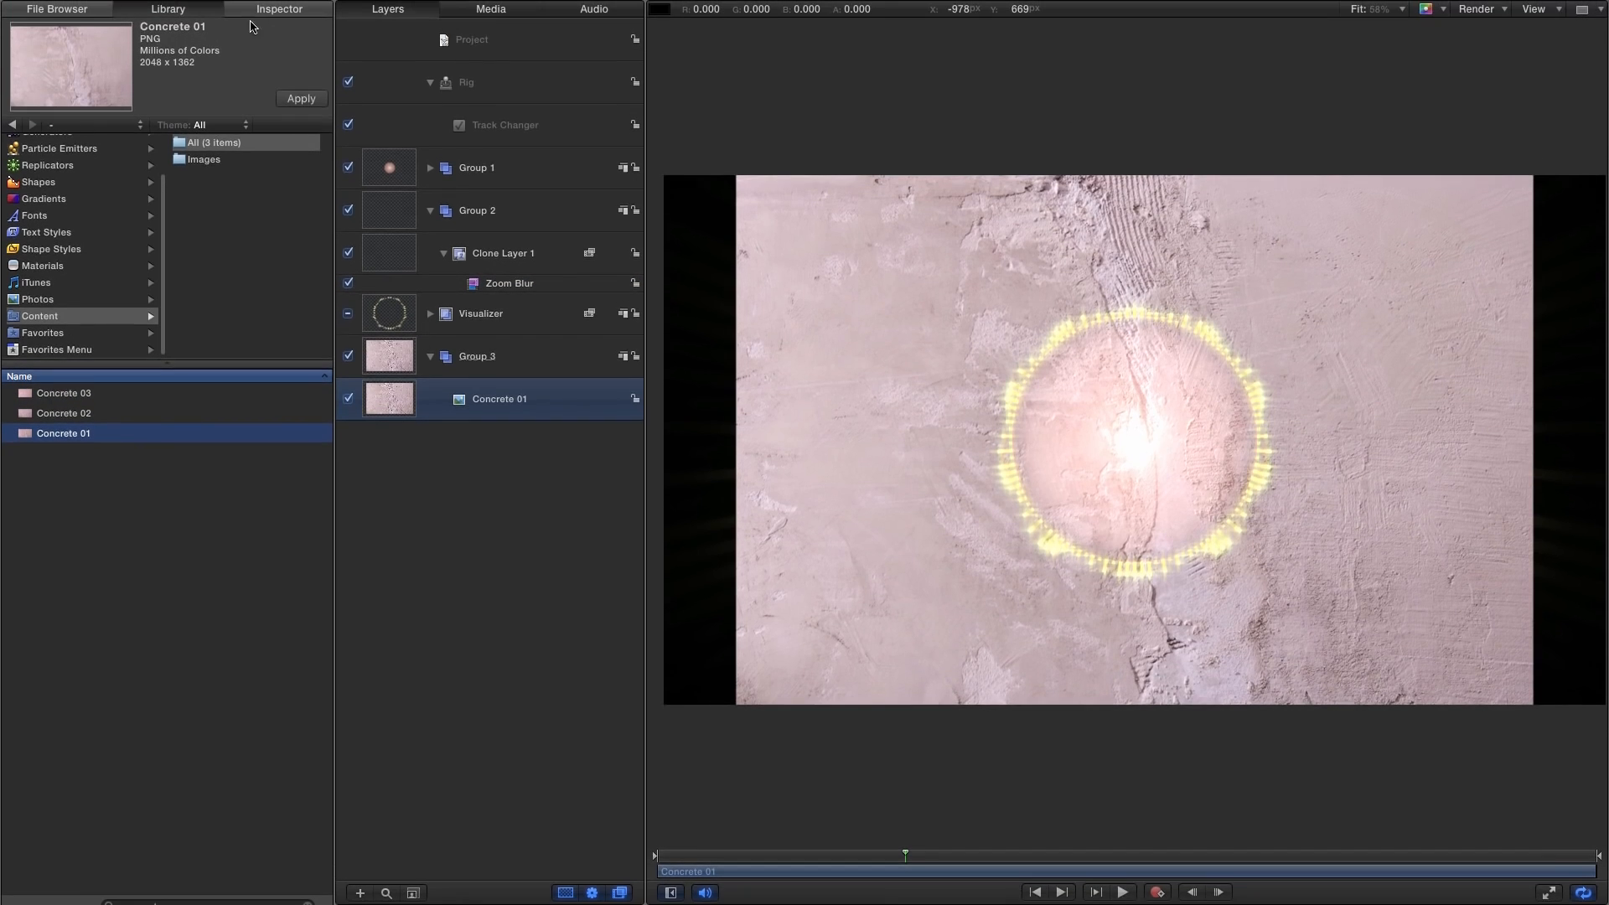
# Set the Scale of the Concrete 01 image to 100%.
pyautogui.click(272, 3)
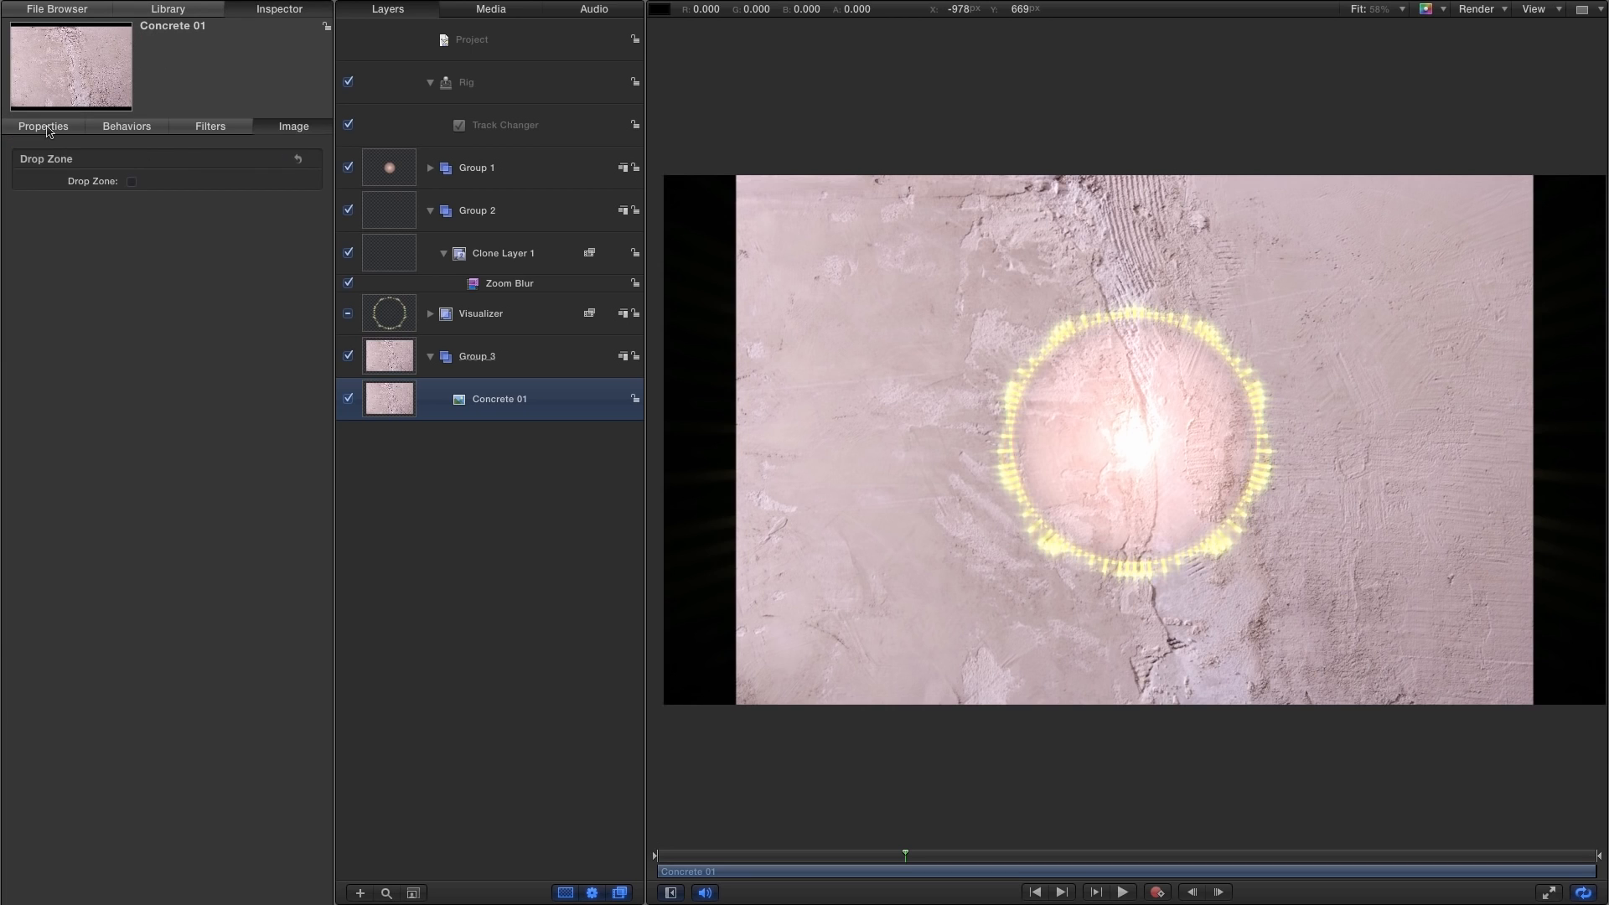
pyautogui.click(46, 126)
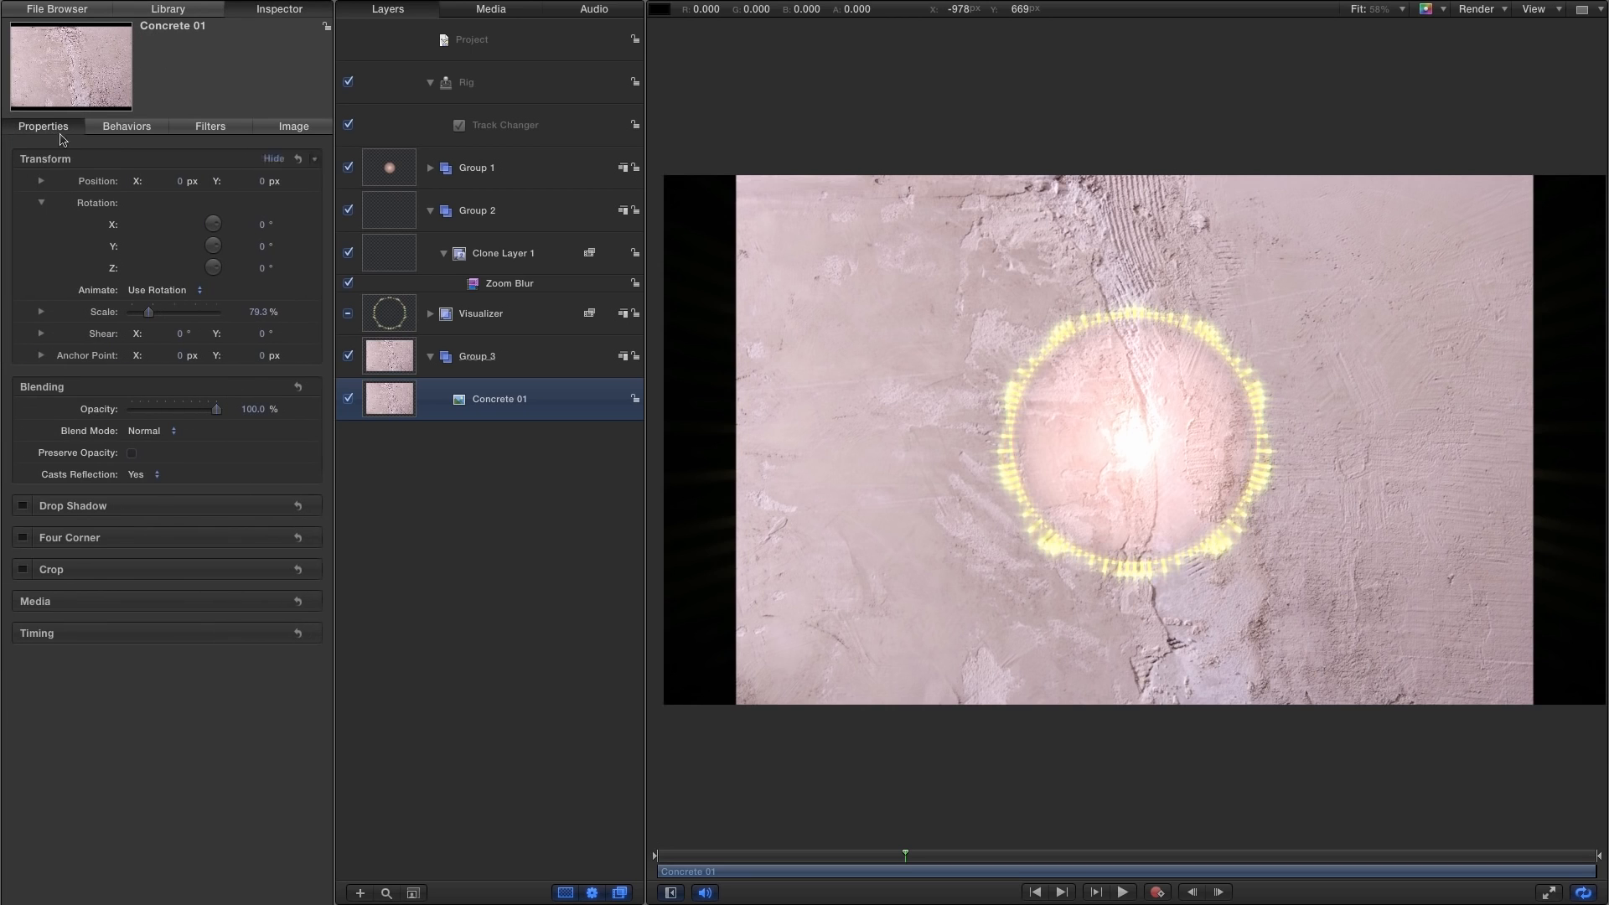
pyautogui.write('100')
pyautogui.press('Return')
# Clear the library search and apply the Levels color correction filter to the Concrete 01 image.
pyautogui.click(140, 5)
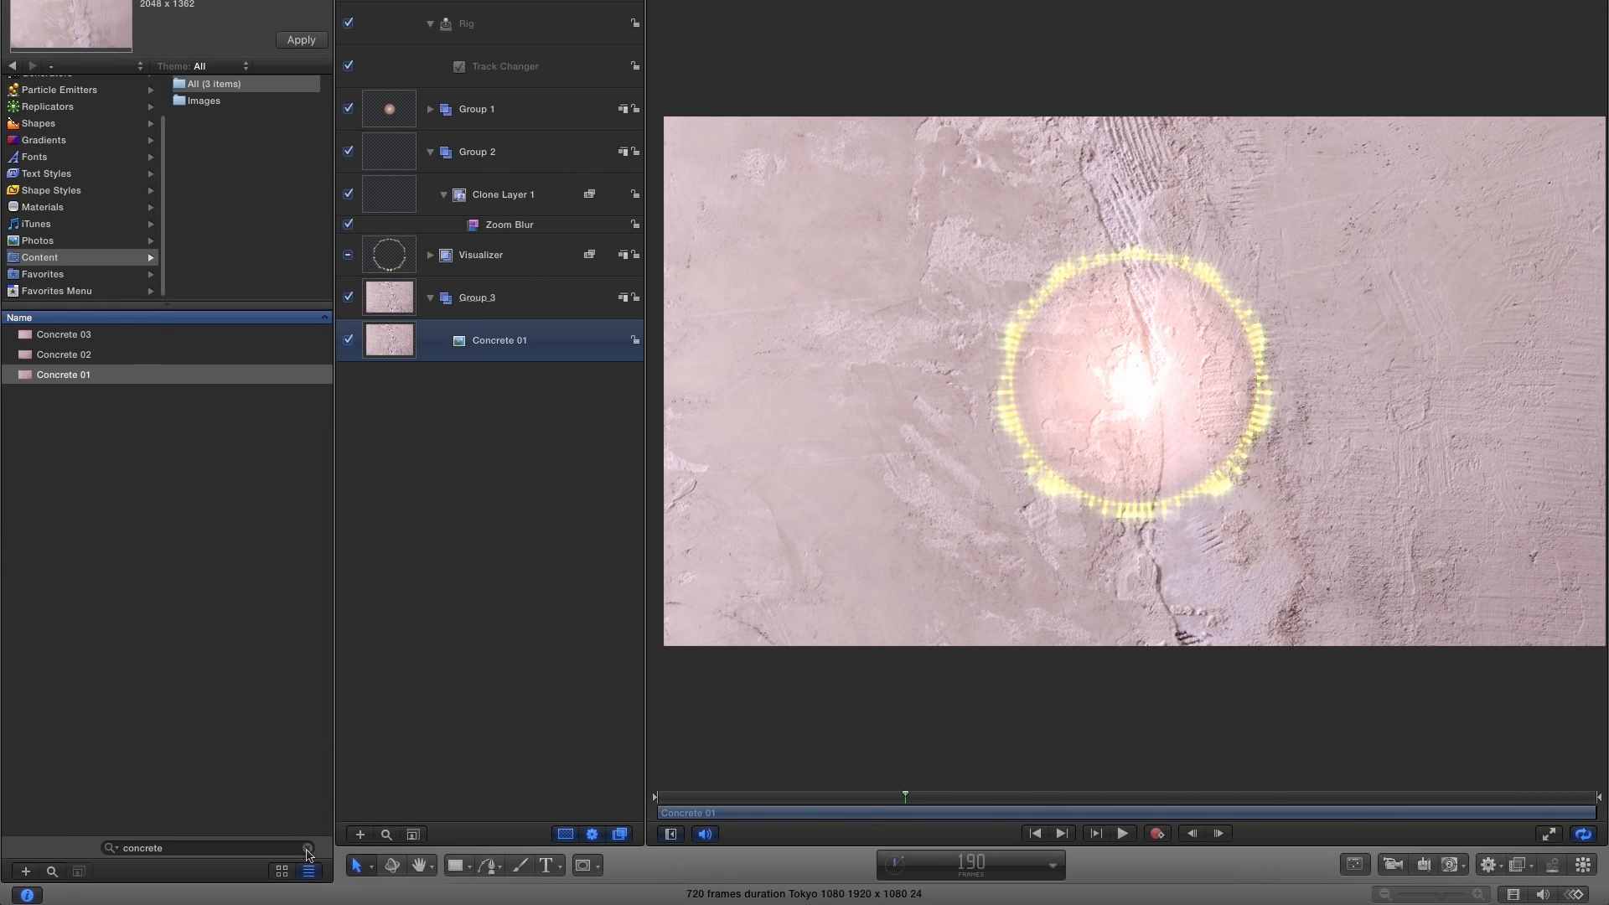
pyautogui.click(308, 849)
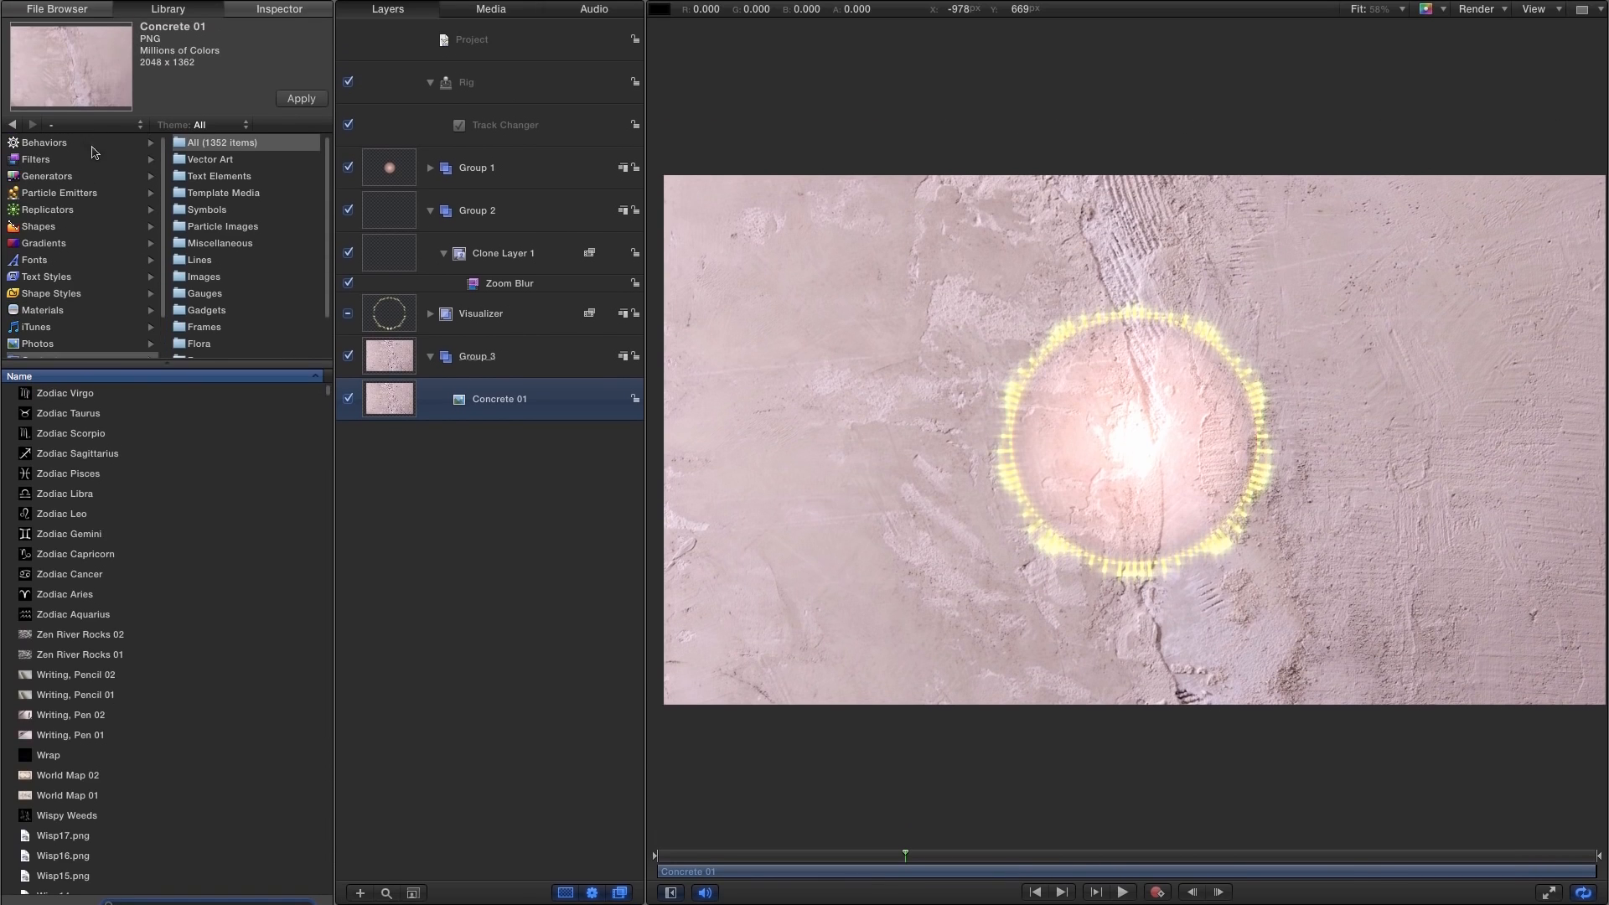
pyautogui.click(36, 159)
pyautogui.click(226, 194)
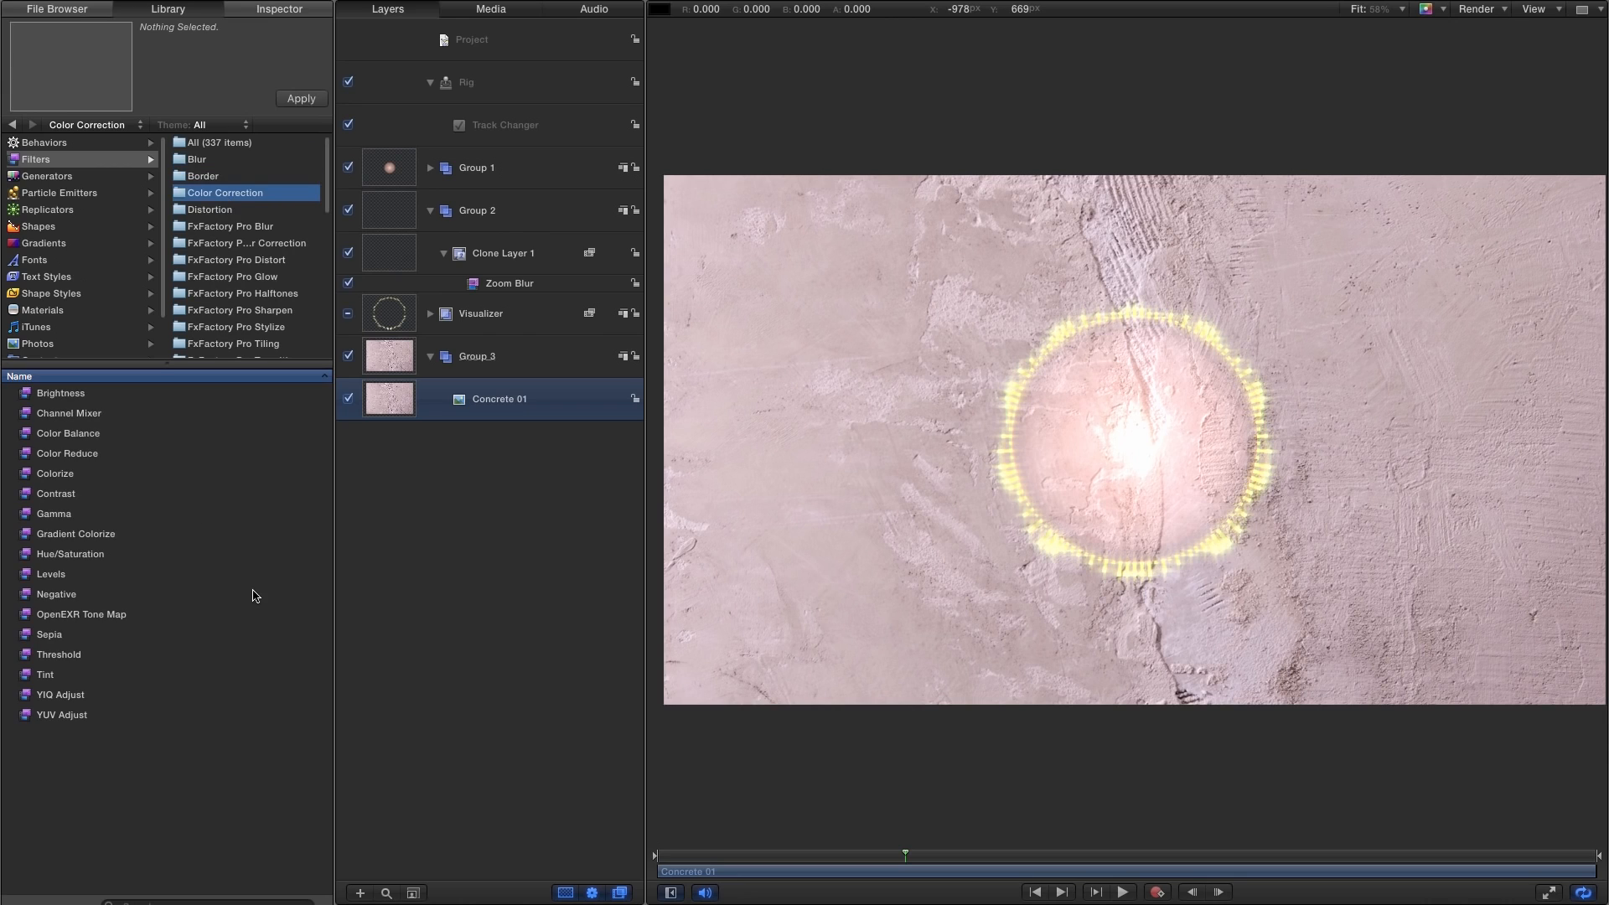
pyautogui.moveTo(25, 576); pyautogui.dragTo(373, 401)
# Lower the Levels output white on the RGB channel to under half, and lower the Blue channel's output white slightly.
pyautogui.click(281, 9)
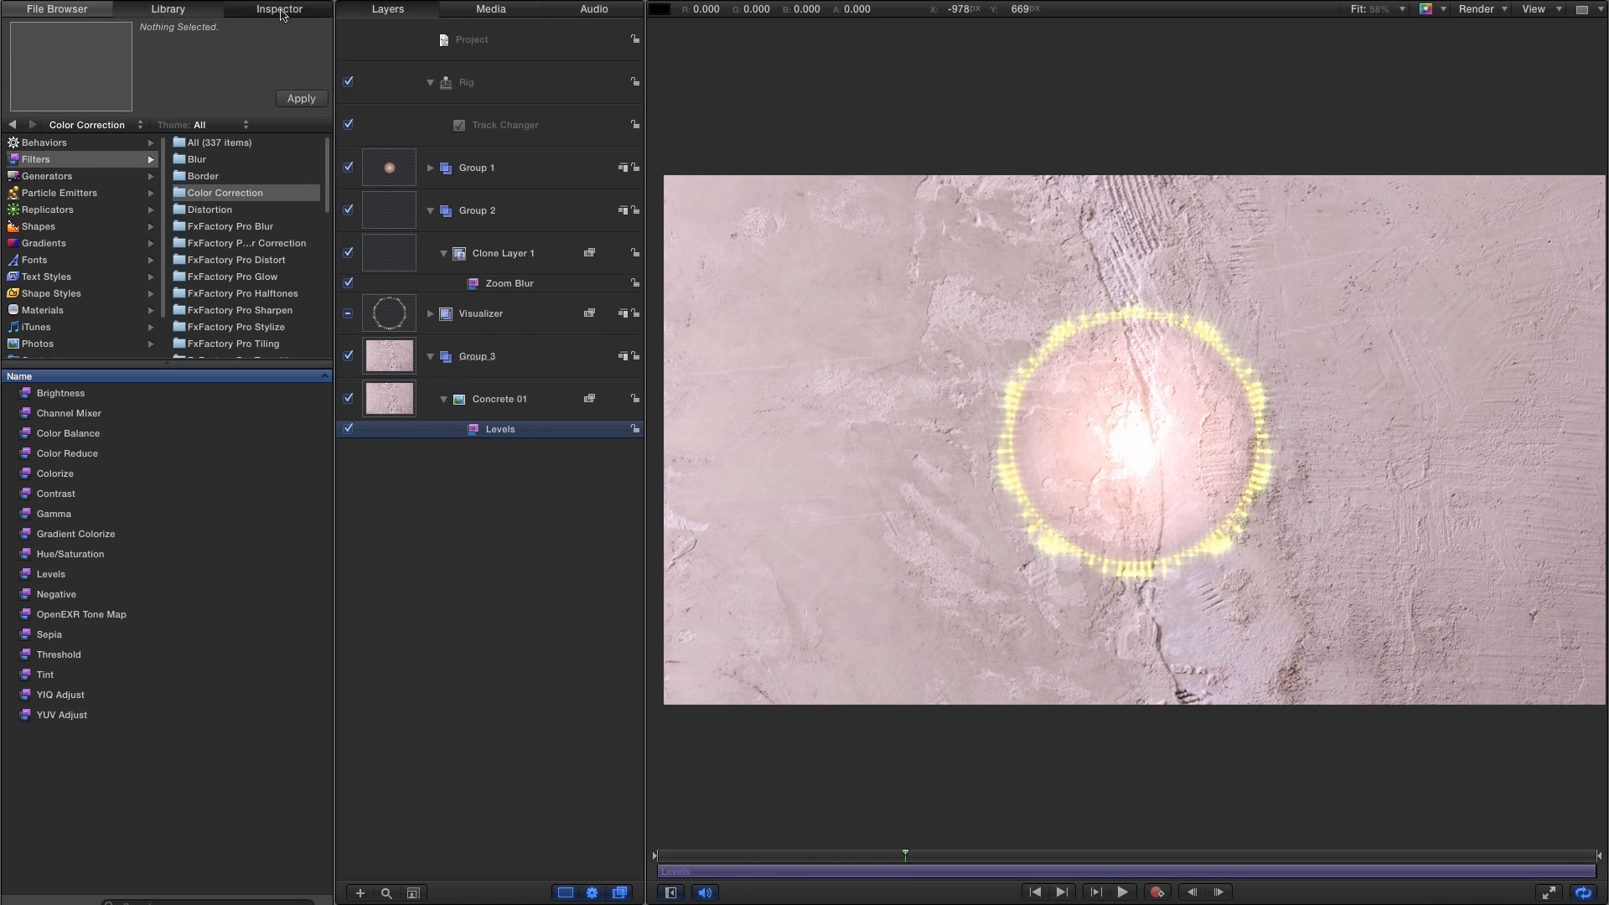
pyautogui.moveTo(293, 305); pyautogui.dragTo(209, 304)
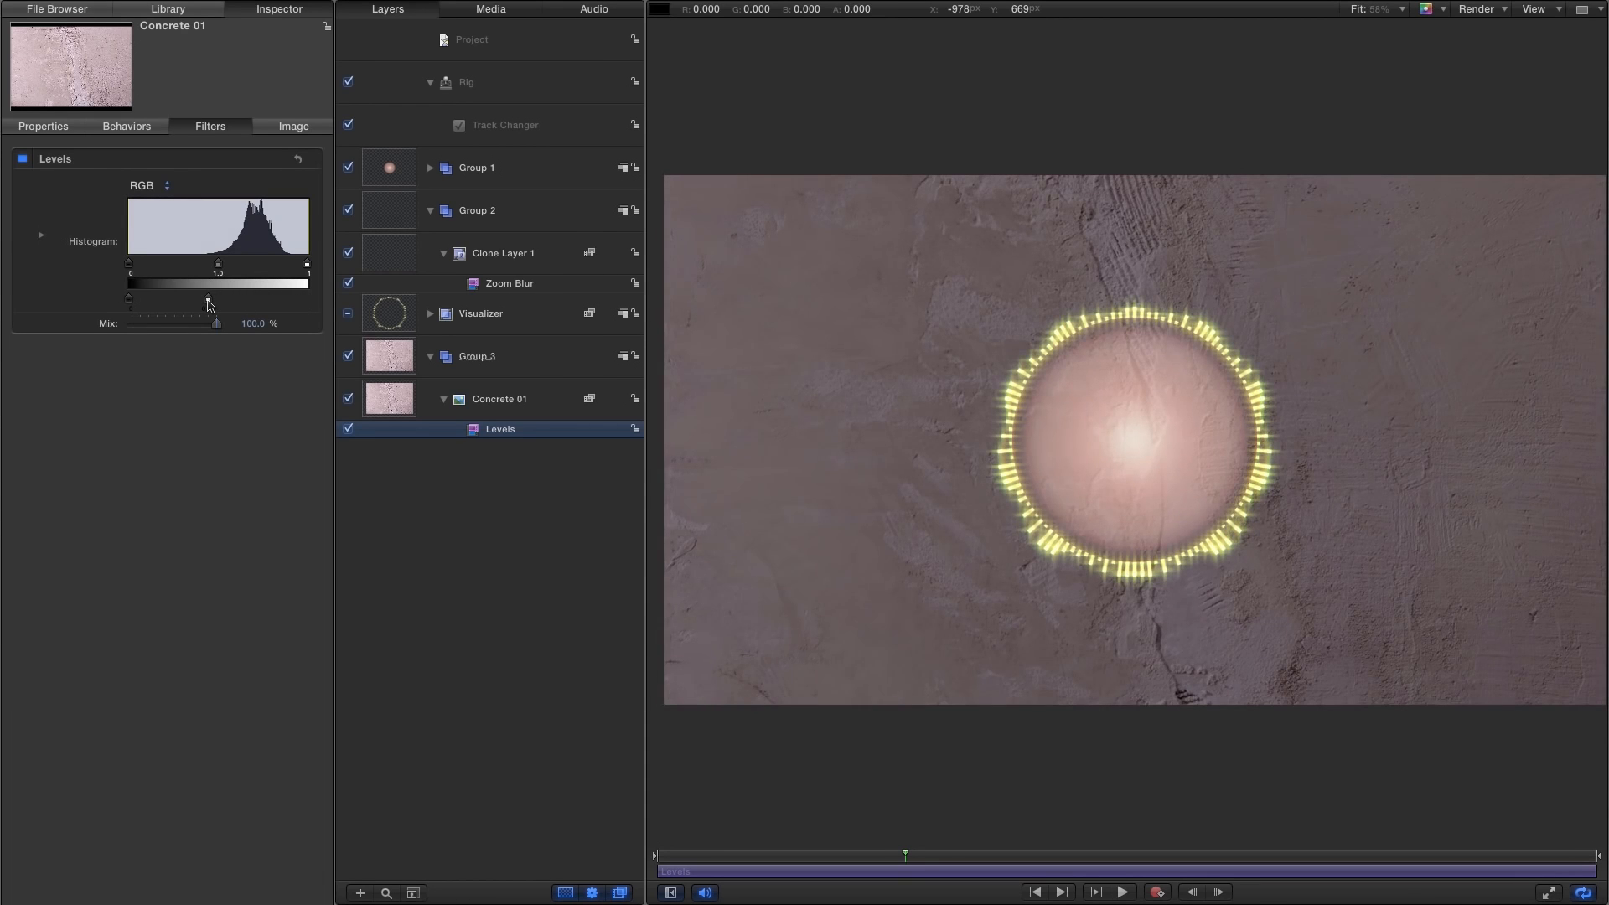
pyautogui.click(140, 186)
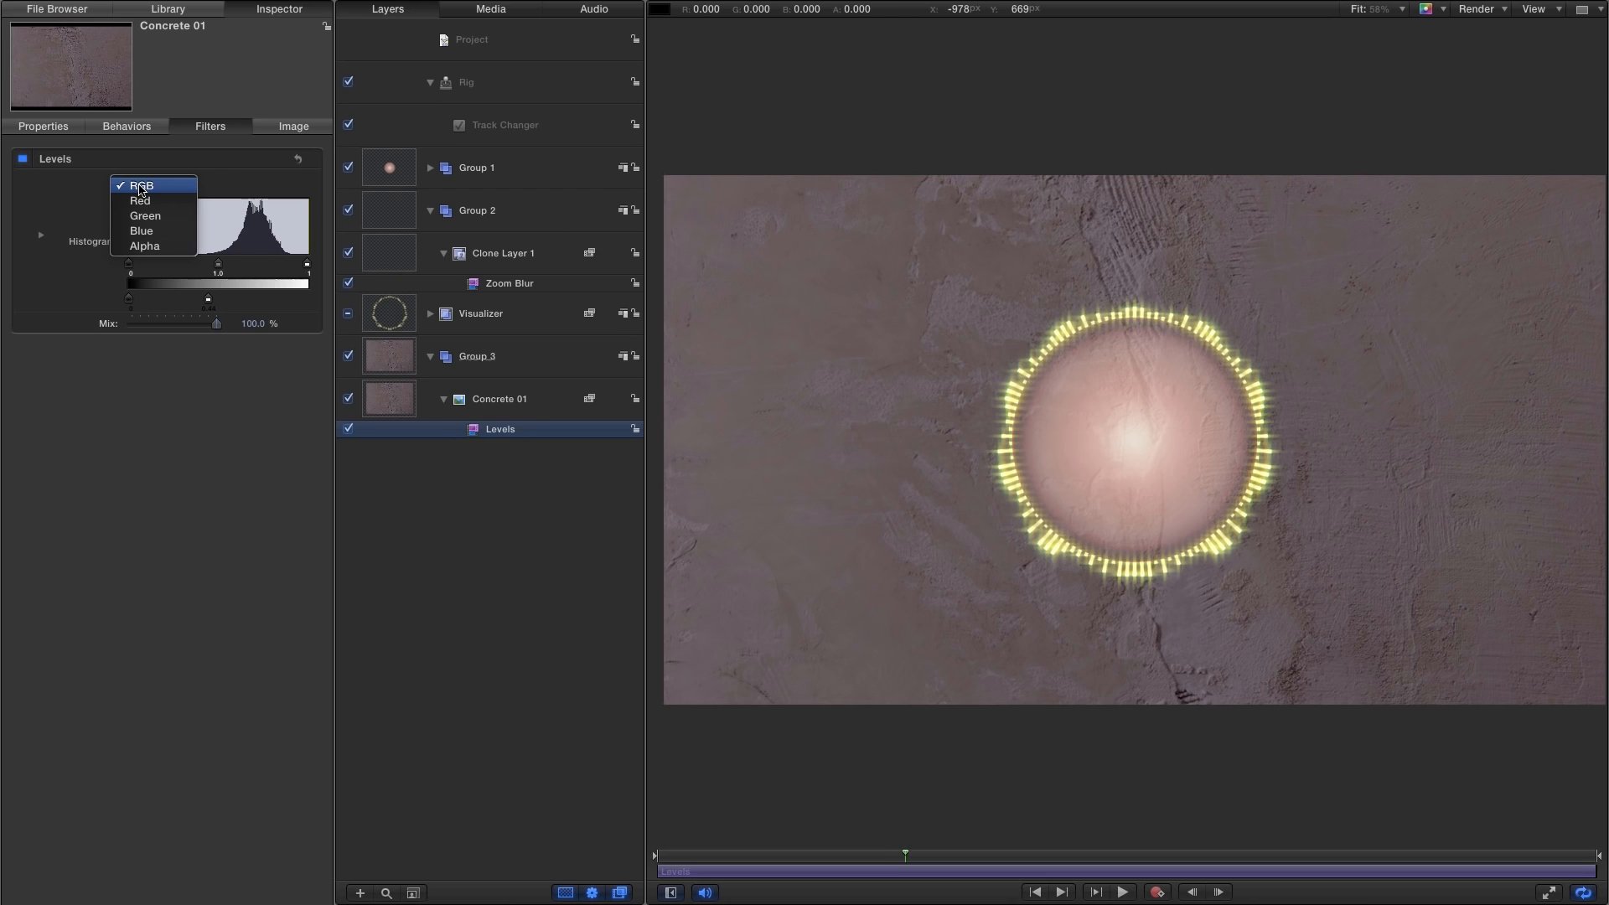
pyautogui.click(139, 232)
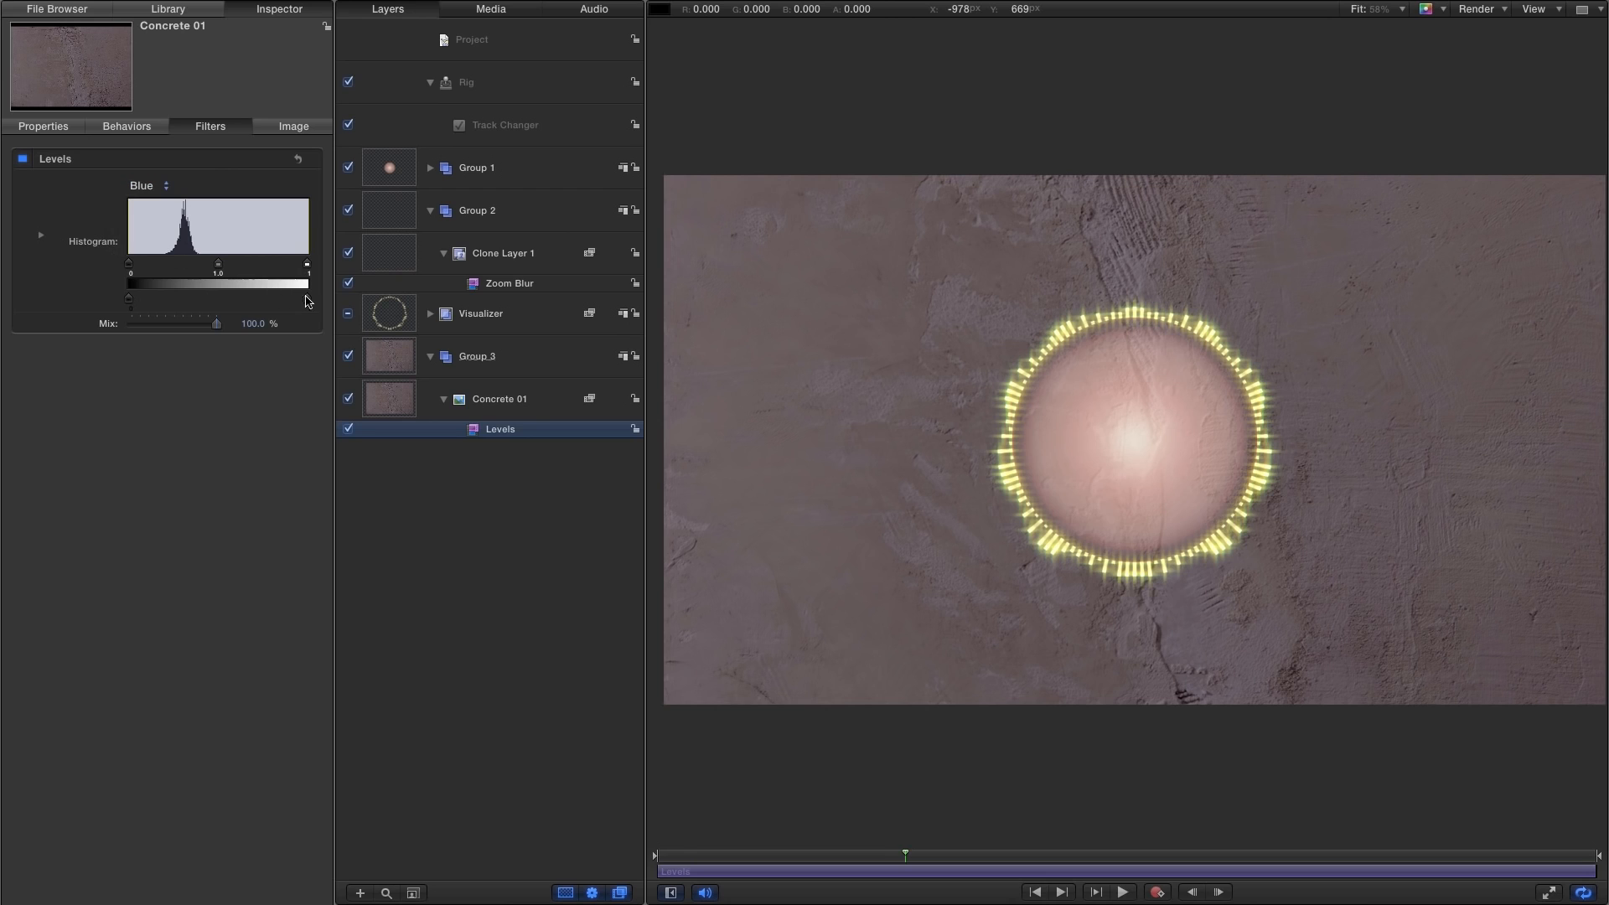
pyautogui.moveTo(309, 302); pyautogui.dragTo(270, 303)
# Raise the Levels RGB input black to 0.73 and lower the RGB output white a little further to deepen the concrete texture.
pyautogui.click(150, 187)
pyautogui.click(148, 141)
pyautogui.moveTo(130, 266); pyautogui.dragTo(257, 273)
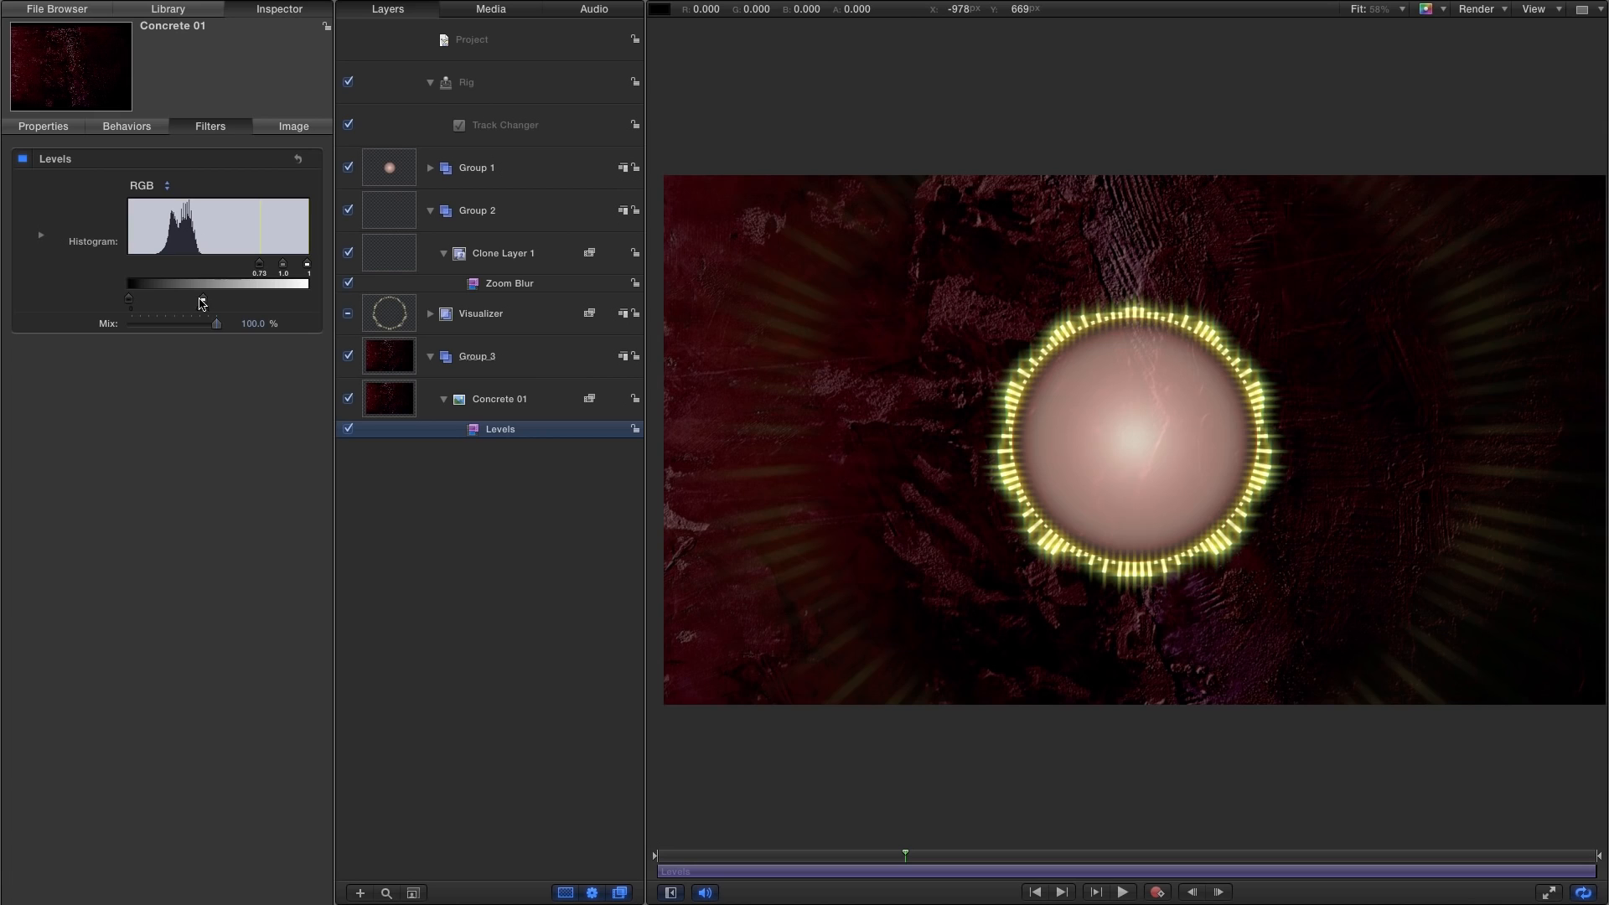
pyautogui.moveTo(202, 302); pyautogui.dragTo(194, 300)
# Play the project from the beginning to review the visualizer against the concrete background.
pyautogui.click(1036, 892)
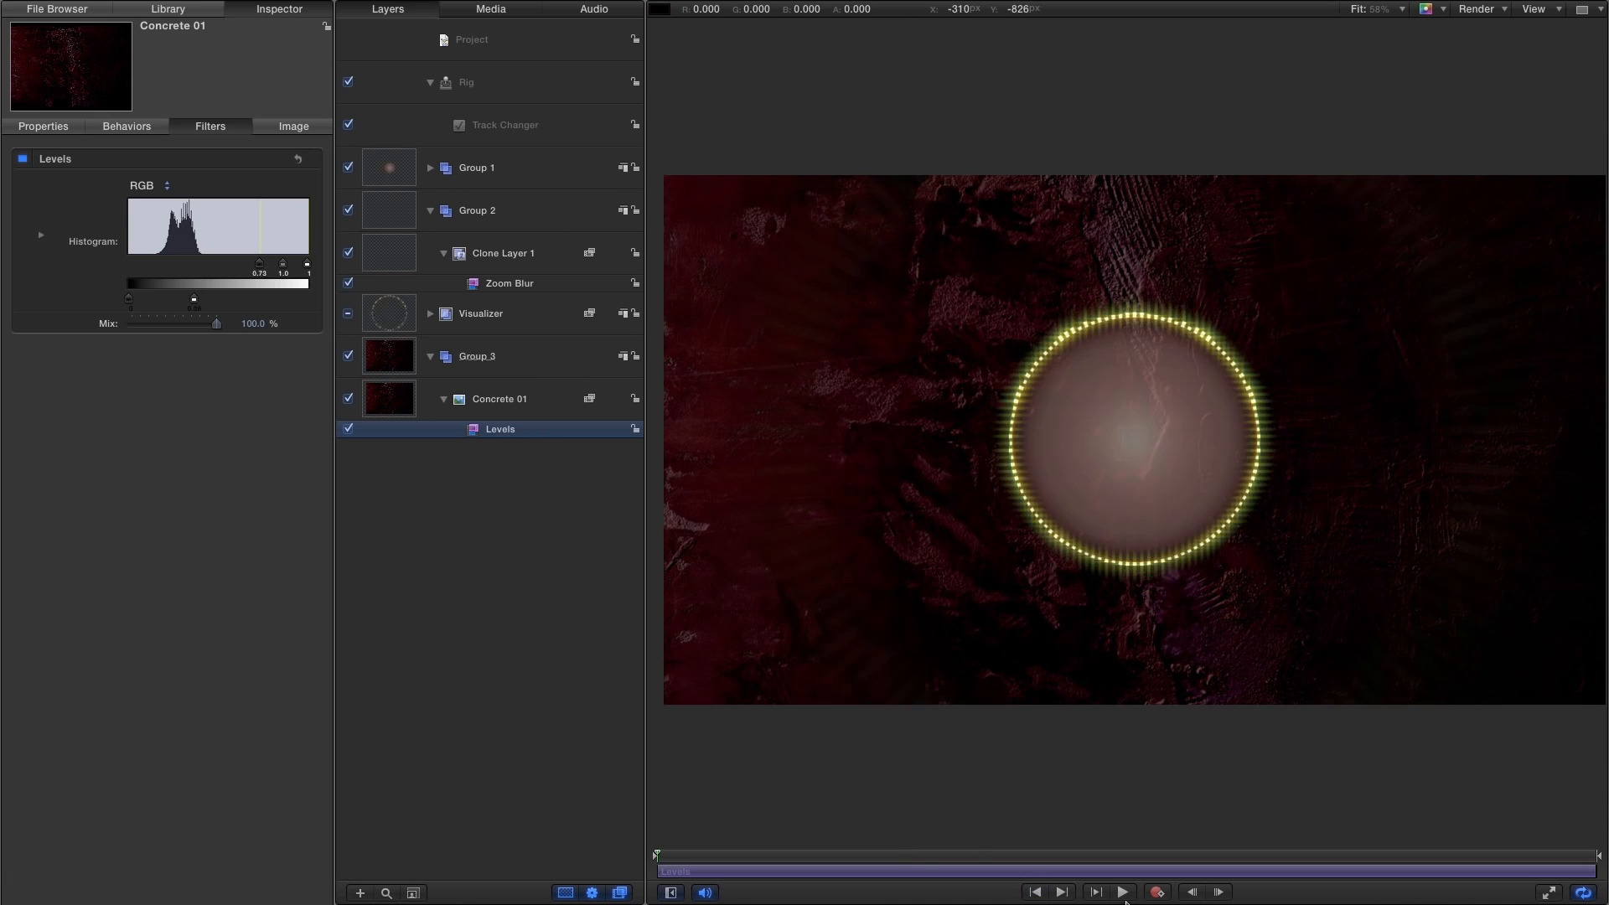
pyautogui.click(1123, 891)
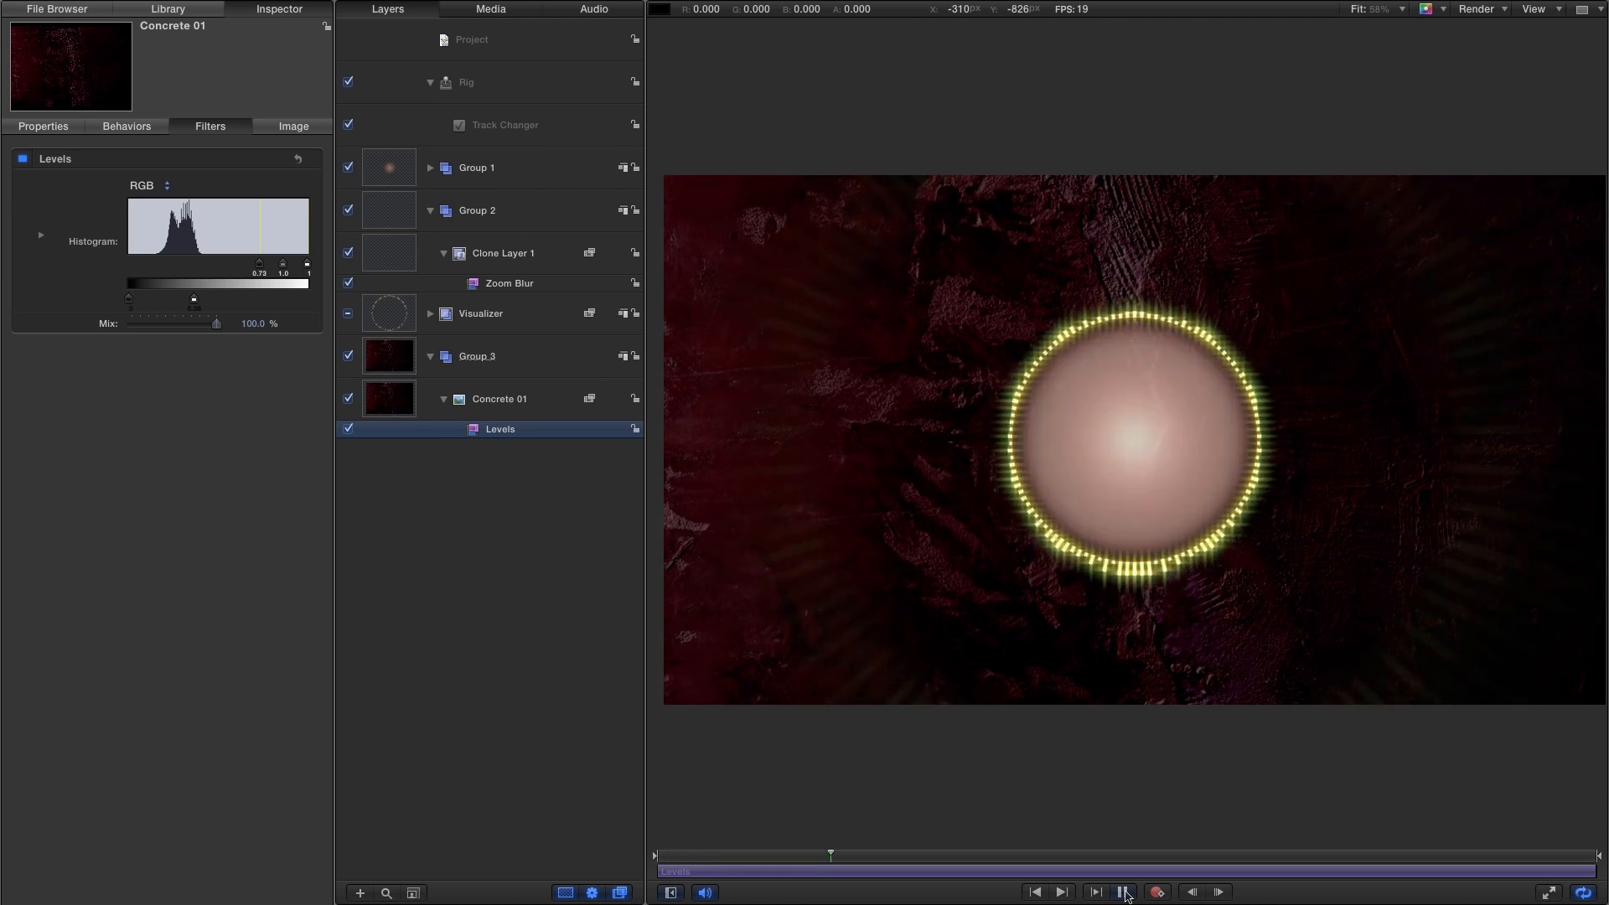
pyautogui.click(1124, 893)
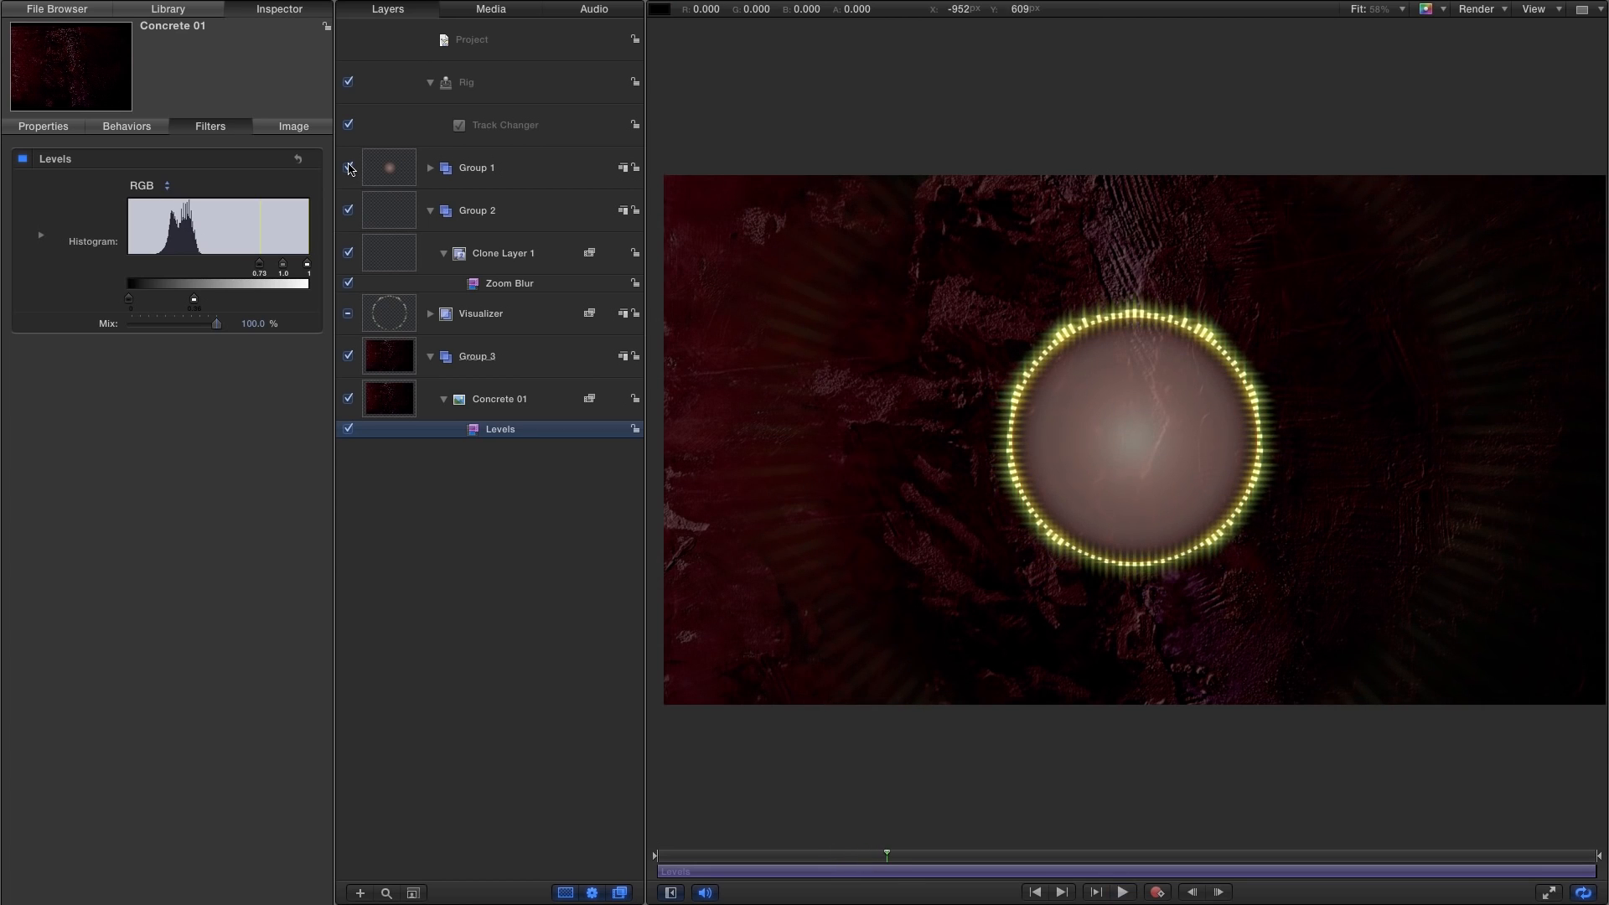
# Hide Group 2 with the zoom-blurred clone rays and scrub through the timeline to check the visualizer without them.
pyautogui.click(348, 210)
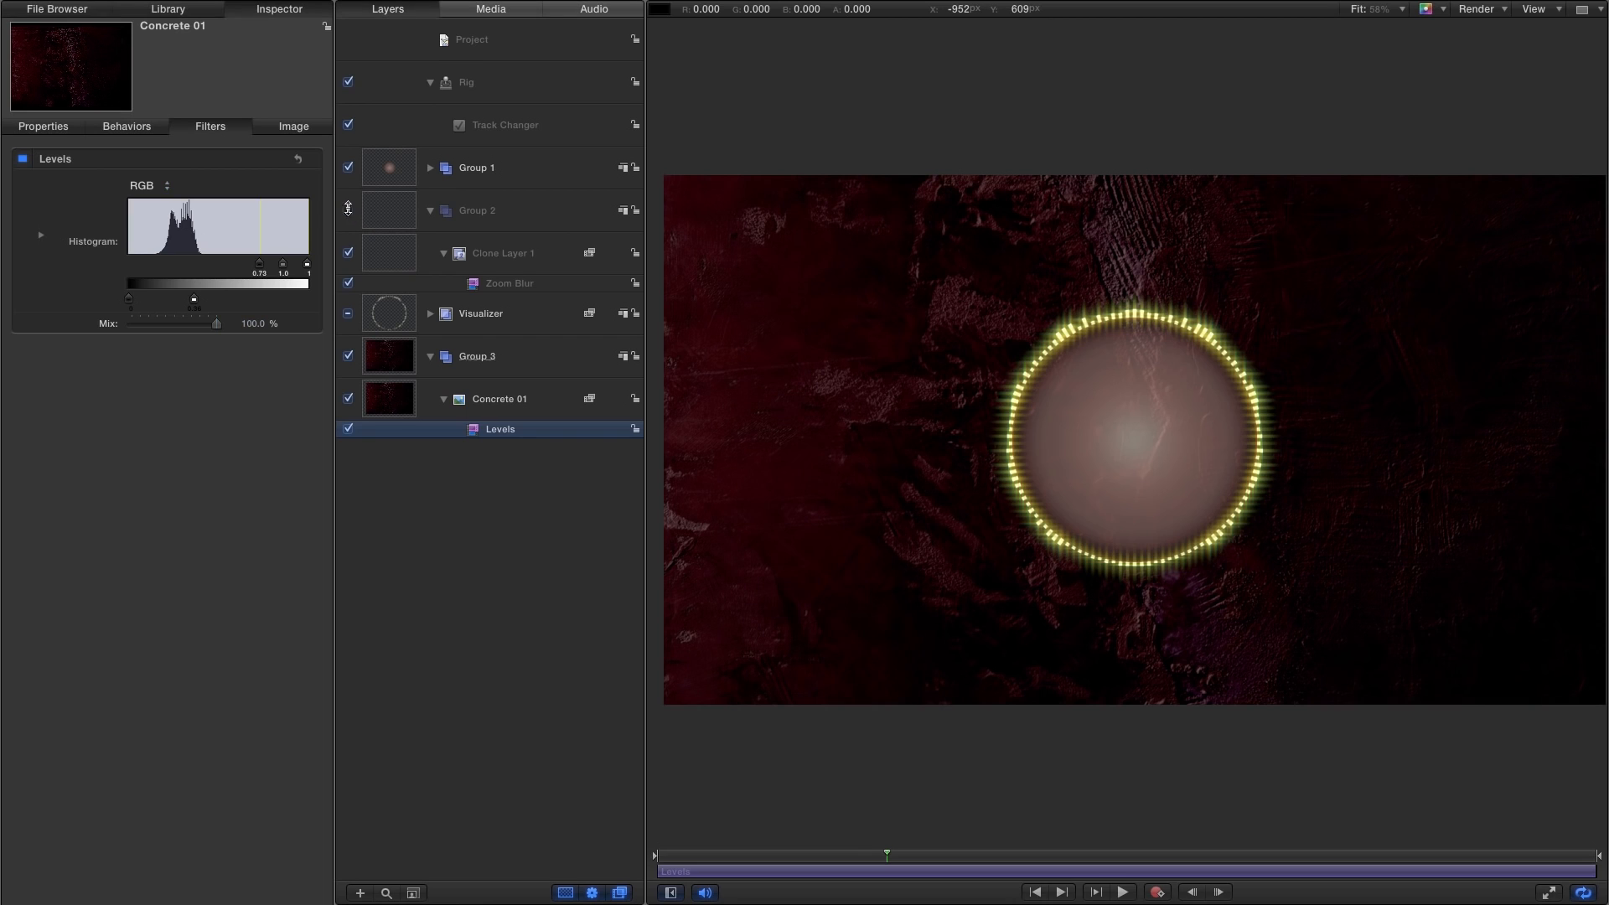
pyautogui.click(895, 855)
pyautogui.moveTo(873, 861); pyautogui.dragTo(732, 873)
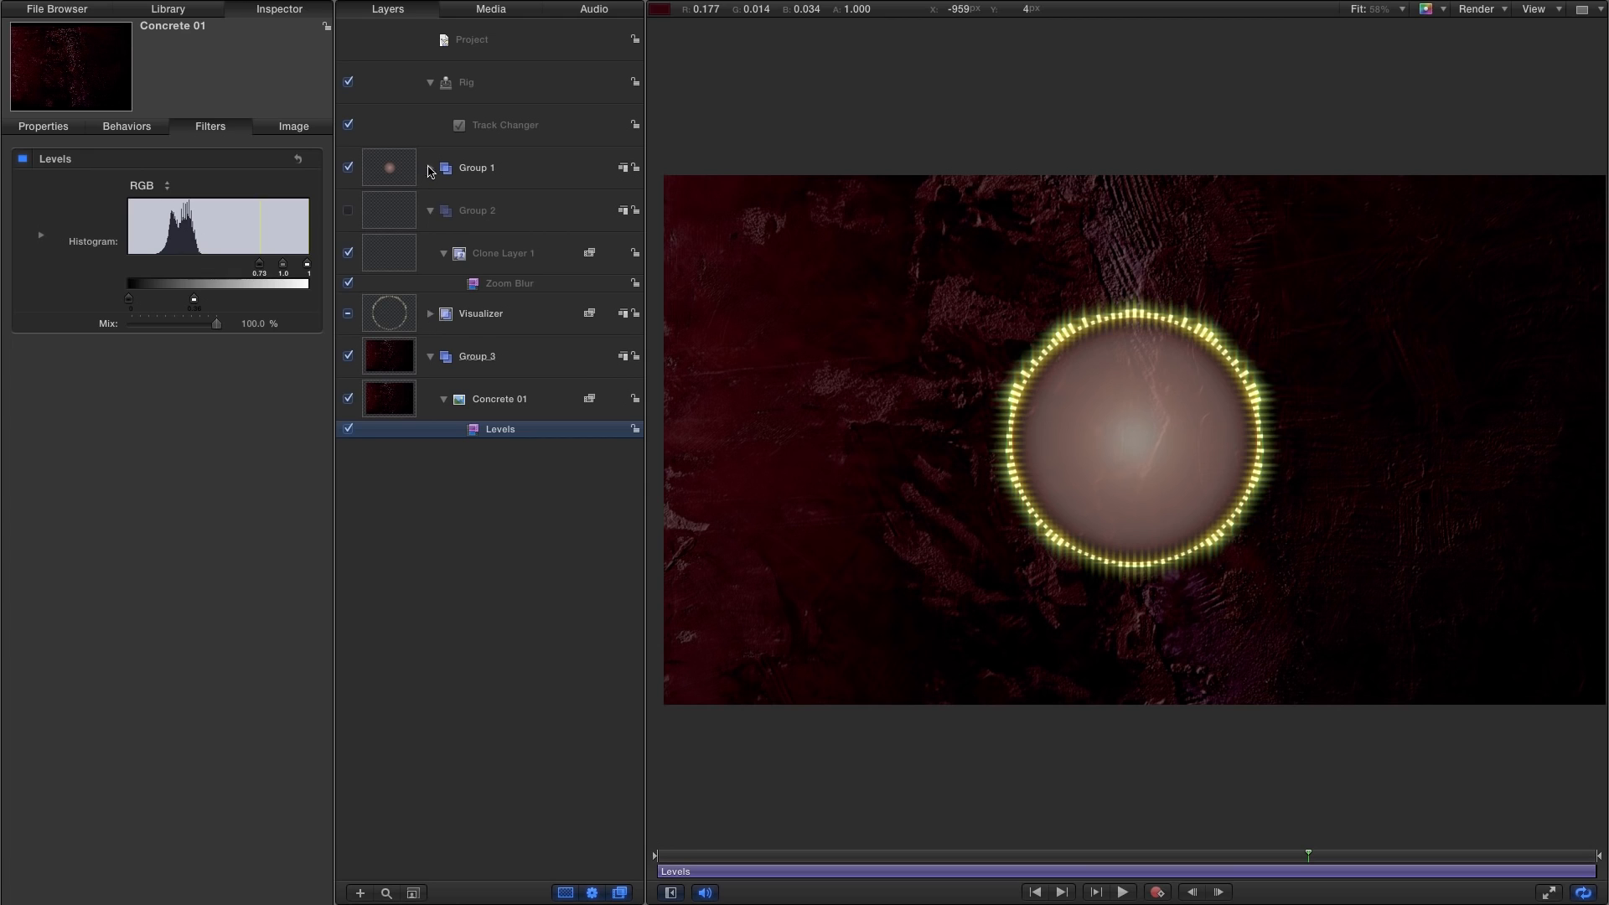
# Copy the Lens Flare's Circle Mask onto the Concrete 01 image and invert the copied mask.
pyautogui.click(430, 169)
pyautogui.click(444, 210)
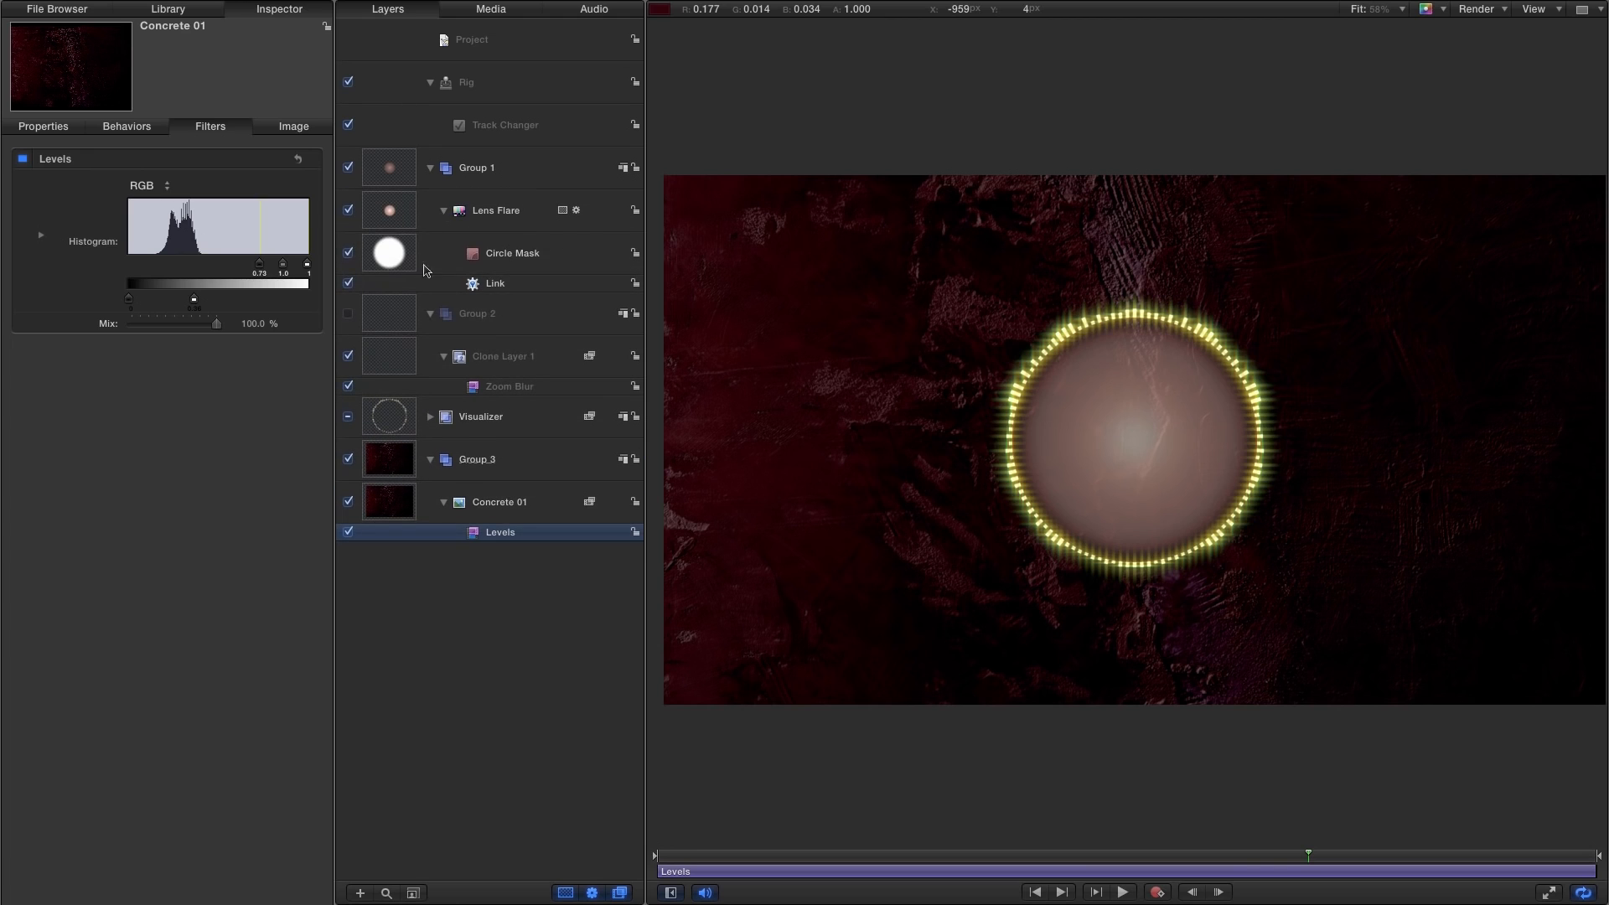
pyautogui.click(388, 256)
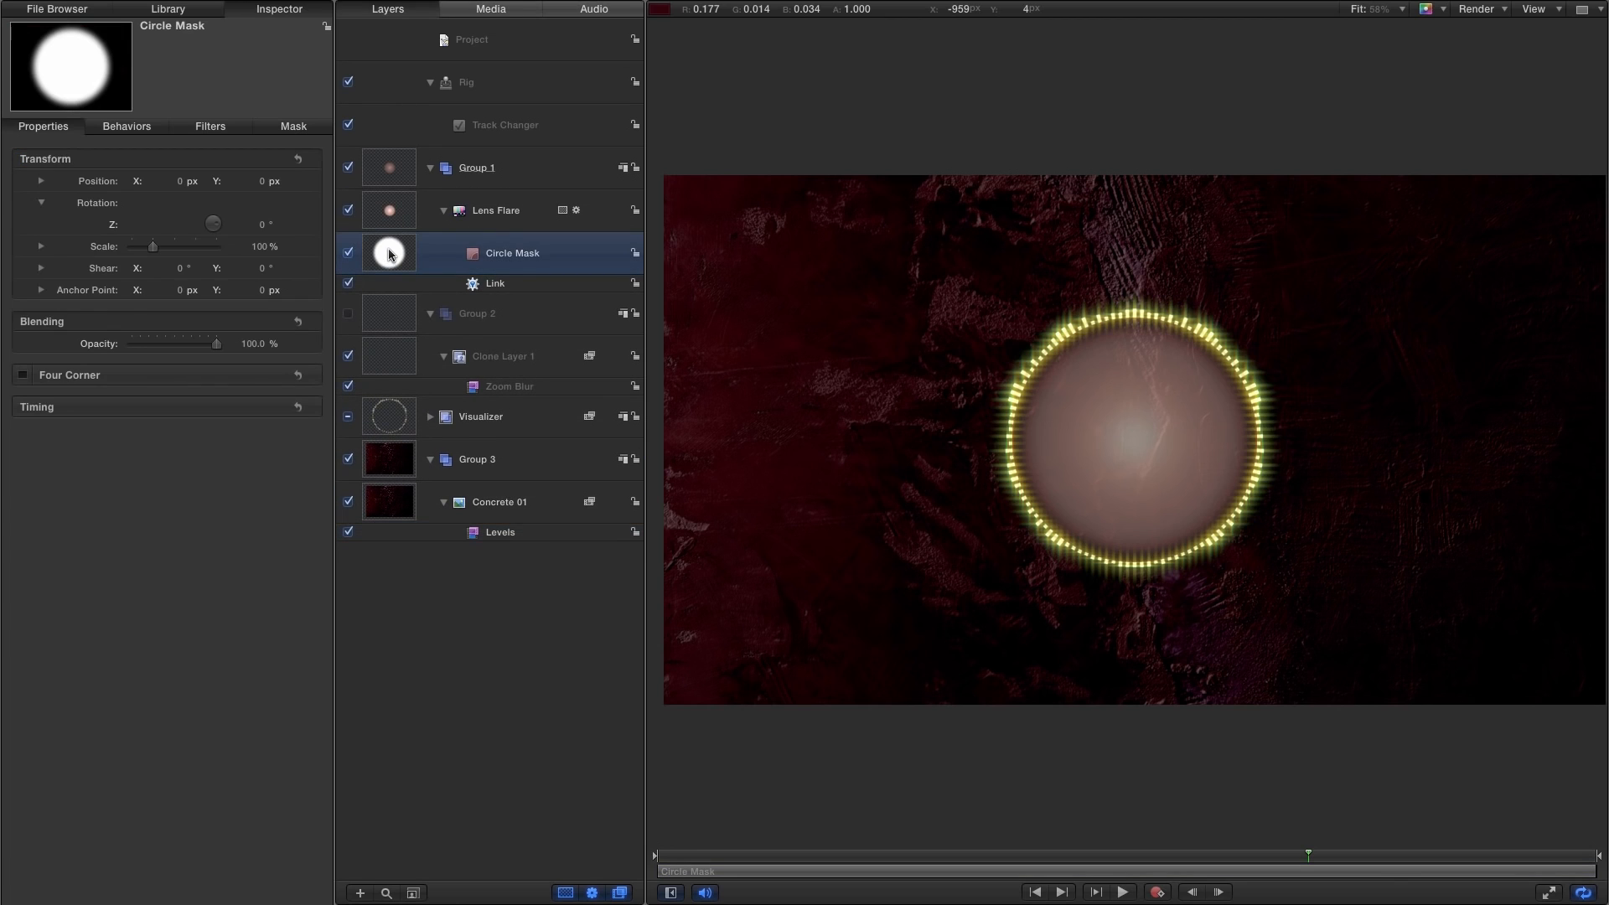
pyautogui.click(388, 502)
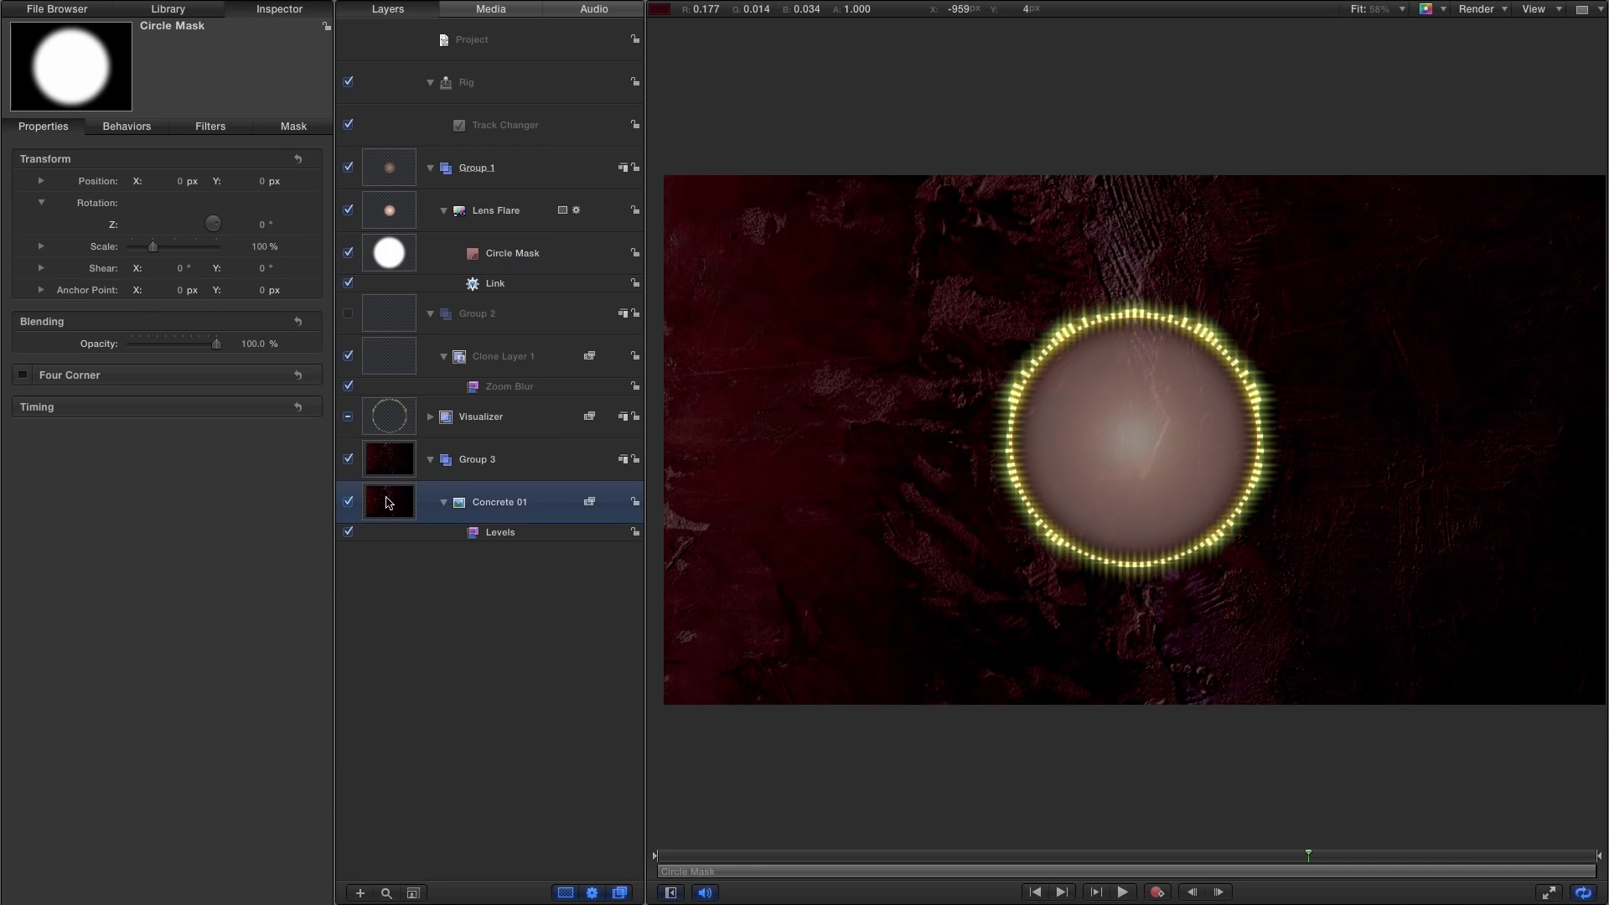
pyautogui.press('super+v')
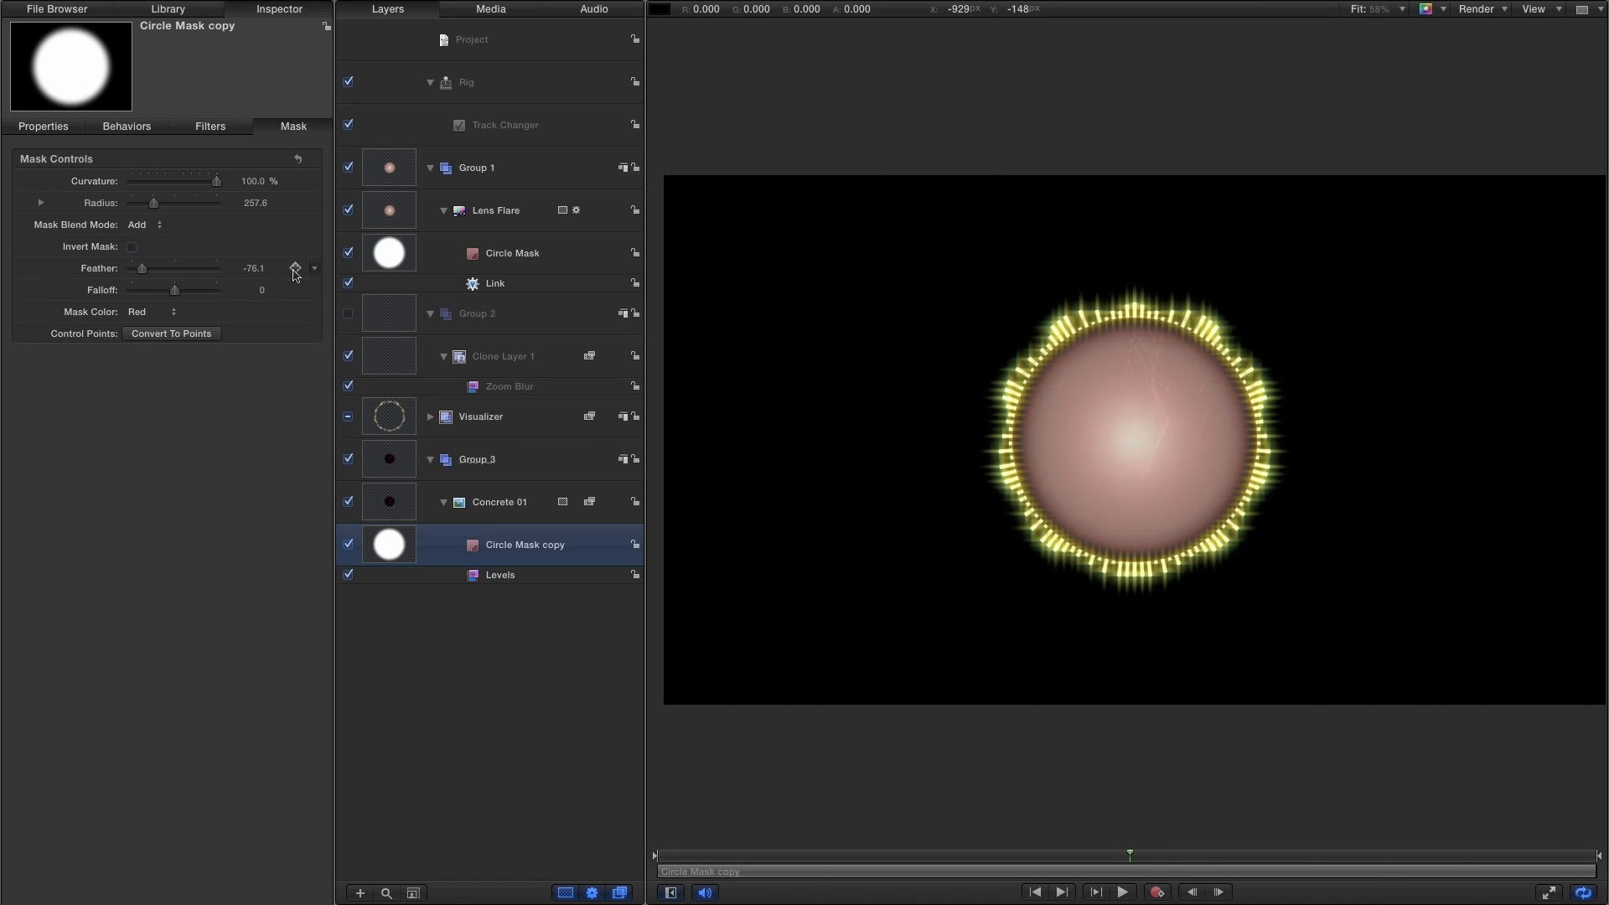
pyautogui.click(132, 247)
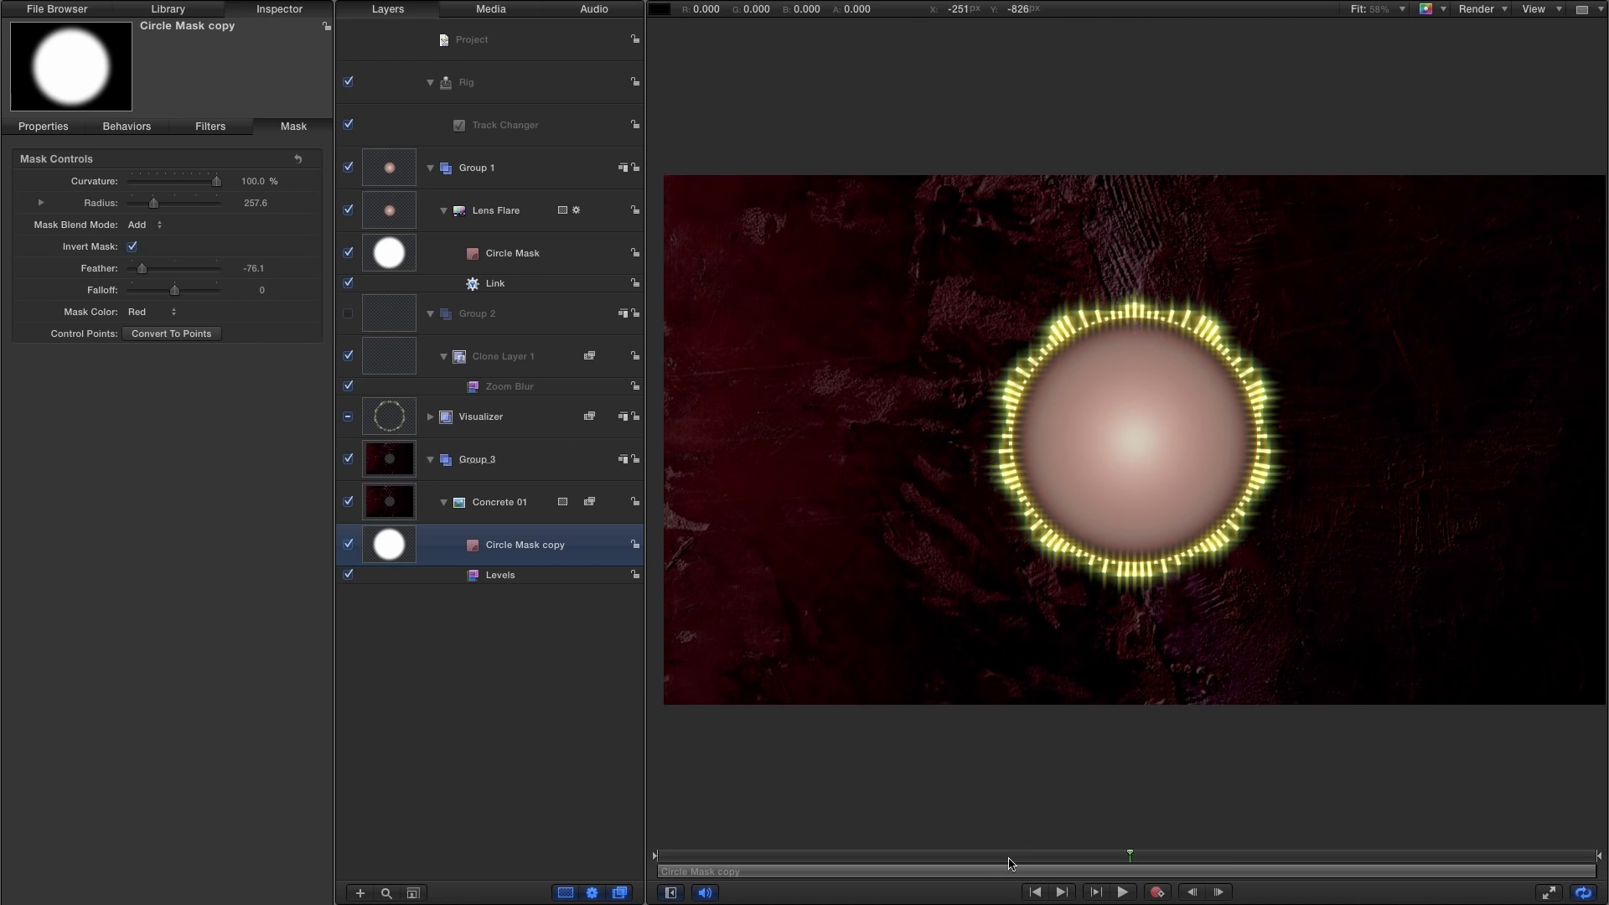
# Check the masked background at other frames and make another clone layer of the Visualizer group.
pyautogui.click(1417, 855)
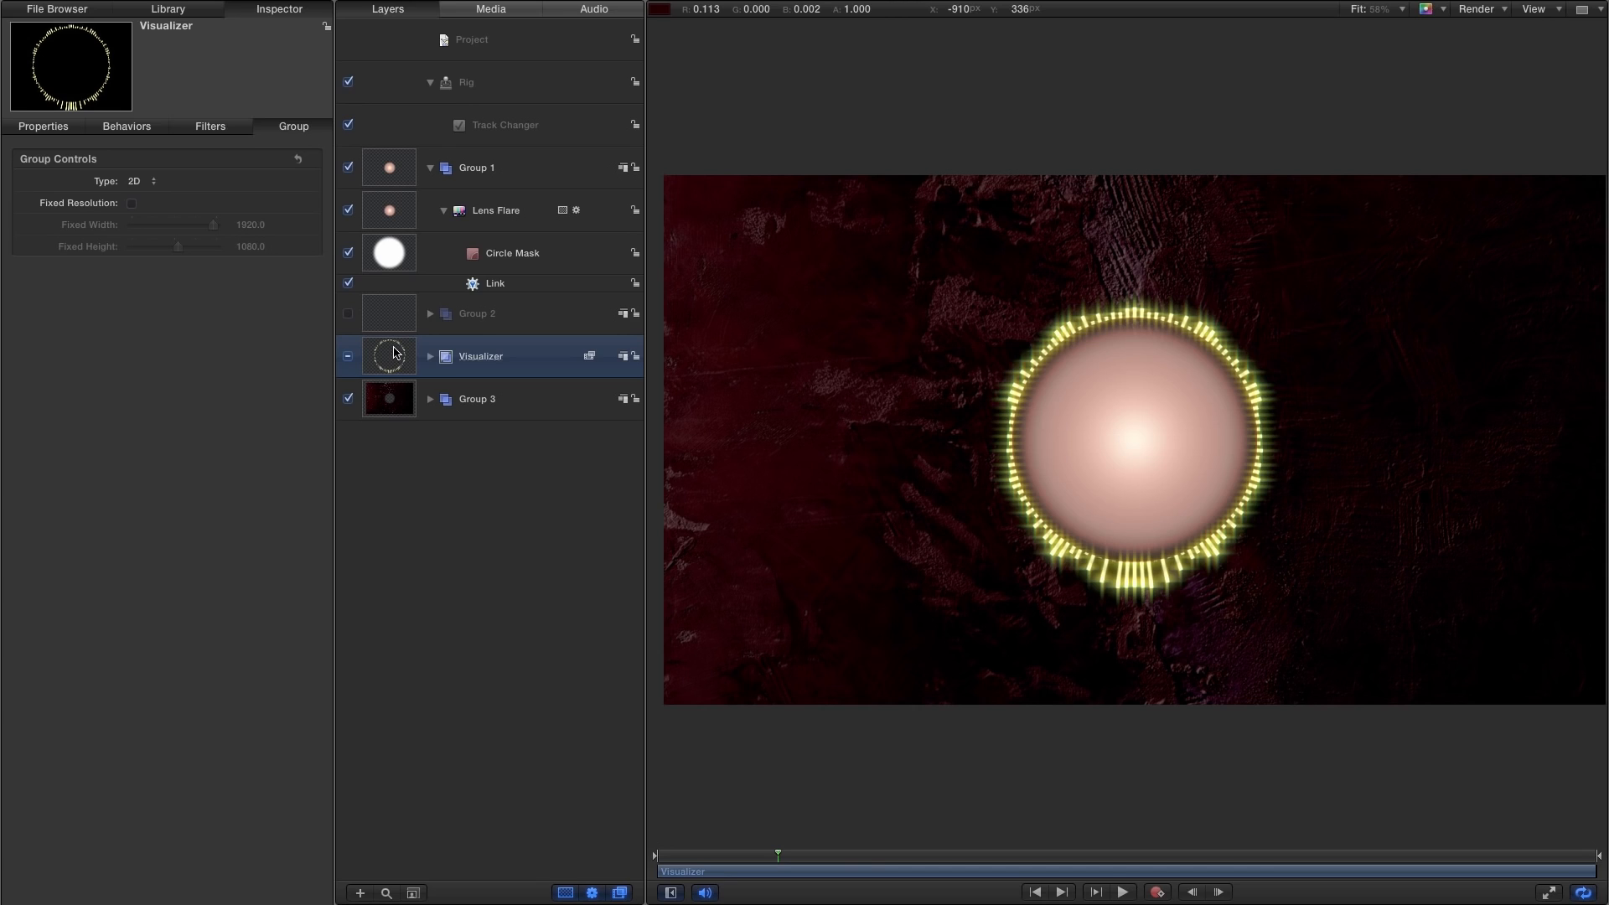
pyautogui.rightClick(393, 353)
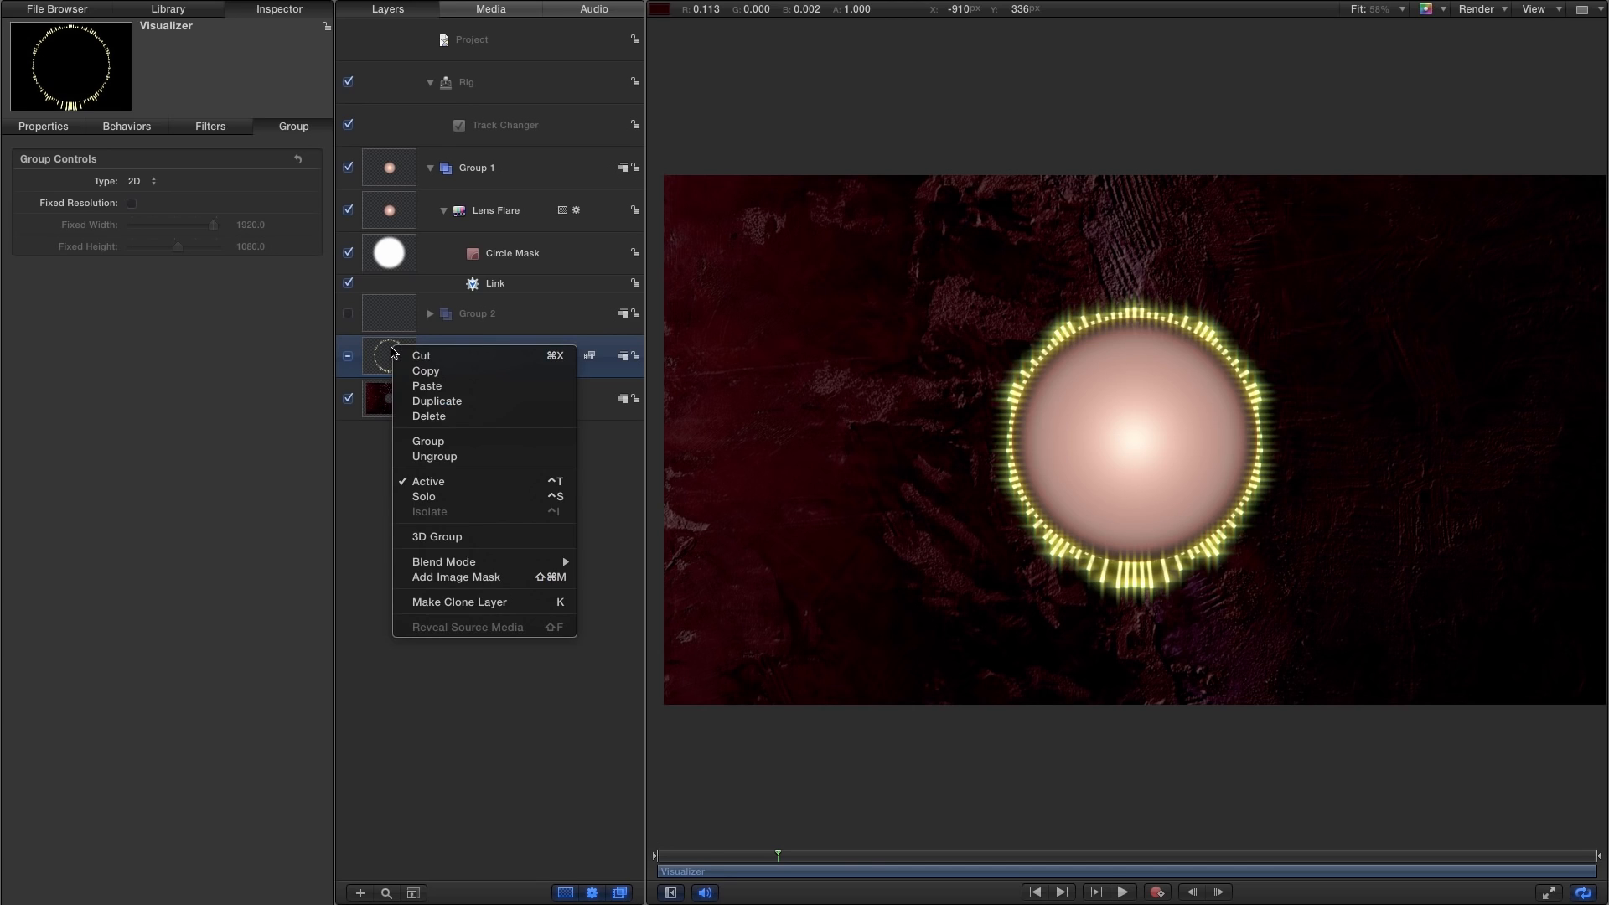
pyautogui.click(491, 602)
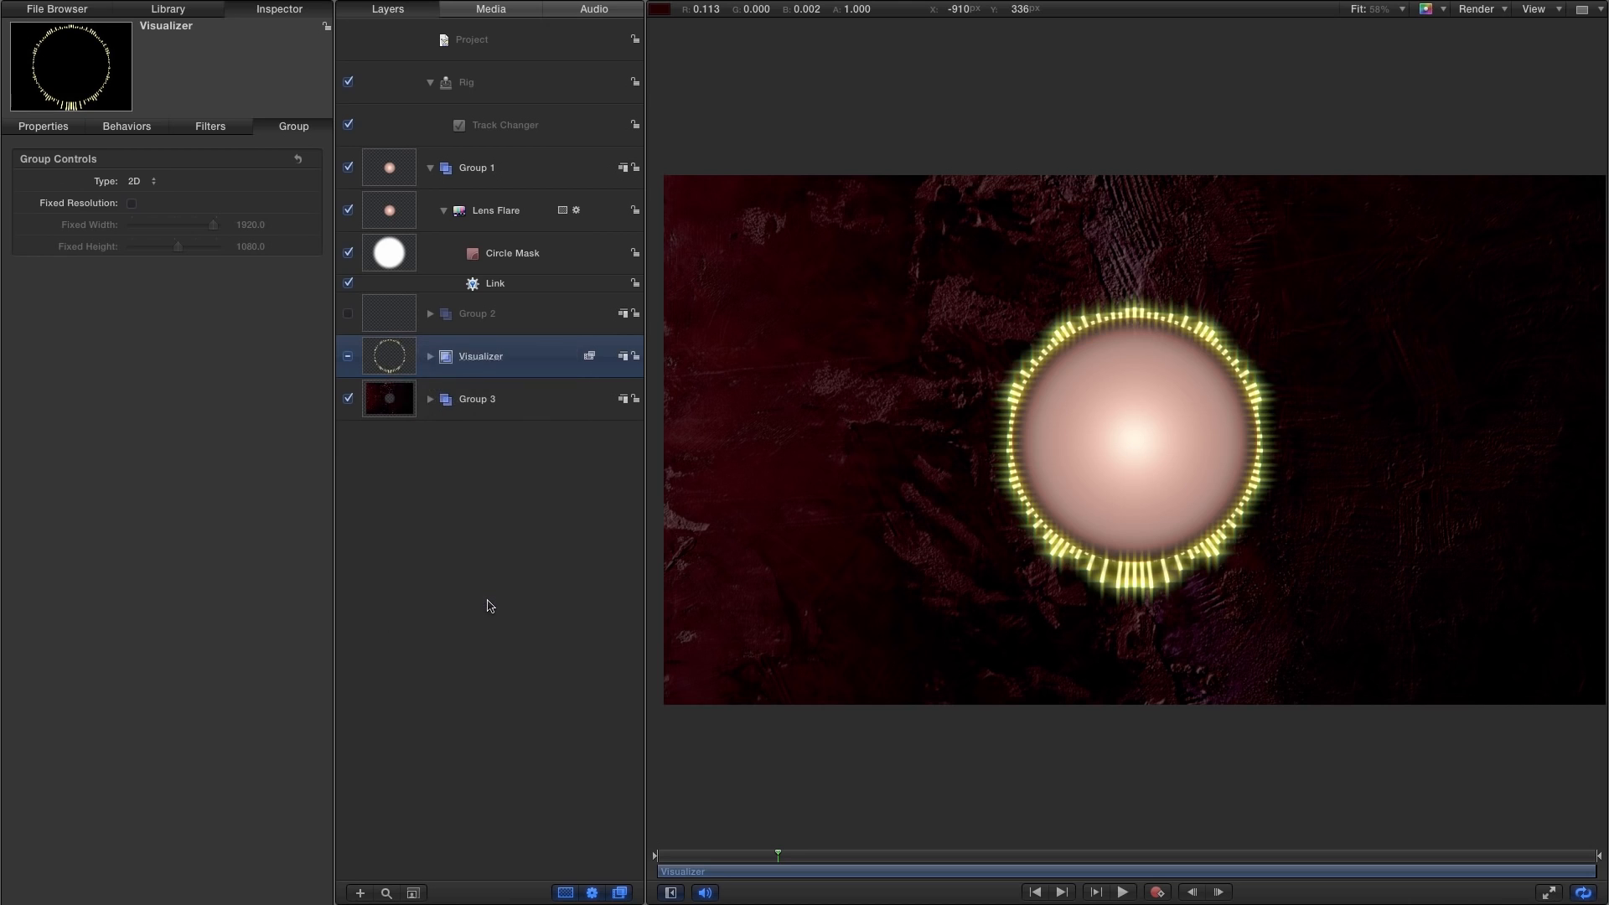
# Apply the Gaussian Blur filter to Clone Layer 2 and raise its Amount well above the default for a soft glow.
pyautogui.click(169, 9)
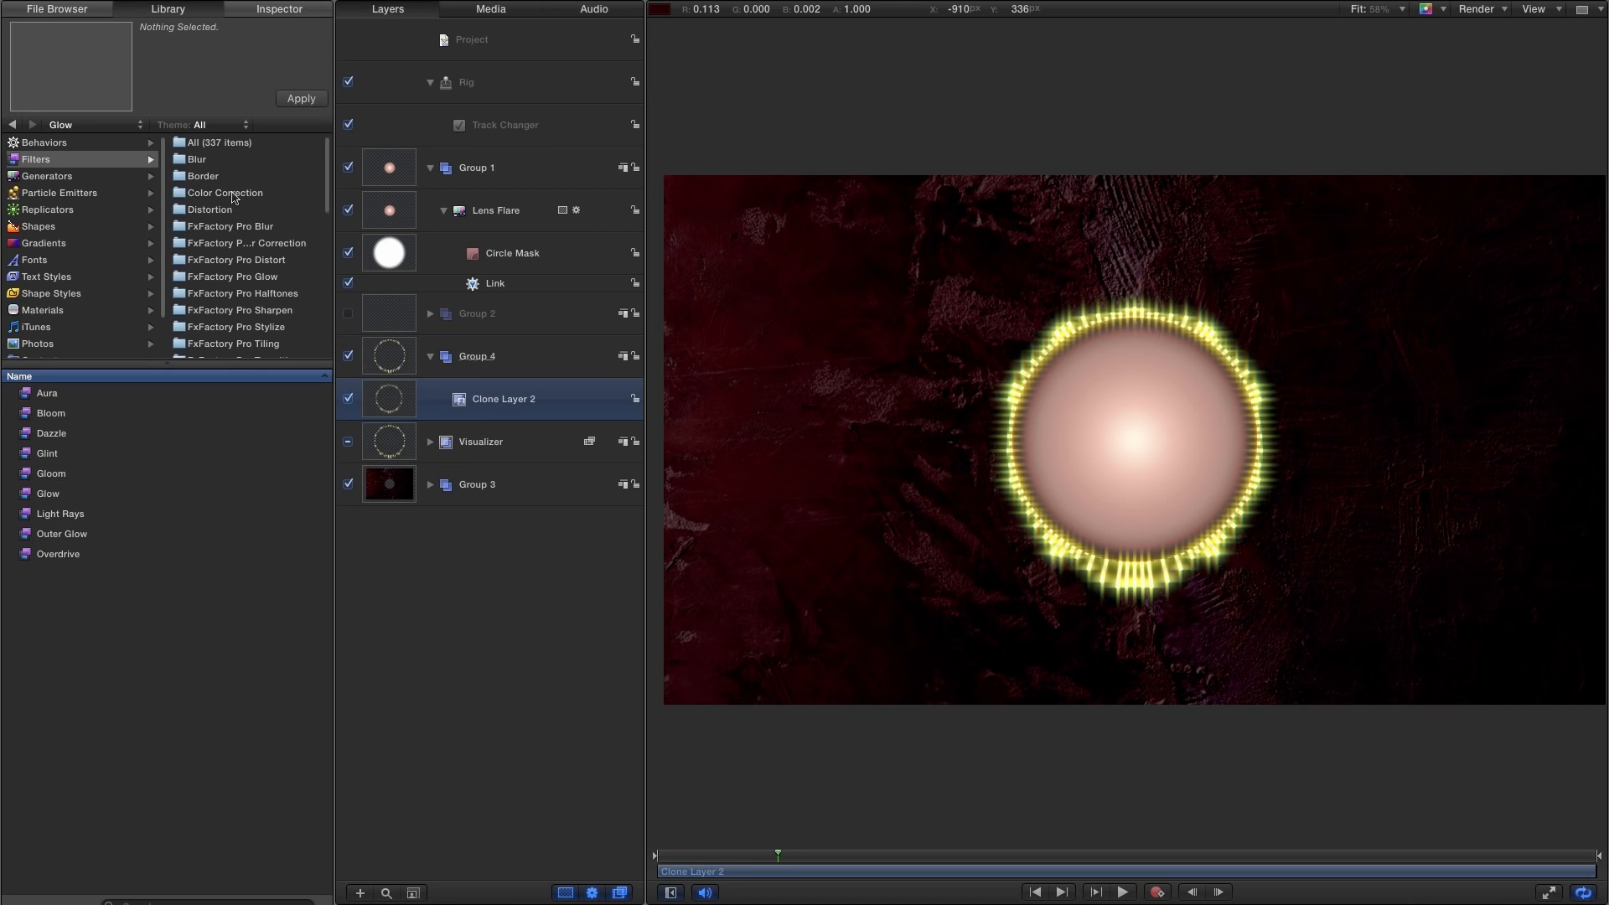
pyautogui.click(189, 160)
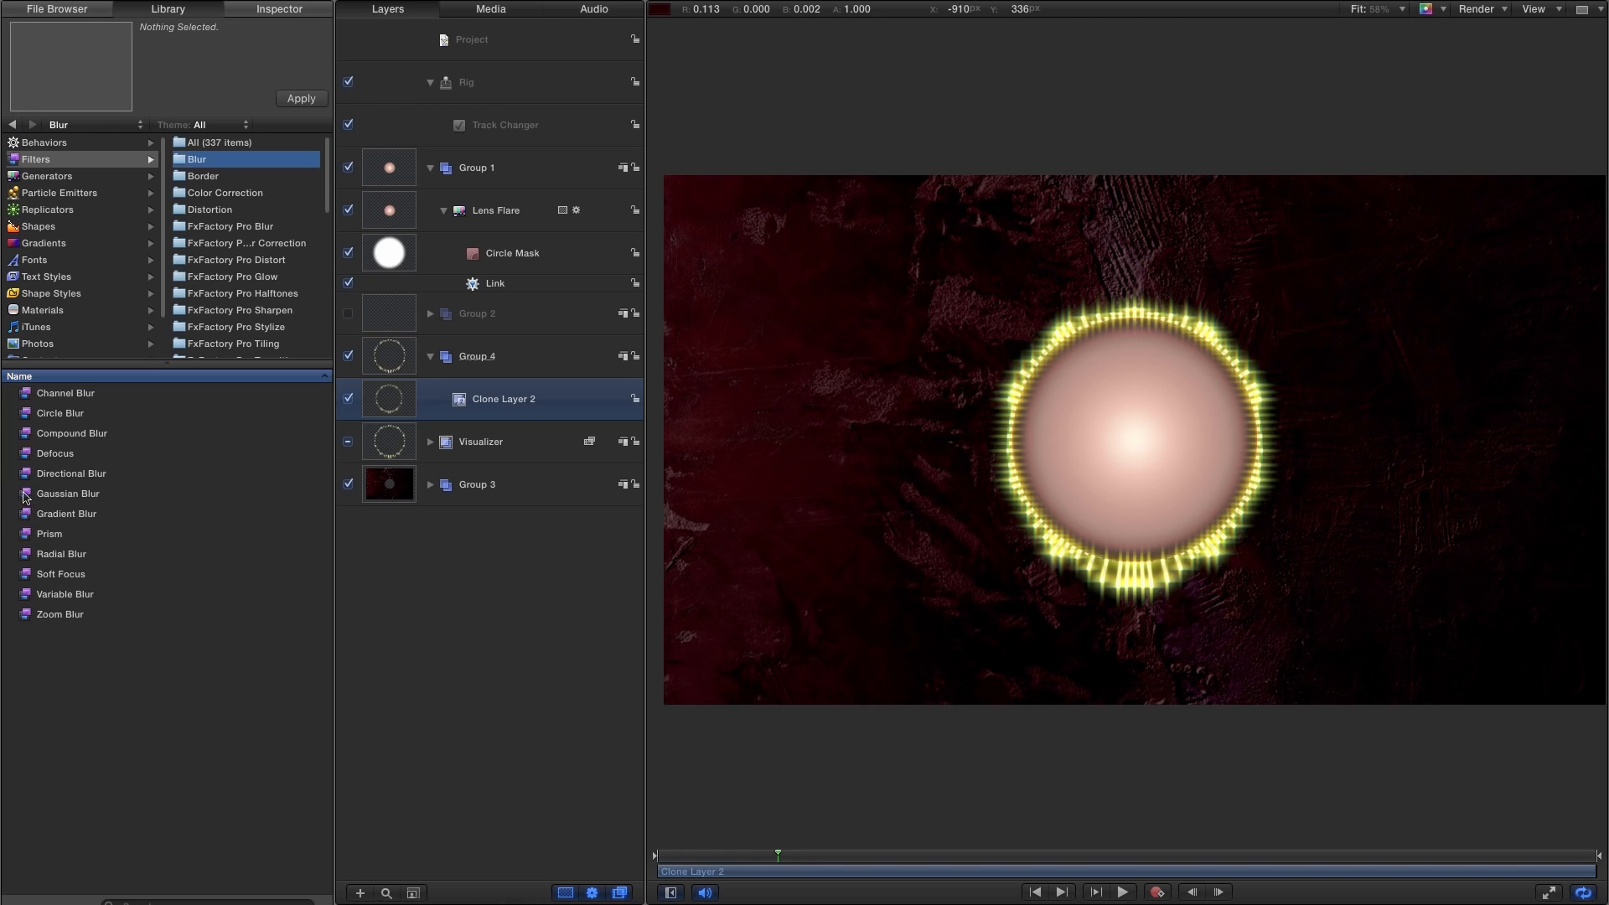
pyautogui.moveTo(26, 494); pyautogui.dragTo(389, 397)
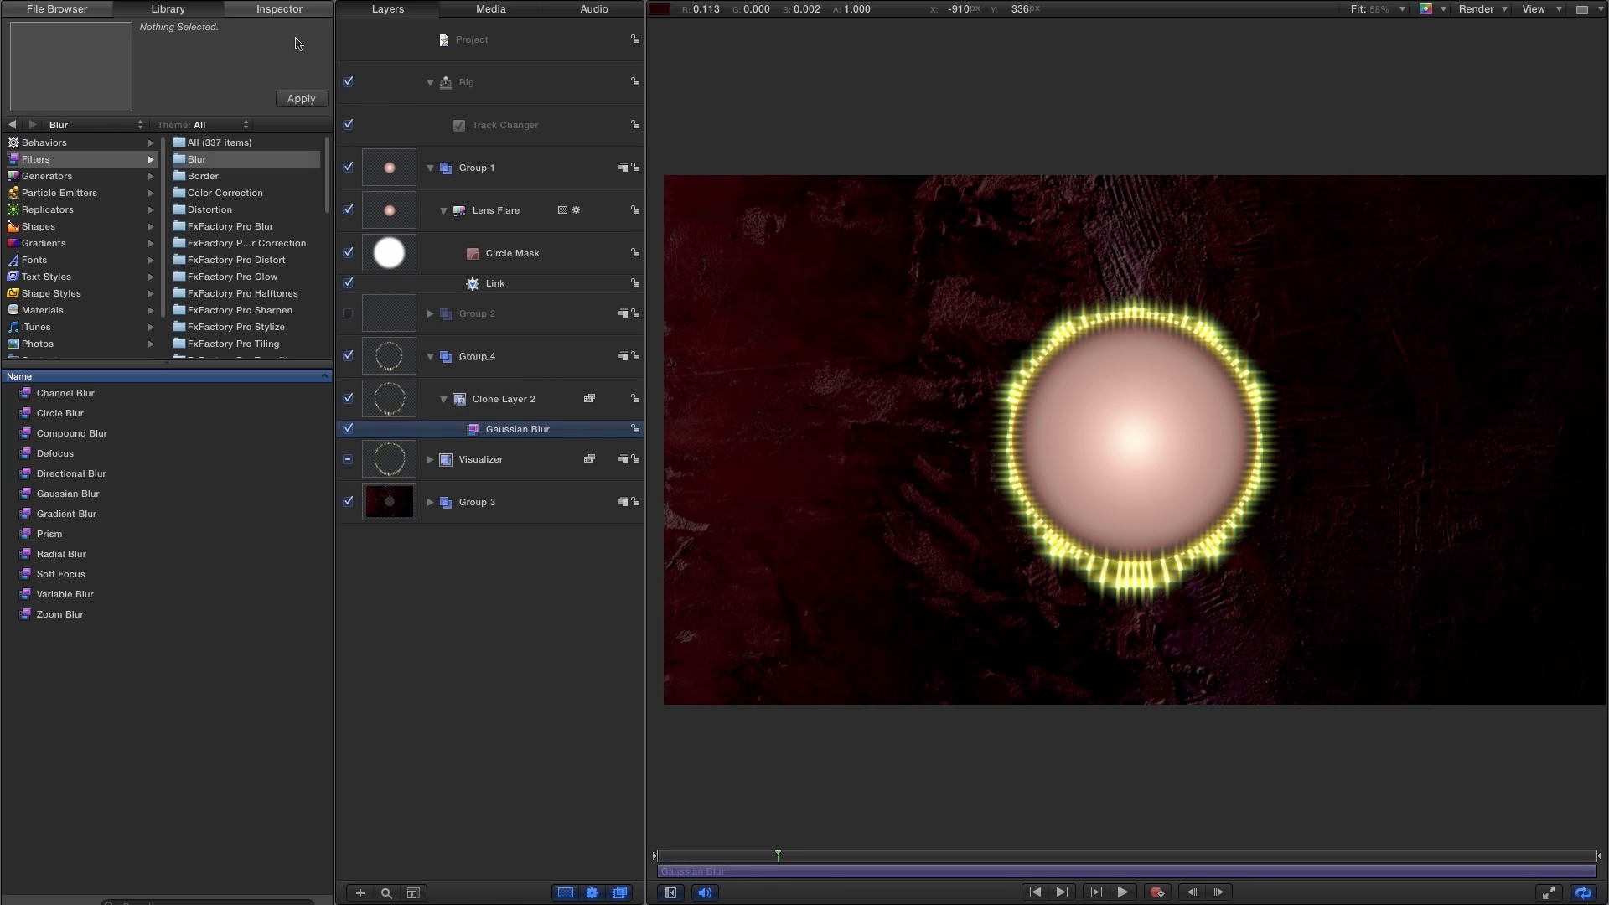
pyautogui.click(279, 10)
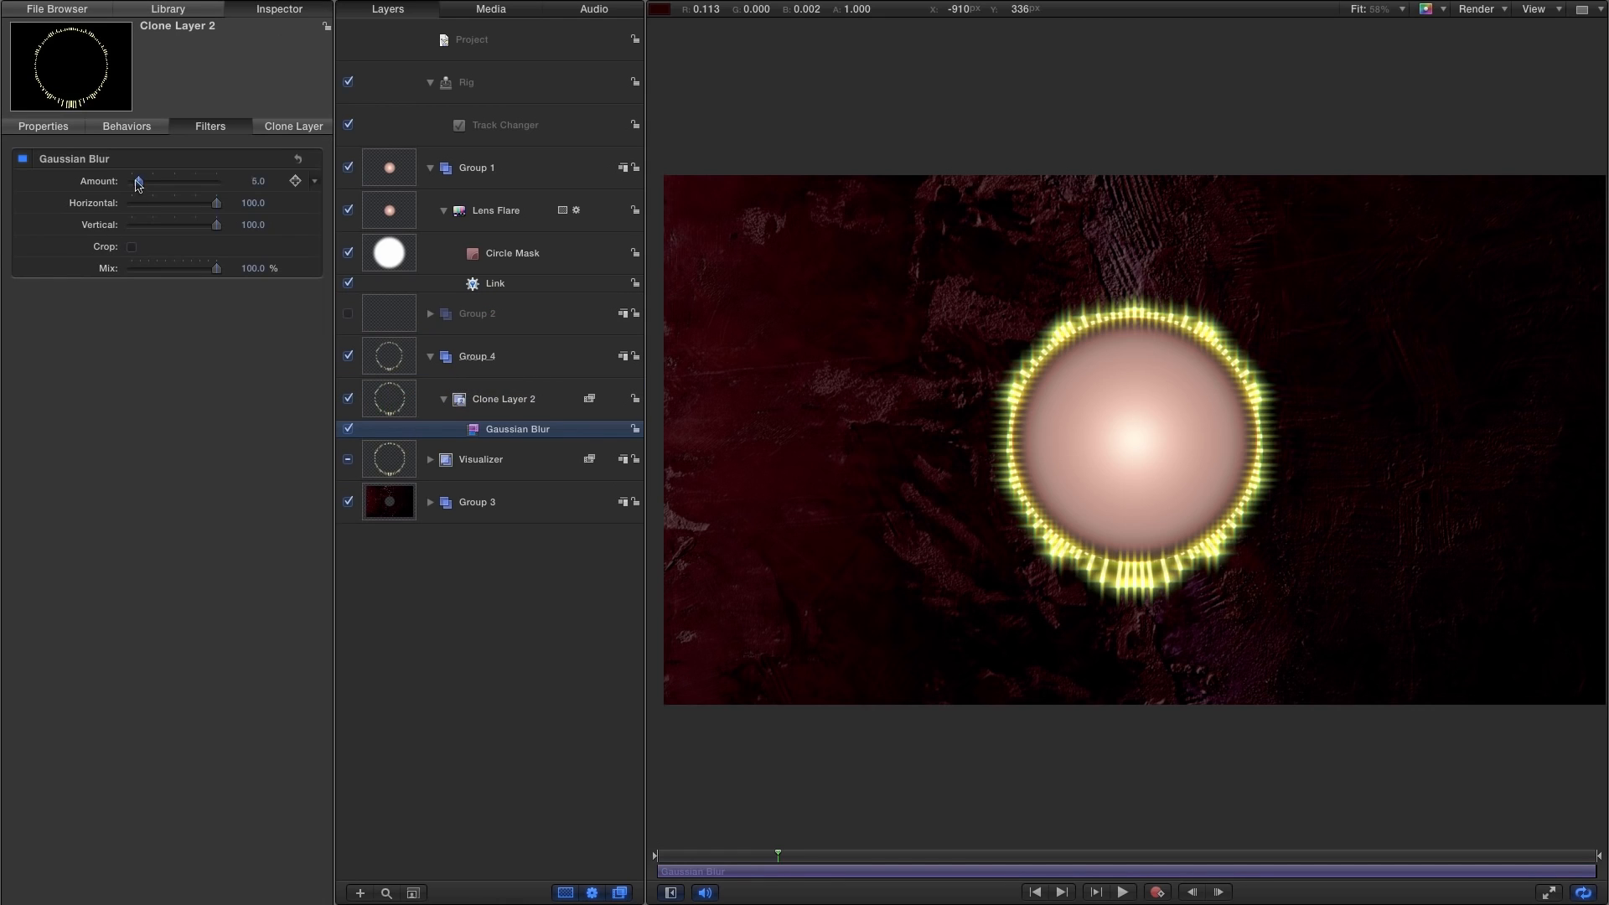
pyautogui.moveTo(138, 182); pyautogui.dragTo(253, 178)
# Lower Clone Layer 2's opacity, trying 50% and settling on 25%, and toggle the glow's visibility to compare each setting.
pyautogui.click(394, 356)
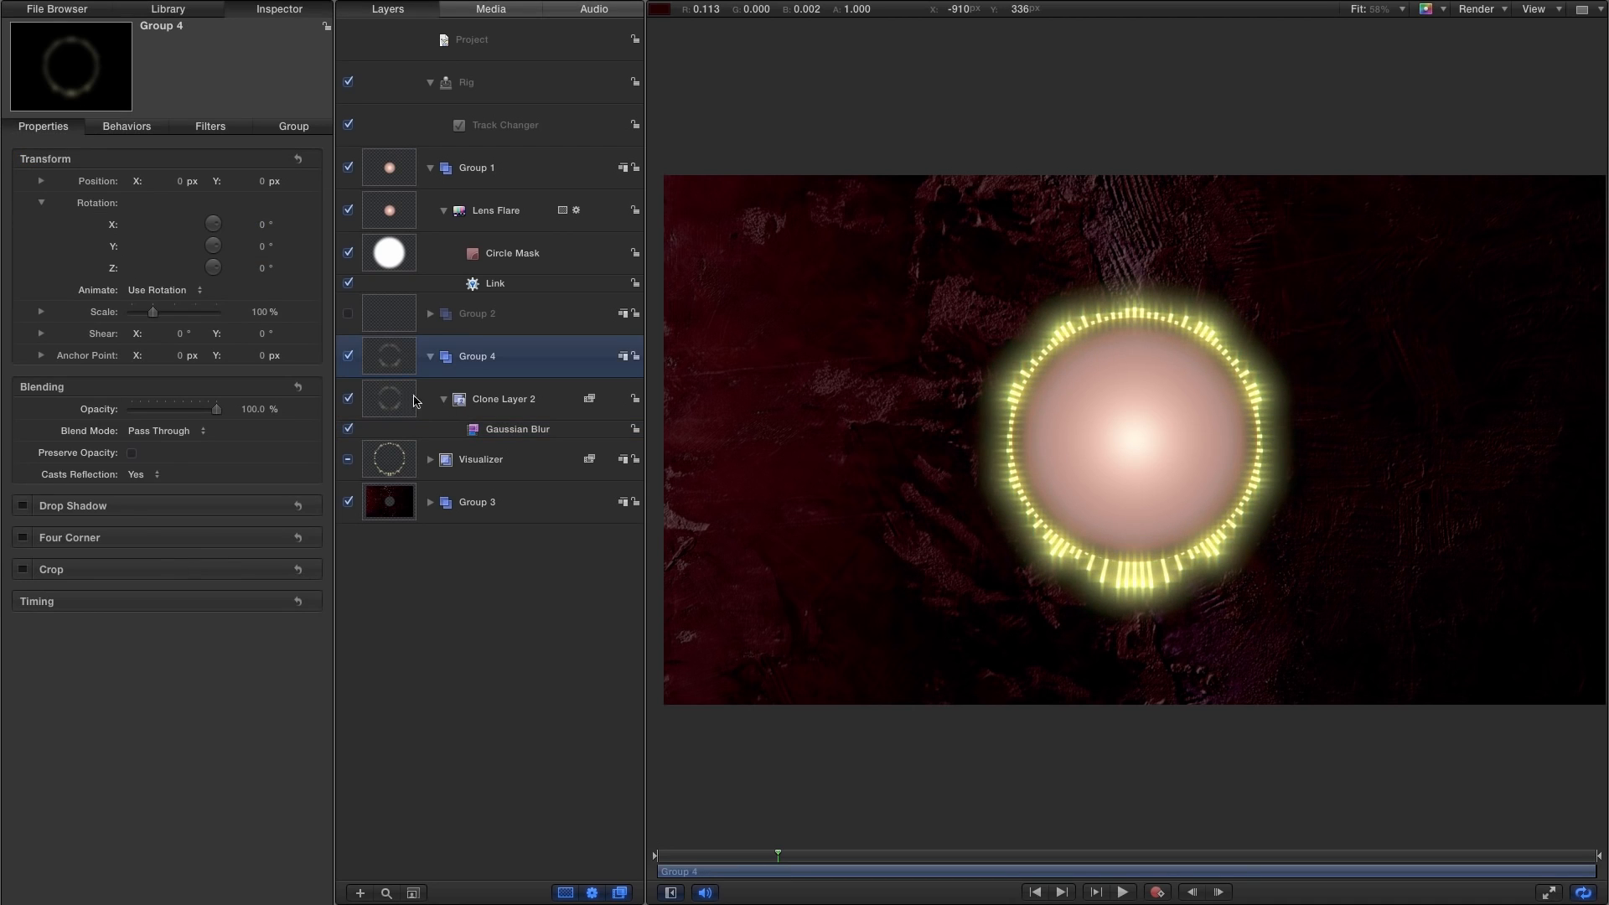
pyautogui.click(397, 399)
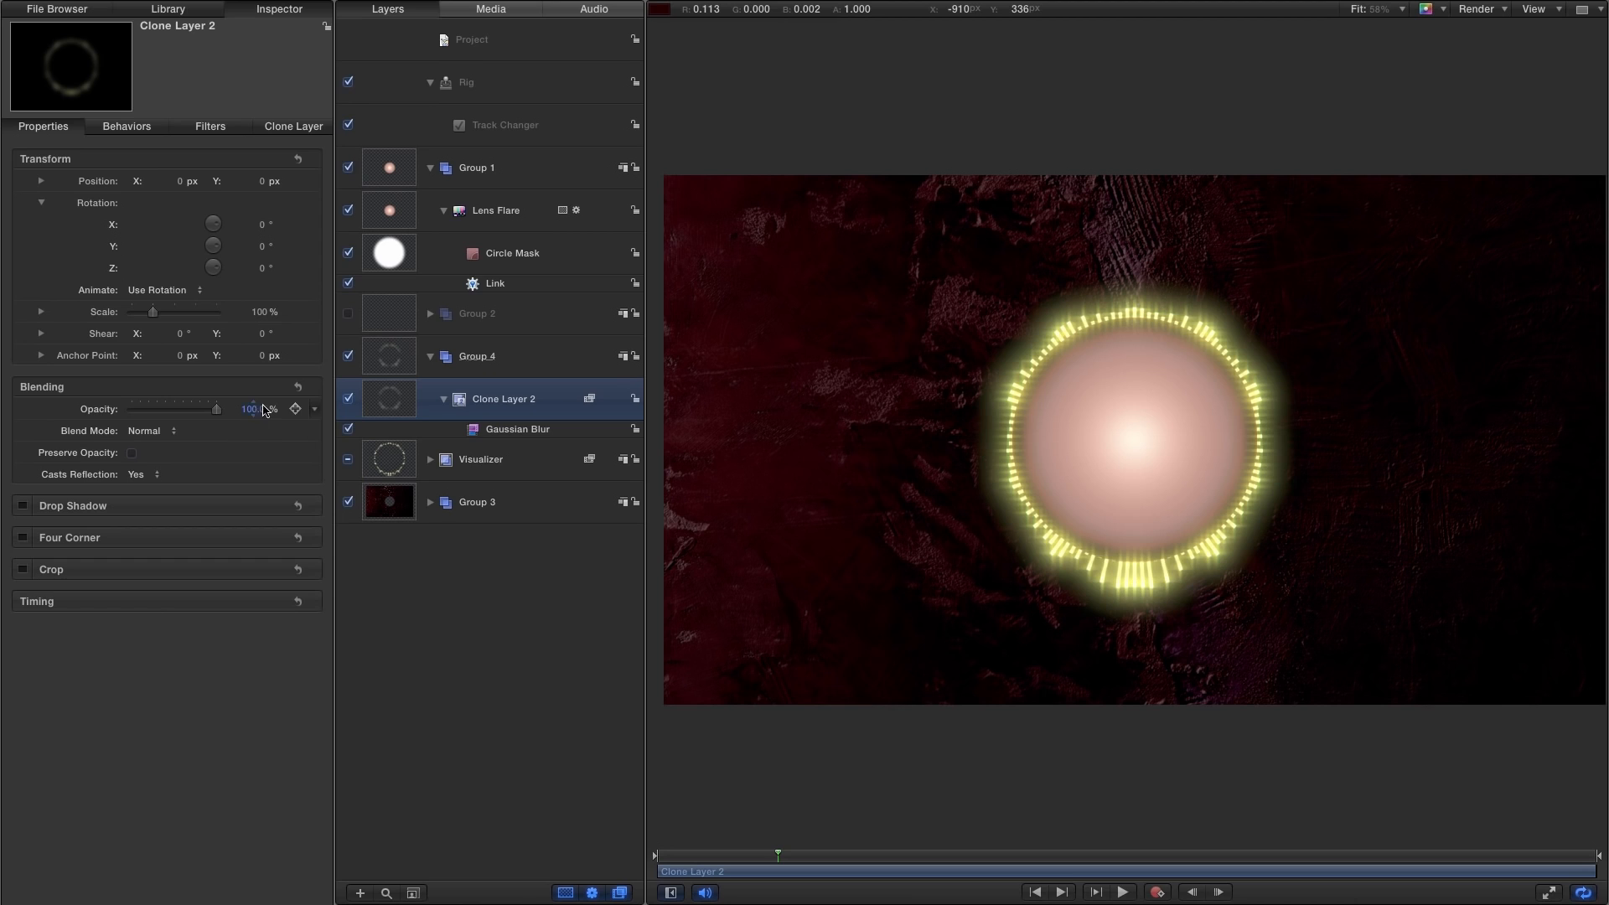
pyautogui.write('50')
pyautogui.press('Return')
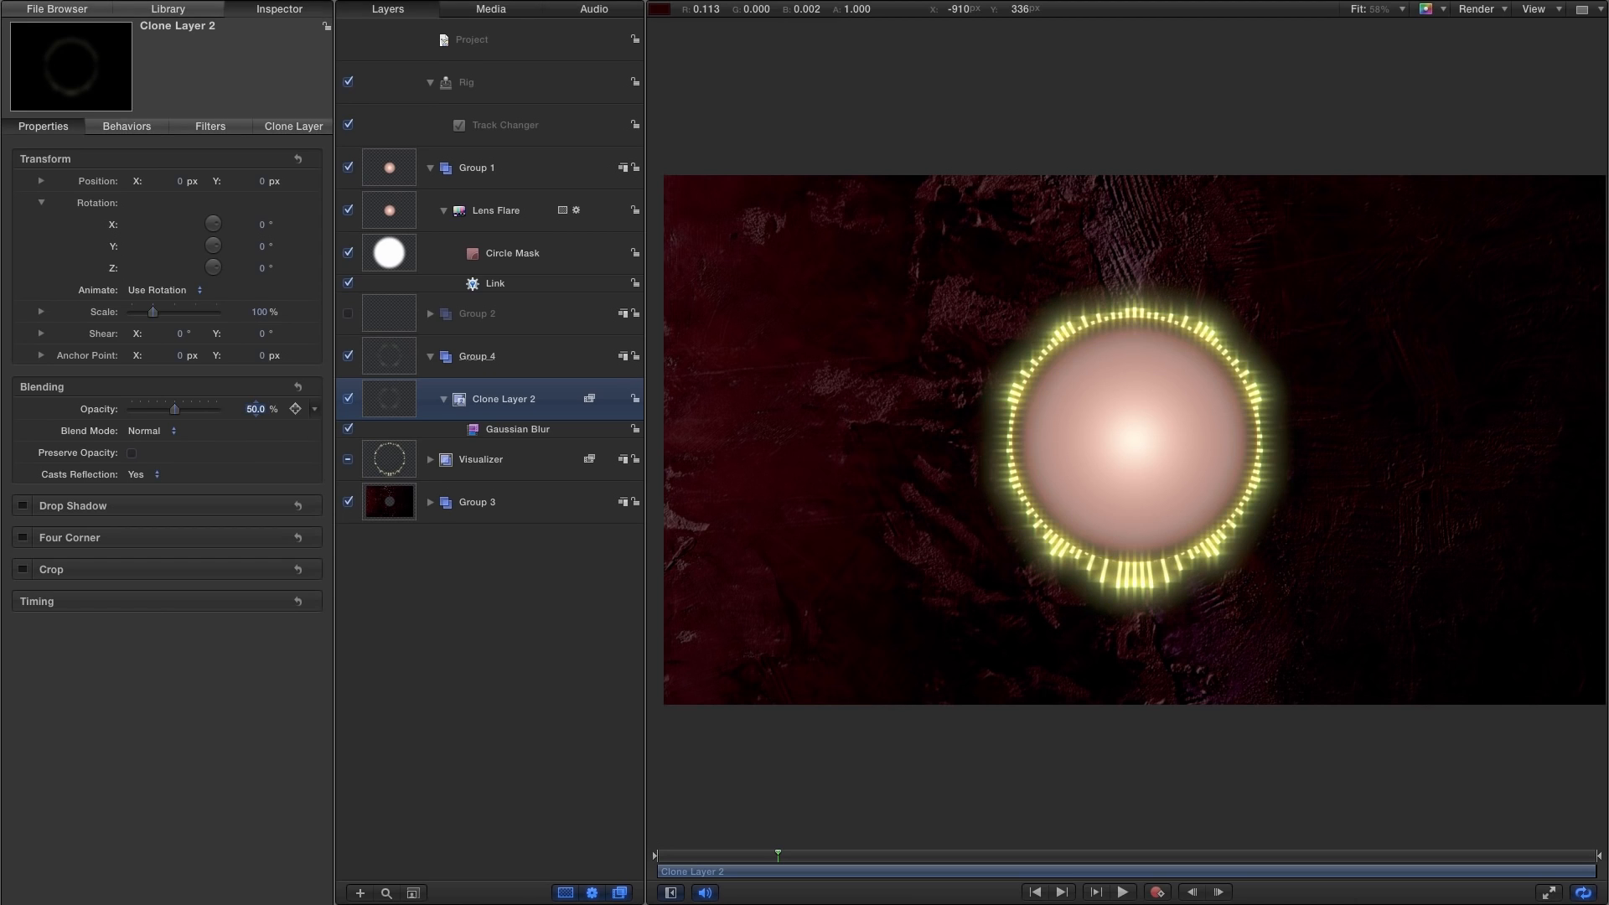
pyautogui.click(348, 357)
pyautogui.click(348, 357)
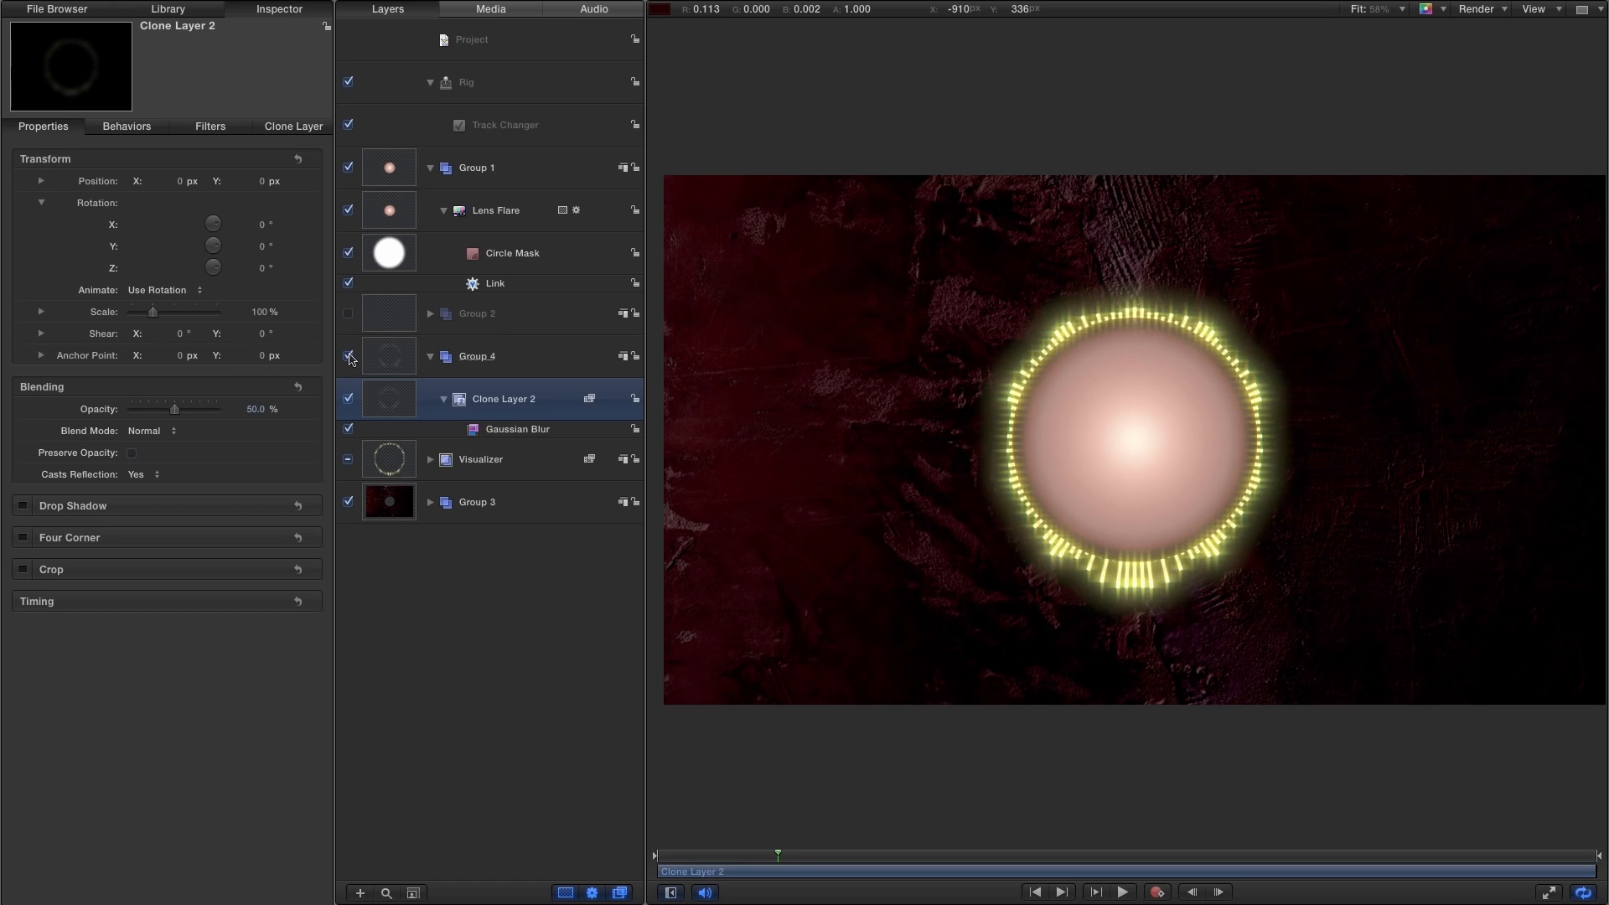
pyautogui.click(251, 409)
pyautogui.write('25')
pyautogui.press('Return')
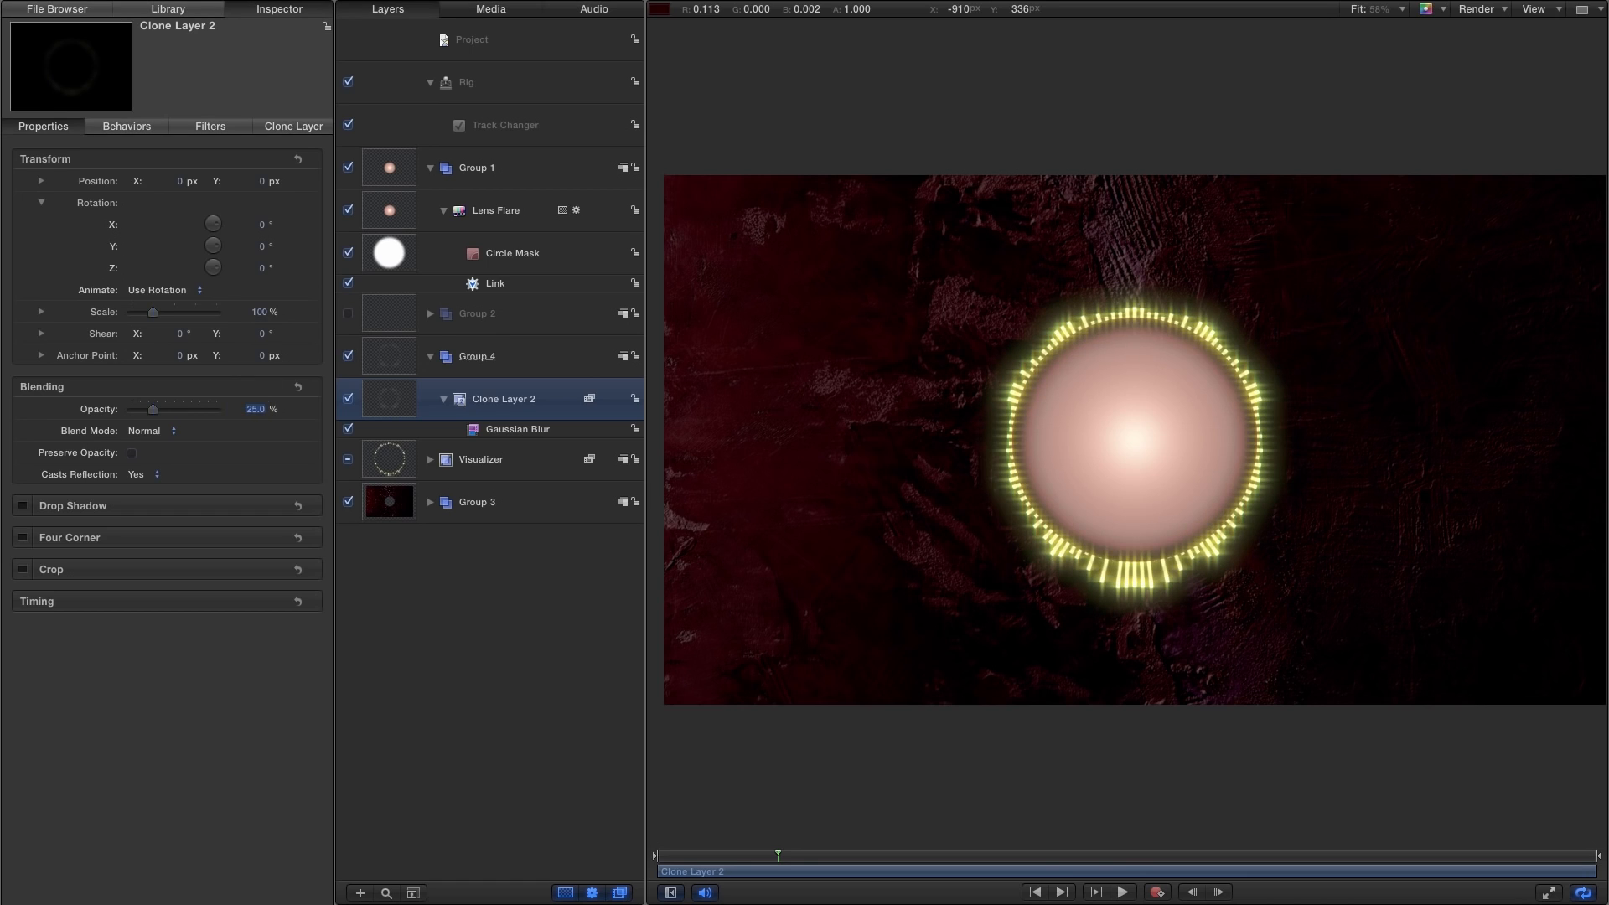
pyautogui.click(349, 399)
pyautogui.click(349, 399)
# Duplicate Clone Layer 2 and raise the copy's Gaussian Blur Amount, trying 4000 and settling on 400.
pyautogui.rightClick(389, 399)
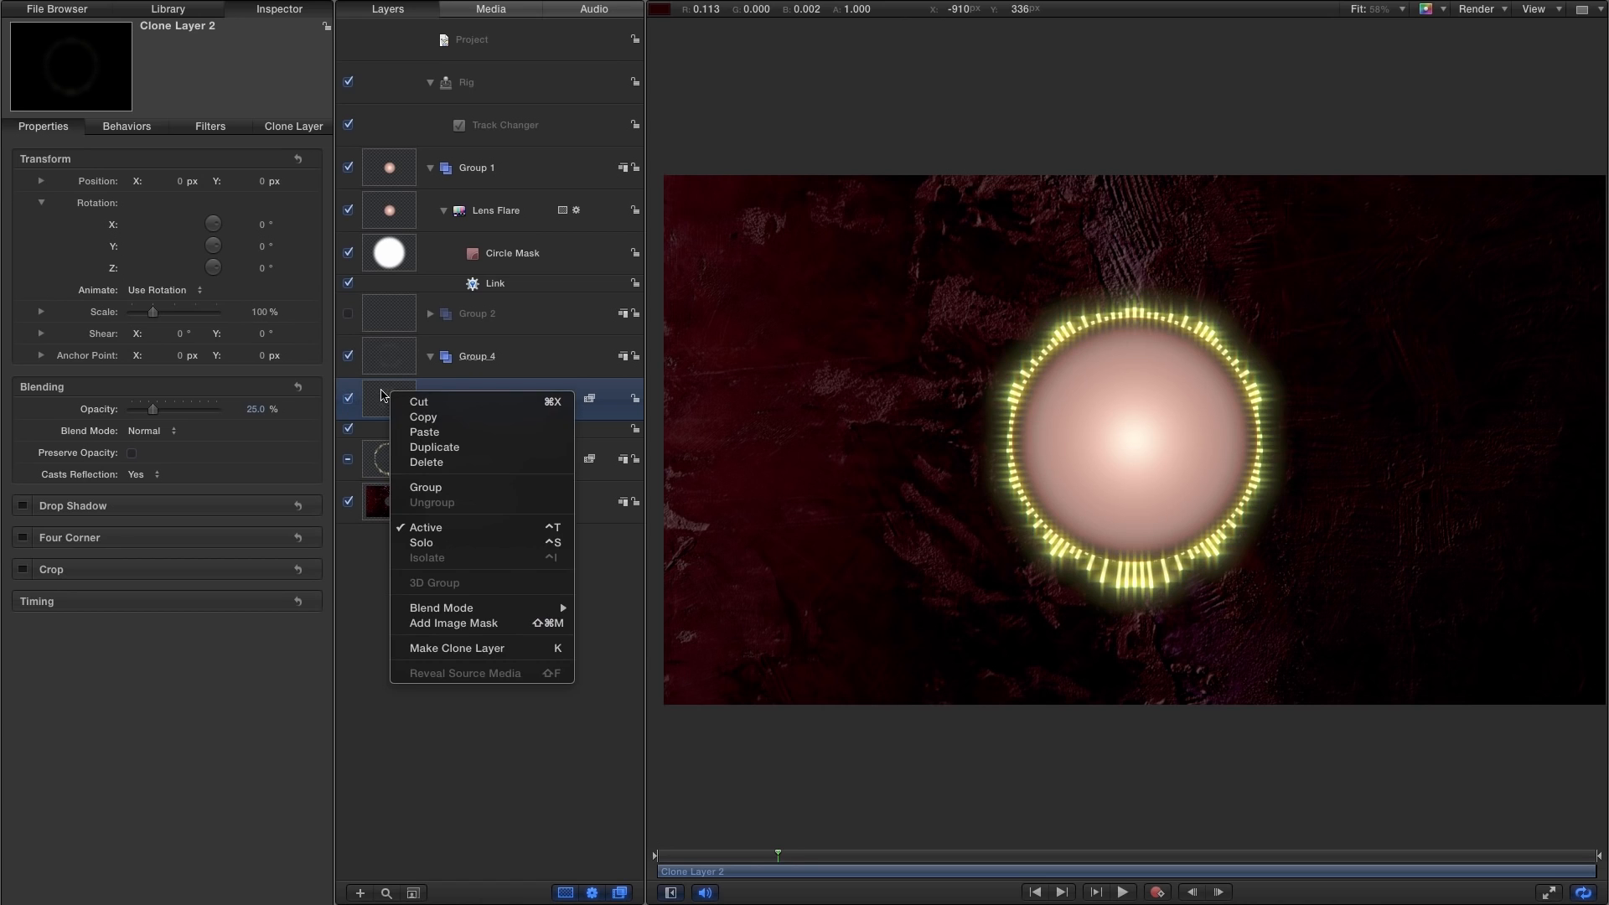
pyautogui.press('Escape')
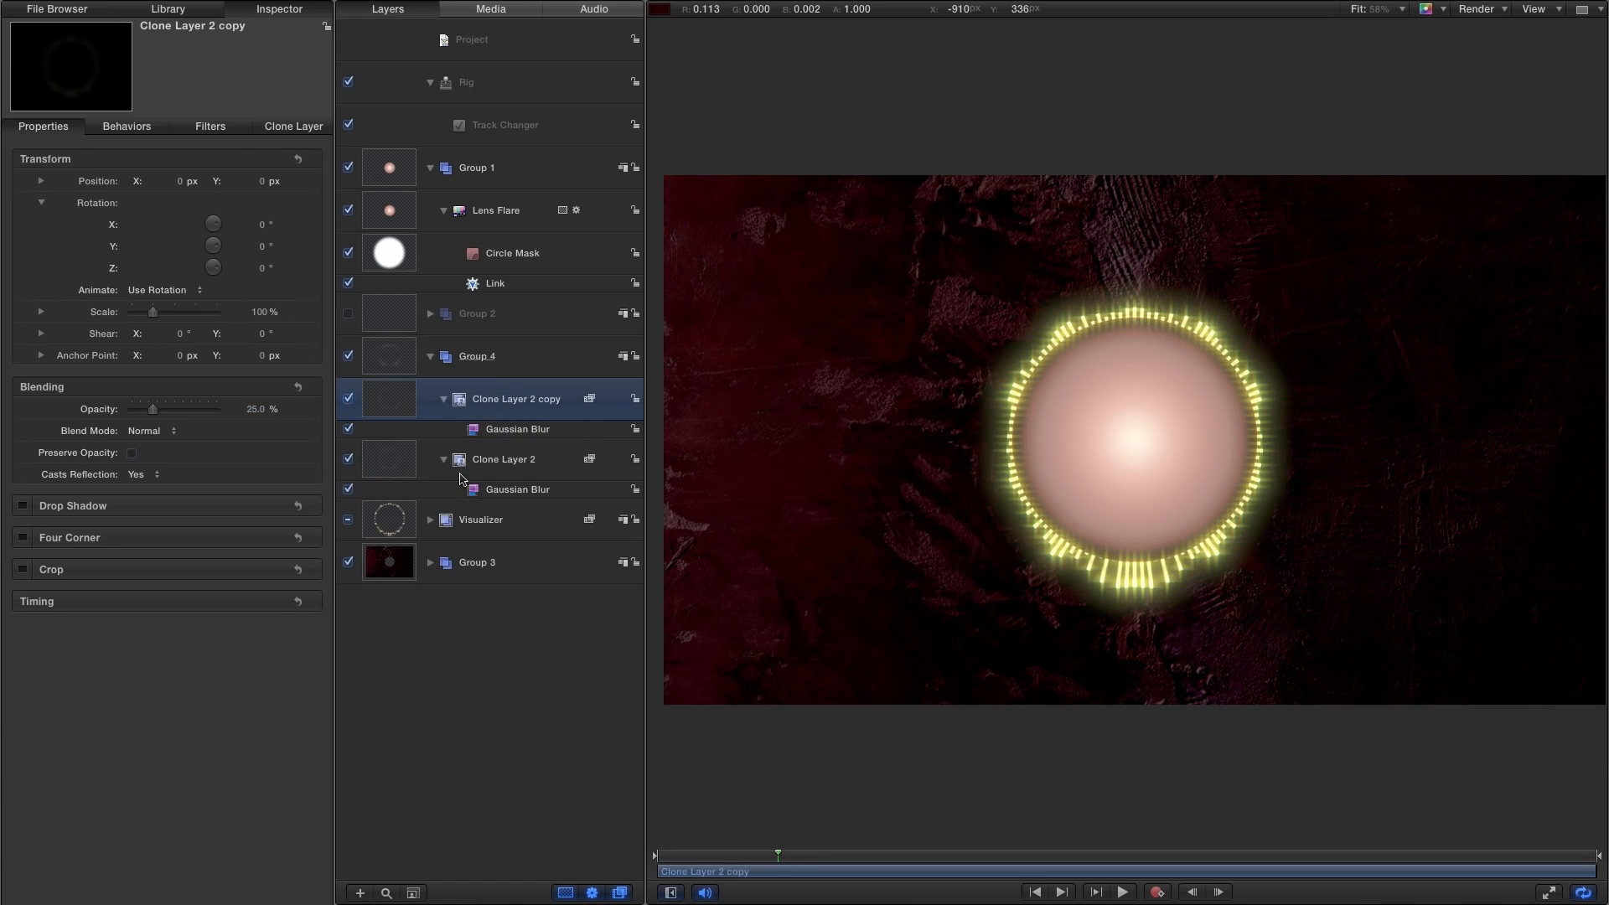
pyautogui.click(201, 126)
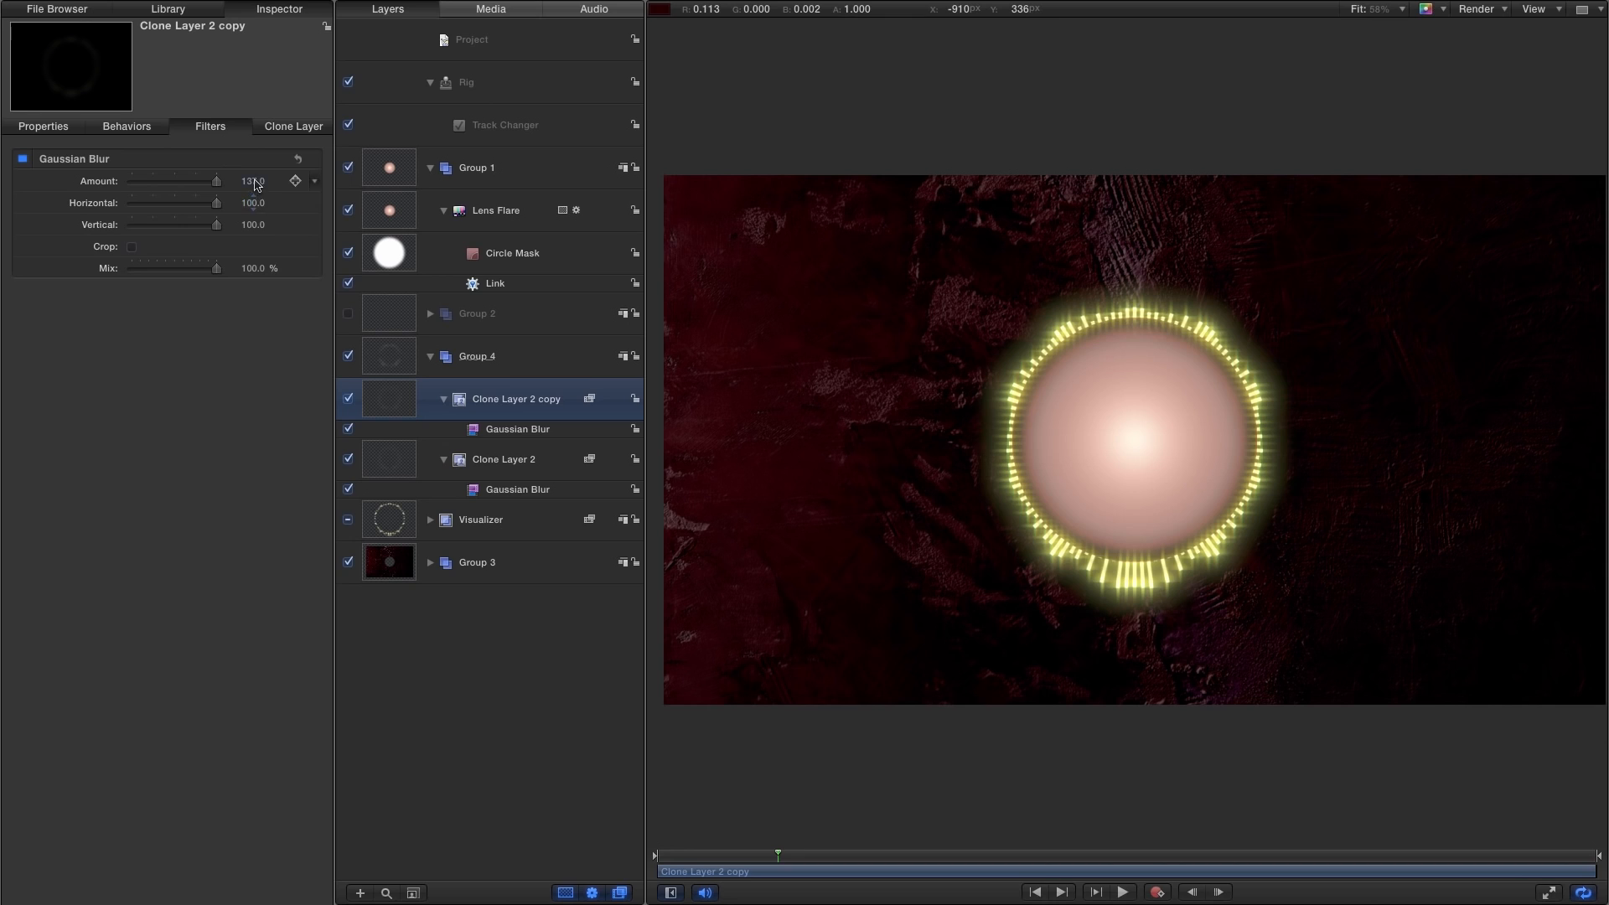
pyautogui.click(254, 181)
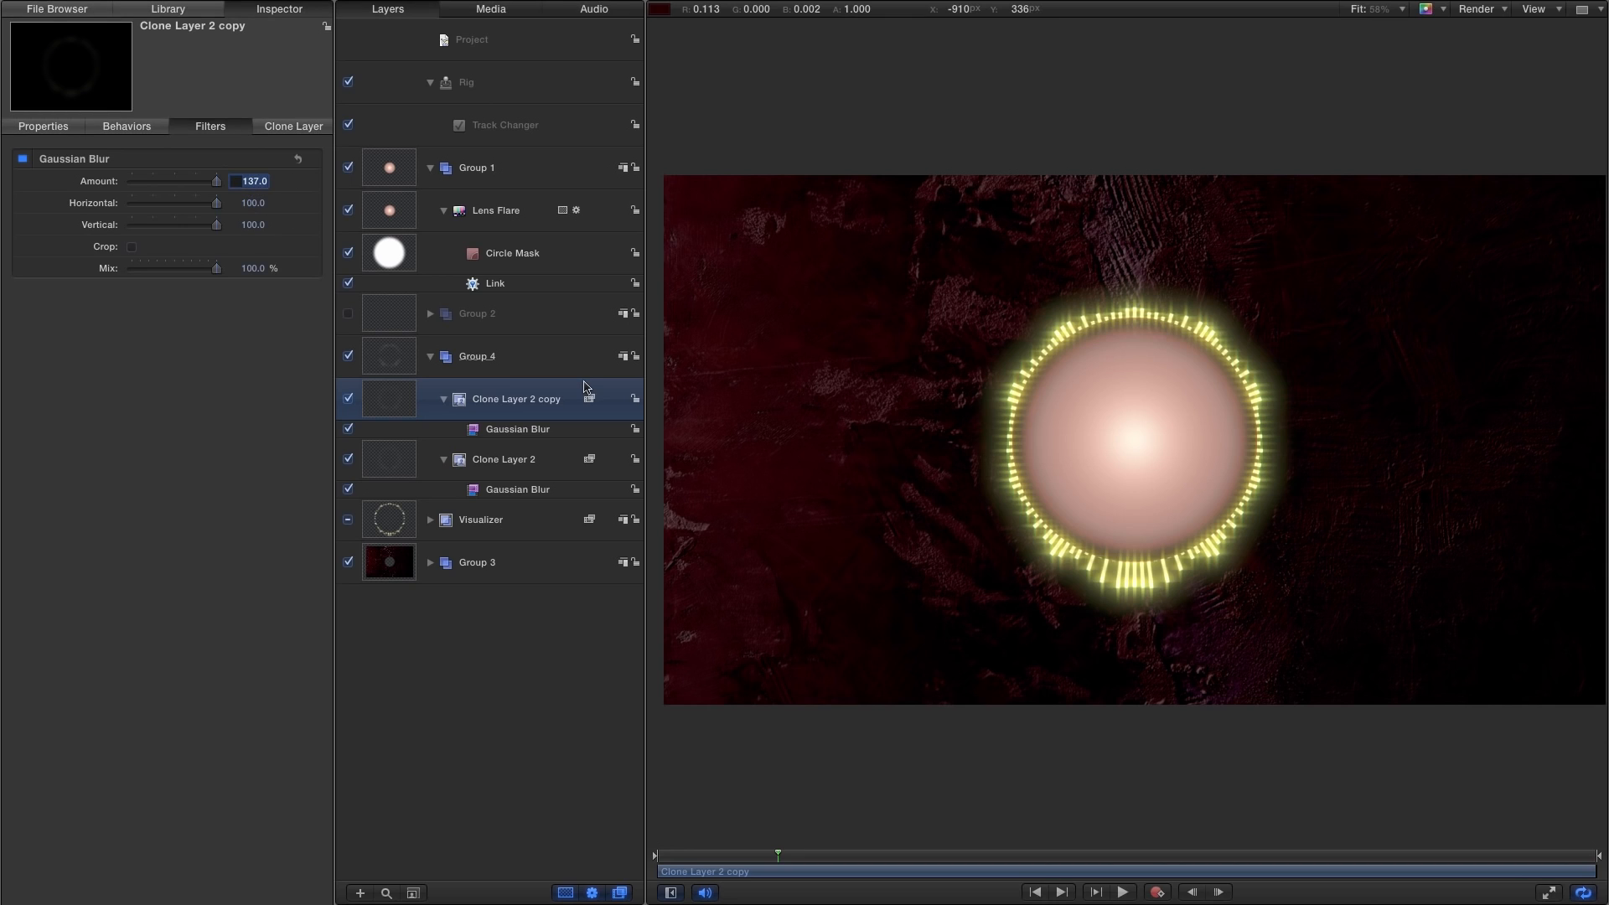
pyautogui.write('4000')
pyautogui.press('Return')
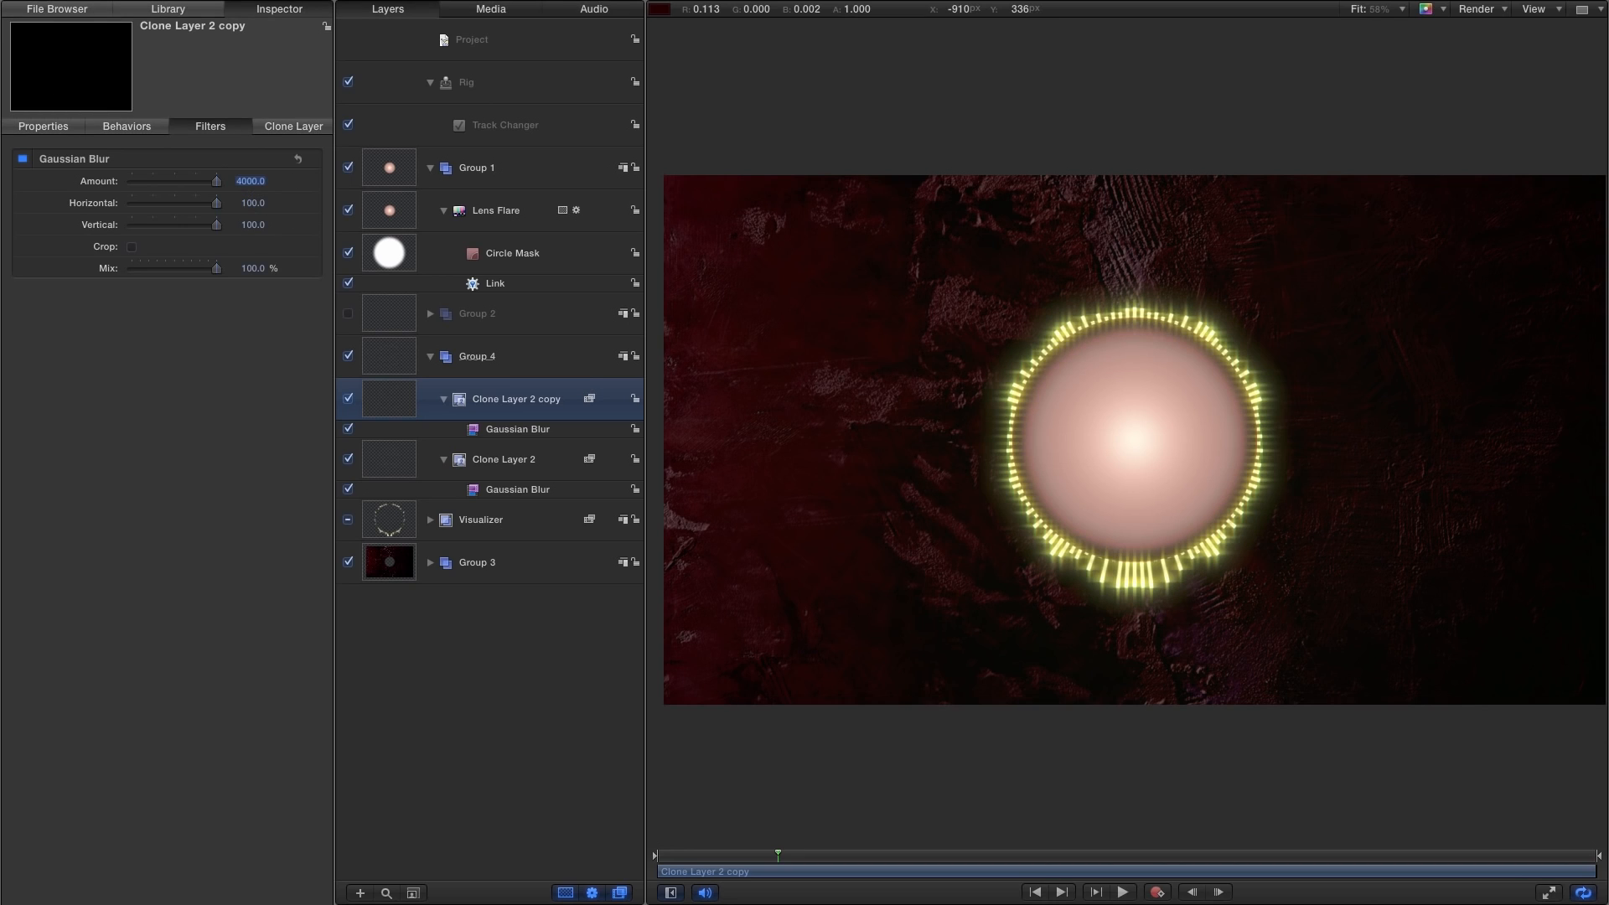
pyautogui.write('400')
pyautogui.press('Return')
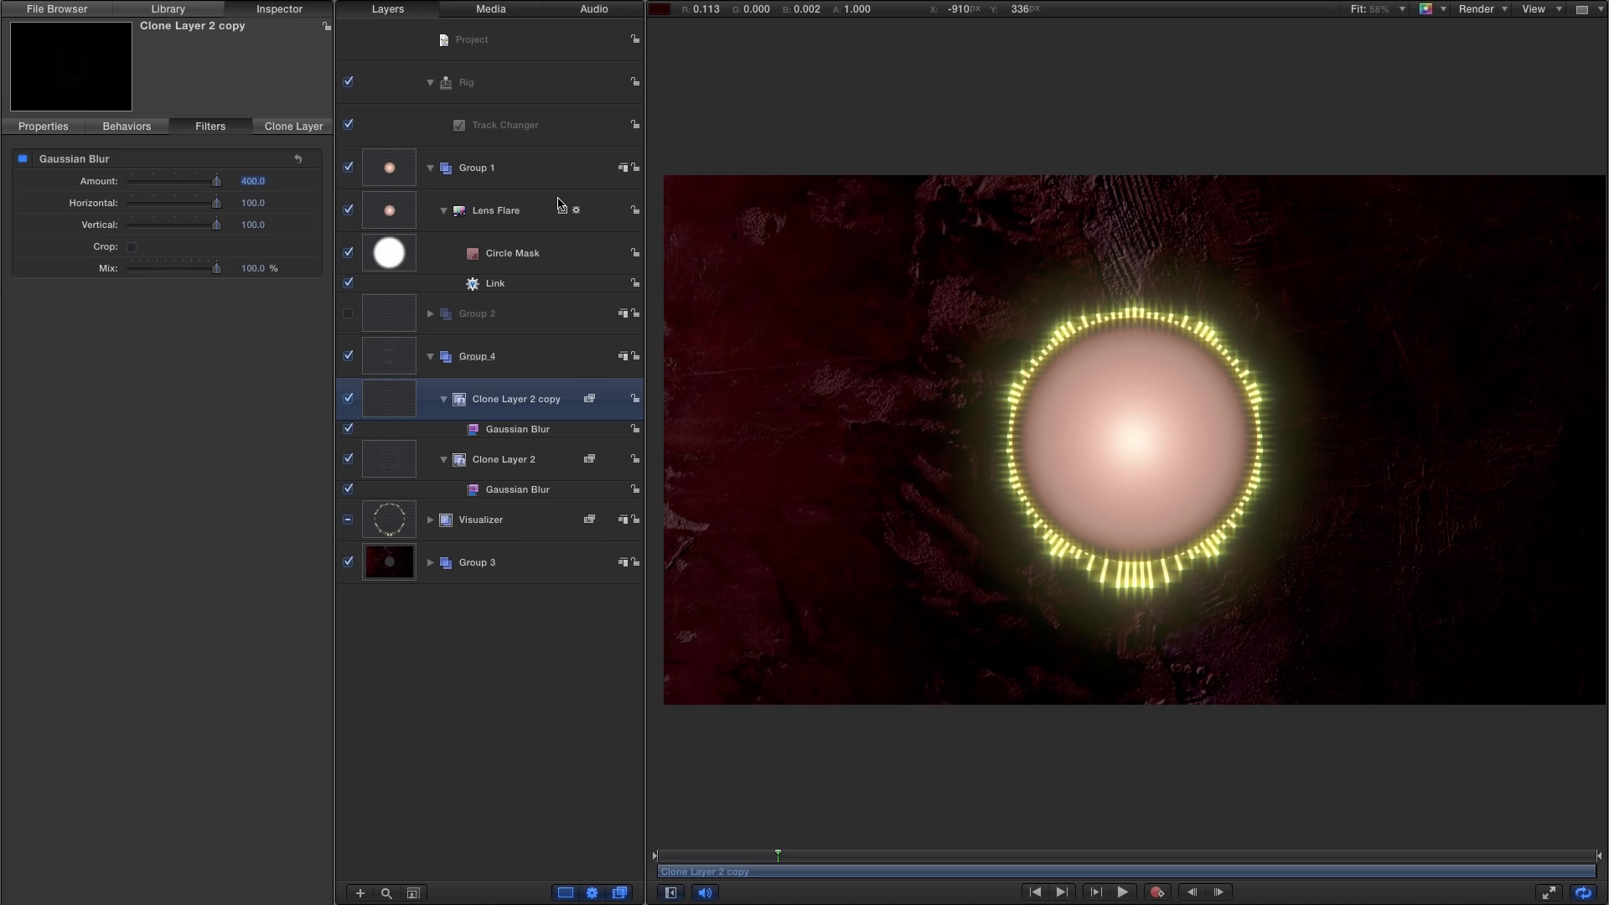
# Set the opacity of Clone Layer 2 copy to 15% and toggle Group 4's visibility to compare the glow.
pyautogui.click(64, 130)
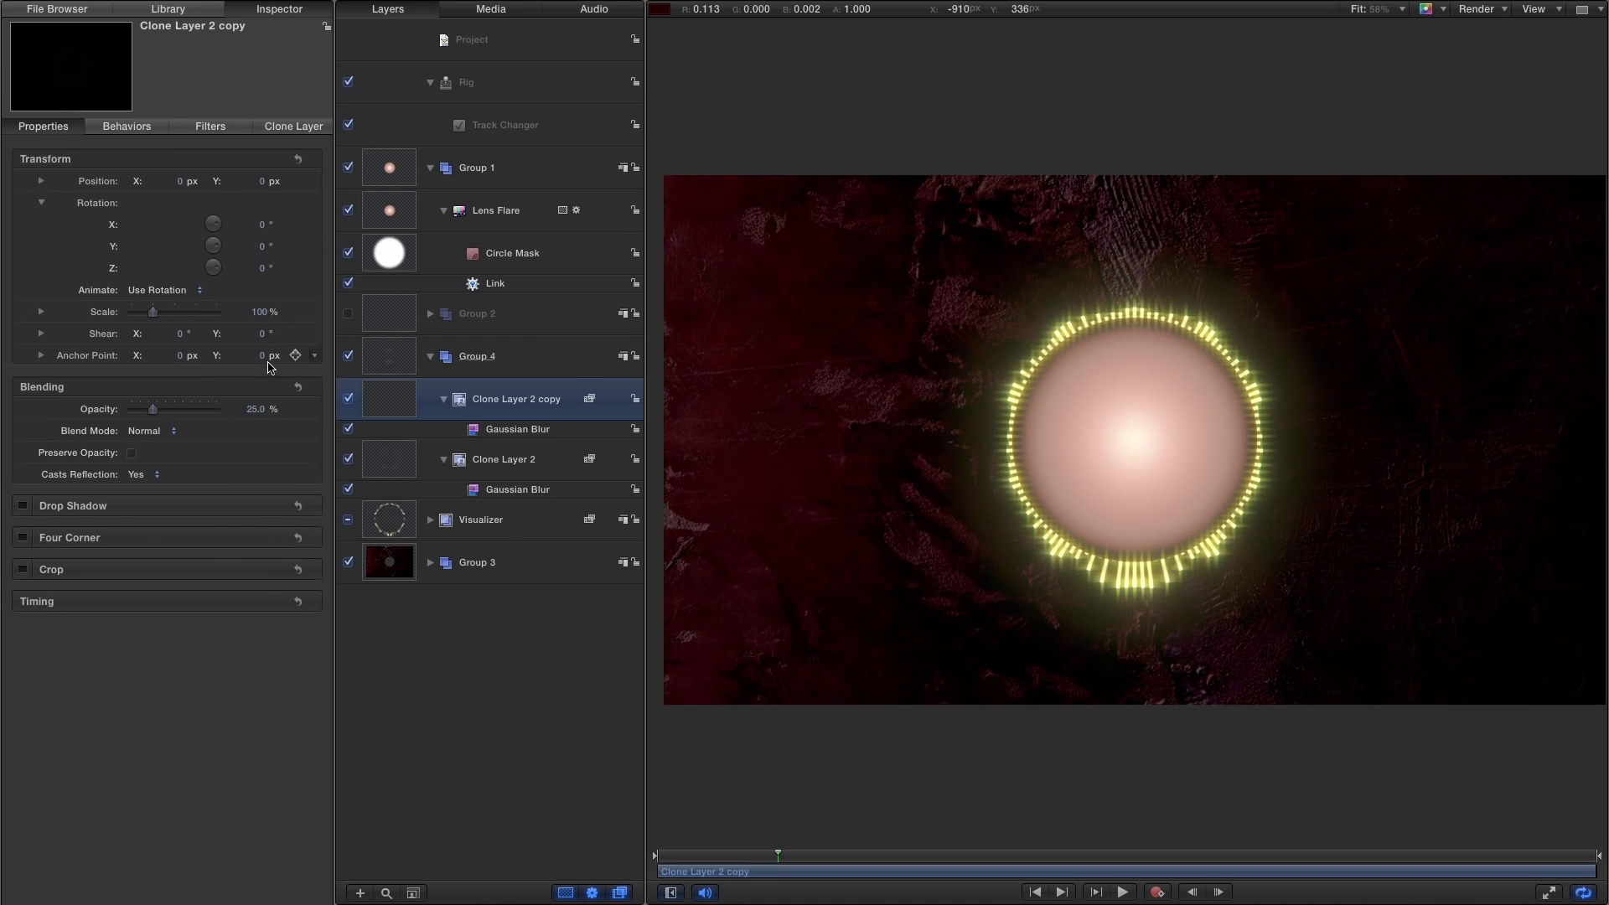
pyautogui.click(255, 409)
pyautogui.write('15')
pyautogui.press('Return')
pyautogui.click(349, 357)
pyautogui.click(348, 357)
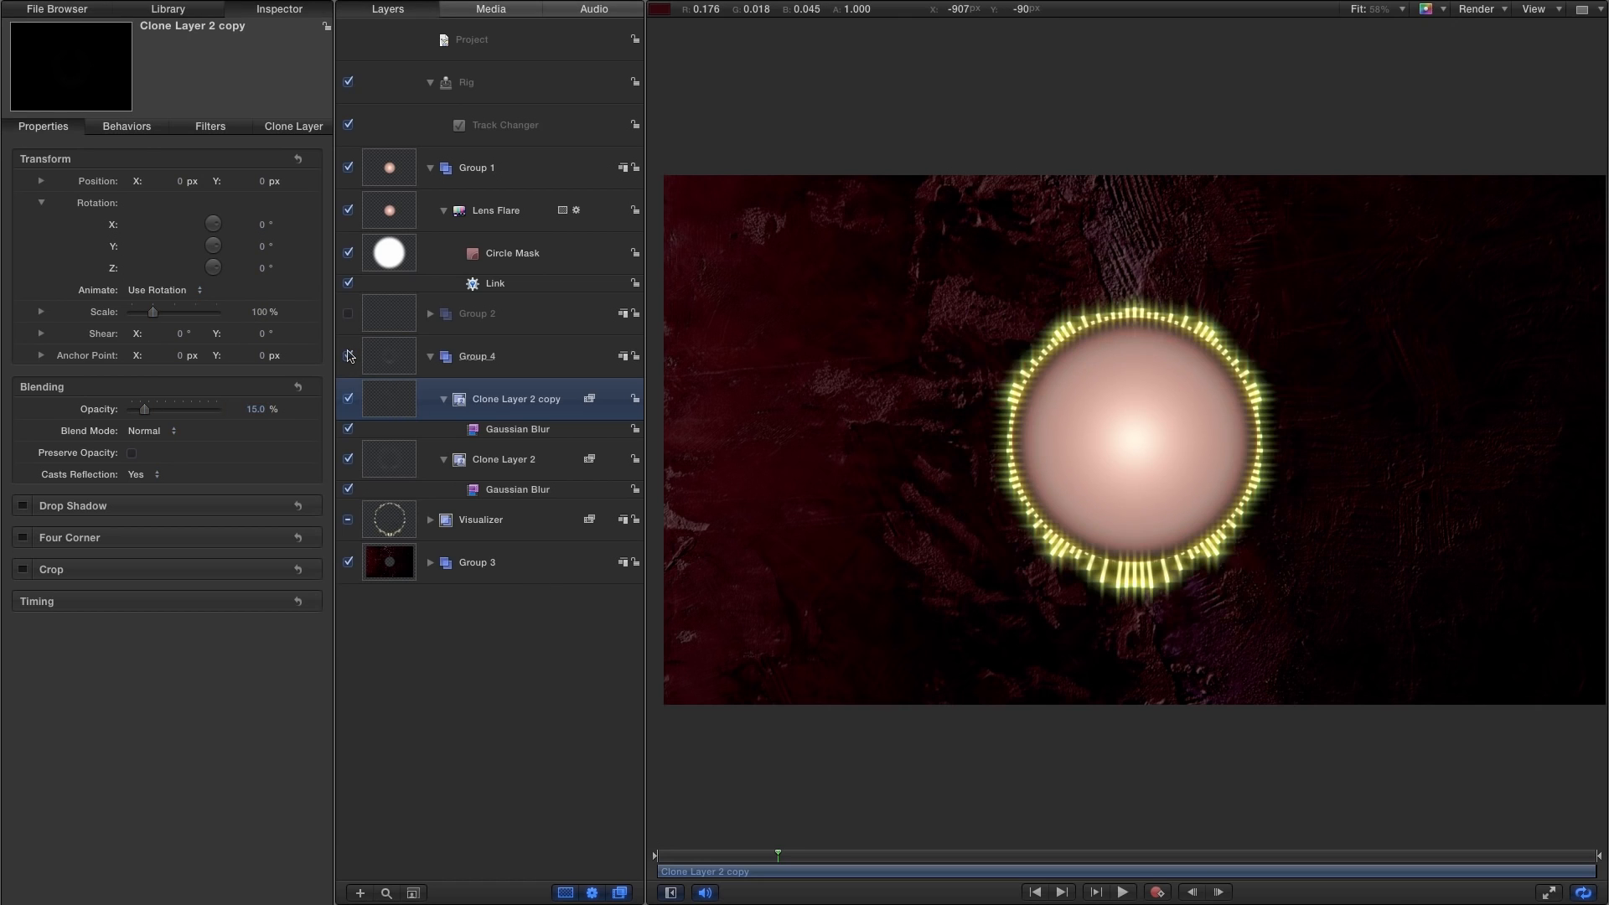